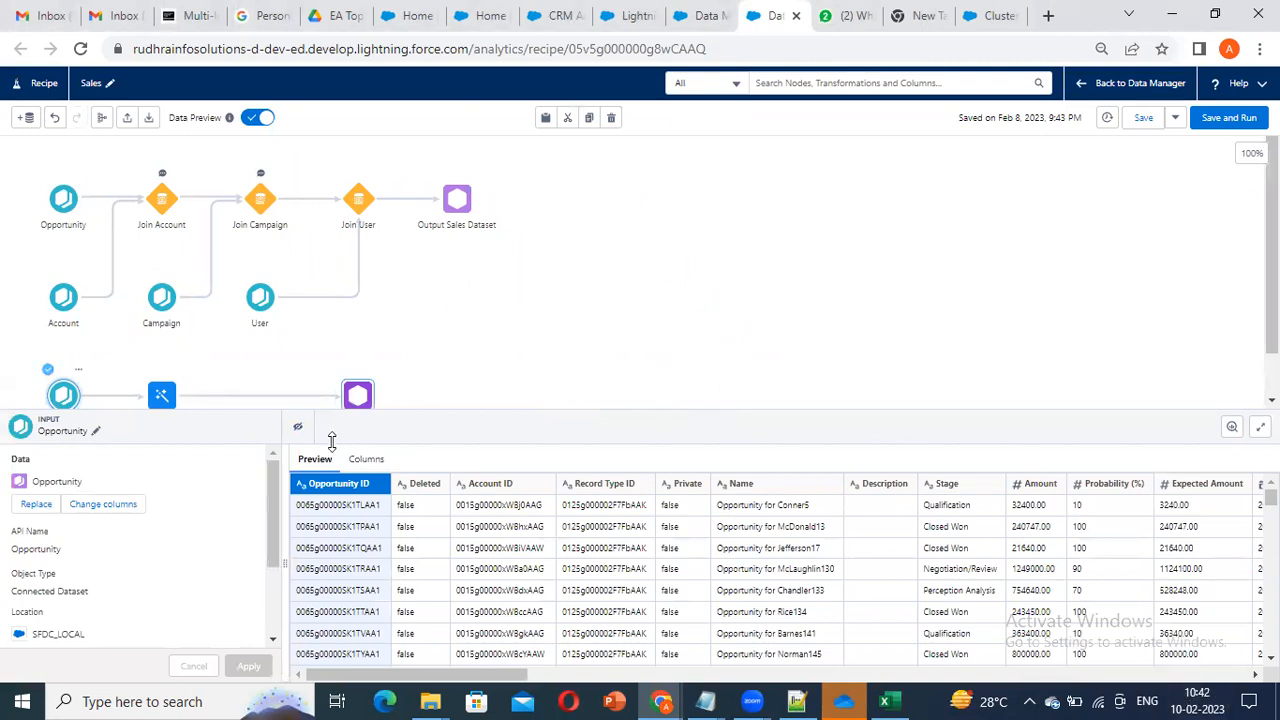
# Step: Shift the Output 1 and Transform 0 nodes of the lower Opportunity flow one slot further along the canvas
pyautogui.scroll(-1, 684, 310)
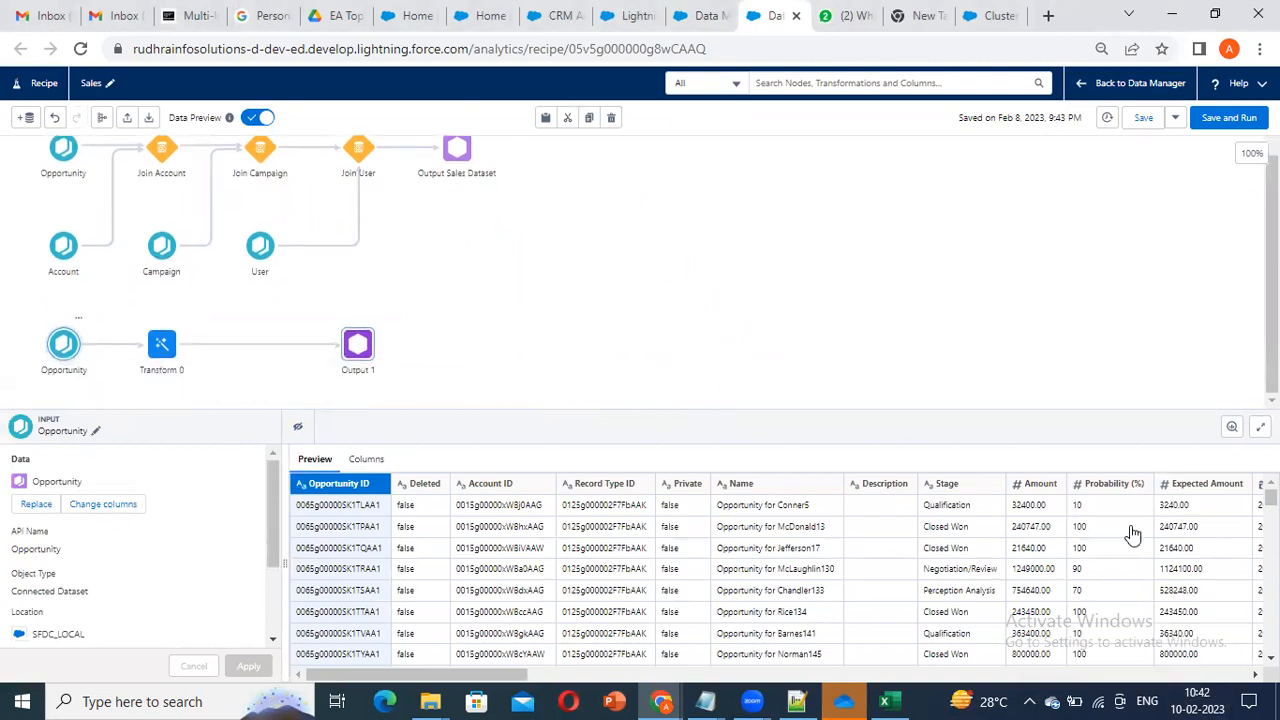
pyautogui.moveTo(1094, 412); pyautogui.dragTo(1098, 472)
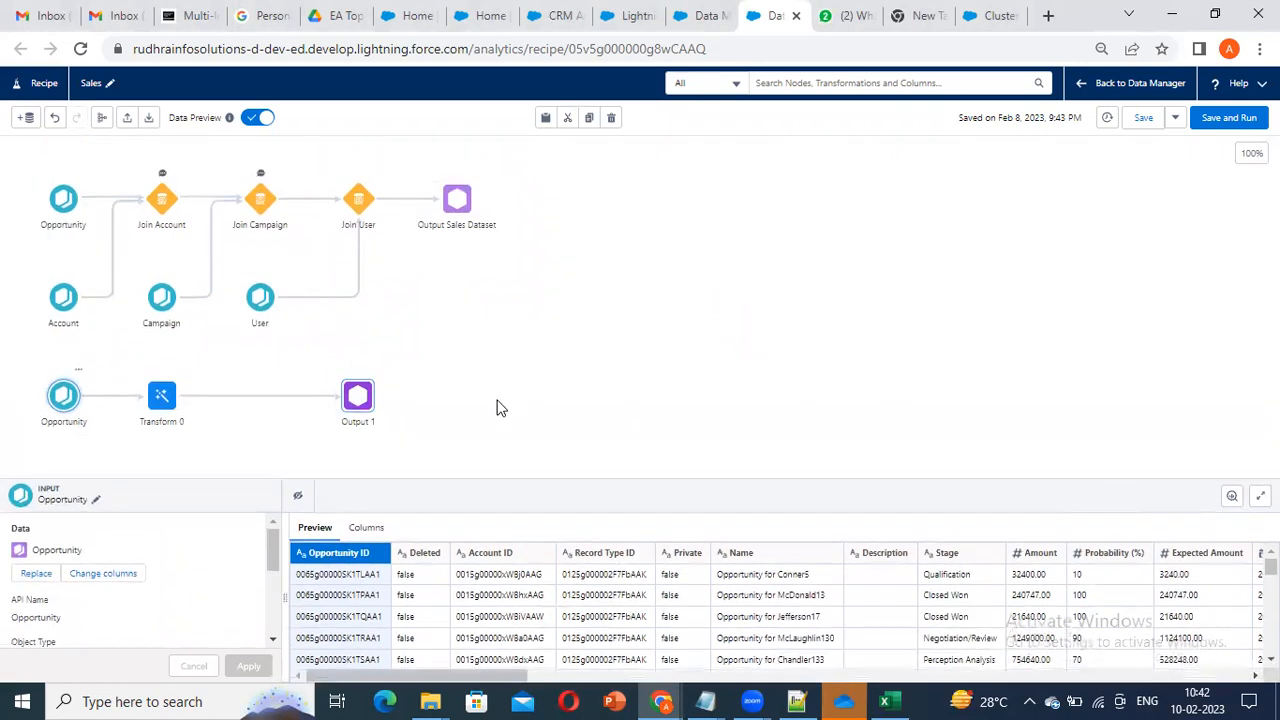
pyautogui.moveTo(360, 405); pyautogui.dragTo(406, 368)
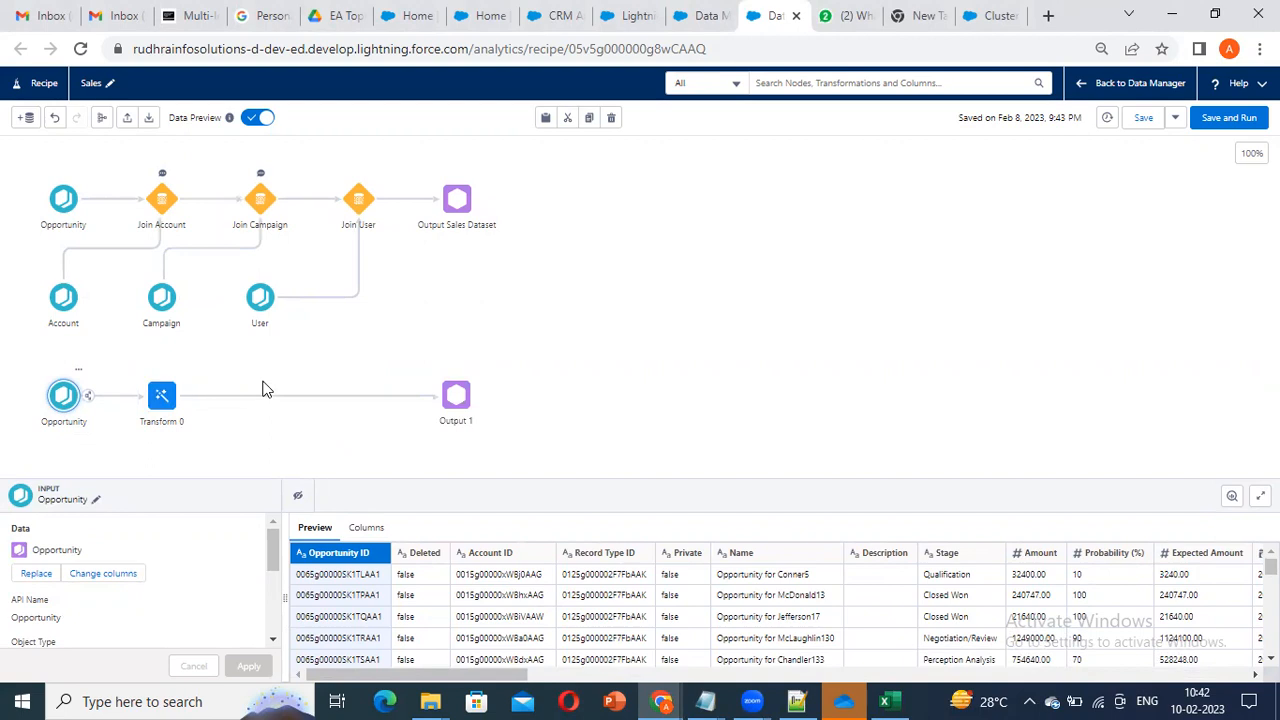
pyautogui.moveTo(158, 397); pyautogui.dragTo(207, 380)
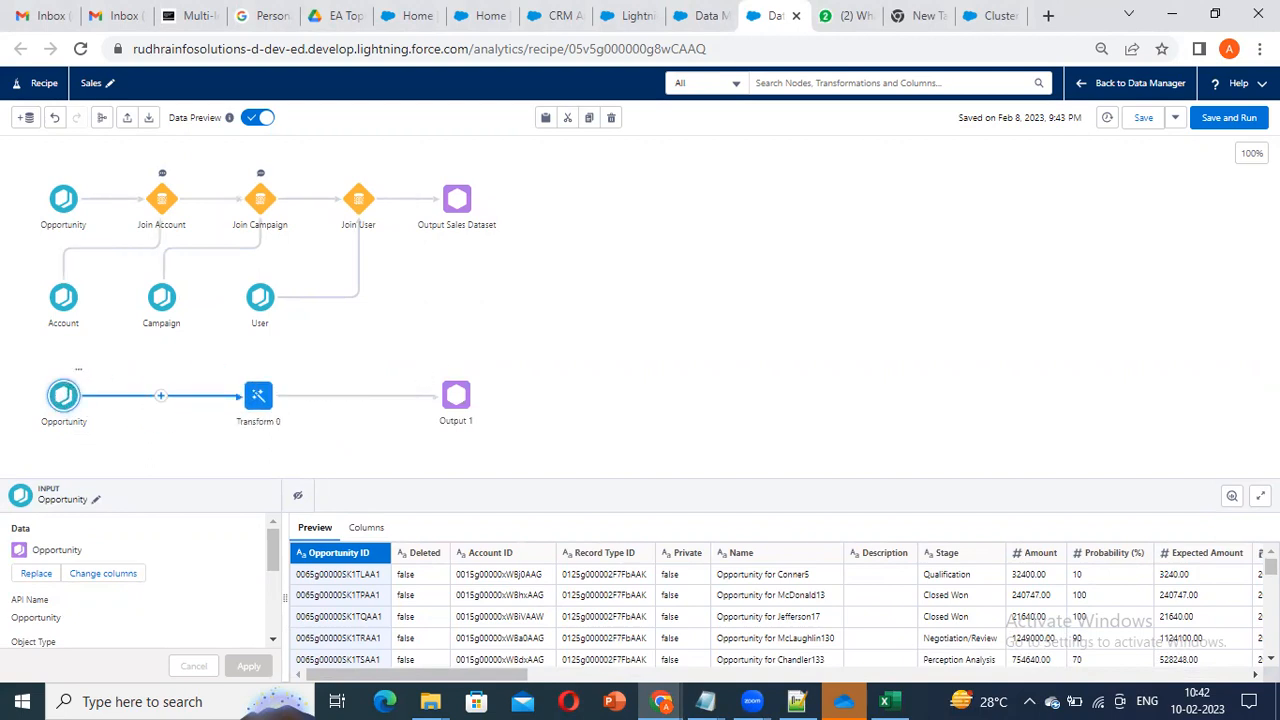
pyautogui.moveTo(424, 529)
pyautogui.mouseDown()
pyautogui.moveTo(412, 527)
pyautogui.moveTo(413, 543)
pyautogui.mouseUp()
# Step: Start adding input data, search for "account" and limit the sources to Salesforce objects only
pyautogui.click(28, 119)
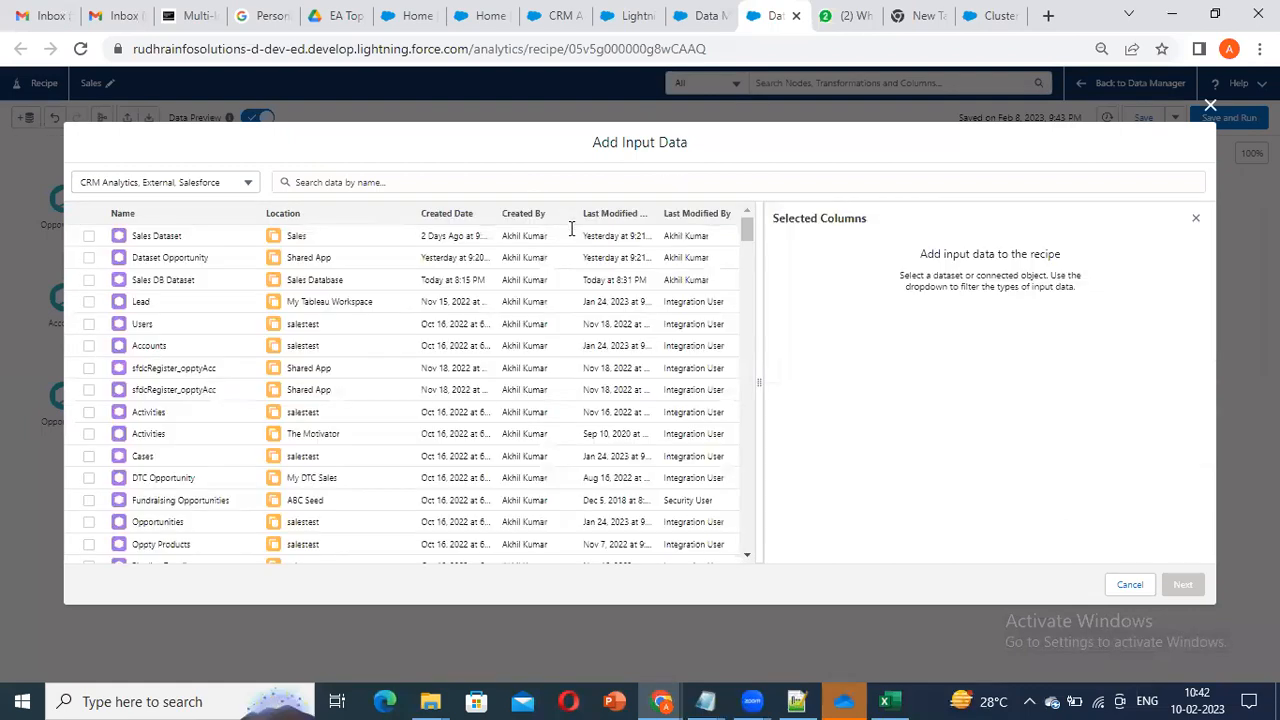
pyautogui.click(481, 184)
pyautogui.write('account')
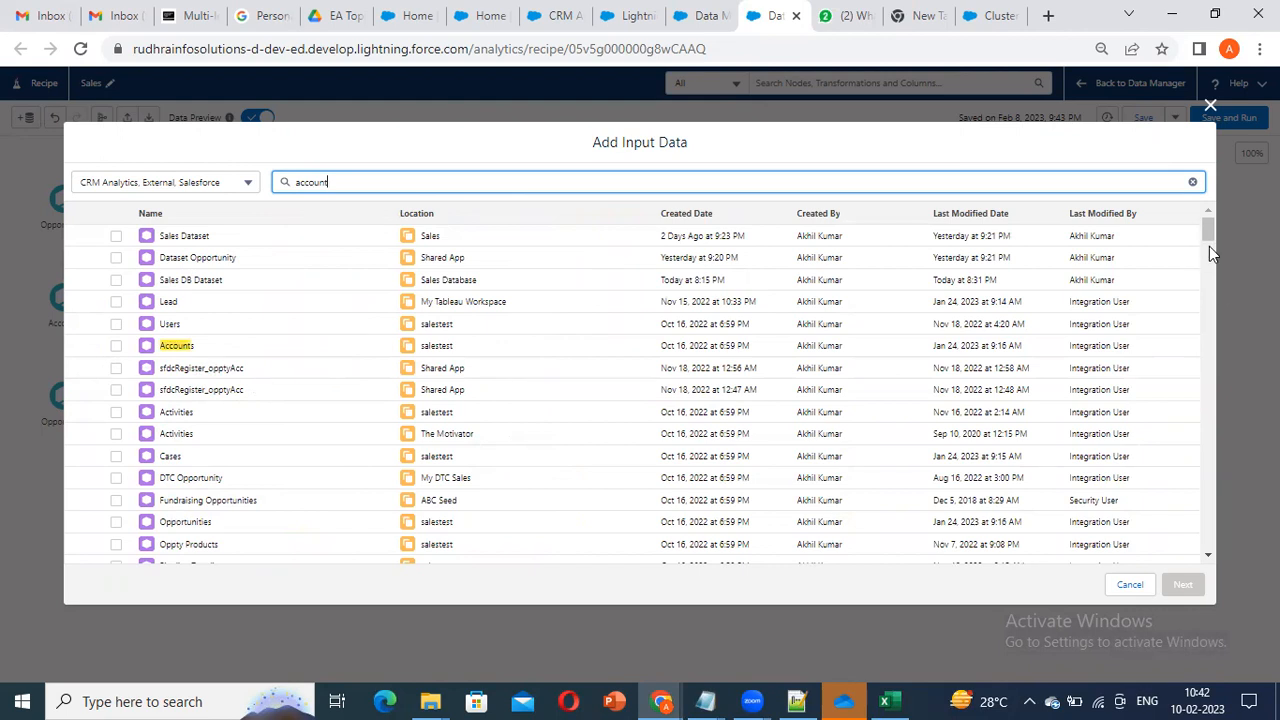
pyautogui.click(230, 182)
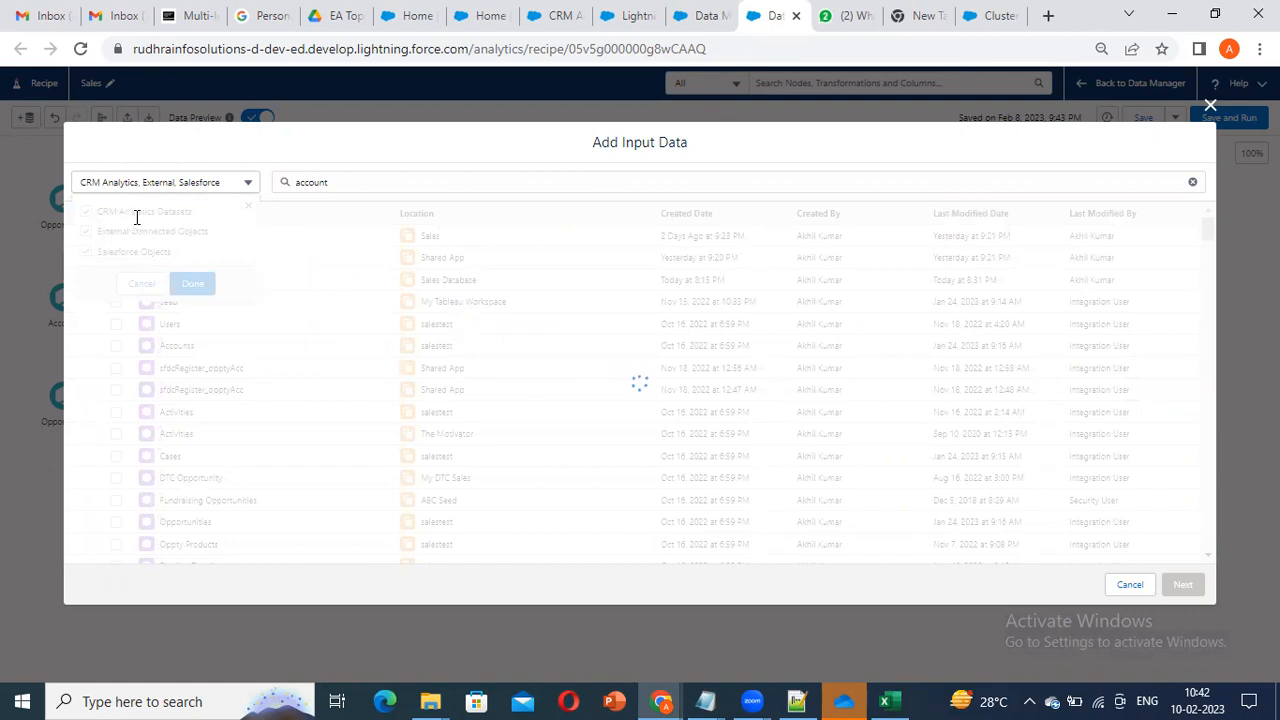
pyautogui.click(136, 212)
pyautogui.click(143, 231)
pyautogui.click(193, 285)
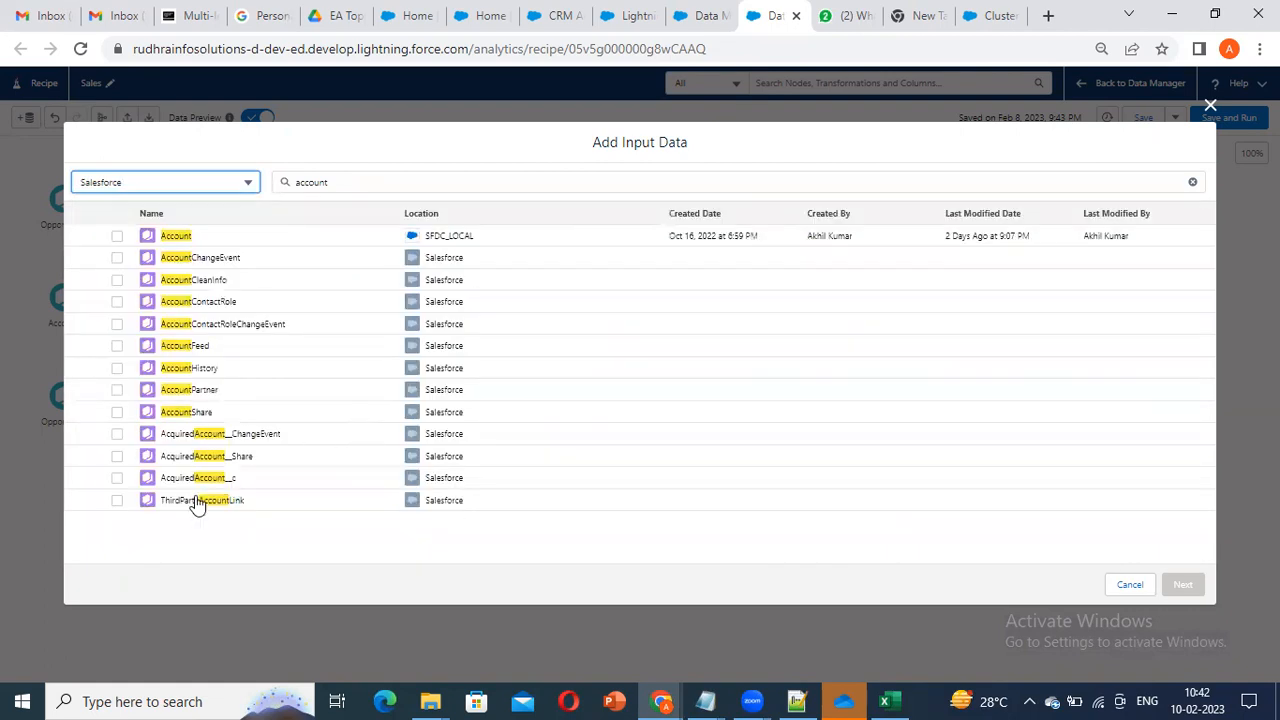
# Step: Add the SFDC_LOCAL Account object with its preselected columns to the recipe and dismiss the data preview hint
pyautogui.click(117, 238)
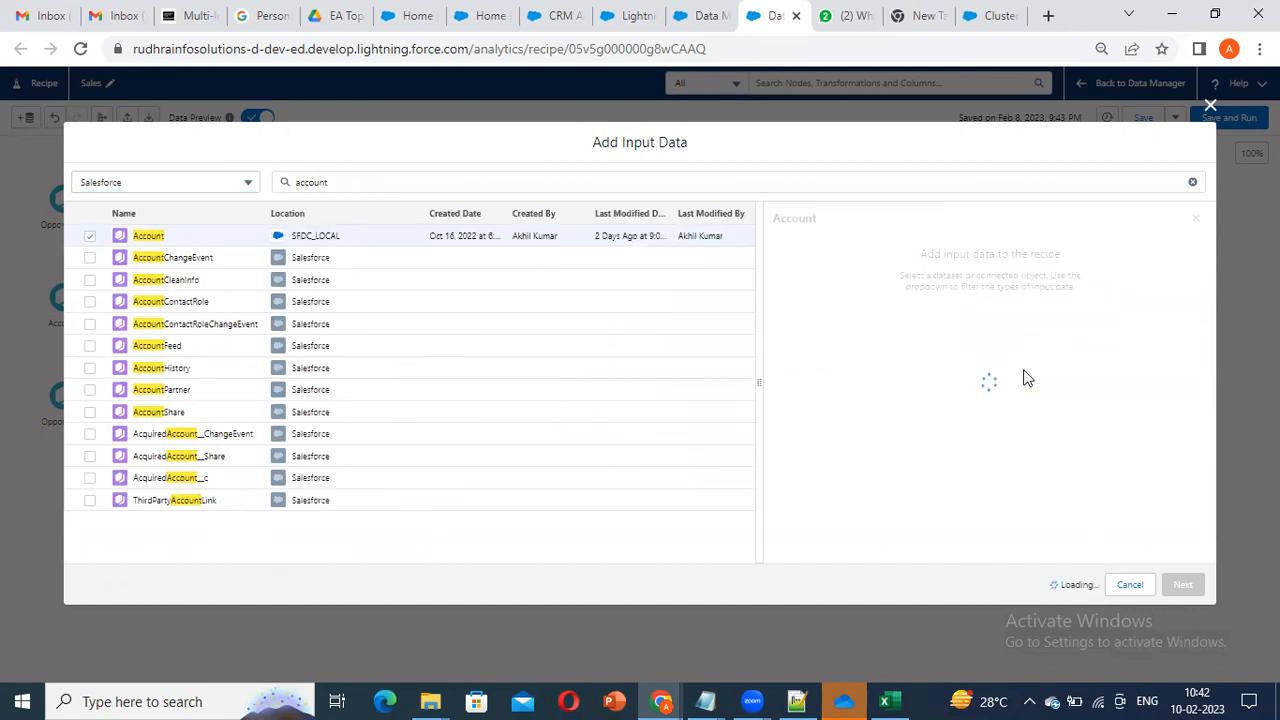
pyautogui.scroll(-5, 965, 440)
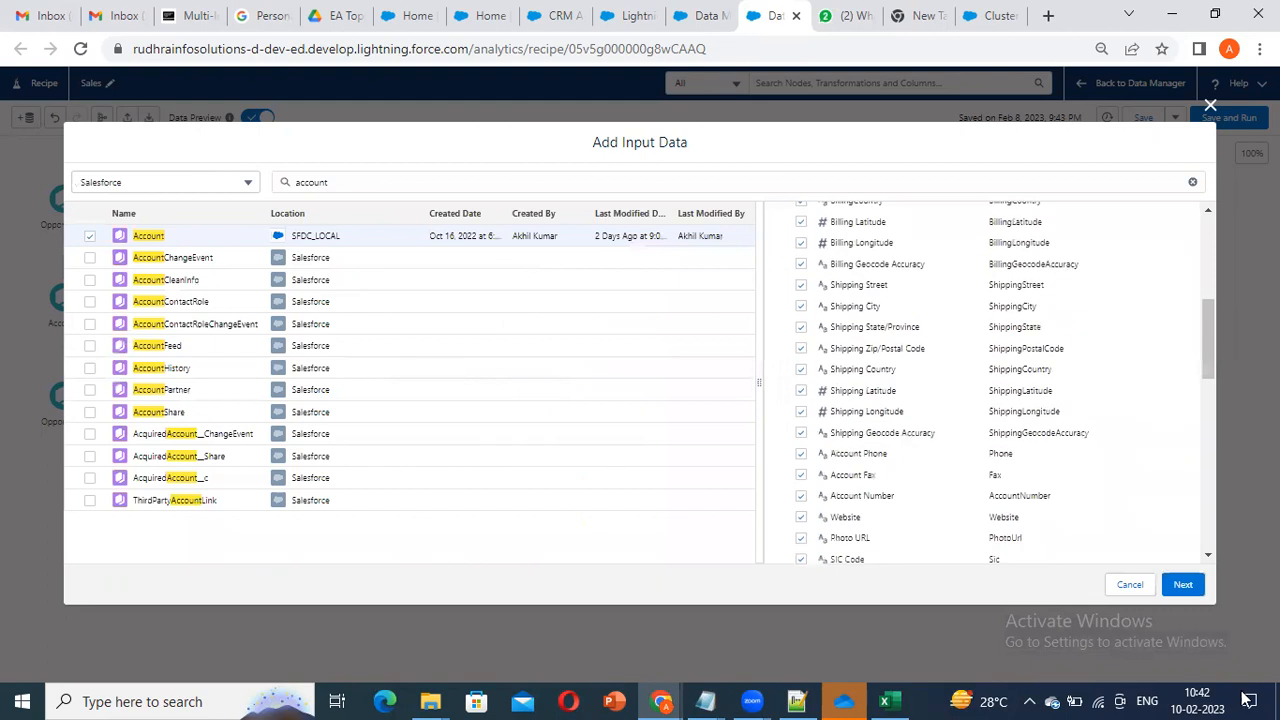
pyautogui.click(1183, 584)
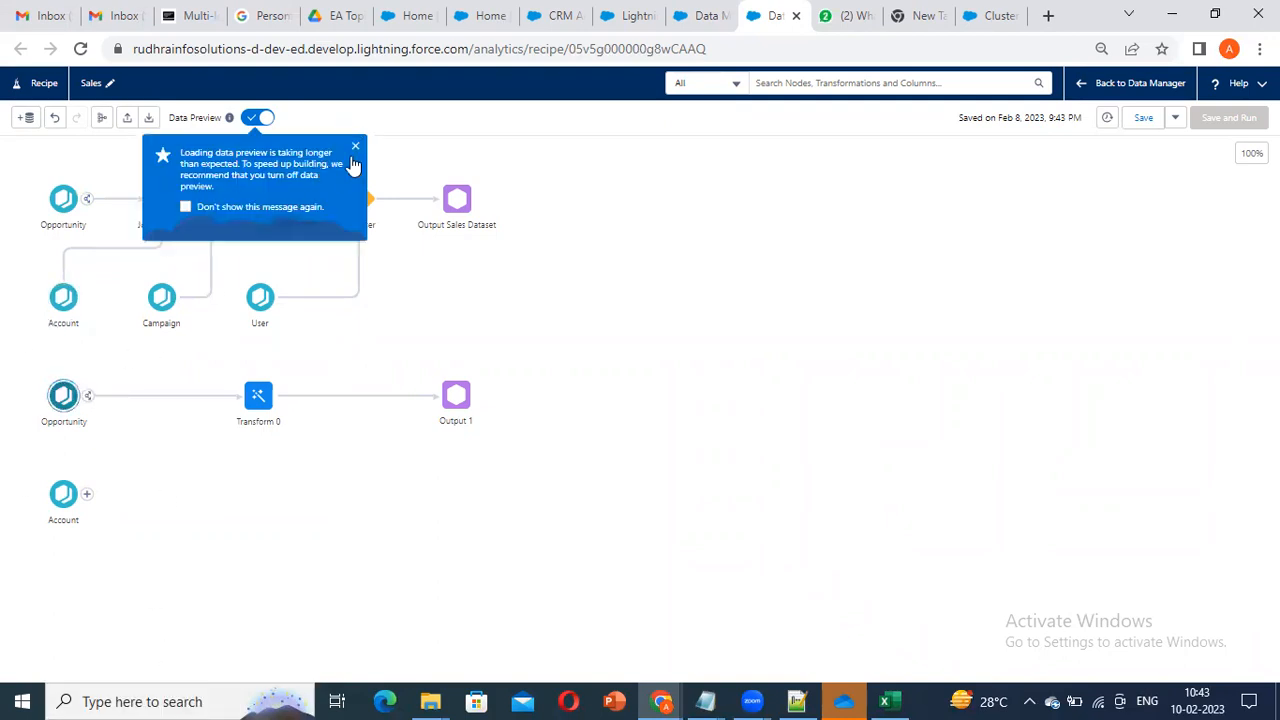
pyautogui.click(355, 148)
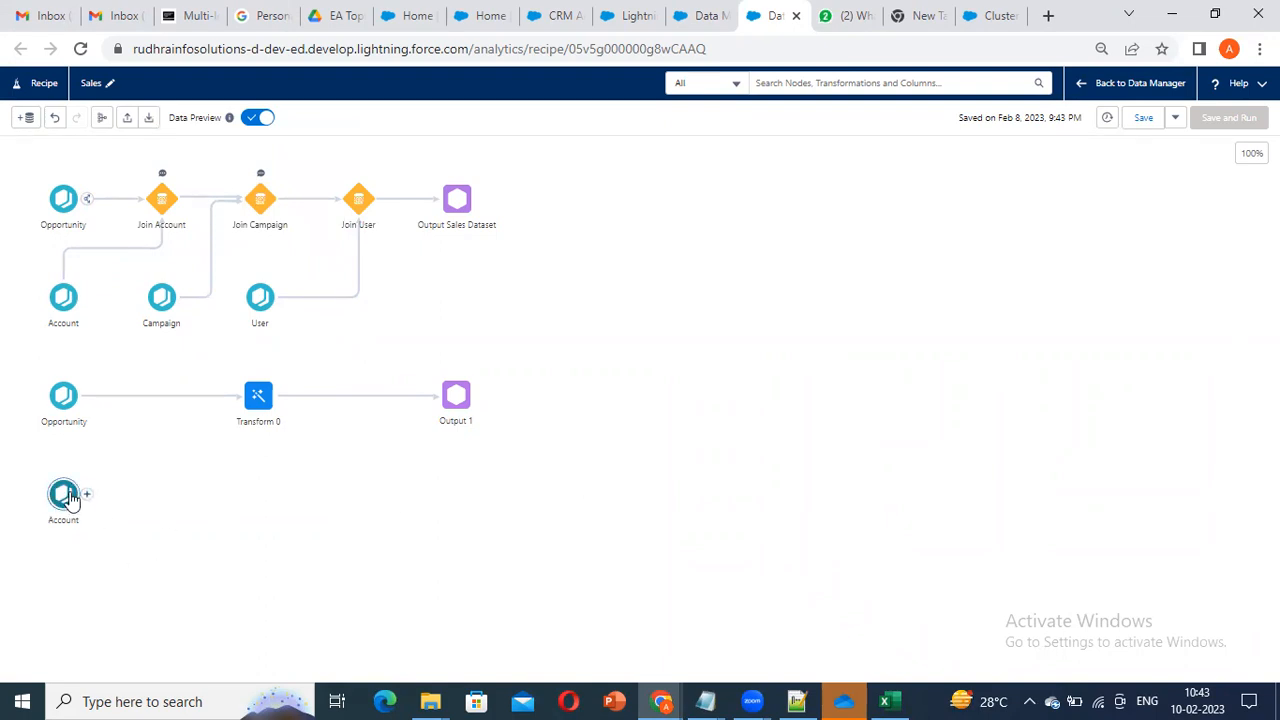
pyautogui.click(76, 500)
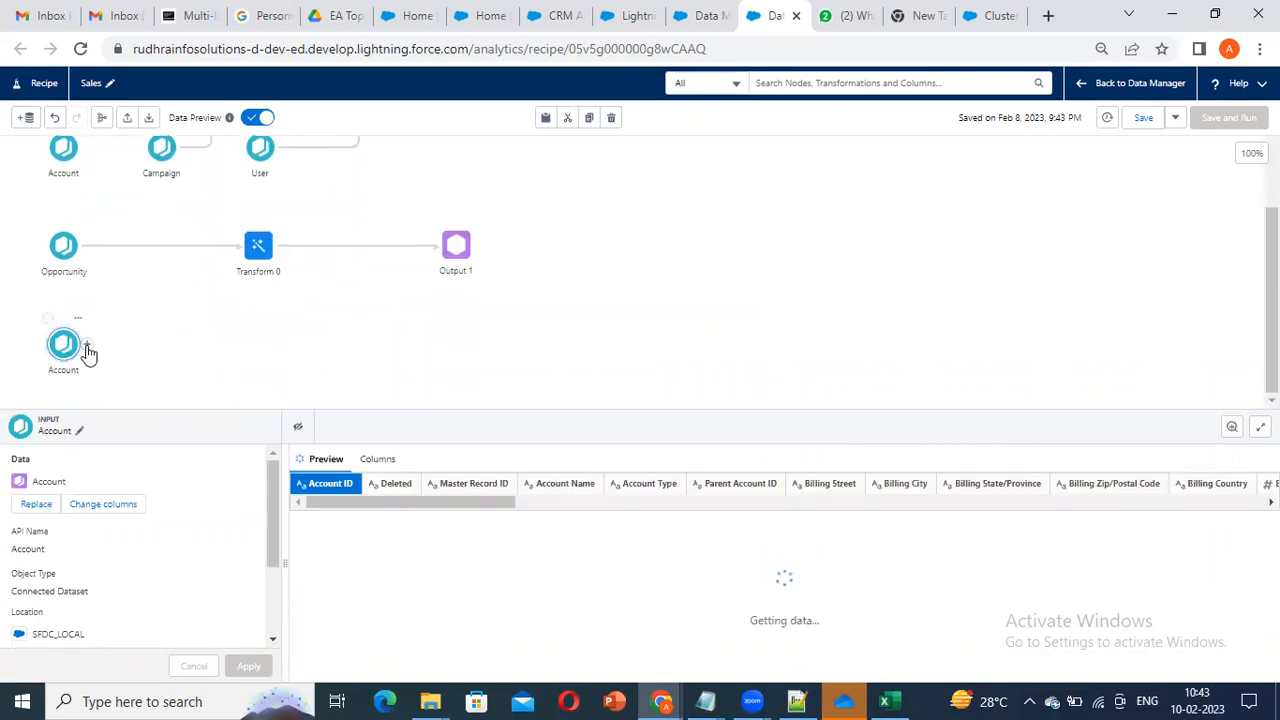
pyautogui.click(87, 347)
pyautogui.click(128, 361)
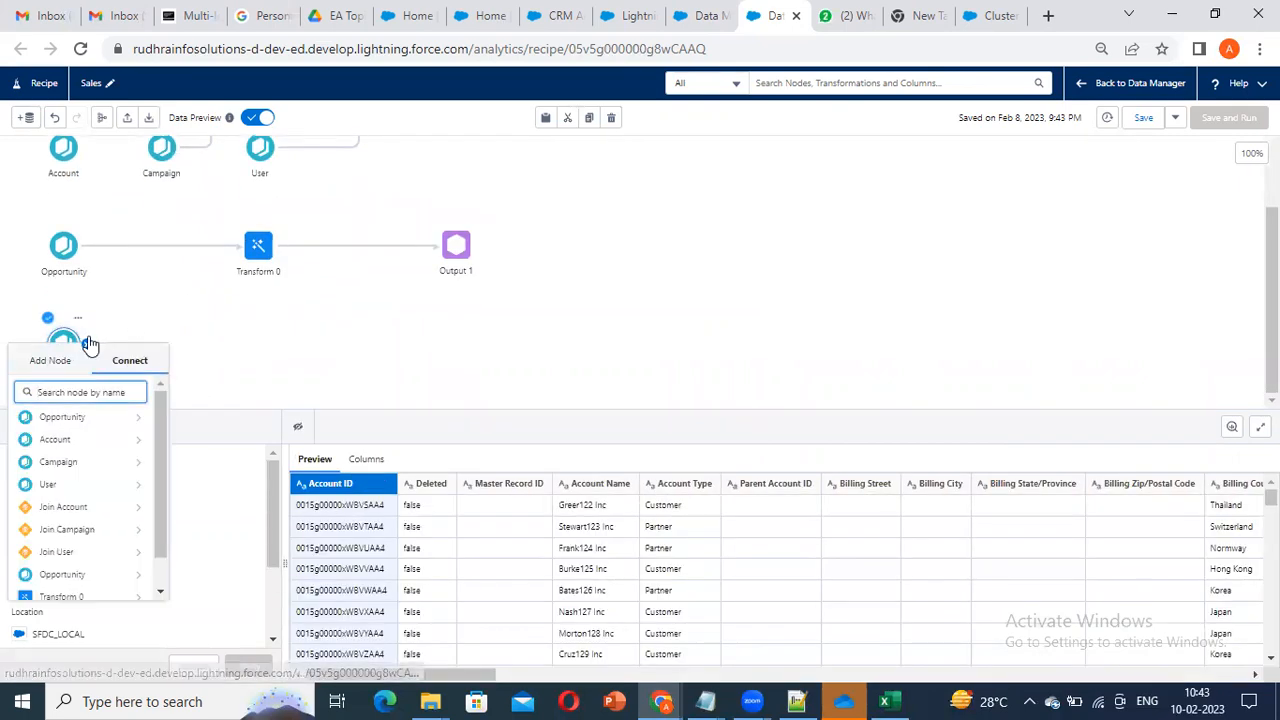
pyautogui.click(88, 346)
pyautogui.click(100, 355)
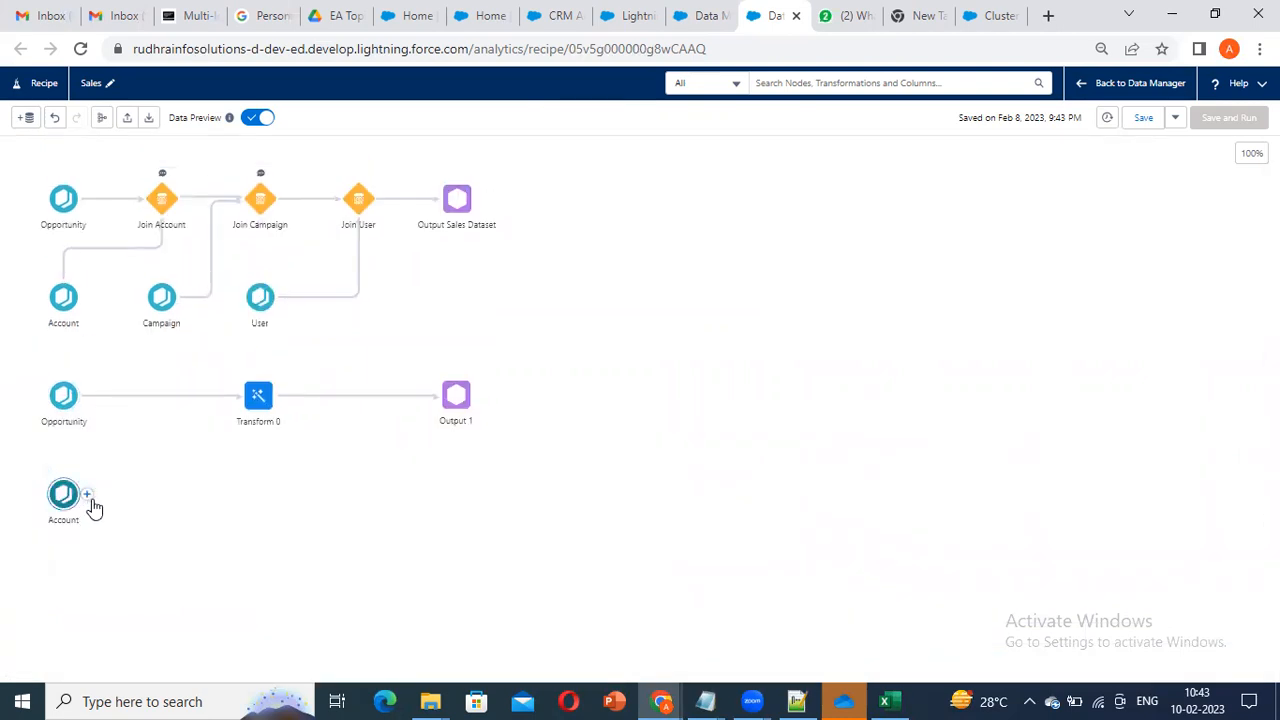
# Step: Add a Transform node after the new Account input and start a custom formula from its Account Type column
pyautogui.click(88, 493)
pyautogui.click(126, 501)
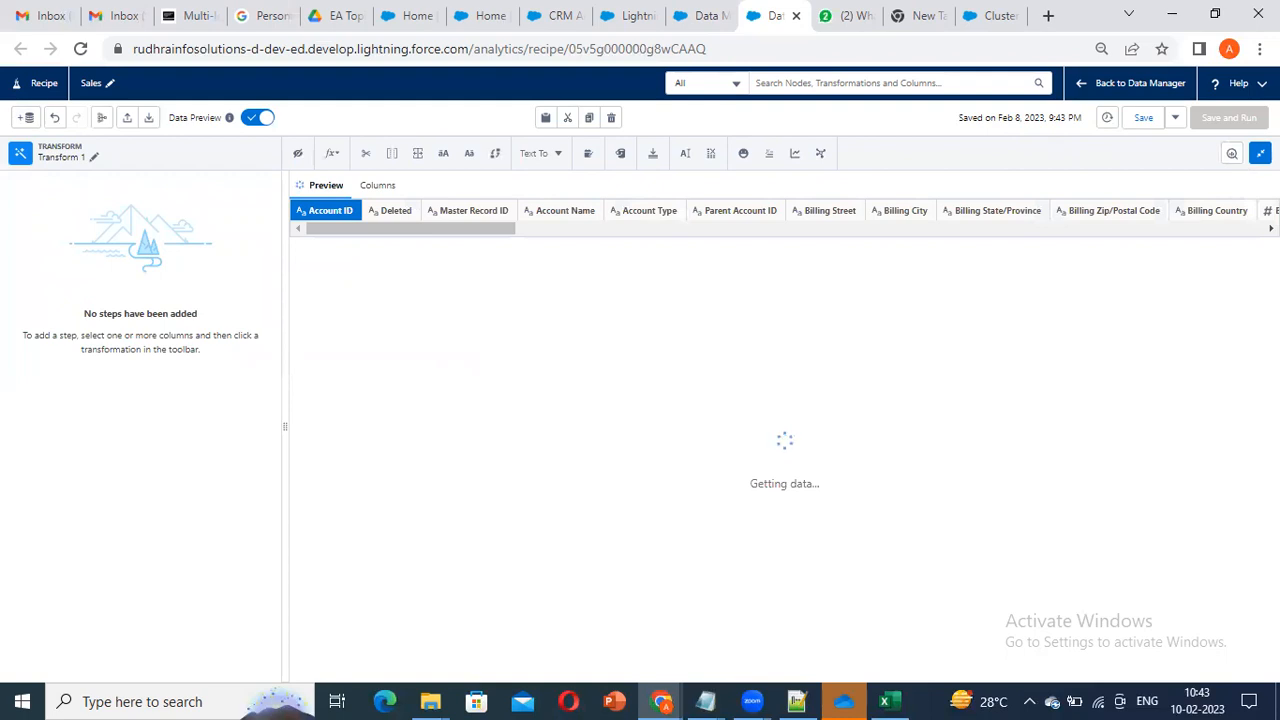
pyautogui.click(1260, 153)
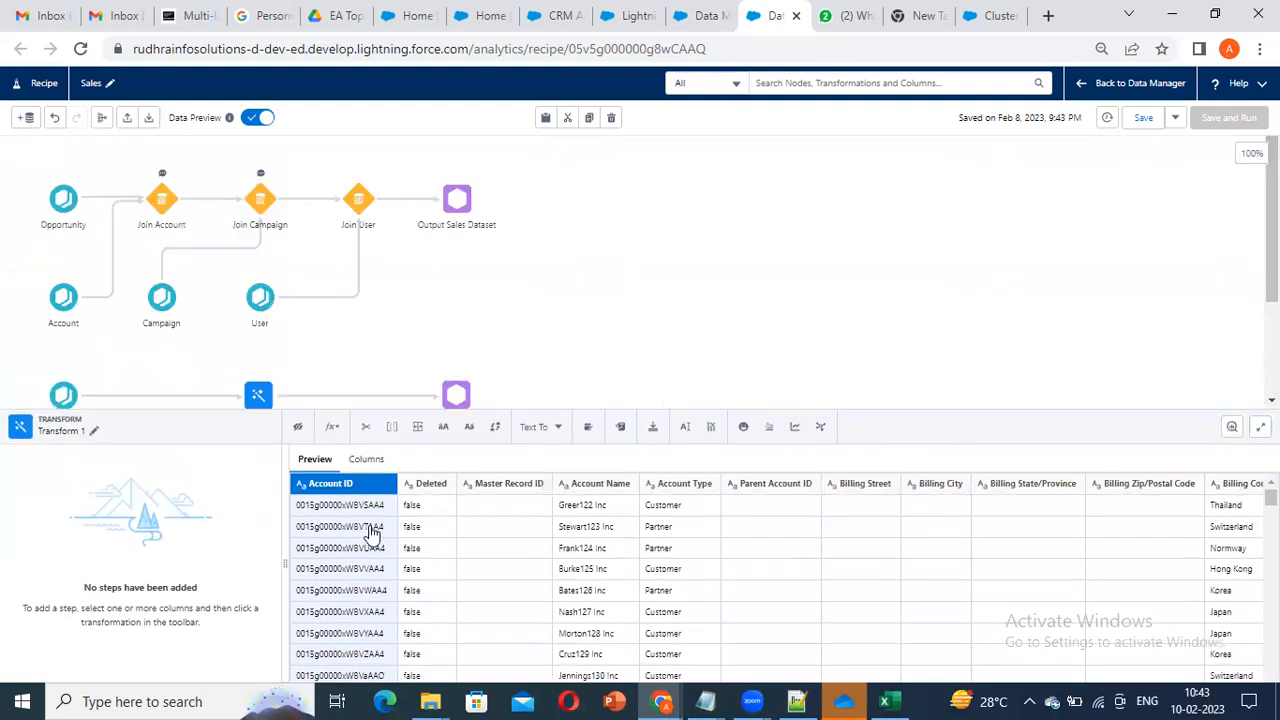
pyautogui.click(682, 484)
pyautogui.click(330, 427)
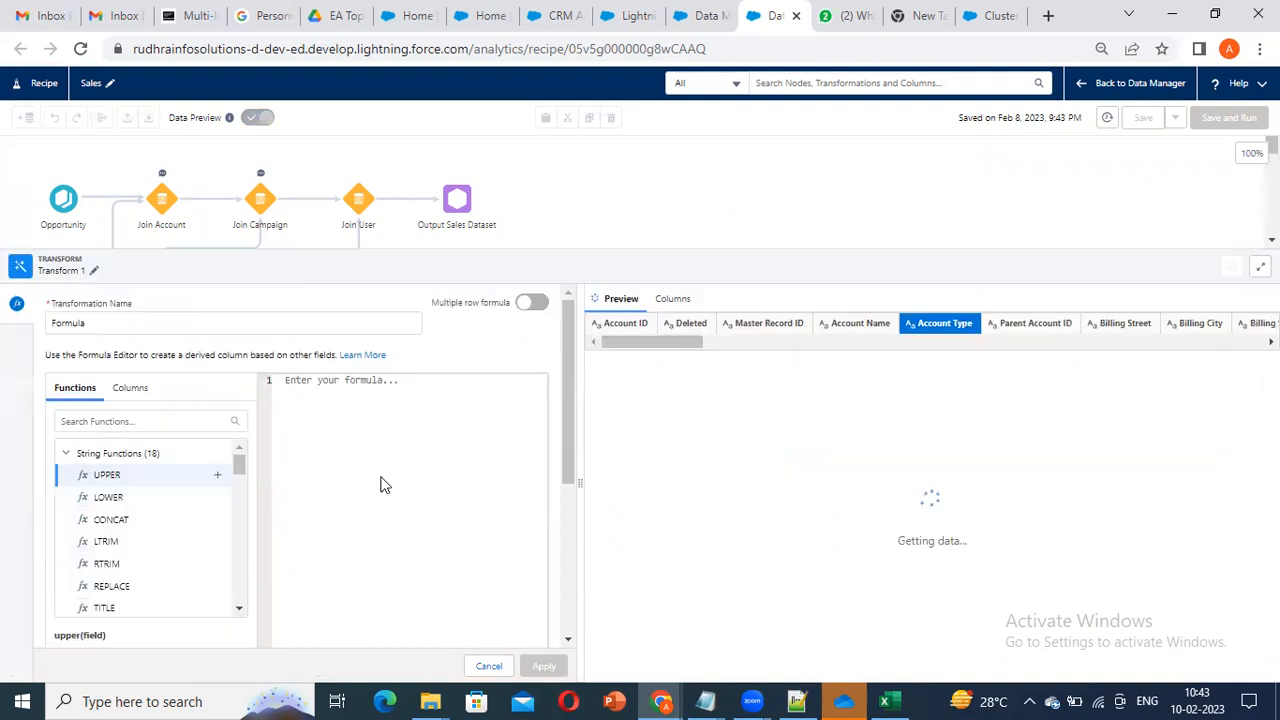
# Step: Examine the available formula functions from string to additional functions, and show the syntax of the CASE function
pyautogui.scroll(-5, 112, 480)
pyautogui.scroll(5, 120, 495)
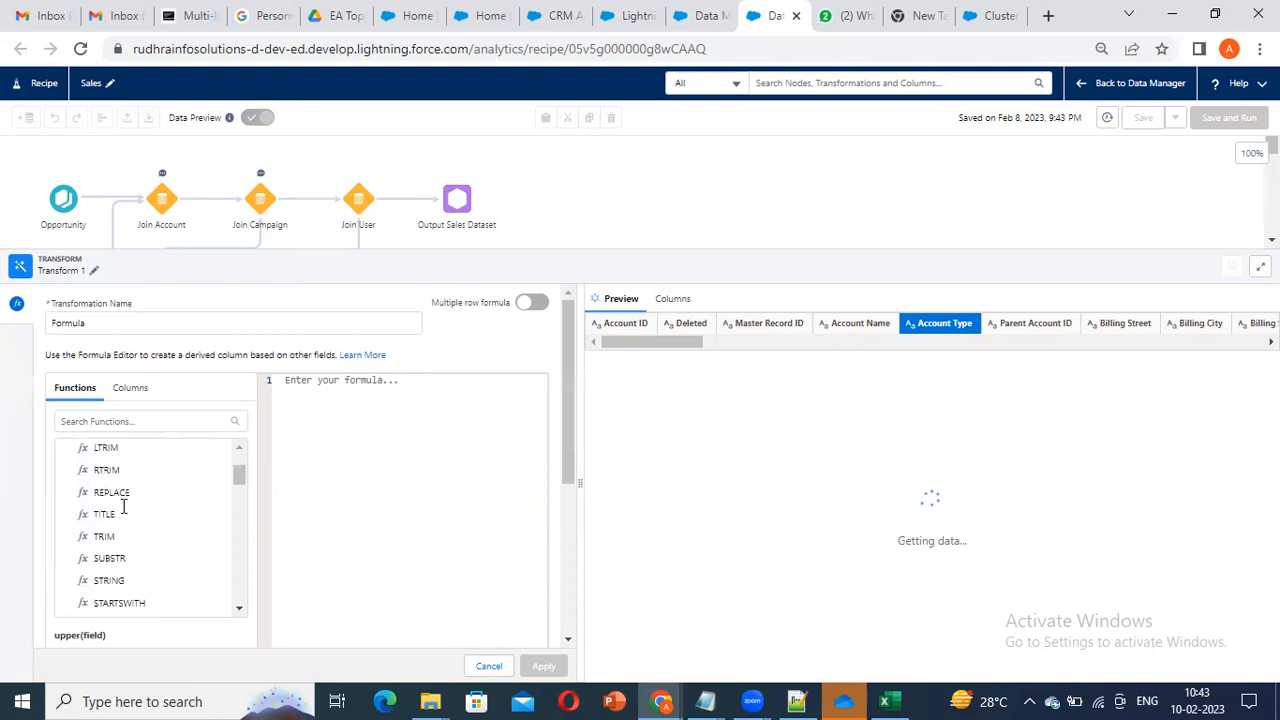
pyautogui.scroll(-10, 122, 513)
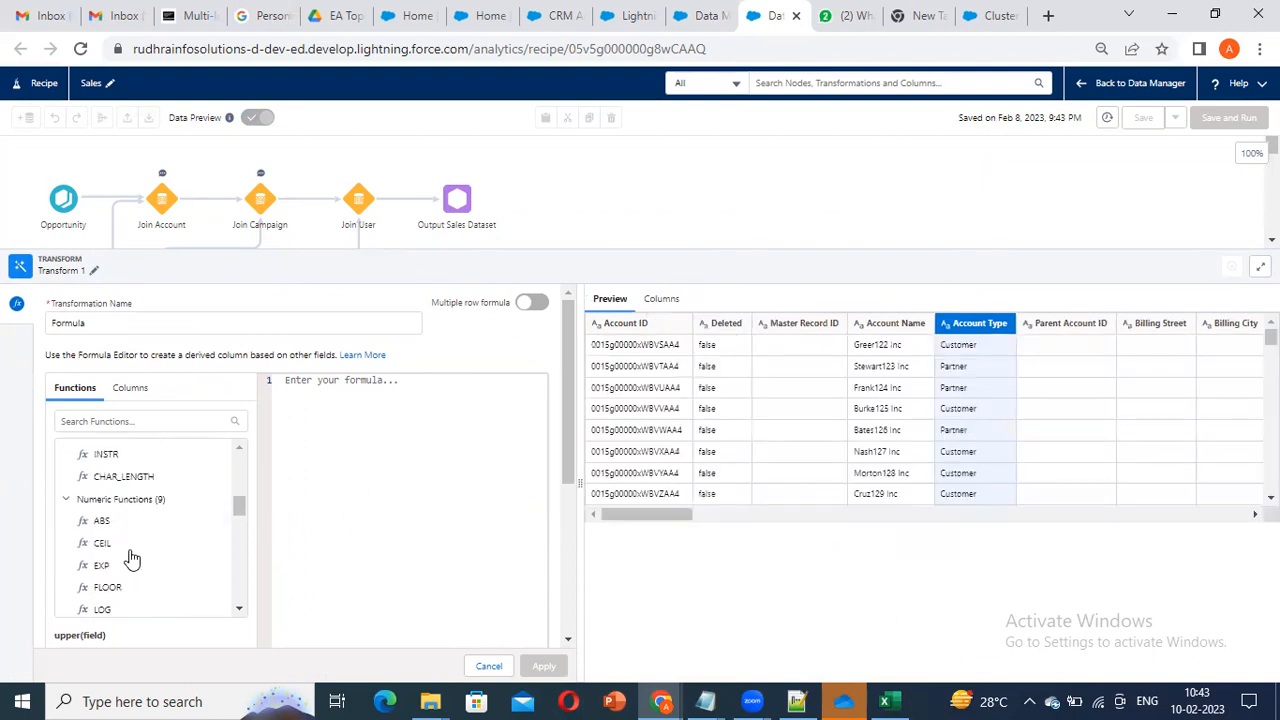
pyautogui.scroll(10, 130, 530)
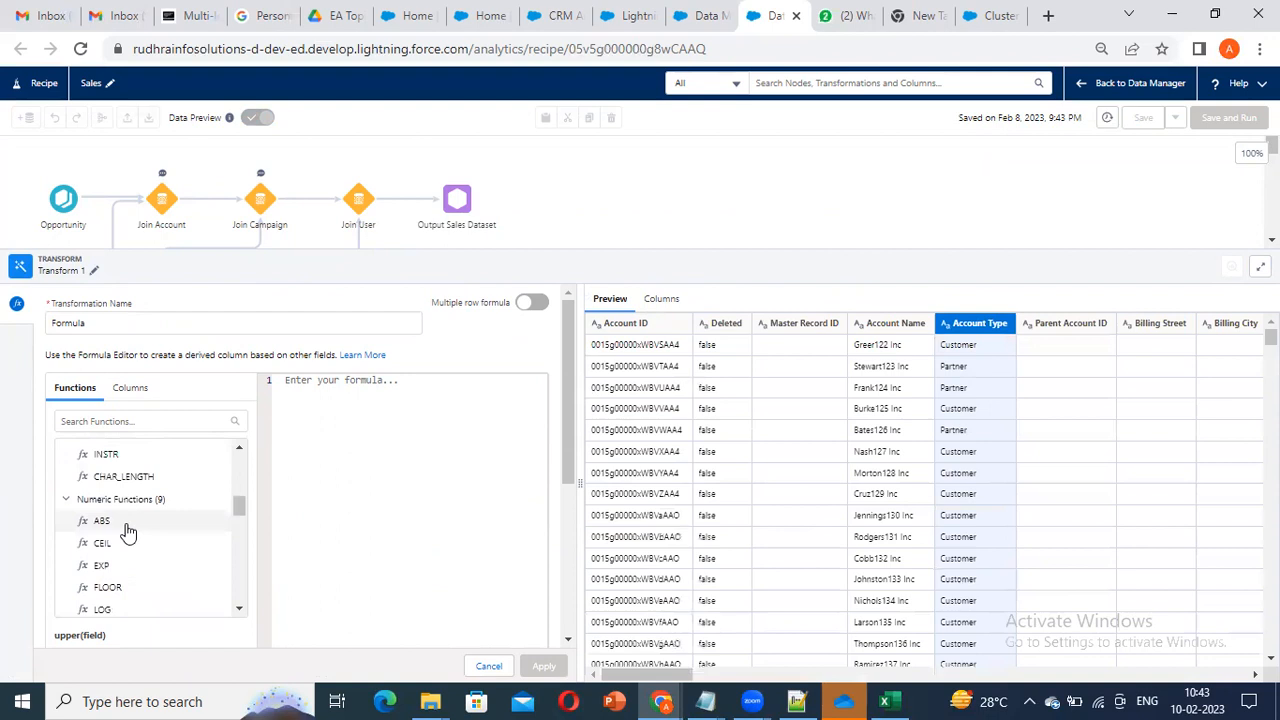
pyautogui.scroll(-5, 115, 525)
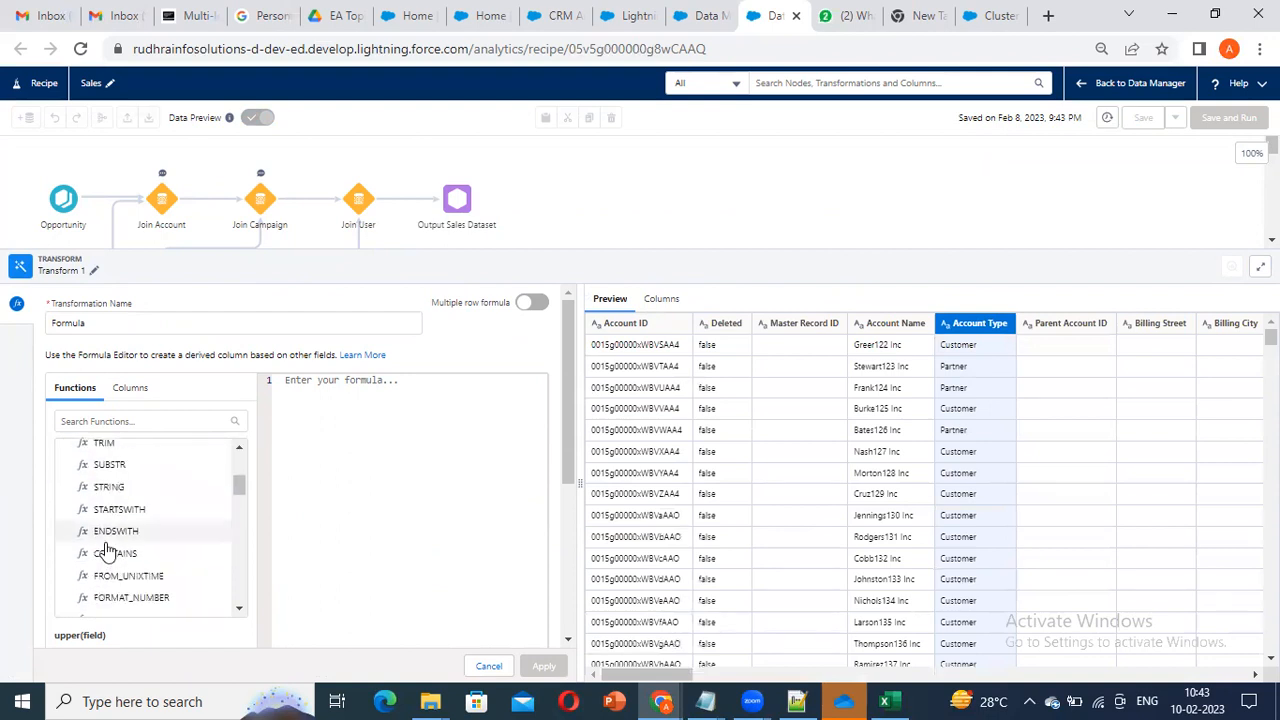
pyautogui.scroll(-6, 105, 520)
pyautogui.scroll(5, 104, 525)
pyautogui.scroll(-10, 104, 528)
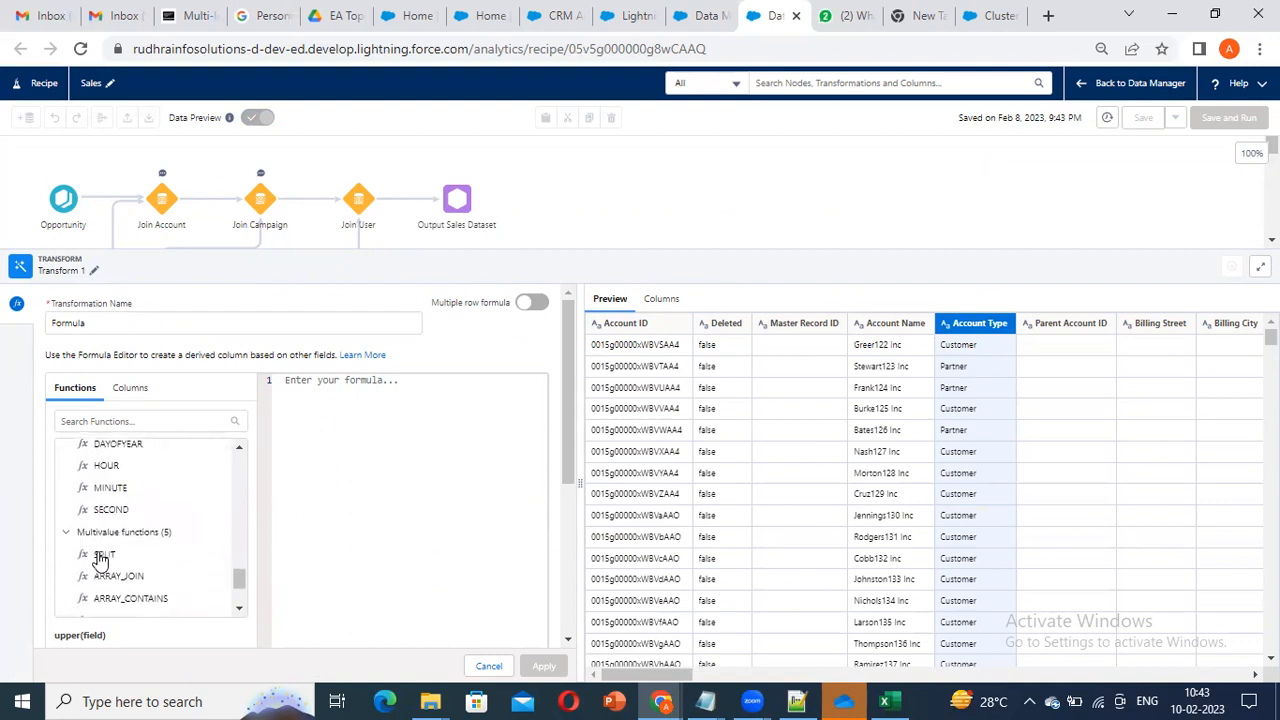
pyautogui.scroll(-2, 150, 545)
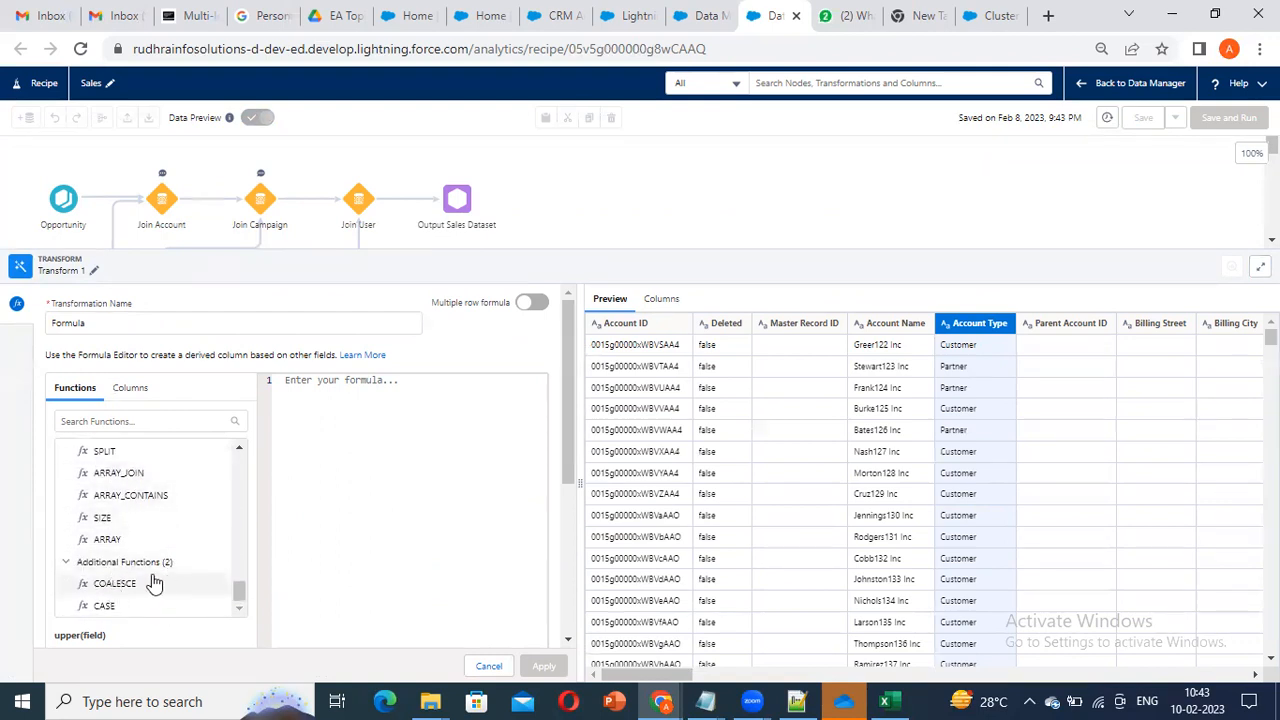
pyautogui.scroll(15, 186, 590)
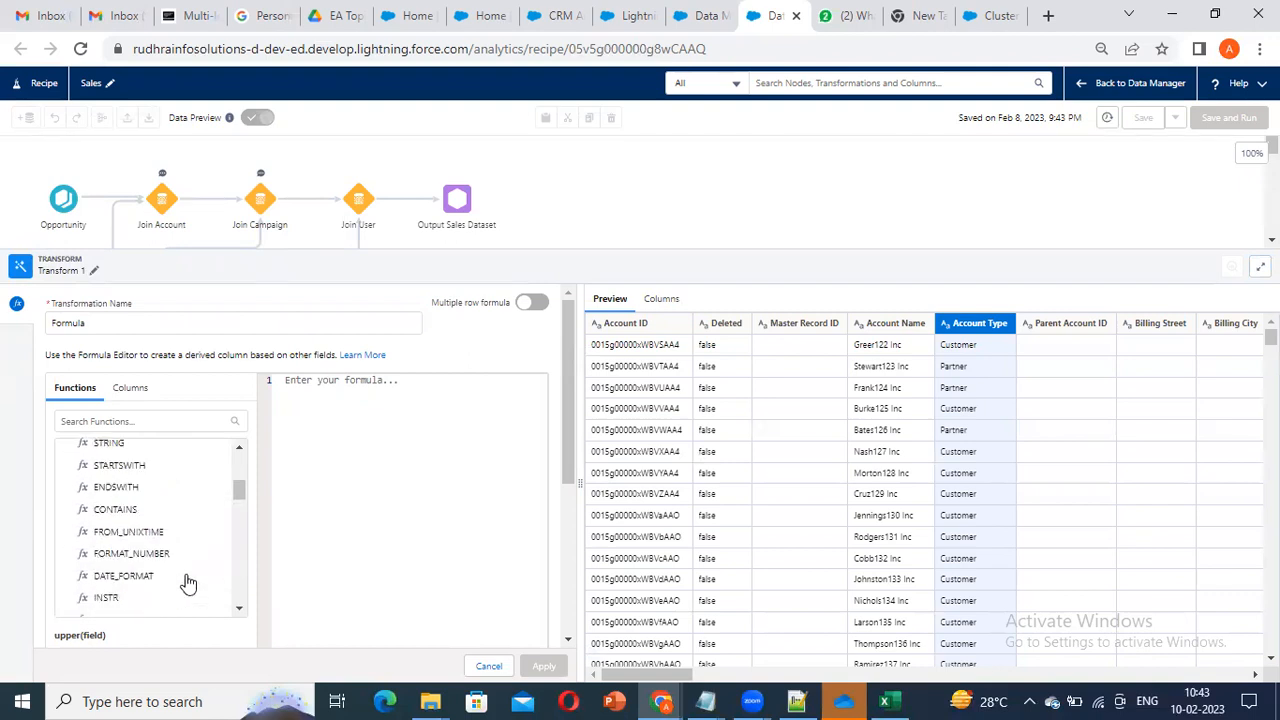
pyautogui.scroll(-15, 188, 570)
pyautogui.scroll(8, 190, 572)
pyautogui.scroll(5, 190, 572)
pyautogui.click(449, 391)
pyautogui.scroll(-8, 140, 536)
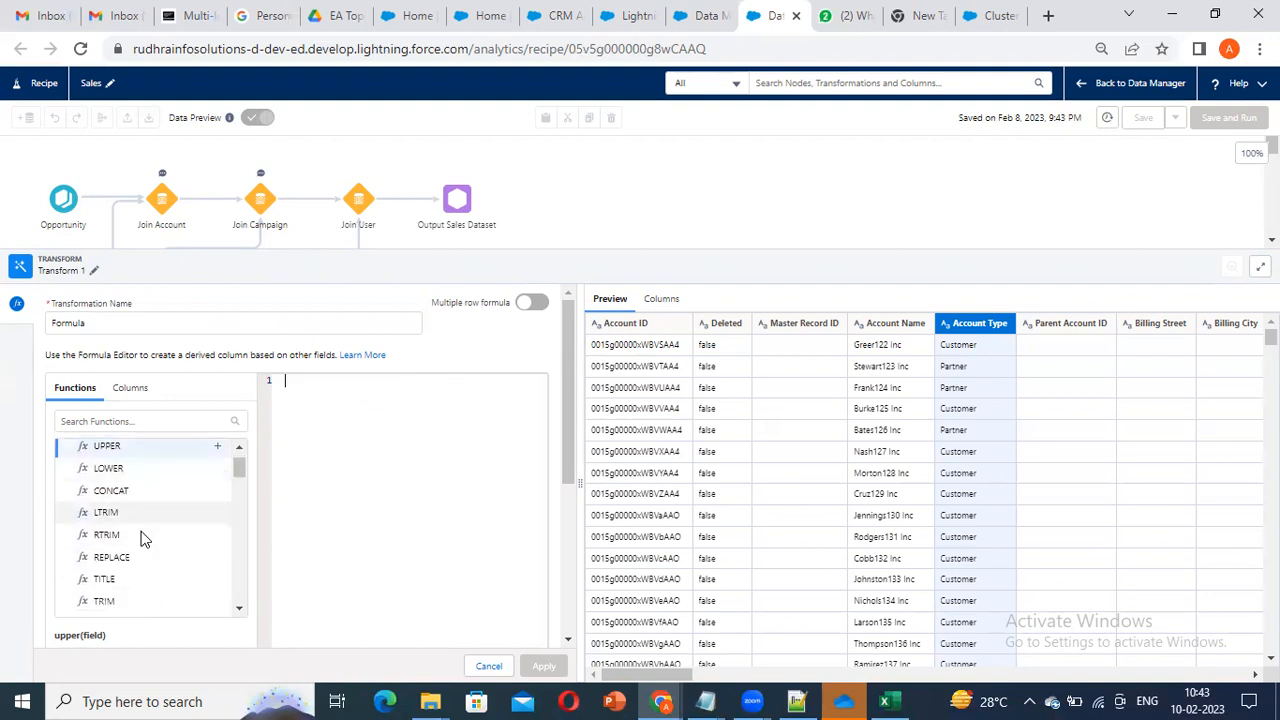
pyautogui.scroll(-3, 138, 540)
pyautogui.click(104, 606)
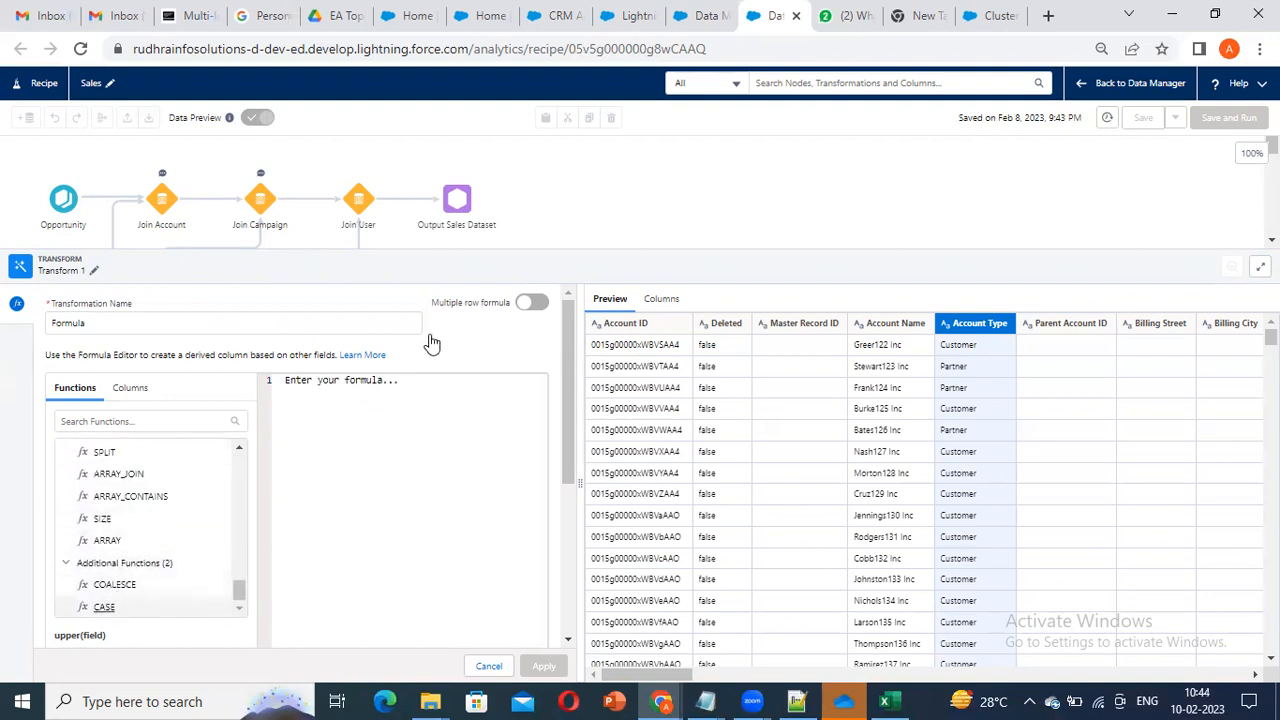
pyautogui.moveTo(464, 394); pyautogui.dragTo(108, 388)
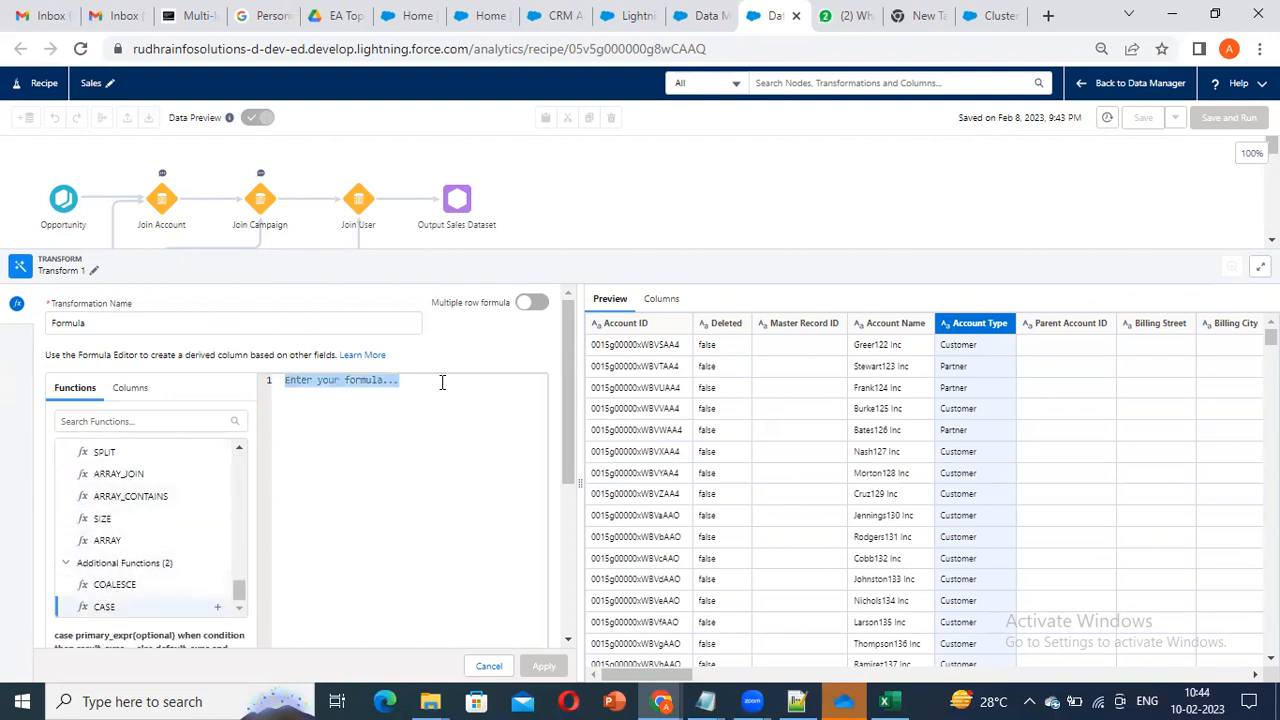
pyautogui.click(441, 382)
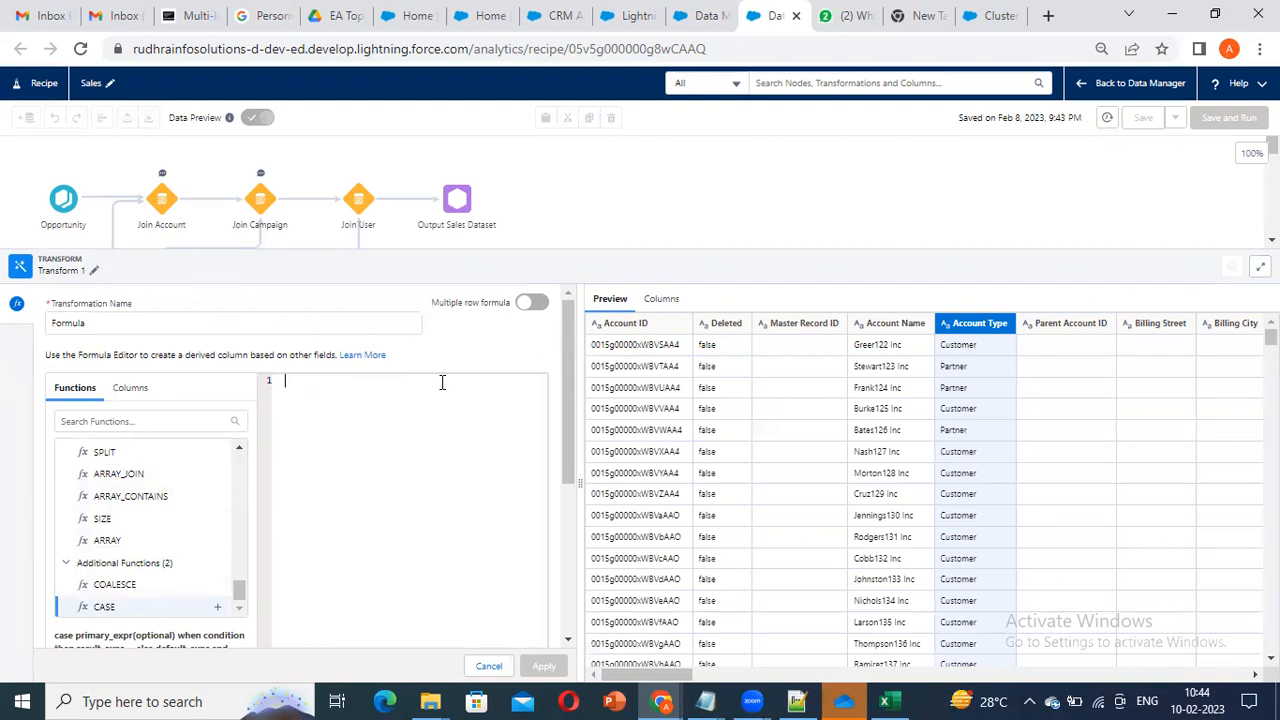
pyautogui.write('cases')
pyautogui.moveTo(313, 381); pyautogui.dragTo(285, 383)
pyautogui.press('BackSpace')
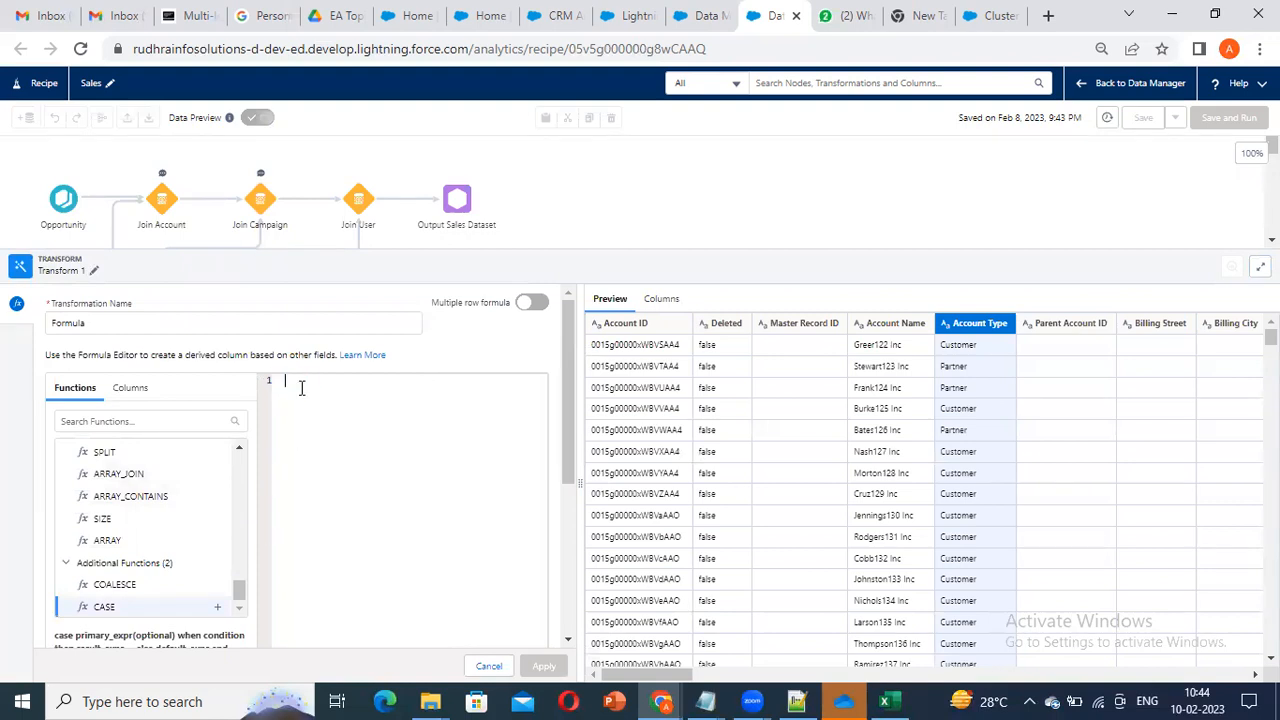
pyautogui.click(220, 608)
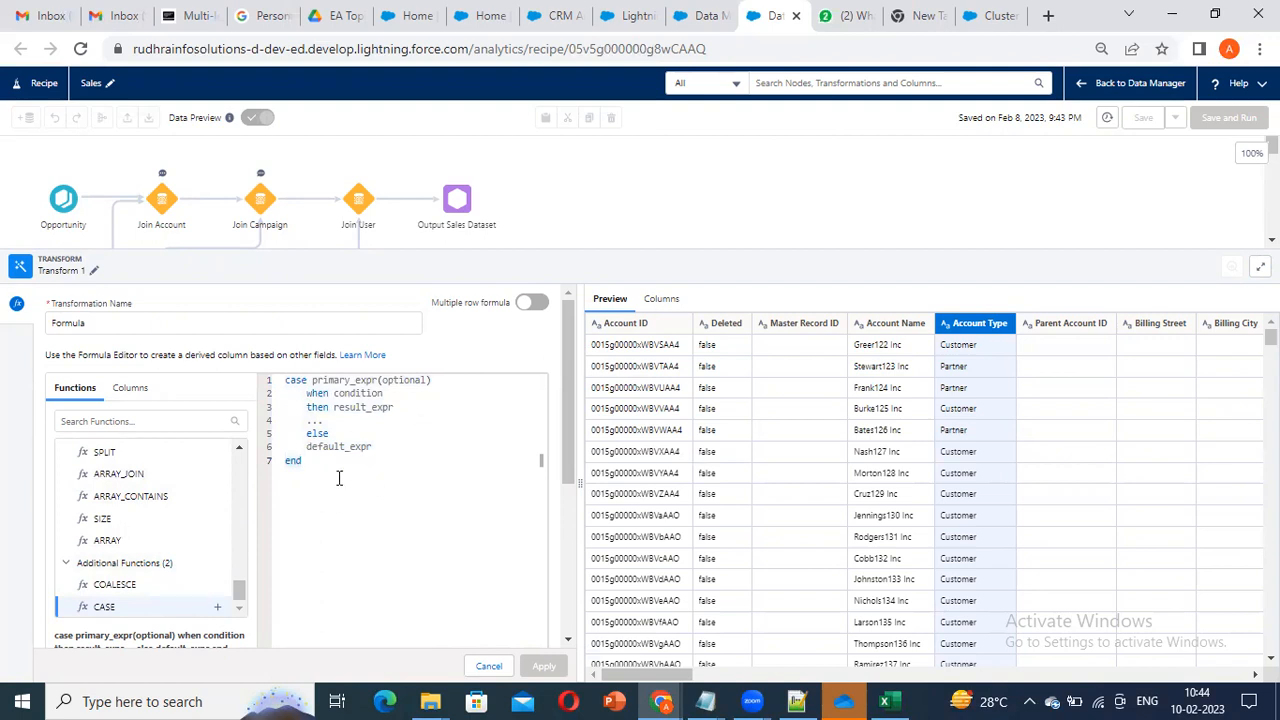
pyautogui.hotkey('ctrl', 'a')
pyautogui.press('BackSpace')
# Step: Begin the formula with "case when" and insert the Account Type column found by searching for "account"
pyautogui.write('case when')
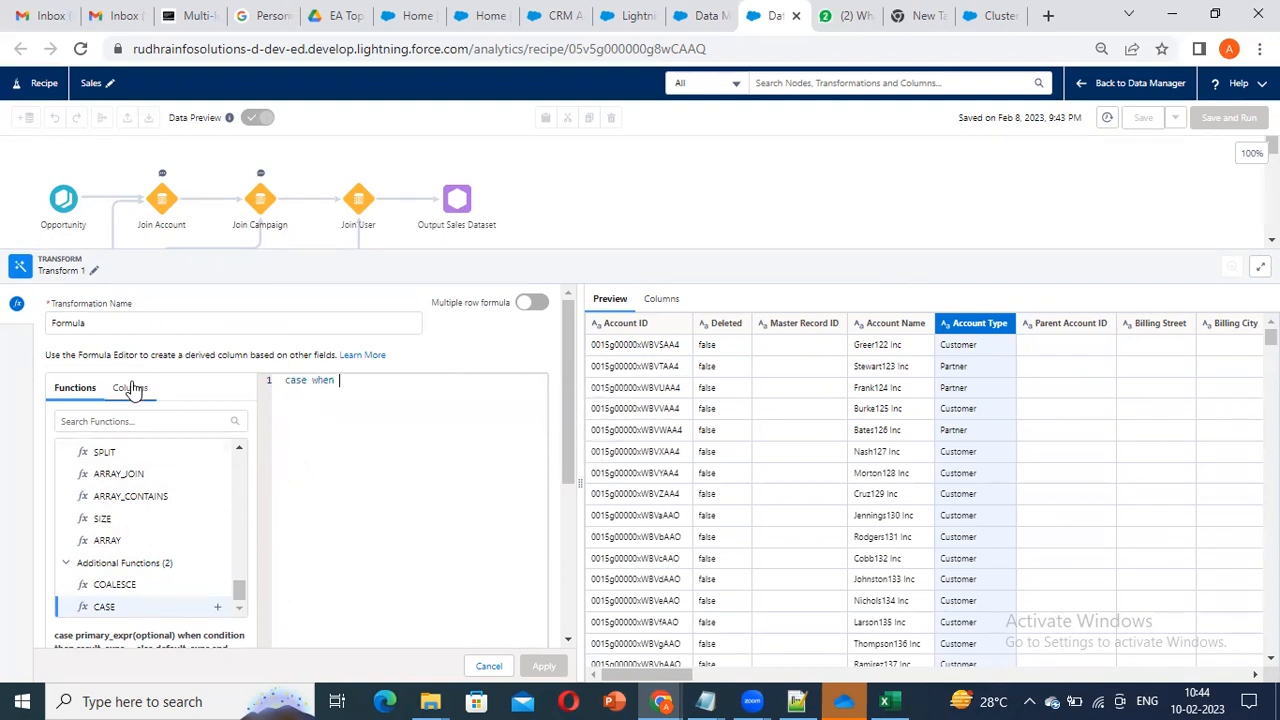
pyautogui.click(133, 388)
pyautogui.click(149, 424)
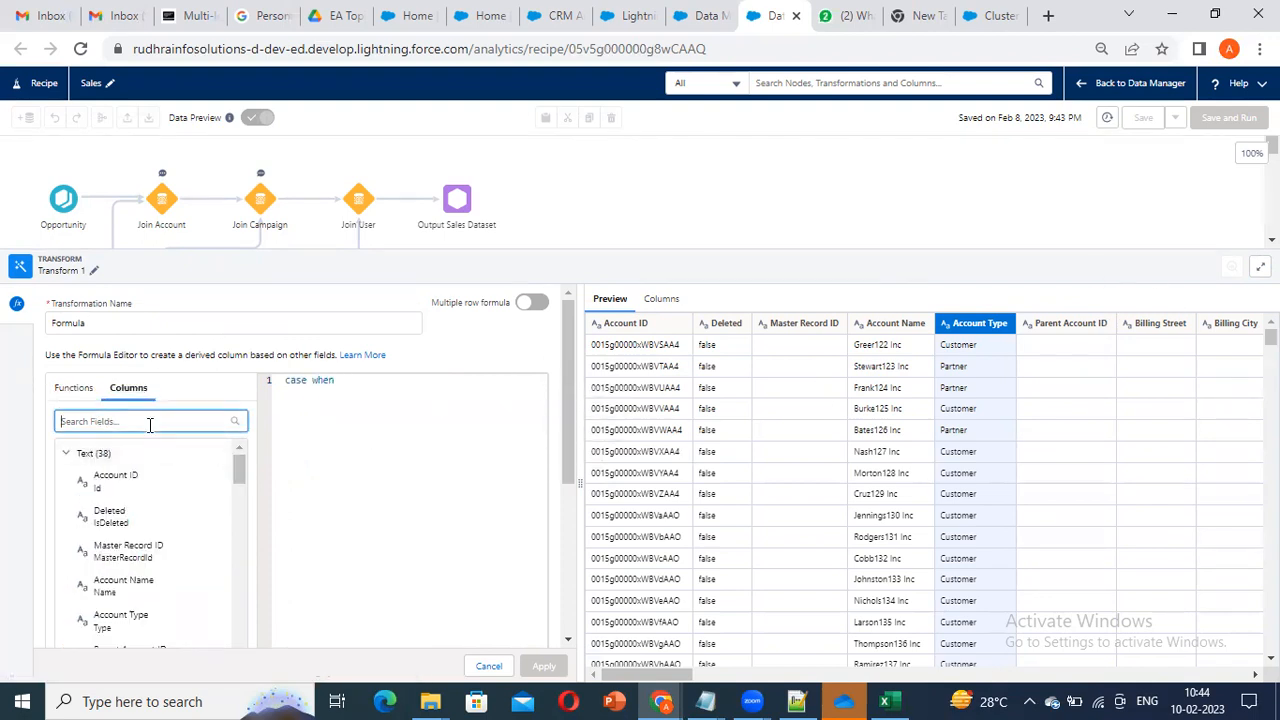
pyautogui.write('account')
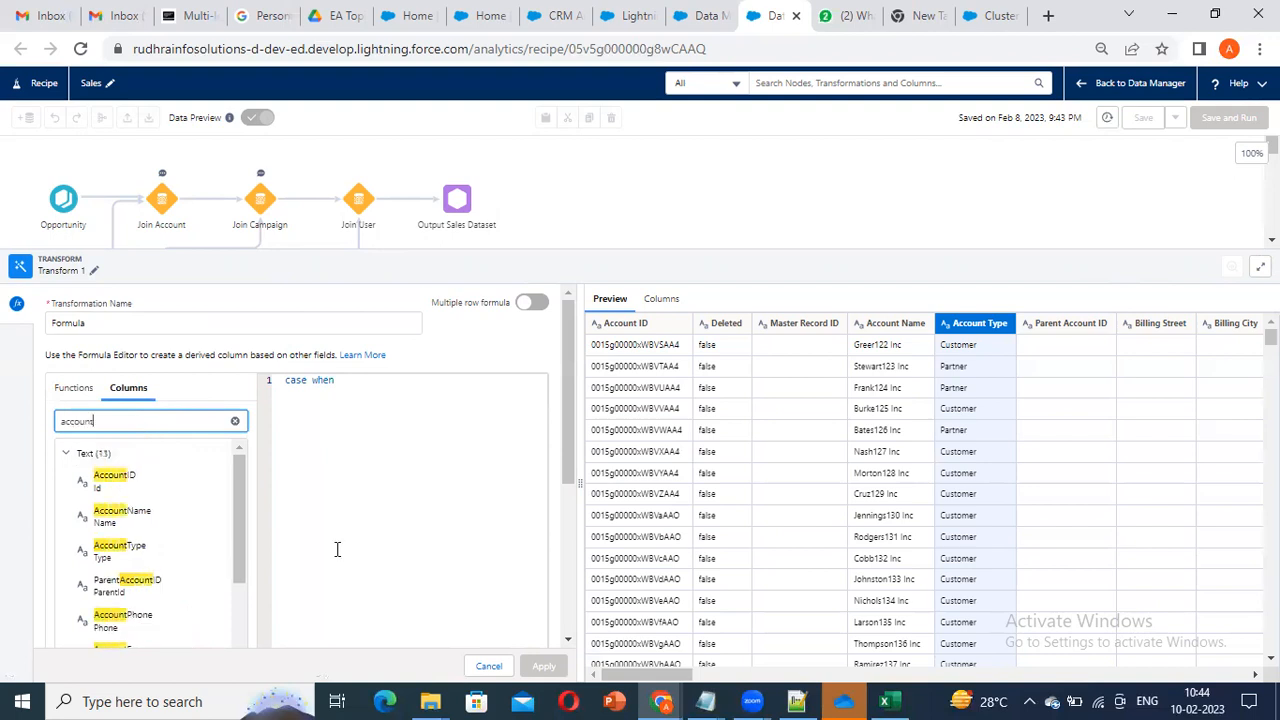
pyautogui.click(217, 551)
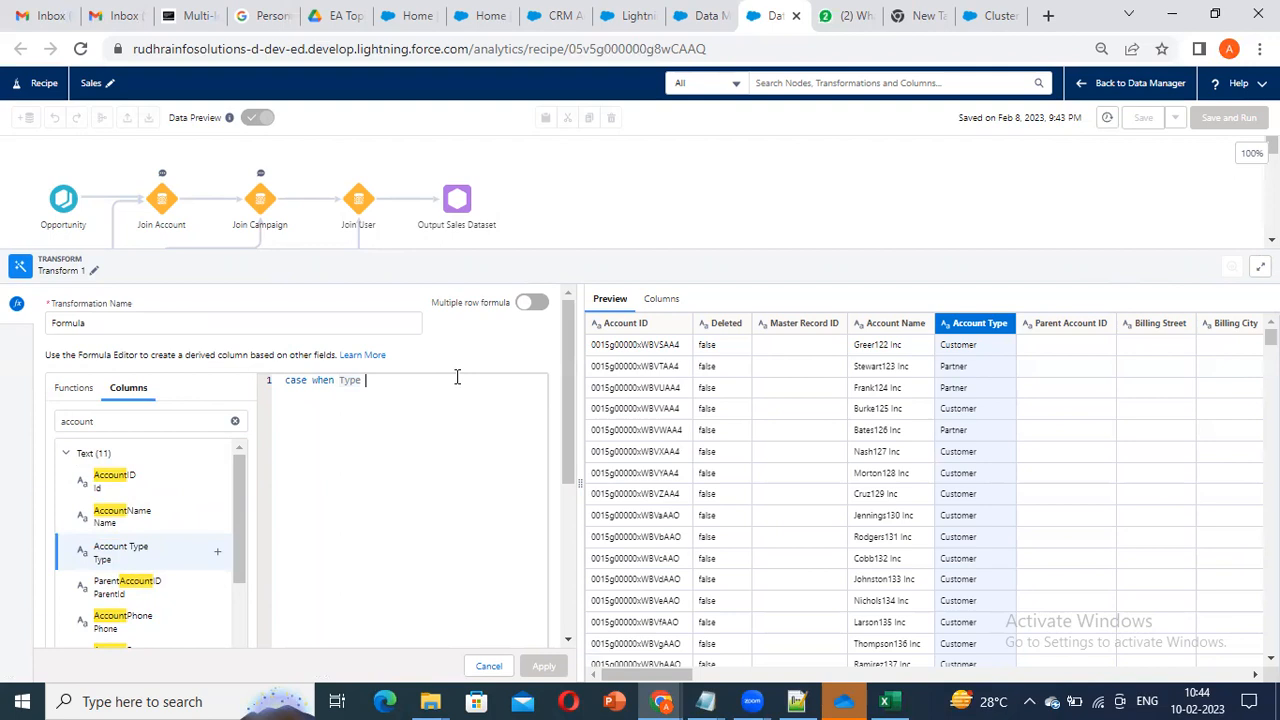
pyautogui.click(82, 390)
pyautogui.click(133, 399)
pyautogui.scroll(-3, 110, 555)
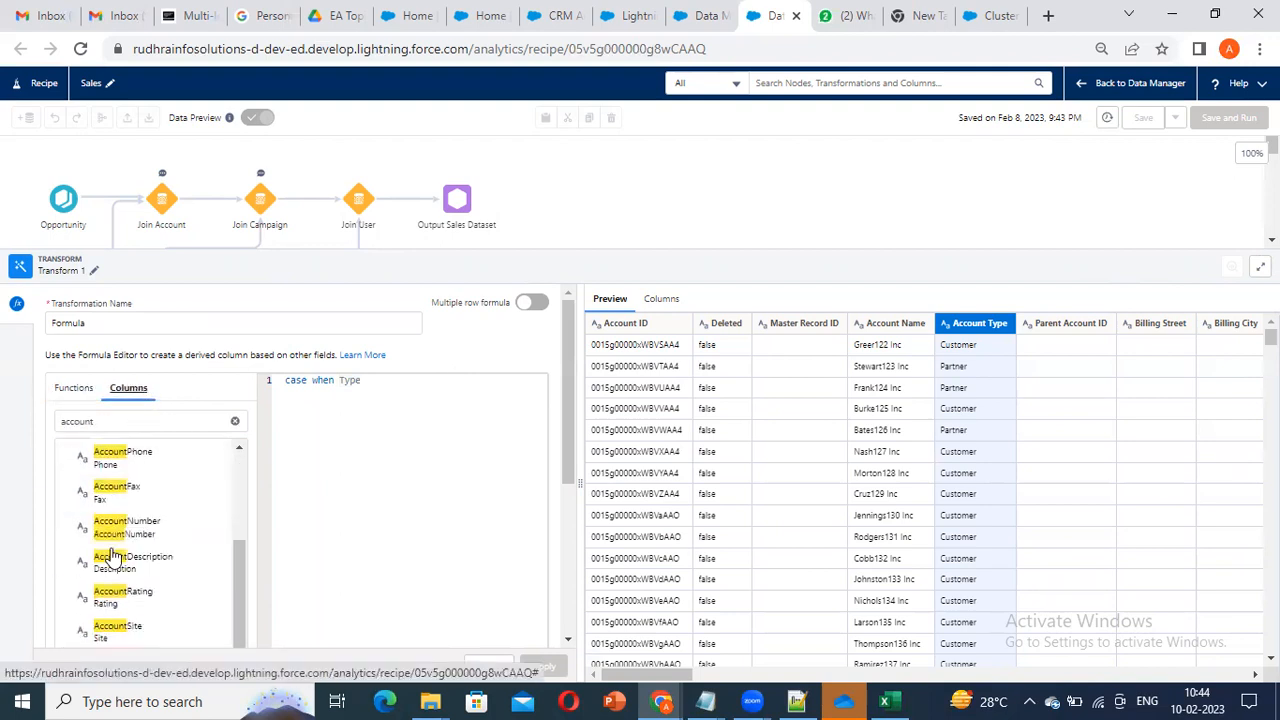
pyautogui.scroll(4, 113, 557)
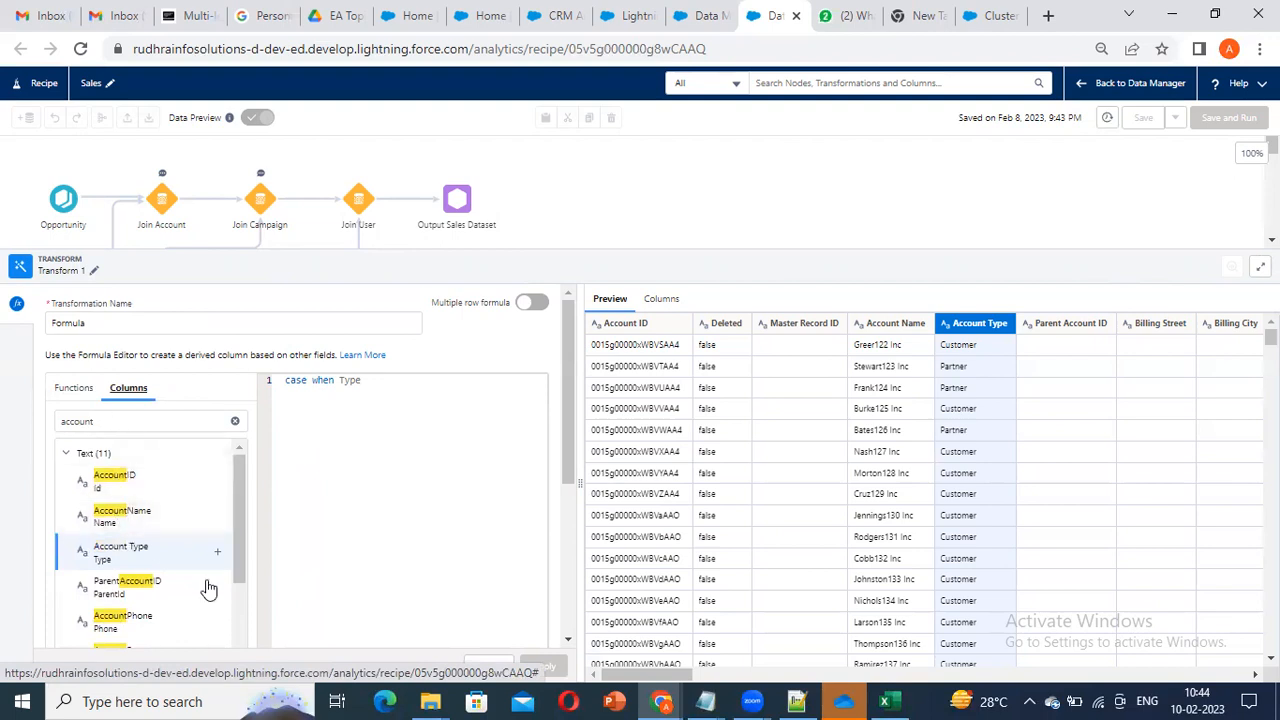
# Step: Complete the formula so it reads "case when Type = 'Customer' then 'Customer Details' else Type end"
pyautogui.click(409, 386)
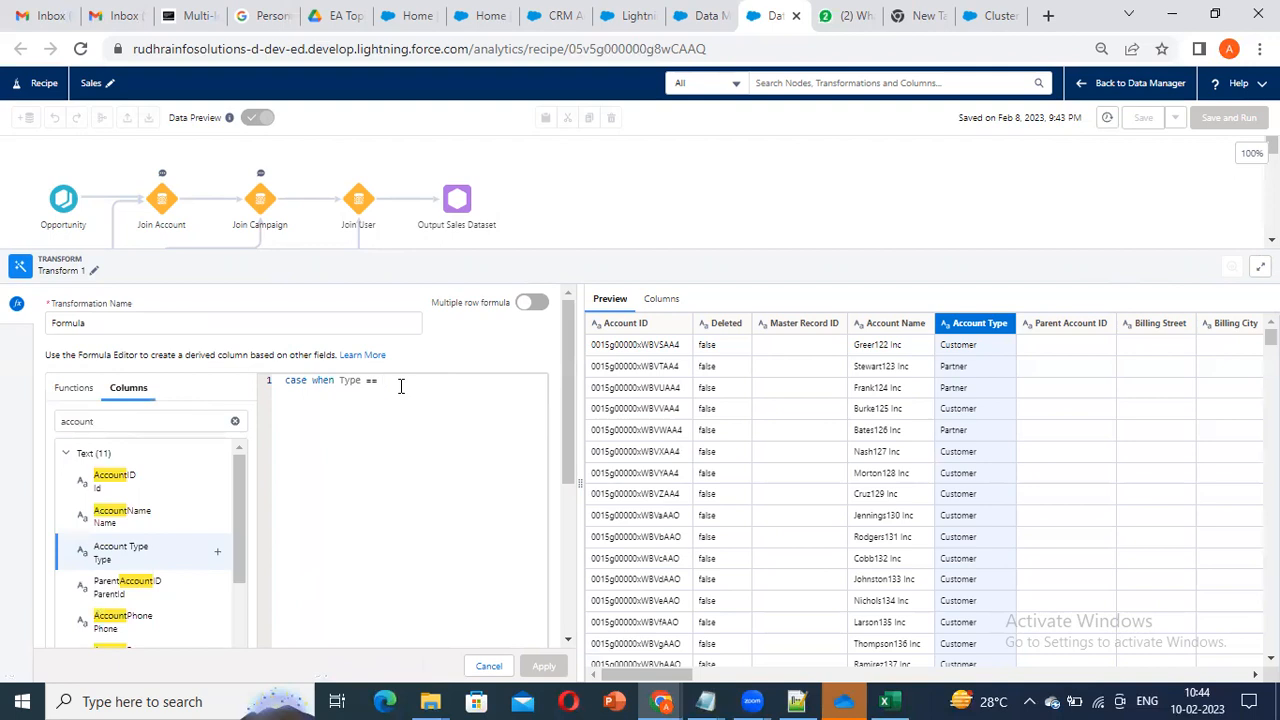
pyautogui.press('BackSpace')
pyautogui.write('Custo')
pyautogui.press('BackSpace')
pyautogui.write('C')
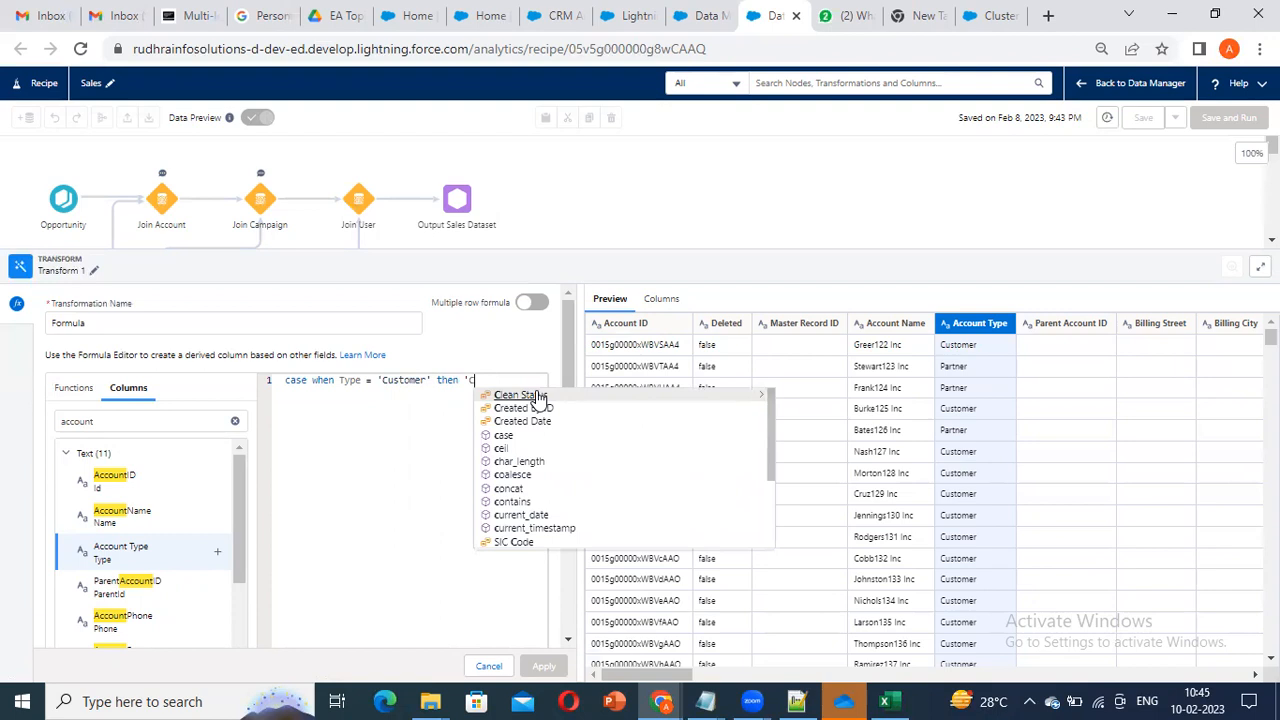
pyautogui.write('ustomer ')
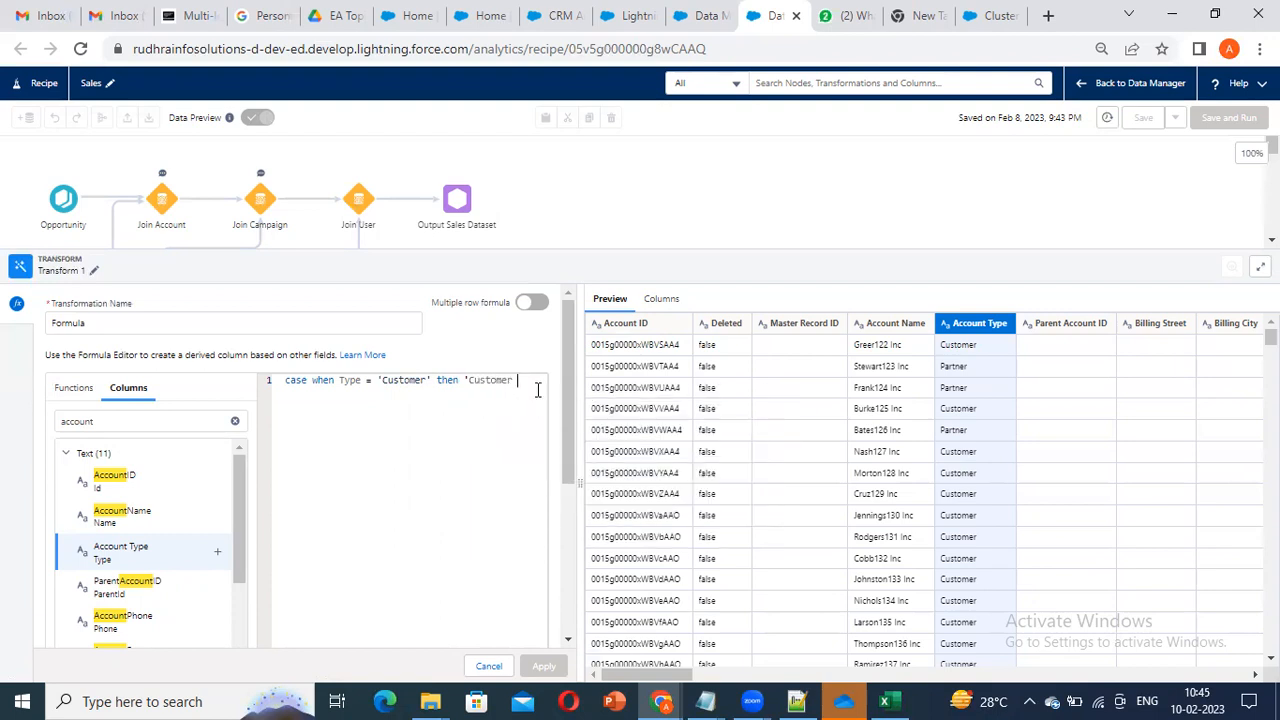
pyautogui.write("Details' else Type end")
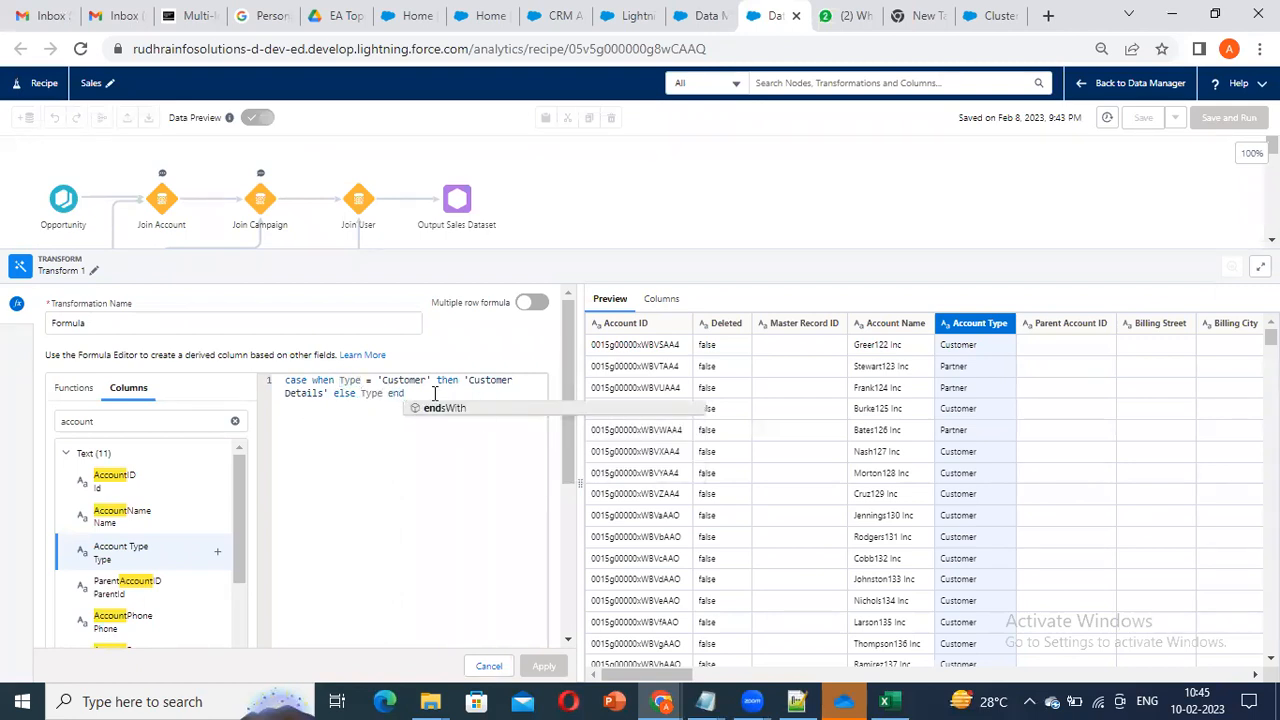
pyautogui.moveTo(284, 382); pyautogui.dragTo(411, 390)
pyautogui.click(446, 416)
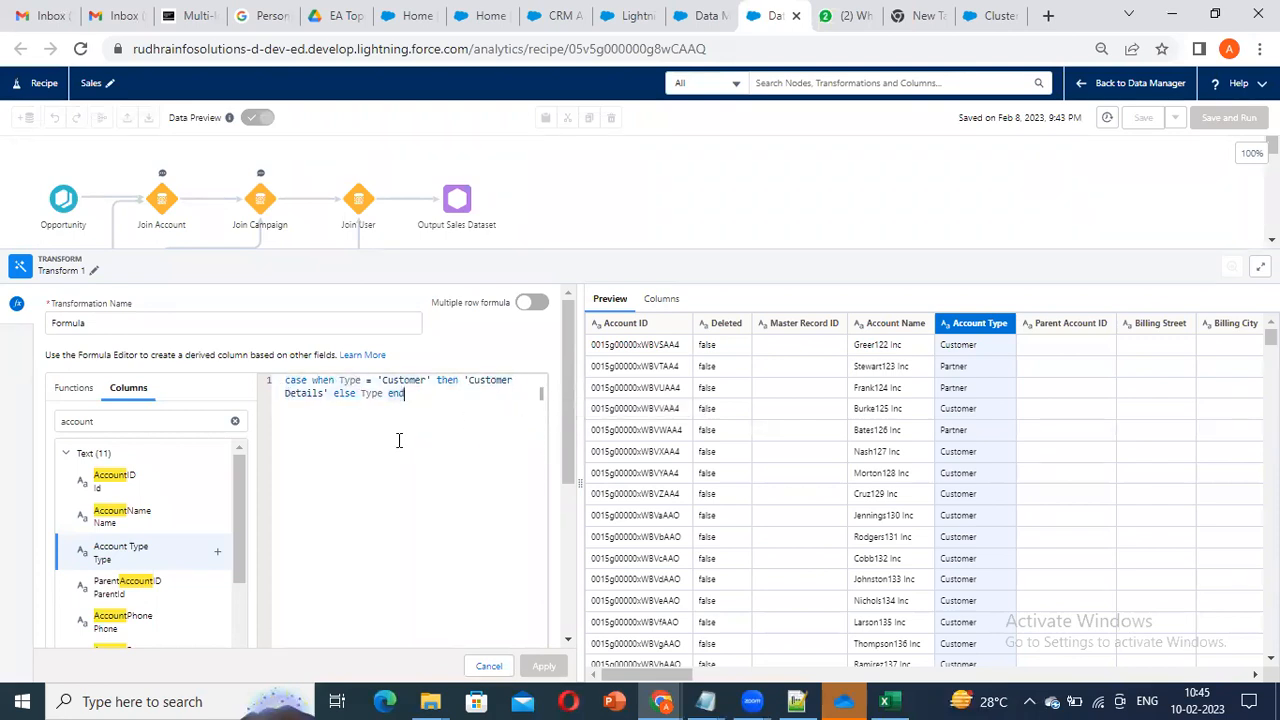
# Step: Set the formula's output type to Text and its column label to "Account Type Details"
pyautogui.scroll(-5, 568, 420)
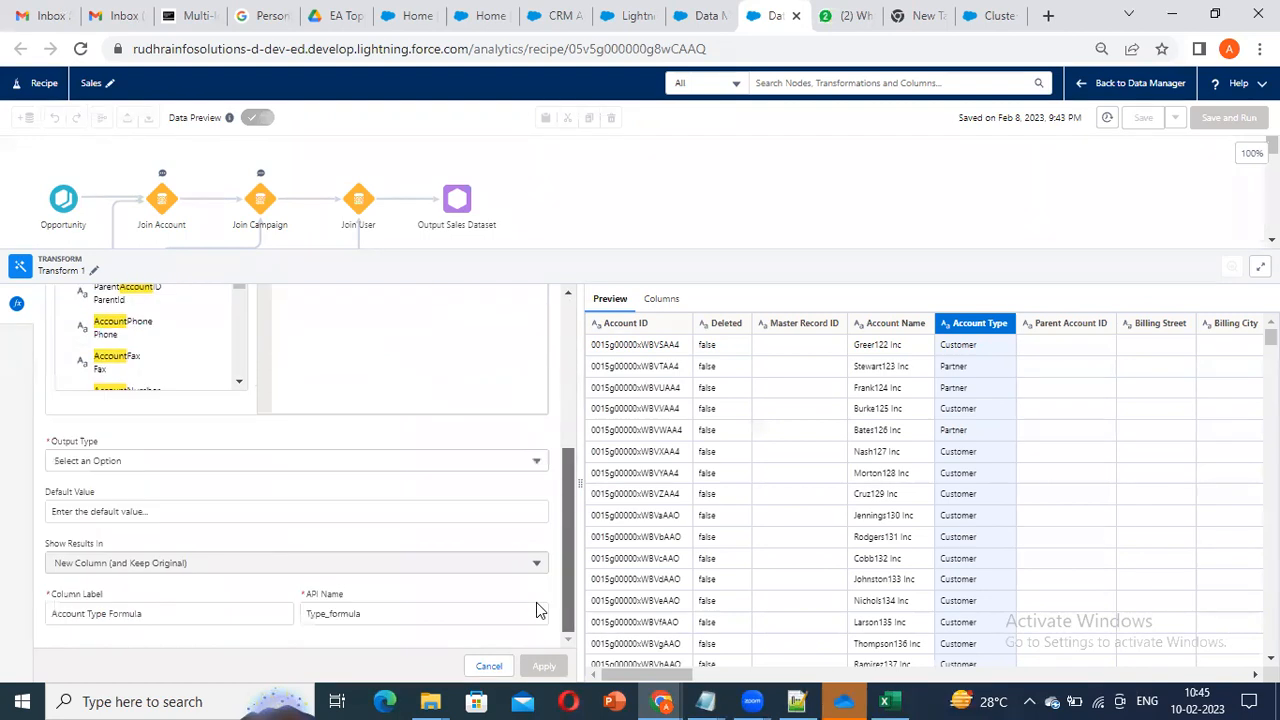
pyautogui.click(149, 460)
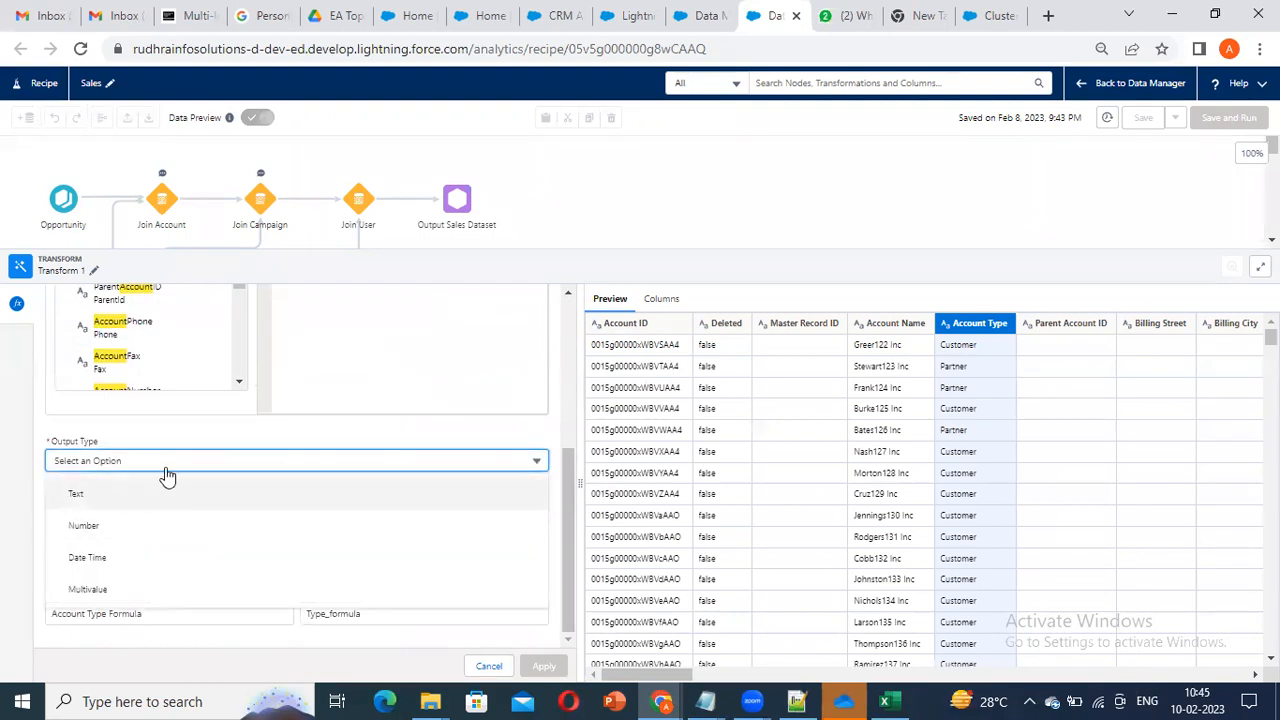
pyautogui.click(160, 485)
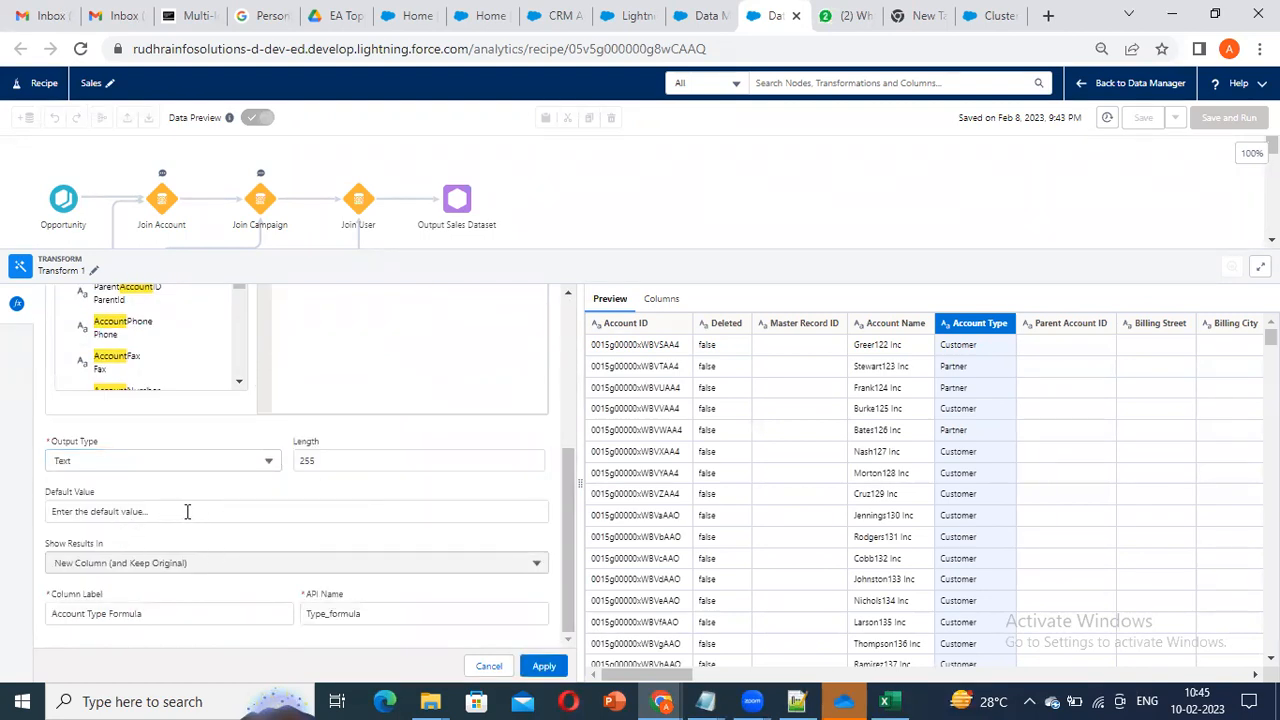
pyautogui.click(146, 622)
pyautogui.hotkey('ctrl', 'a')
pyautogui.write('A')
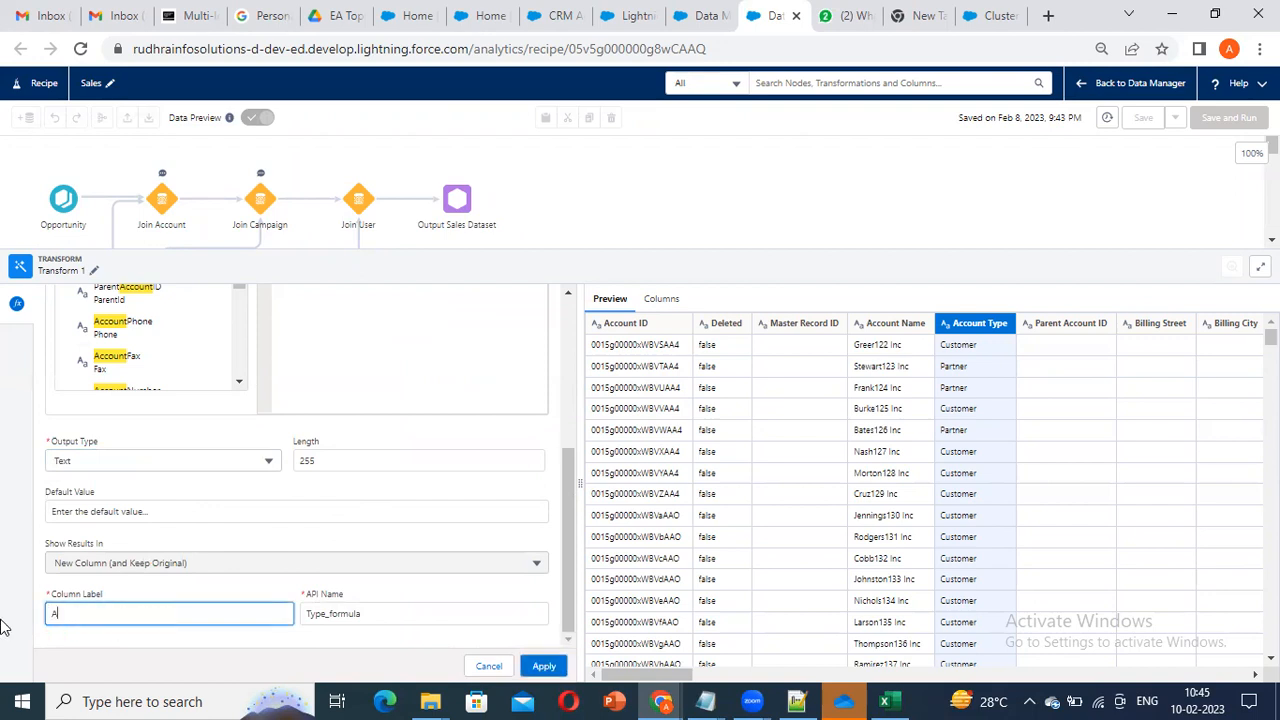
pyautogui.write('ccount')
pyautogui.write('Type Details')
# Step: Set the new column's API name to "Account_Type_Details" and apply the formula
pyautogui.click(312, 614)
pyautogui.hotkey('ctrl', 'a')
pyautogui.write('Typ')
pyautogui.press('BackSpace')
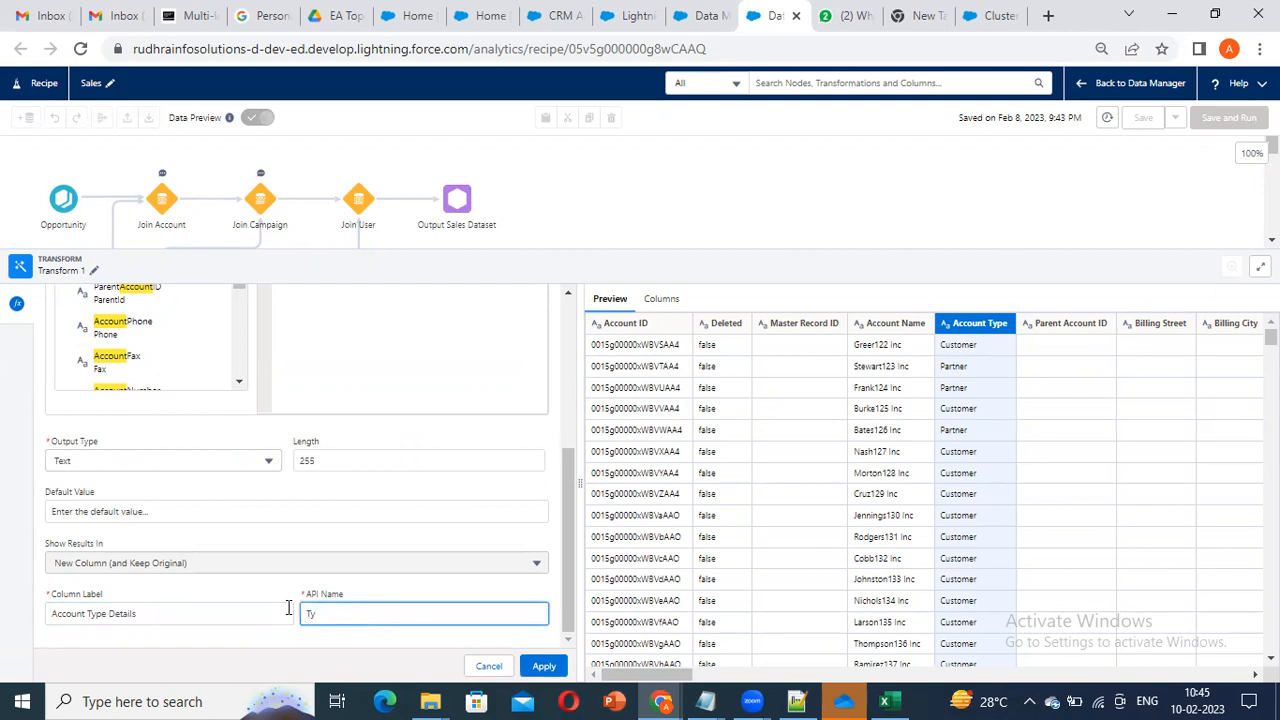
pyautogui.press('BackSpace')
pyautogui.press('BackSpace')
pyautogui.write('Account_')
pyautogui.press('BackSpace')
pyautogui.write('_Type_Details')
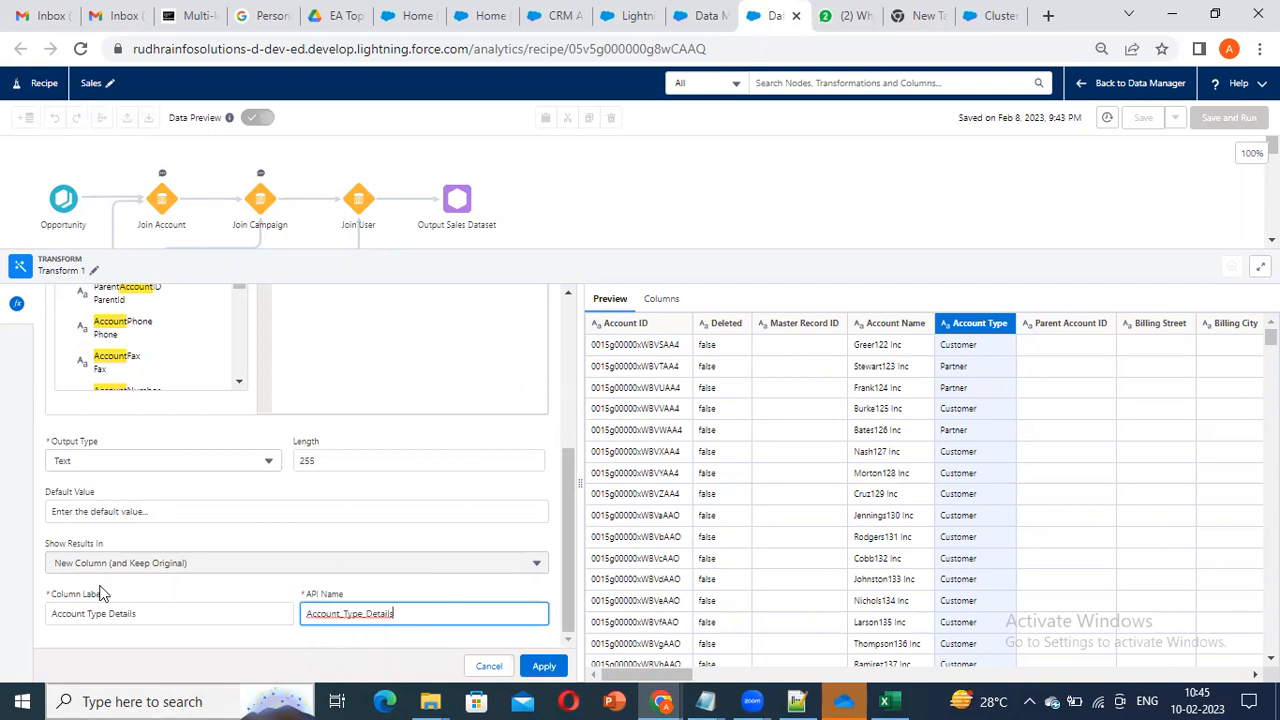
pyautogui.scroll(1, 307, 497)
pyautogui.scroll(-1, 307, 497)
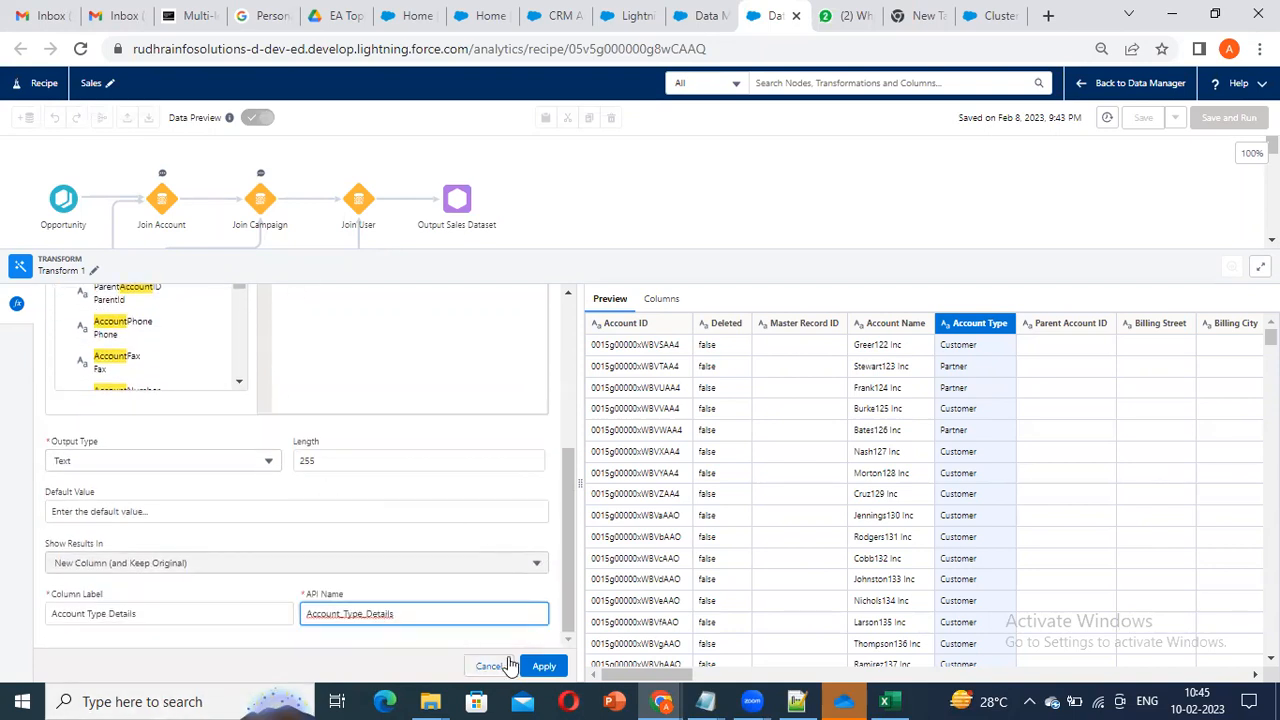
pyautogui.click(544, 666)
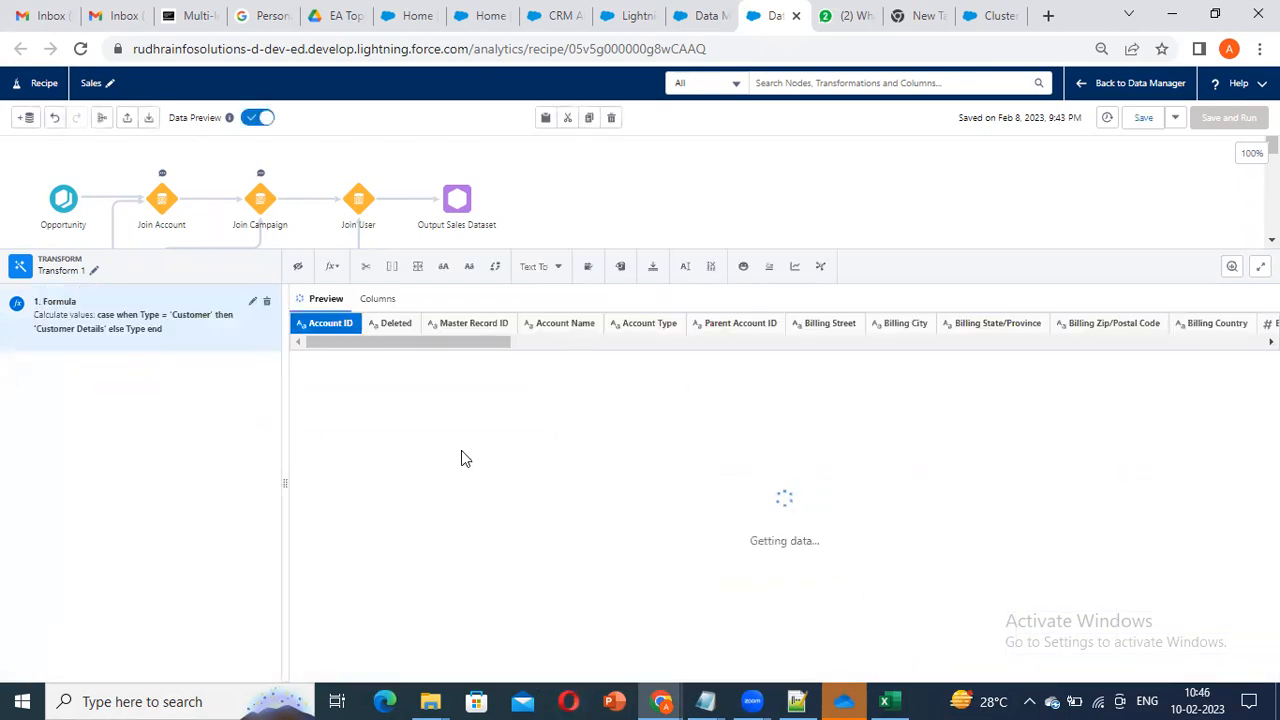
# Step: Check the Account Type Details column in the preview and start another custom formula with the D-U-N-S Number column selected
pyautogui.moveTo(450, 680); pyautogui.dragTo(912, 697)
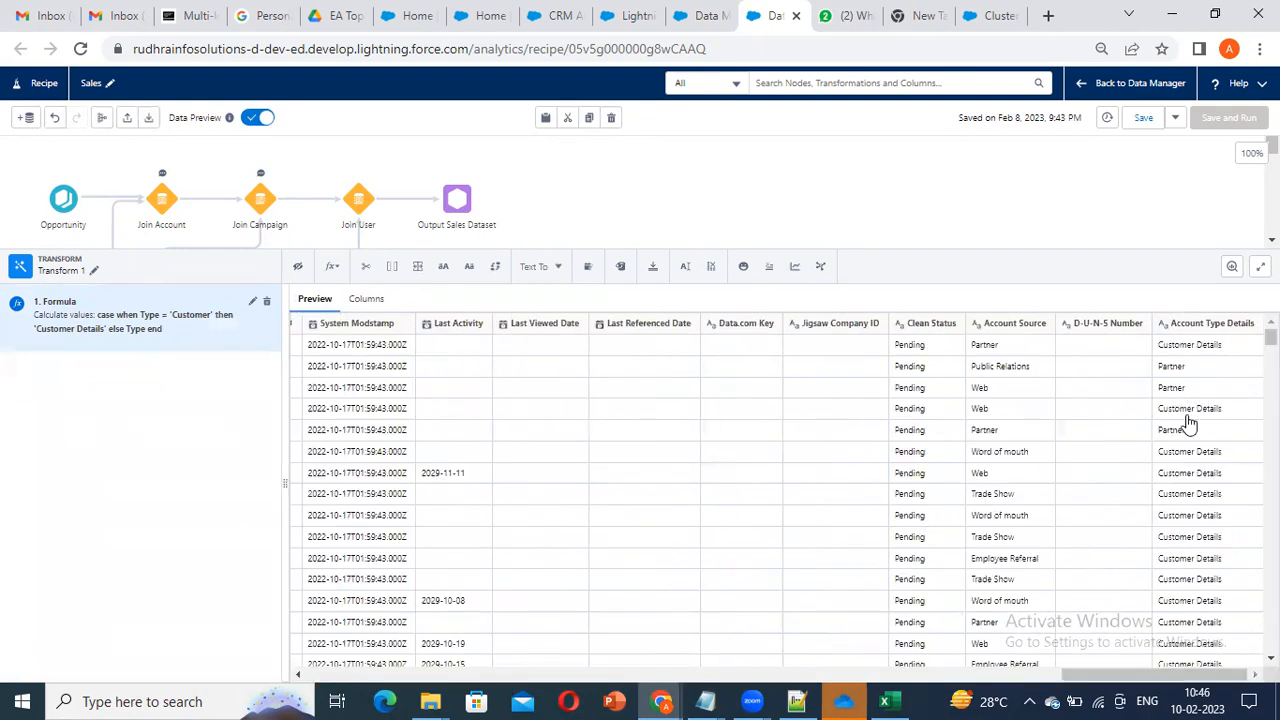
pyautogui.moveTo(1205, 675)
pyautogui.mouseDown()
pyautogui.moveTo(1031, 694)
pyautogui.moveTo(454, 680)
pyautogui.moveTo(1200, 680)
pyautogui.mouseUp()
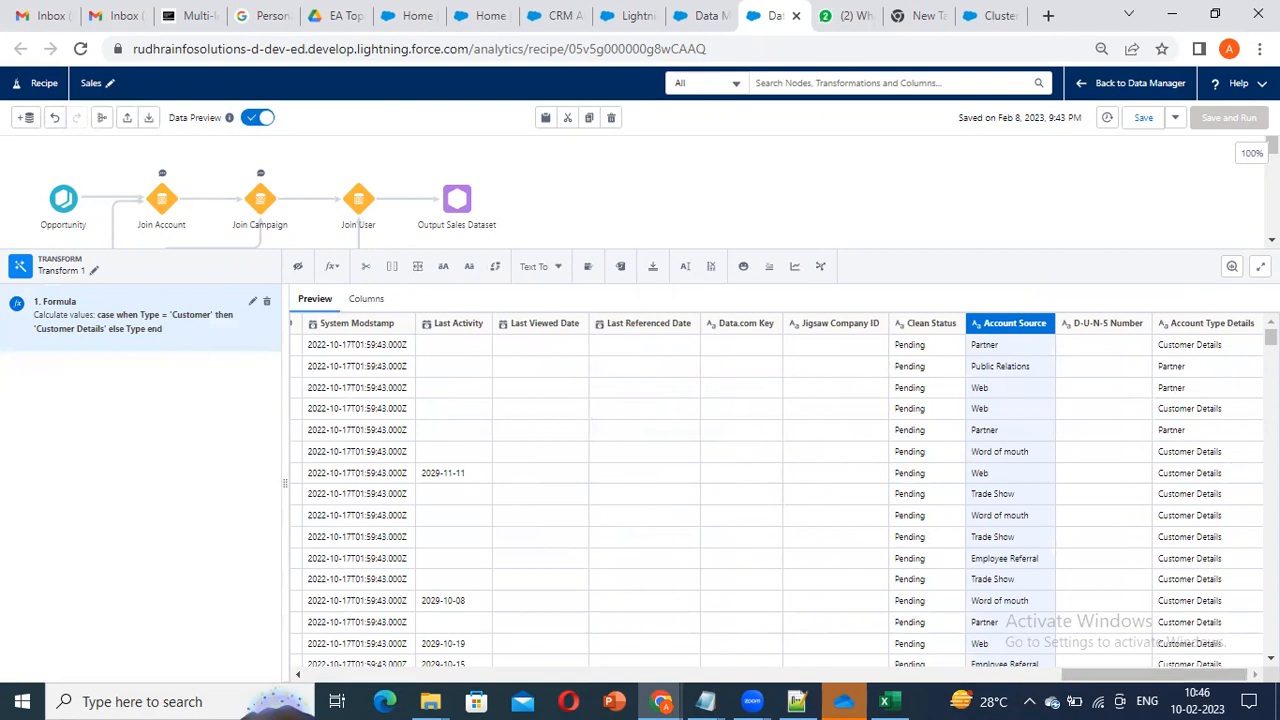
pyautogui.click(1078, 345)
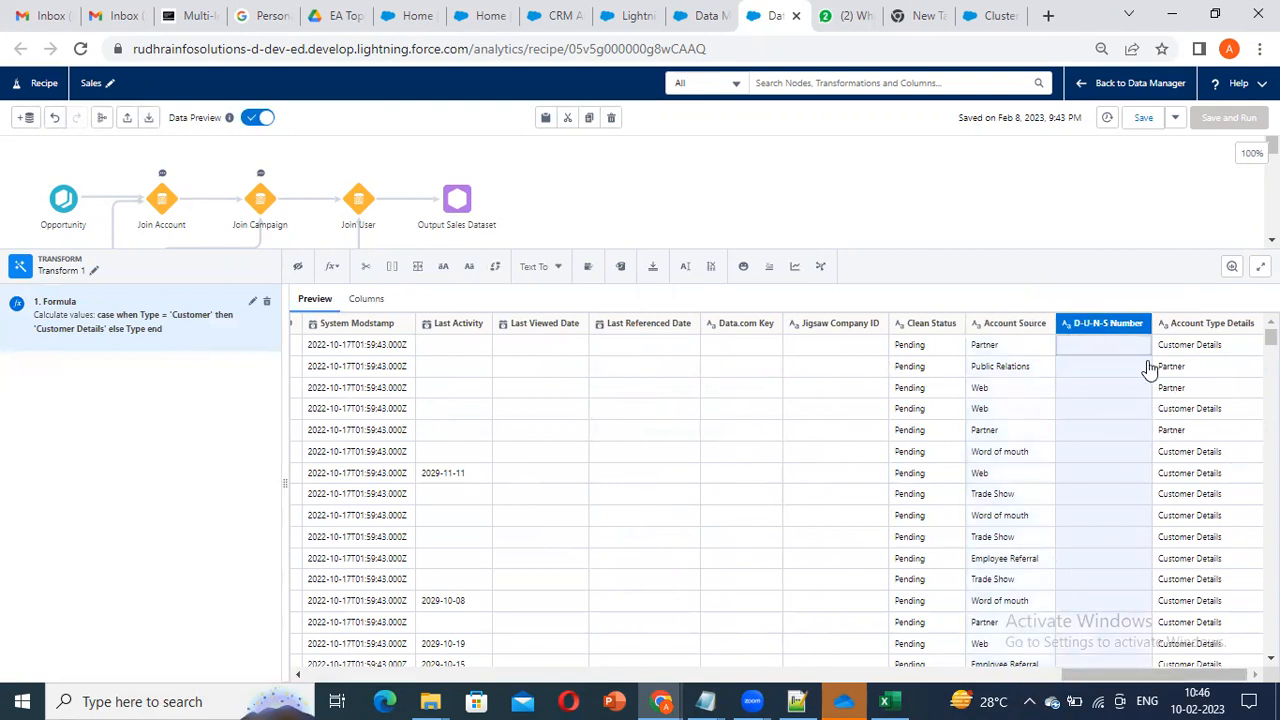
pyautogui.click(762, 362)
pyautogui.click(930, 346)
pyautogui.click(1110, 345)
pyautogui.click(332, 266)
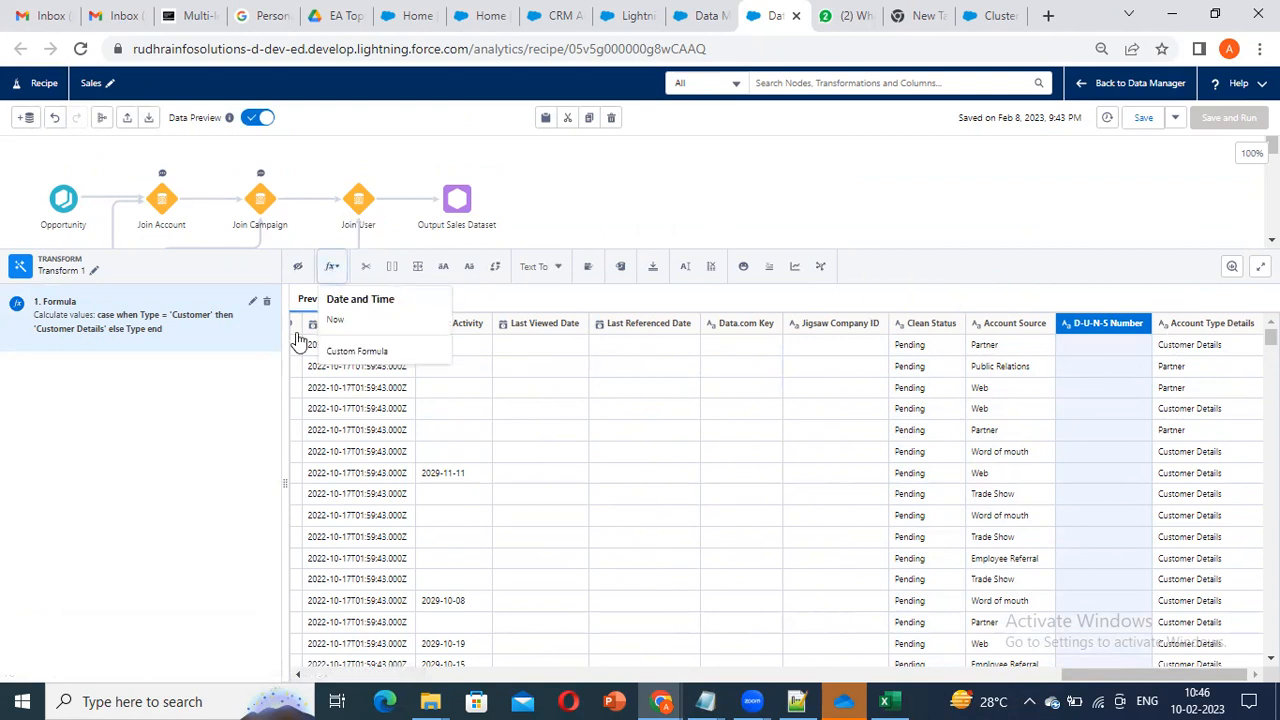
pyautogui.click(366, 351)
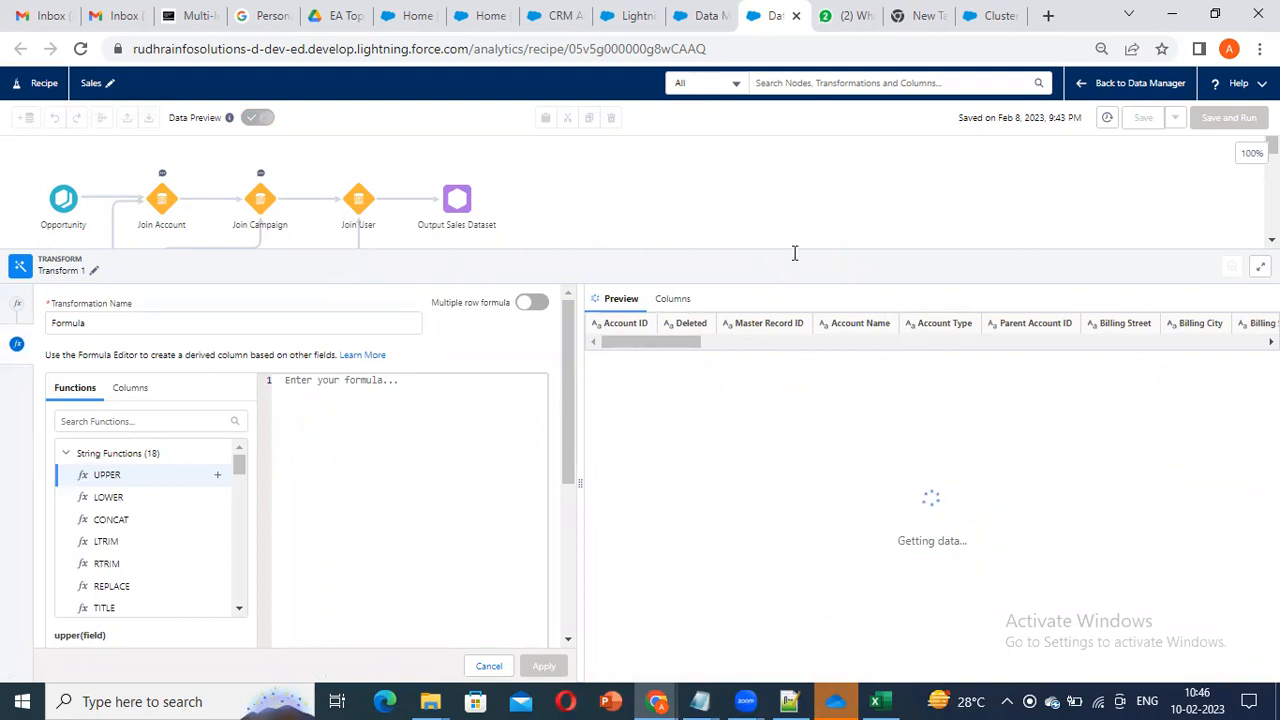
# Step: Insert the COALESCE function from the additional functions into the new, empty formula
pyautogui.hscroll(5, 708, 437)
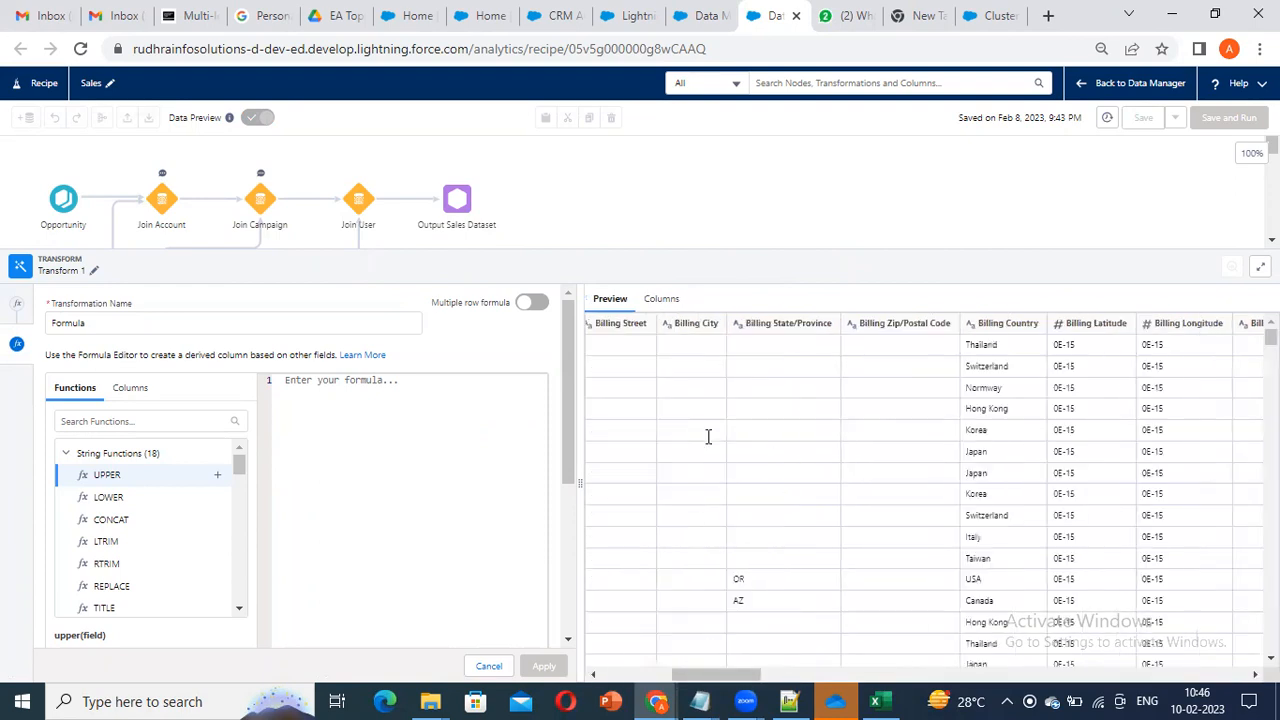
pyautogui.hscroll(10, 710, 678)
pyautogui.moveTo(1192, 676); pyautogui.dragTo(1166, 690)
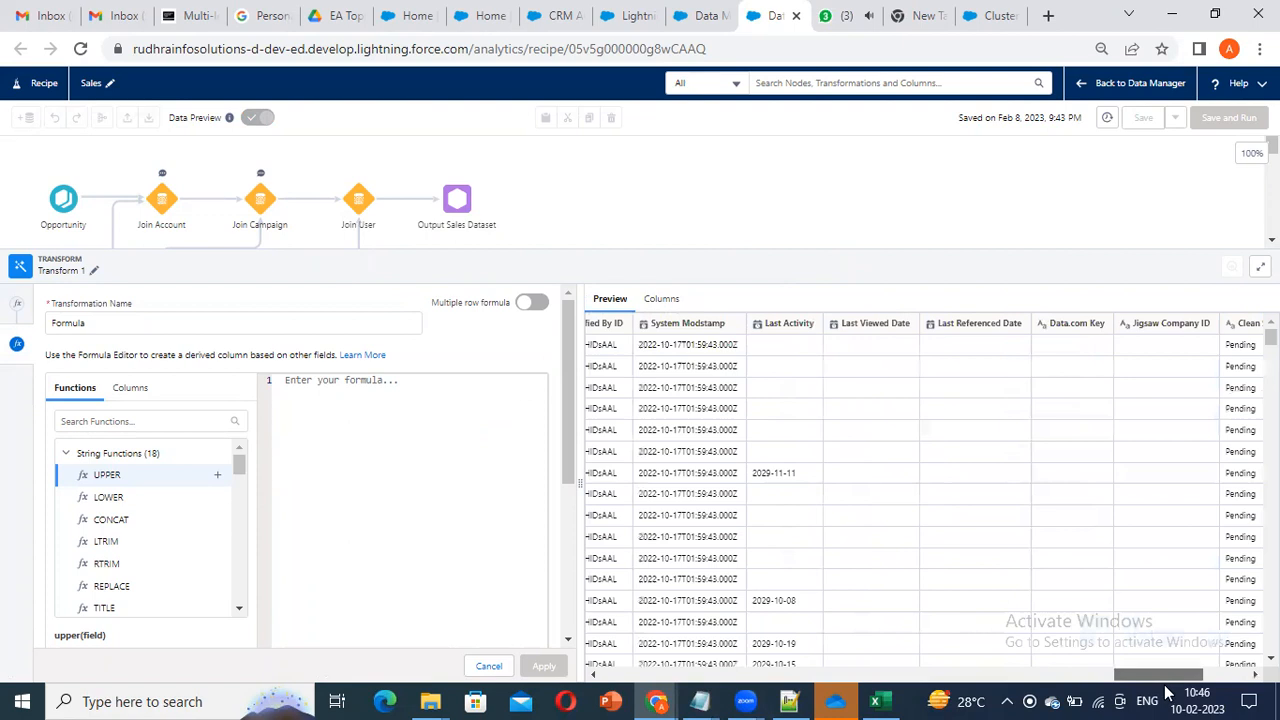
pyautogui.hscroll(10, 1034, 611)
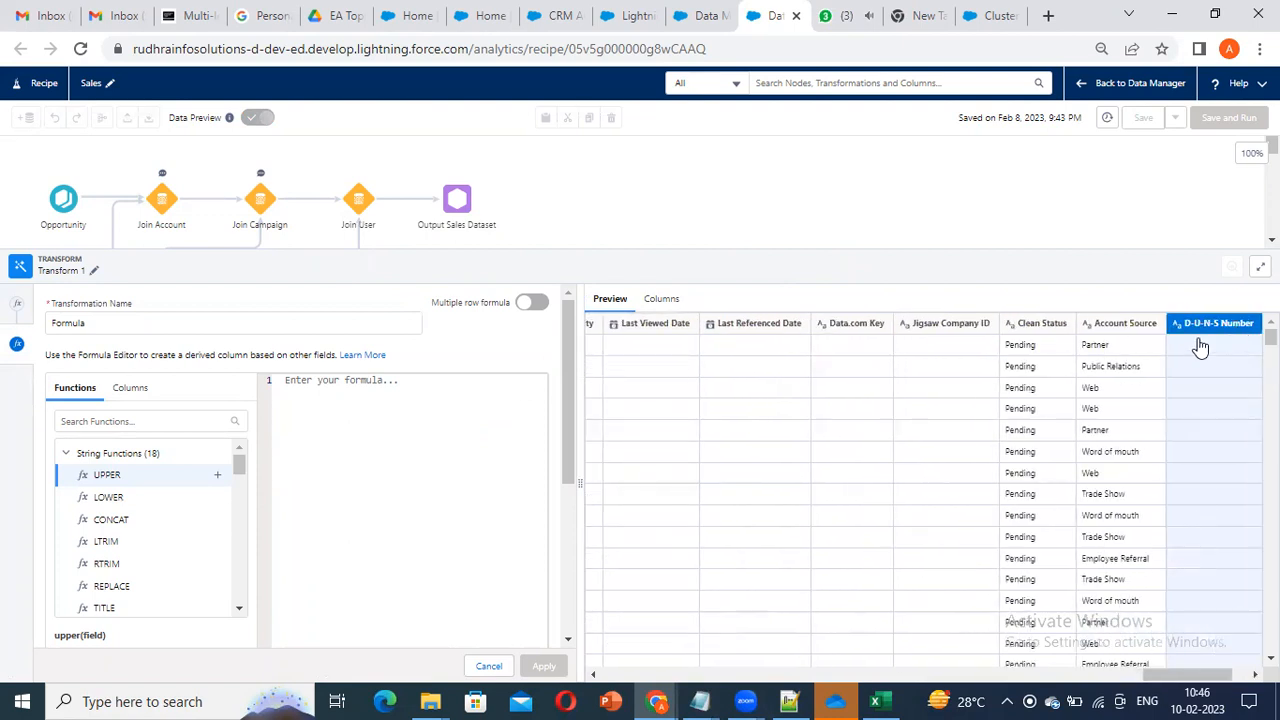
pyautogui.click(433, 412)
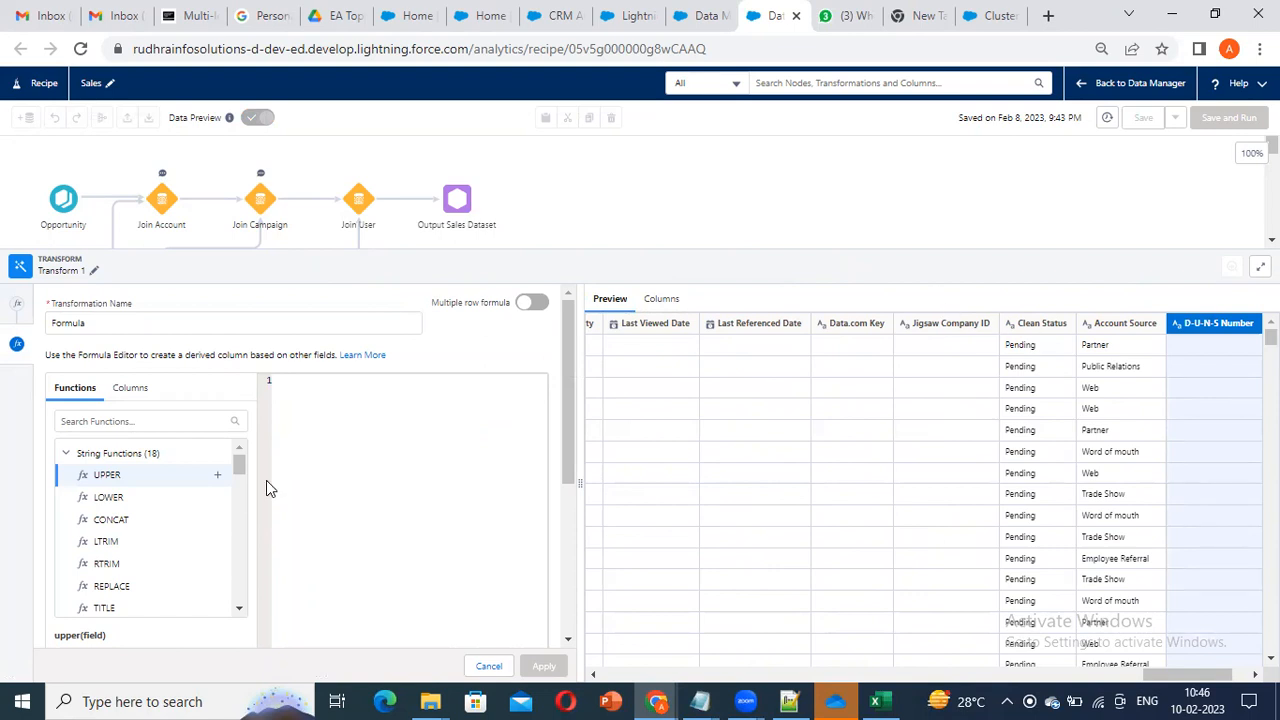
pyautogui.scroll(-15, 110, 520)
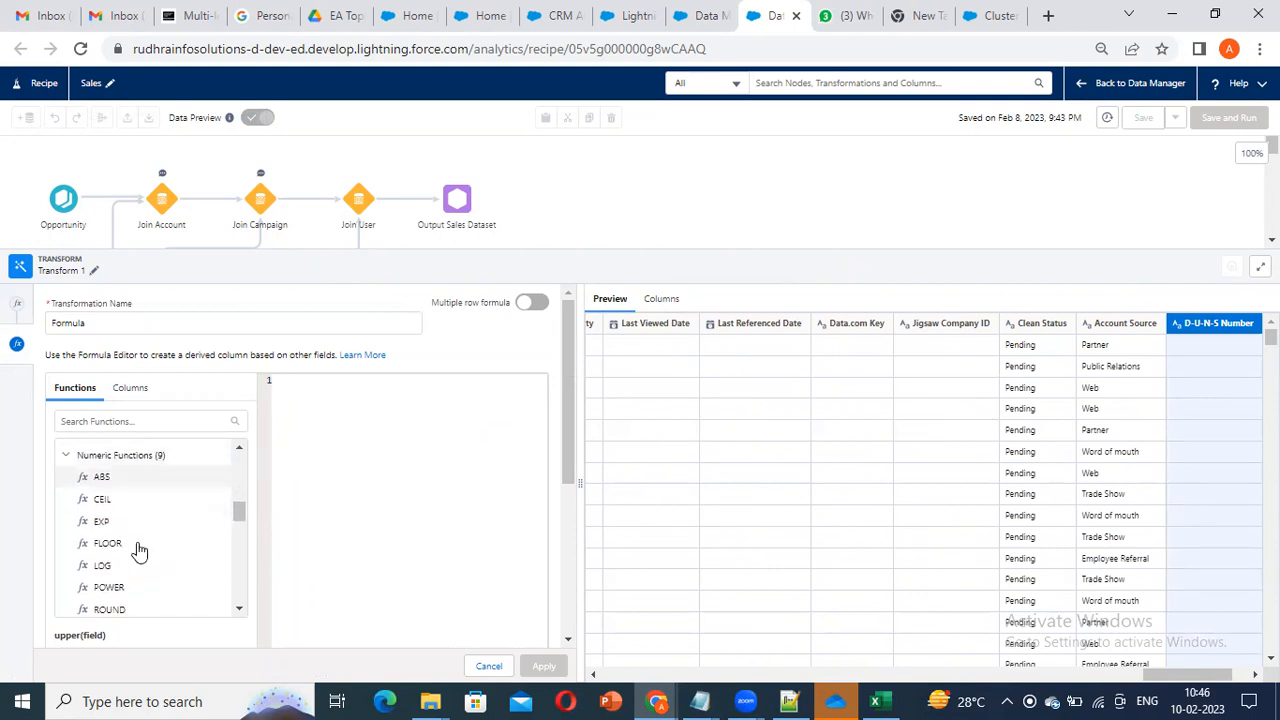
pyautogui.click(105, 585)
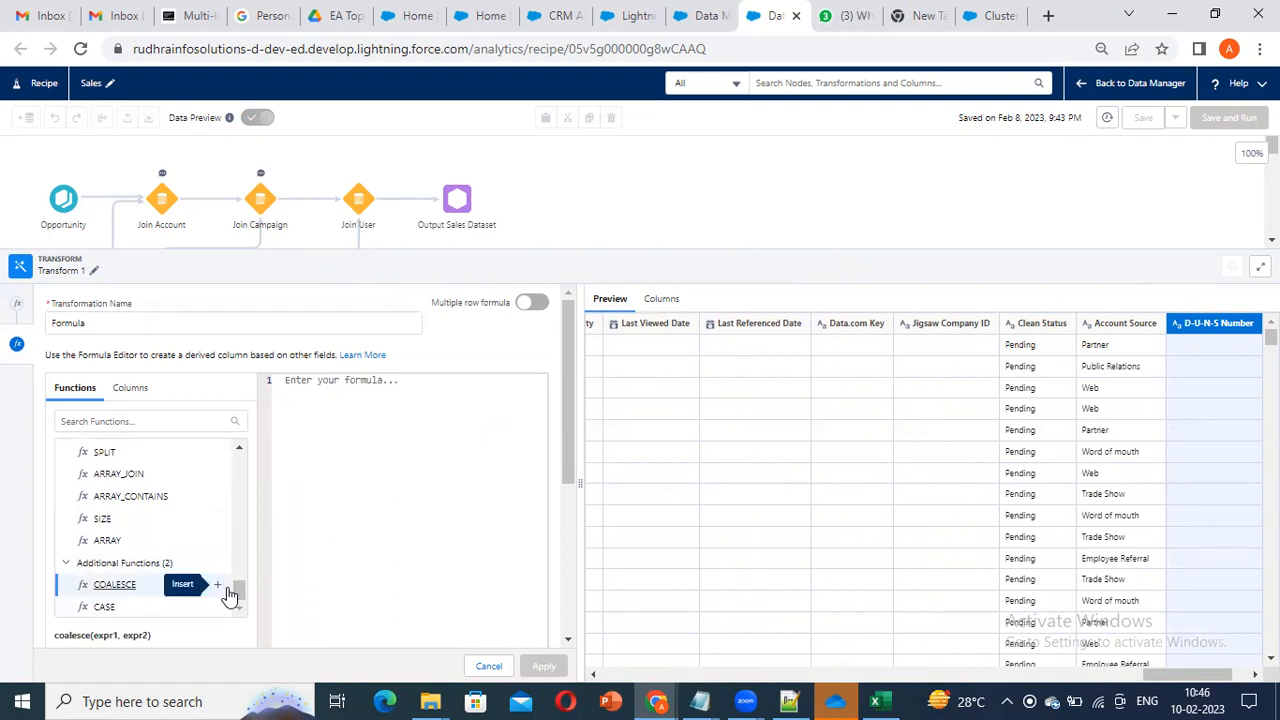
pyautogui.click(221, 586)
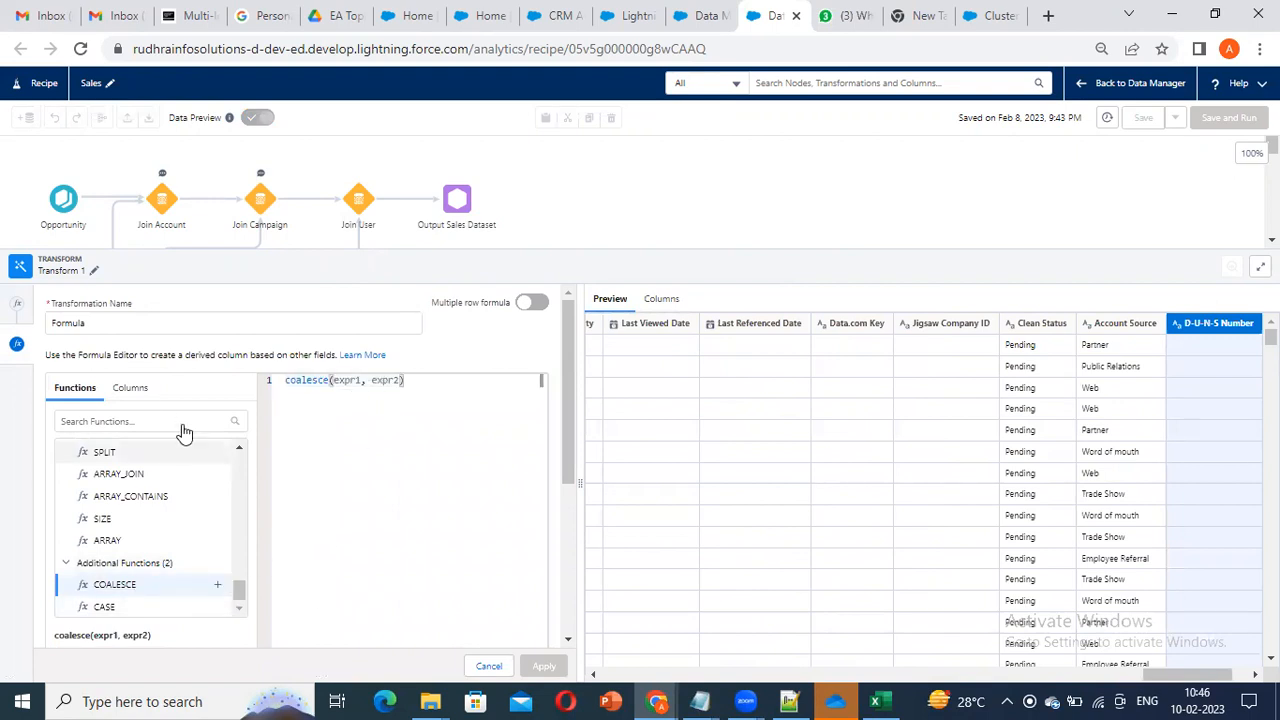
# Step: Examine the columns available for the arguments of the COALESCE formula
pyautogui.click(130, 388)
pyautogui.click(132, 428)
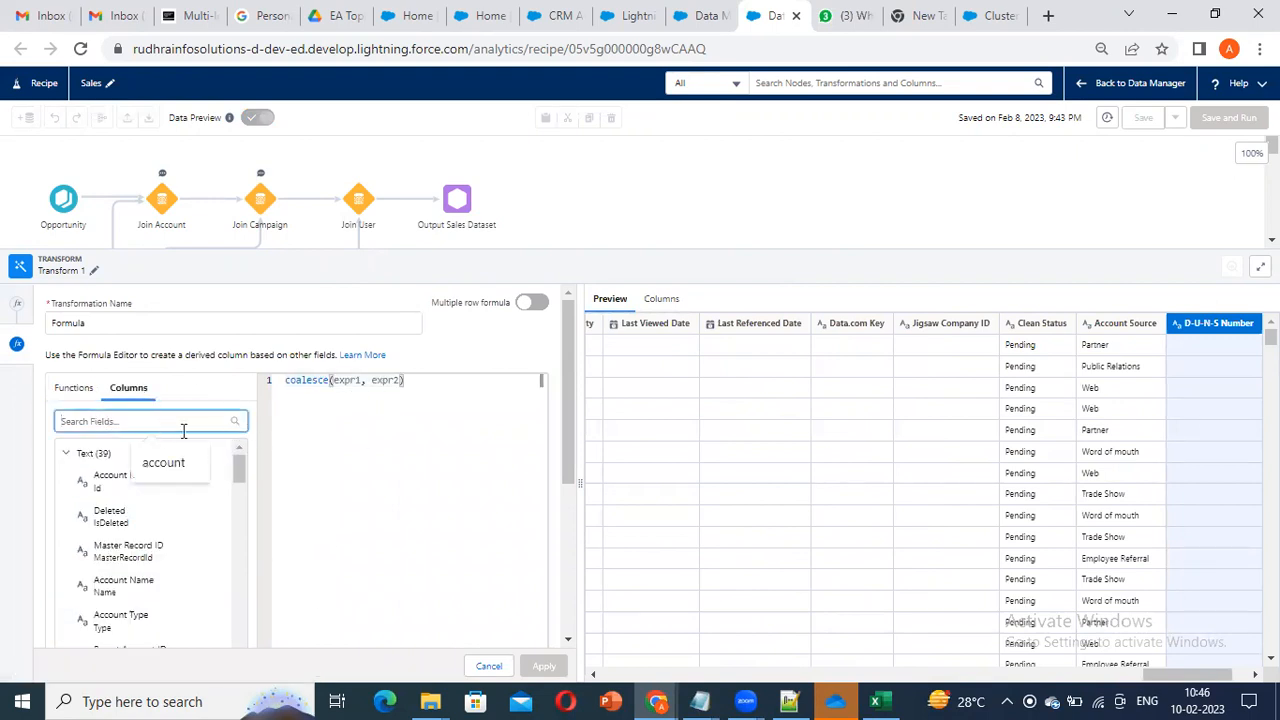
pyautogui.scroll(-5, 120, 510)
pyautogui.scroll(-5, 122, 510)
pyautogui.scroll(15, 110, 510)
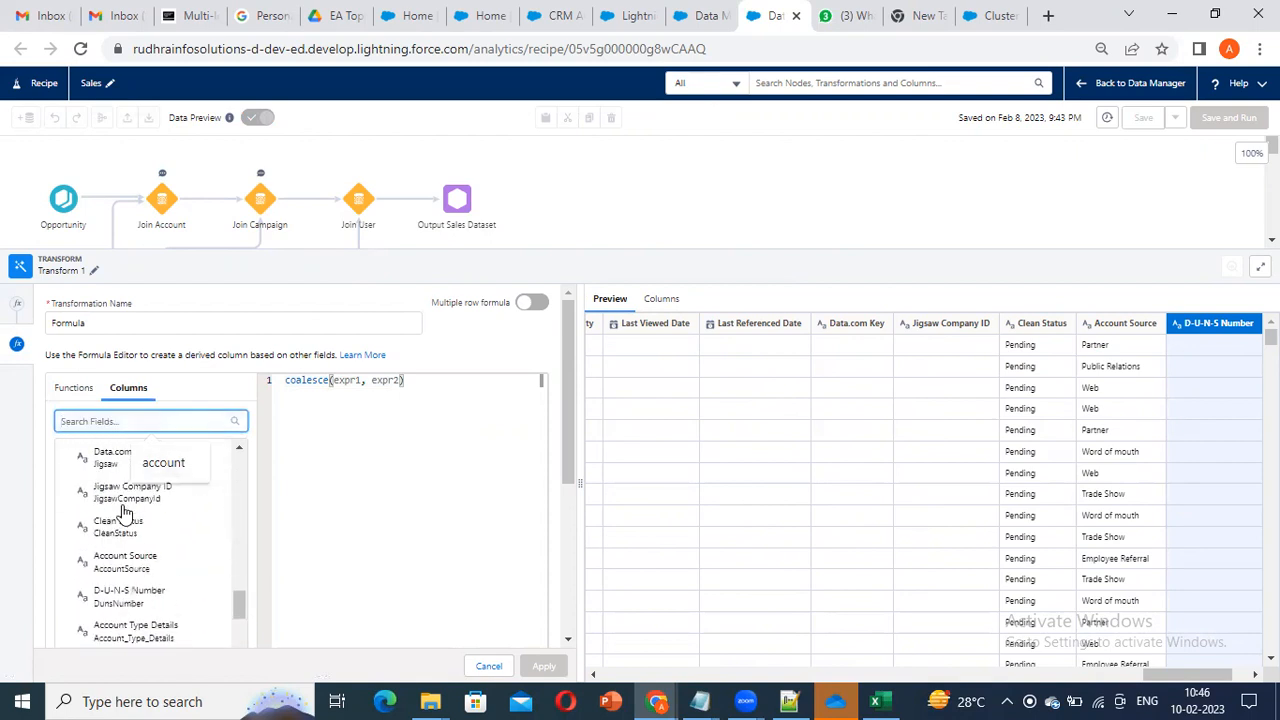
pyautogui.click(75, 389)
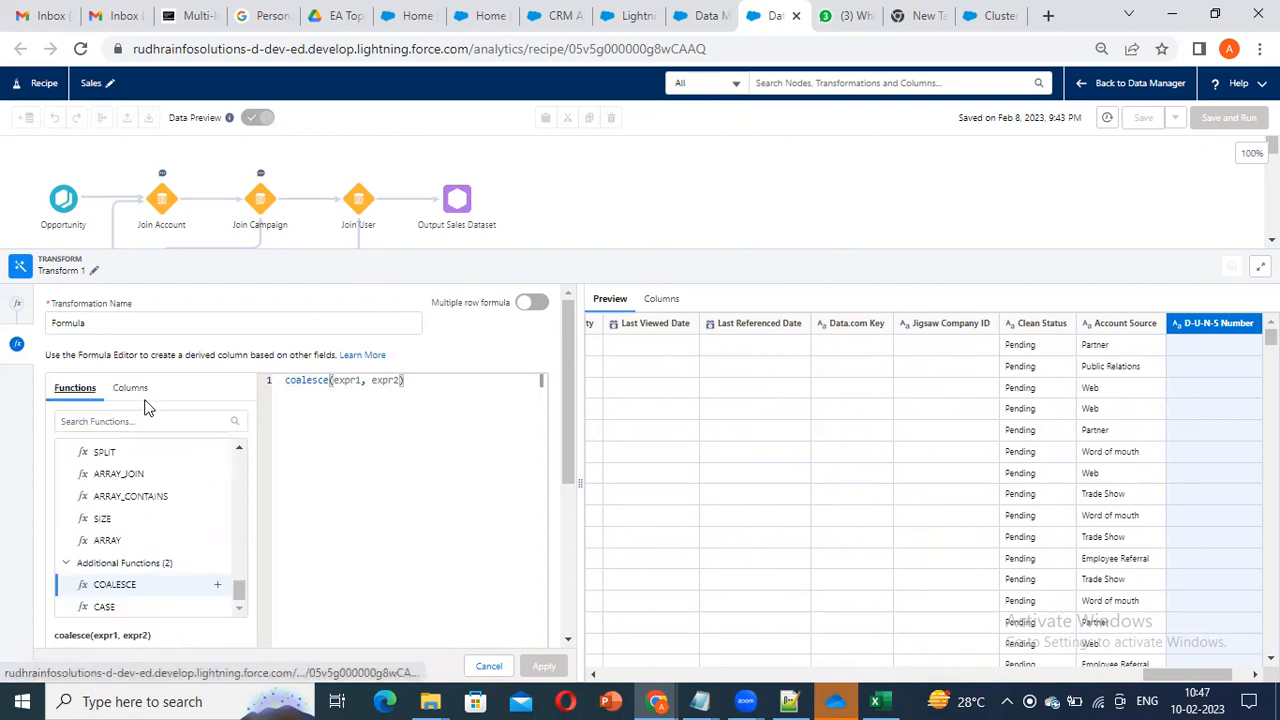
pyautogui.click(130, 389)
pyautogui.click(137, 421)
pyautogui.click(398, 383)
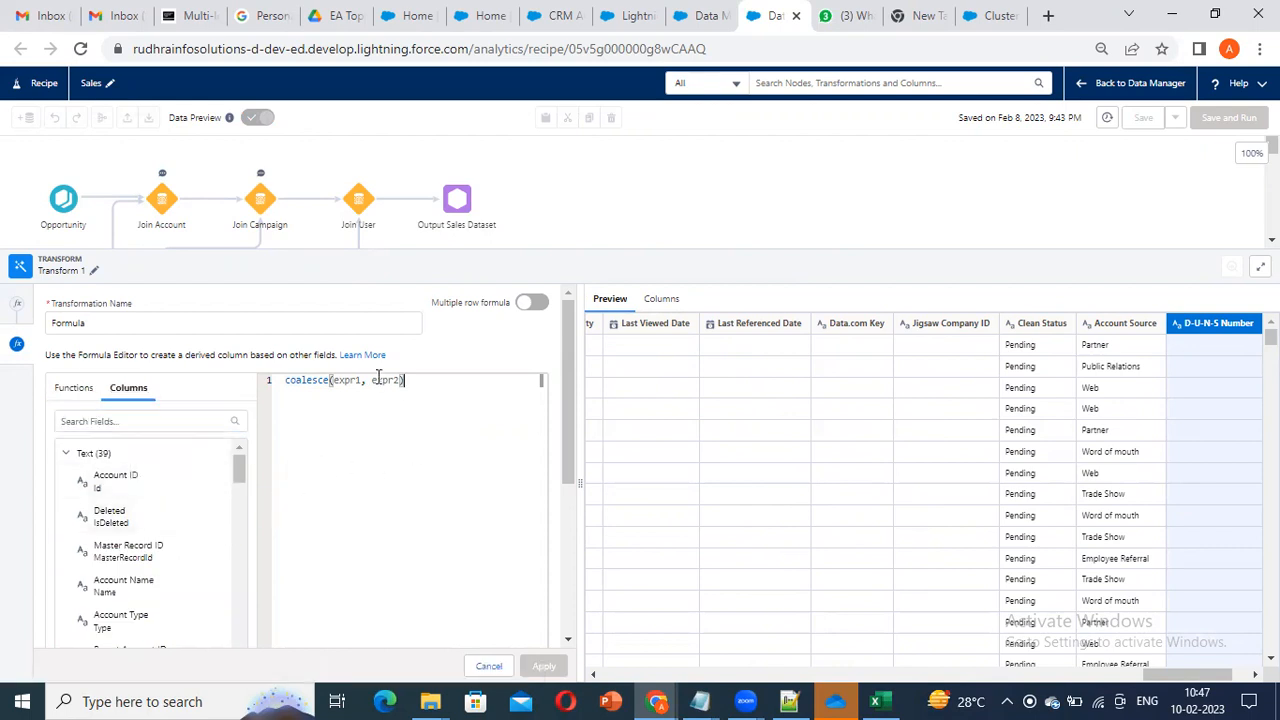
# Step: Find the SIC Code column by searching for "sic" and complete the formula as coalesce(Sic, 0)
pyautogui.moveTo(1160, 677); pyautogui.dragTo(517, 675)
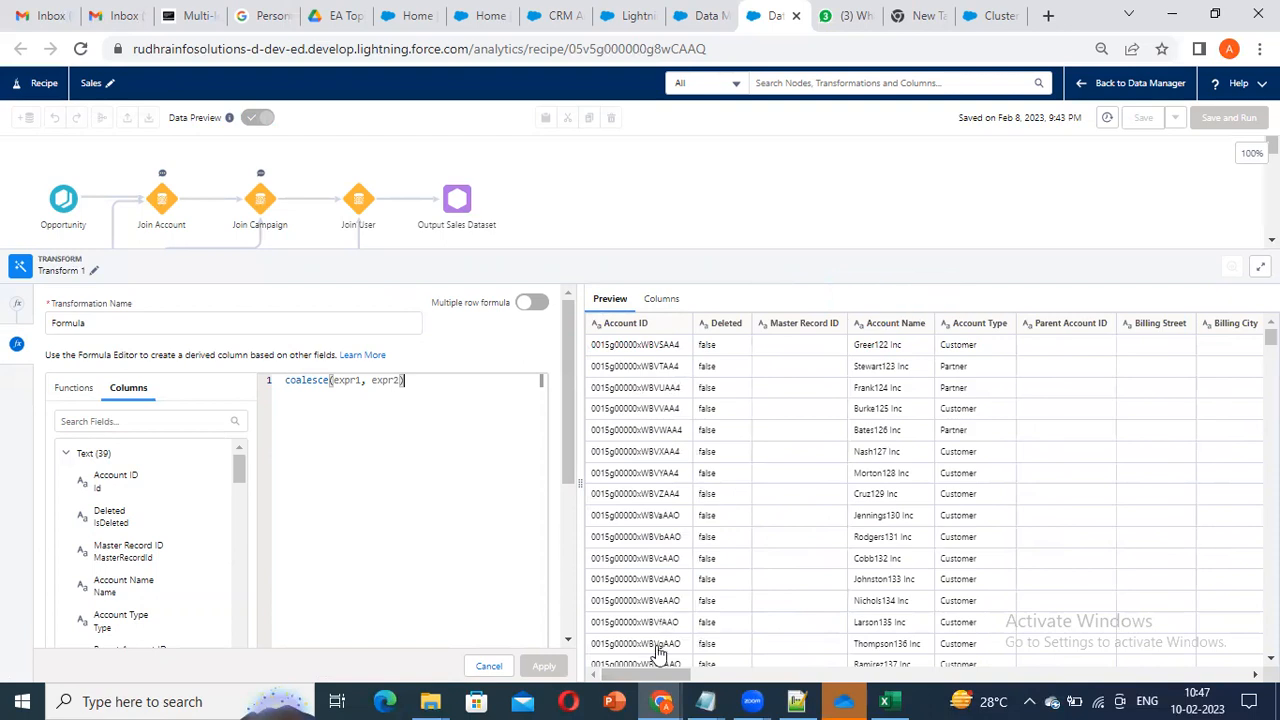
pyautogui.moveTo(656, 676); pyautogui.dragTo(790, 686)
pyautogui.moveTo(1031, 690); pyautogui.dragTo(1003, 684)
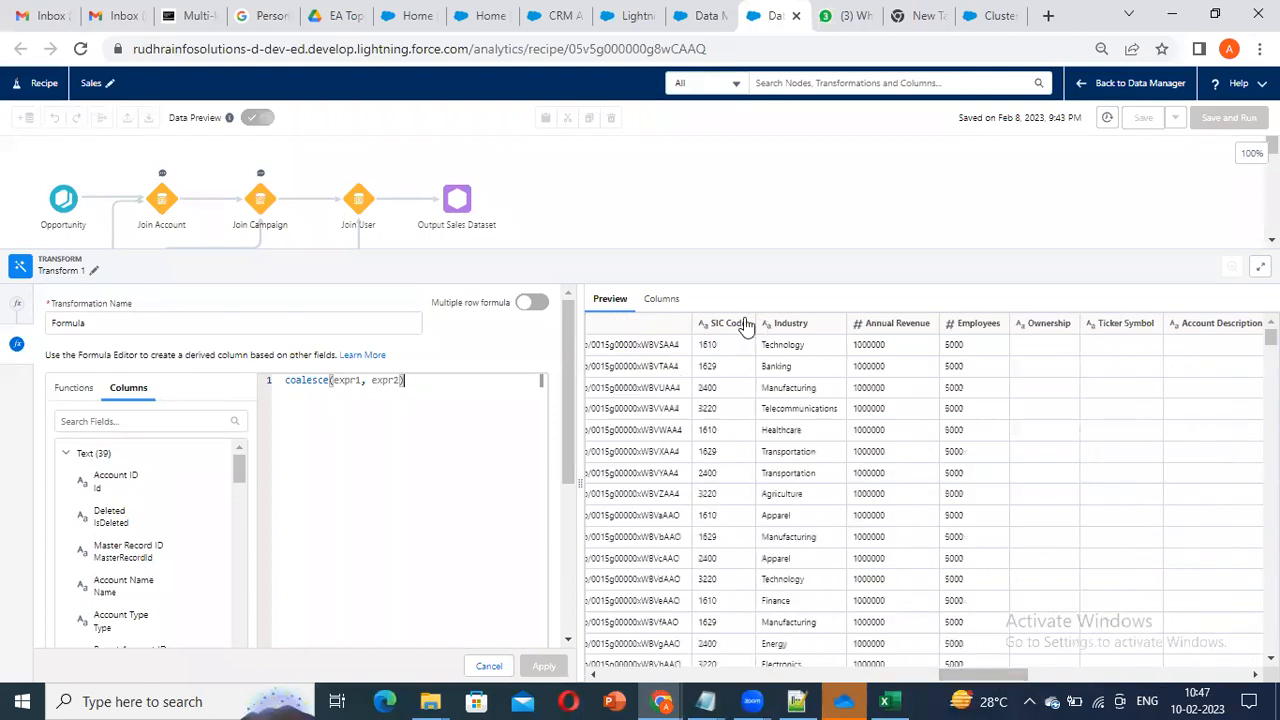
pyautogui.click(138, 421)
pyautogui.write('sic')
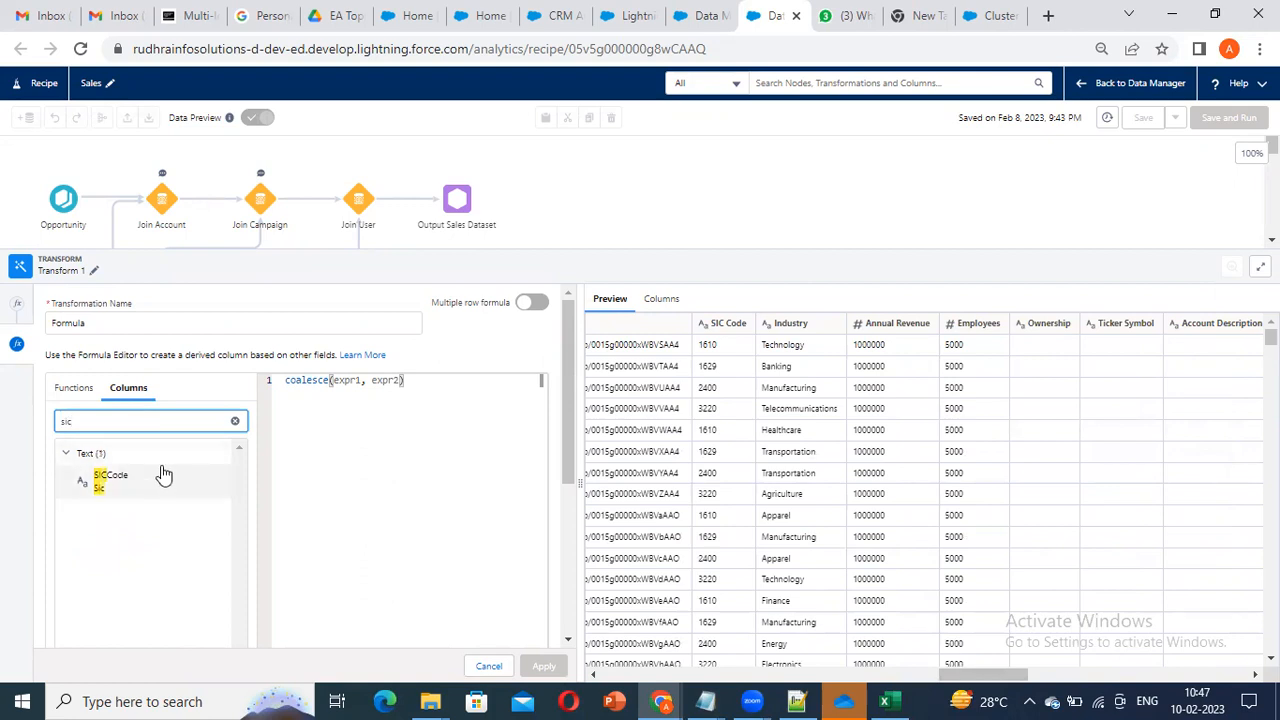
pyautogui.click(160, 478)
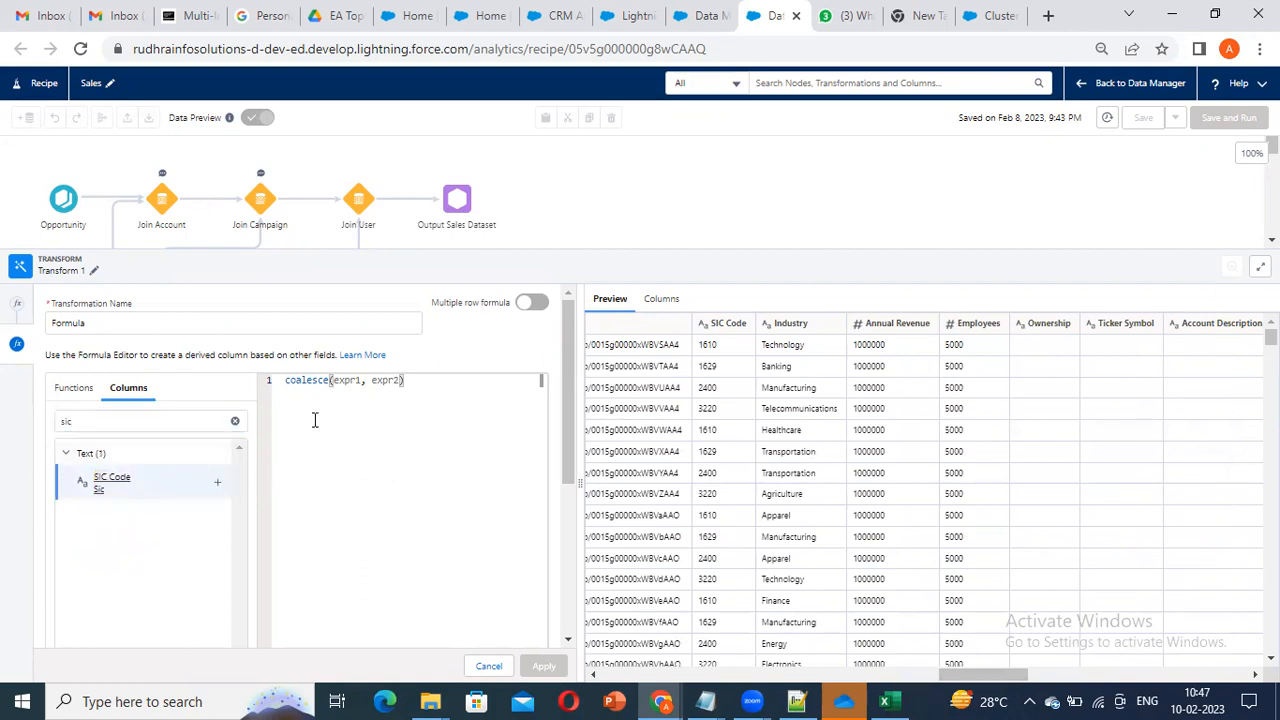
pyautogui.doubleClick(348, 381)
pyautogui.press('BackSpace')
pyautogui.click(217, 484)
pyautogui.doubleClick(386, 382)
pyautogui.write('e')
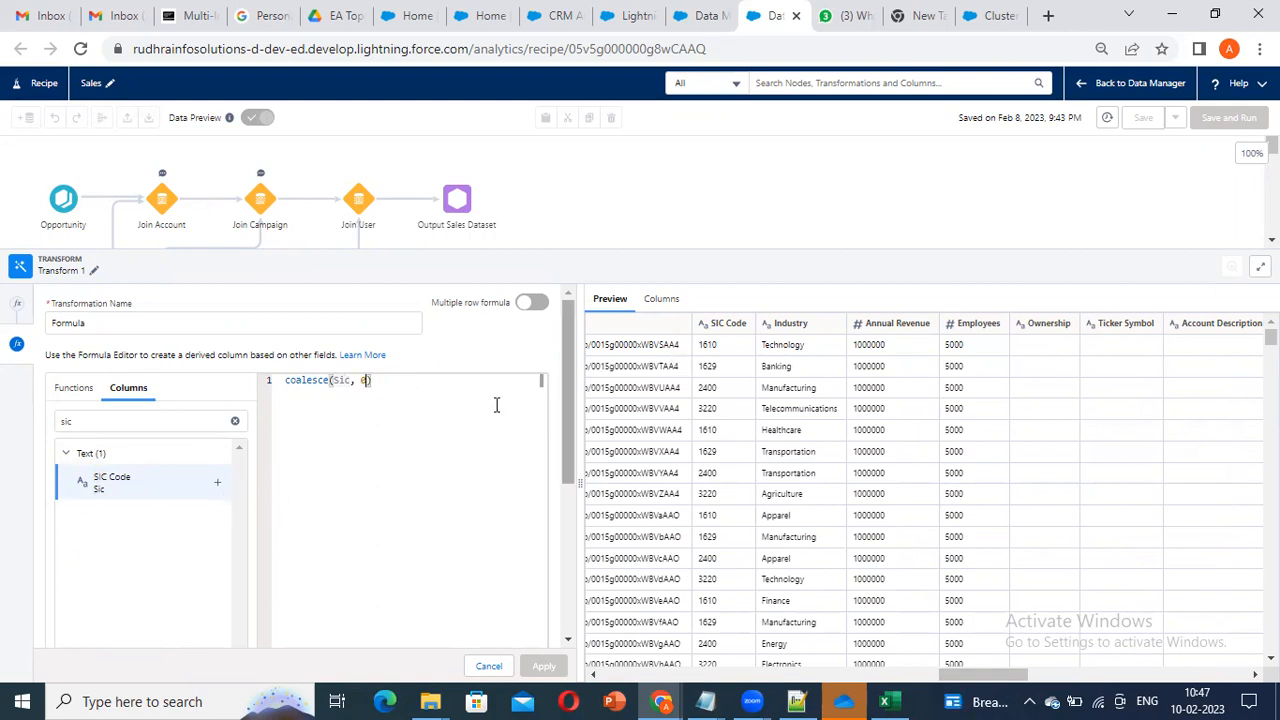
# Step: Set the output type of the COALESCE formula to Number and review its output type and precision options
pyautogui.scroll(-3, 566, 405)
pyautogui.click(210, 464)
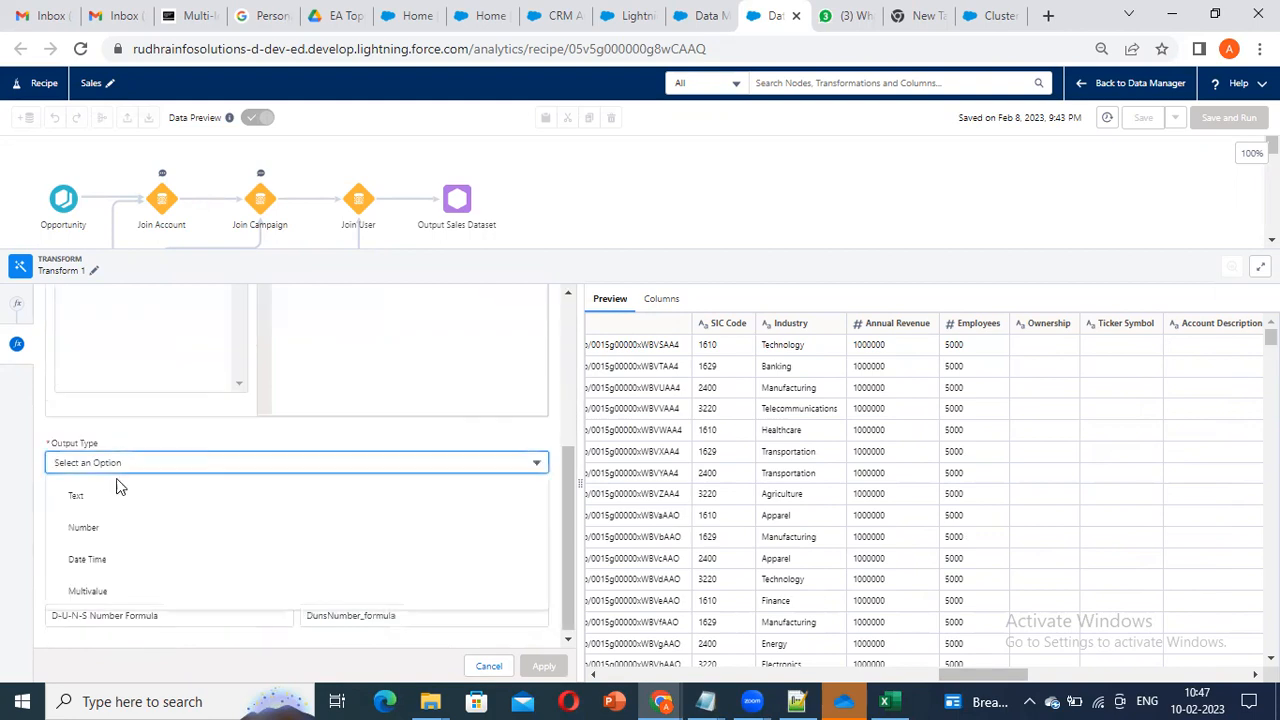
pyautogui.click(132, 526)
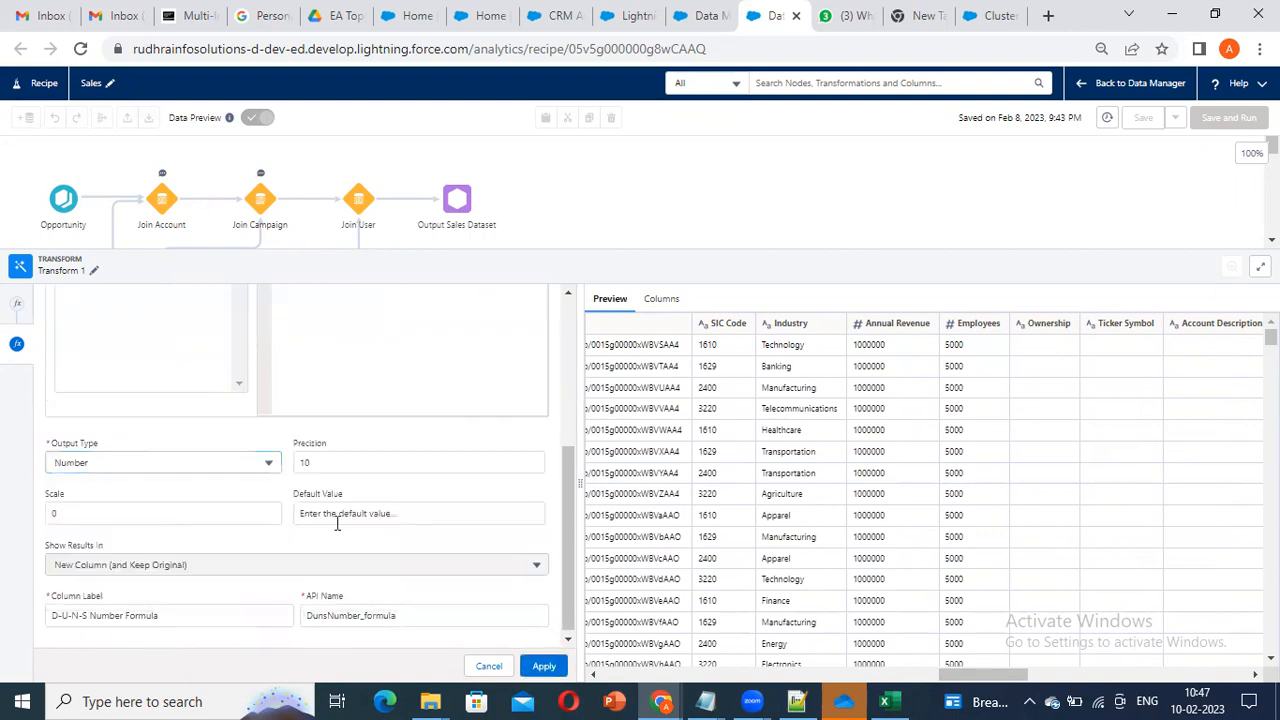
pyautogui.click(144, 466)
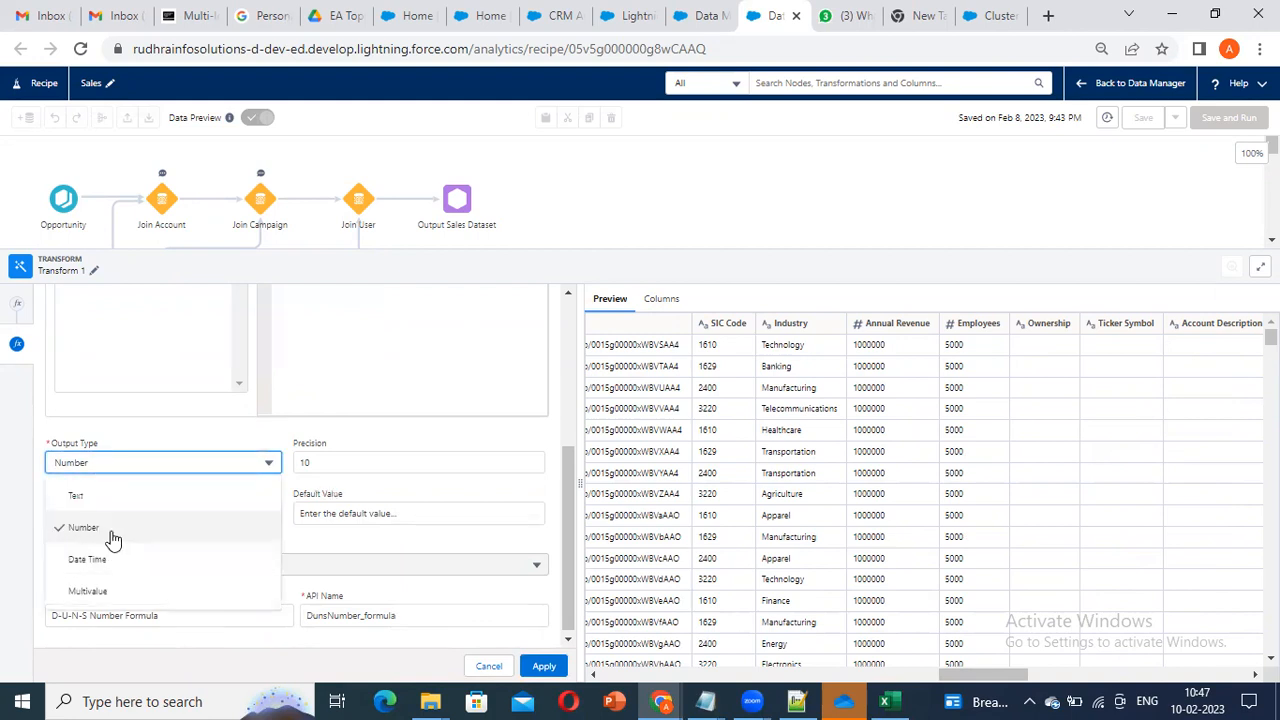
pyautogui.click(374, 460)
pyautogui.moveTo(295, 445); pyautogui.dragTo(351, 449)
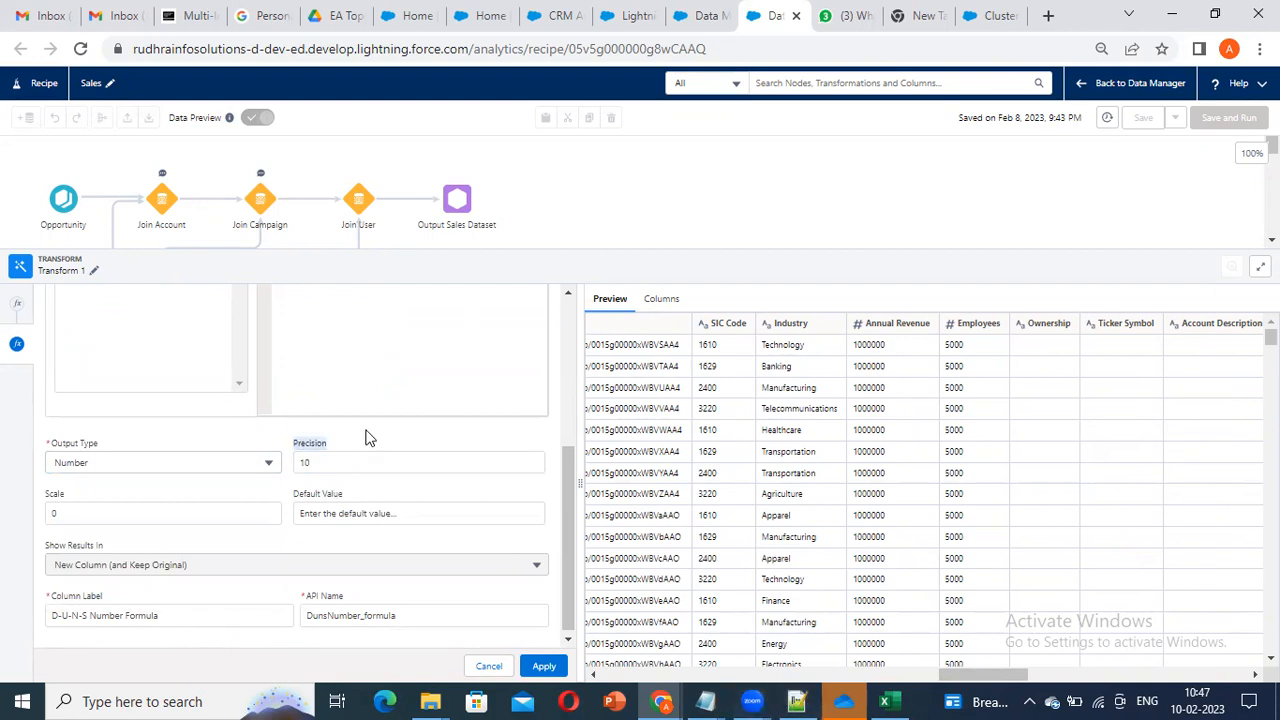
pyautogui.click(446, 463)
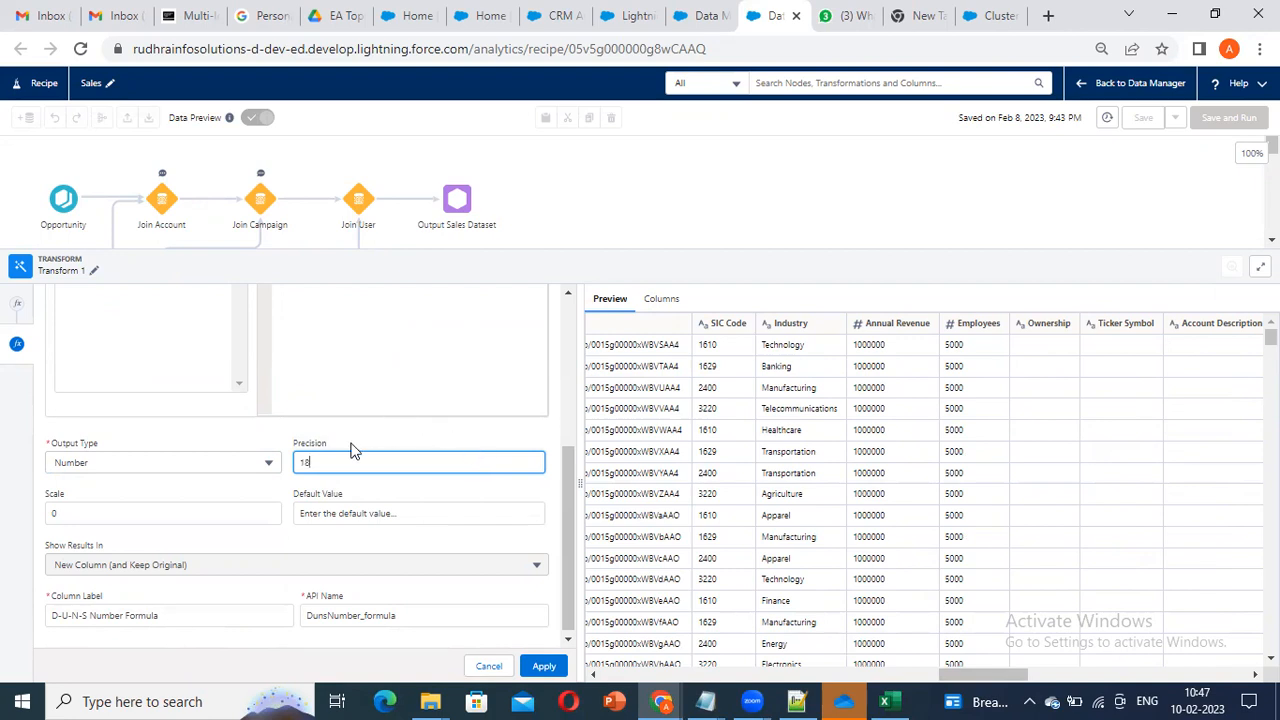
pyautogui.press('BackSpace')
pyautogui.write('2')
pyautogui.click(240, 509)
pyautogui.click(343, 470)
pyautogui.click(351, 471)
pyautogui.press('BackSpace')
# Step: Set the scale of the formula's numeric output to 6 and apply the formula
pyautogui.click(150, 512)
pyautogui.press('BackSpace')
pyautogui.write('6')
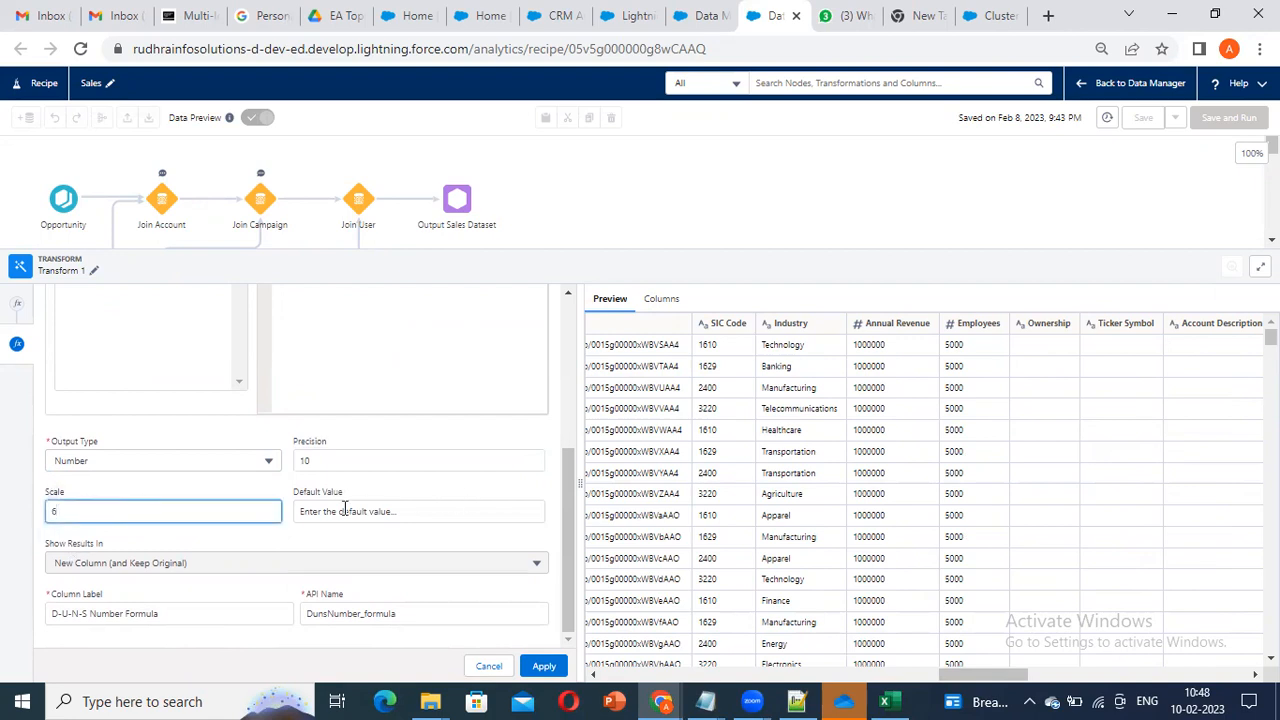
pyautogui.click(195, 612)
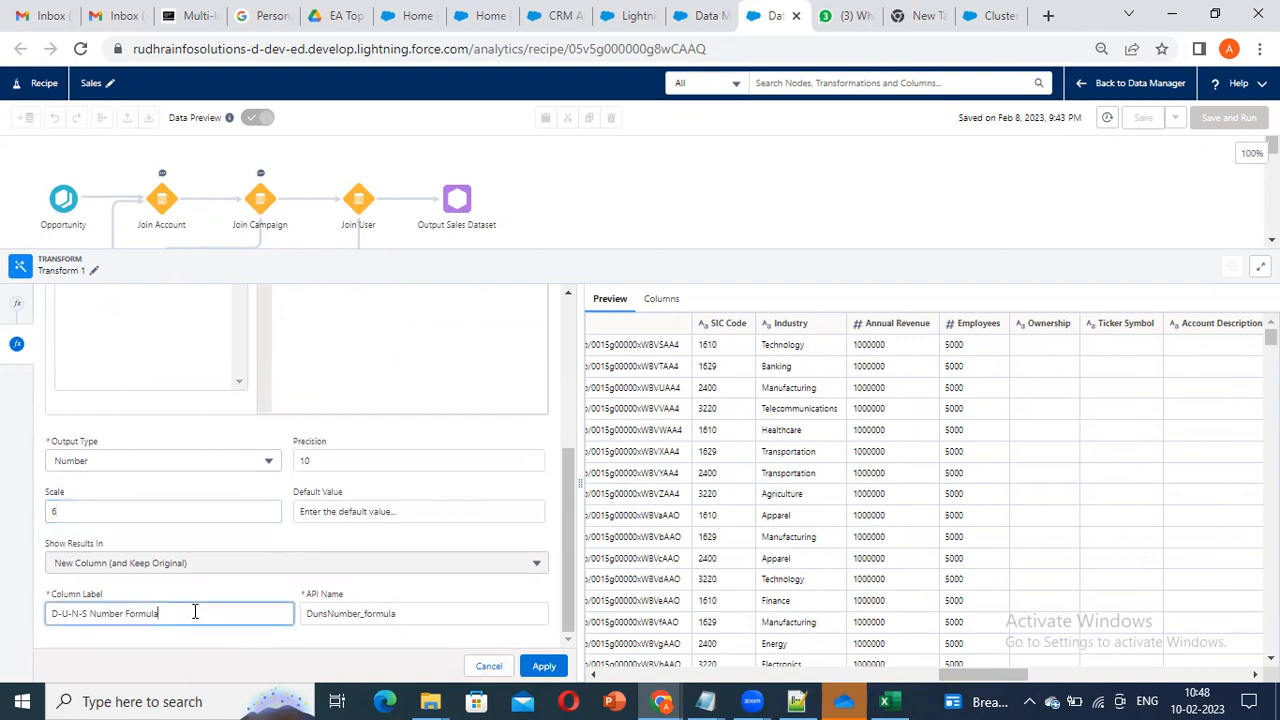
pyautogui.click(543, 666)
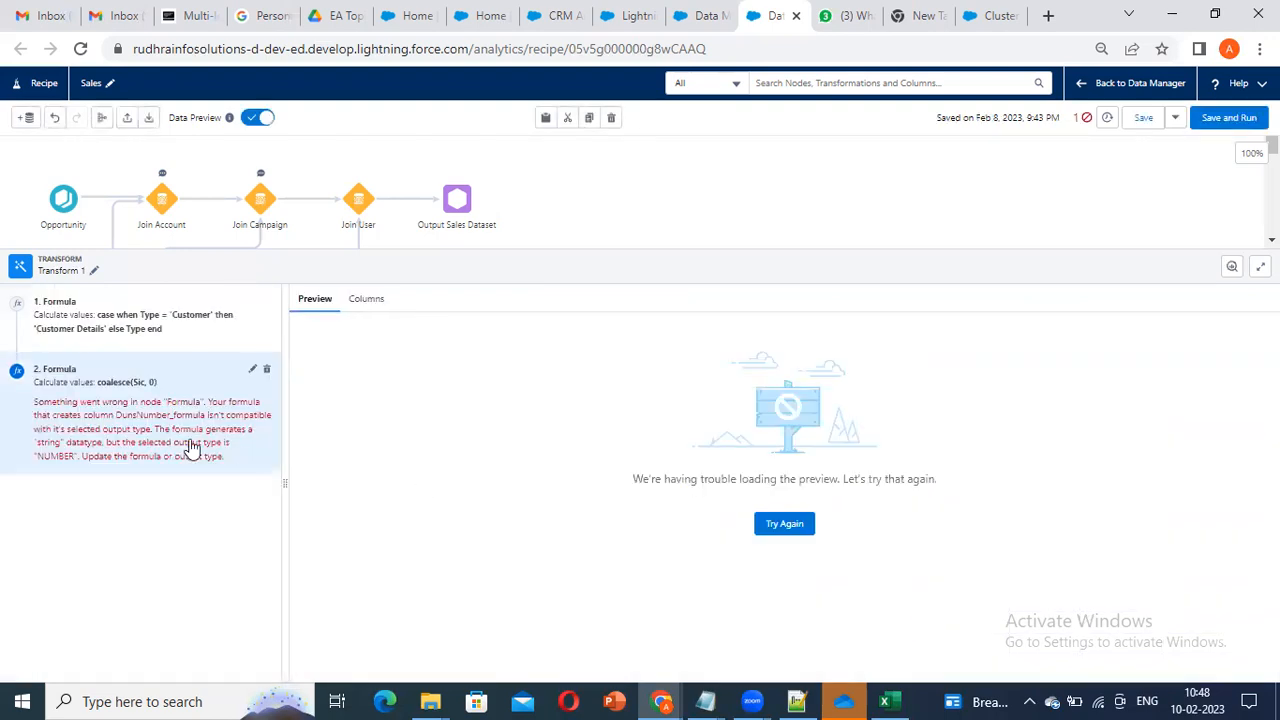
# Step: Reopen the COALESCE formula for editing, replace its Sic argument with 1, and apply it
pyautogui.click(250, 370)
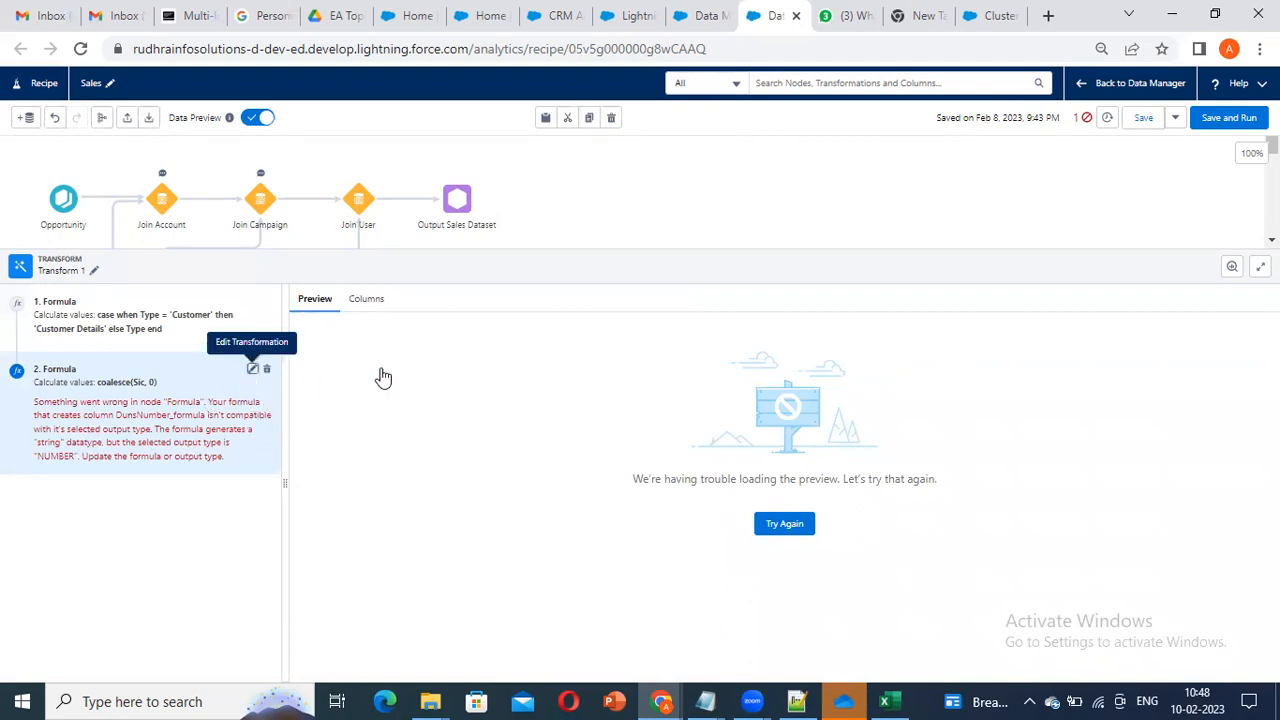
pyautogui.doubleClick(342, 381)
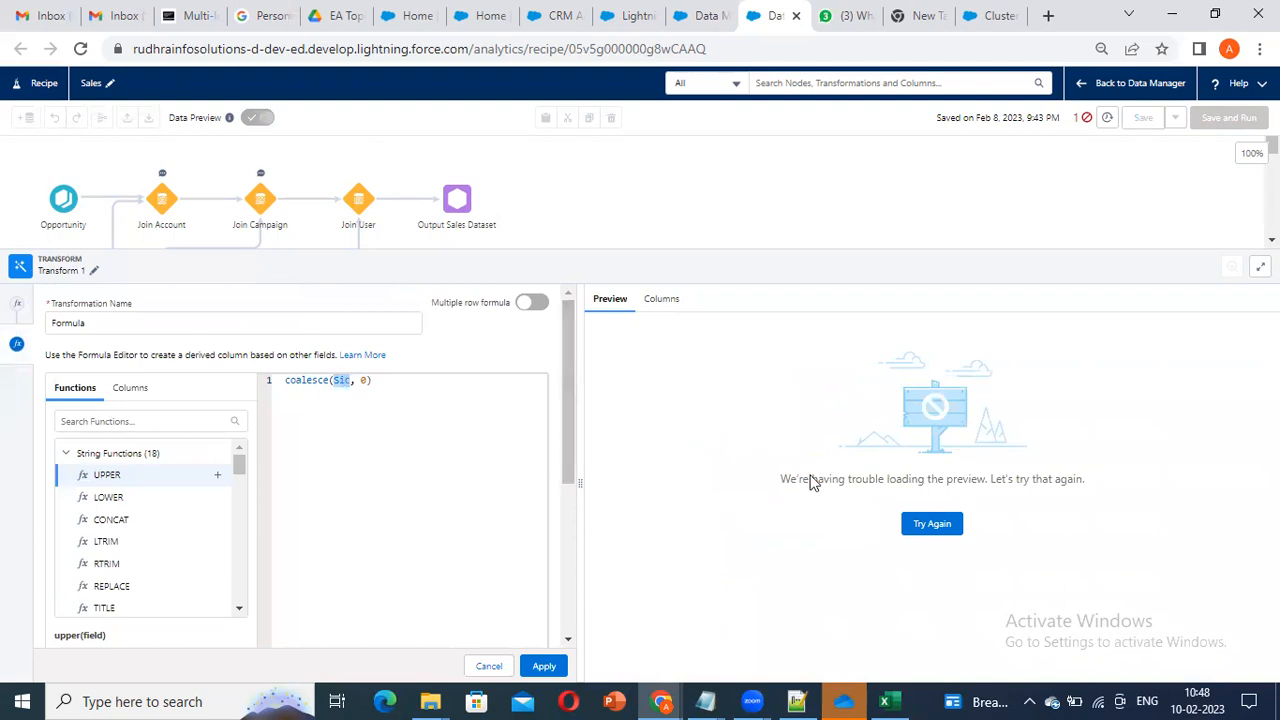
pyautogui.write('1')
pyautogui.click(544, 666)
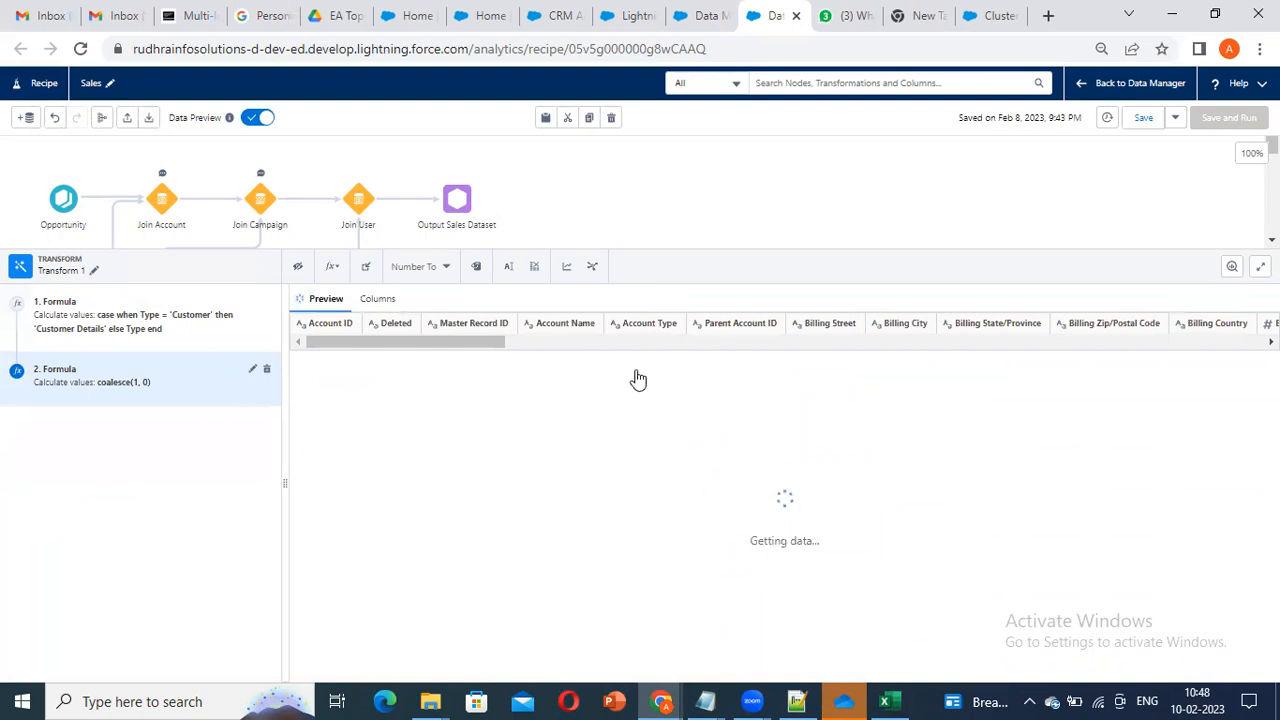
# Step: Check the D-U-N-S Number Formula column in the preview and find the numeric Employees column
pyautogui.moveTo(524, 674); pyautogui.dragTo(841, 675)
pyautogui.moveTo(1072, 675); pyautogui.dragTo(816, 528)
pyautogui.hscroll(10, 816, 528)
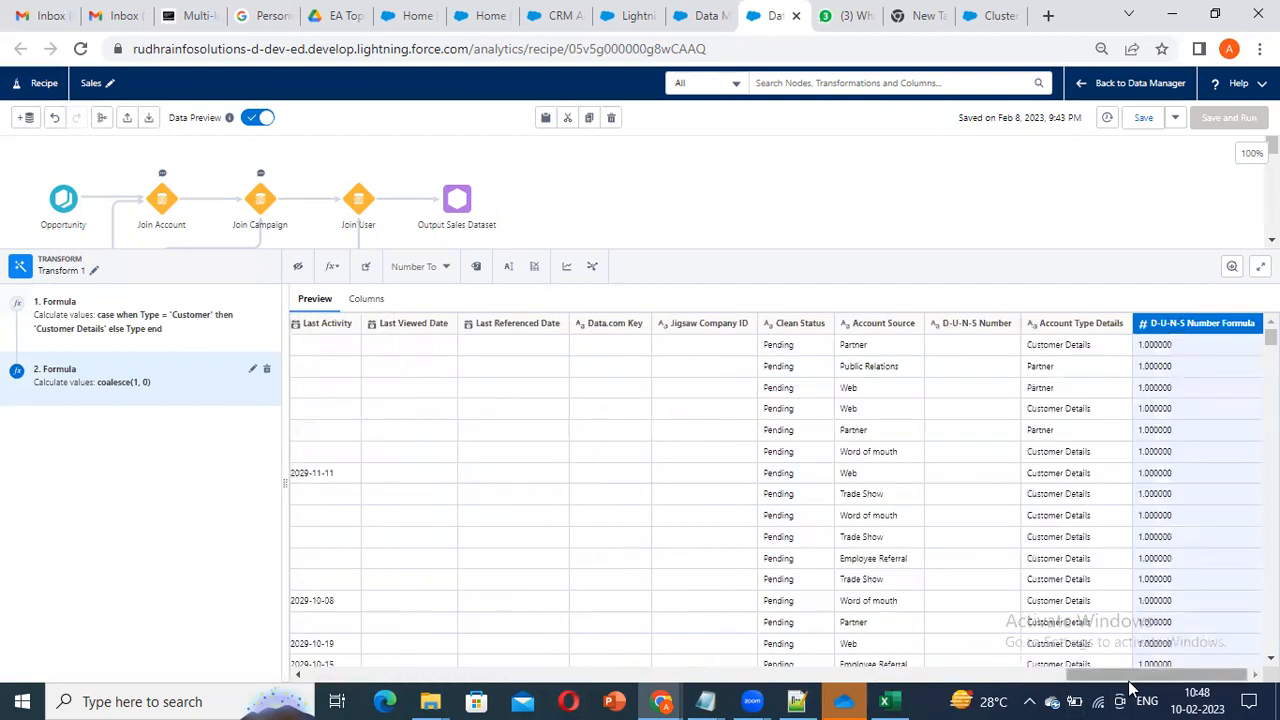
pyautogui.click(1096, 685)
pyautogui.moveTo(1111, 676); pyautogui.dragTo(328, 677)
pyautogui.moveTo(423, 685); pyautogui.dragTo(808, 700)
pyautogui.click(800, 344)
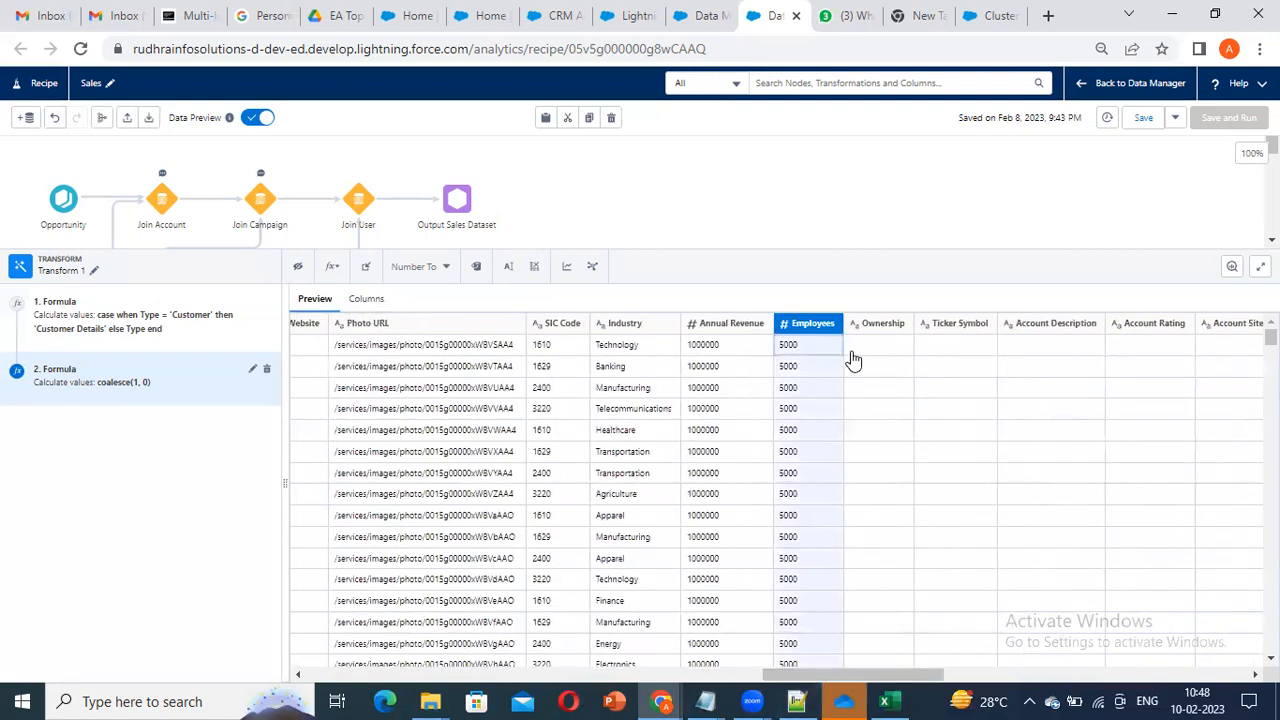
# Step: Edit the formula to coalesce(NumberOfEmployees, 0) using the Employees column found with "emplo", and apply it
pyautogui.click(253, 370)
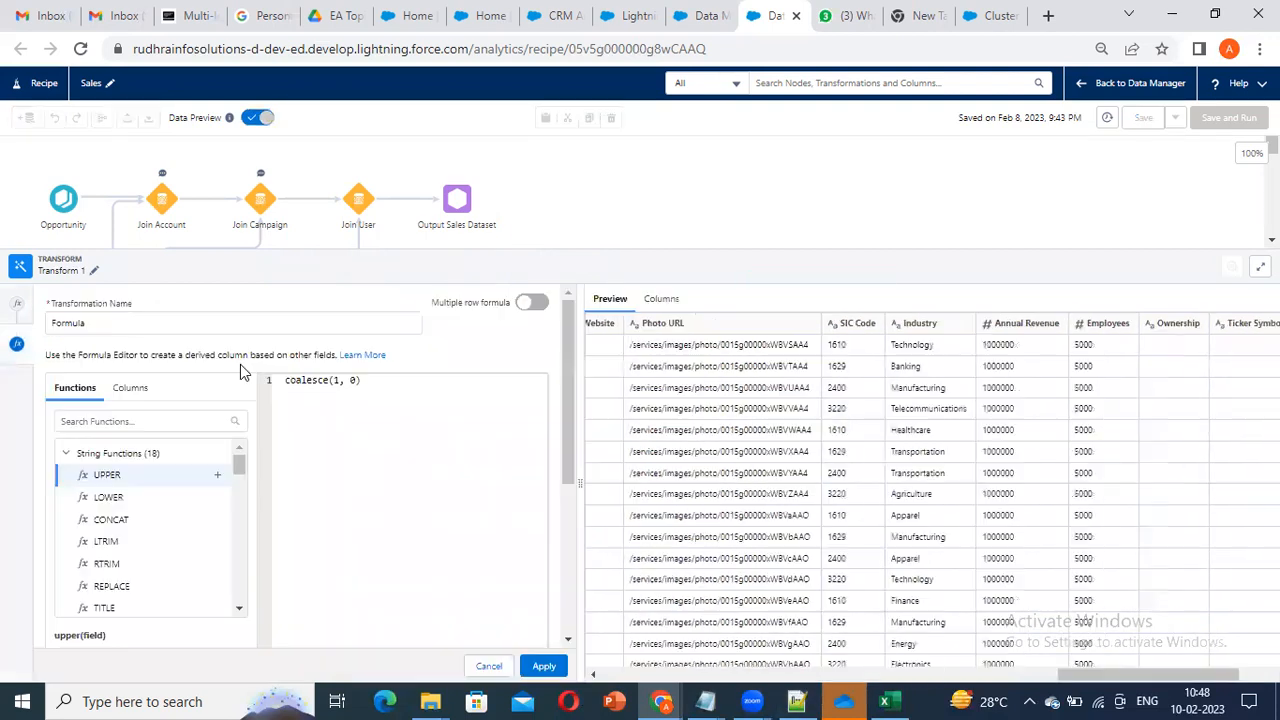
pyautogui.click(147, 390)
pyautogui.click(146, 418)
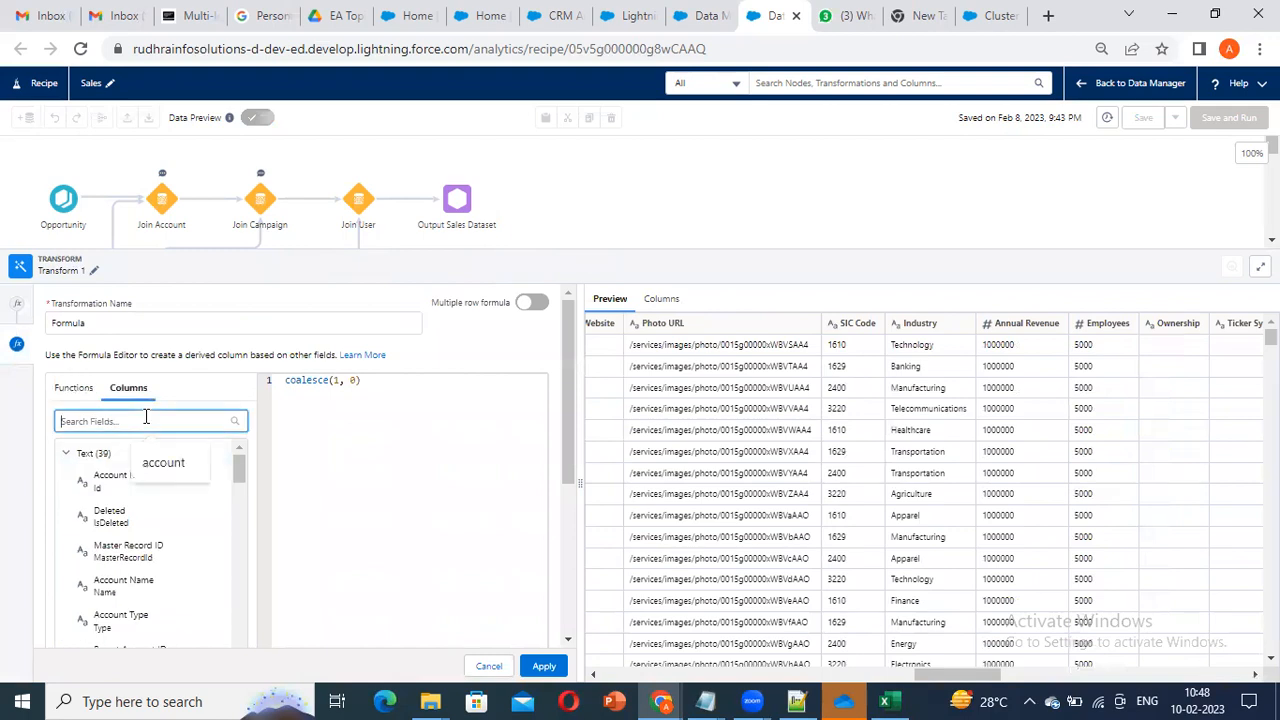
pyautogui.write('emplo')
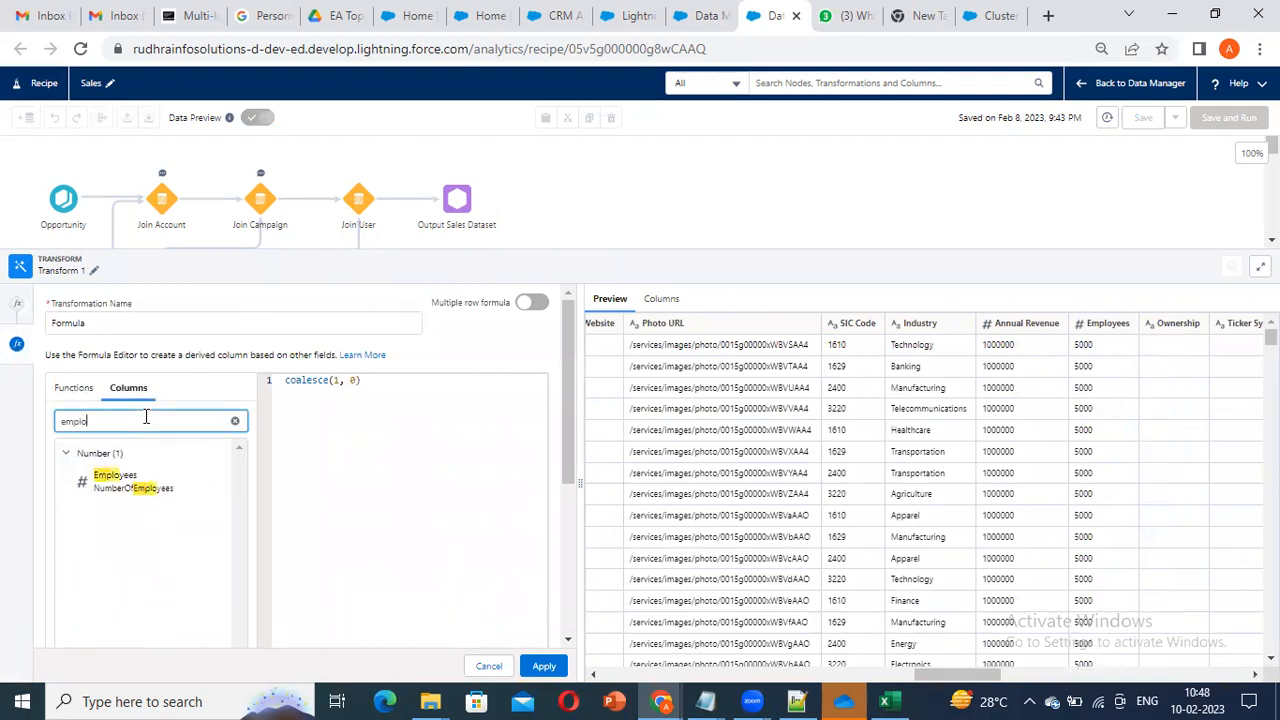
pyautogui.click(118, 478)
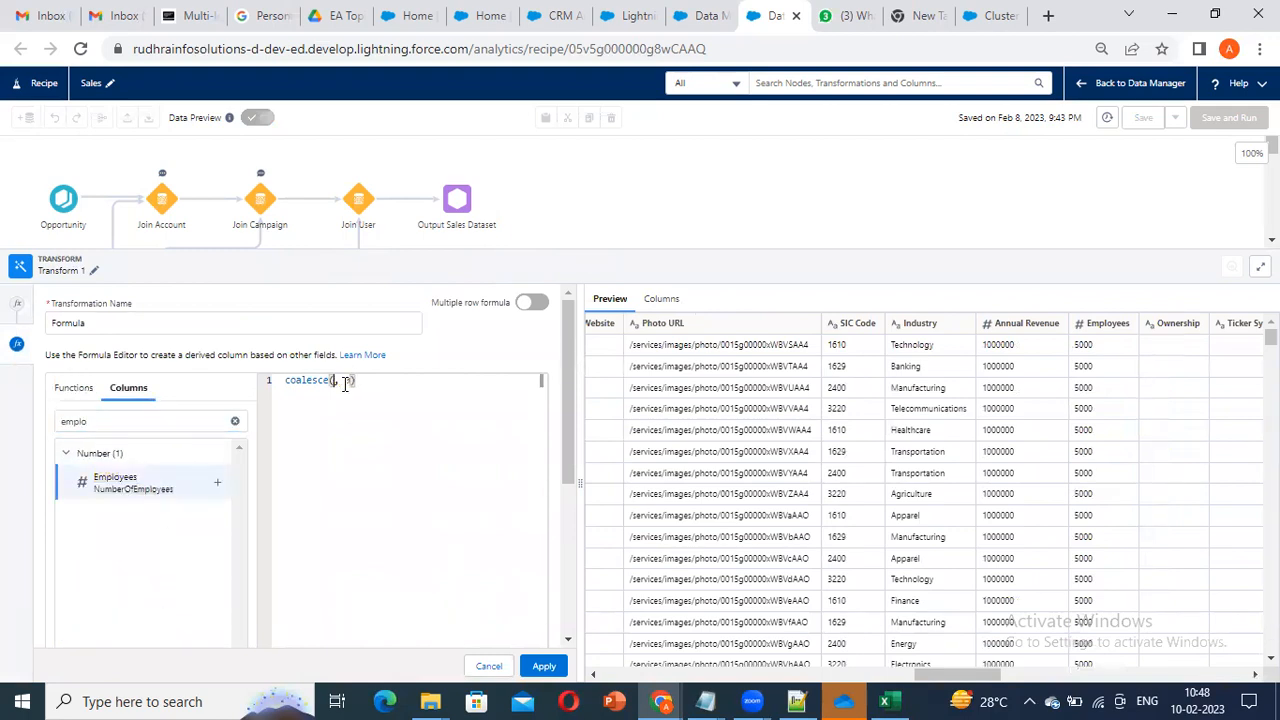
pyautogui.click(217, 482)
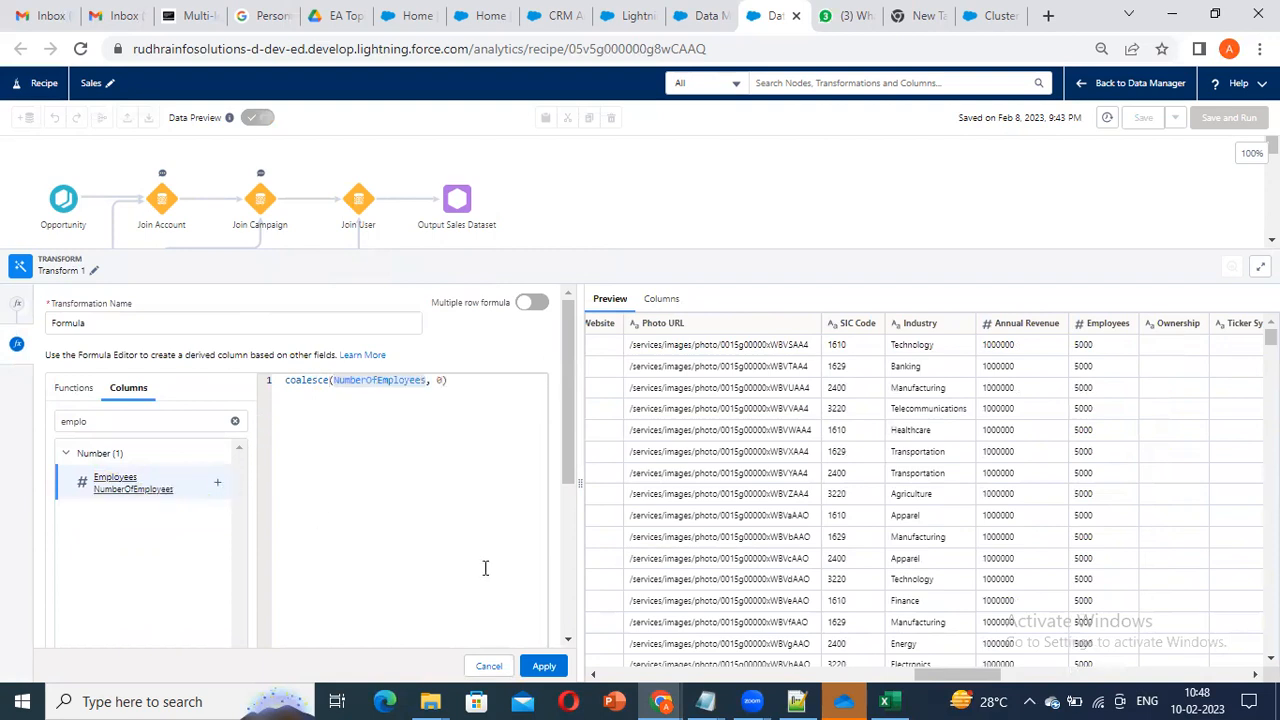
pyautogui.click(543, 667)
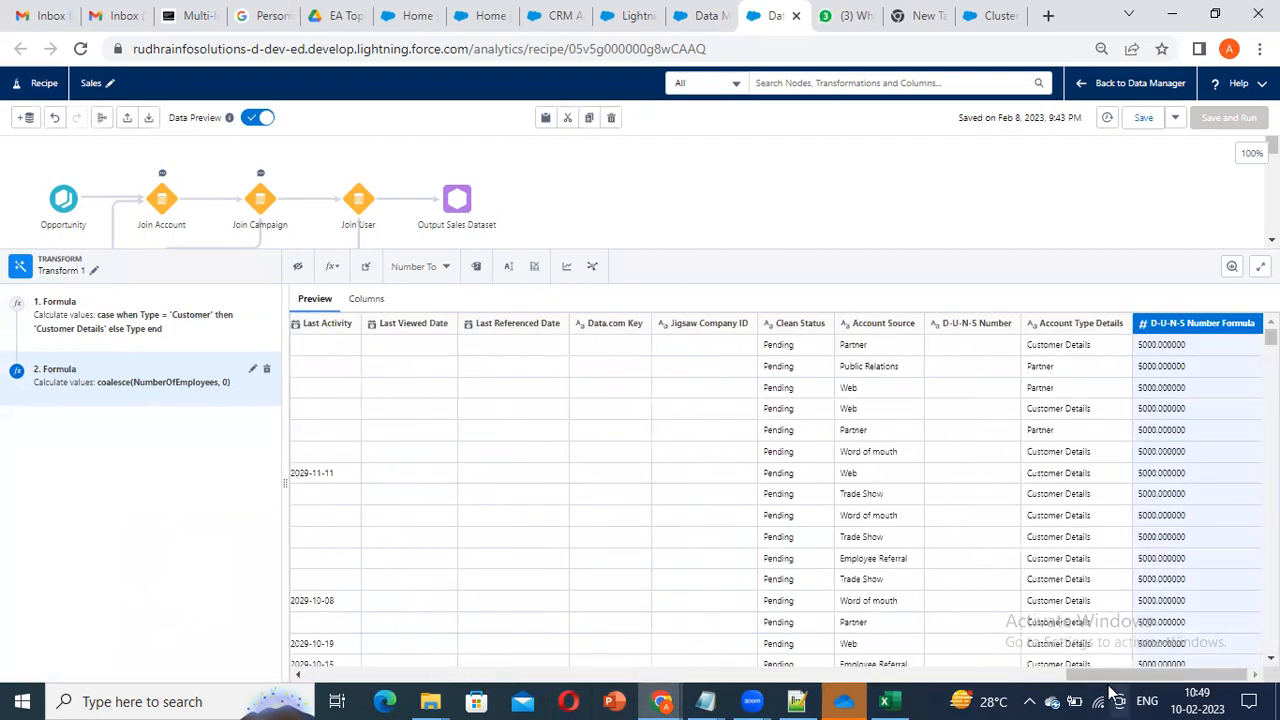
# Step: Examine the D-U-N-S Number Formula values down the preview rows and compare them with the other Account columns
pyautogui.click(977, 345)
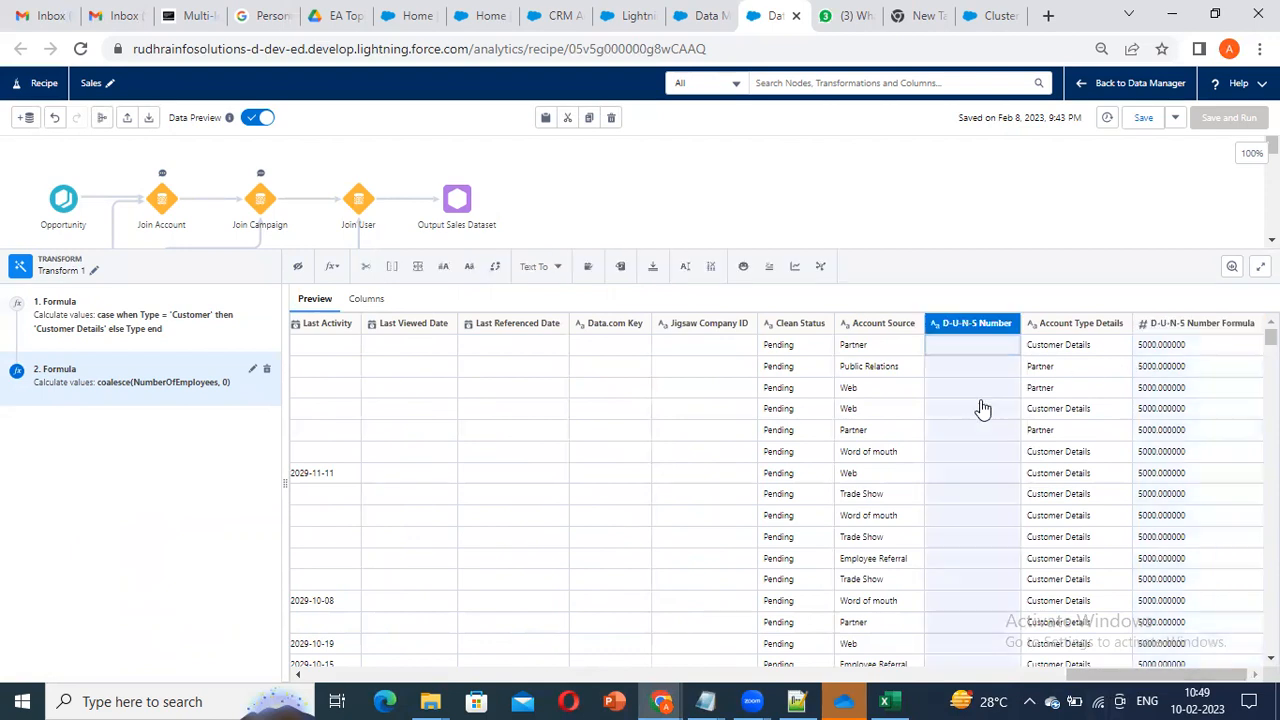
pyautogui.click(1230, 347)
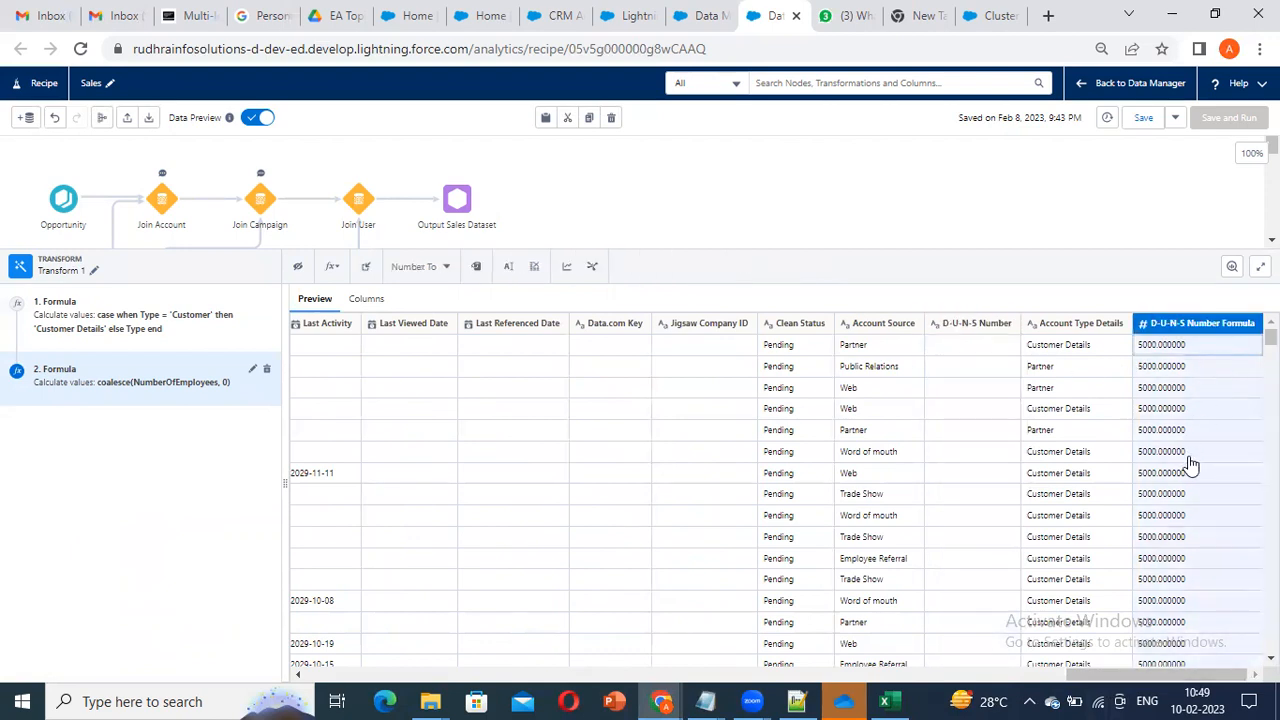
pyautogui.scroll(-5, 1188, 467)
pyautogui.scroll(-10, 1188, 467)
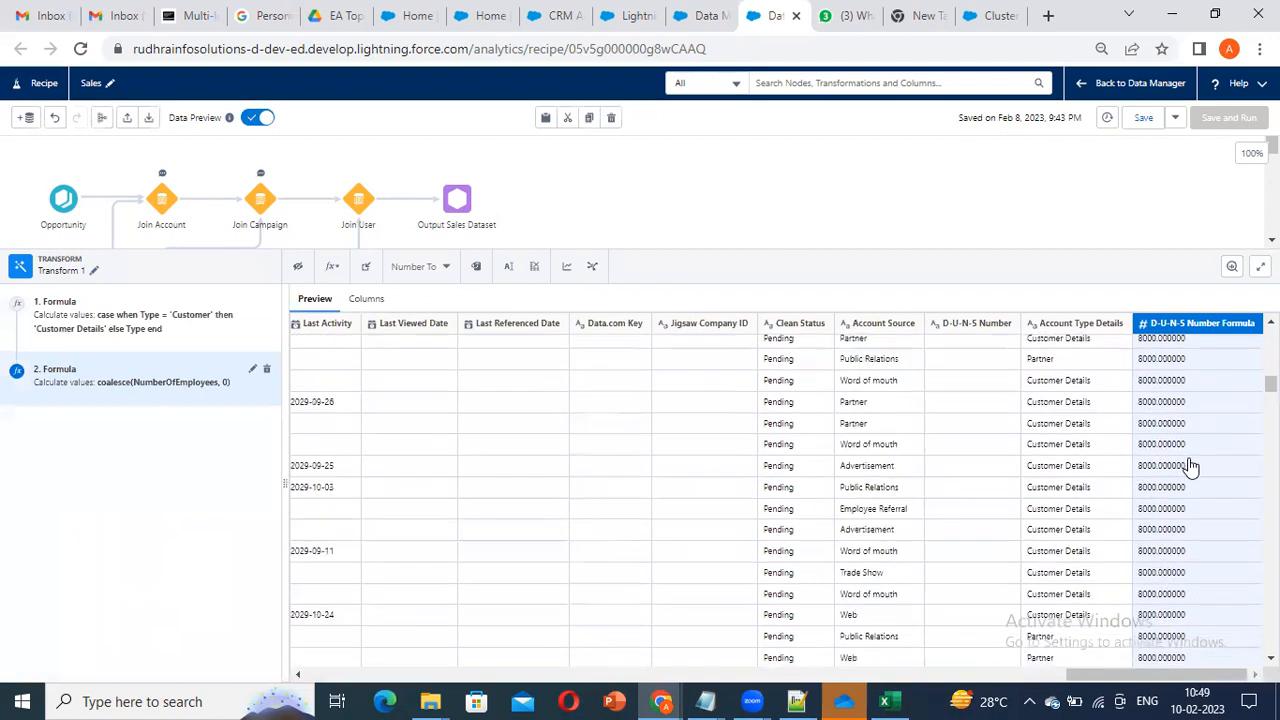
pyautogui.scroll(-10, 1184, 465)
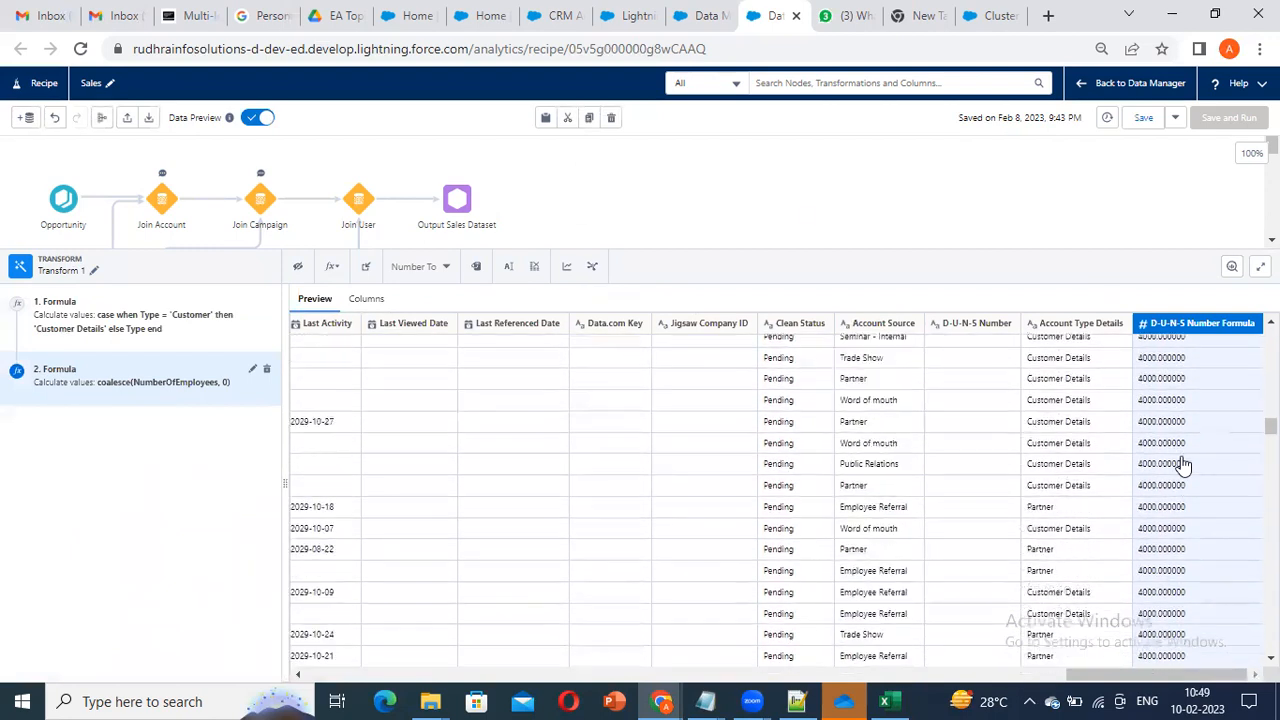
pyautogui.scroll(-10, 1183, 463)
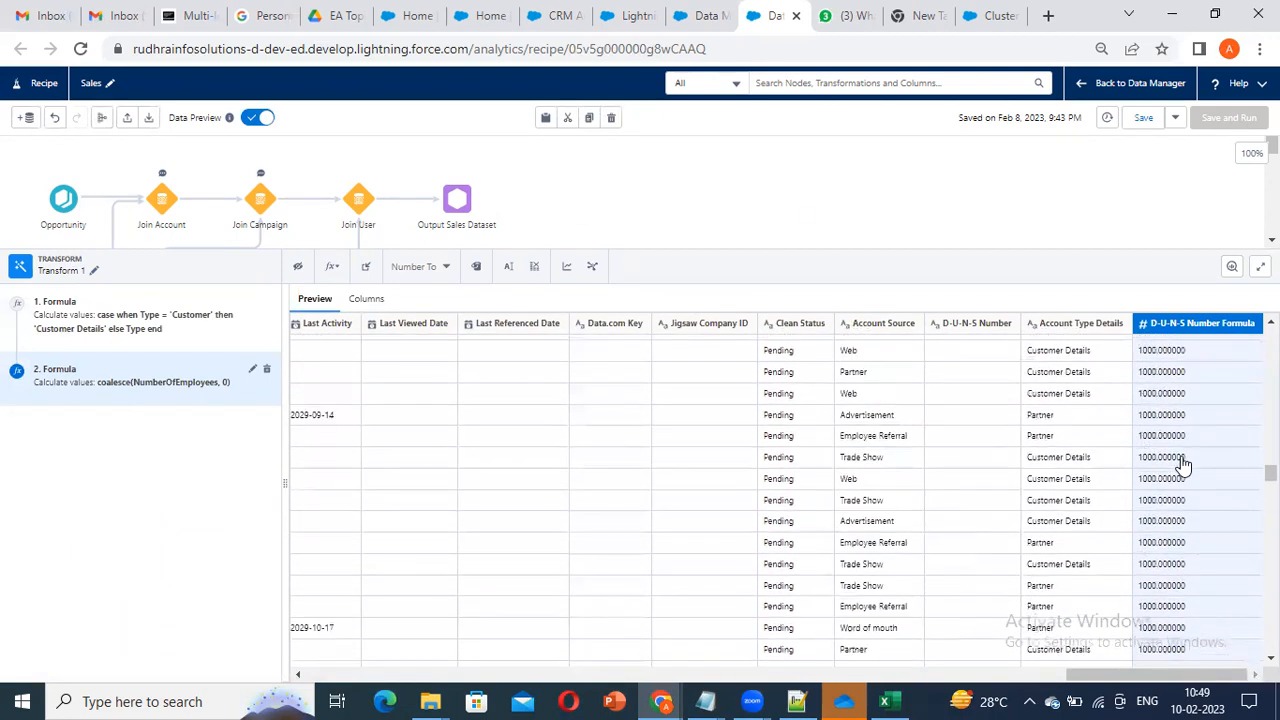
pyautogui.scroll(5, 1183, 463)
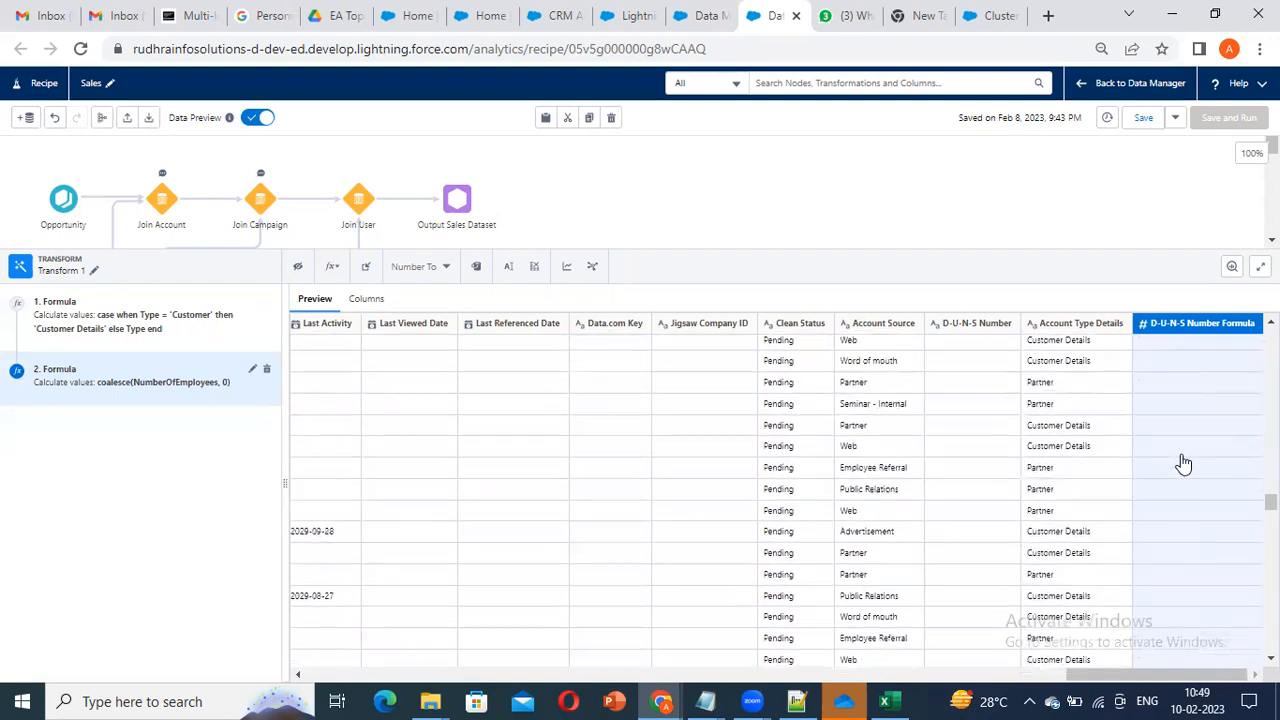
pyautogui.scroll(-5, 1182, 463)
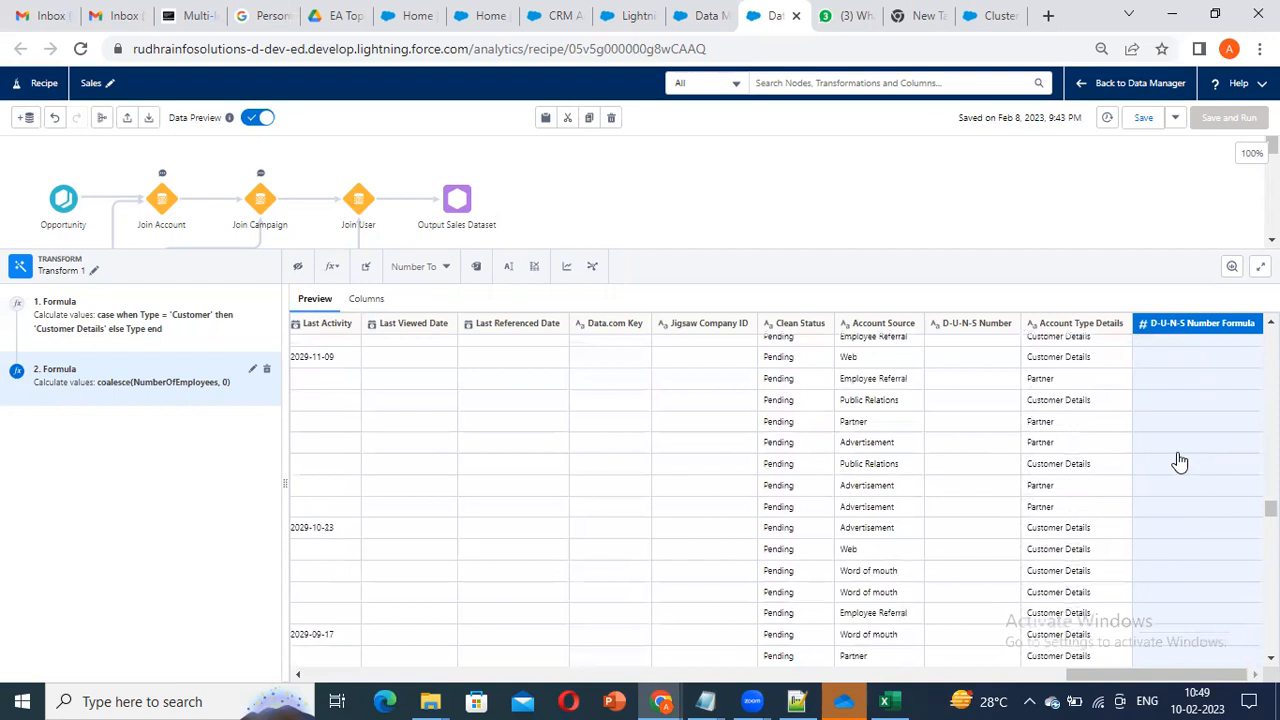
pyautogui.scroll(-2, 1102, 465)
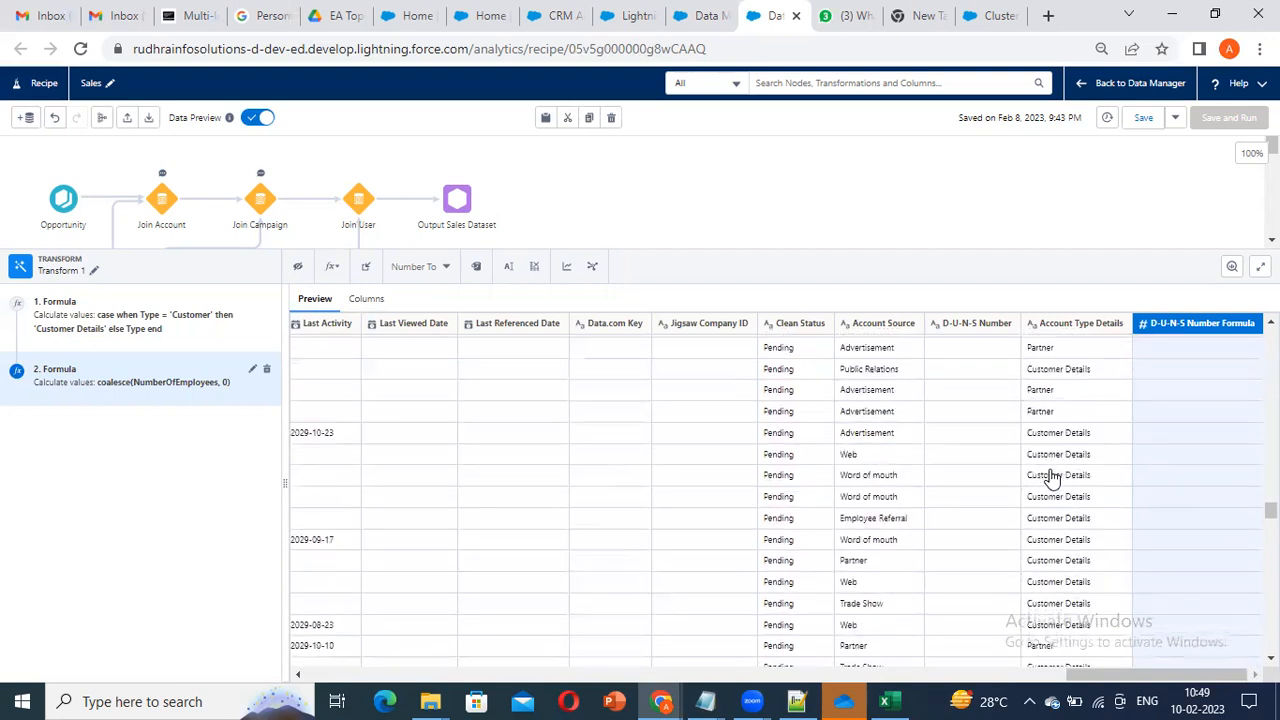
pyautogui.moveTo(1205, 675); pyautogui.dragTo(300, 673)
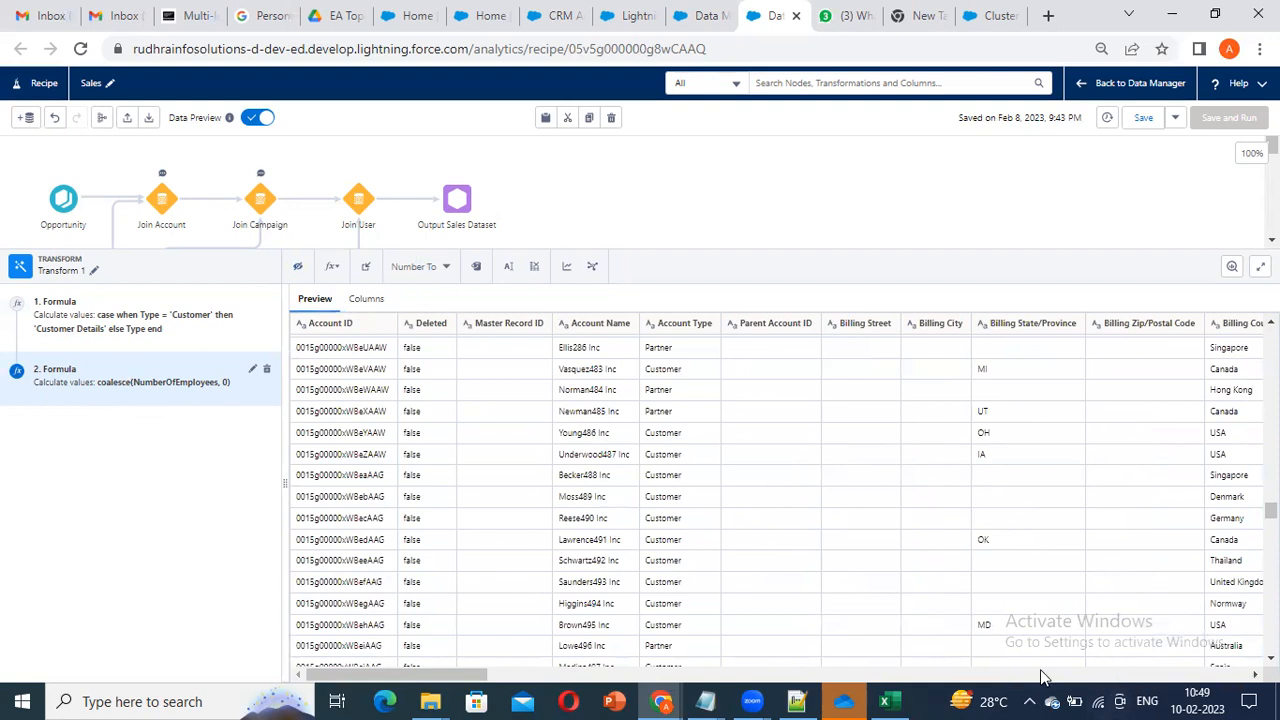
pyautogui.moveTo(320, 676); pyautogui.dragTo(548, 678)
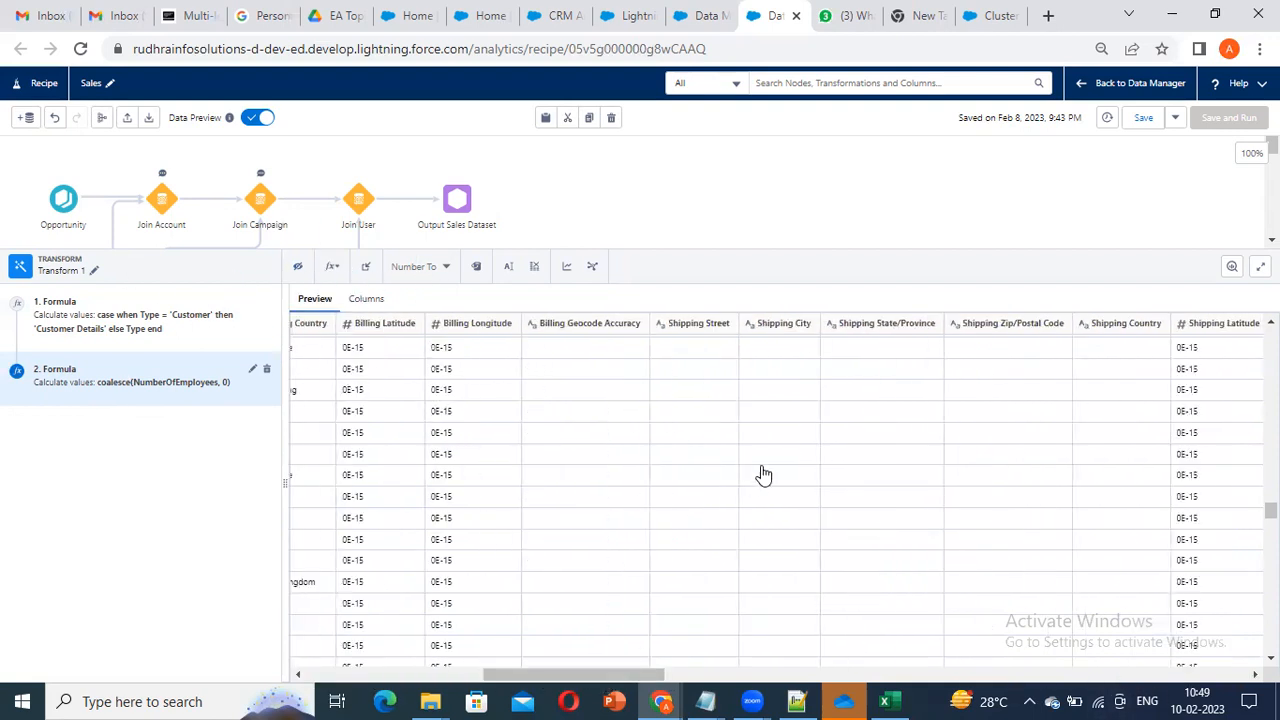
pyautogui.moveTo(618, 678); pyautogui.dragTo(1200, 676)
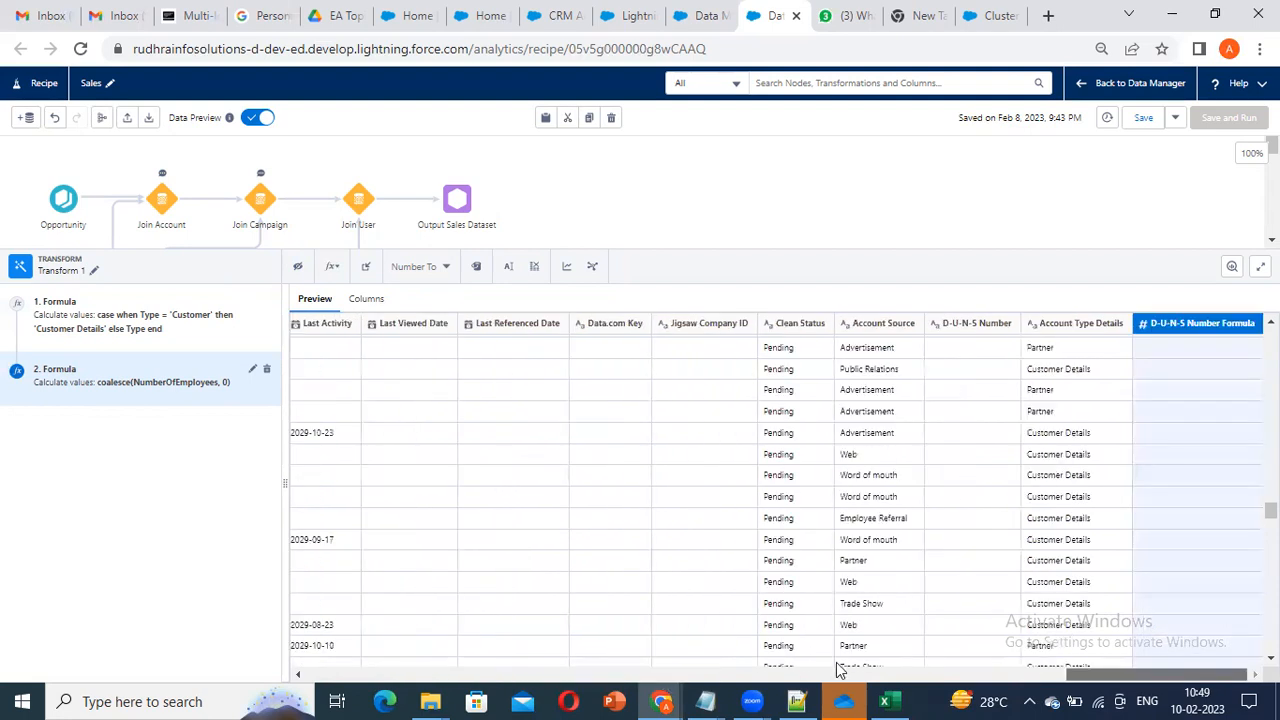
# Step: Start a new custom formula transformation on the Account Type column
pyautogui.moveTo(837, 665); pyautogui.dragTo(2, 645)
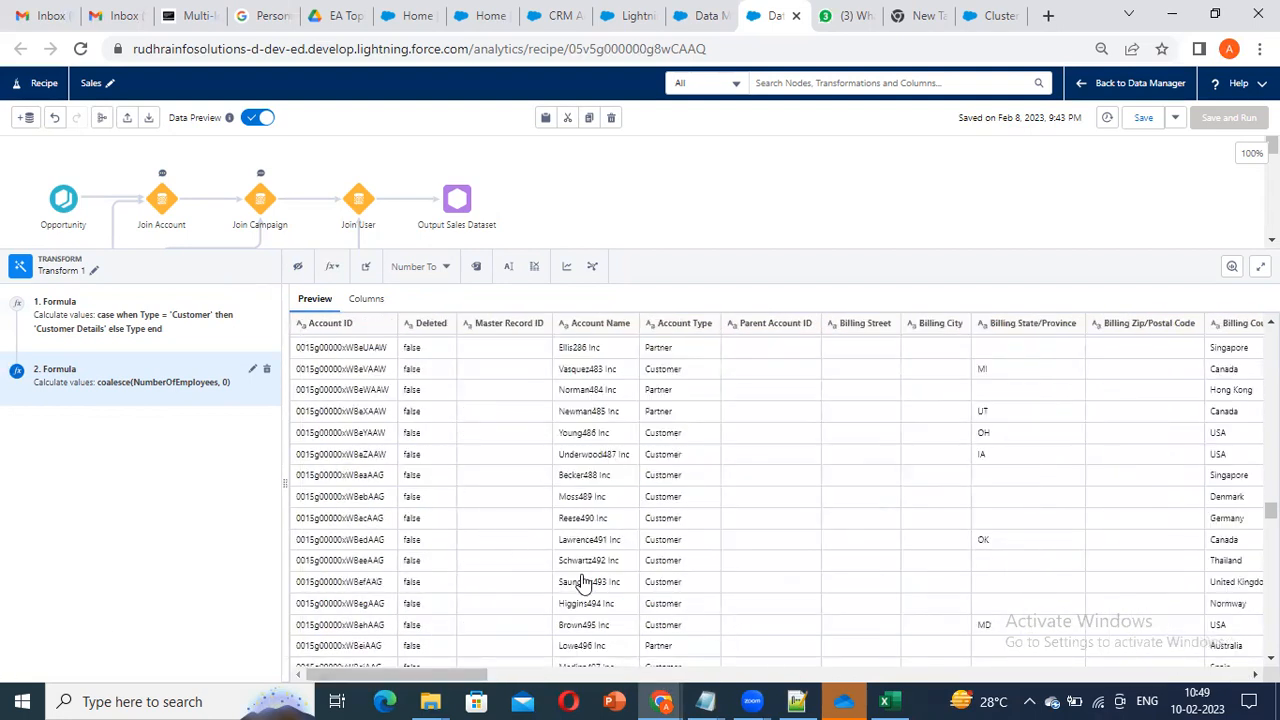
pyautogui.click(672, 330)
pyautogui.click(334, 272)
pyautogui.click(366, 355)
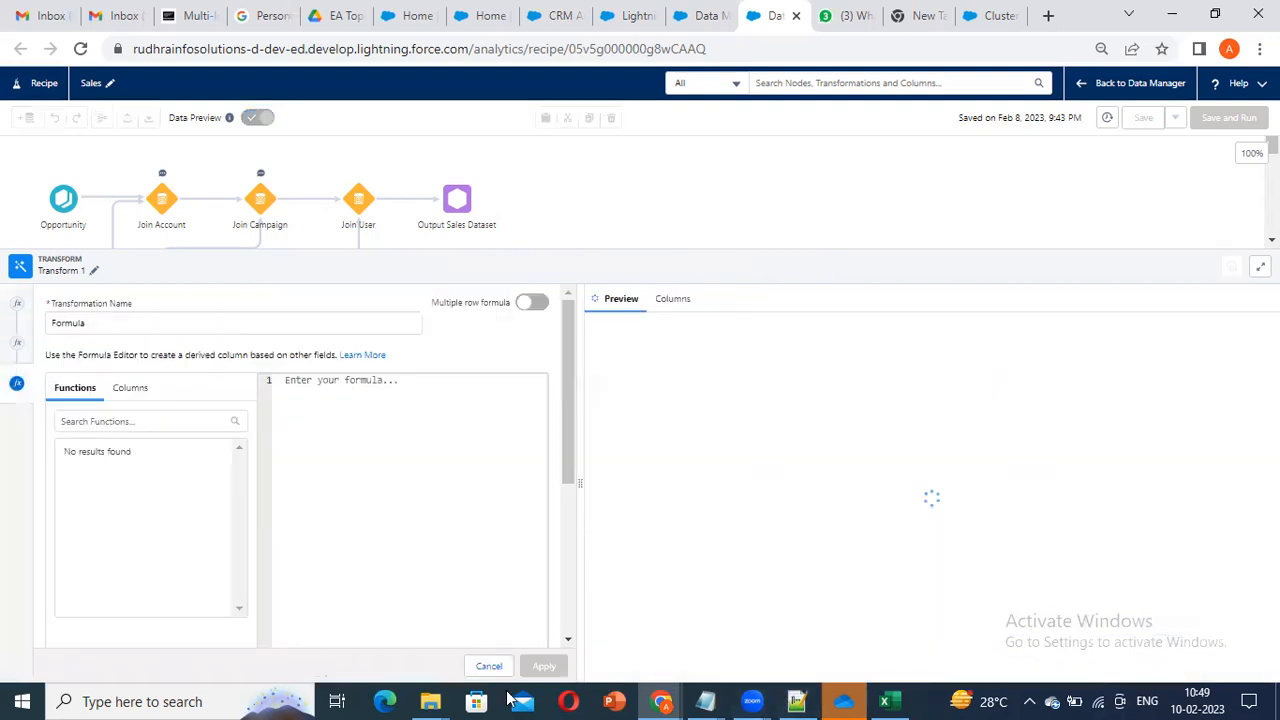
# Step: Examine the available string functions, including the syntax shown for TRIM and SUBSTR
pyautogui.scroll(-1, 188, 518)
pyautogui.scroll(1, 188, 518)
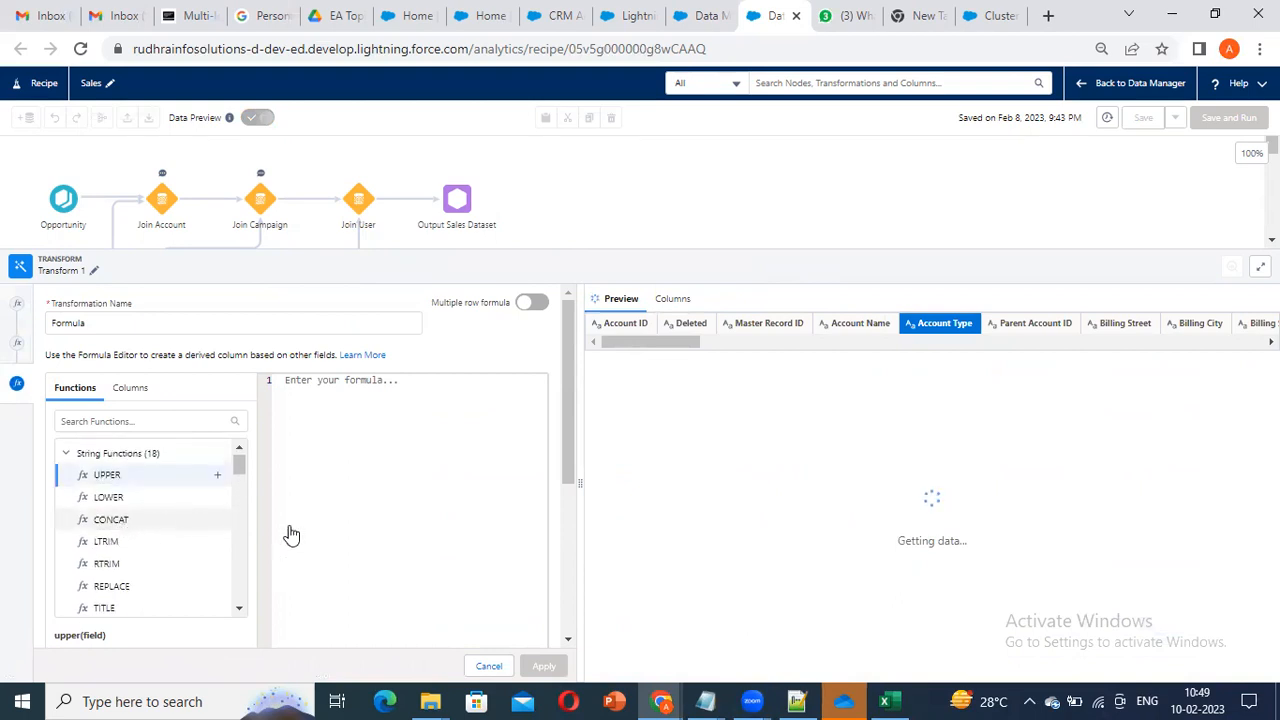
pyautogui.scroll(-1, 150, 545)
pyautogui.click(163, 586)
pyautogui.scroll(-1, 140, 520)
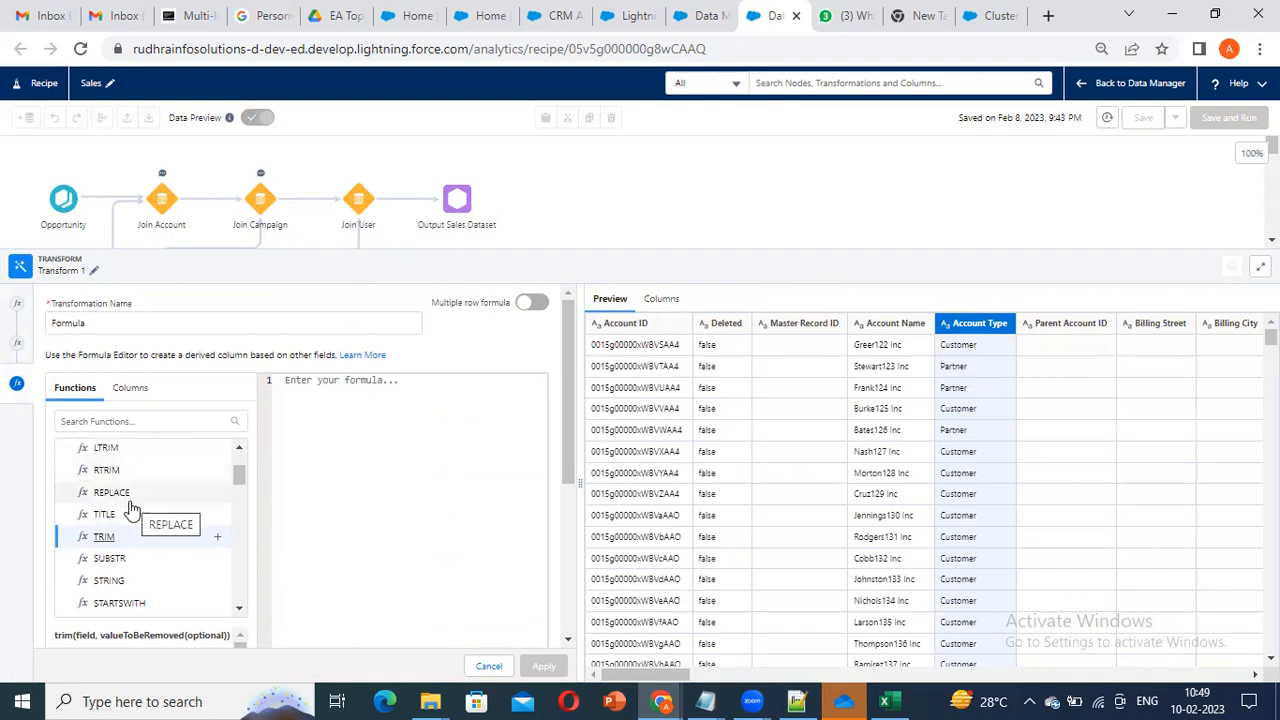
pyautogui.scroll(-1, 110, 537)
pyautogui.scroll(1, 113, 537)
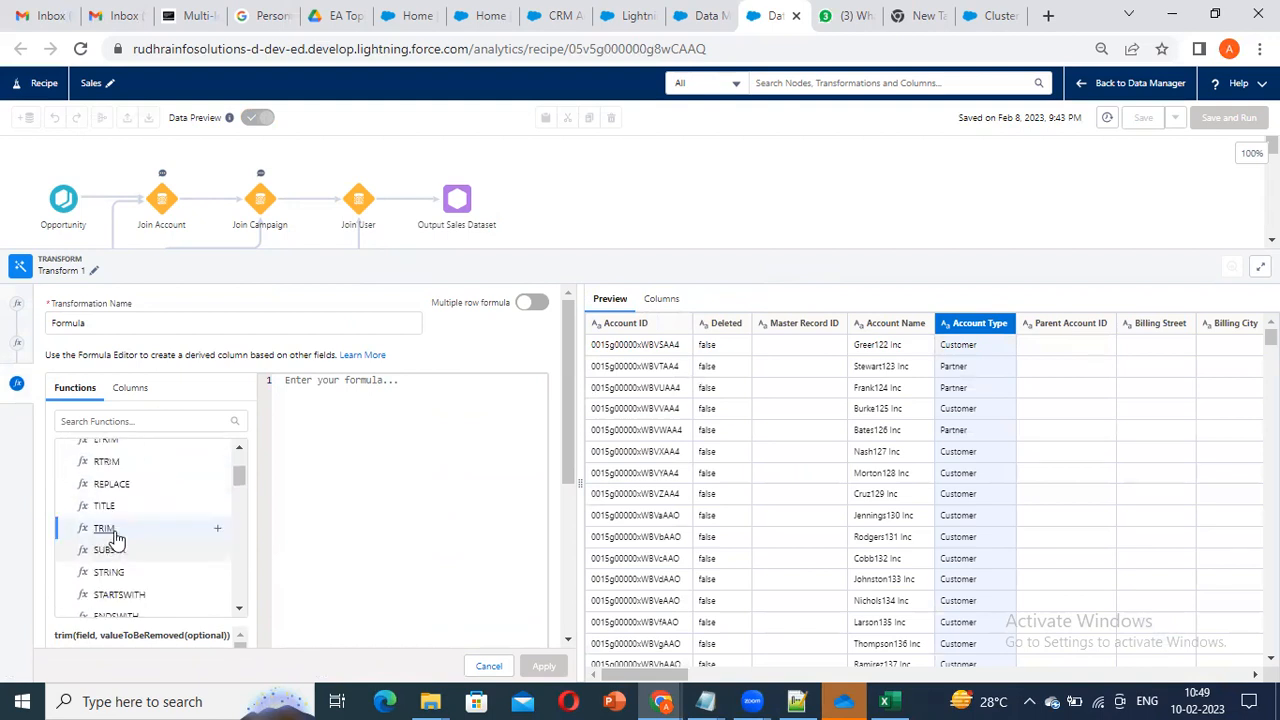
pyautogui.scroll(-1, 127, 540)
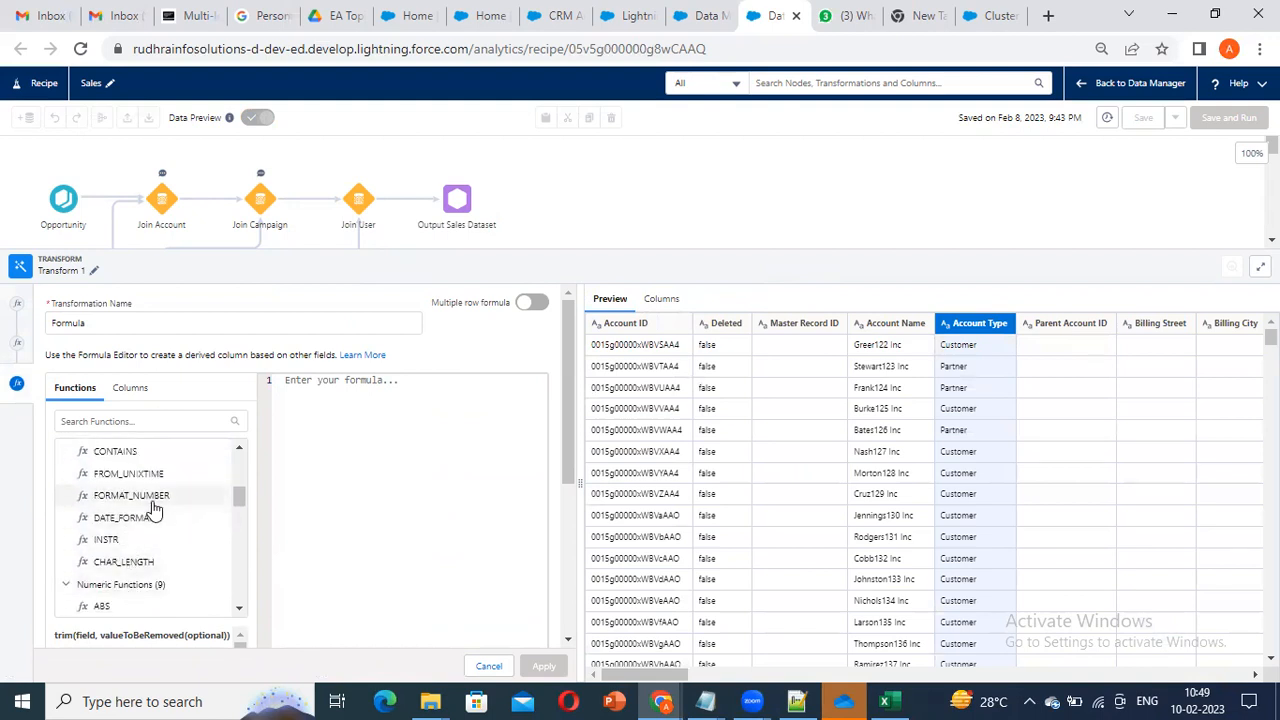
pyautogui.scroll(1, 157, 557)
pyautogui.scroll(-1, 130, 535)
pyautogui.scroll(1, 165, 522)
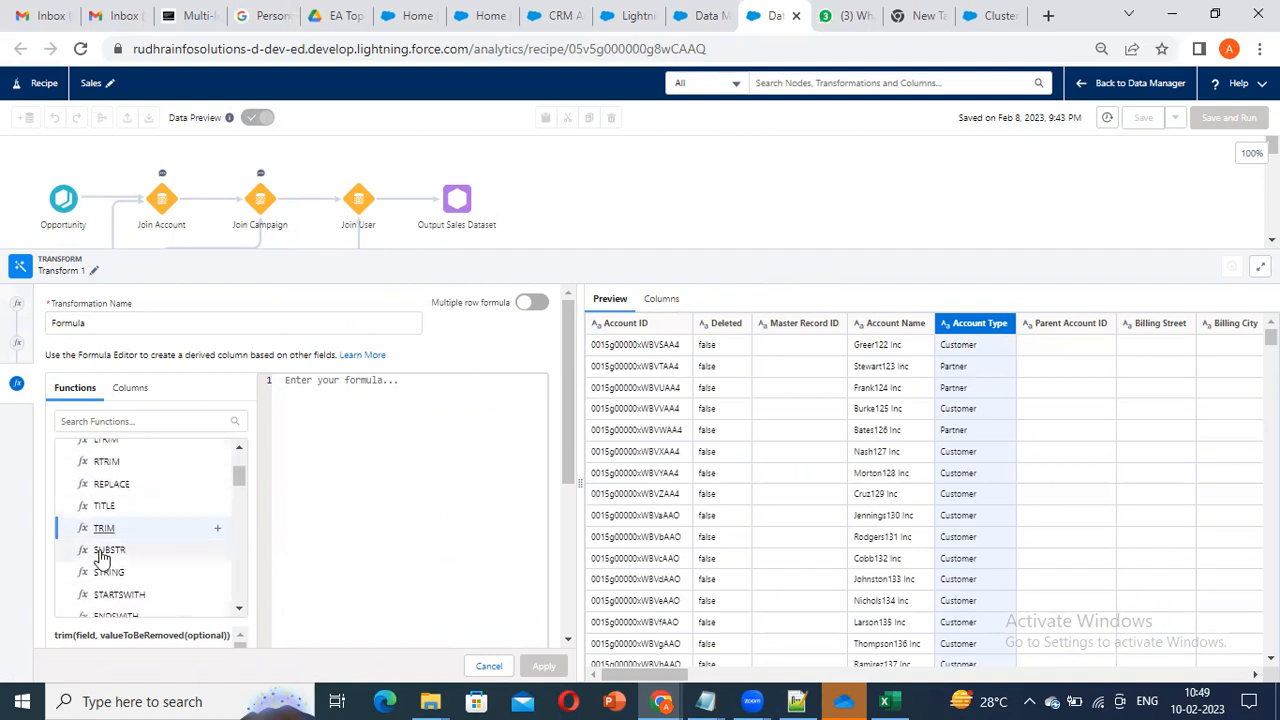
pyautogui.scroll(-1, 135, 560)
pyautogui.click(118, 458)
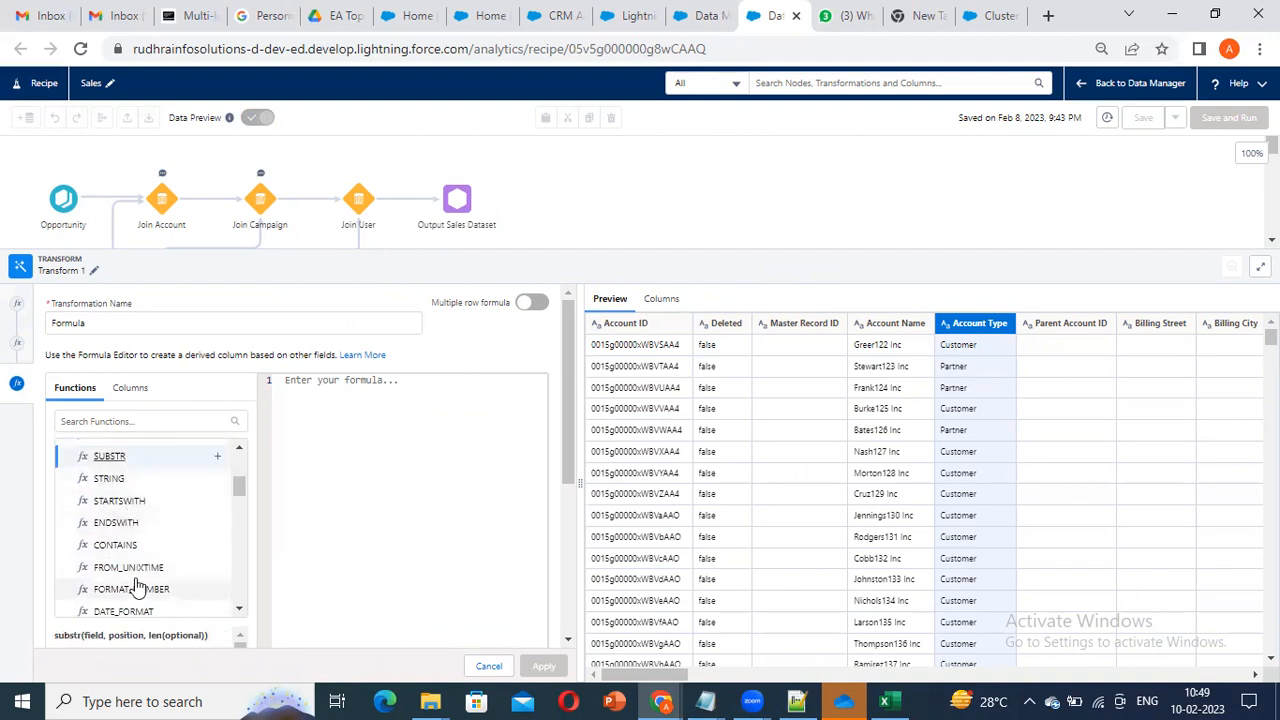
pyautogui.scroll(1, 140, 573)
pyautogui.scroll(2, 130, 550)
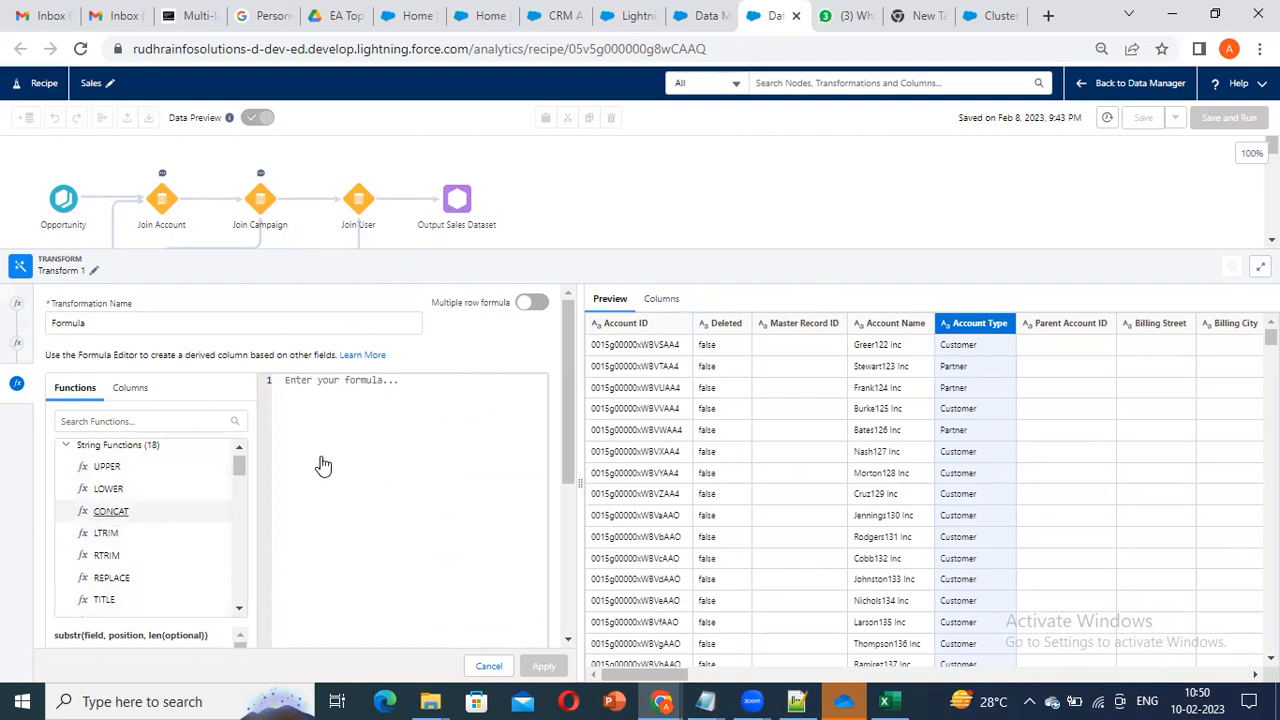
# Step: Insert the CONCAT function into the formula and remove its field placeholder
pyautogui.click(406, 380)
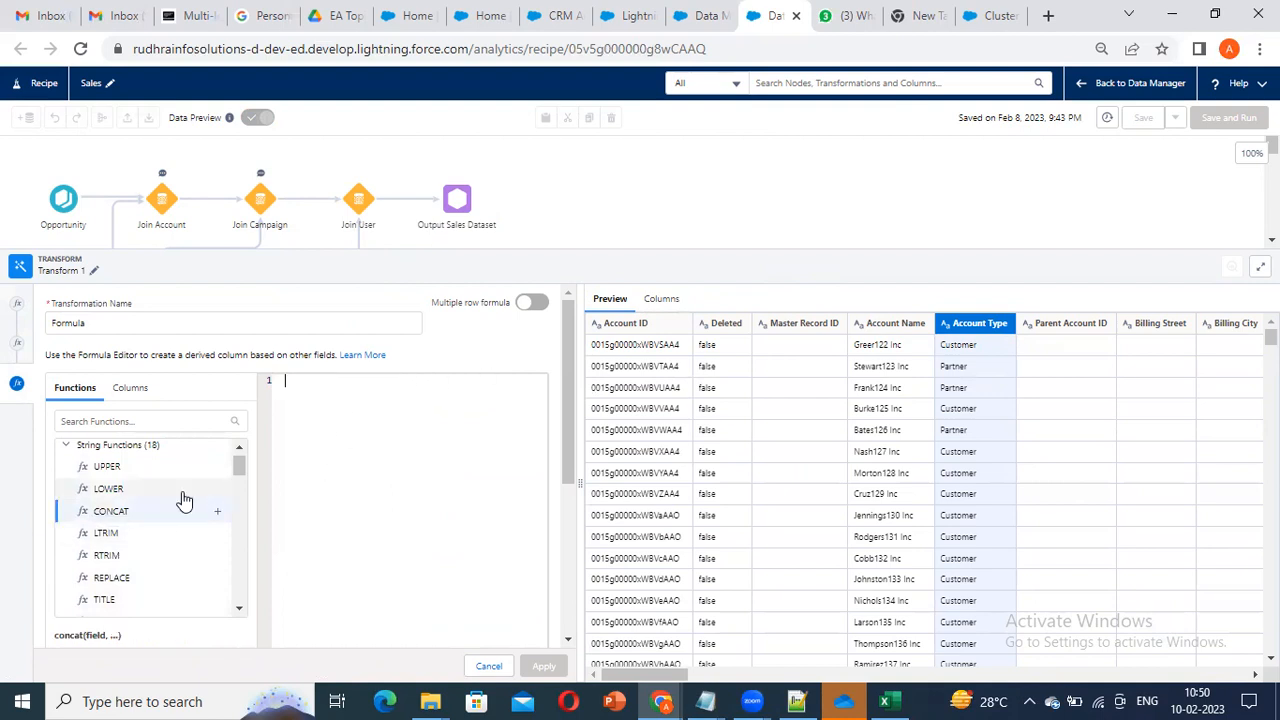
pyautogui.click(226, 510)
pyautogui.click(217, 511)
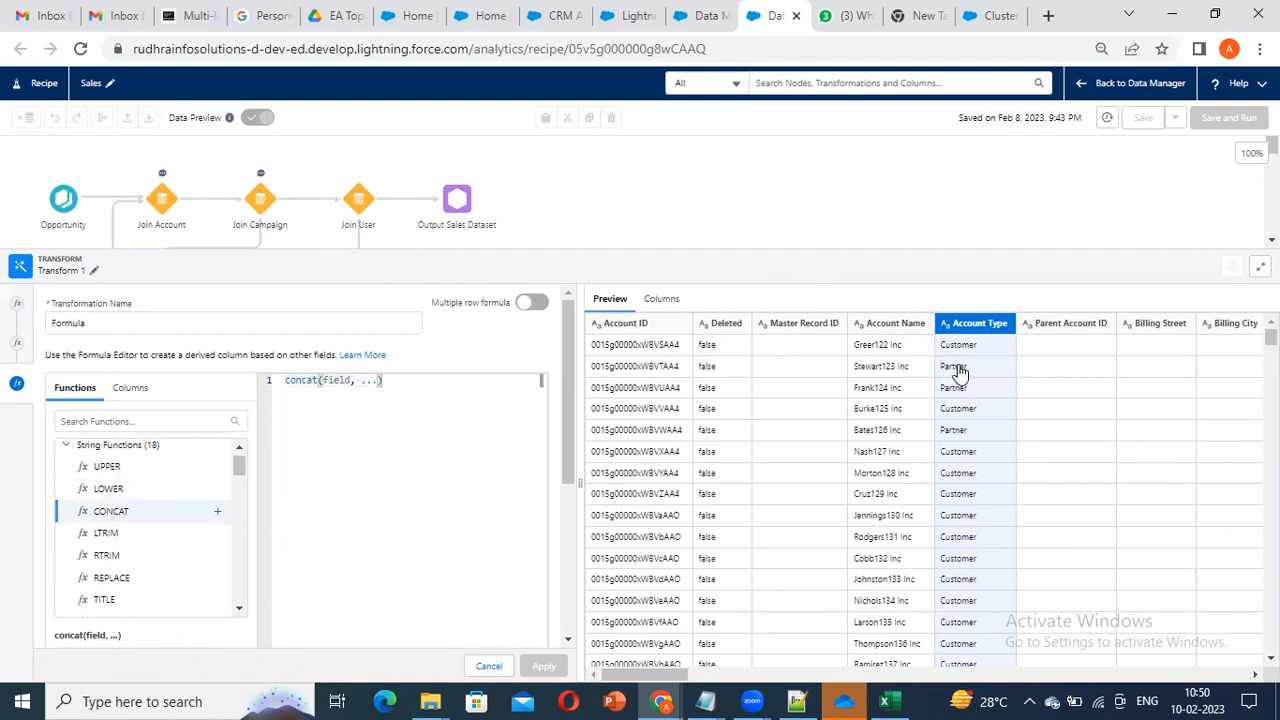
pyautogui.doubleClick(334, 381)
pyautogui.press('BackSpace')
# Step: Complete the formula as concat(Name, Type) using the Account Name and Account Type columns found with "accoun"
pyautogui.click(129, 388)
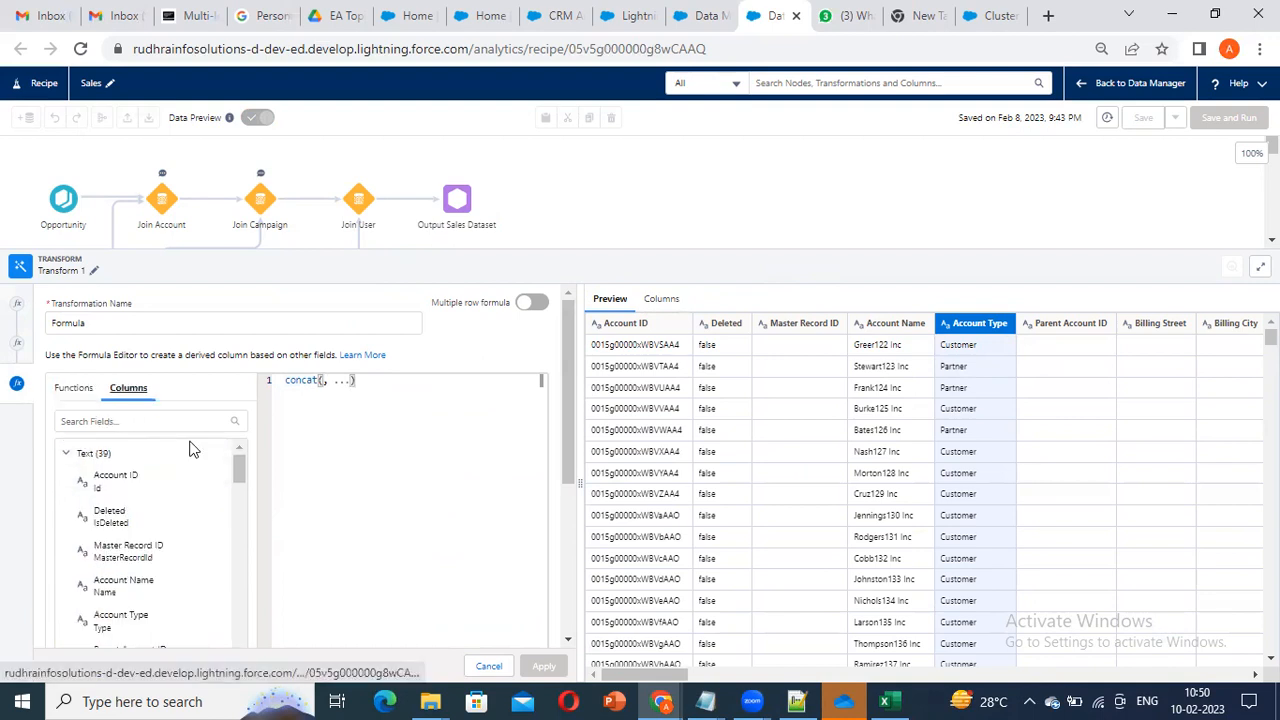
pyautogui.scroll(-3, 155, 570)
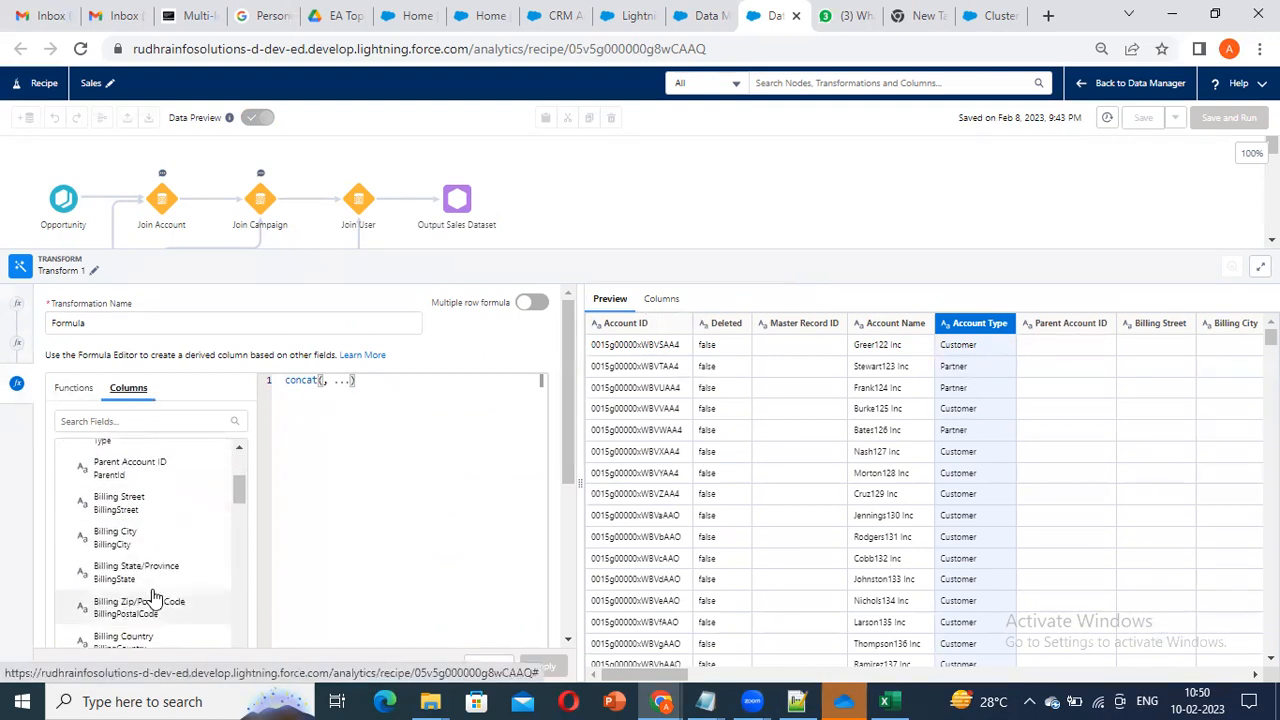
pyautogui.scroll(-4, 134, 480)
pyautogui.click(135, 420)
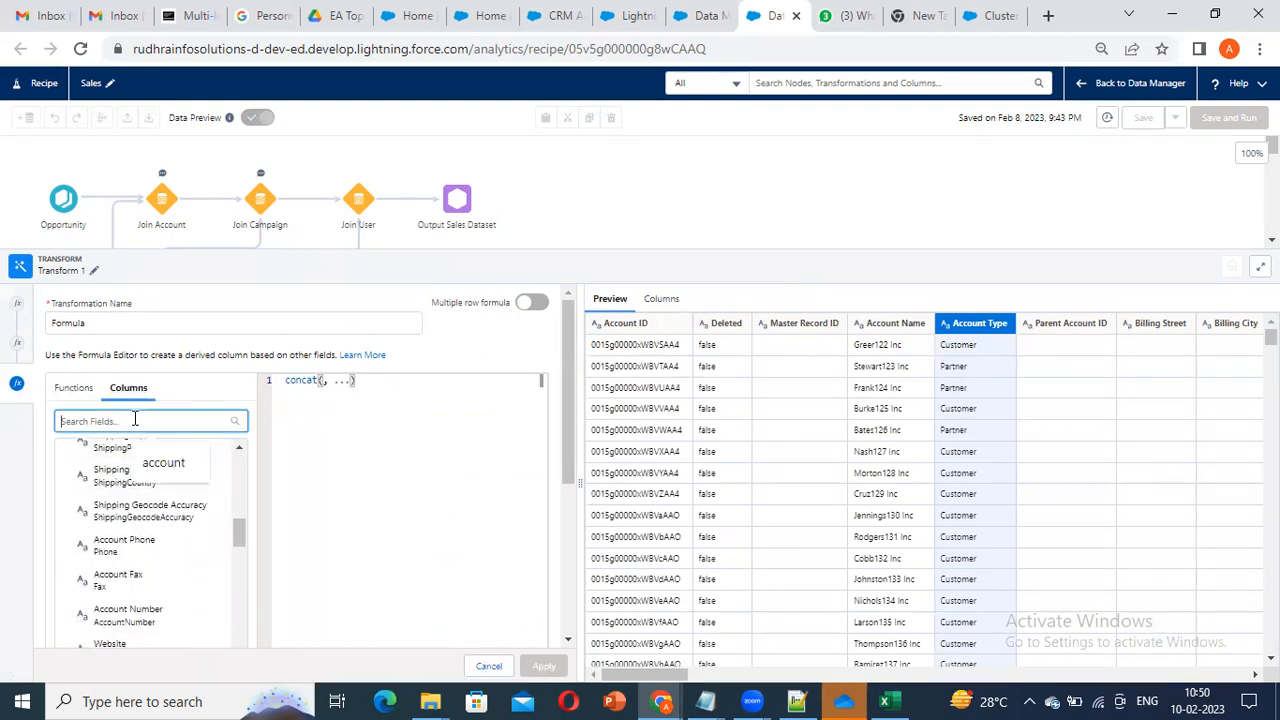
pyautogui.write('accoun')
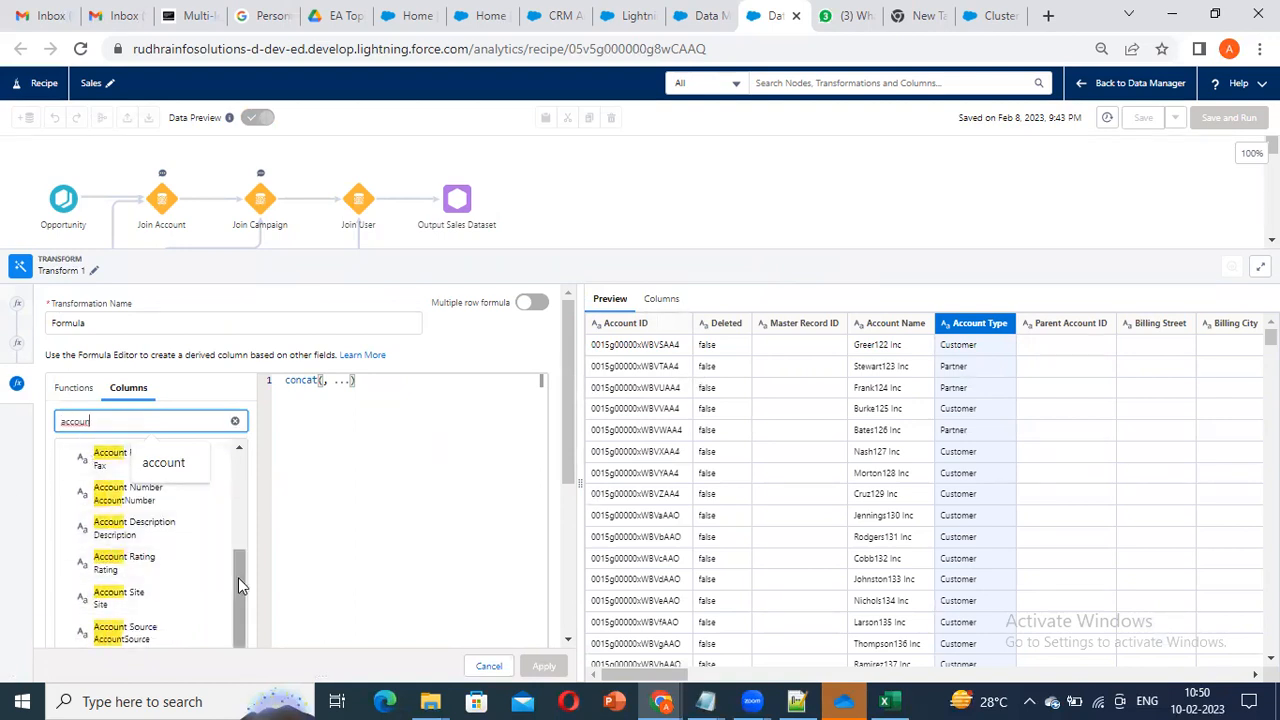
pyautogui.moveTo(238, 577); pyautogui.dragTo(247, 462)
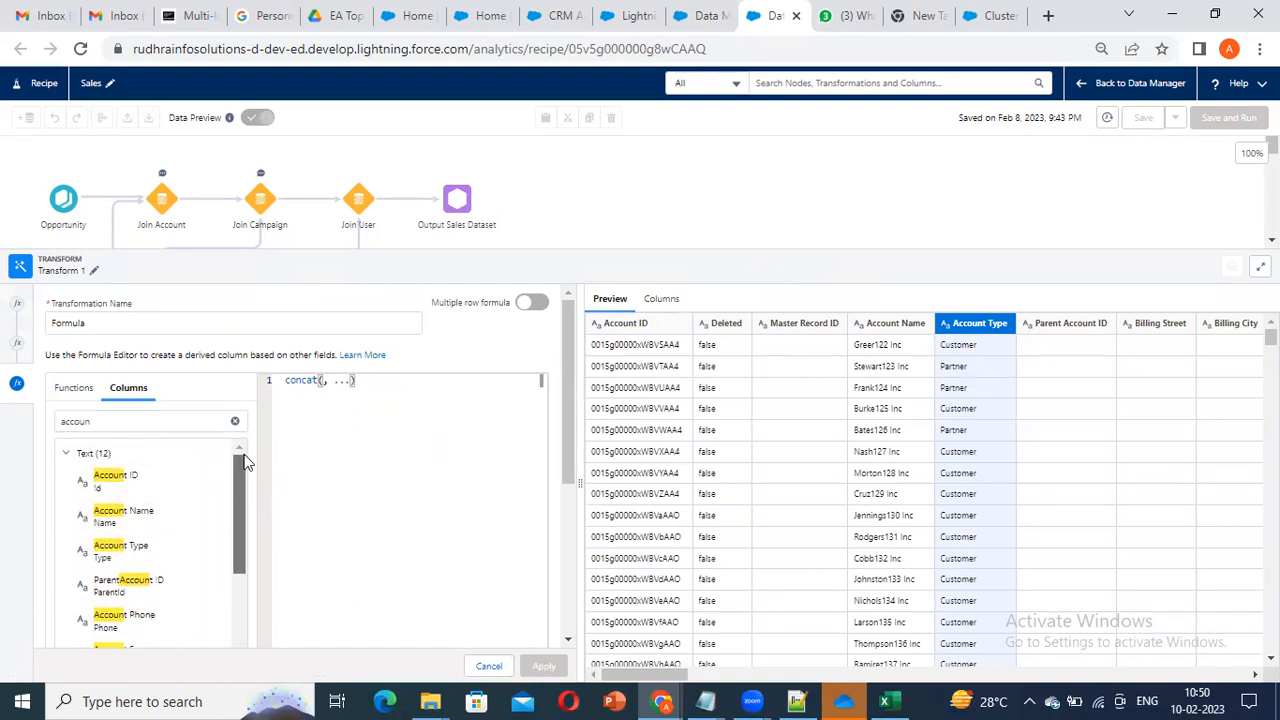
pyautogui.click(217, 517)
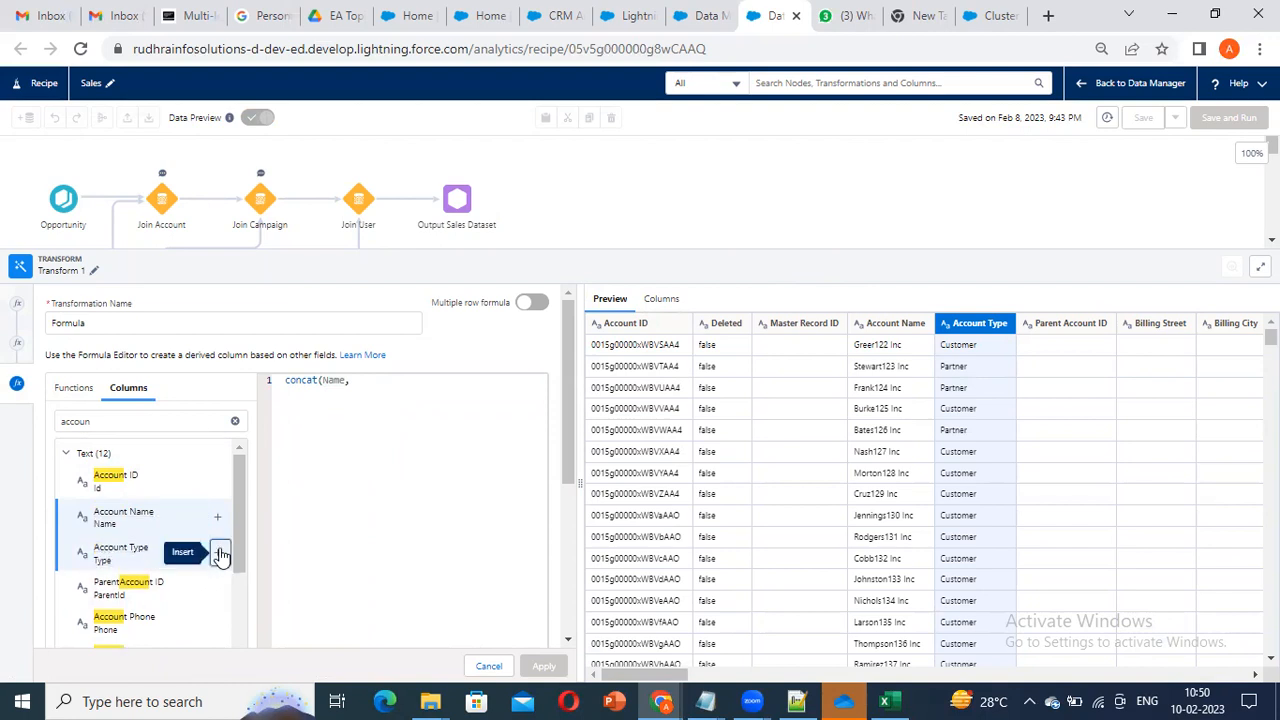
pyautogui.click(217, 552)
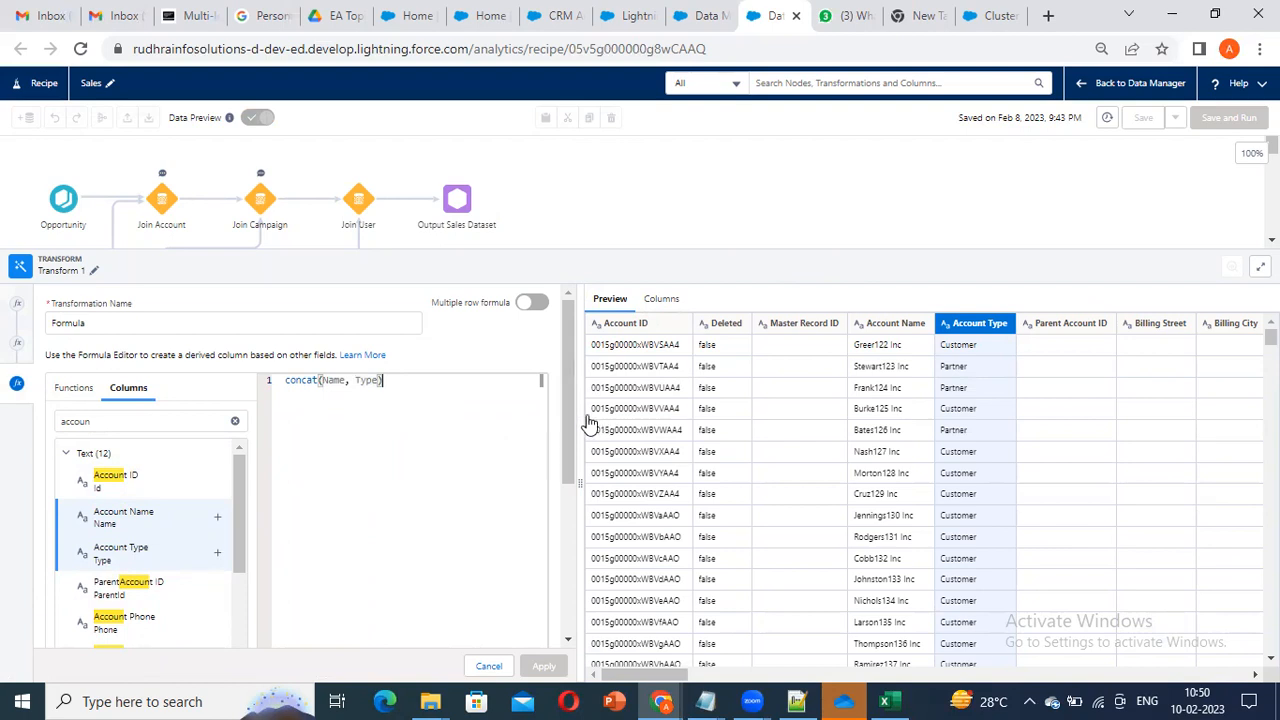
# Step: Set the CONCAT formula's output type to Text, leave the default value empty, and apply the transformation
pyautogui.scroll(-3, 570, 409)
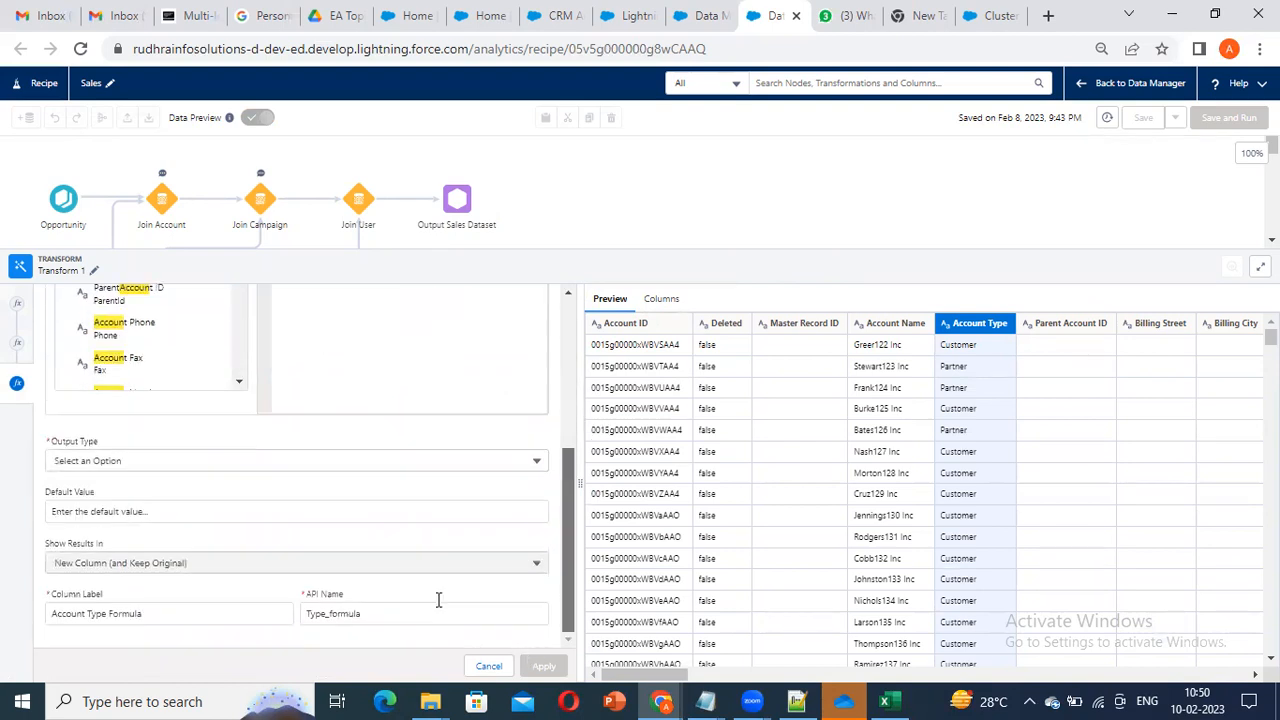
pyautogui.click(115, 464)
pyautogui.click(137, 500)
pyautogui.click(135, 511)
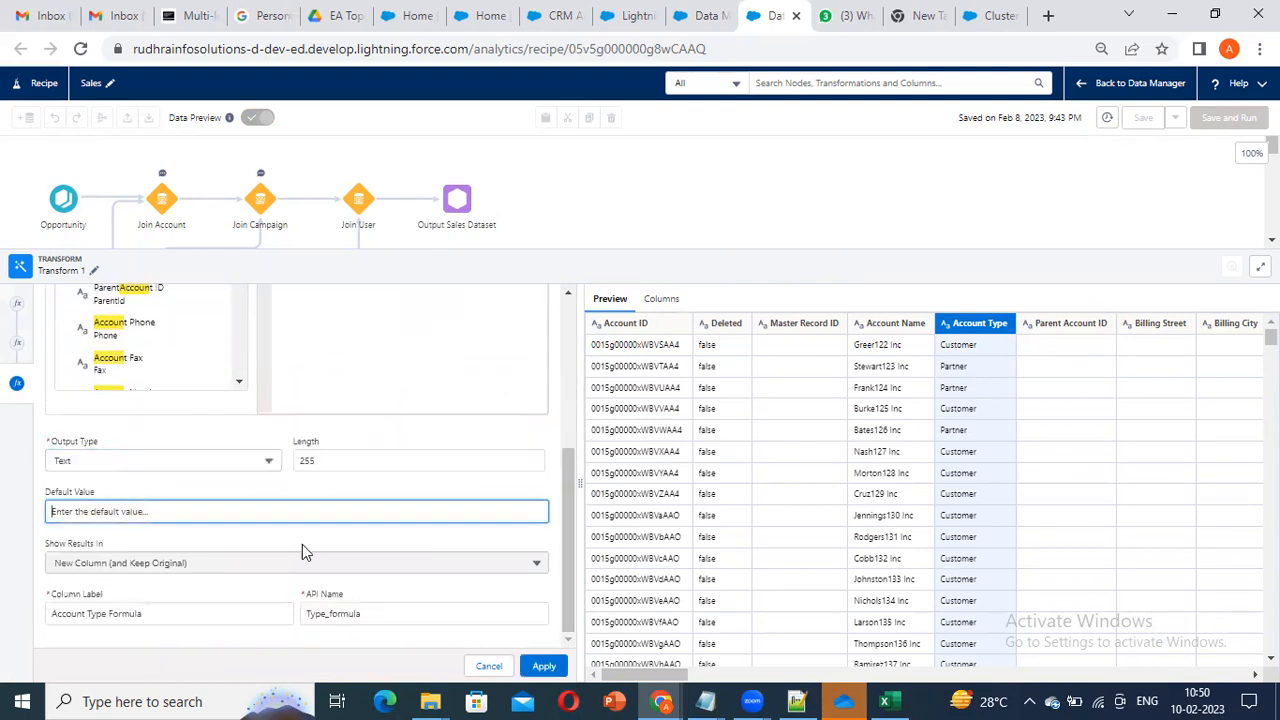
pyautogui.click(544, 666)
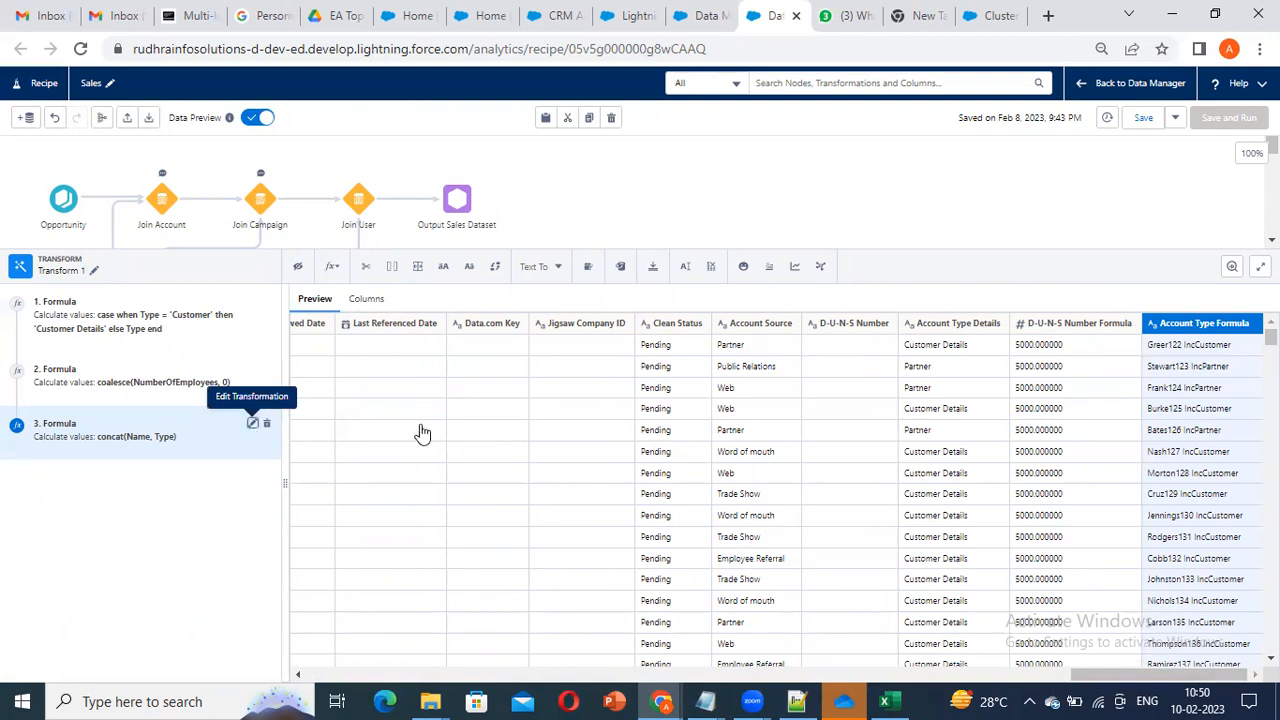
# Step: Apply a ' ' separator between Name and Type in the CONCAT formula, and replace it with '-' to give concat(Name, '-', Type)
pyautogui.click(350, 384)
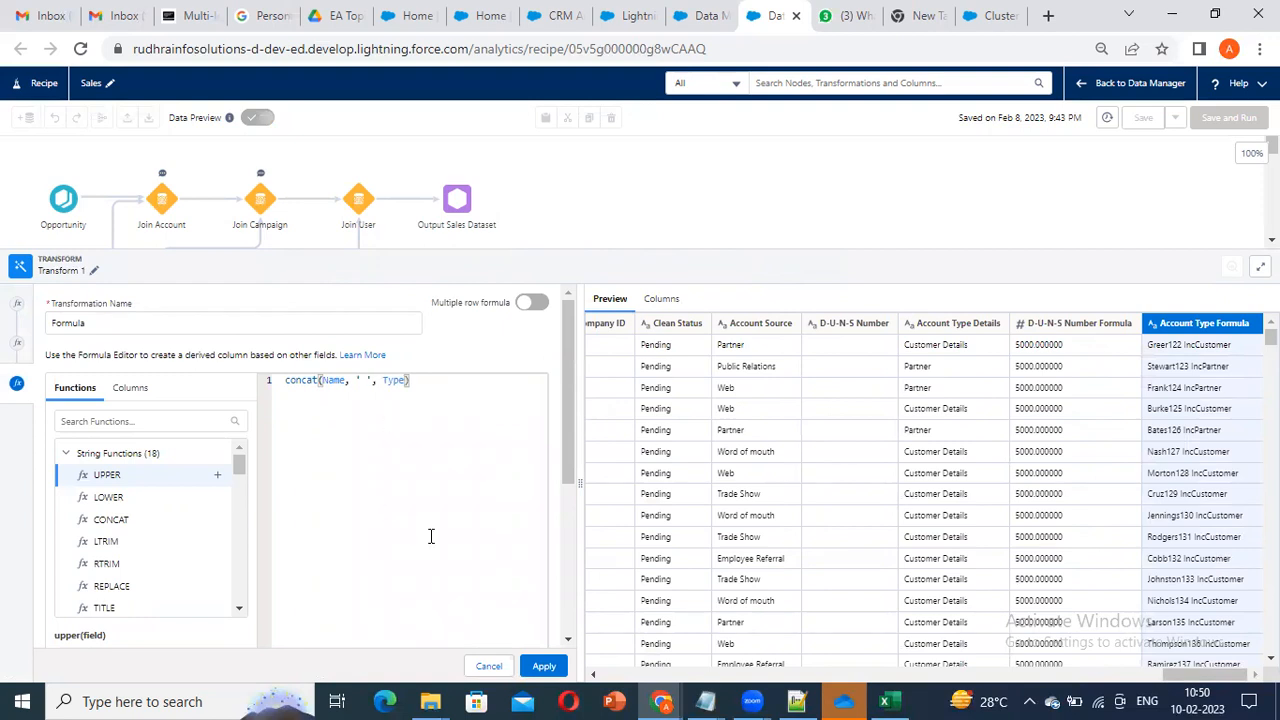
pyautogui.click(545, 666)
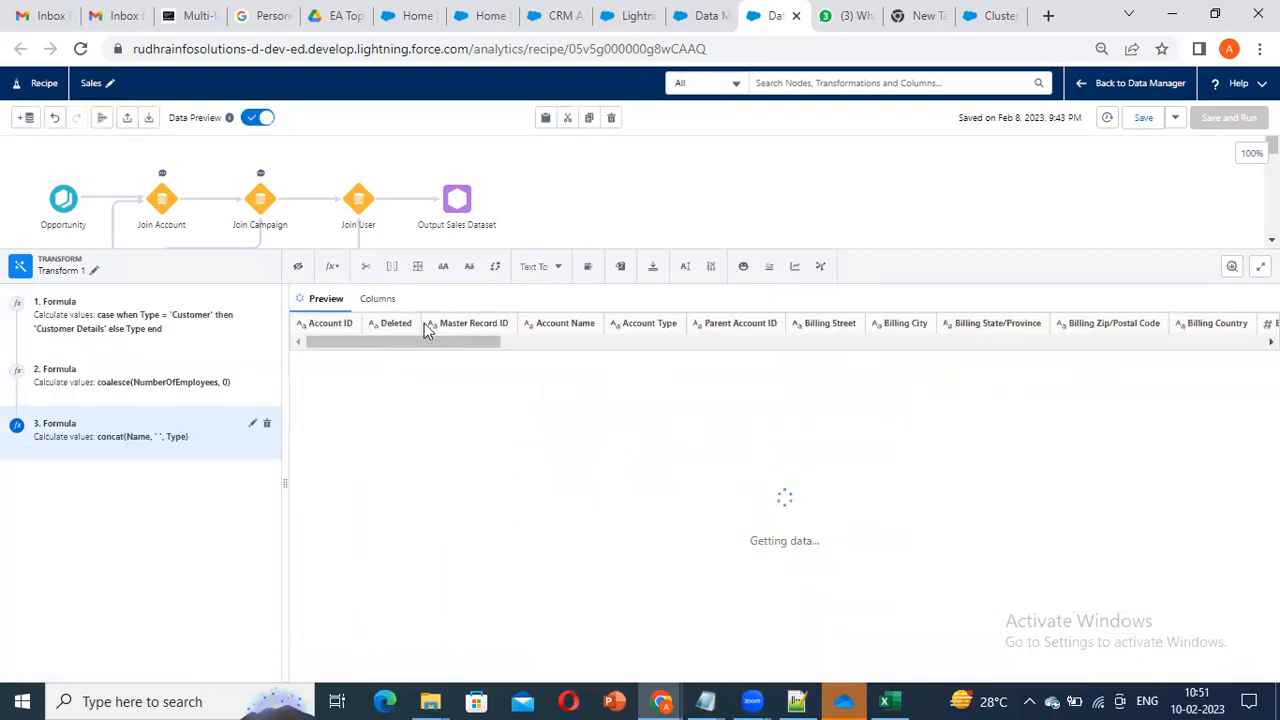
pyautogui.click(259, 425)
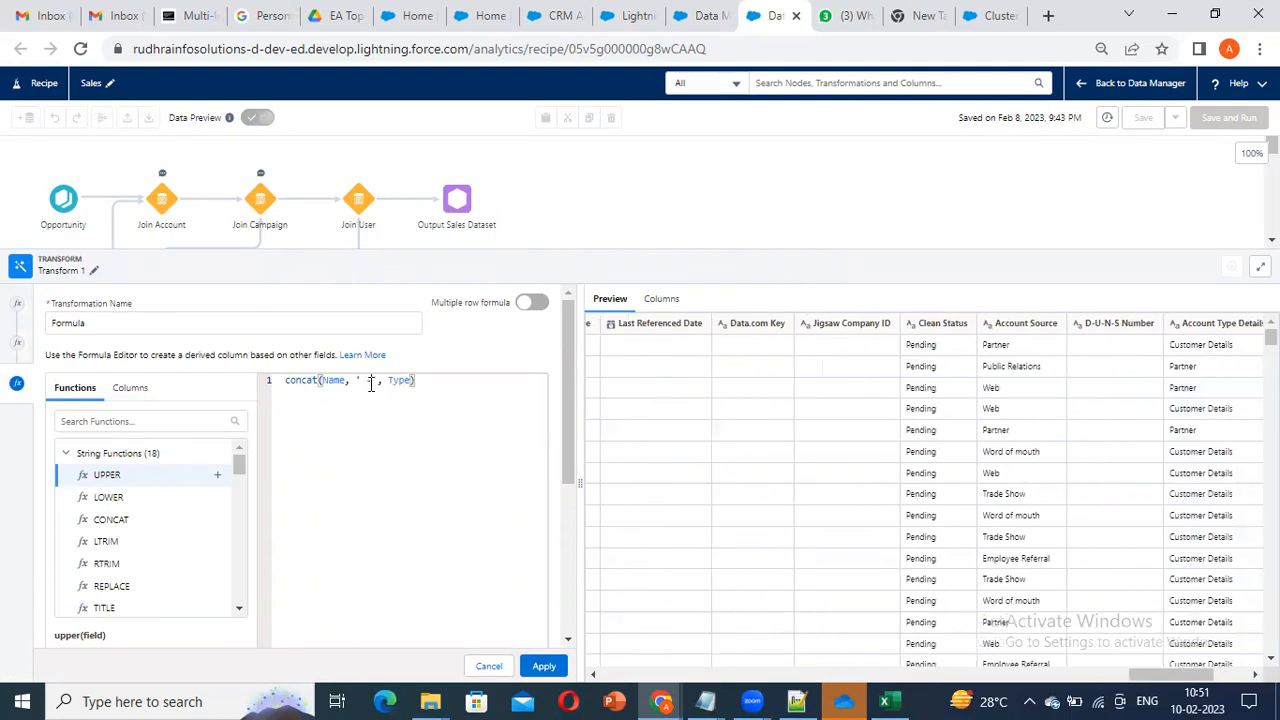
pyautogui.click(544, 666)
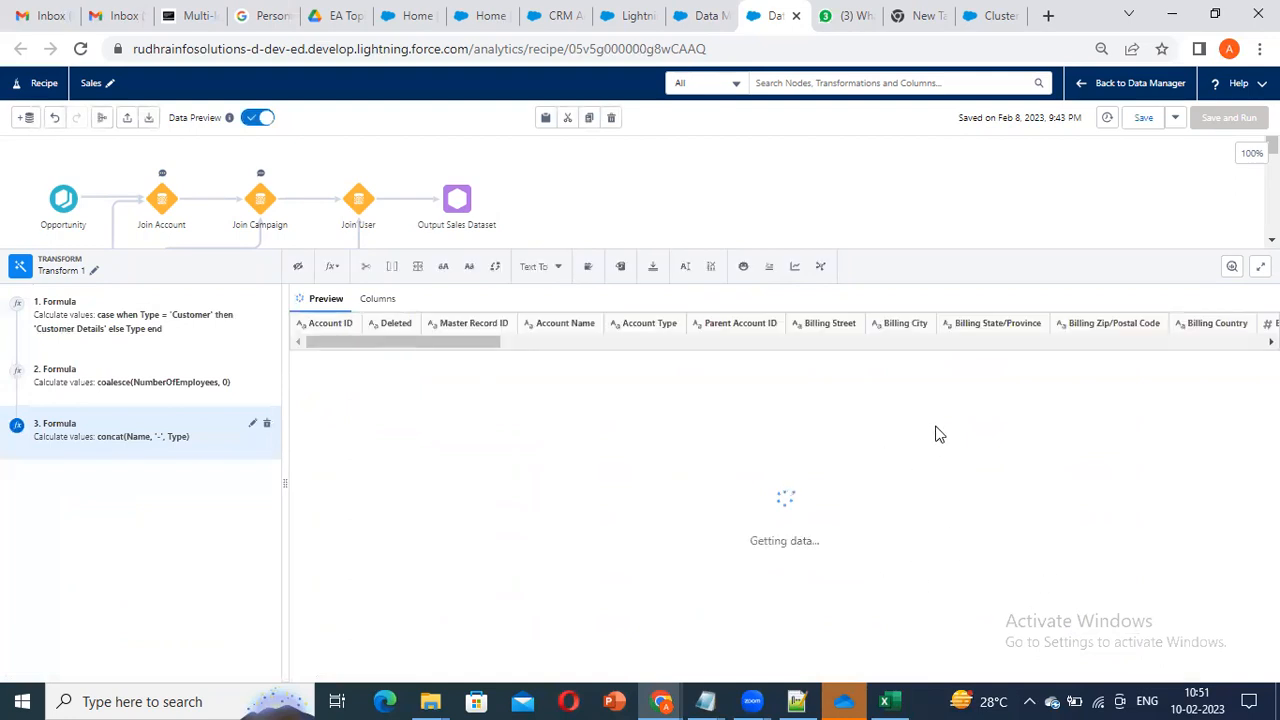
# Step: Check the Account Type Formula values down the preview rows
pyautogui.hscroll(5, 866, 497)
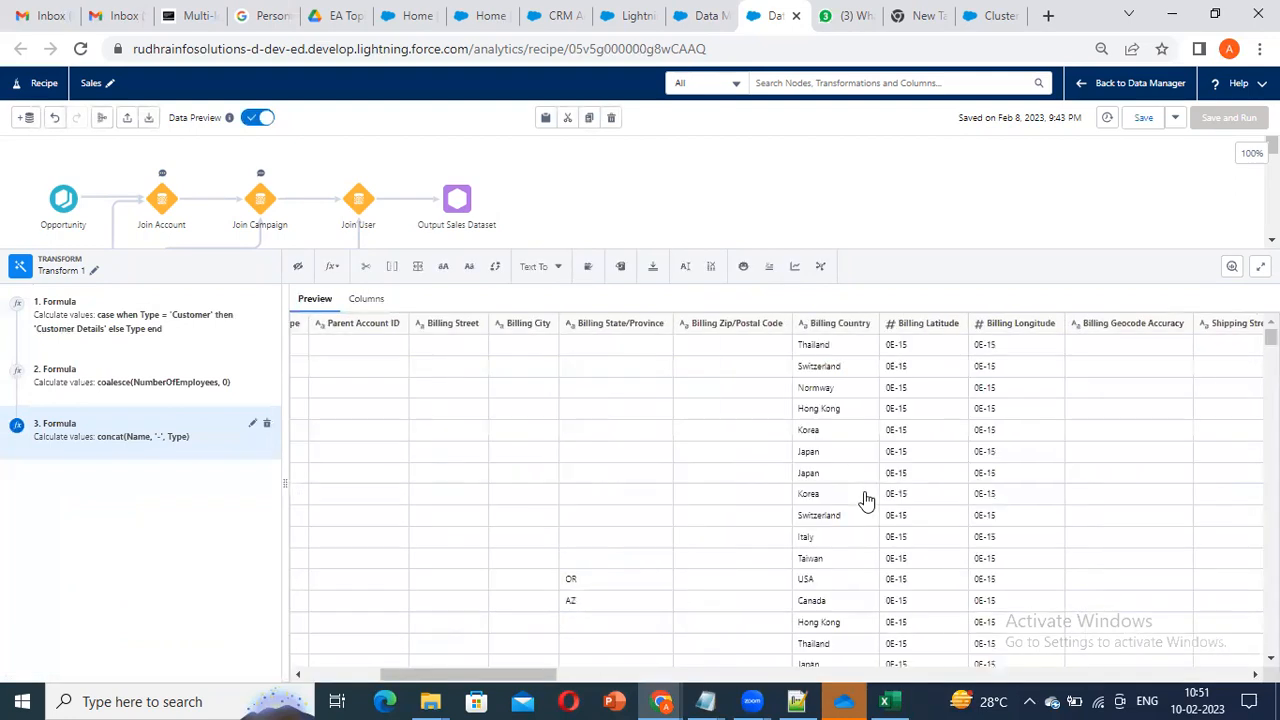
pyautogui.moveTo(528, 695); pyautogui.dragTo(1070, 660)
pyautogui.scroll(-1, 1200, 400)
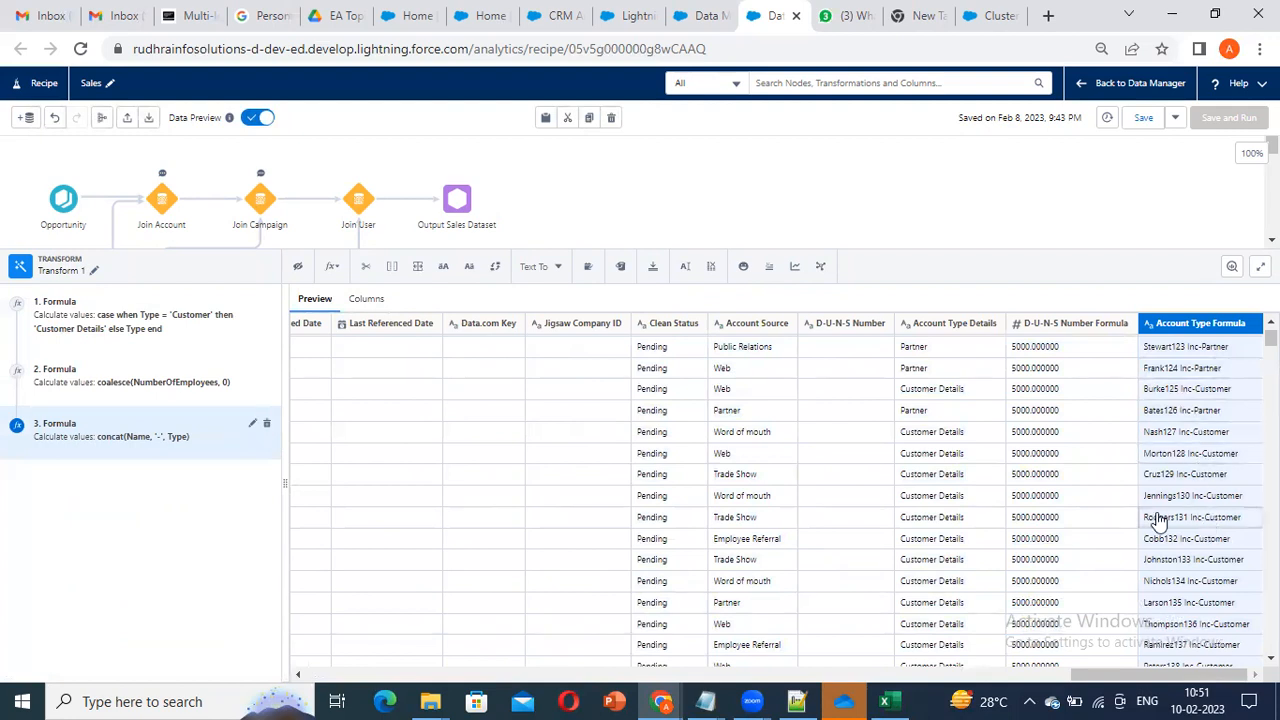
pyautogui.scroll(-3, 1157, 520)
pyautogui.scroll(4, 1157, 515)
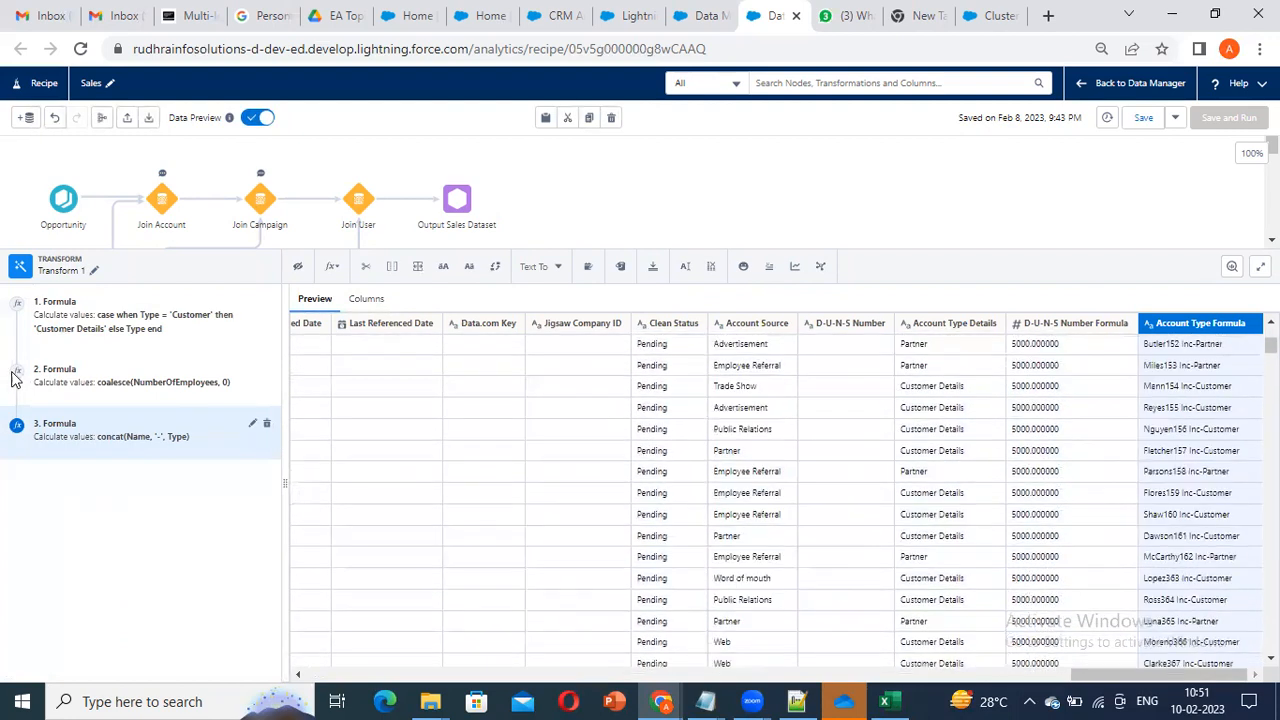
# Step: Return to the first preview columns and start another custom formula transformation following the CONCAT formula
pyautogui.moveTo(1087, 676); pyautogui.dragTo(3, 664)
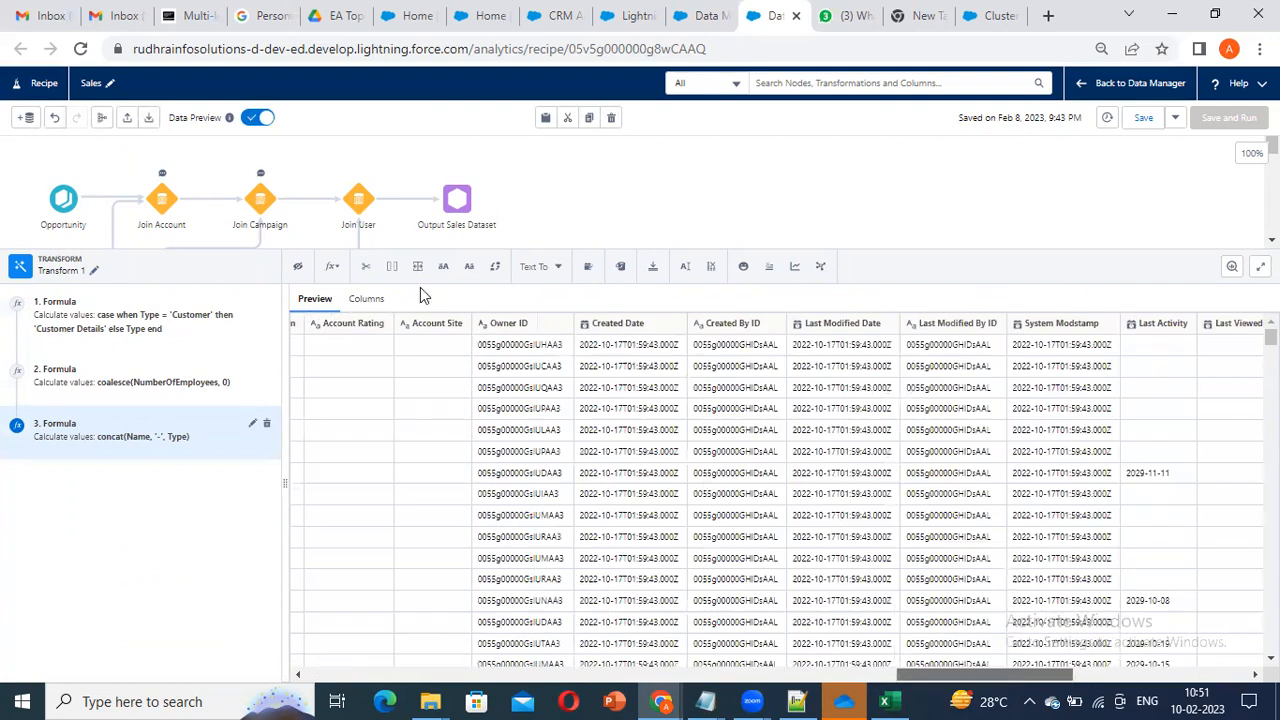
pyautogui.click(332, 266)
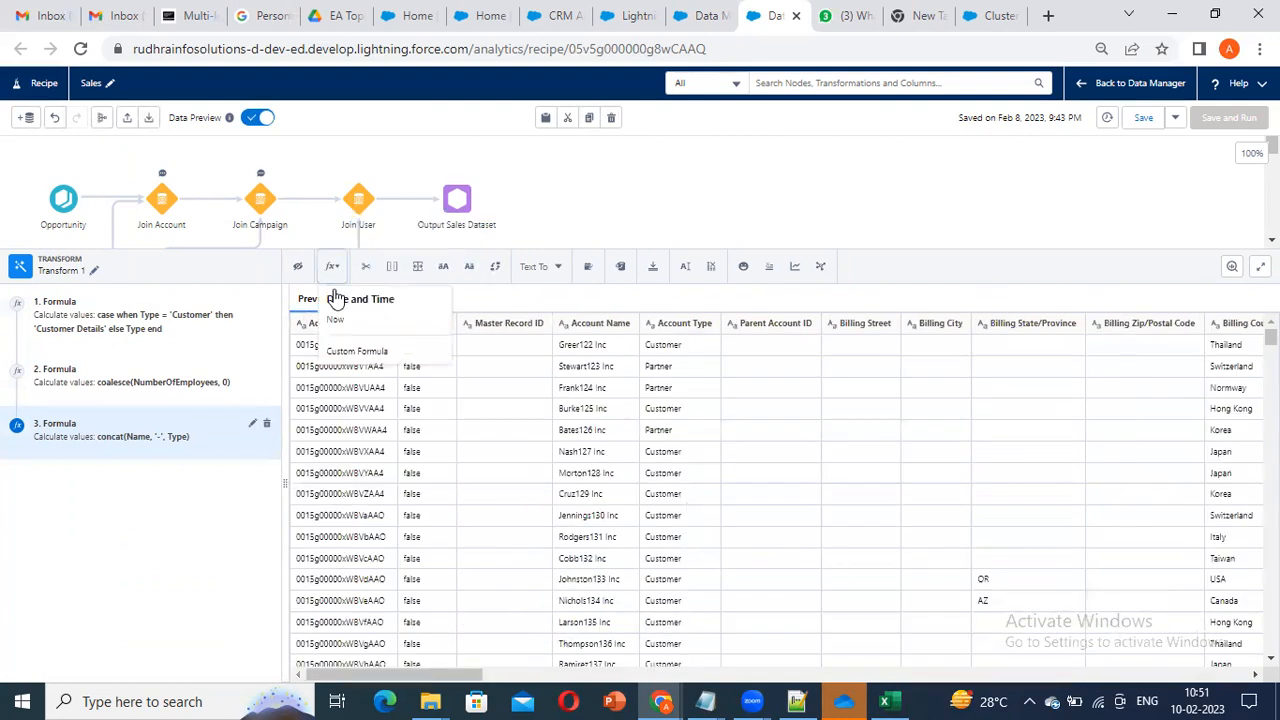
pyautogui.click(355, 355)
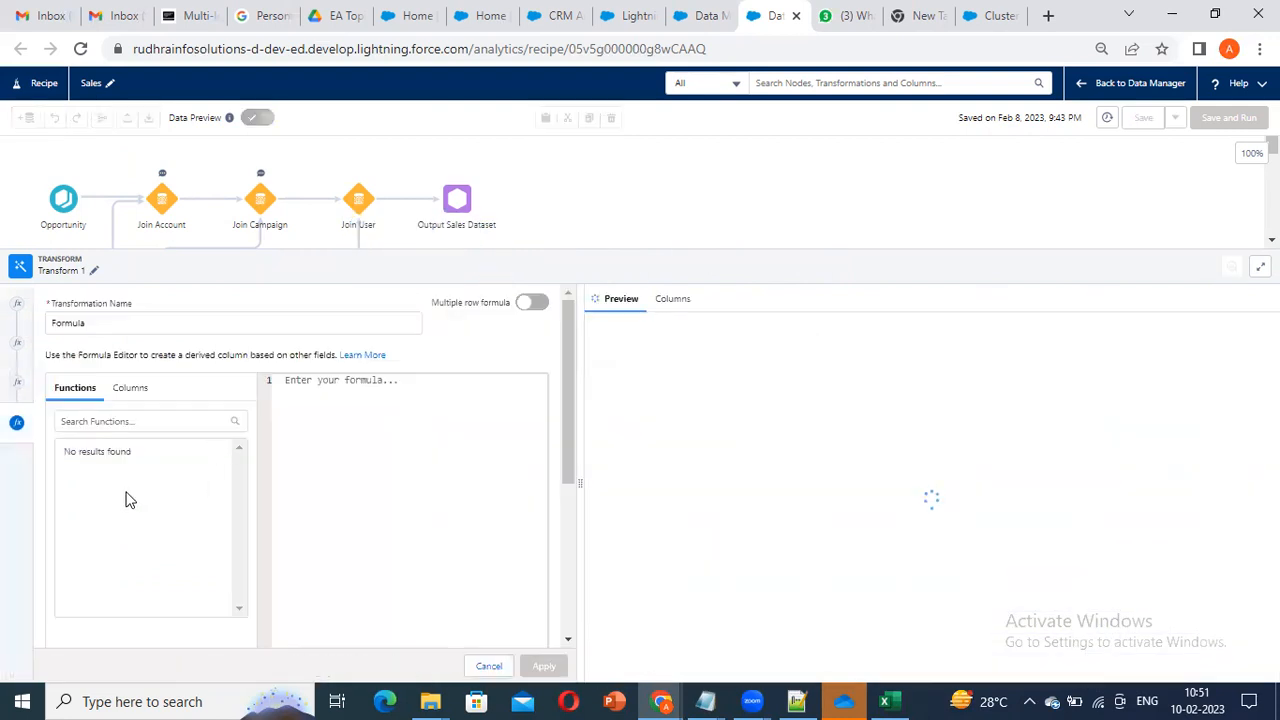
# Step: Examine the available numeric functions and the start of the date and time functions
pyautogui.scroll(-5, 181, 513)
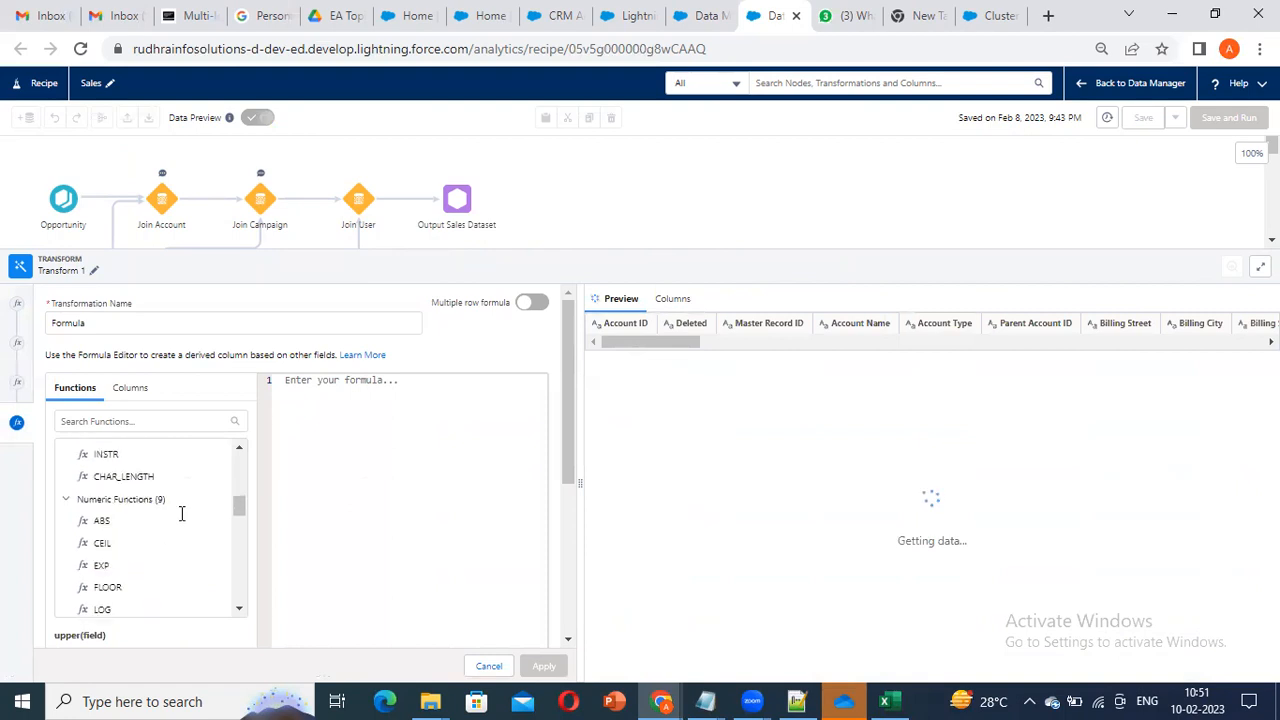
pyautogui.scroll(1, 108, 542)
pyautogui.scroll(-2, 118, 548)
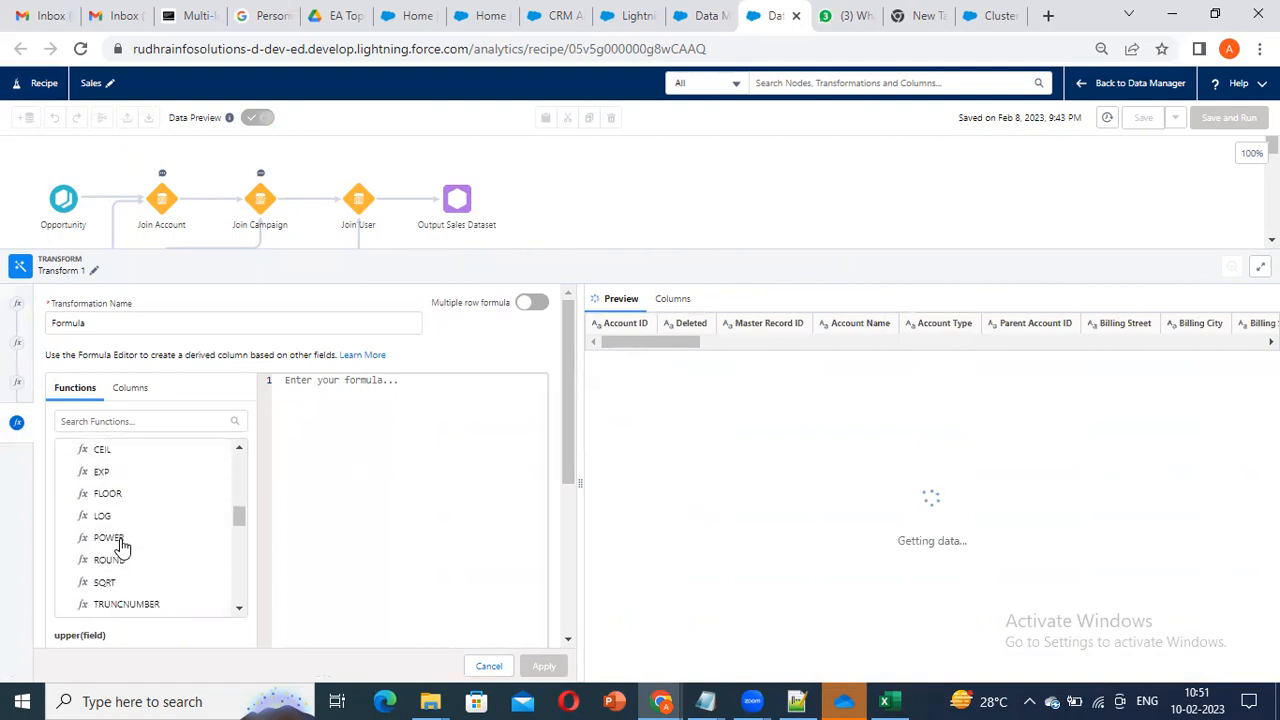
pyautogui.scroll(-1, 149, 589)
pyautogui.scroll(2, 129, 549)
pyautogui.scroll(-1, 151, 591)
pyautogui.scroll(-1, 135, 566)
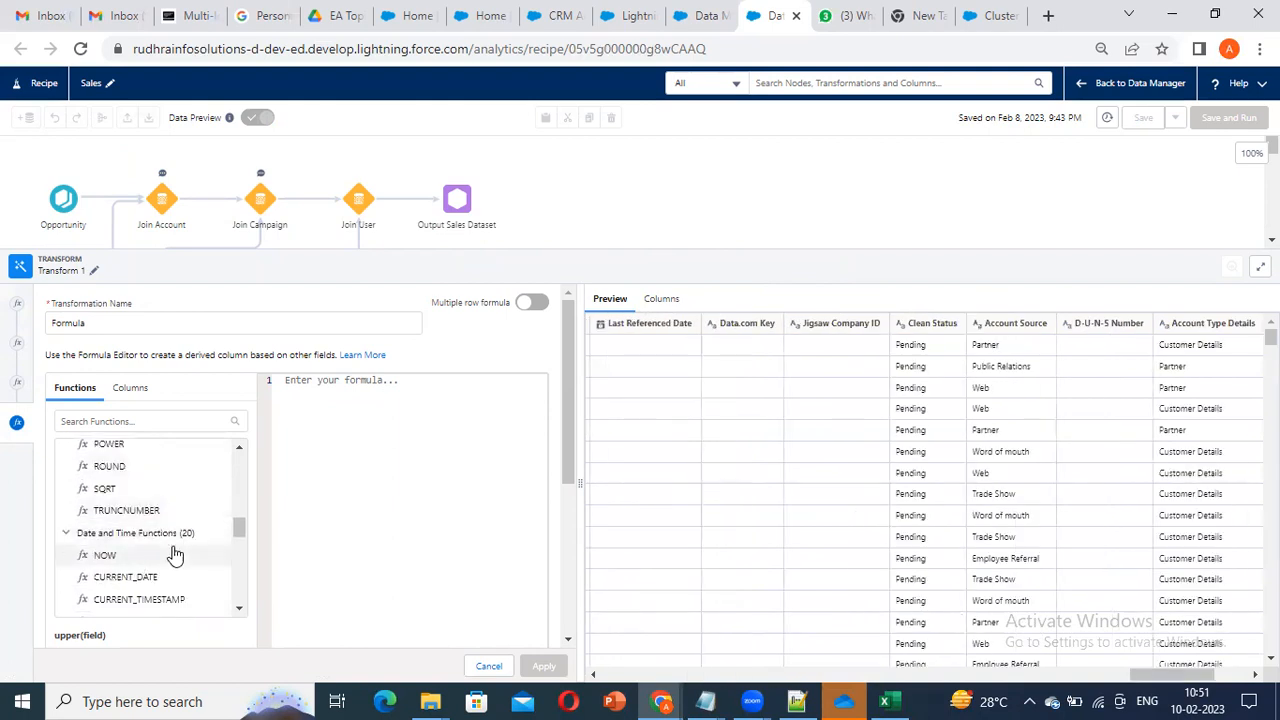
pyautogui.scroll(1, 172, 553)
pyautogui.scroll(1, 171, 551)
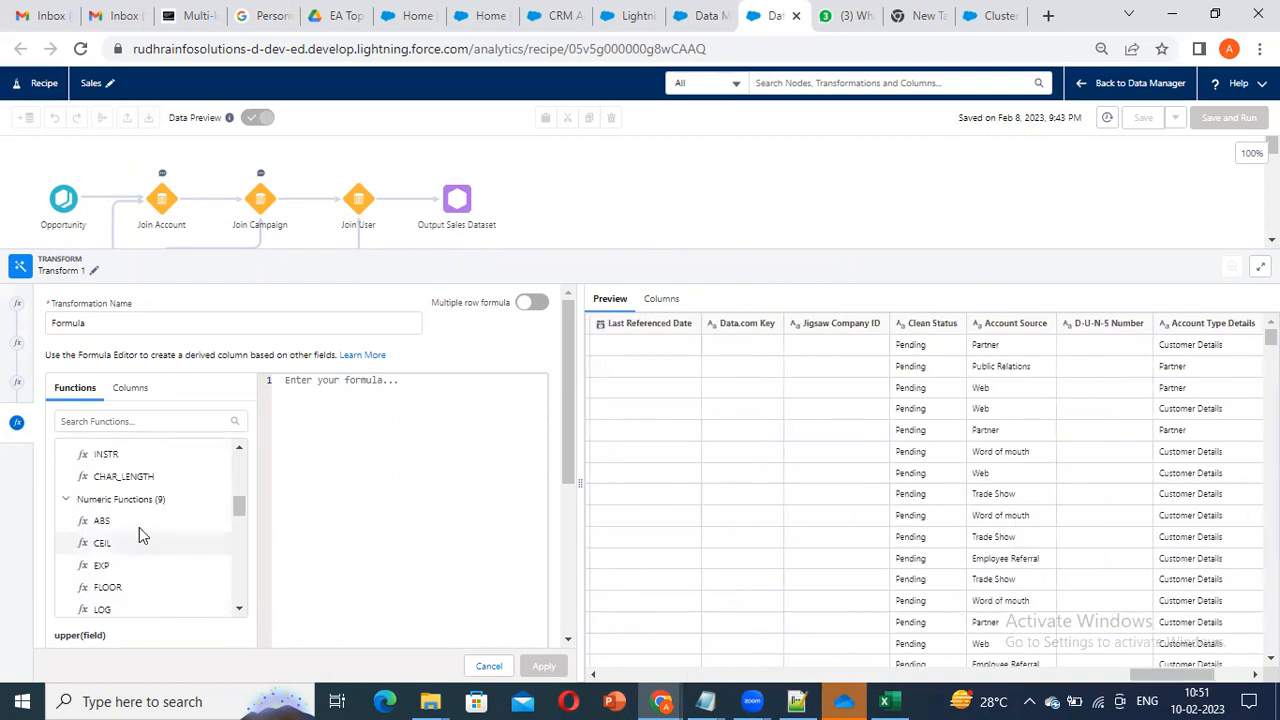
# Step: Examine the numeric functions from ABS to TRUNCNUMBER, and the Employees and Annual Revenue columns in the preview
pyautogui.scroll(-1, 115, 546)
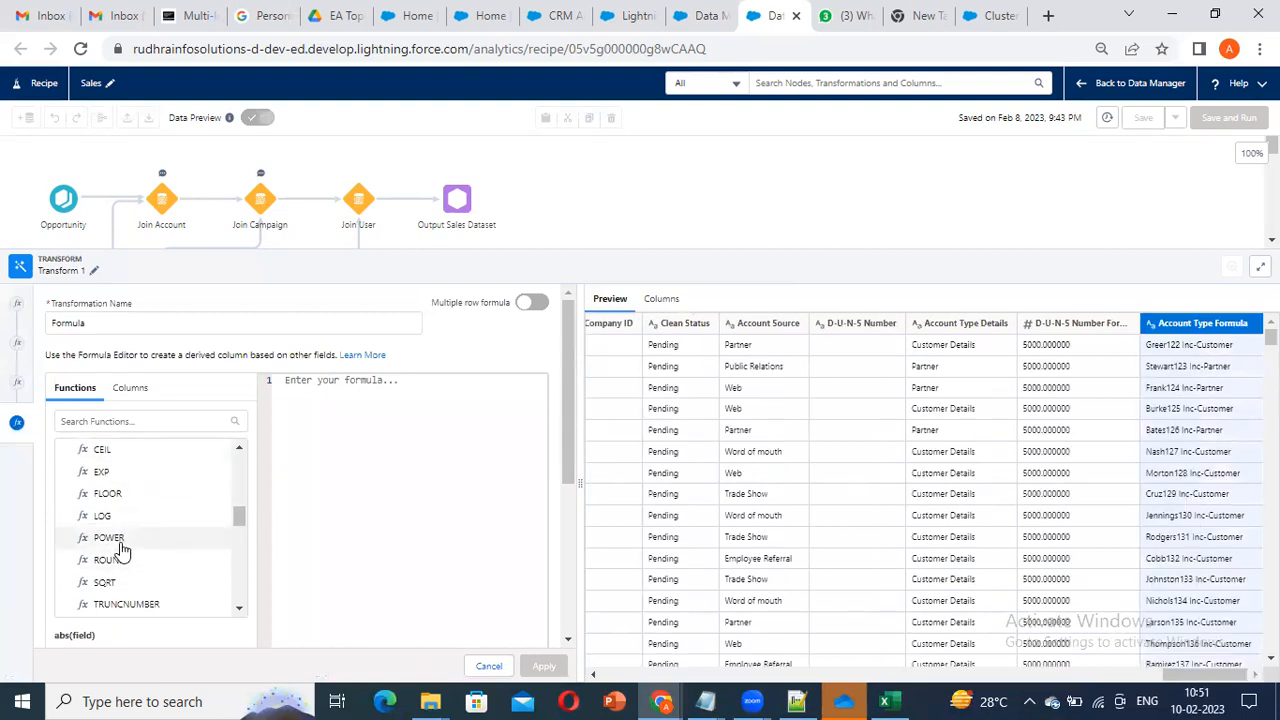
pyautogui.scroll(1, 128, 505)
pyautogui.scroll(-1, 155, 518)
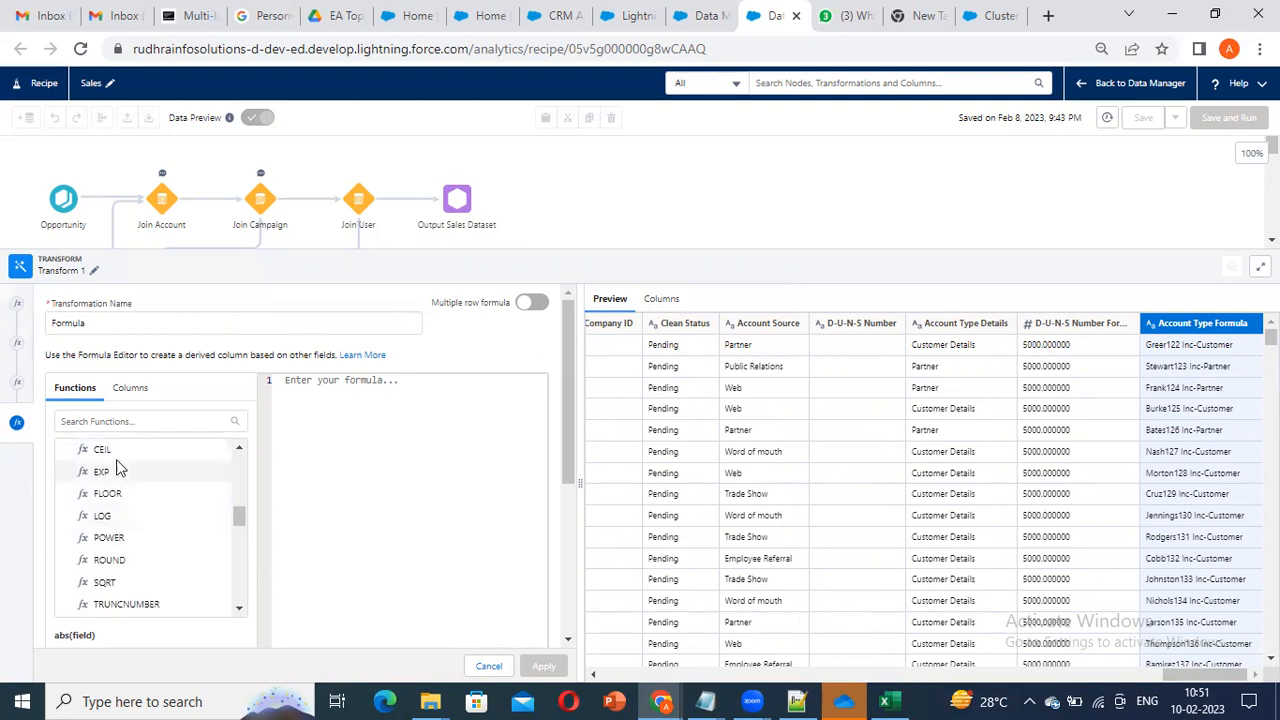
pyautogui.scroll(1, 113, 485)
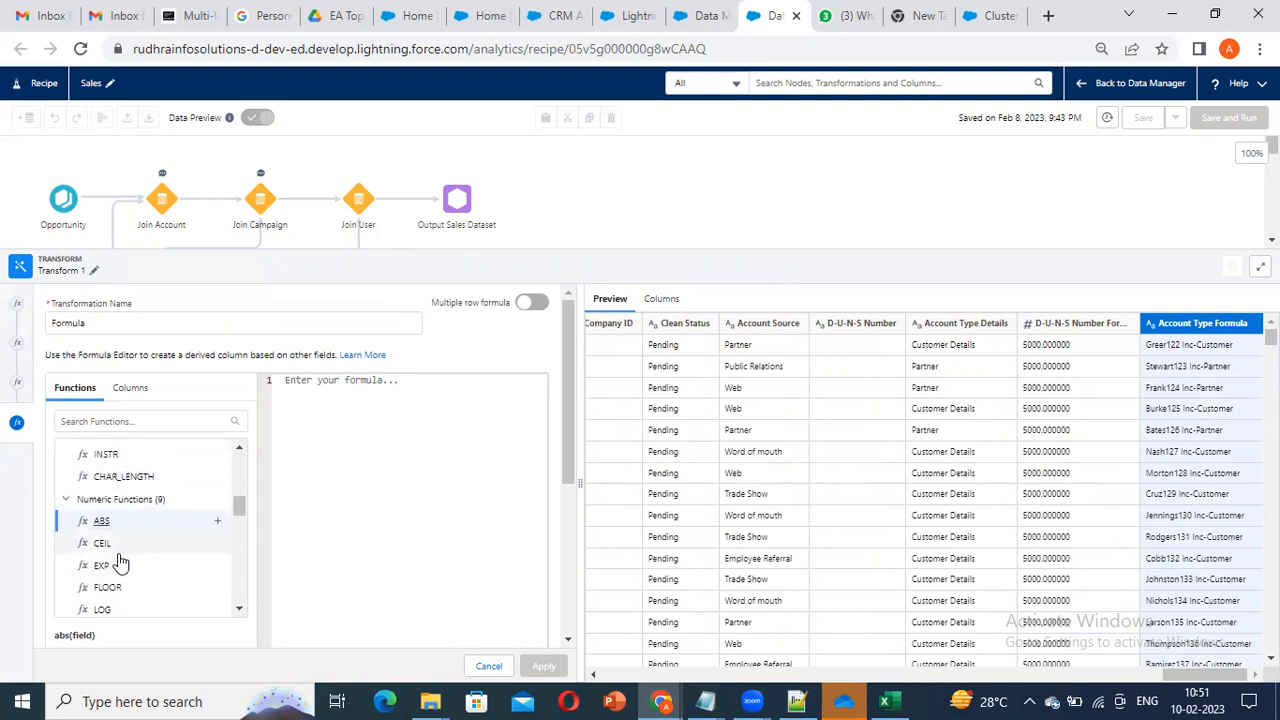
pyautogui.scroll(-1, 118, 570)
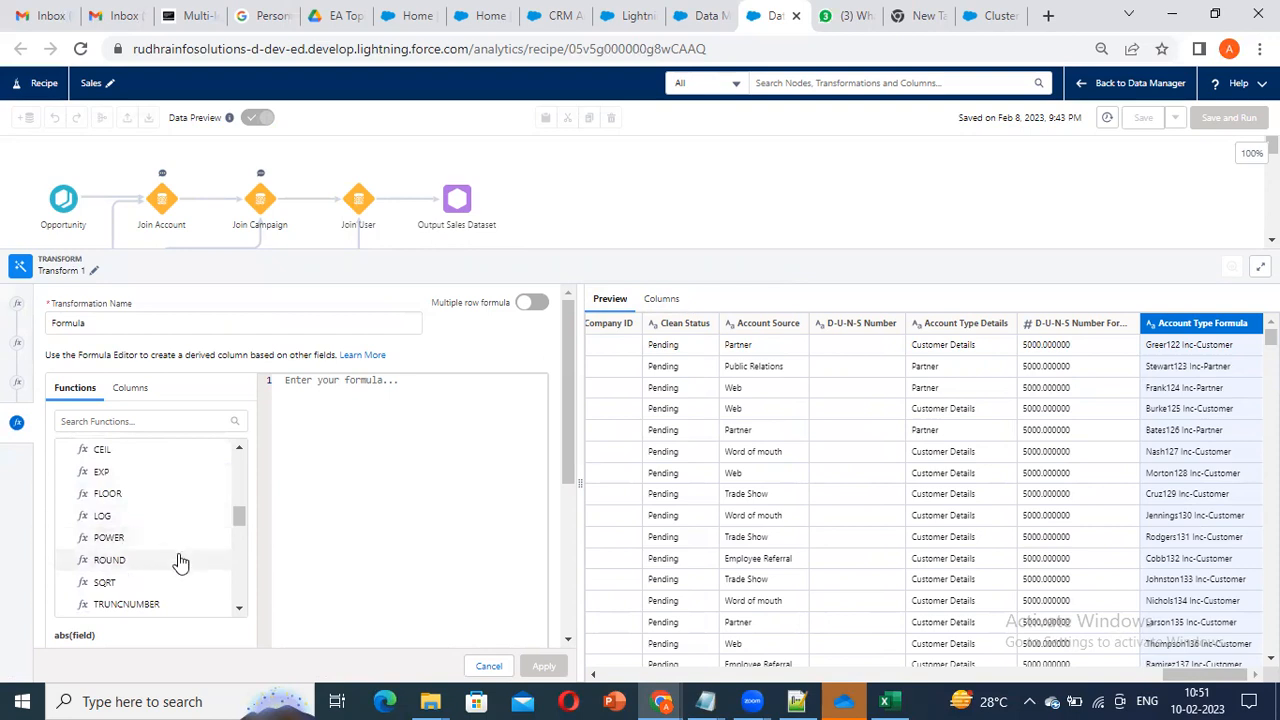
pyautogui.scroll(-1, 210, 601)
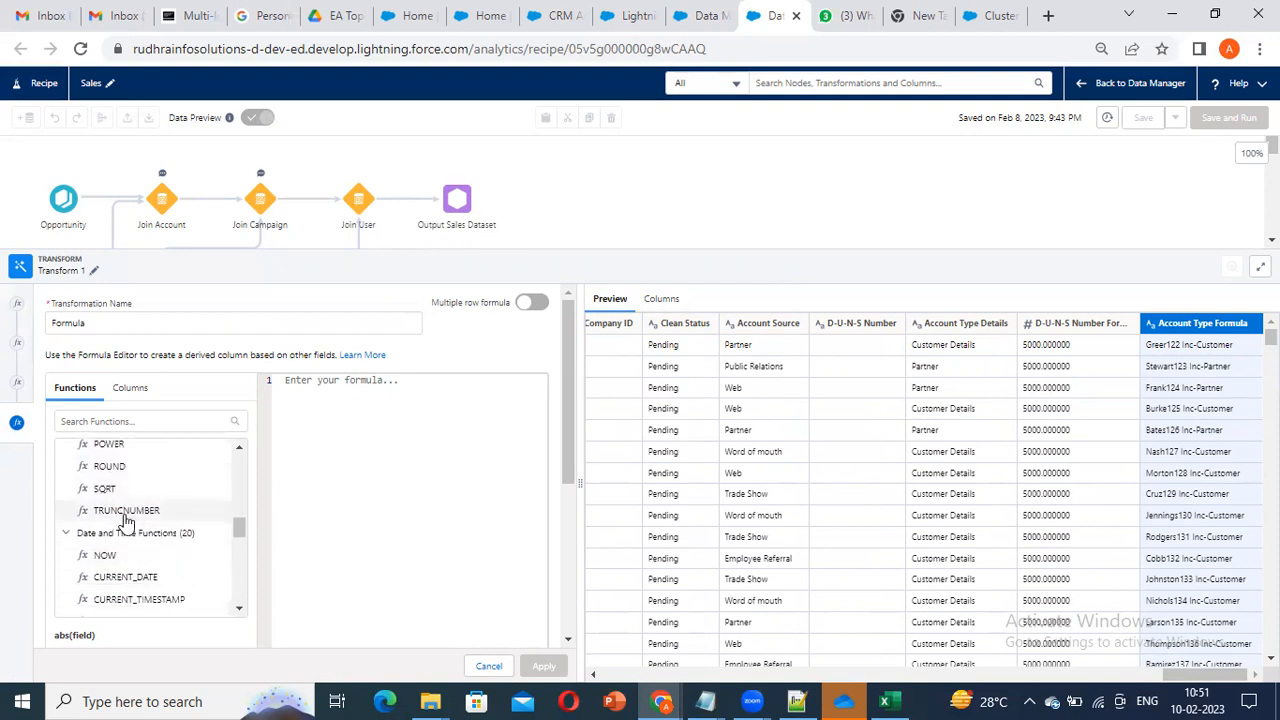
pyautogui.scroll(2, 200, 517)
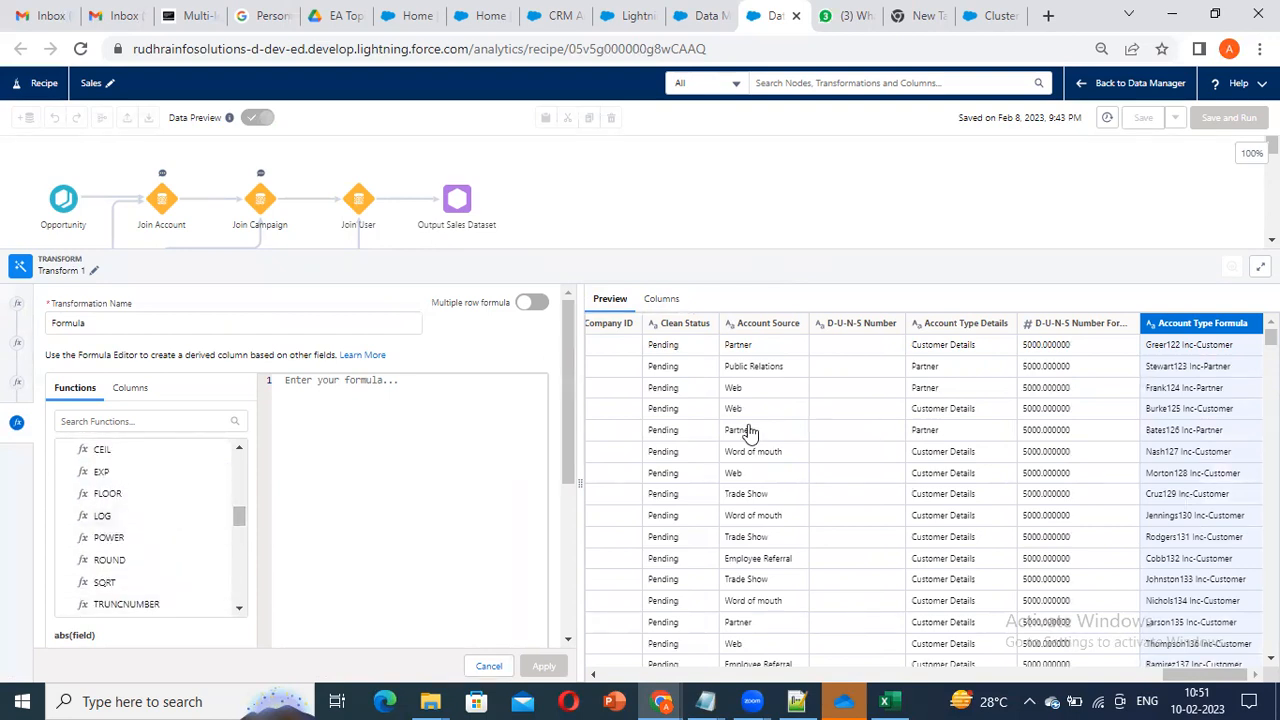
pyautogui.moveTo(1068, 683); pyautogui.dragTo(900, 678)
pyautogui.moveTo(1016, 680); pyautogui.dragTo(1006, 680)
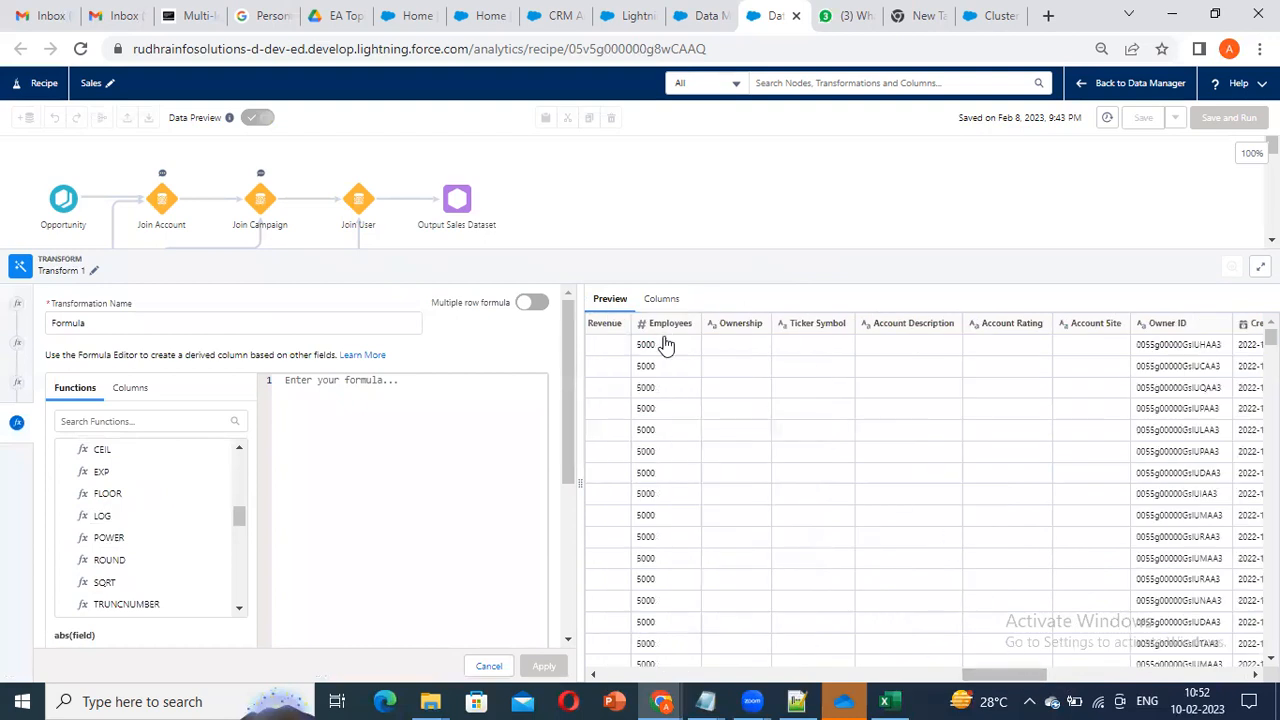
pyautogui.moveTo(1015, 678); pyautogui.dragTo(1252, 673)
pyautogui.moveTo(1174, 660); pyautogui.dragTo(979, 677)
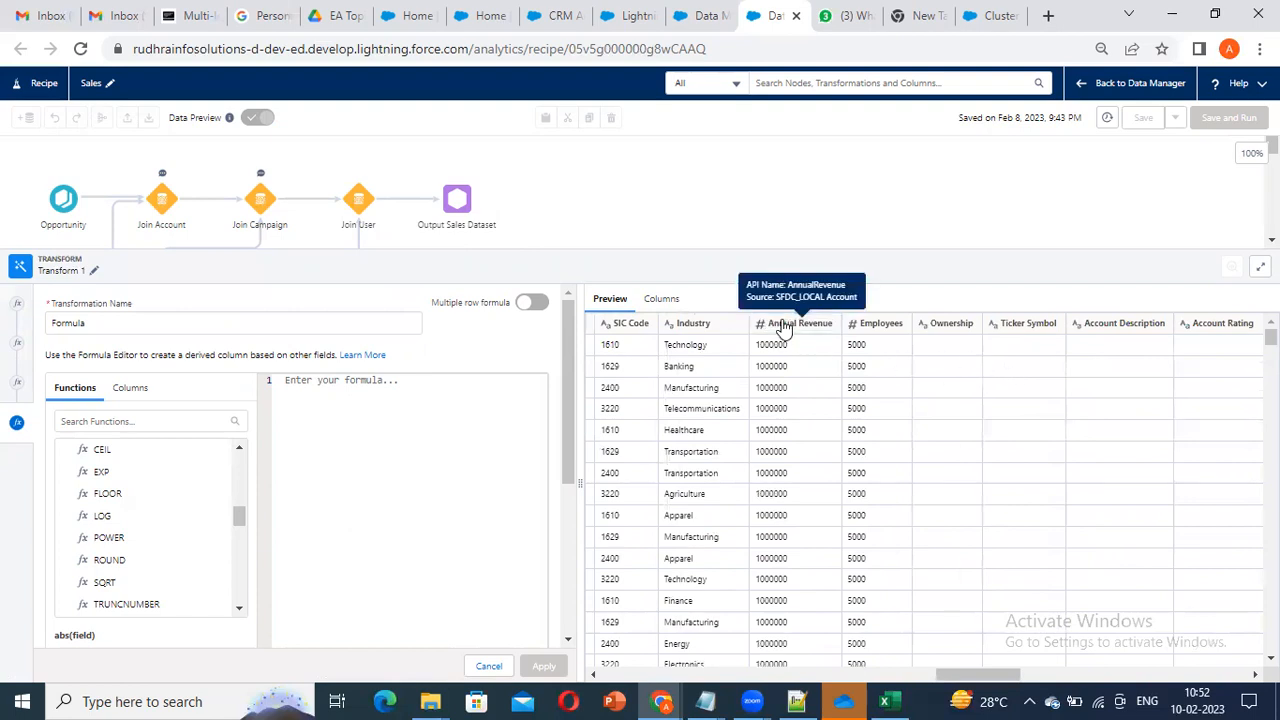
pyautogui.click(314, 417)
pyautogui.scroll(2, 123, 493)
pyautogui.click(218, 521)
pyautogui.doubleClick(320, 381)
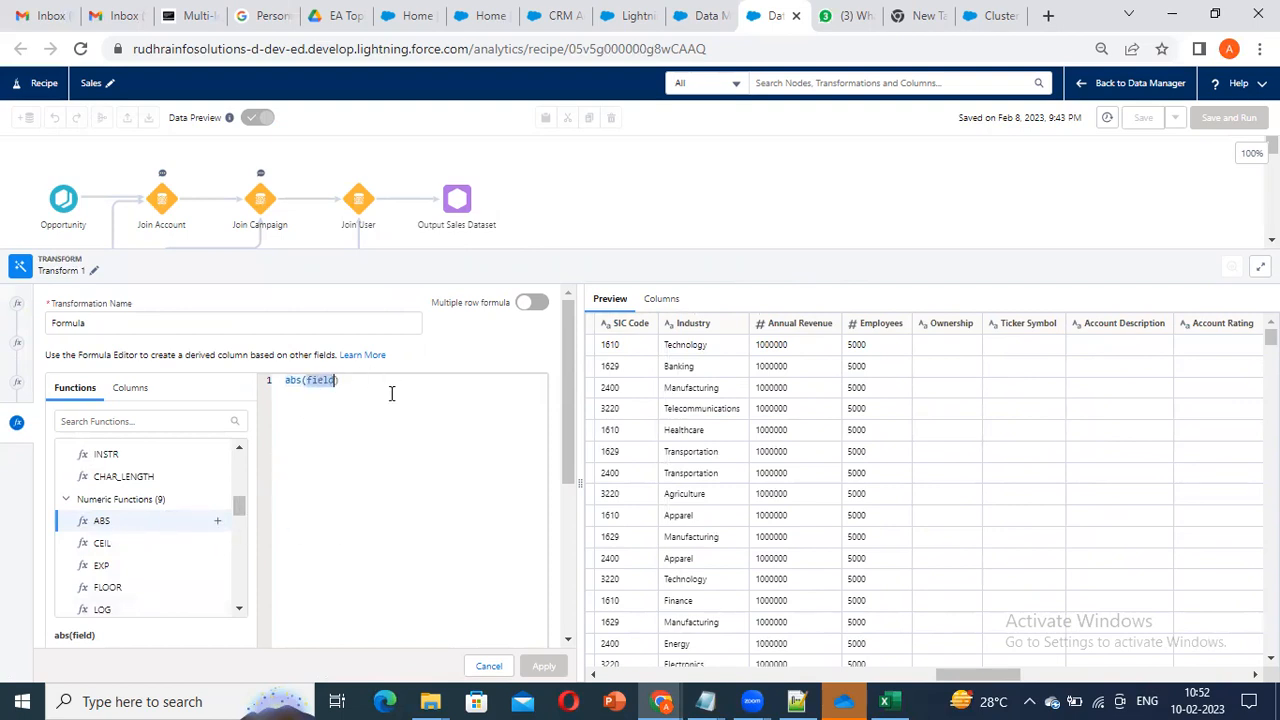
pyautogui.press('BackSpace')
pyautogui.moveTo(569, 390); pyautogui.dragTo(563, 315)
pyautogui.scroll(-10, 148, 540)
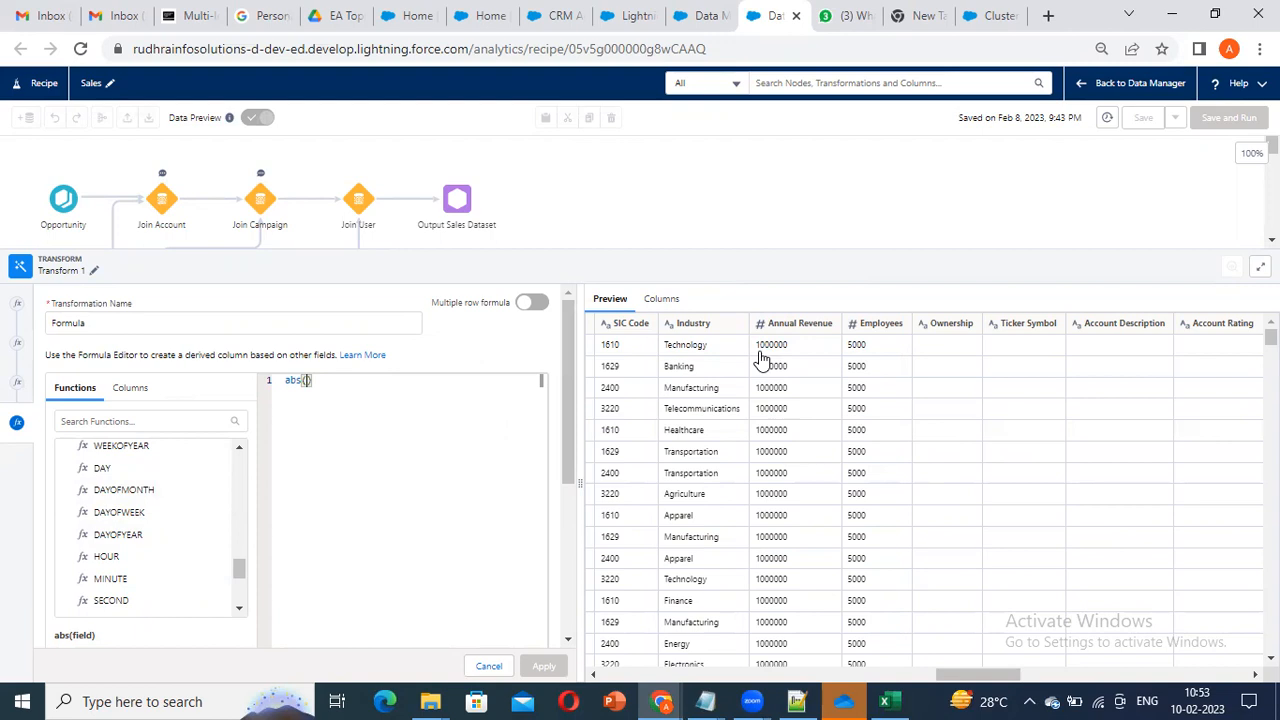
pyautogui.scroll(-3, 825, 380)
pyautogui.scroll(-6, 815, 382)
pyautogui.scroll(3, 150, 530)
pyautogui.scroll(10, 181, 537)
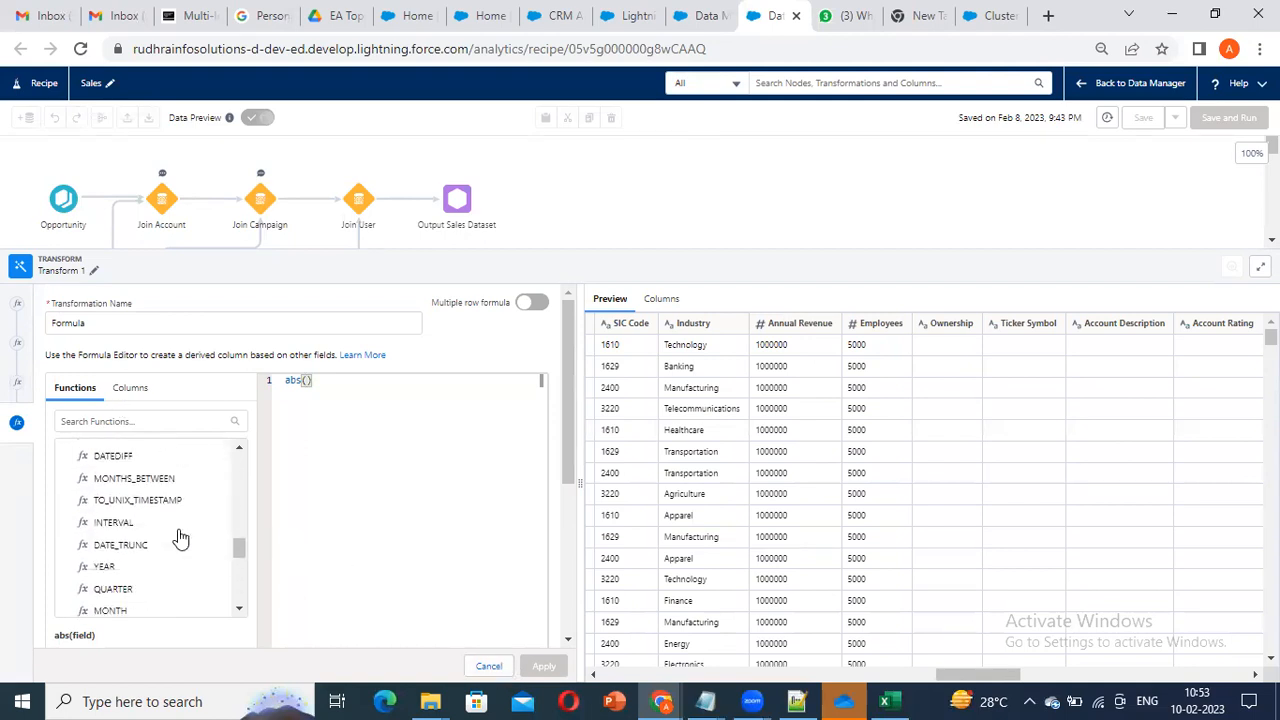
pyautogui.scroll(5, 177, 534)
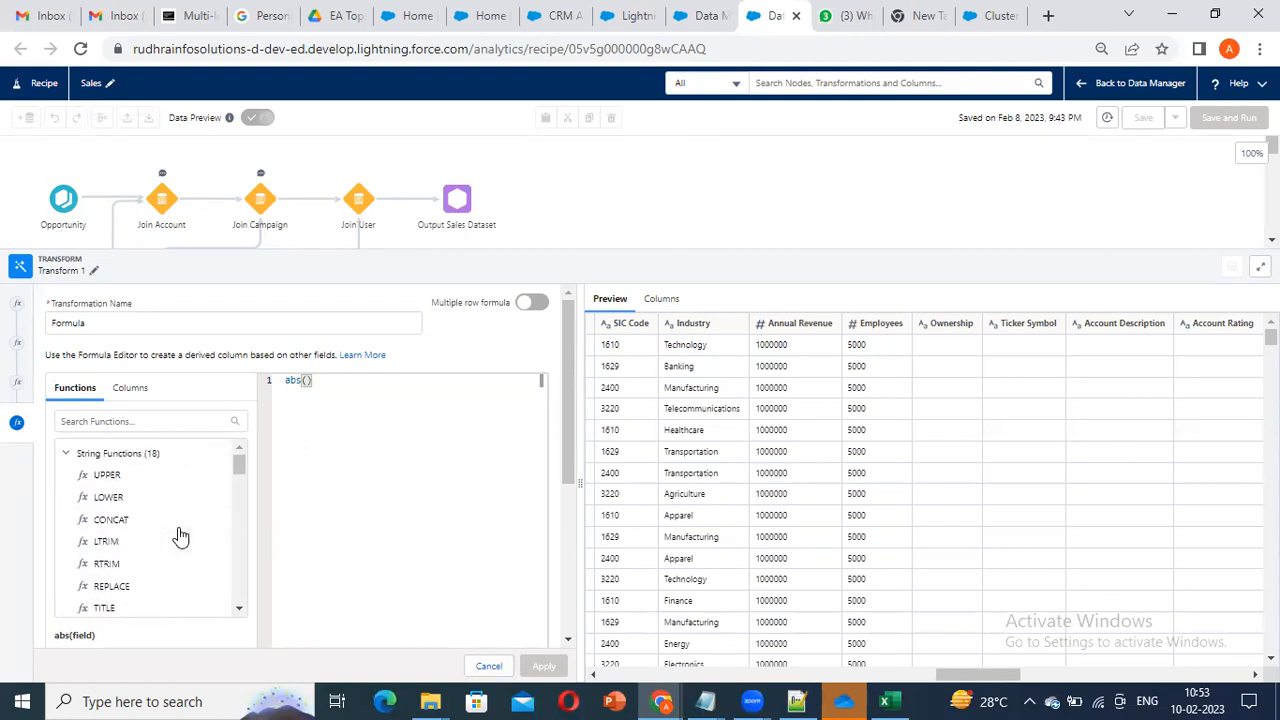
pyautogui.scroll(-6, 177, 534)
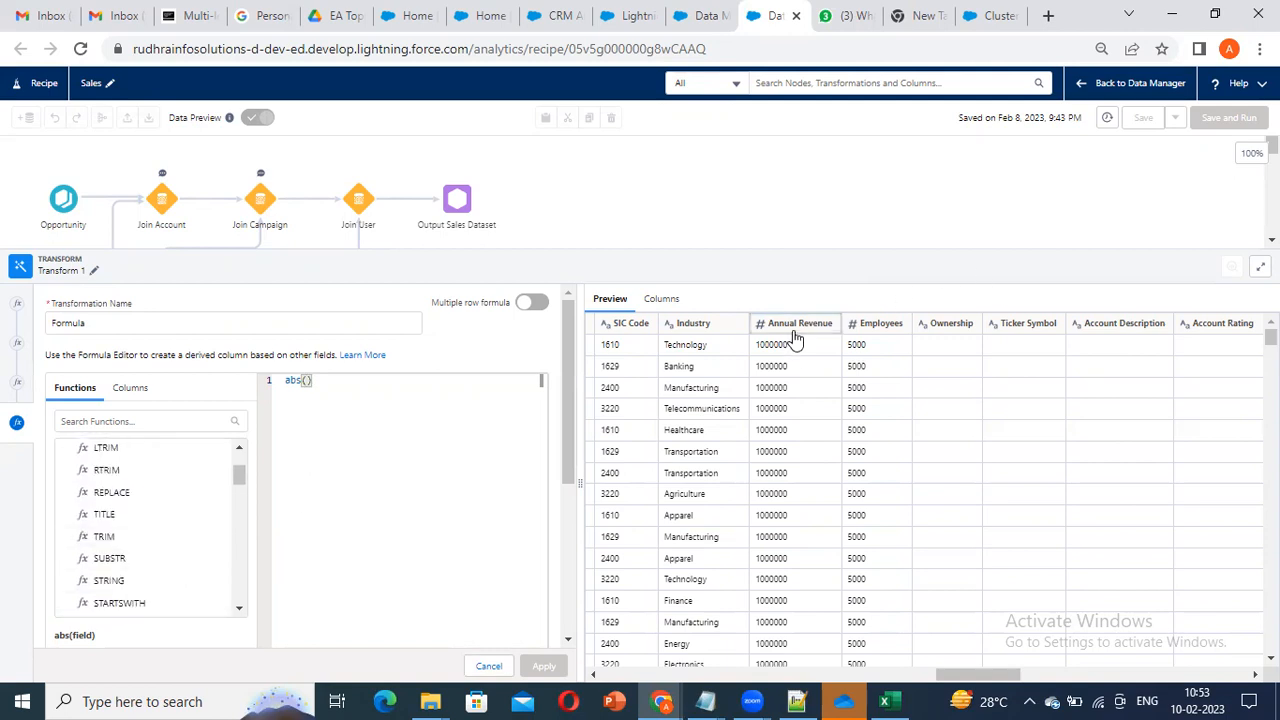
pyautogui.moveTo(338, 394); pyautogui.dragTo(261, 388)
pyautogui.click(803, 330)
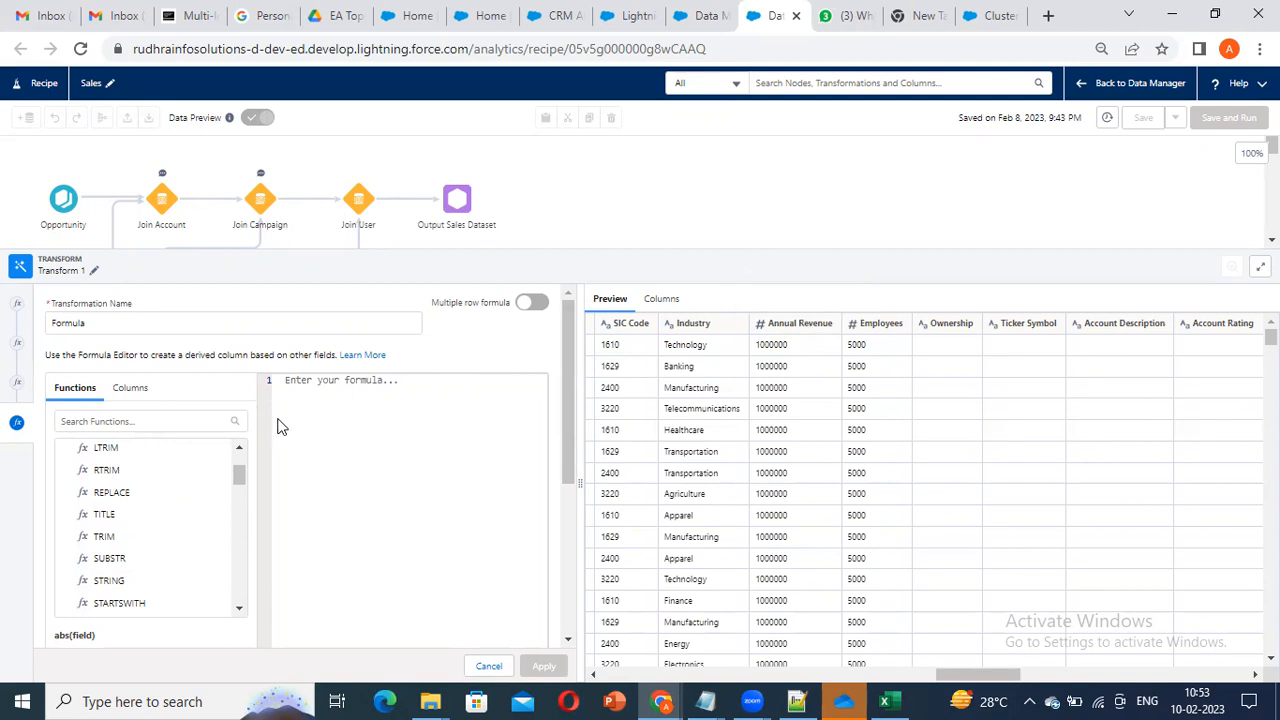
# Step: Find the Annual Revenue column with 'ann' and enter the formula AnnualRevenue * -1
pyautogui.click(129, 388)
pyautogui.click(150, 420)
pyautogui.write('ann')
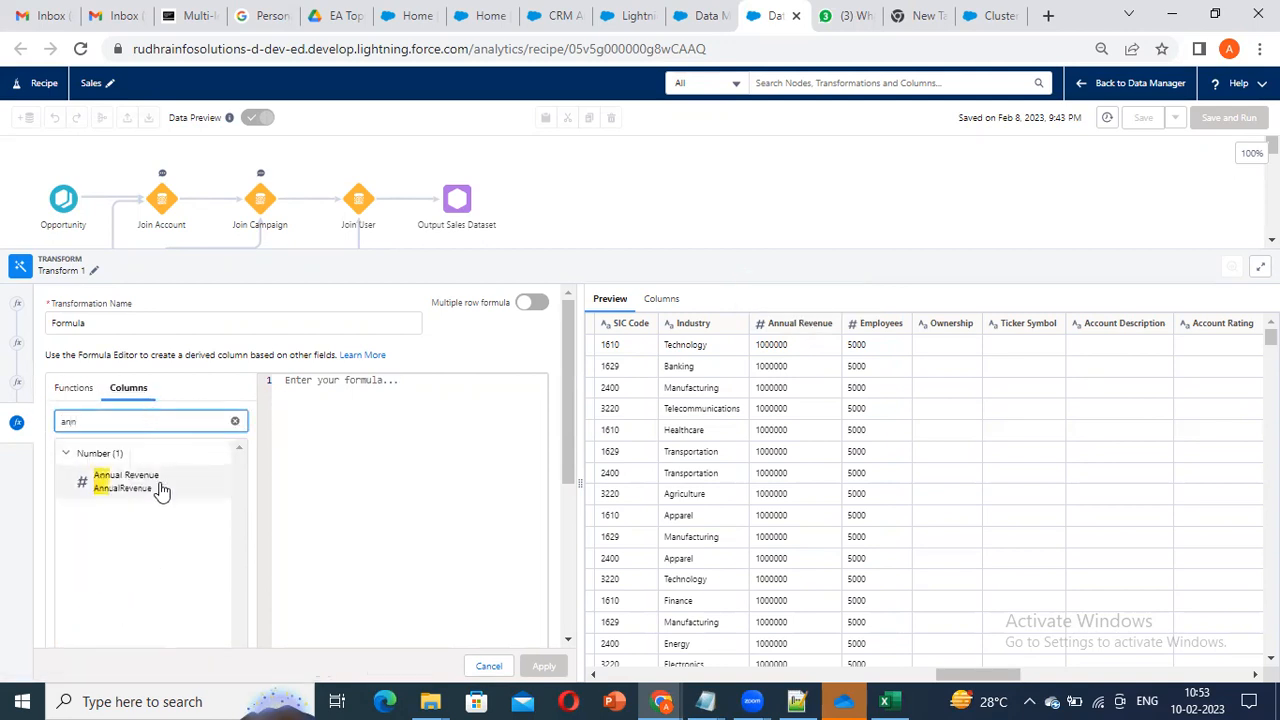
pyautogui.click(219, 486)
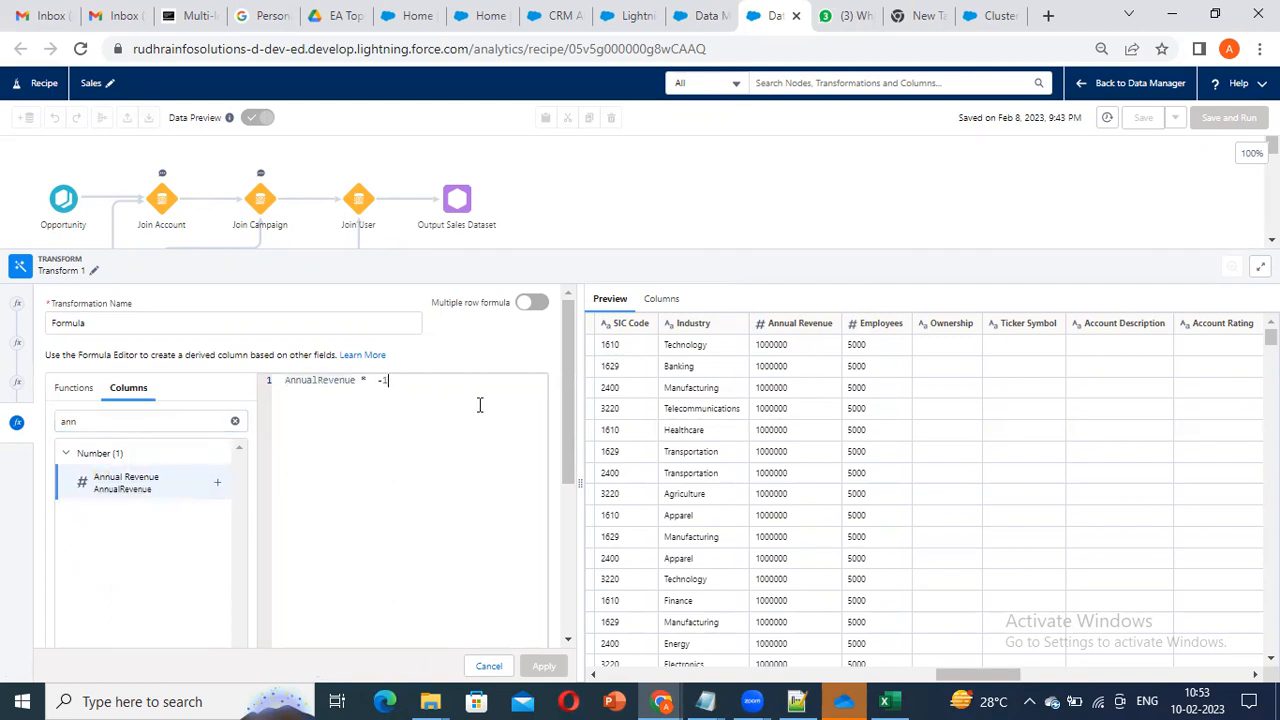
# Step: Set the output type of the negative revenue formula to Number and apply the transformation
pyautogui.scroll(-5, 346, 511)
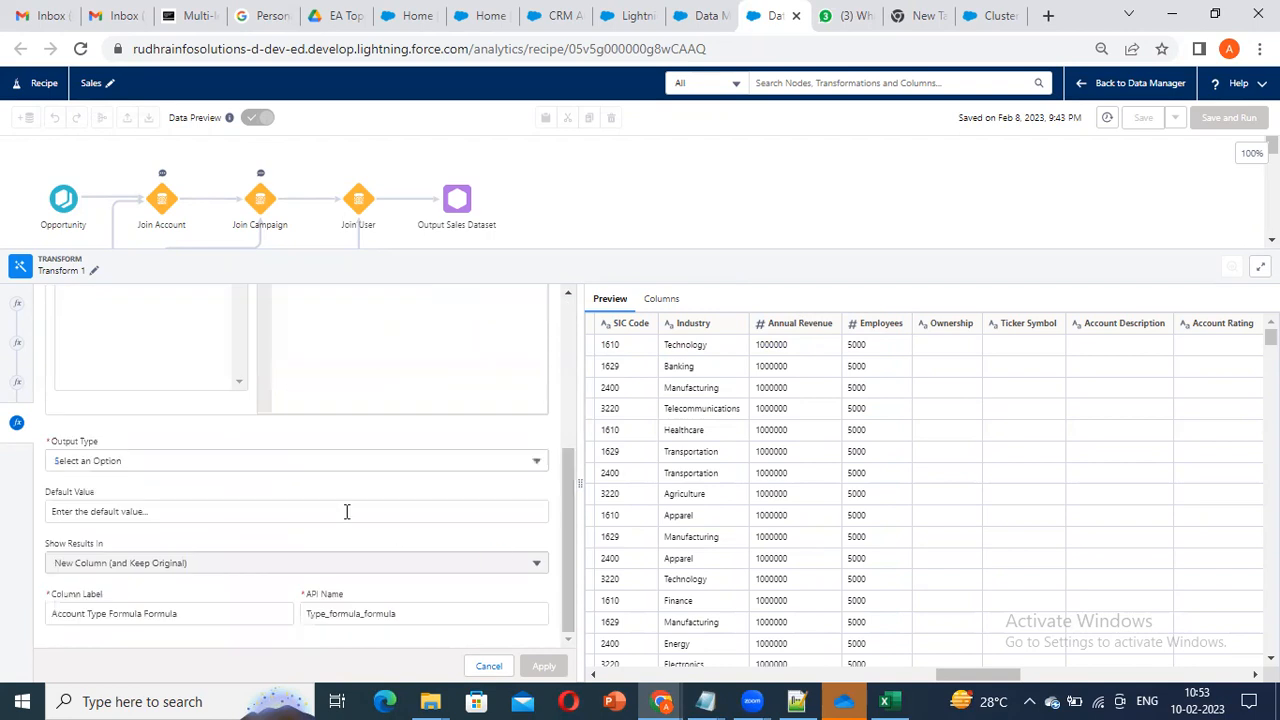
pyautogui.click(210, 458)
pyautogui.click(140, 524)
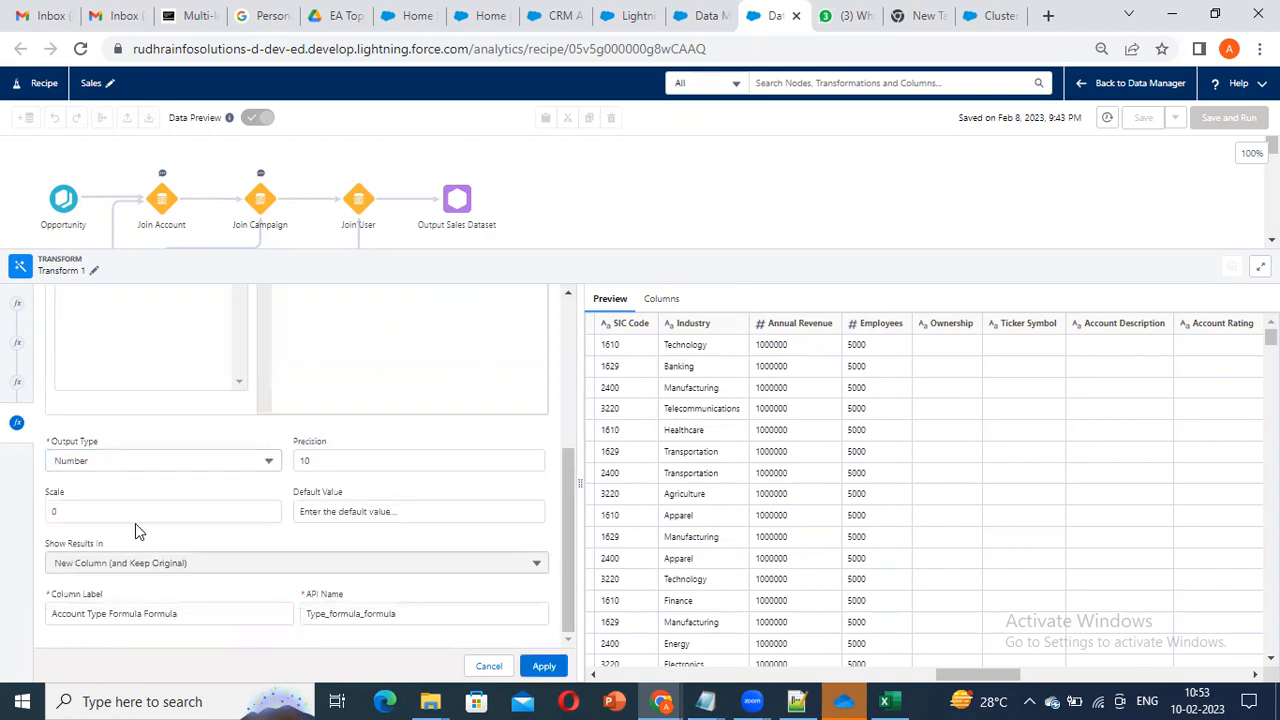
pyautogui.click(543, 666)
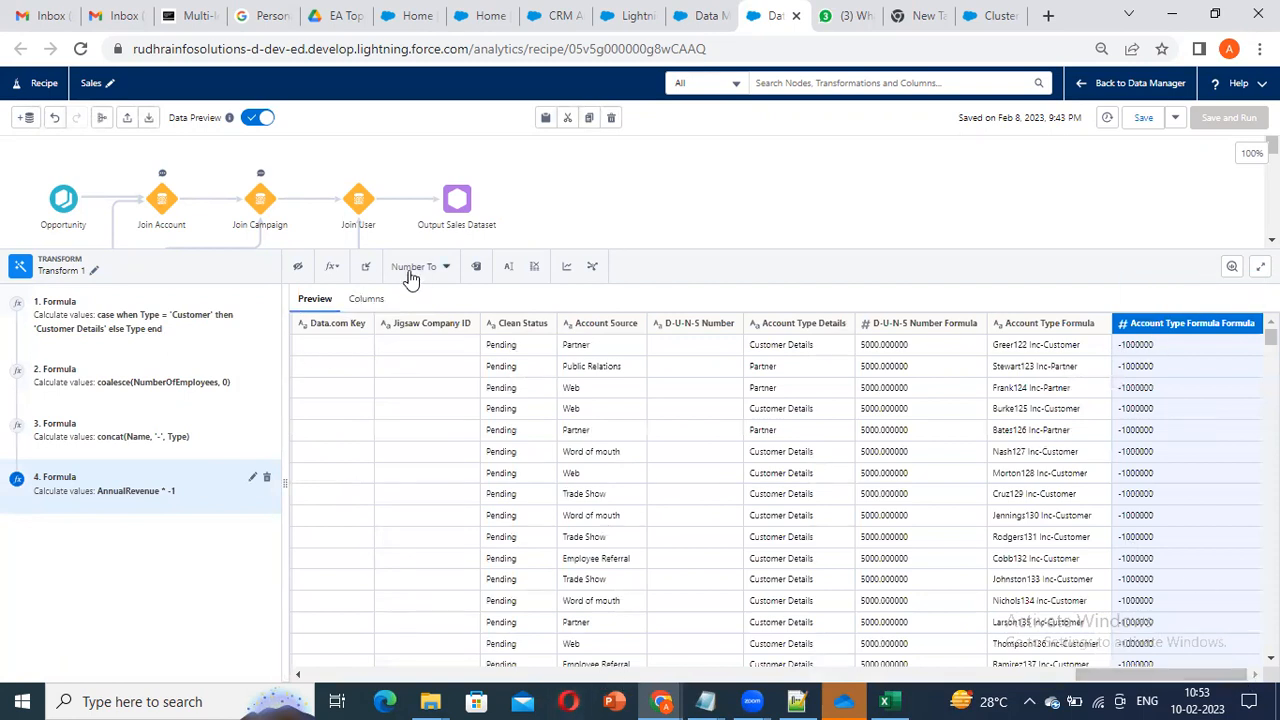
# Step: Start another custom formula transformation and insert the ABS function with its placeholder argument removed
pyautogui.click(333, 266)
pyautogui.click(362, 351)
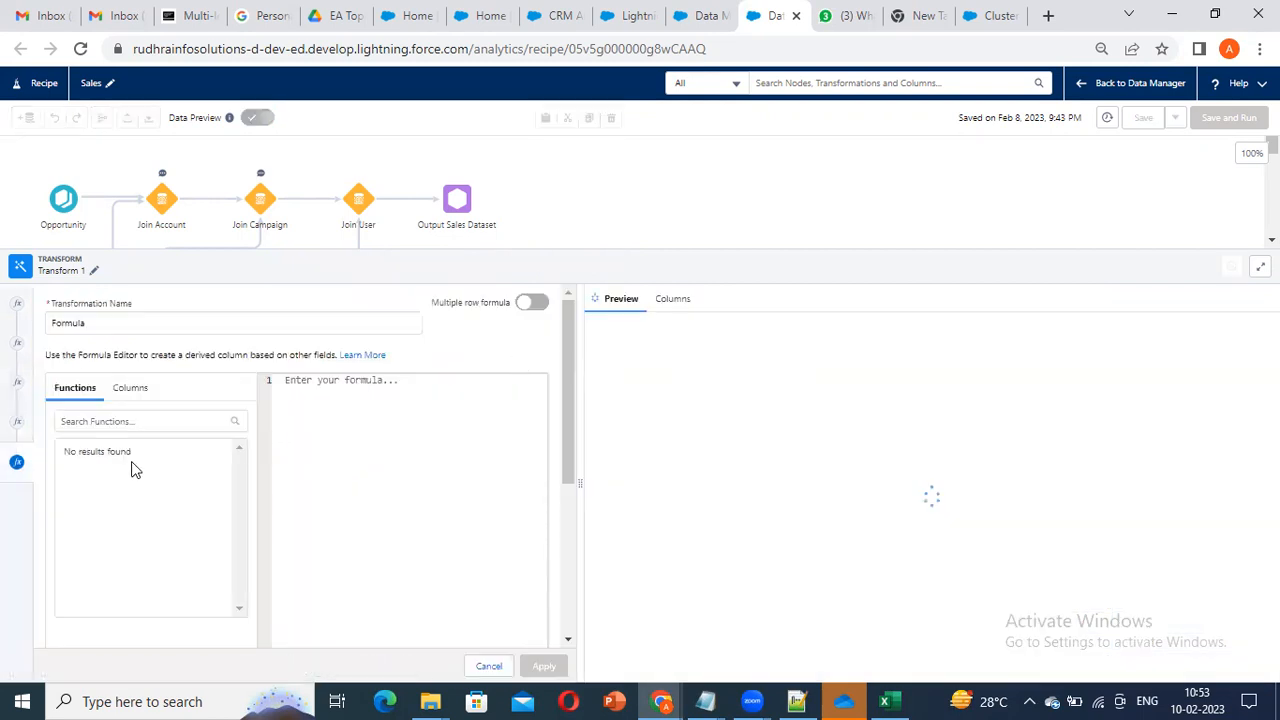
pyautogui.scroll(-8, 149, 526)
pyautogui.scroll(2, 129, 517)
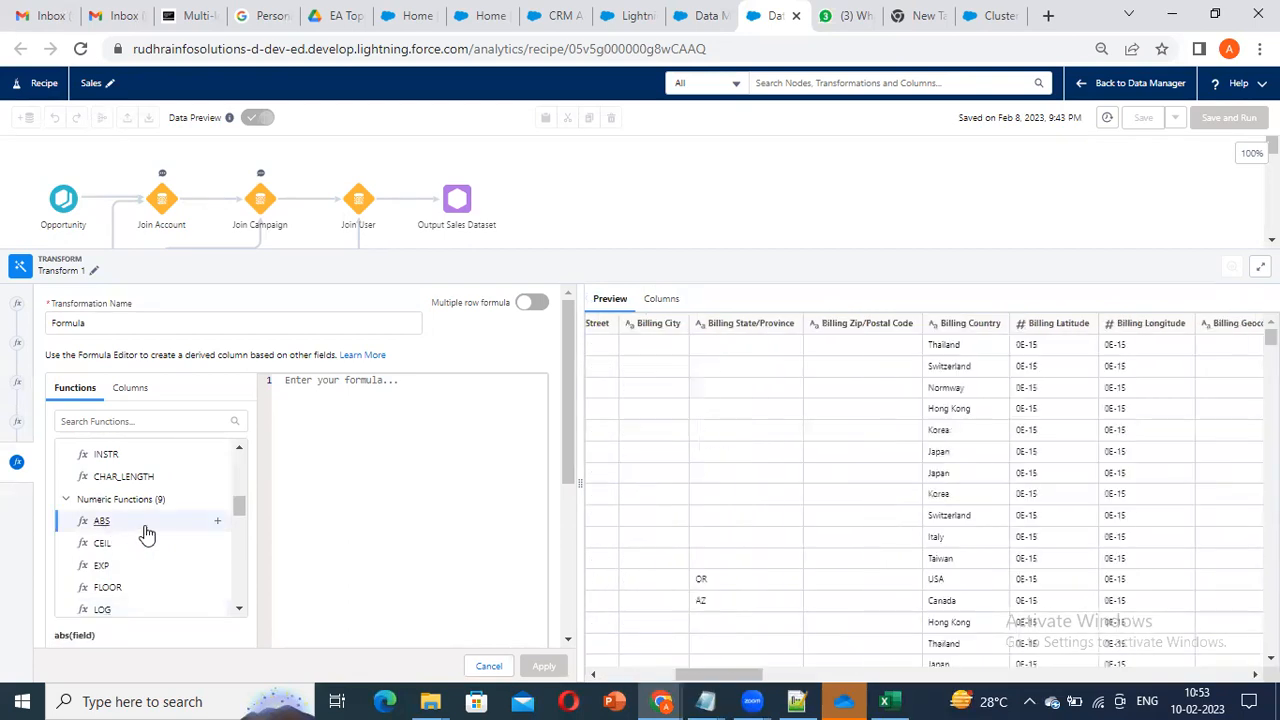
pyautogui.click(217, 520)
pyautogui.doubleClick(327, 381)
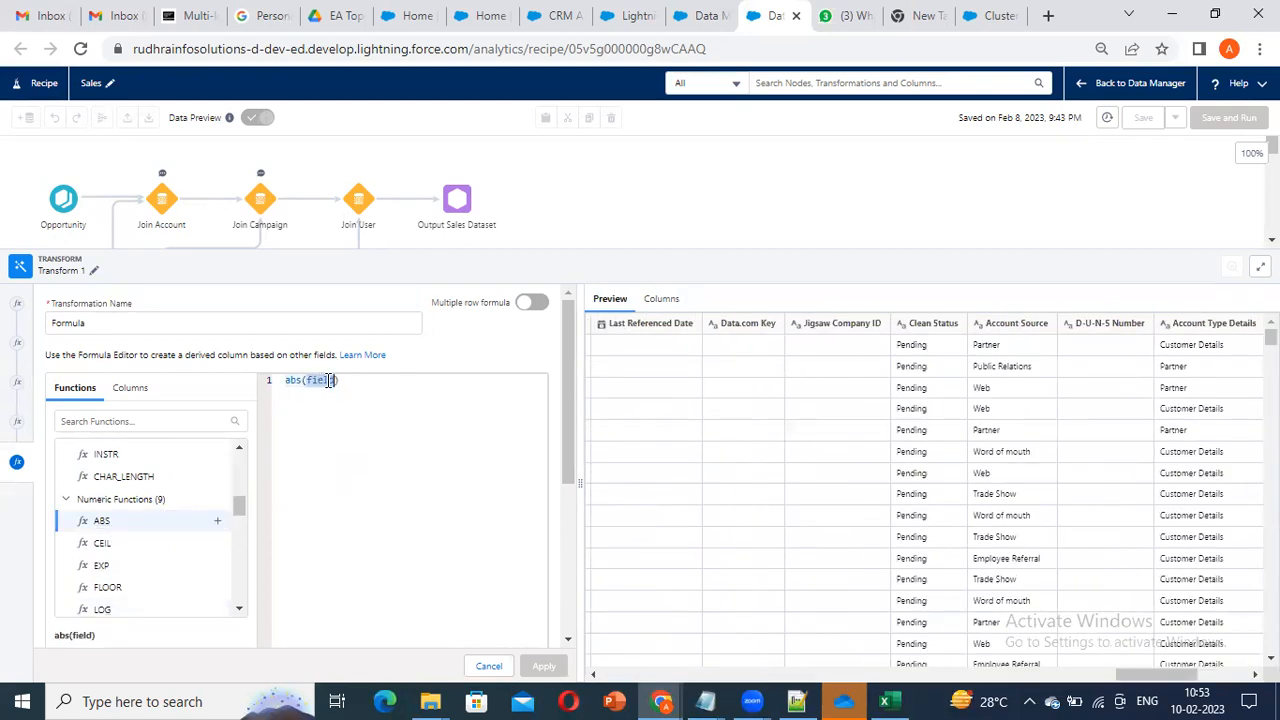
pyautogui.press('BackSpace')
# Step: Insert the Account Type Formula Formula column as the ABS argument to give abs(Type_formula_formula)
pyautogui.moveTo(1107, 677); pyautogui.dragTo(1188, 680)
pyautogui.moveTo(1207, 328)
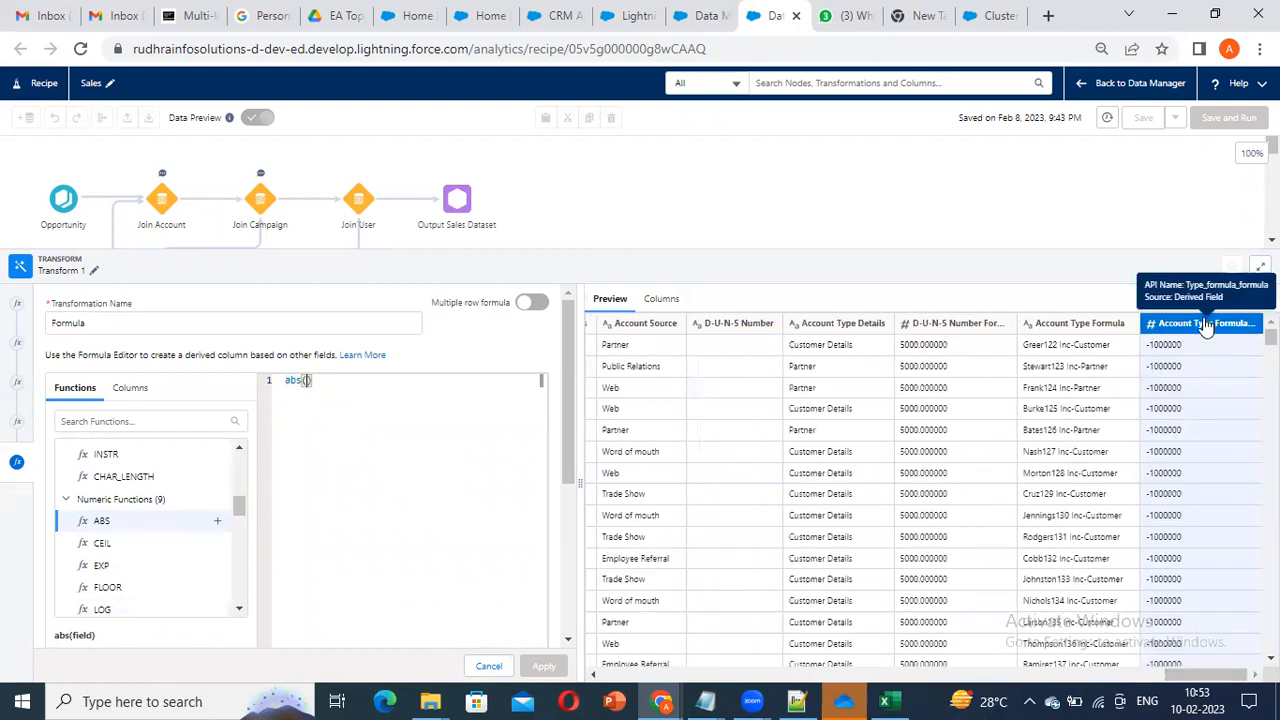
pyautogui.click(150, 395)
pyautogui.click(143, 414)
pyautogui.write('type')
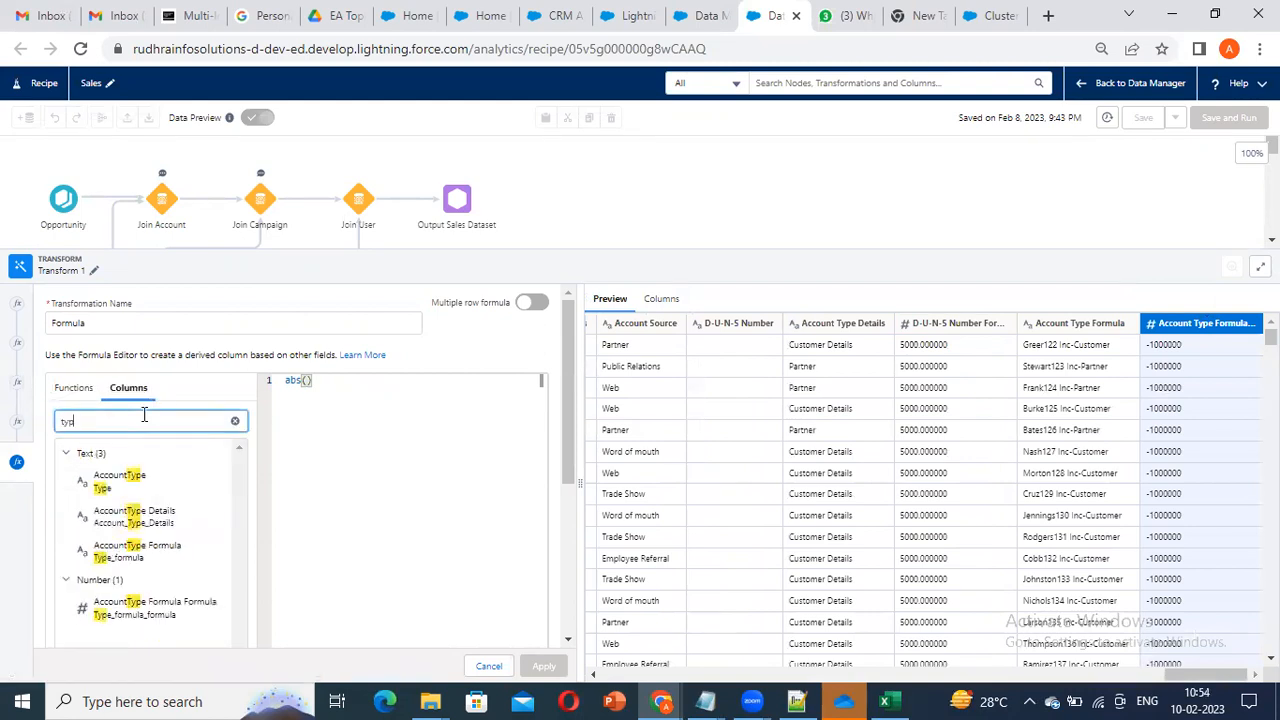
pyautogui.click(183, 613)
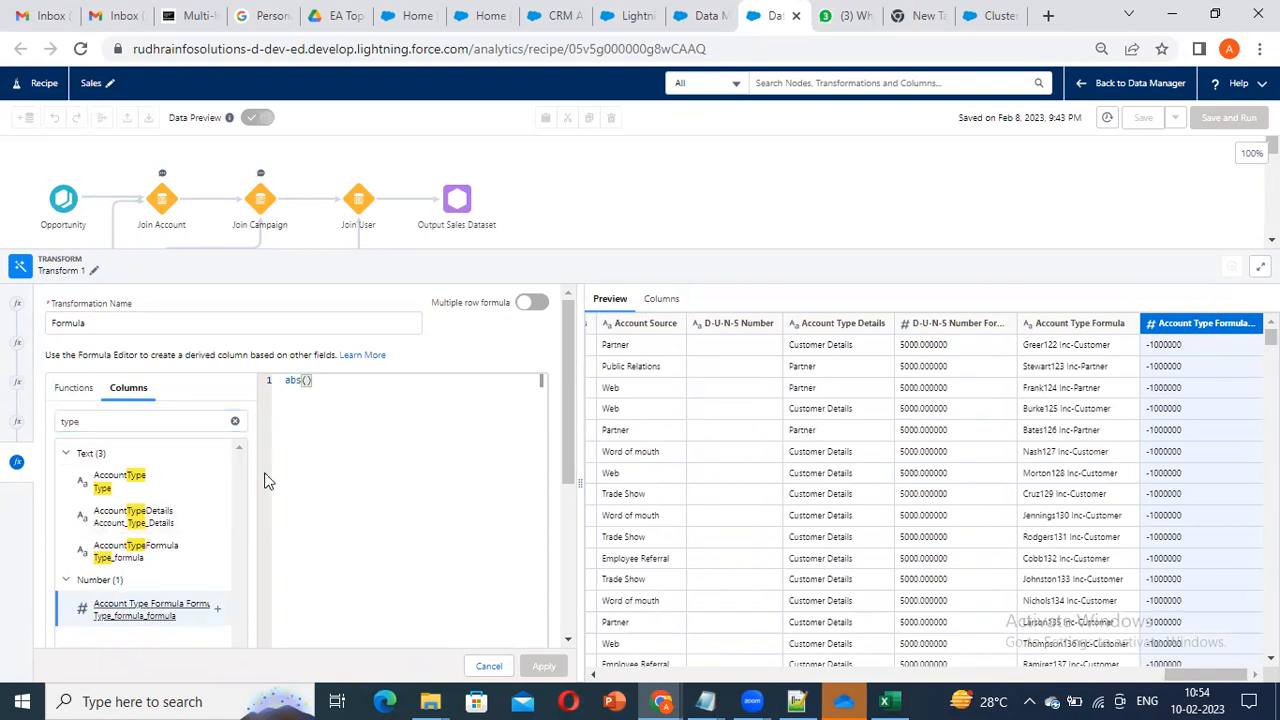
pyautogui.click(217, 609)
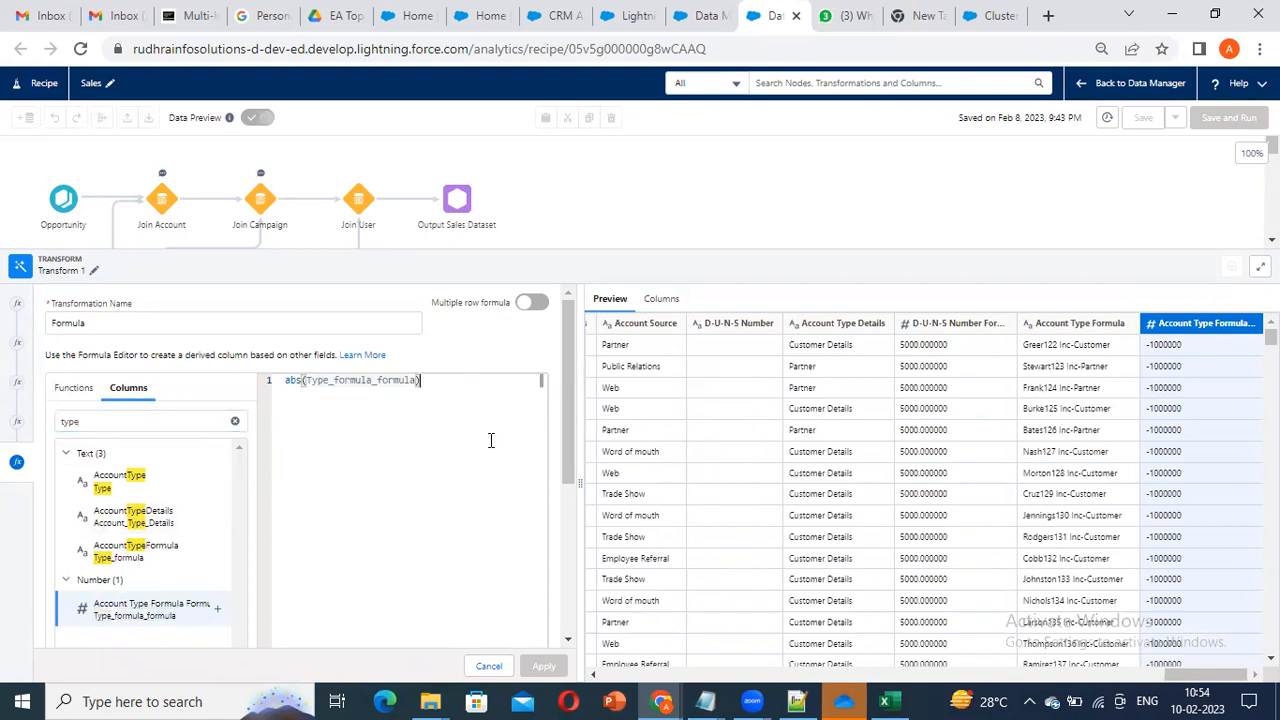
# Step: Set the ABS formula's output type to Number and apply the transformation
pyautogui.moveTo(567, 440); pyautogui.dragTo(566, 583)
pyautogui.click(153, 459)
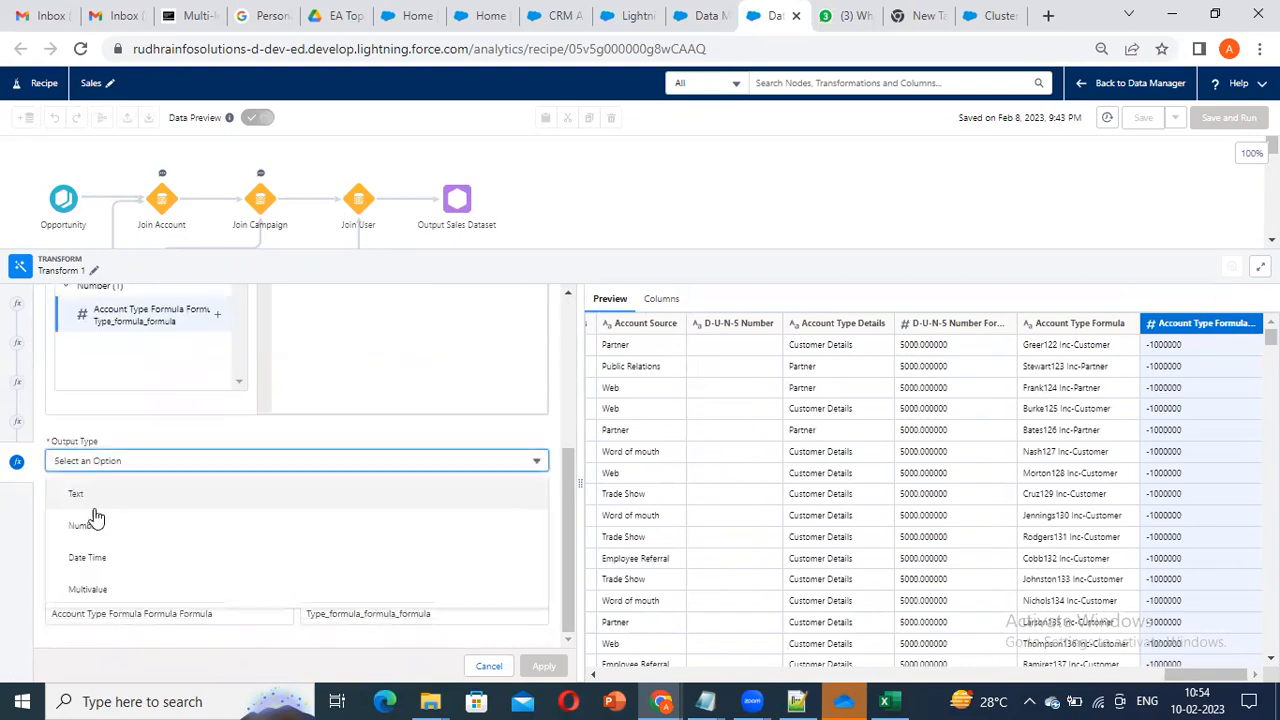
pyautogui.click(310, 520)
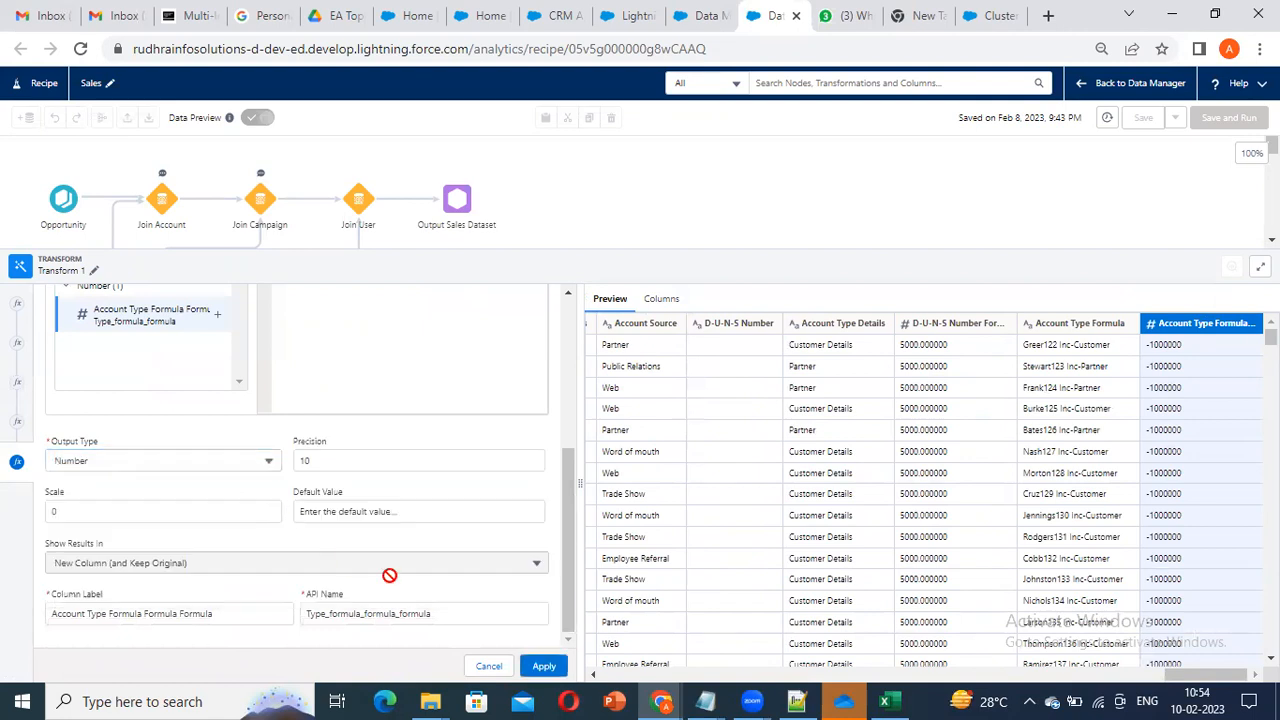
pyautogui.click(544, 666)
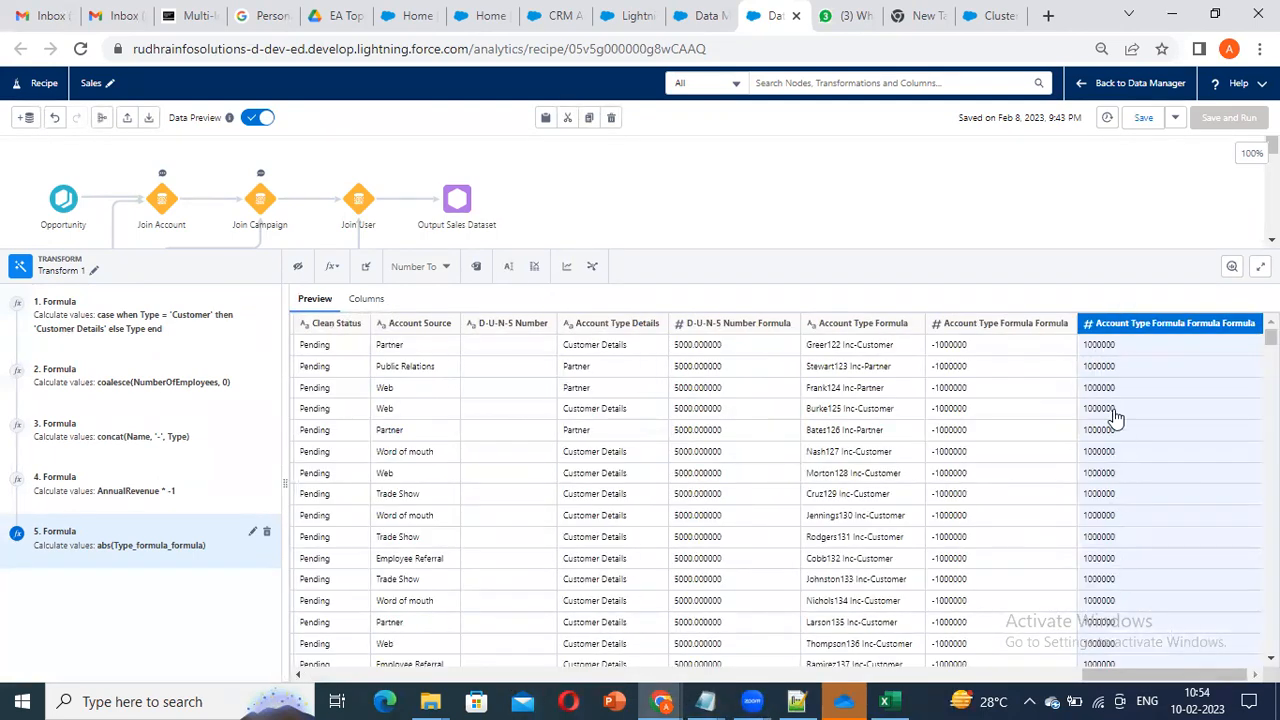
# Step: Check the ABS column values down the preview rows, and review the fifth formula's argument against its source column without changing it
pyautogui.scroll(-20, 1103, 366)
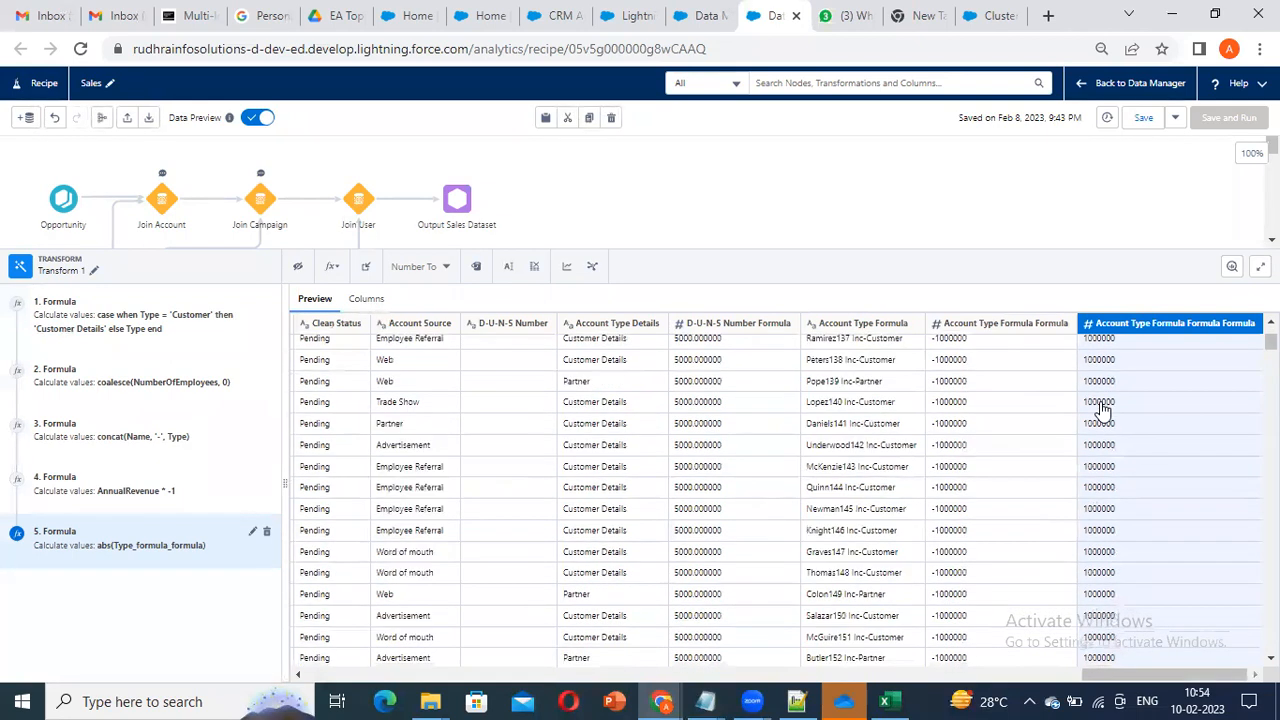
pyautogui.scroll(20, 1103, 410)
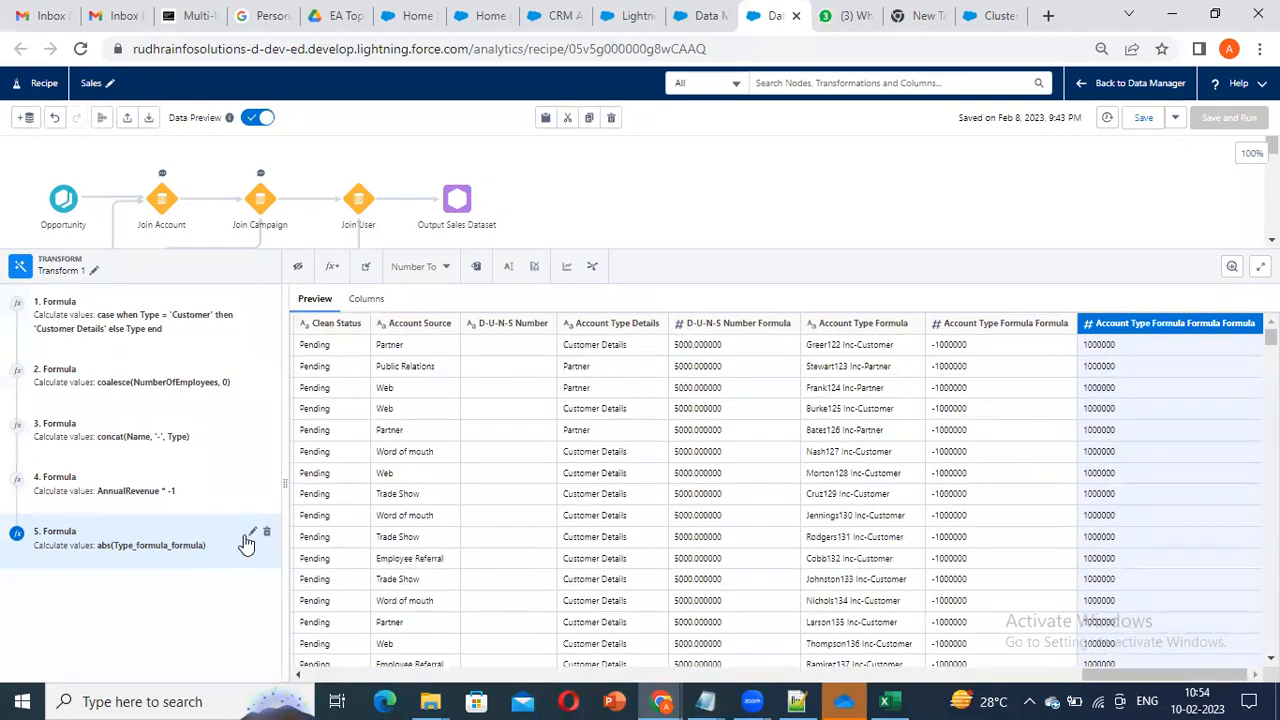
pyautogui.click(251, 536)
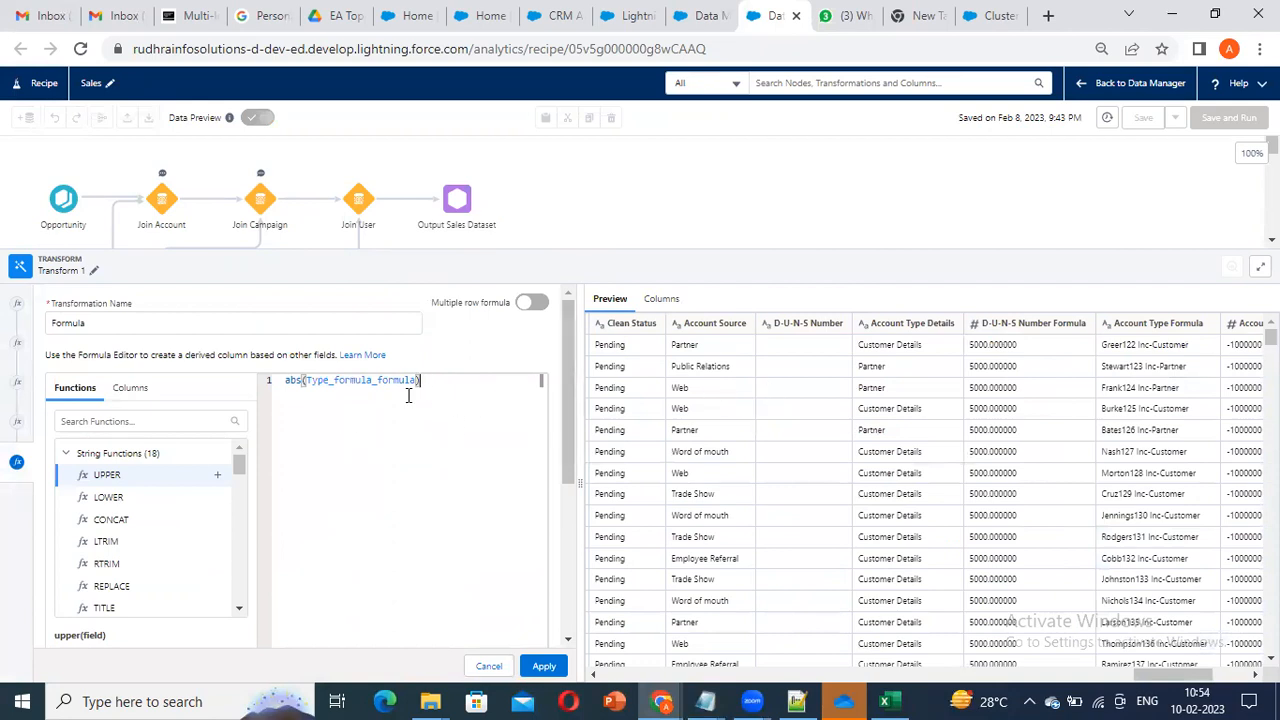
pyautogui.doubleClick(365, 379)
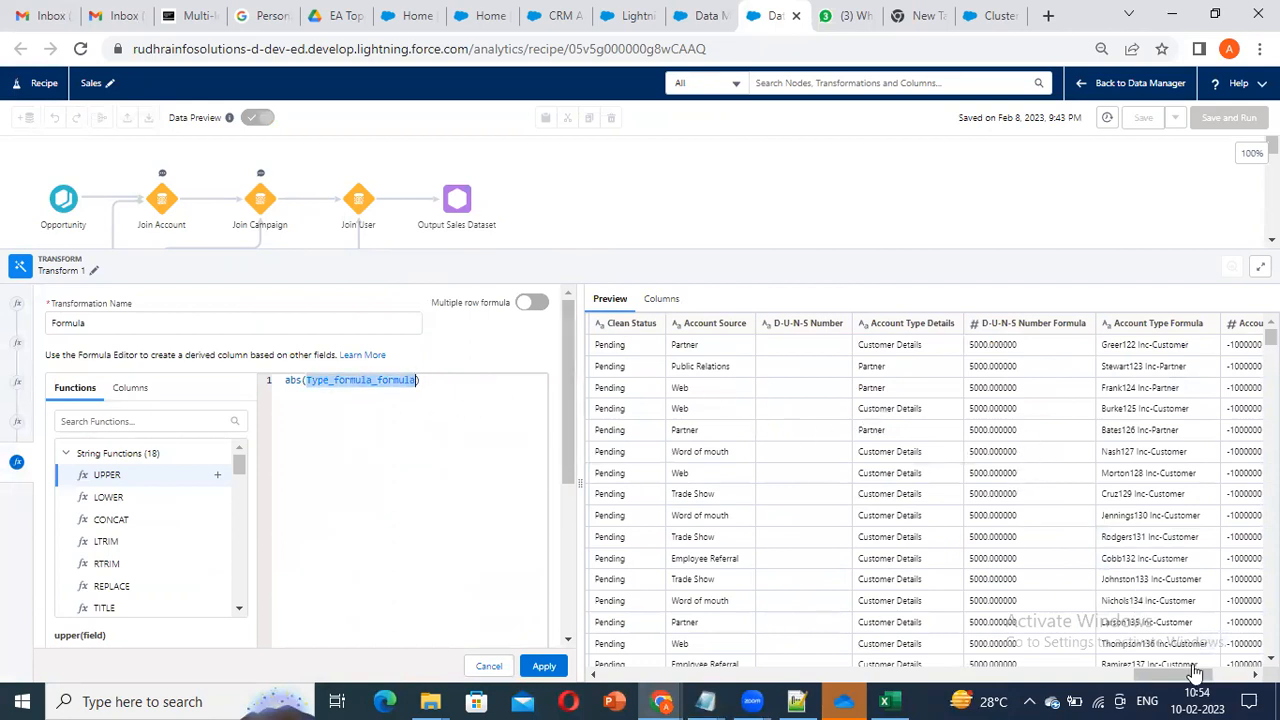
pyautogui.click(1247, 672)
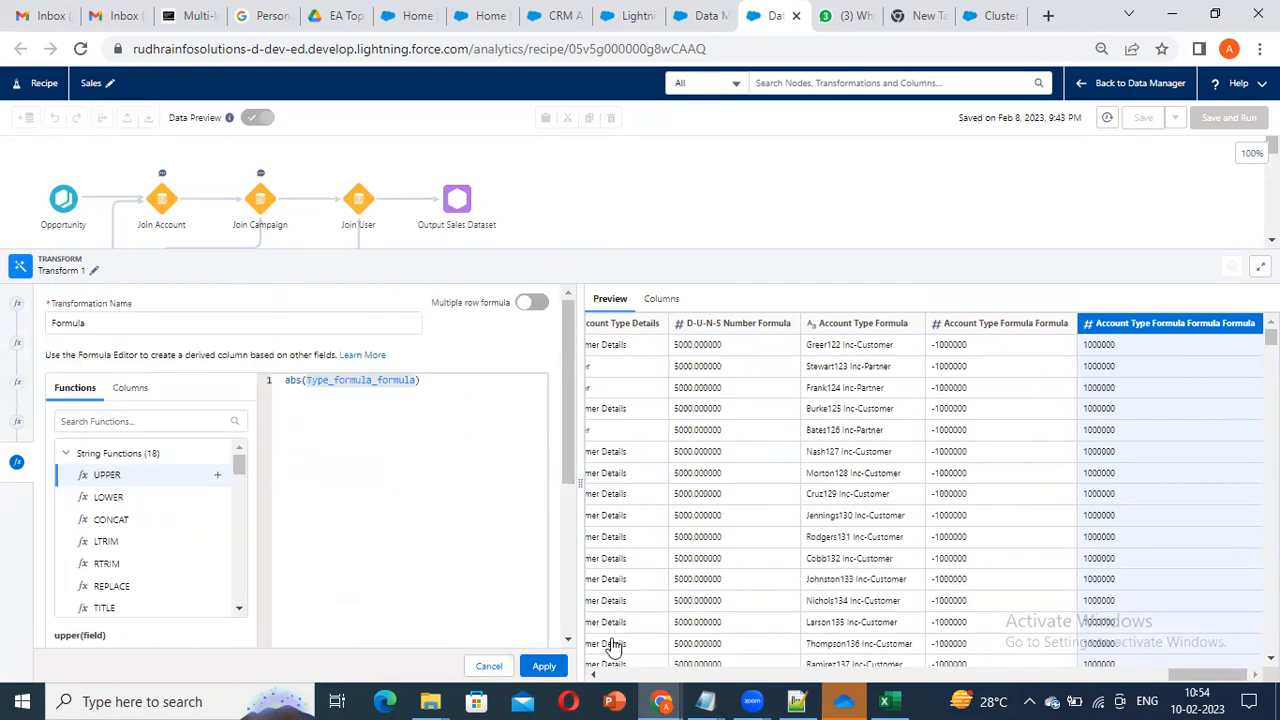
pyautogui.click(530, 665)
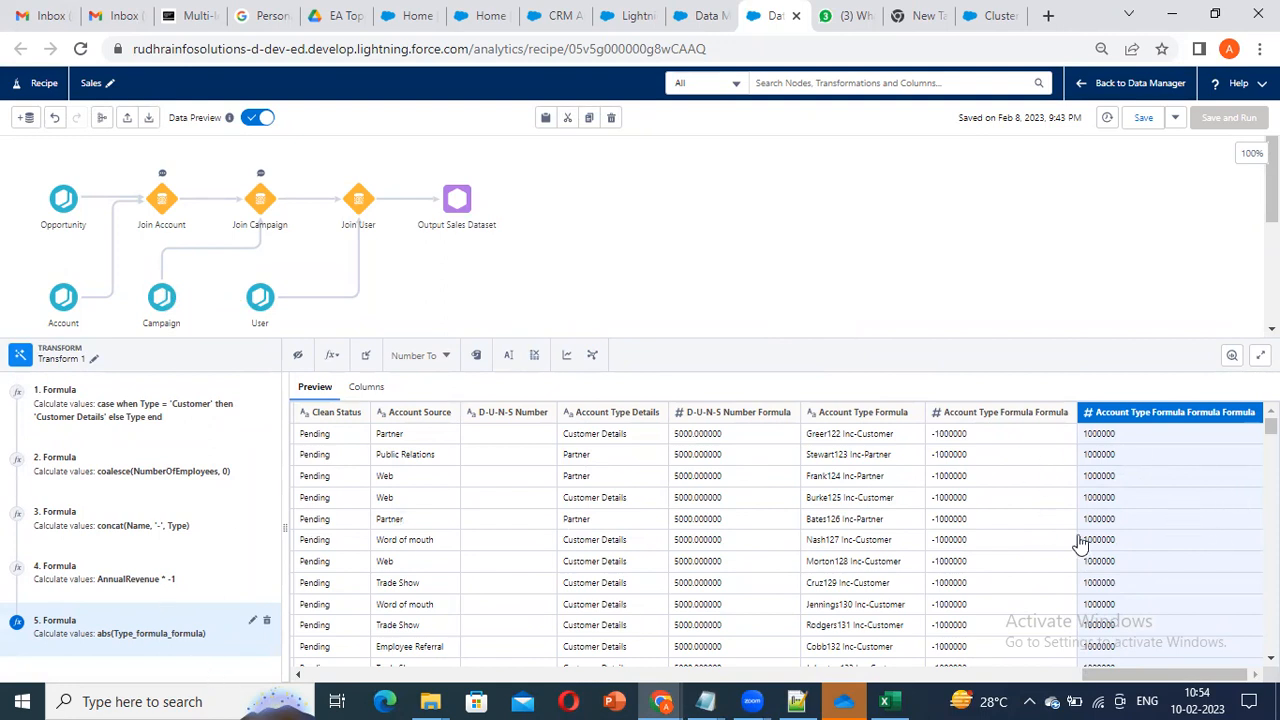
pyautogui.click(332, 360)
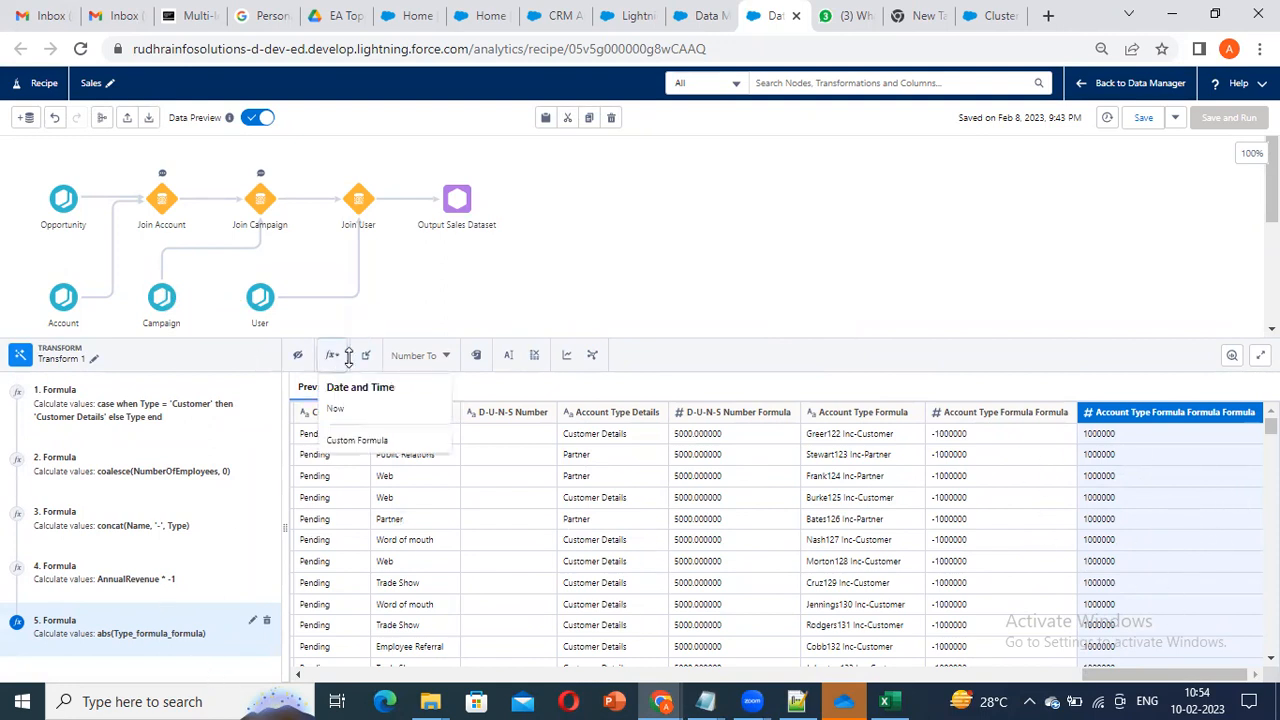
pyautogui.click(303, 371)
pyautogui.click(329, 332)
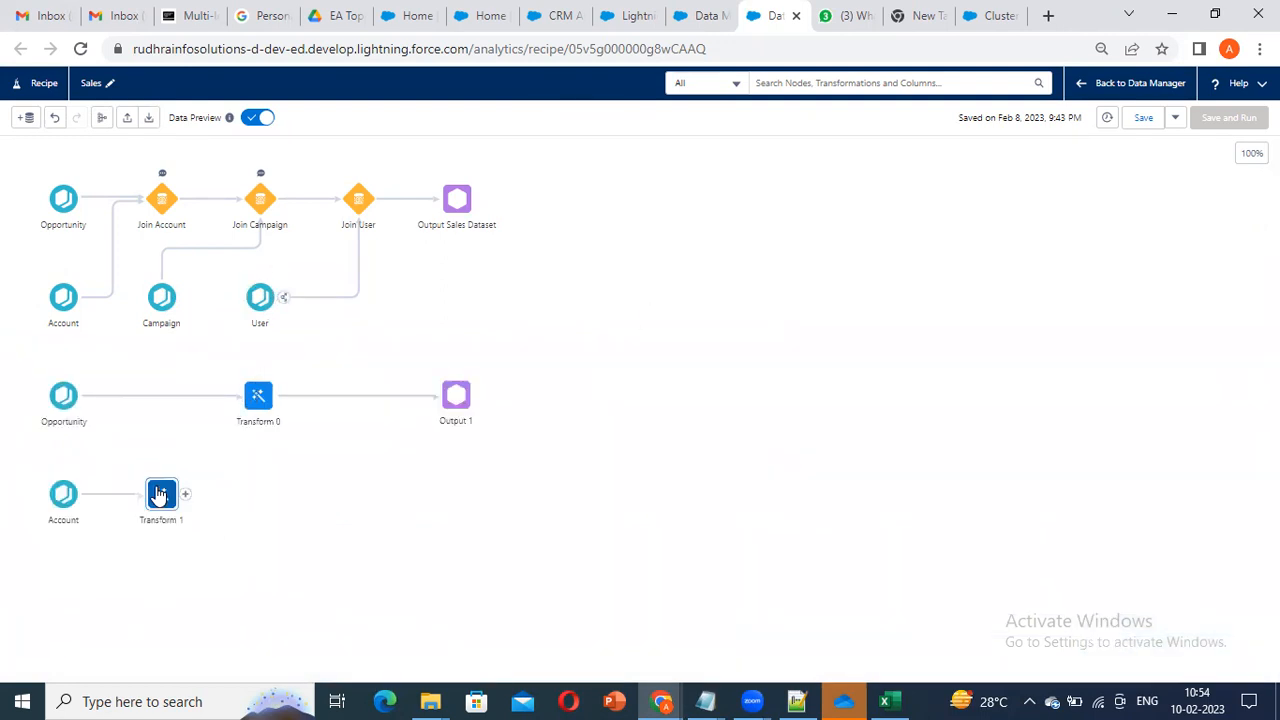
# Step: Reopen the Transform 1 node, start a new custom formula transformation and look over its settings form
pyautogui.click(160, 494)
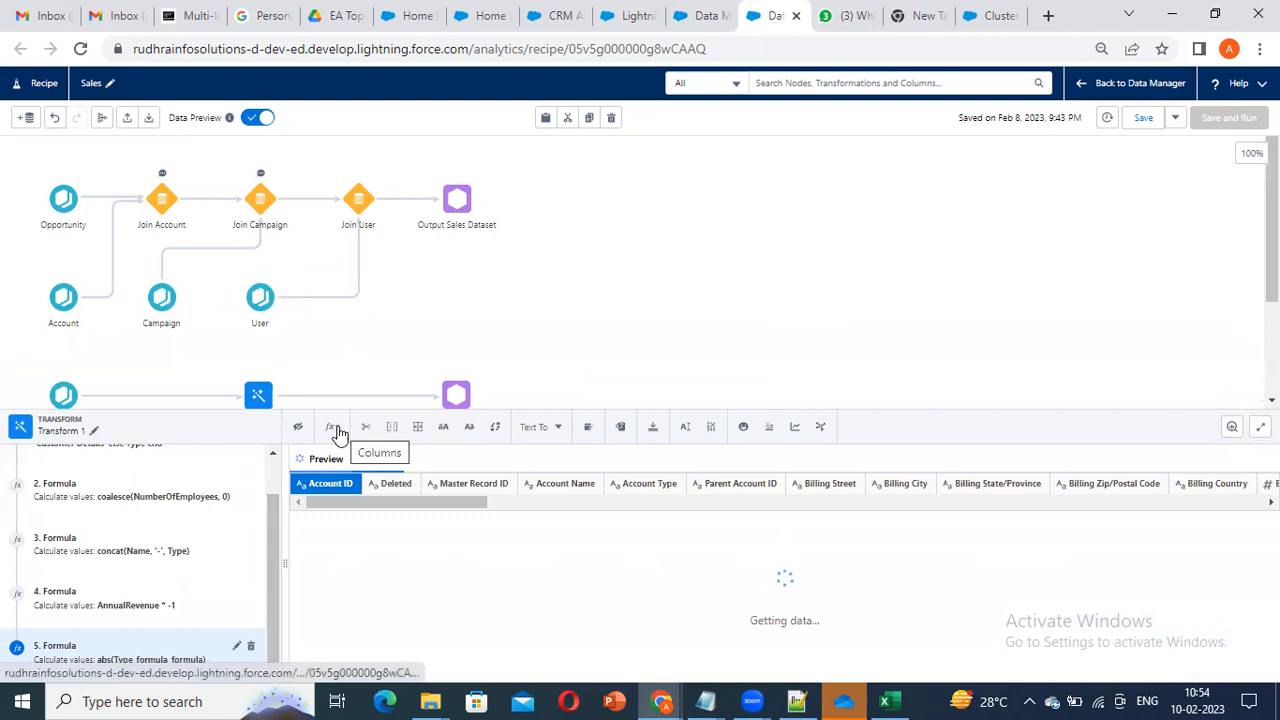
pyautogui.click(333, 427)
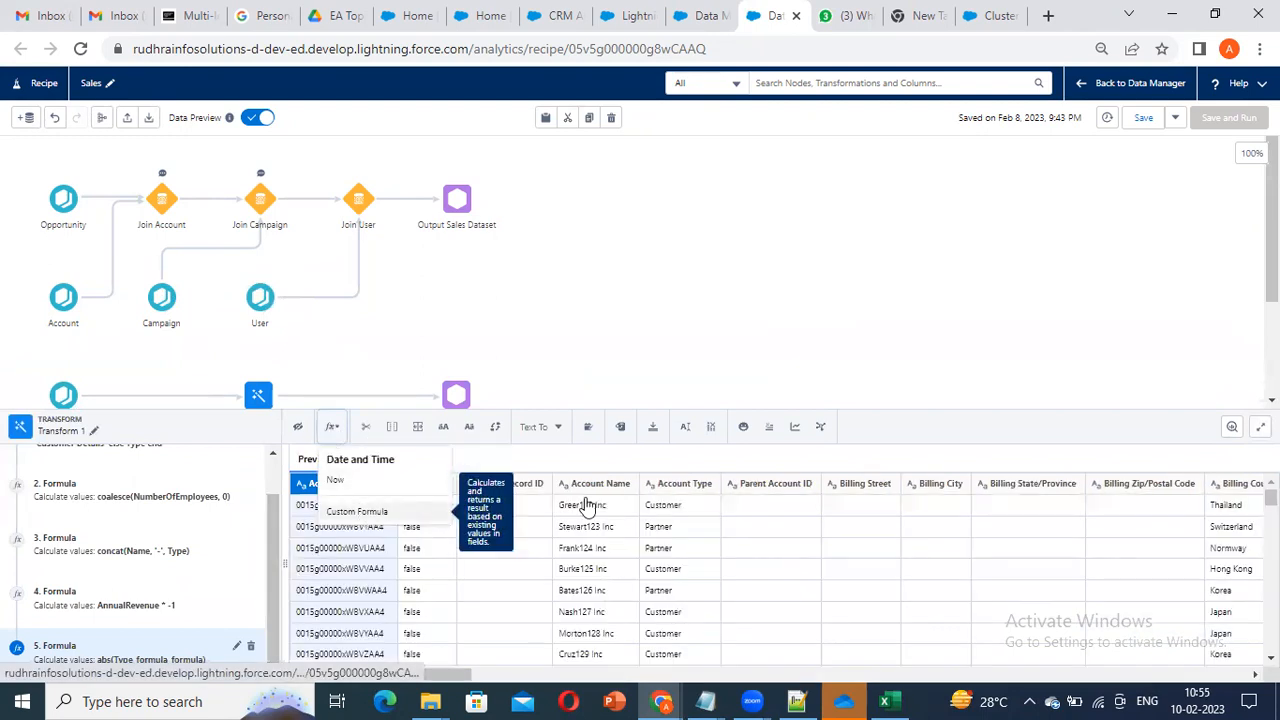
pyautogui.click(360, 510)
pyautogui.scroll(-5, 570, 512)
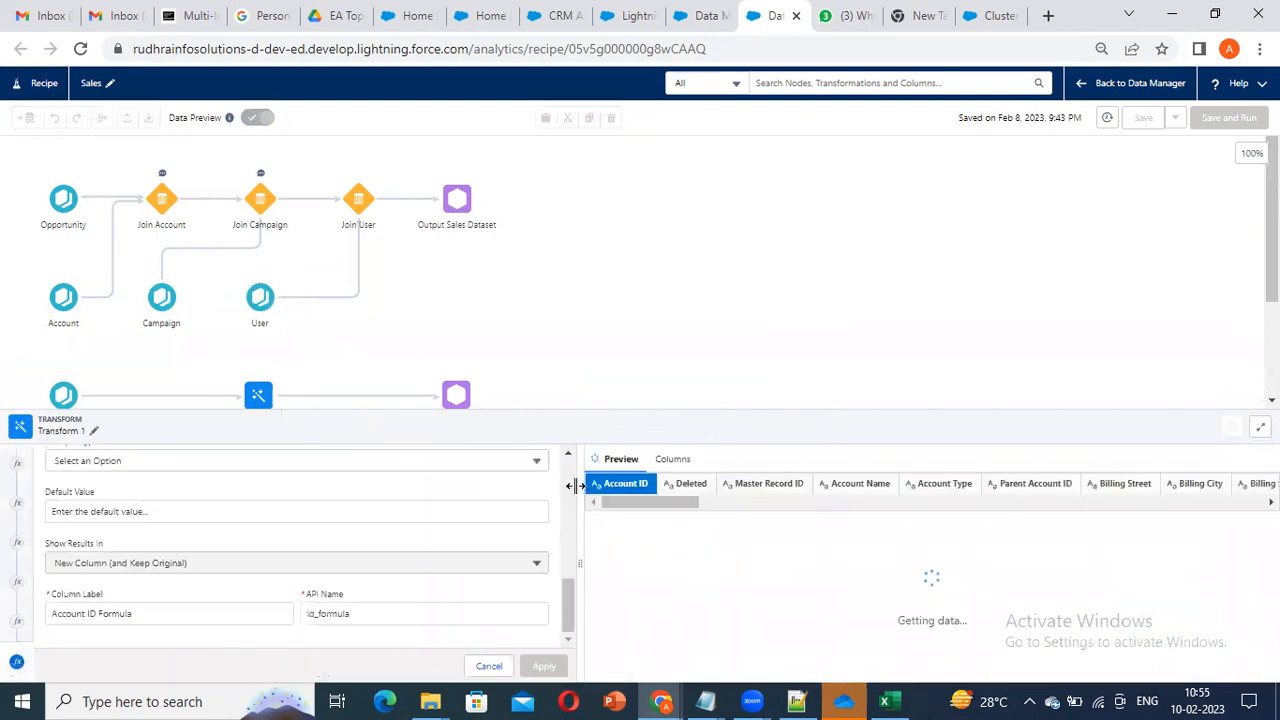
pyautogui.scroll(5, 127, 563)
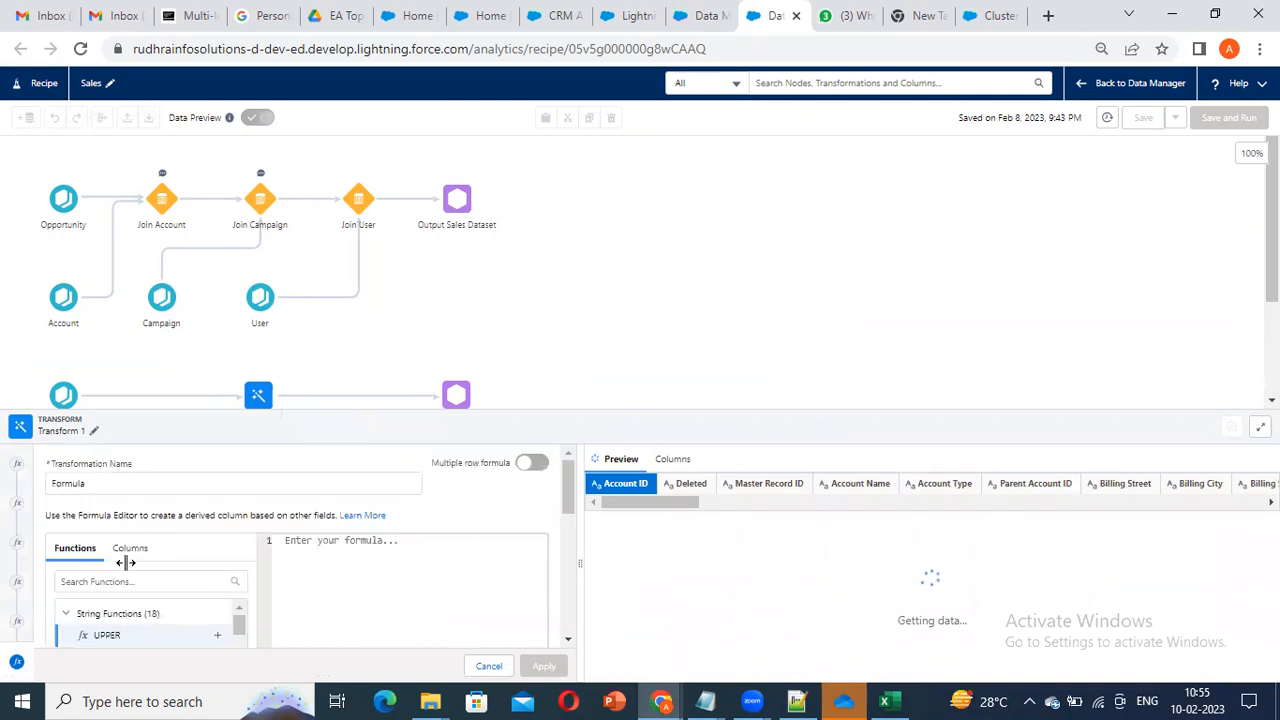
pyautogui.scroll(-5, 147, 617)
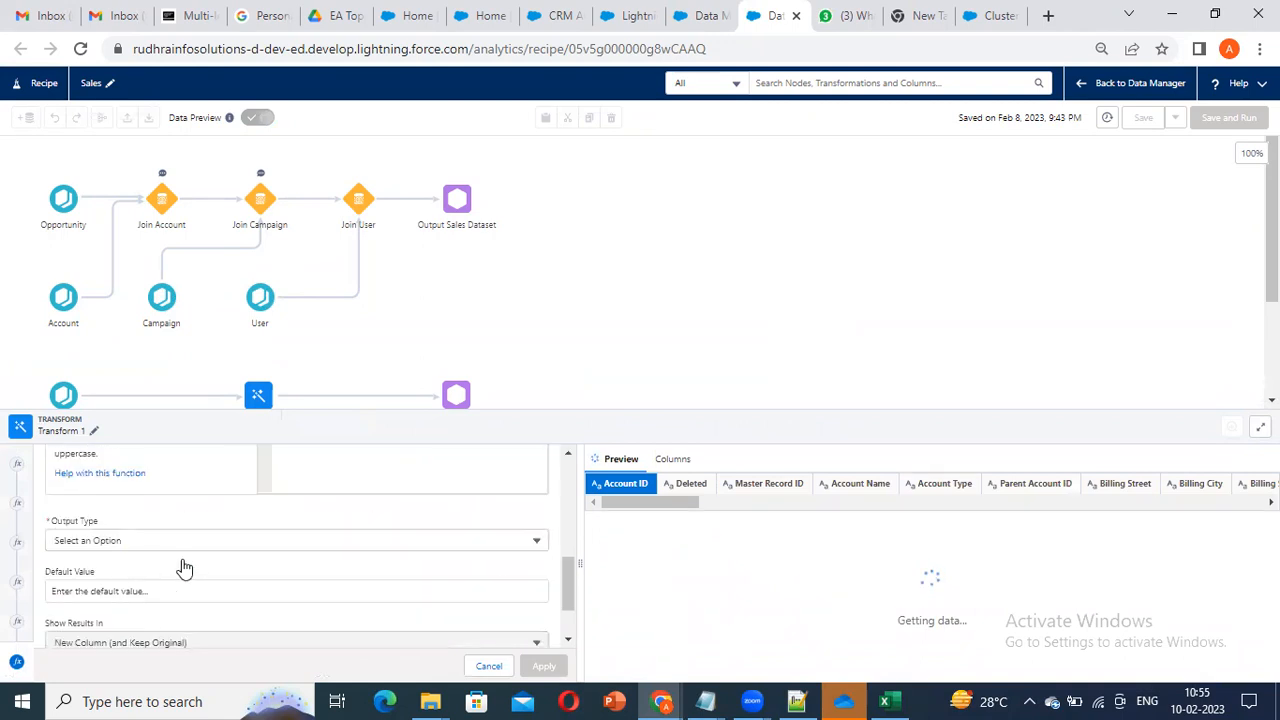
pyautogui.scroll(3, 530, 560)
pyautogui.scroll(5, 149, 557)
pyautogui.scroll(-3, 172, 532)
pyautogui.scroll(5, 172, 533)
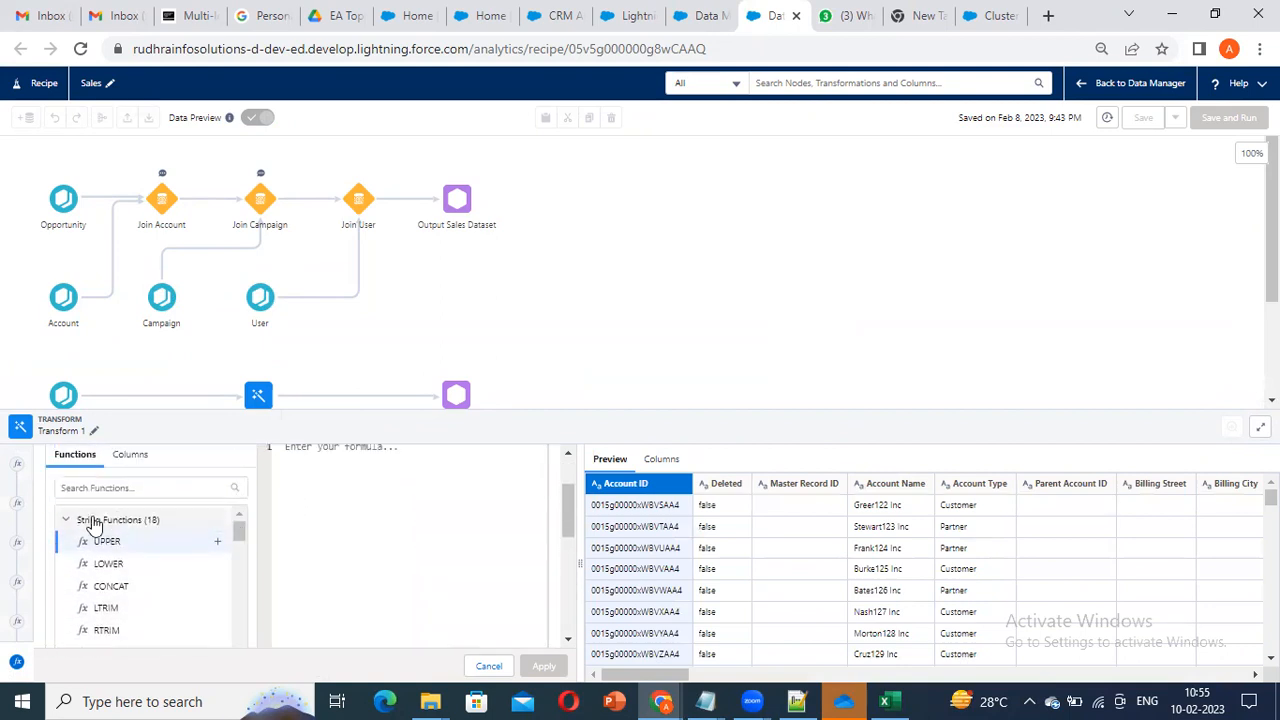
# Step: Collapse the string functions and look through the numeric and the date and time functions
pyautogui.click(66, 521)
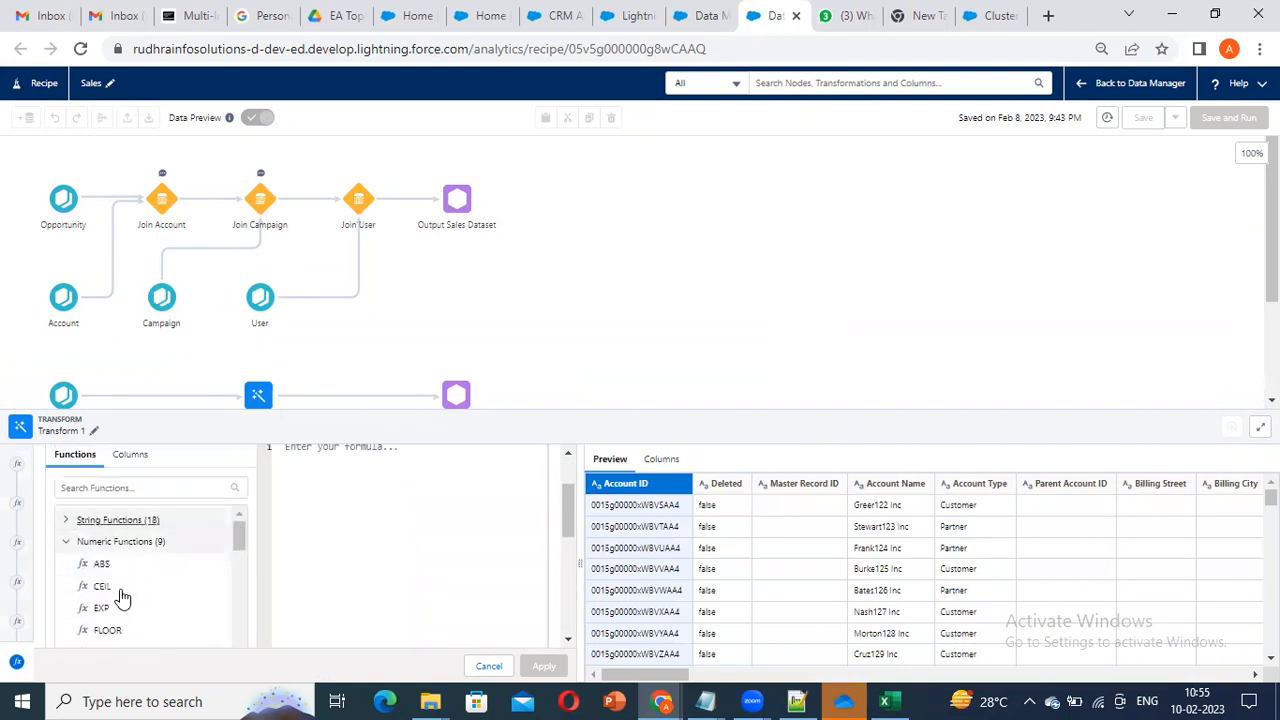
pyautogui.scroll(-3, 125, 590)
pyautogui.scroll(-2, 118, 575)
pyautogui.scroll(2, 123, 572)
pyautogui.scroll(-2, 118, 615)
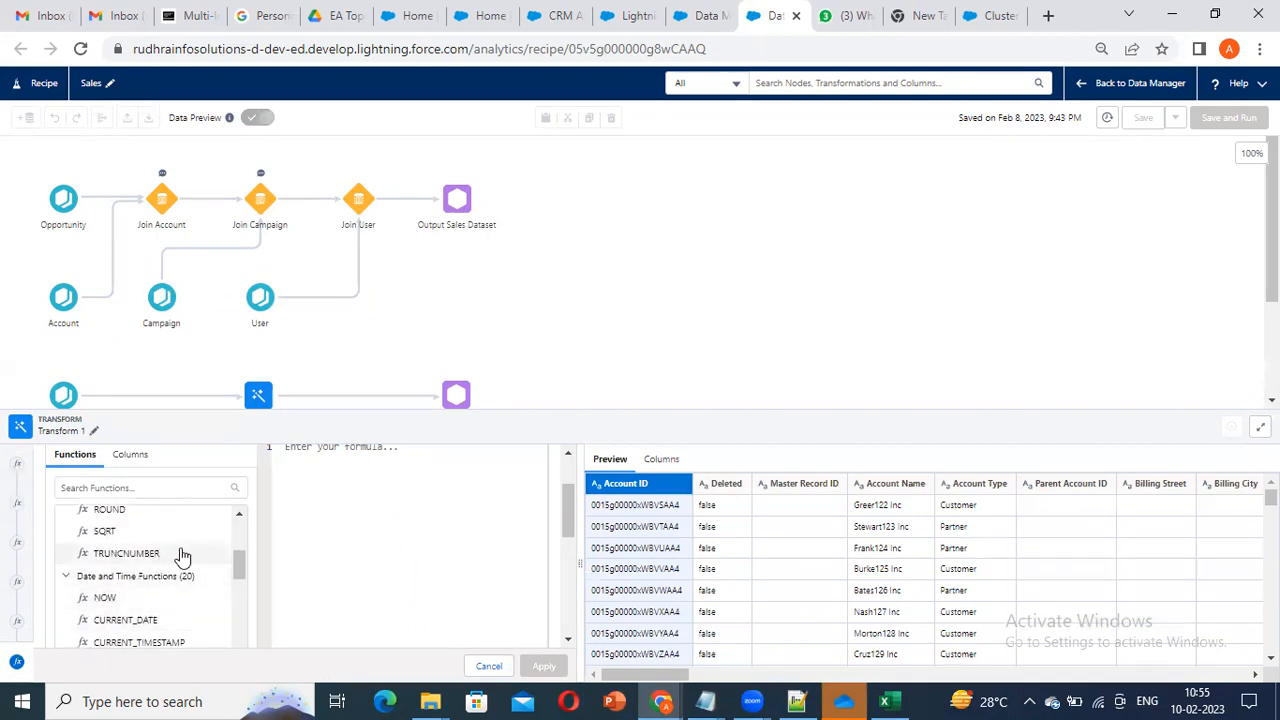
pyautogui.scroll(-2, 178, 558)
pyautogui.scroll(-2, 181, 558)
pyautogui.scroll(4, 182, 557)
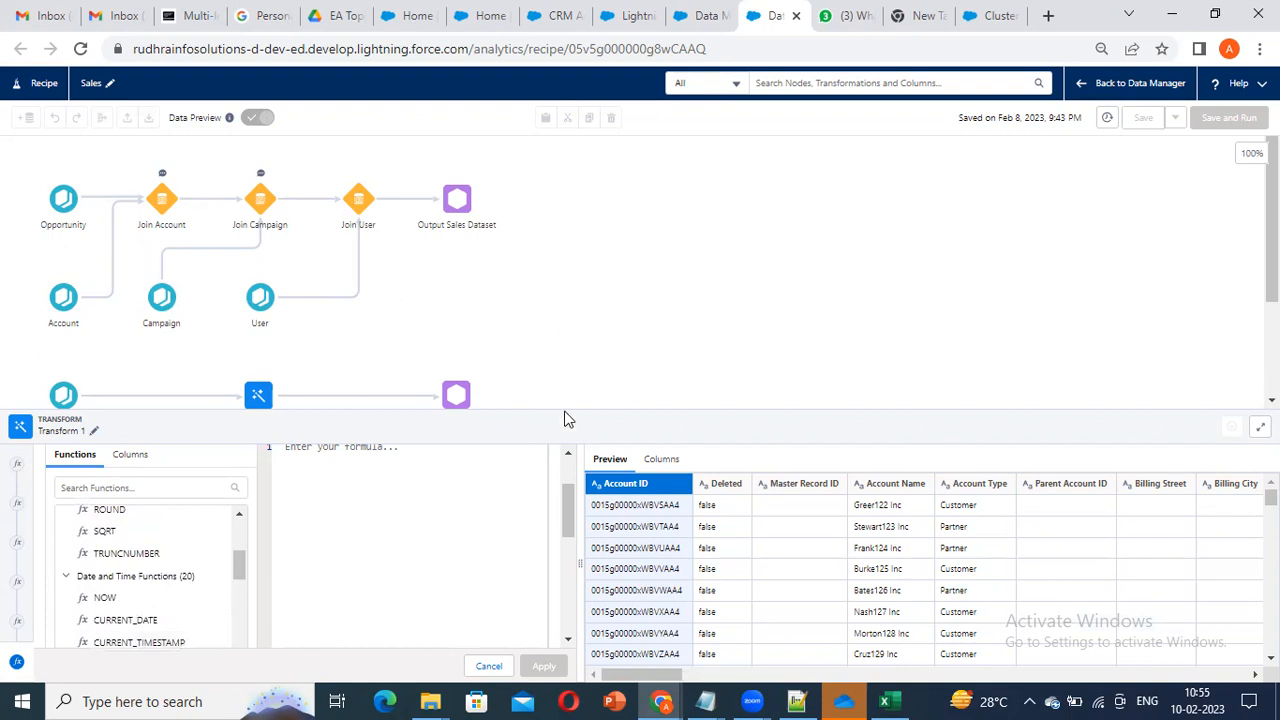
# Step: Enlarge the transform editing area and insert the NOW function as the formula
pyautogui.moveTo(598, 422); pyautogui.dragTo(600, 234)
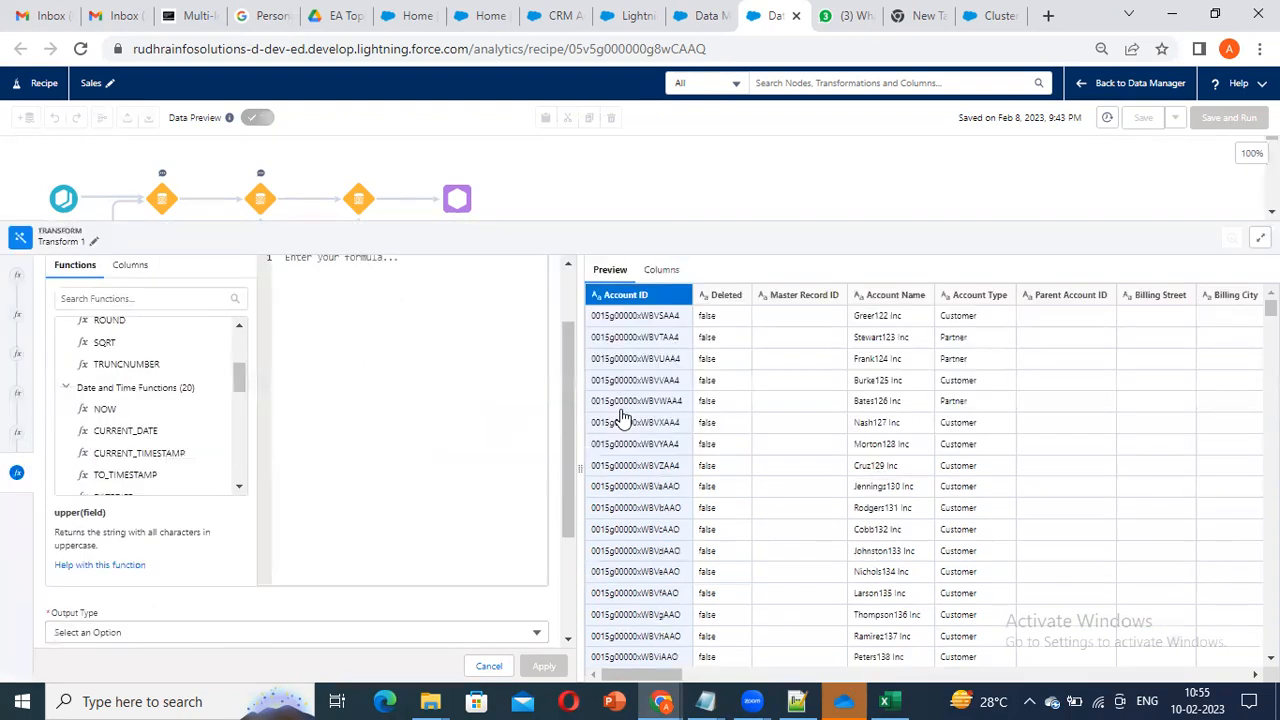
pyautogui.scroll(1, 115, 414)
pyautogui.scroll(-1, 115, 412)
pyautogui.click(110, 409)
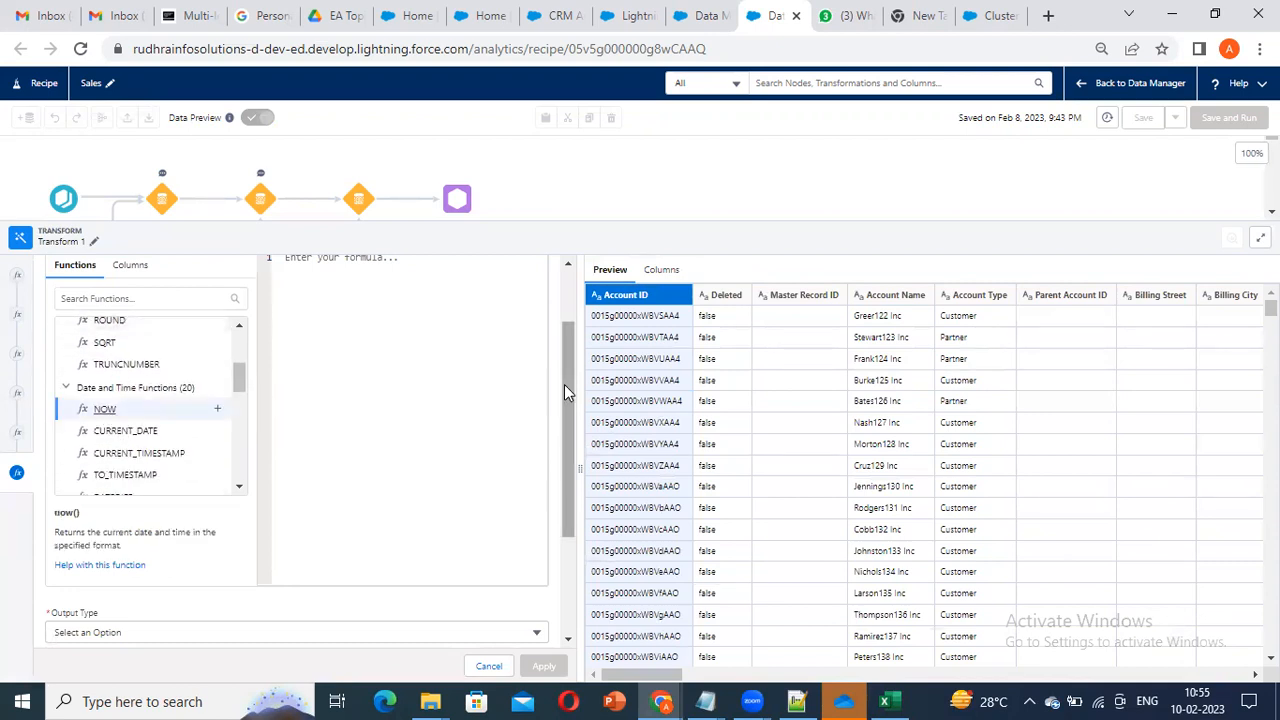
pyautogui.moveTo(564, 384); pyautogui.dragTo(566, 349)
pyautogui.click(406, 334)
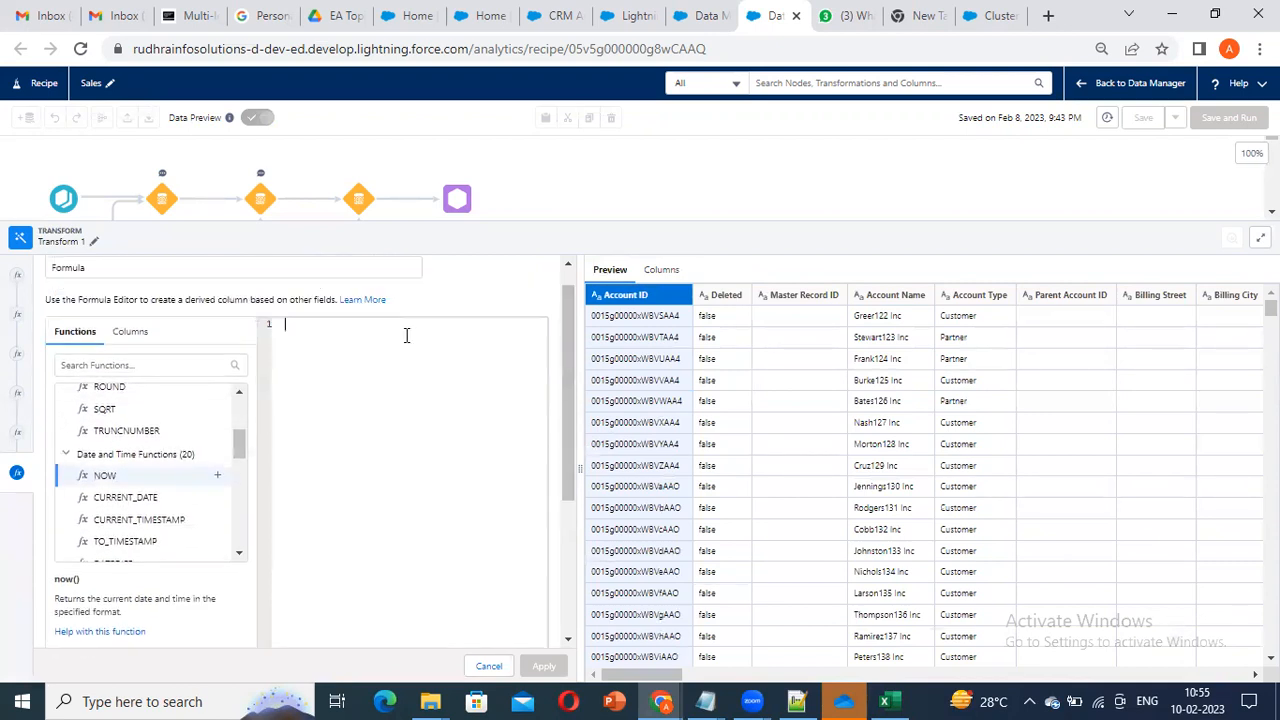
pyautogui.click(217, 476)
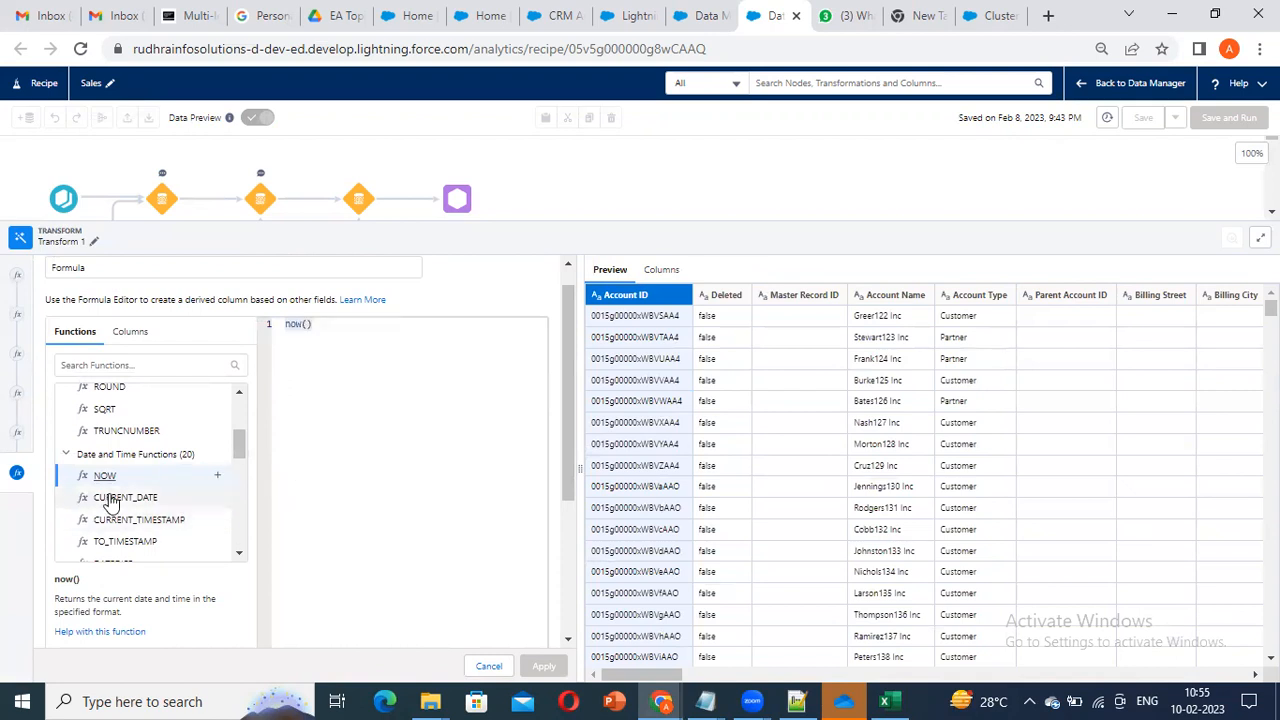
# Step: Set the NOW formula's output type to Date Time with the date format yyyy-MM-dd'T'HH:mm:ss.SSS'Z'
pyautogui.moveTo(567, 426); pyautogui.dragTo(570, 562)
pyautogui.click(133, 460)
pyautogui.click(131, 591)
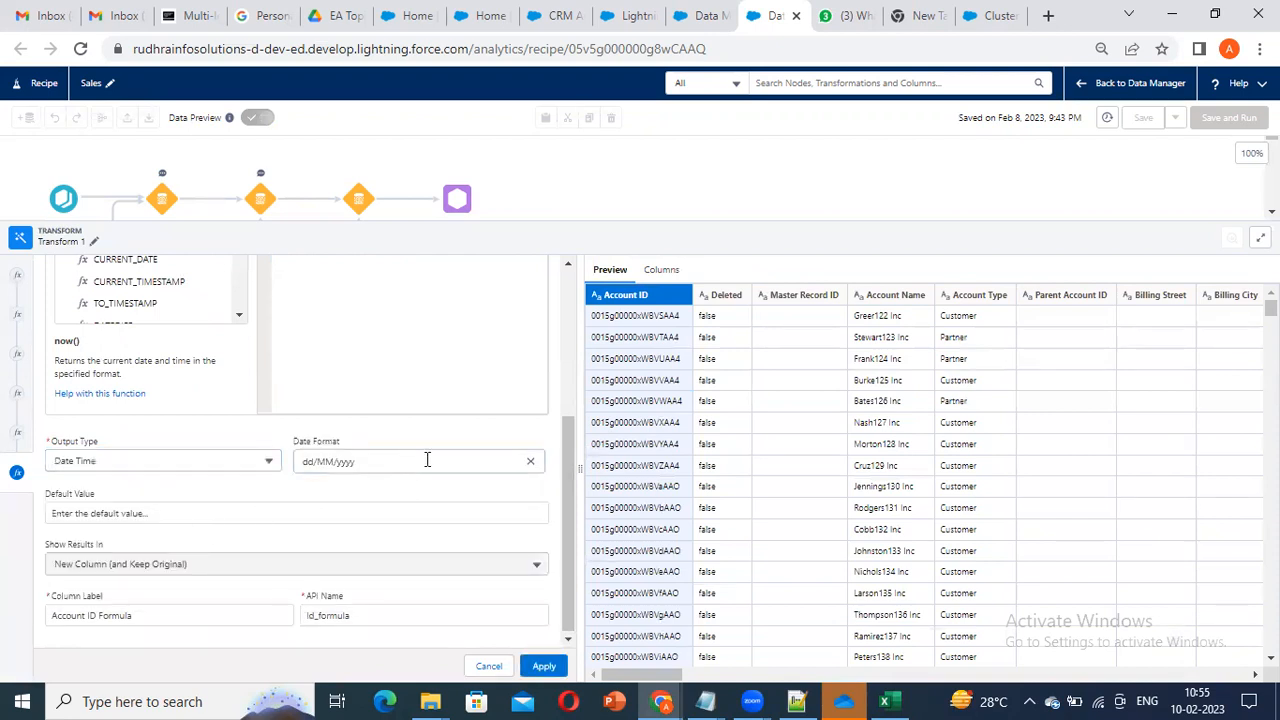
pyautogui.click(529, 465)
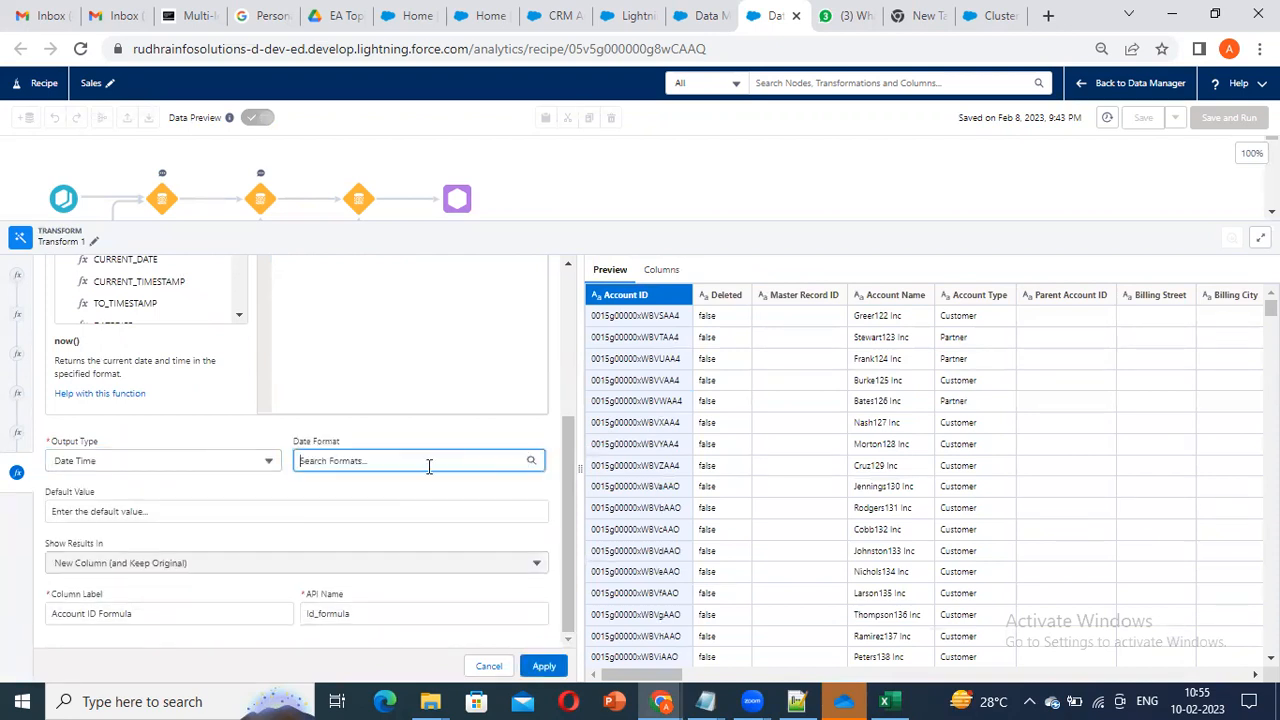
pyautogui.click(428, 462)
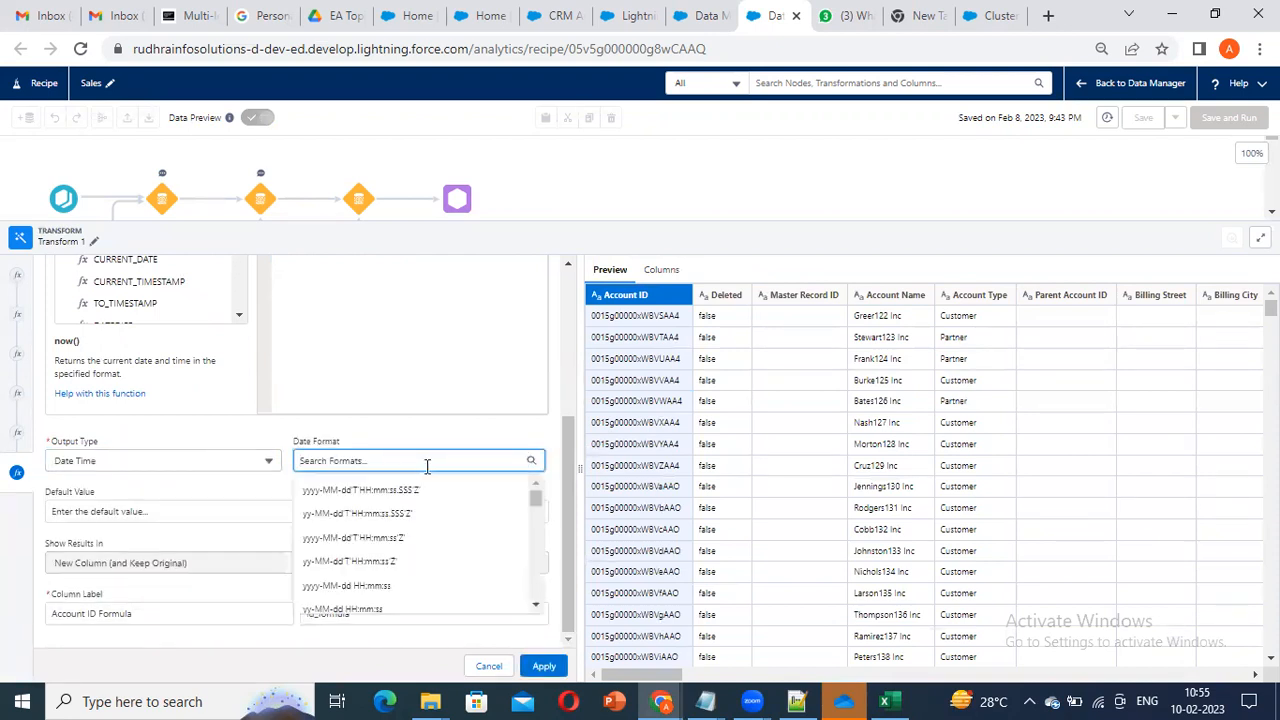
pyautogui.click(366, 494)
# Step: Set the column label to Data Now and the API name to Date_Now, and apply the transformation
pyautogui.moveTo(137, 620); pyautogui.dragTo(1, 620)
pyautogui.press('BackSpace')
pyautogui.write('Dat')
pyautogui.press('BackSpace')
pyautogui.press('BackSpace')
pyautogui.press('BackSpace')
pyautogui.write('Data Now')
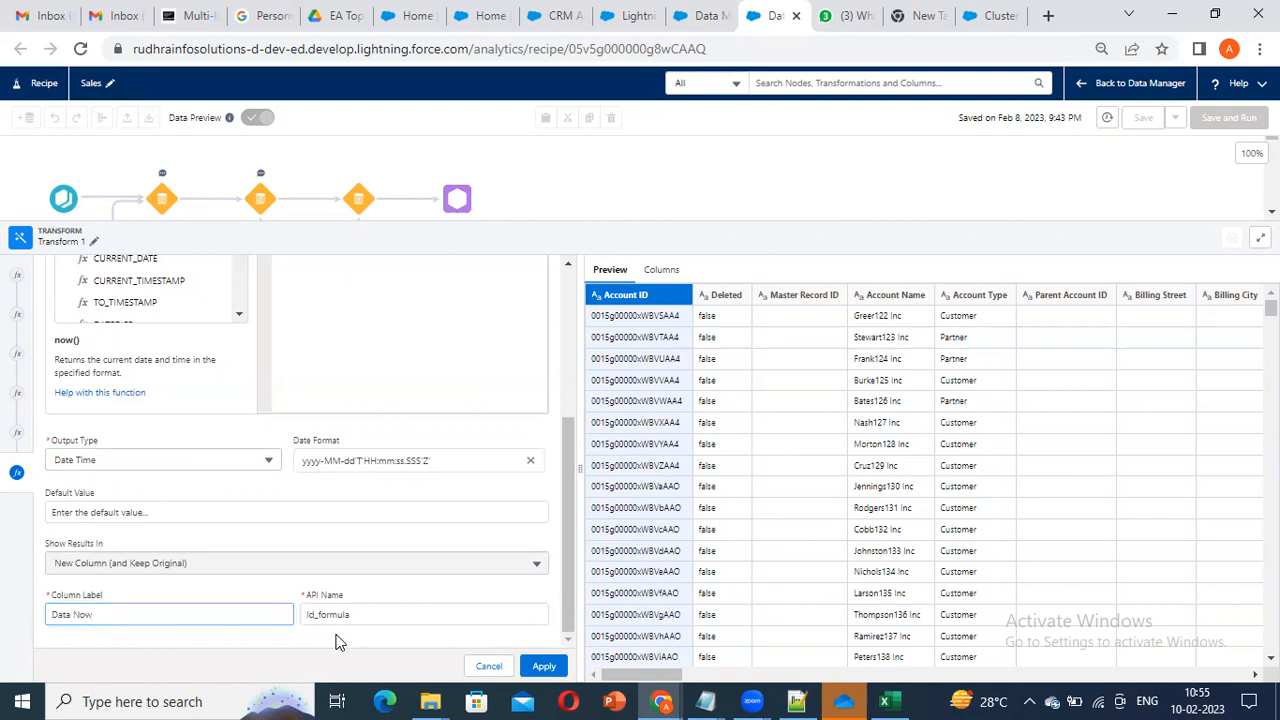
pyautogui.press('Tab')
pyautogui.write('D')
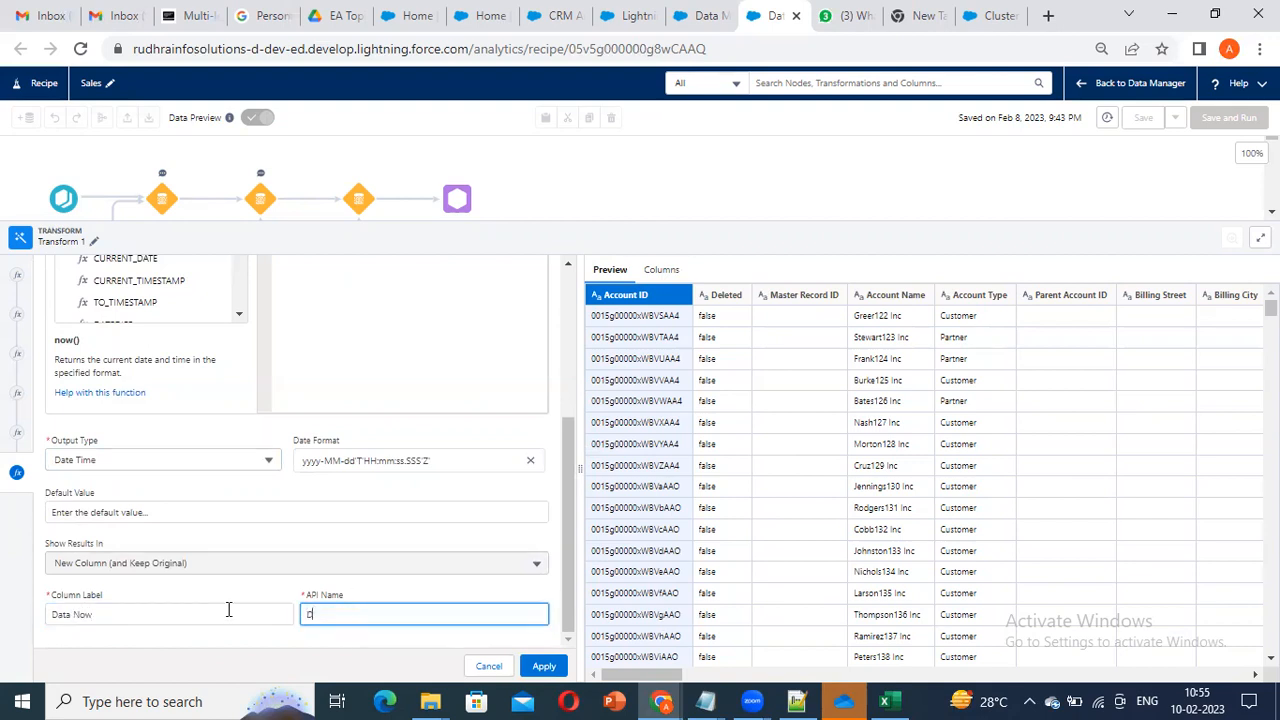
pyautogui.write('ate_Now')
pyautogui.click(544, 666)
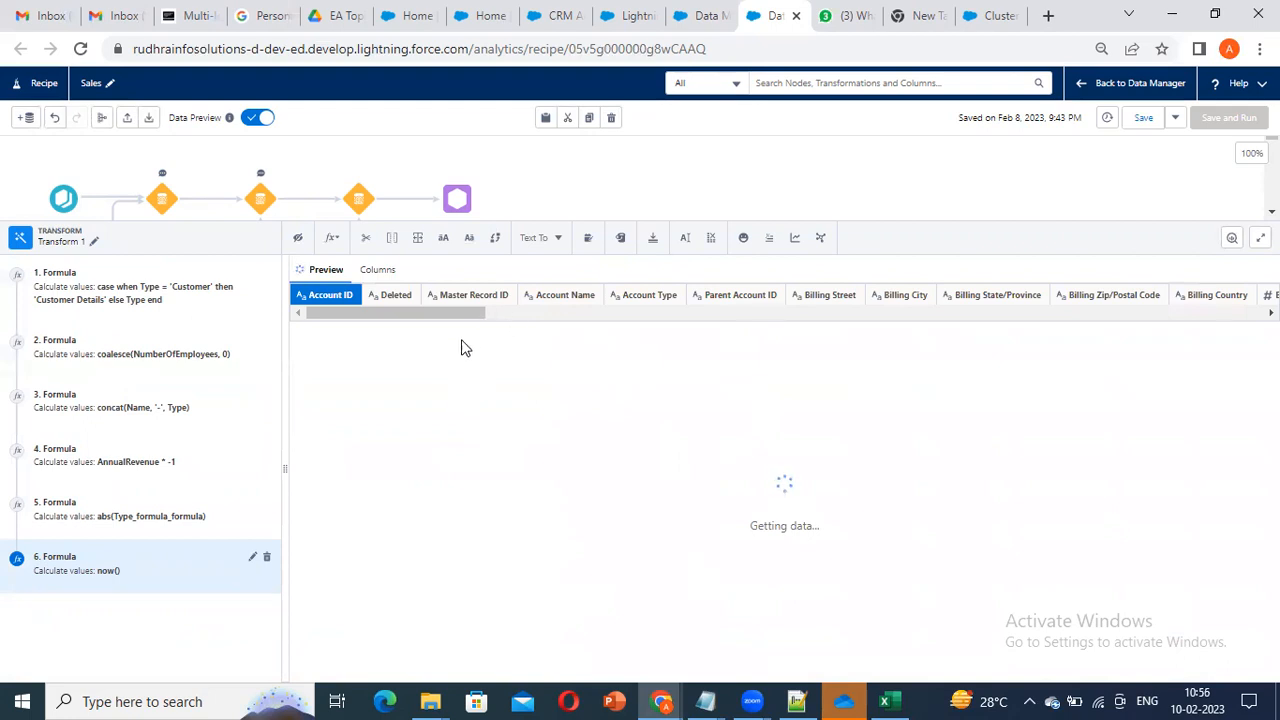
# Step: Select the Data Now column in the preview and check its timestamp values down the rows
pyautogui.moveTo(420, 675); pyautogui.dragTo(1200, 676)
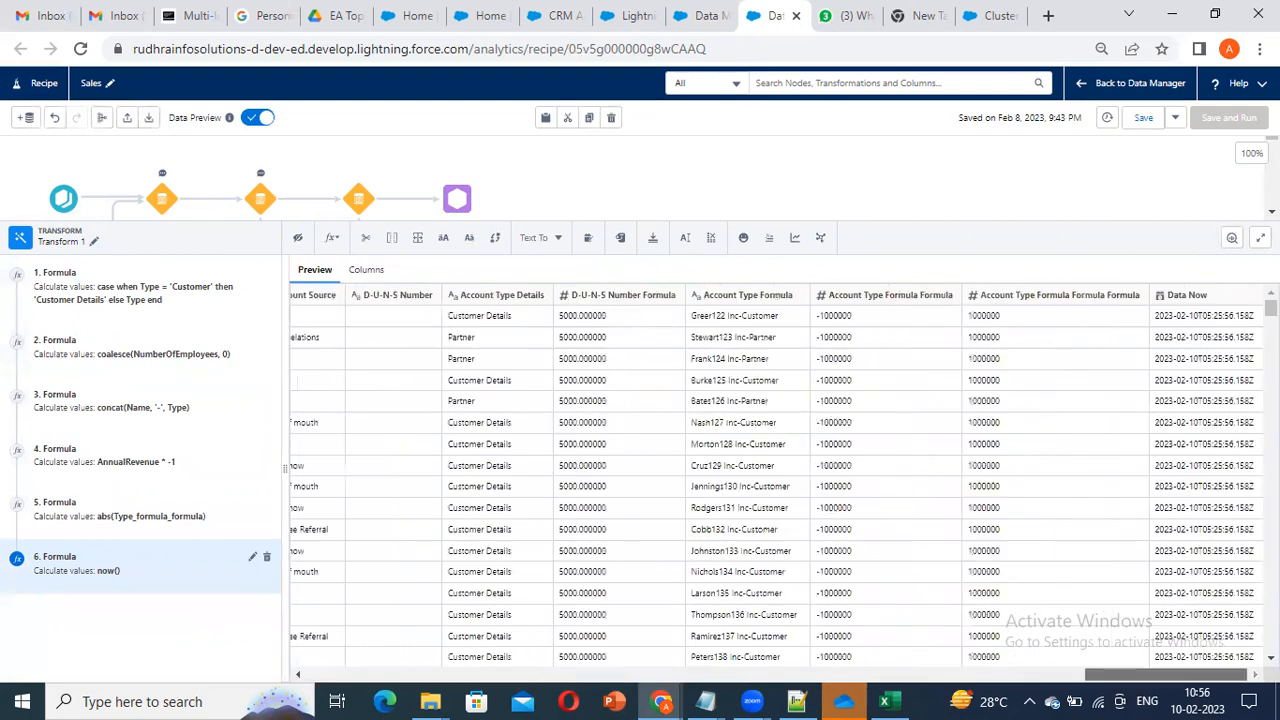
pyautogui.click(1192, 330)
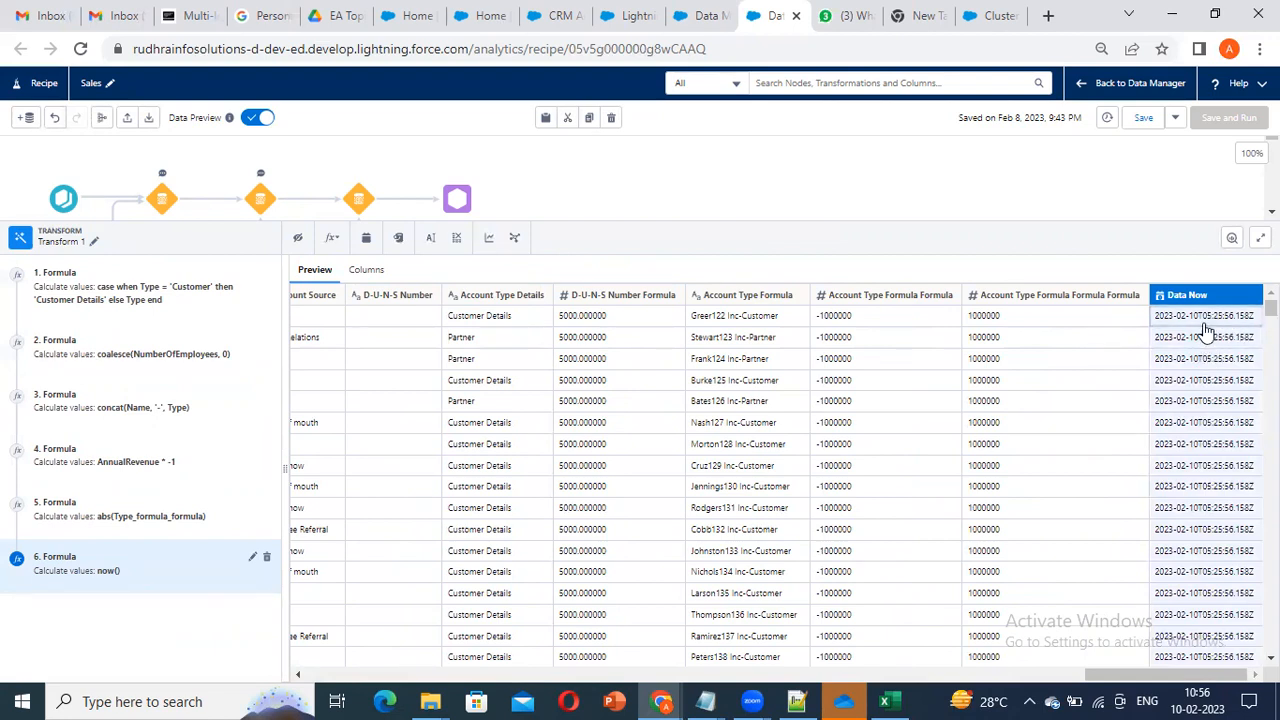
pyautogui.scroll(-3, 1203, 435)
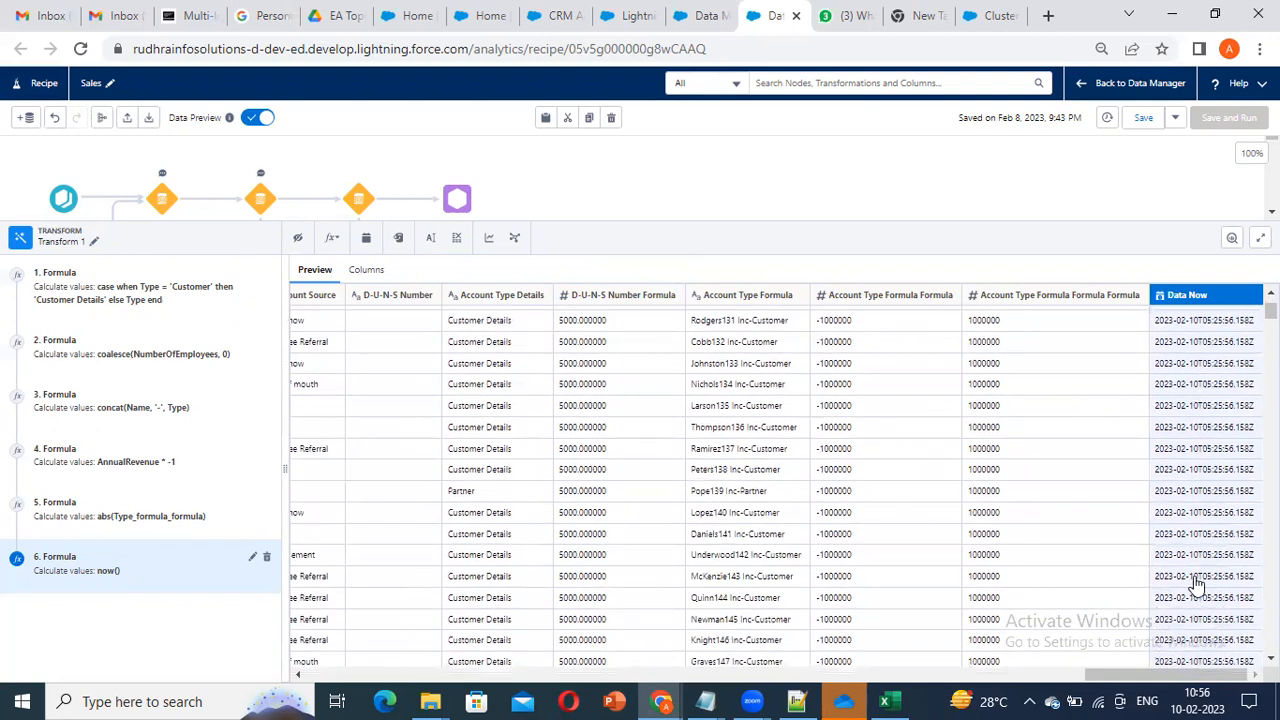
pyautogui.scroll(3, 1198, 585)
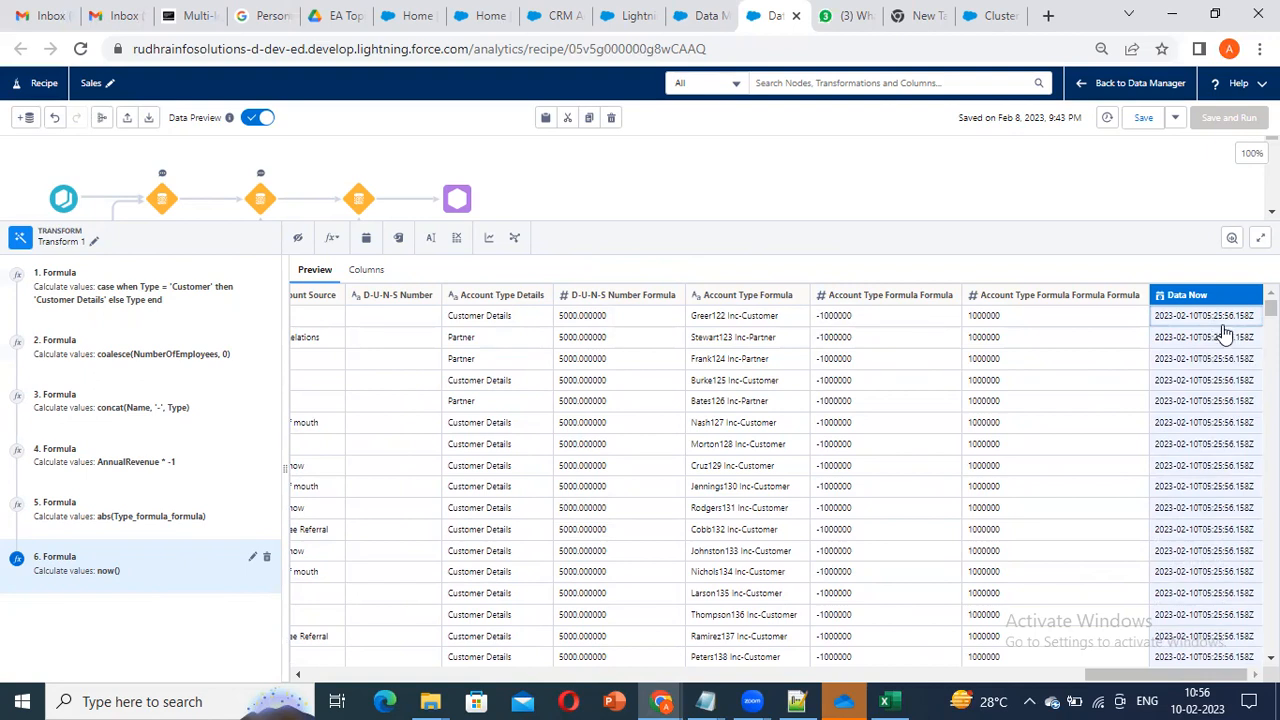
pyautogui.scroll(-3, 1124, 378)
pyautogui.scroll(3, 1125, 380)
# Step: Start another custom formula transformation and insert the MONTHS_BETWEEN function with its placeholder arguments
pyautogui.click(332, 240)
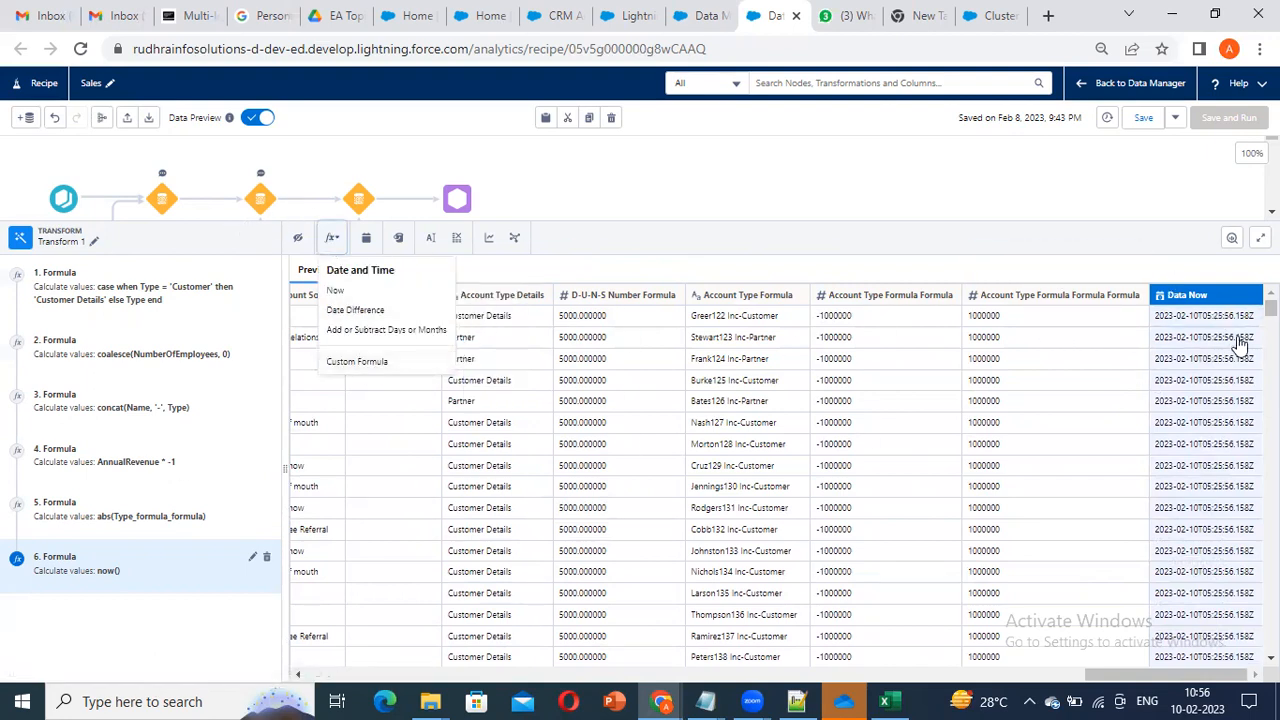
pyautogui.click(357, 361)
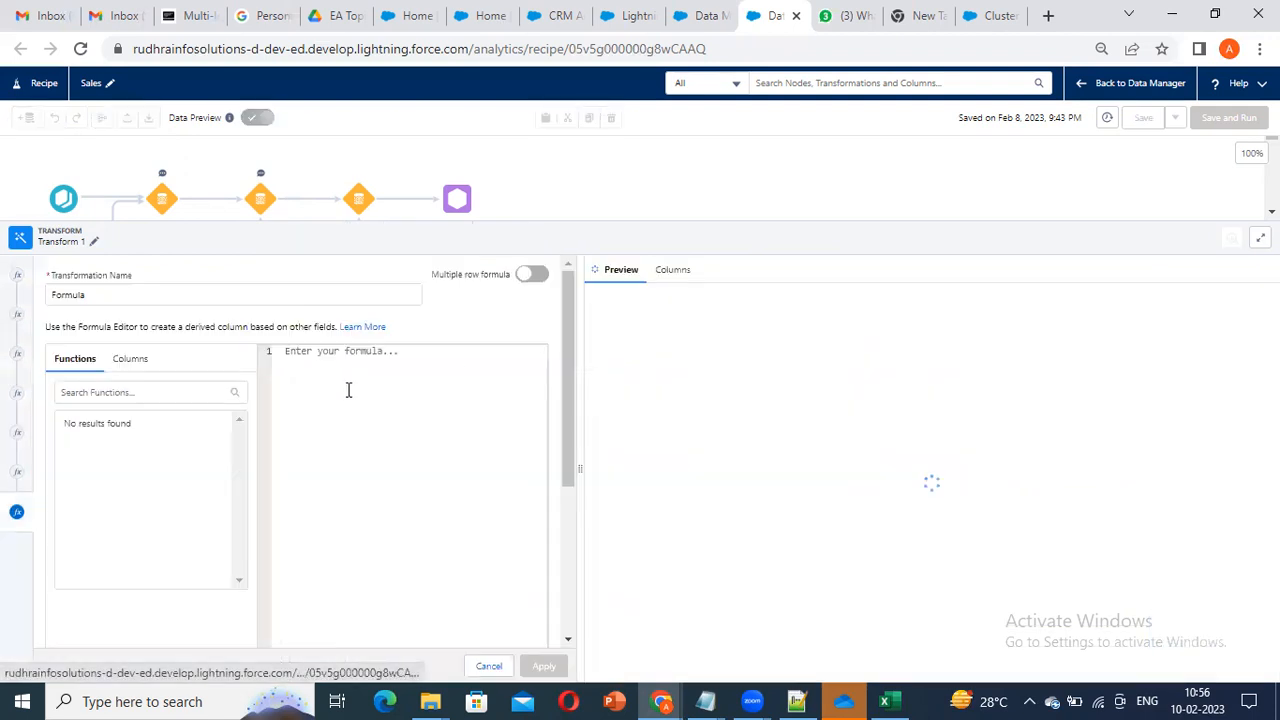
pyautogui.scroll(-15, 150, 440)
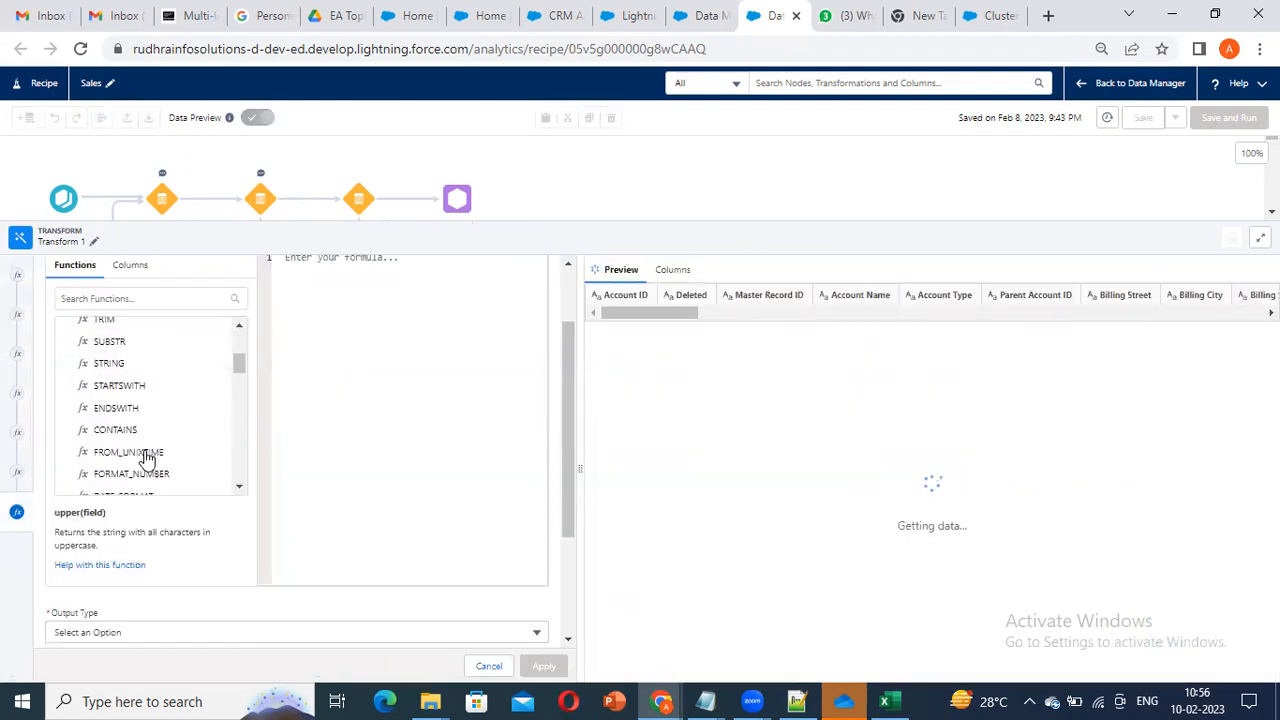
pyautogui.scroll(2, 146, 457)
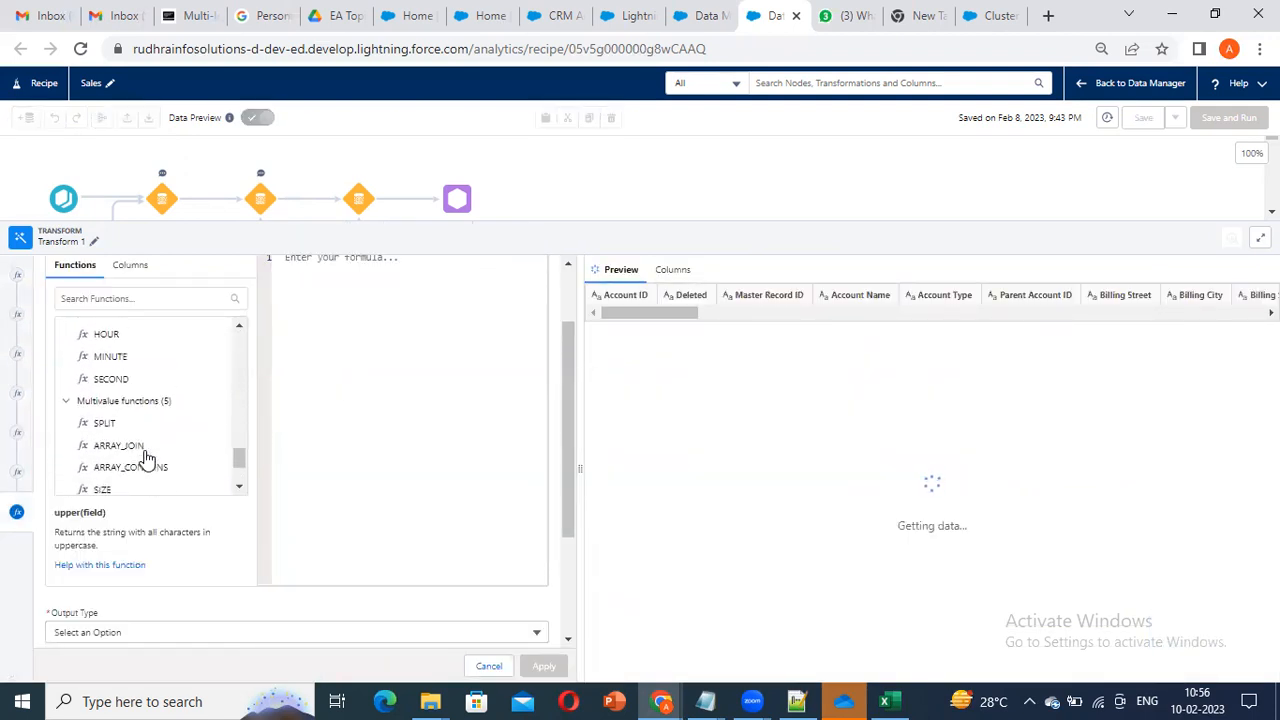
pyautogui.scroll(5, 146, 458)
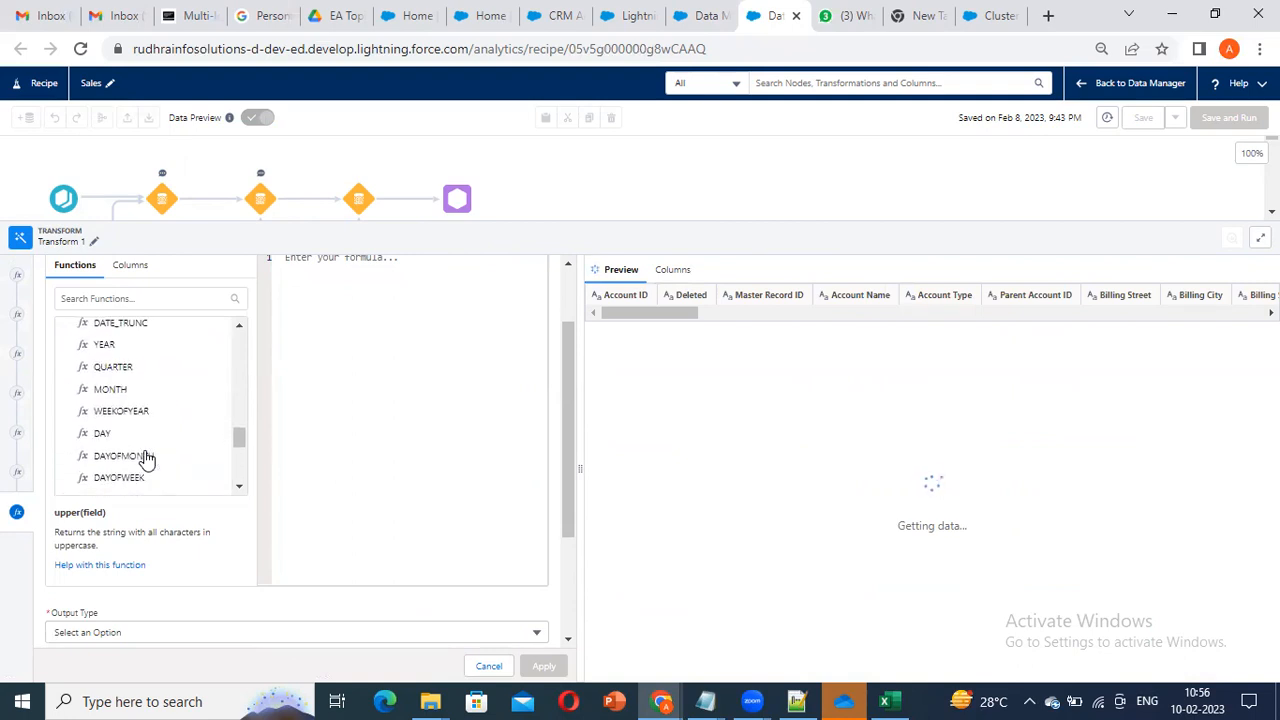
pyautogui.scroll(1, 146, 458)
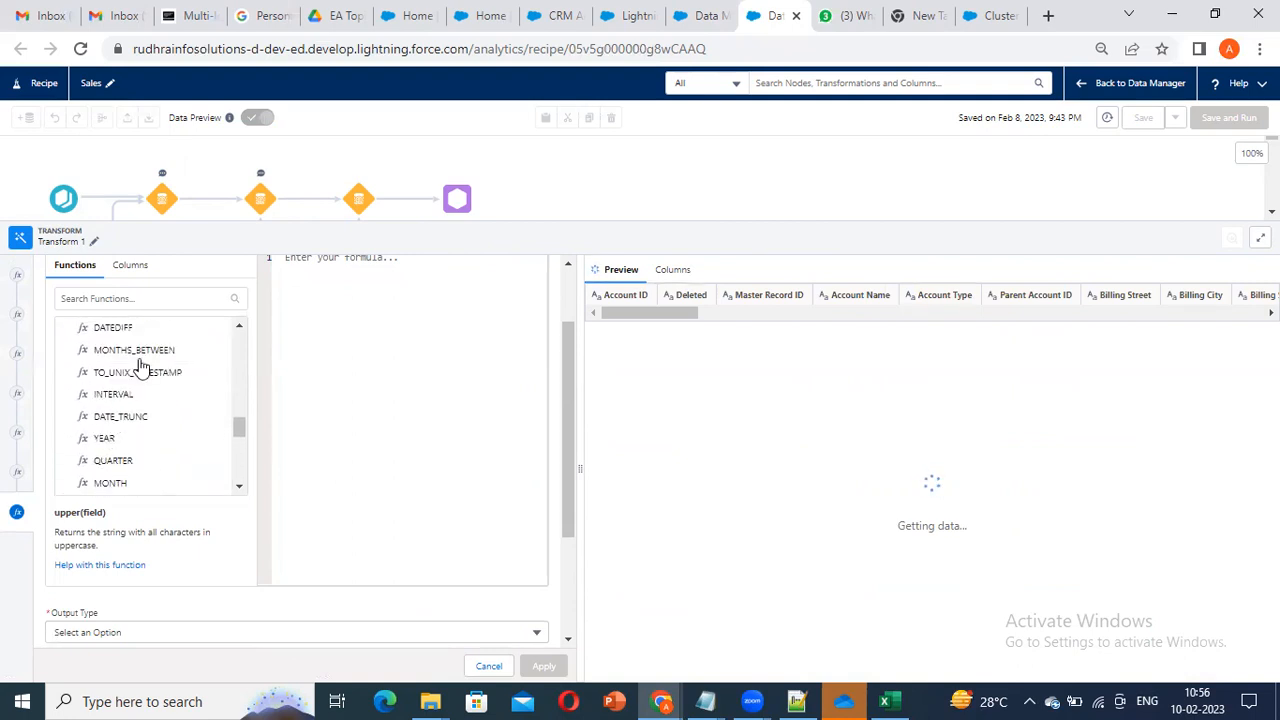
pyautogui.click(228, 352)
pyautogui.scroll(1, 195, 405)
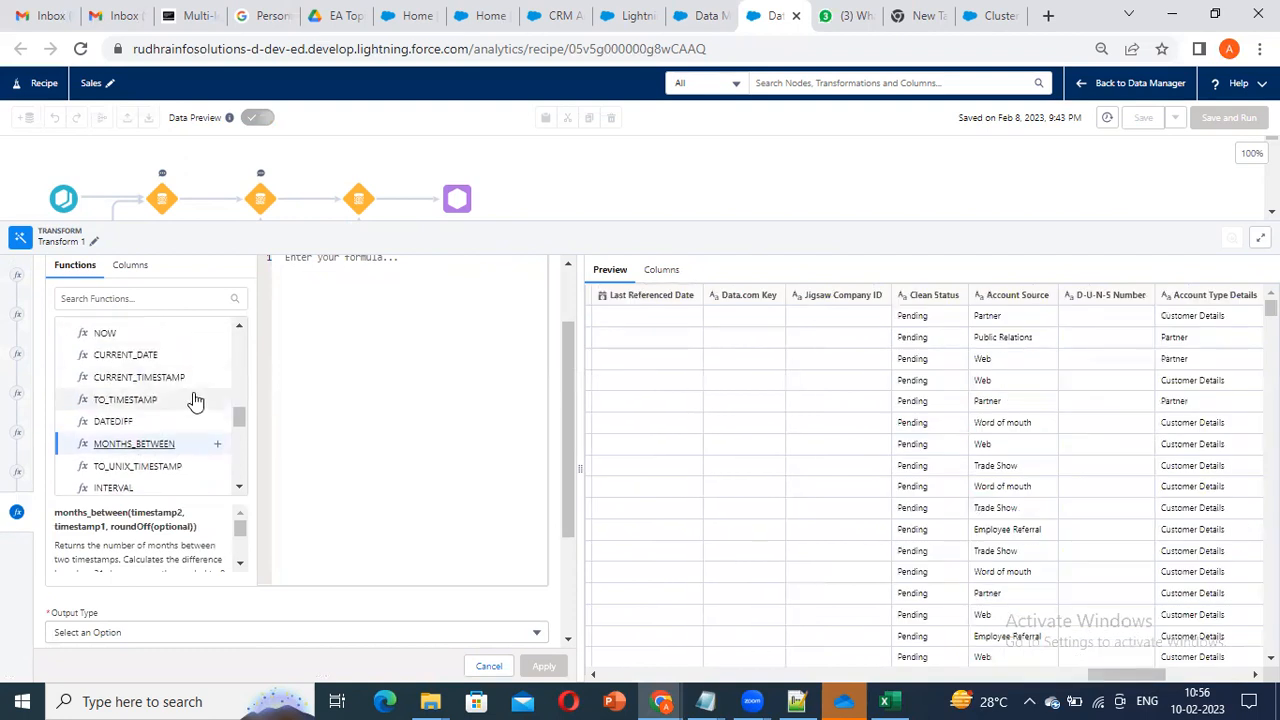
pyautogui.click(216, 444)
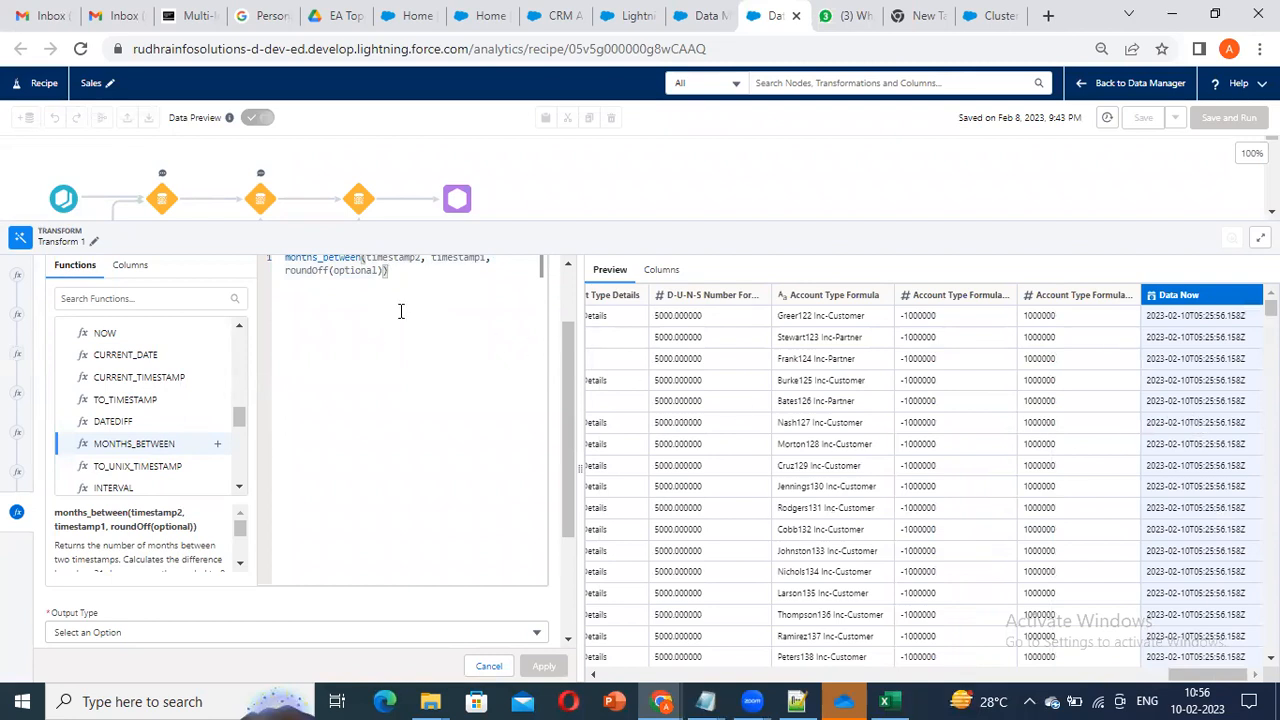
# Step: Search the columns for "date" and replace the timestamp2 placeholder in the months_between formula with the CreatedDate column
pyautogui.scroll(1, 566, 367)
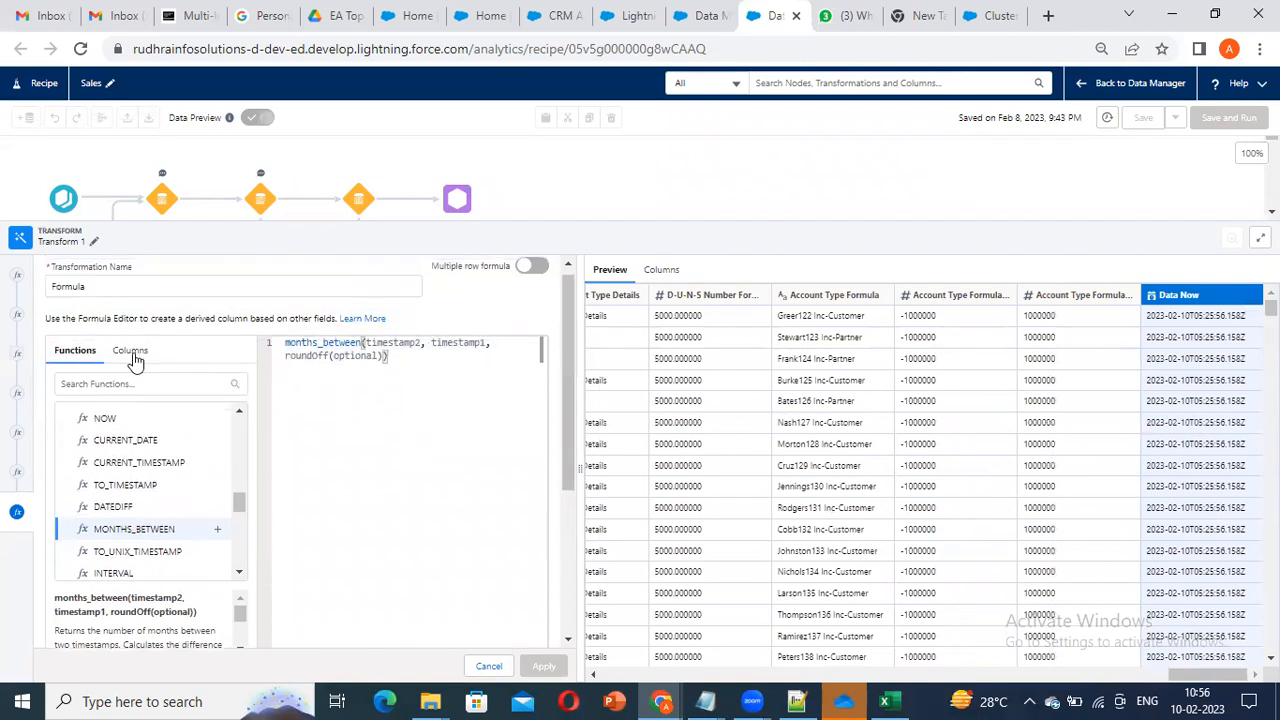
pyautogui.click(135, 360)
pyautogui.scroll(-3, 171, 477)
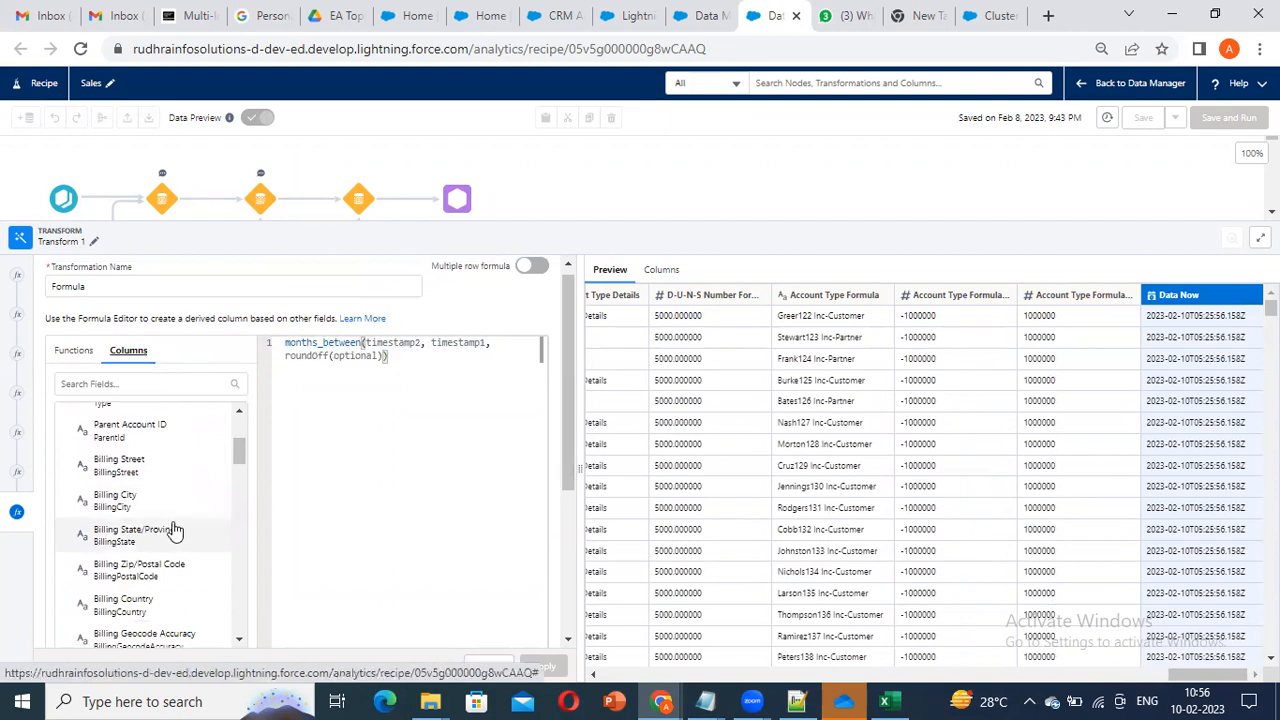
pyautogui.scroll(-10, 173, 529)
pyautogui.scroll(-3, 173, 527)
pyautogui.click(185, 384)
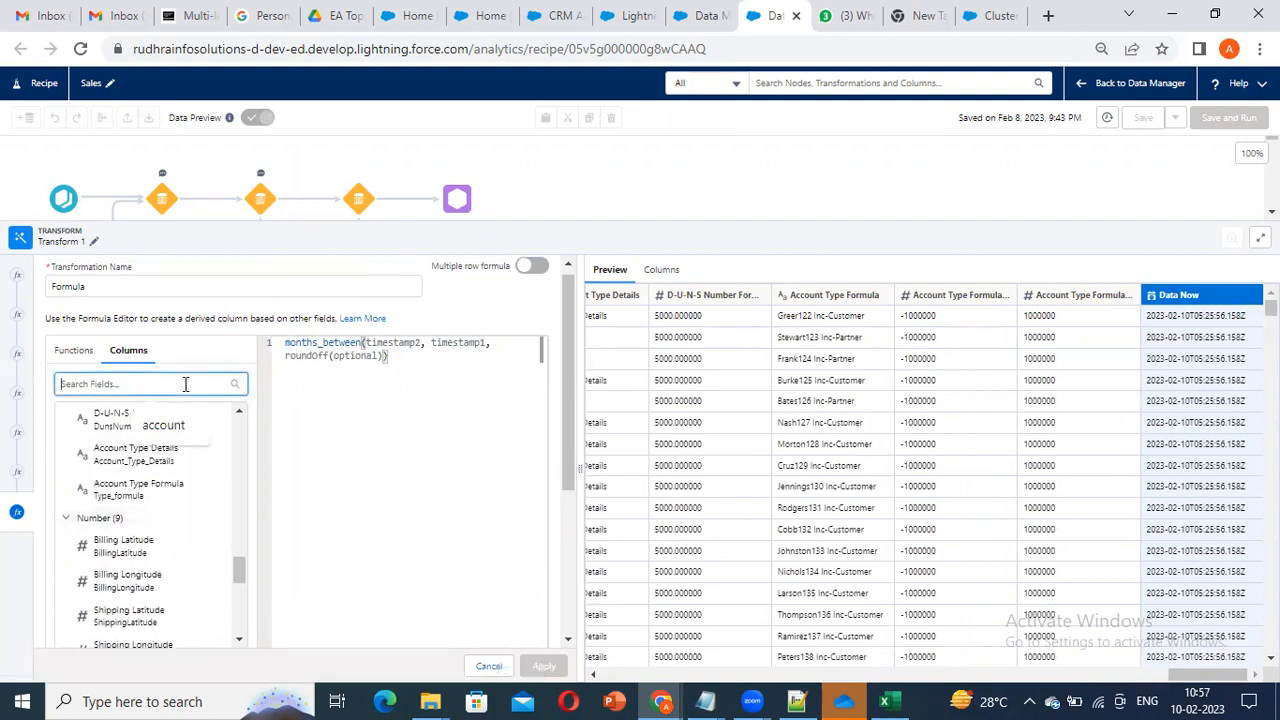
pyautogui.write('date')
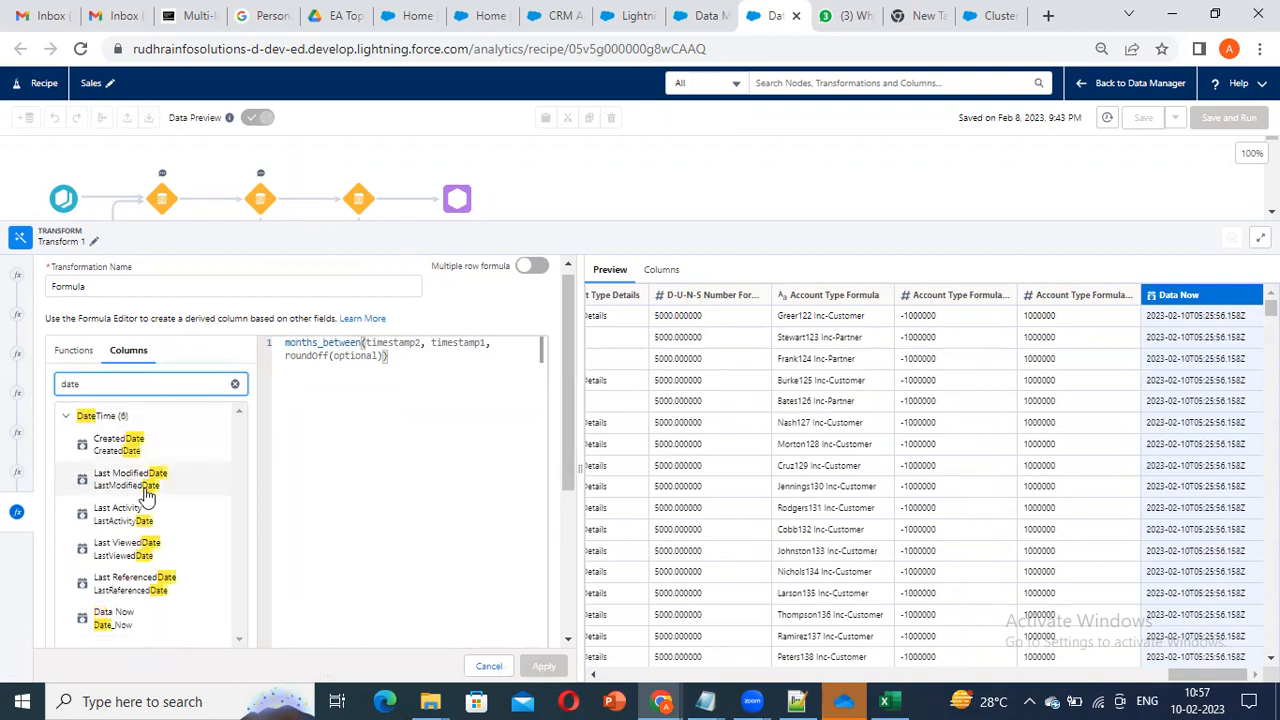
pyautogui.click(112, 445)
pyautogui.doubleClick(400, 343)
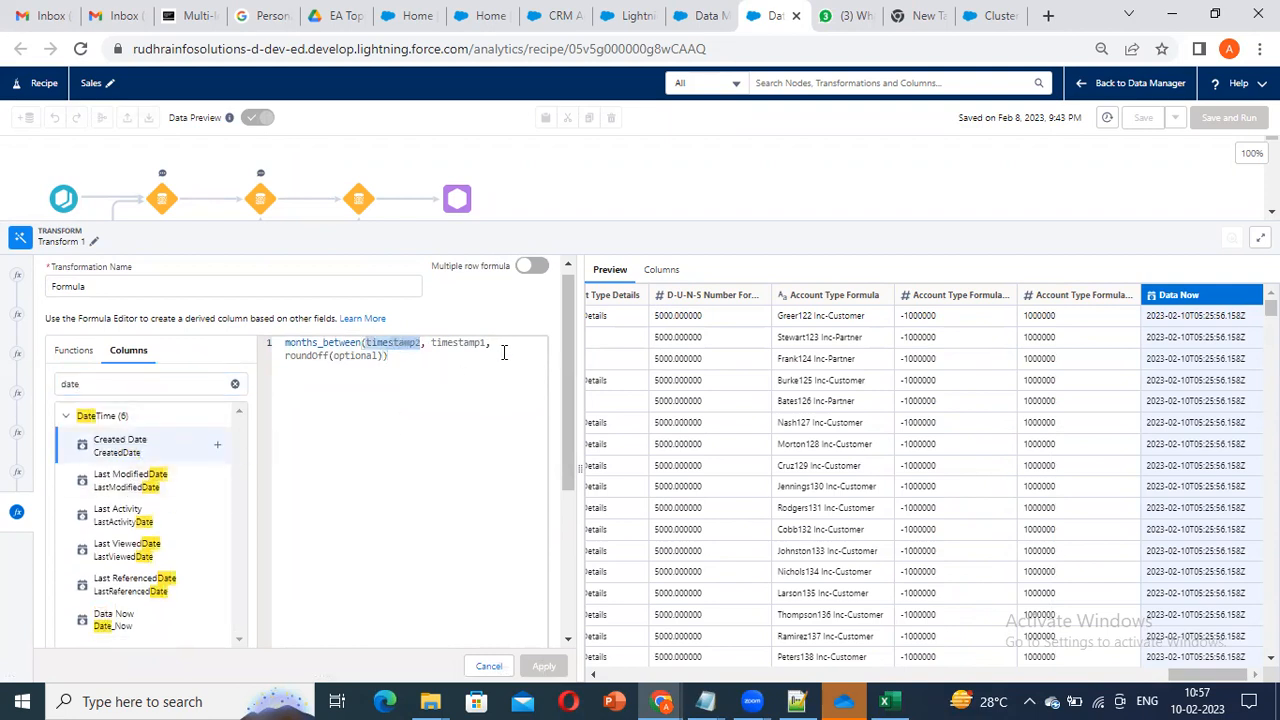
pyautogui.press('BackSpace')
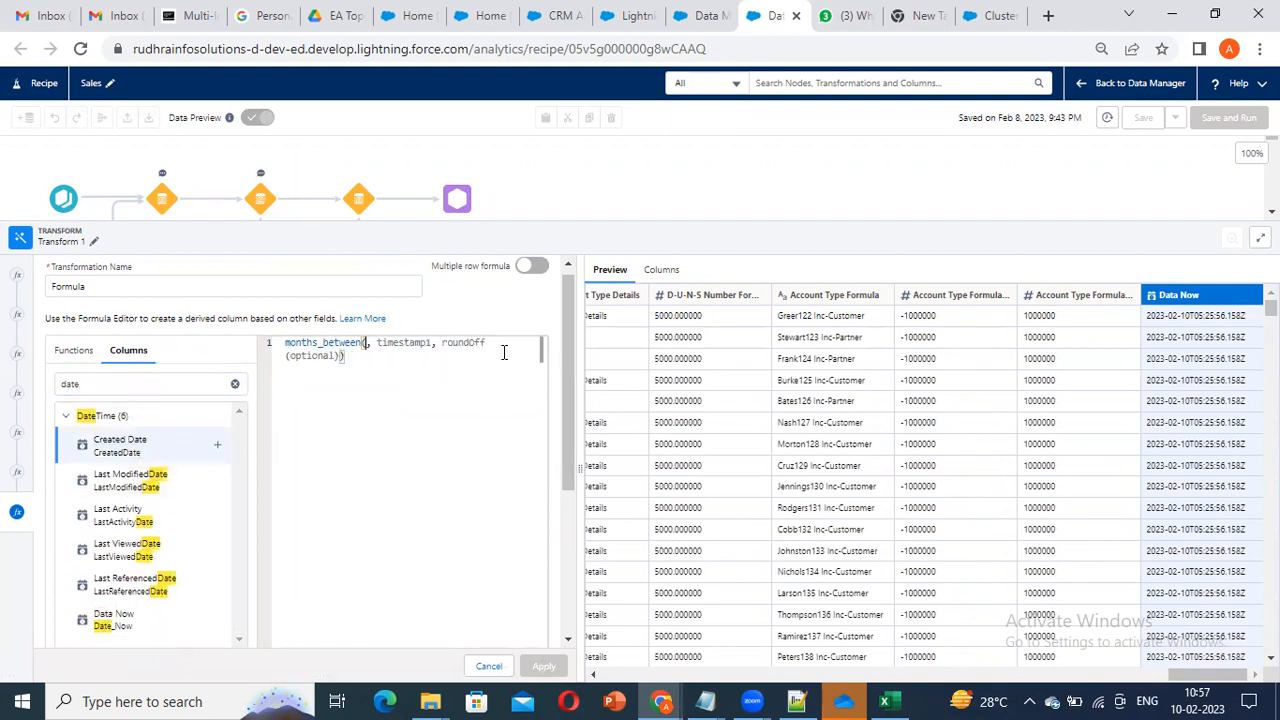
pyautogui.click(218, 448)
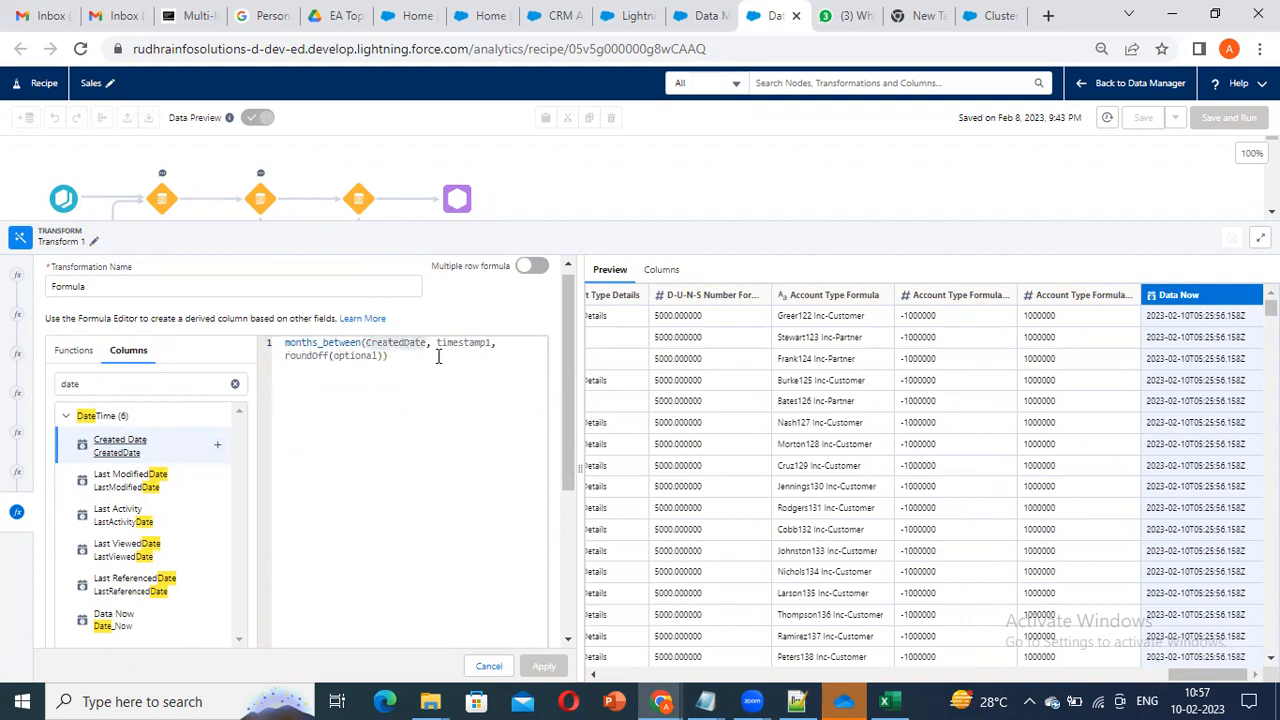
# Step: Search the columns for "now" and replace the timestamp1 placeholder in the formula with the Date_Now column
pyautogui.doubleClick(472, 343)
pyautogui.press('BackSpace')
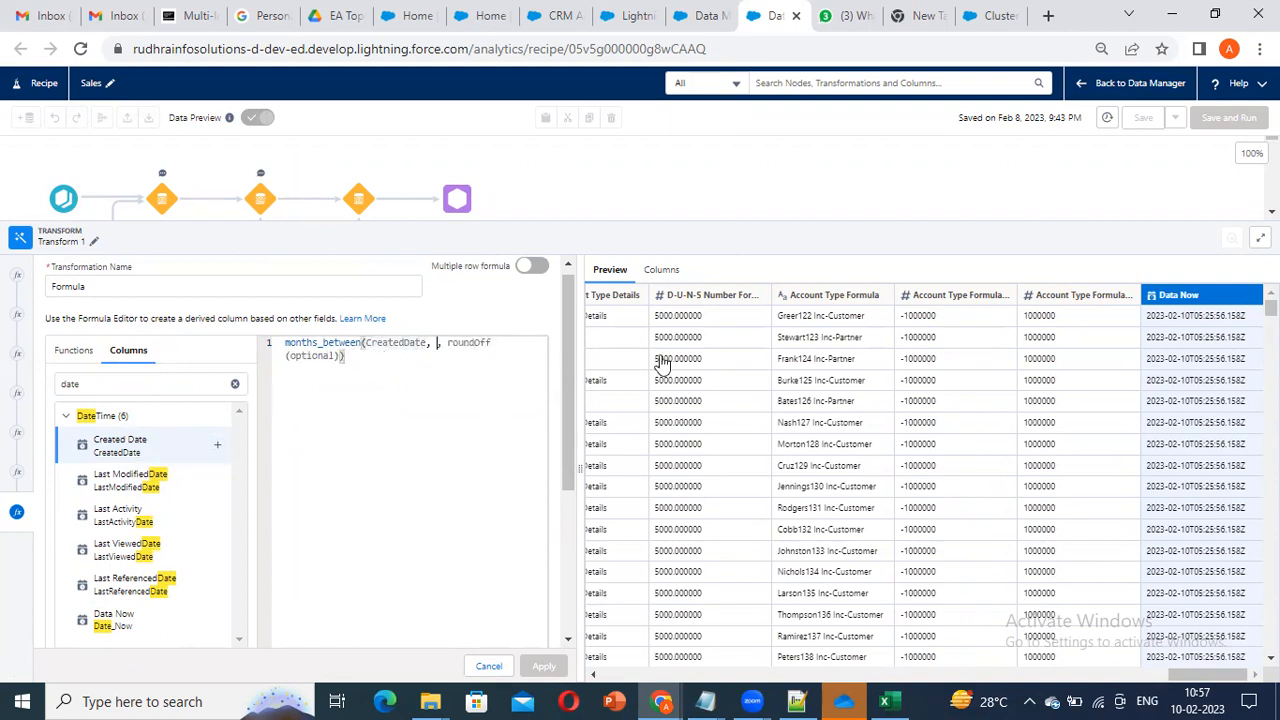
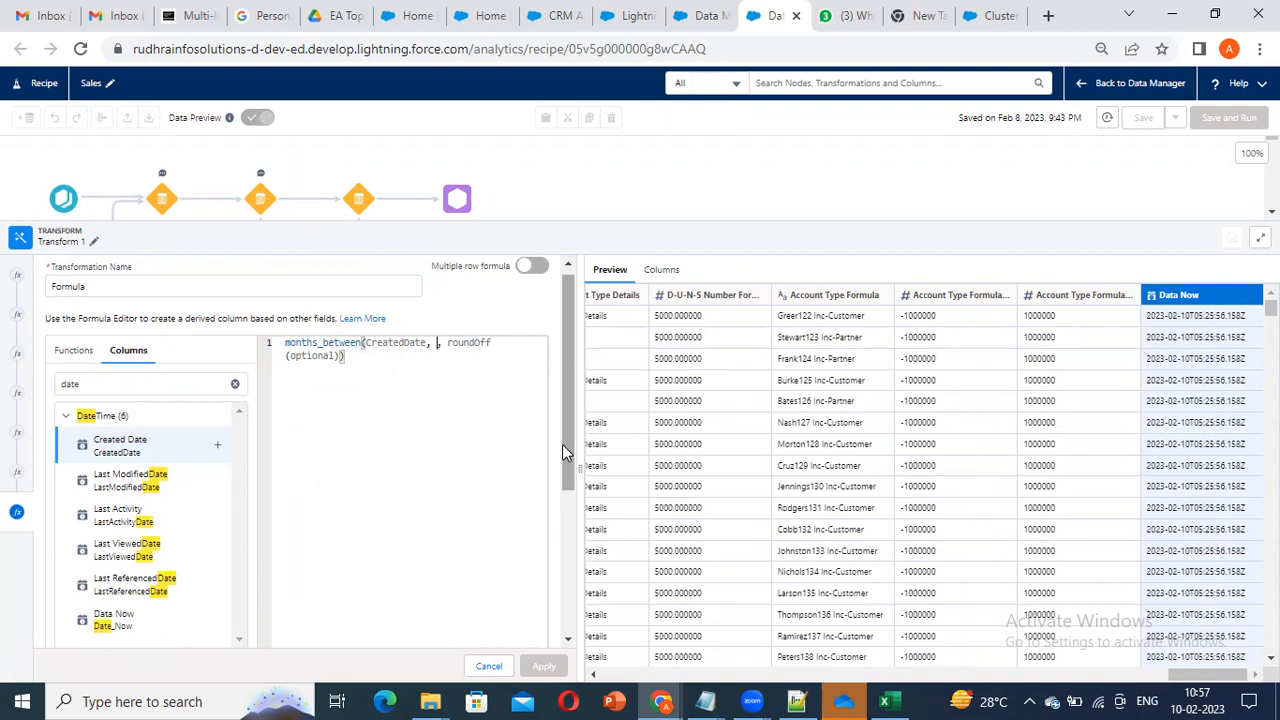
pyautogui.scroll(-3, 562, 444)
pyautogui.scroll(3, 441, 348)
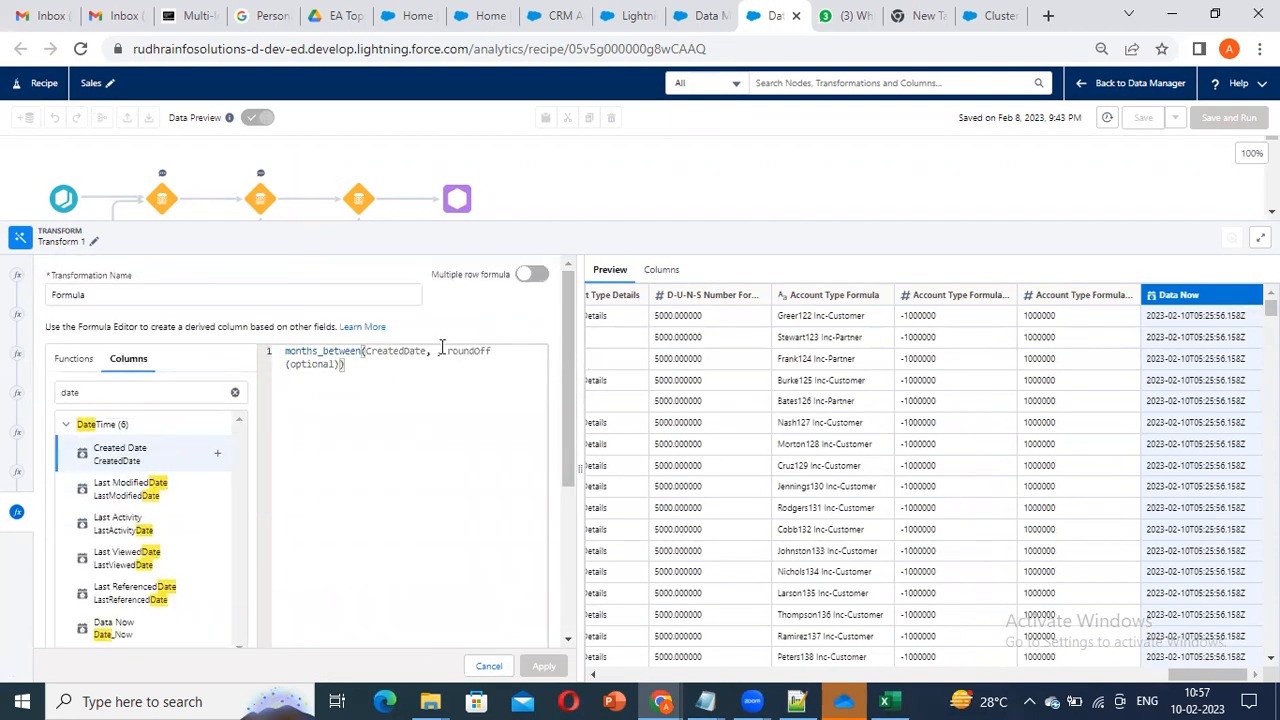
pyautogui.click(158, 392)
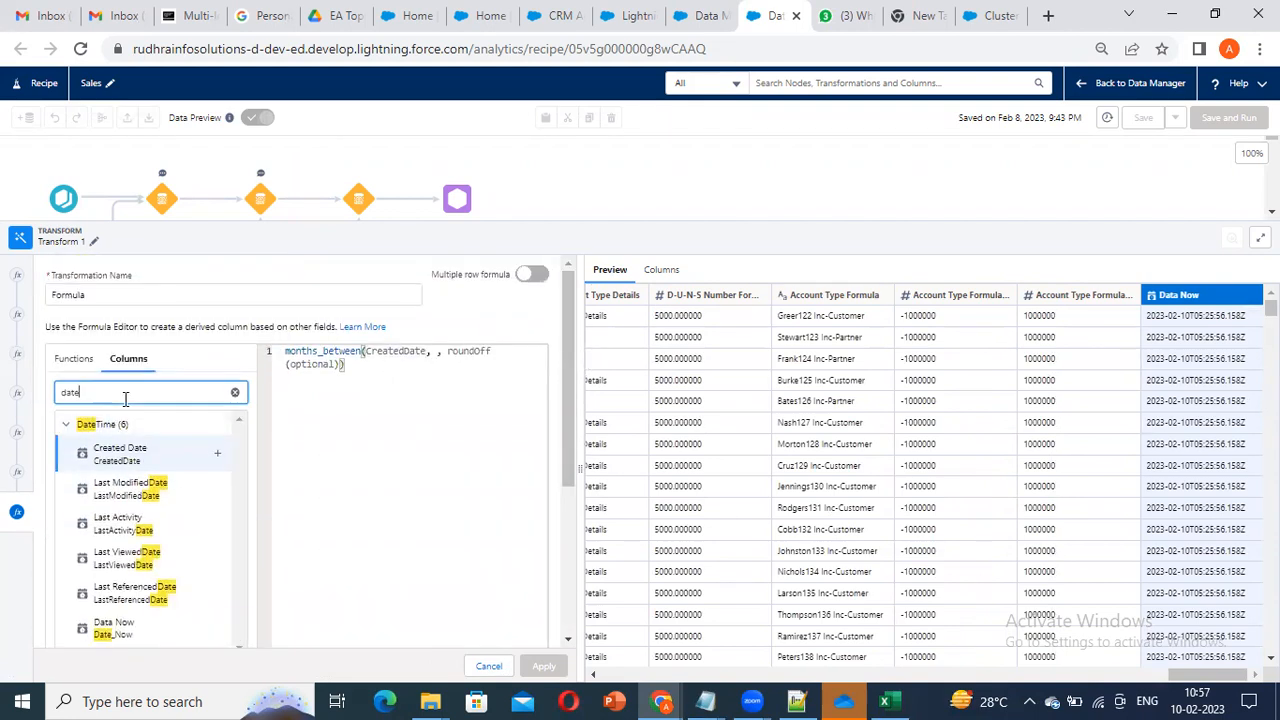
pyautogui.click(234, 394)
pyautogui.click(190, 394)
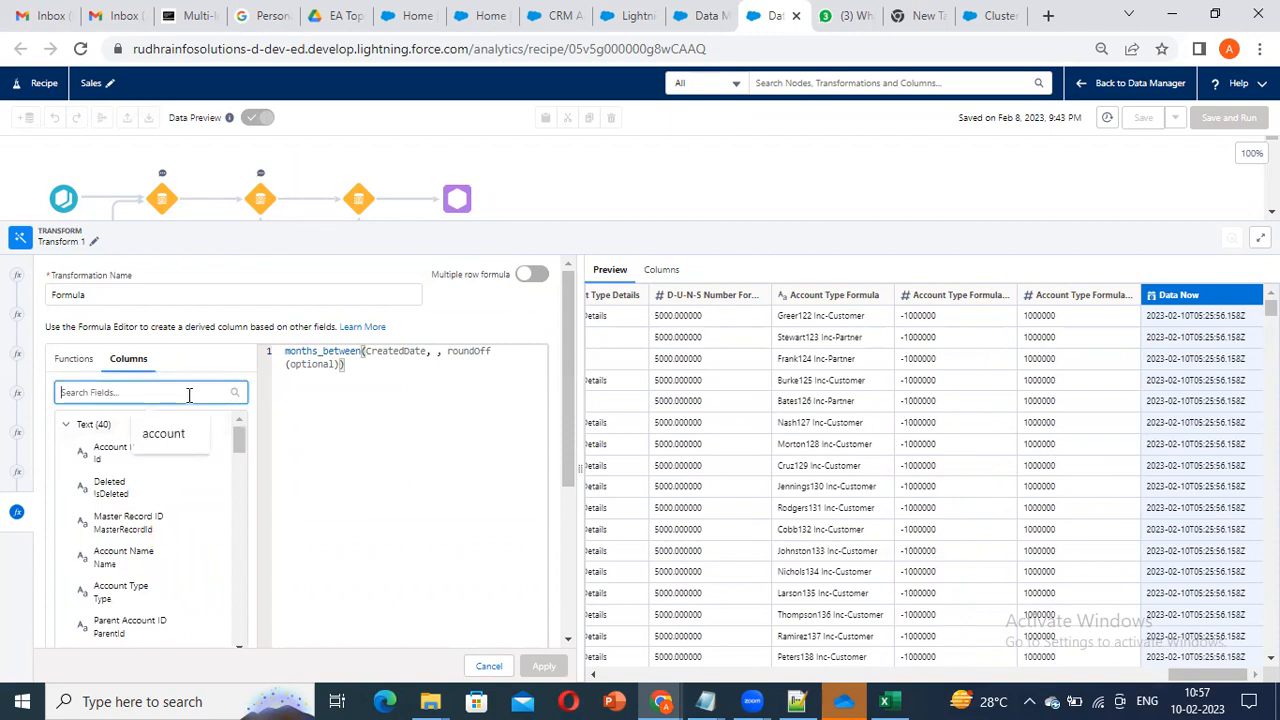
pyautogui.write('now')
pyautogui.click(450, 398)
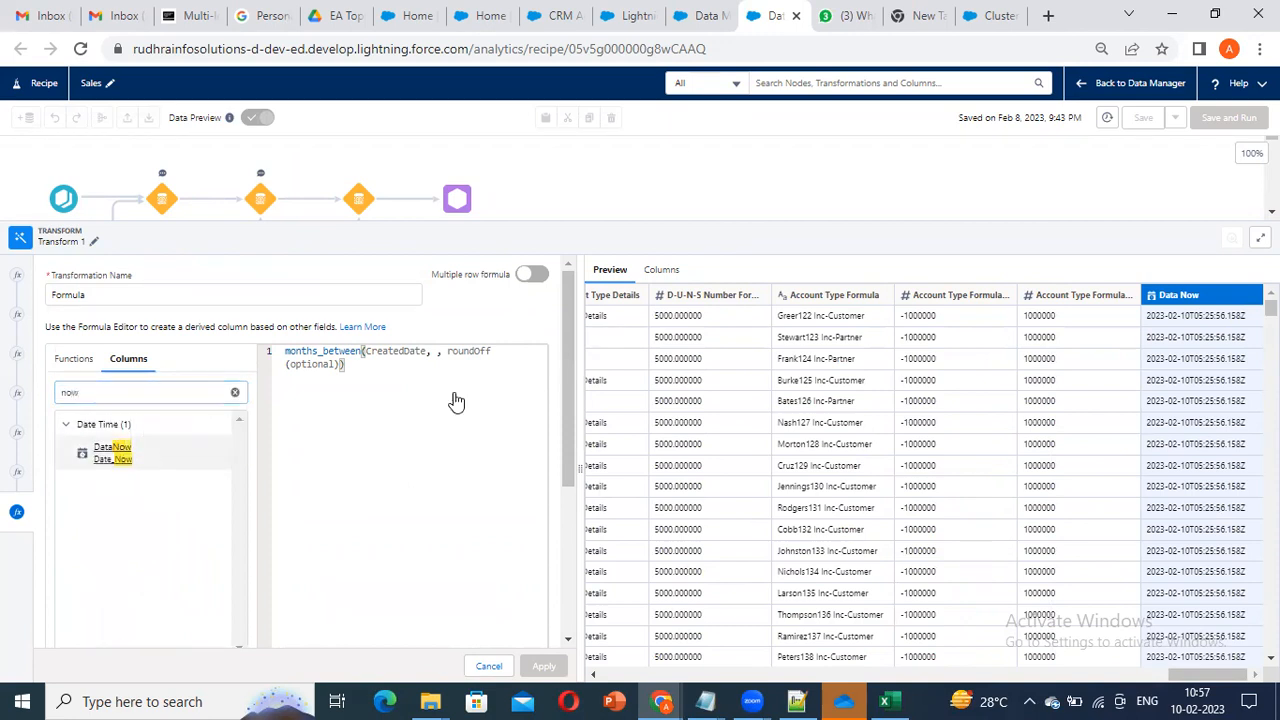
pyautogui.click(217, 453)
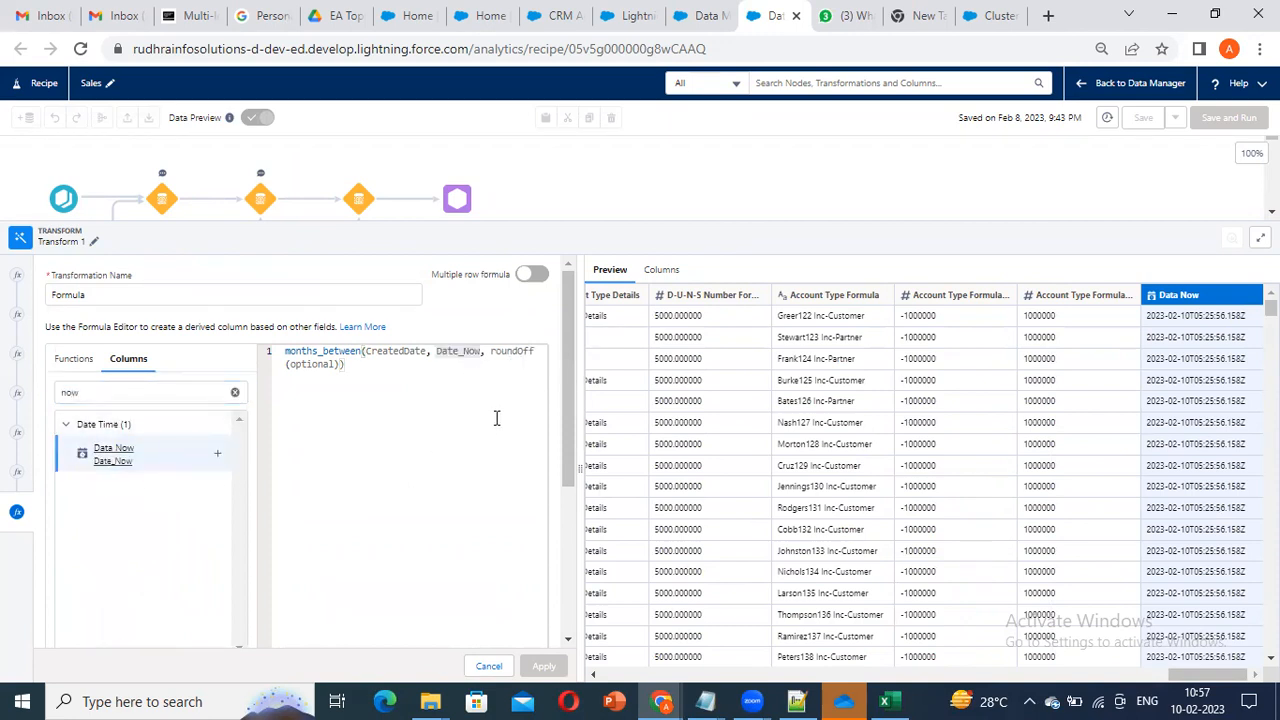
# Step: Replace the roundOff(optional) placeholder at the end of the months_between formula with 2
pyautogui.doubleClick(513, 352)
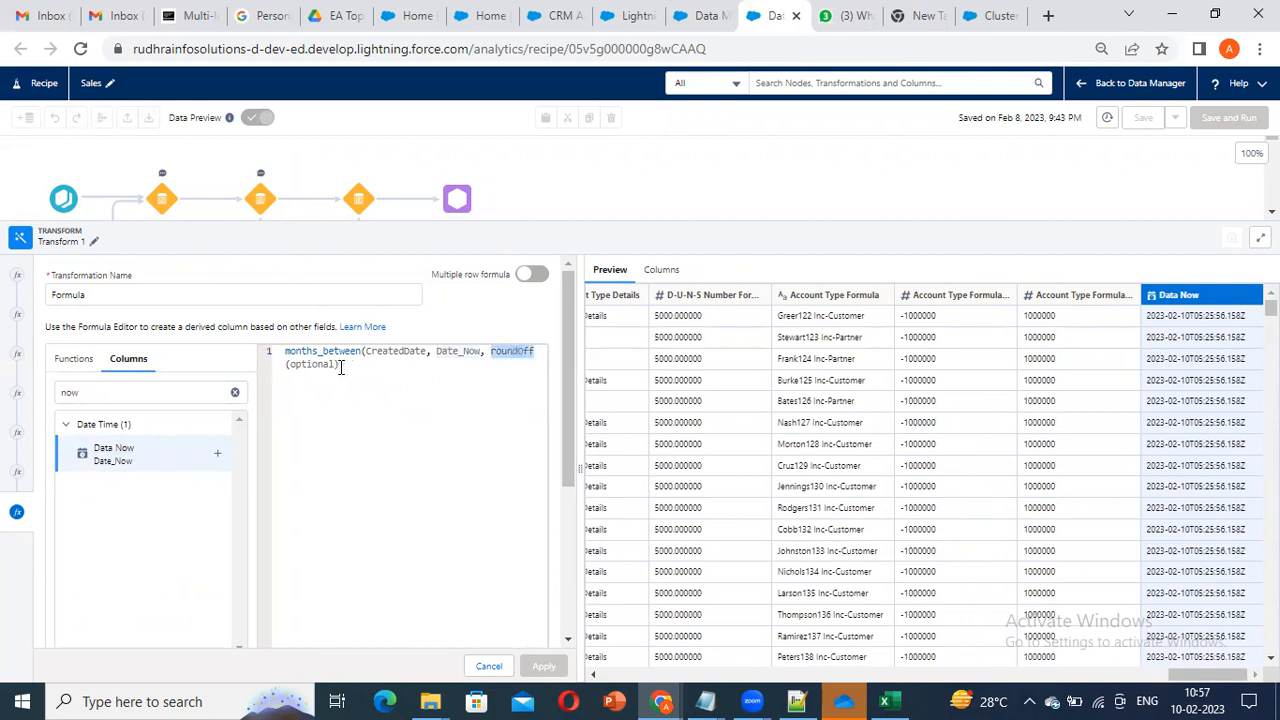
pyautogui.moveTo(340, 365); pyautogui.dragTo(492, 352)
pyautogui.press('BackSpace')
# Step: Set the months_between formula's output type to Number and apply the transformation
pyautogui.scroll(-3, 570, 420)
pyautogui.click(159, 458)
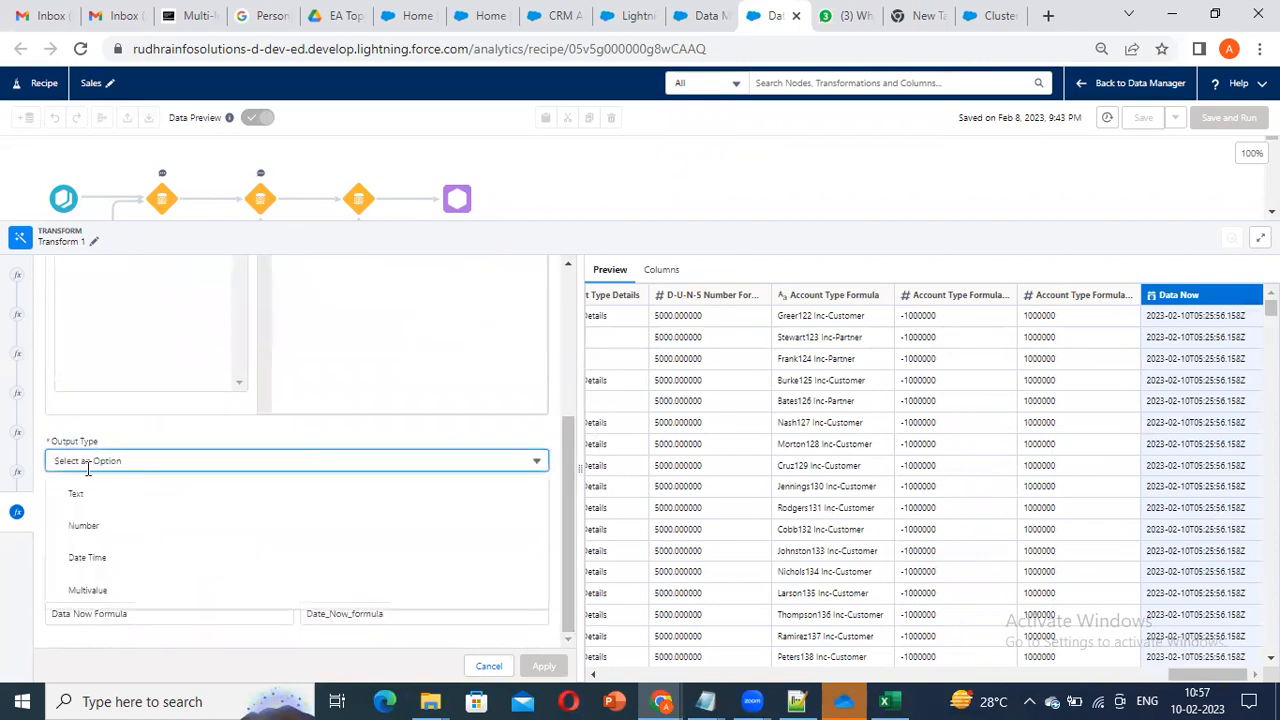
pyautogui.scroll(3, 563, 457)
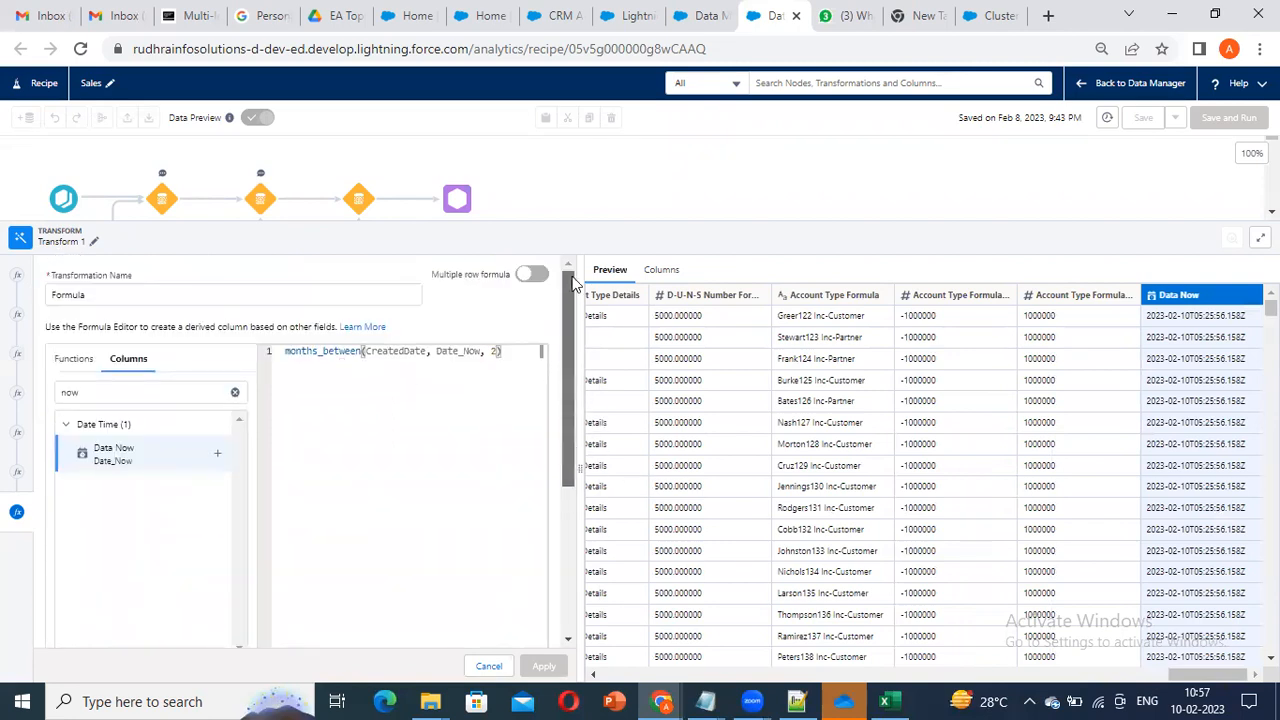
pyautogui.scroll(-3, 543, 543)
pyautogui.click(155, 459)
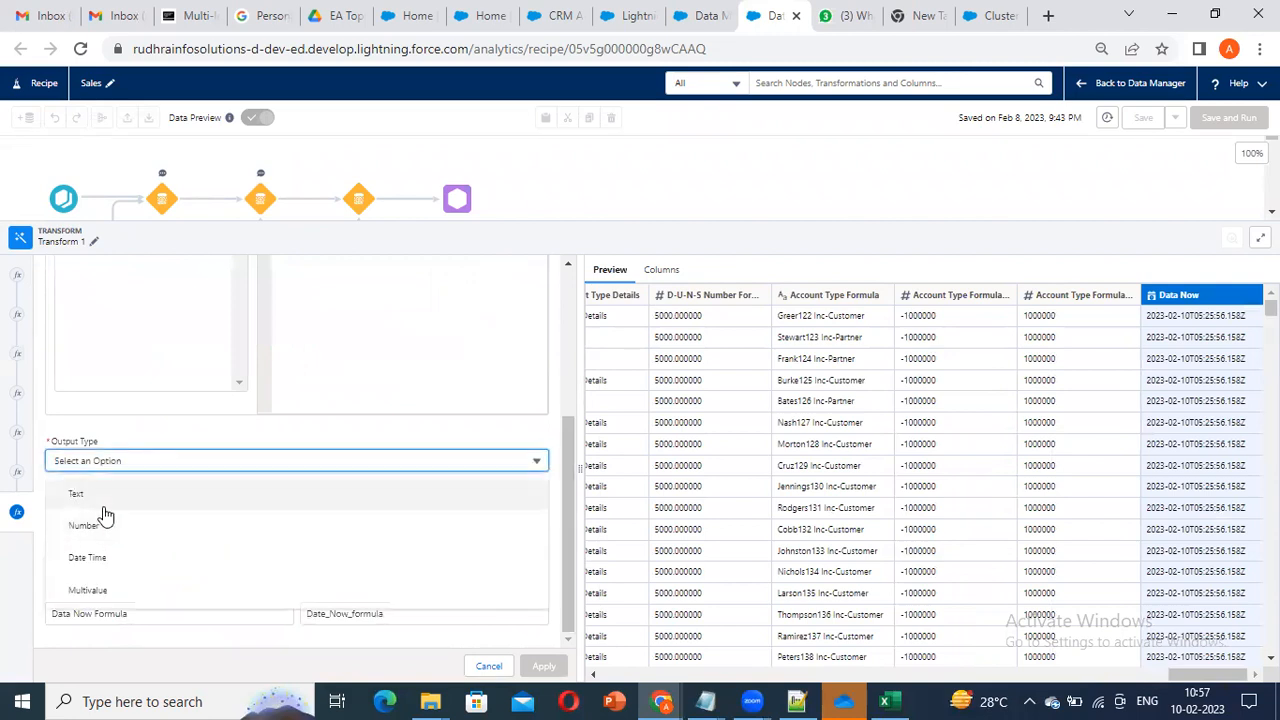
pyautogui.click(249, 520)
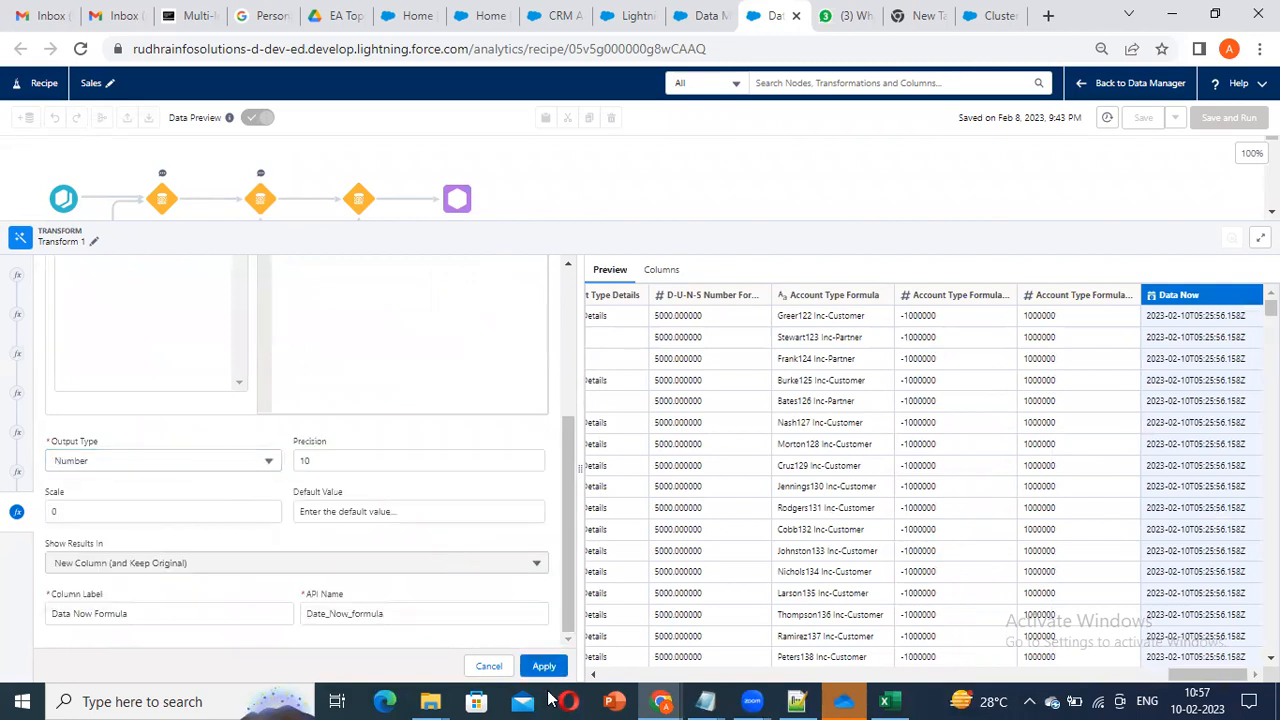
pyautogui.click(543, 662)
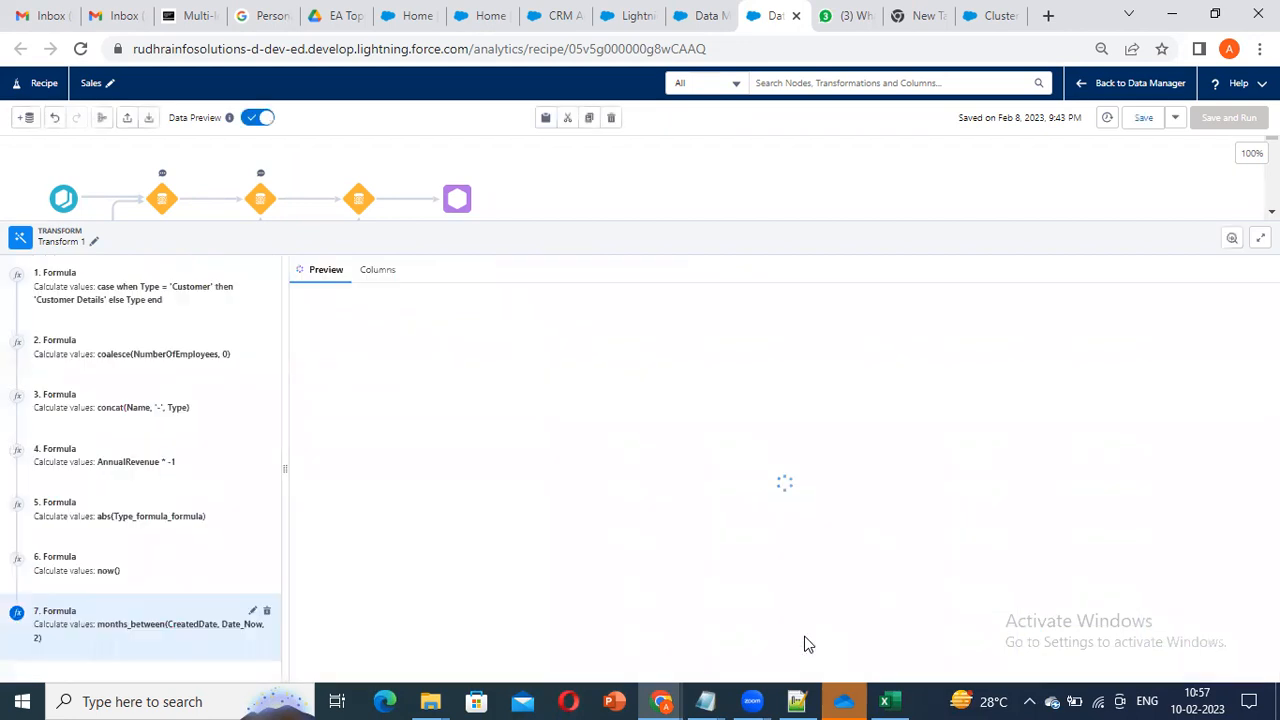
pyautogui.click(252, 610)
pyautogui.click(543, 665)
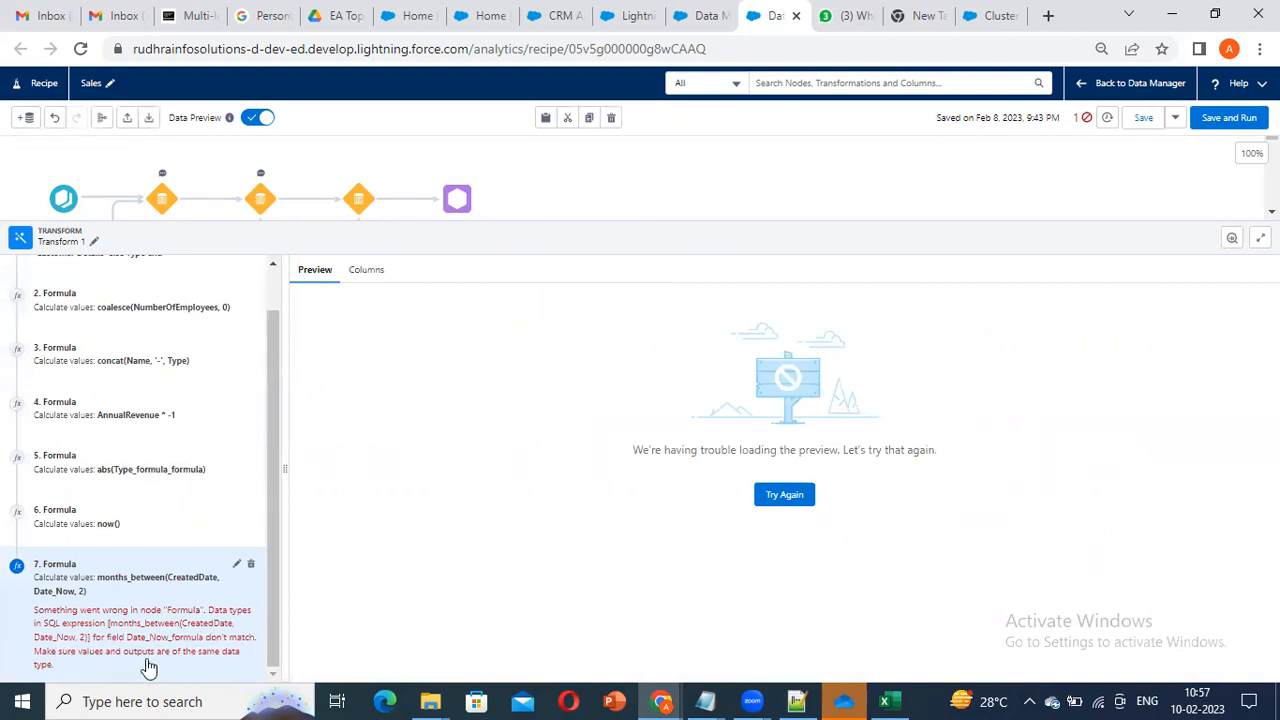
# Step: Reopen the months_between formula for editing and remove its Date_Now argument
pyautogui.click(236, 564)
pyautogui.doubleClick(467, 351)
pyautogui.press('BackSpace')
pyautogui.scroll(-3, 175, 518)
pyautogui.scroll(3, 175, 510)
pyautogui.click(153, 393)
pyautogui.write('create')
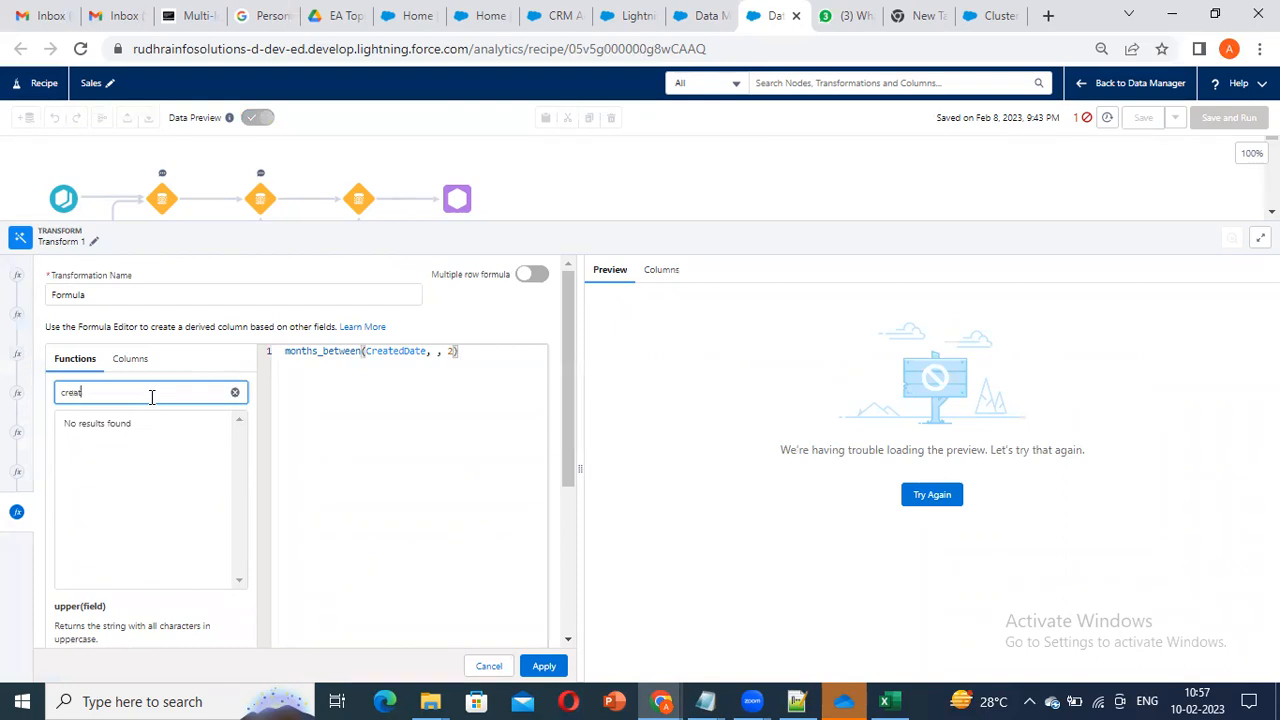
pyautogui.press('BackSpace')
pyautogui.press('BackSpace')
pyautogui.press('BackSpace')
pyautogui.press('BackSpace')
pyautogui.write('cre')
pyautogui.press('BackSpace')
pyautogui.press('BackSpace')
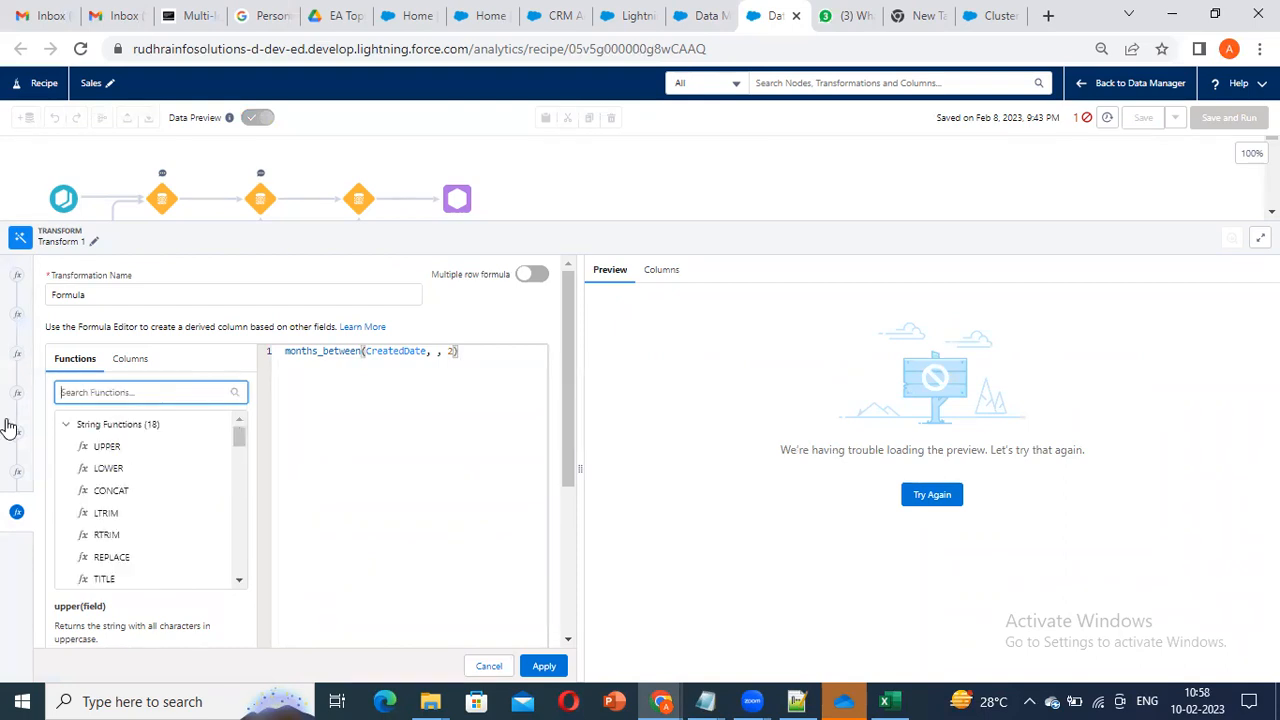
# Step: Search the columns for "date", insert LastModifiedDate as the formula's second argument, and apply the transformation
pyautogui.click(130, 358)
pyautogui.click(123, 393)
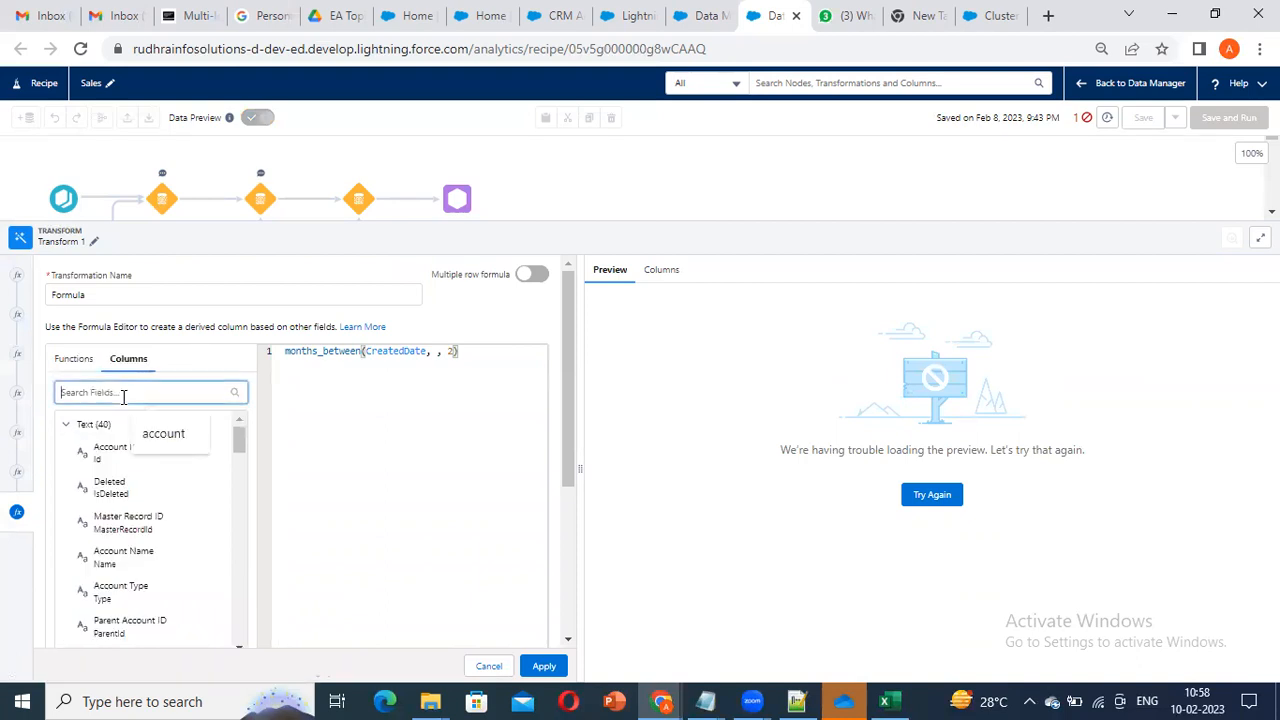
pyautogui.write('datre')
pyautogui.press('BackSpace')
pyautogui.press('BackSpace')
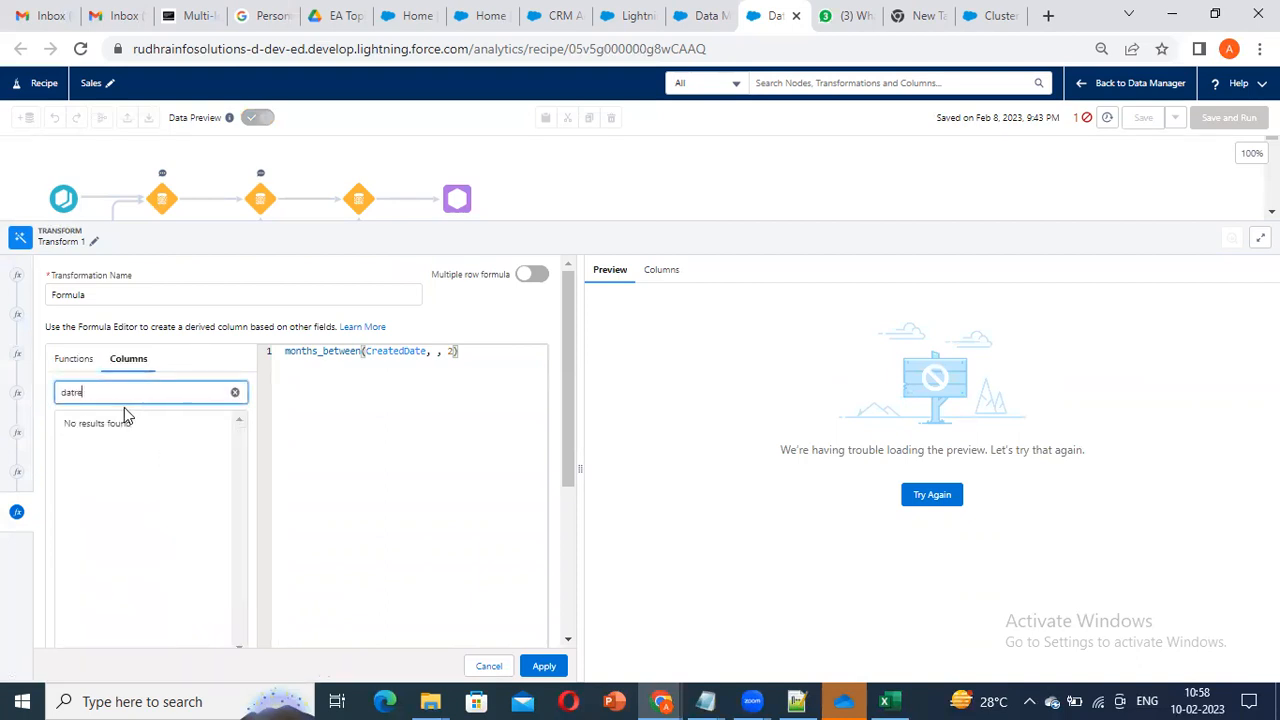
pyautogui.write('e')
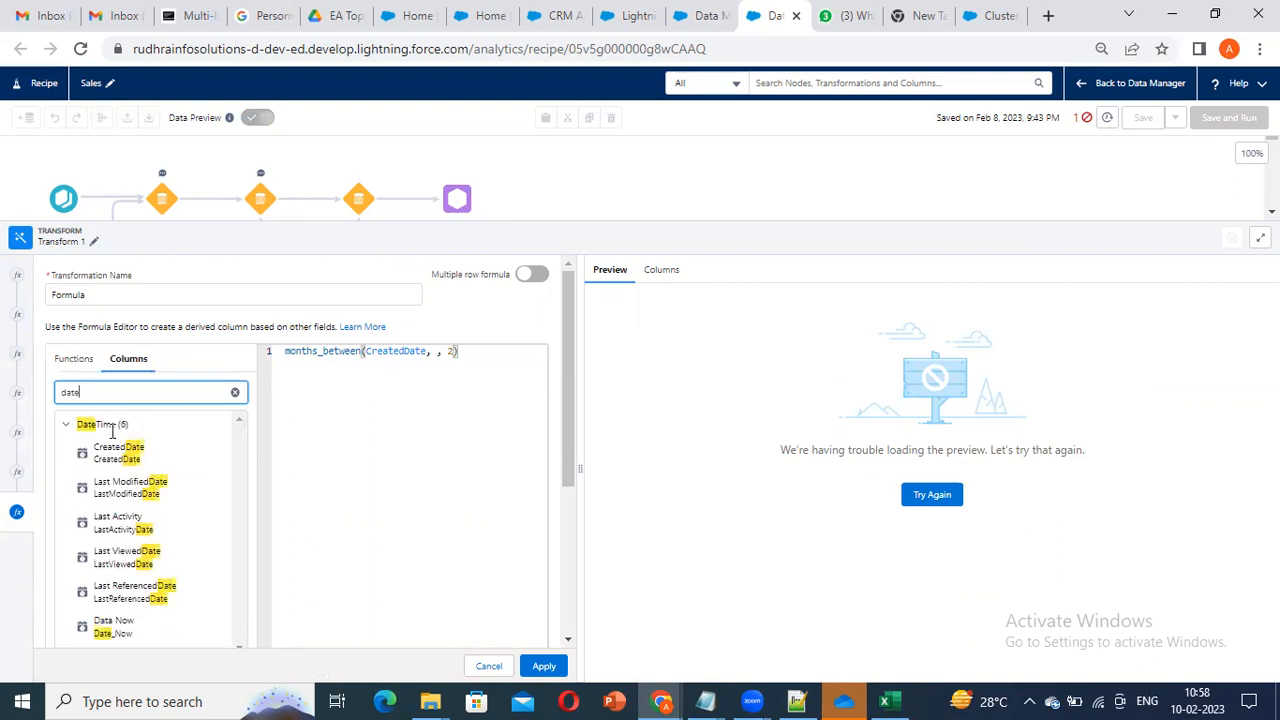
pyautogui.click(160, 492)
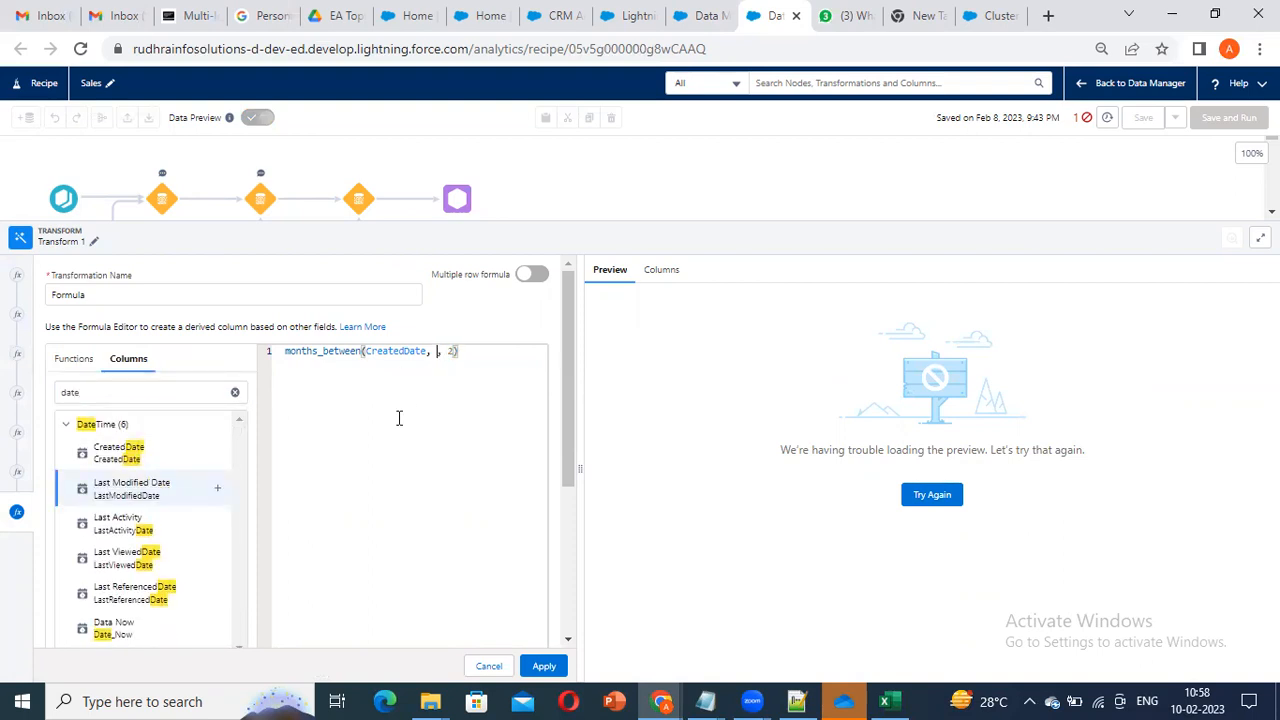
pyautogui.click(217, 488)
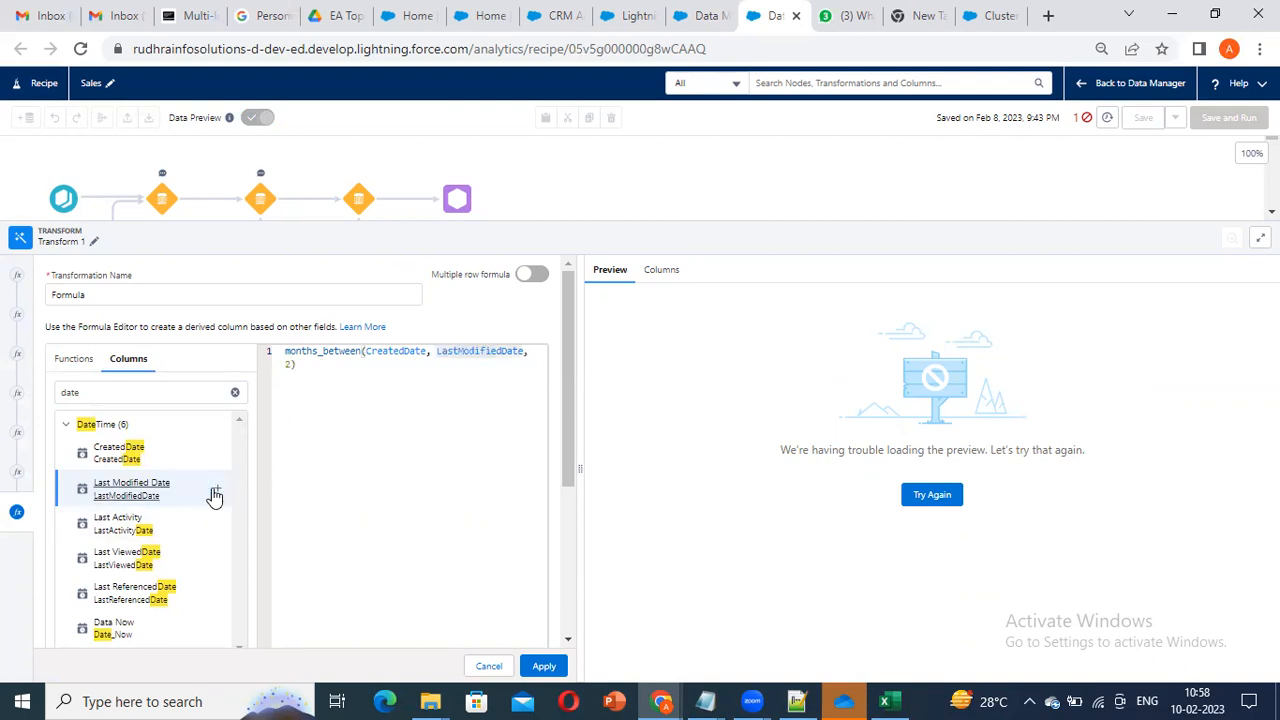
pyautogui.click(544, 666)
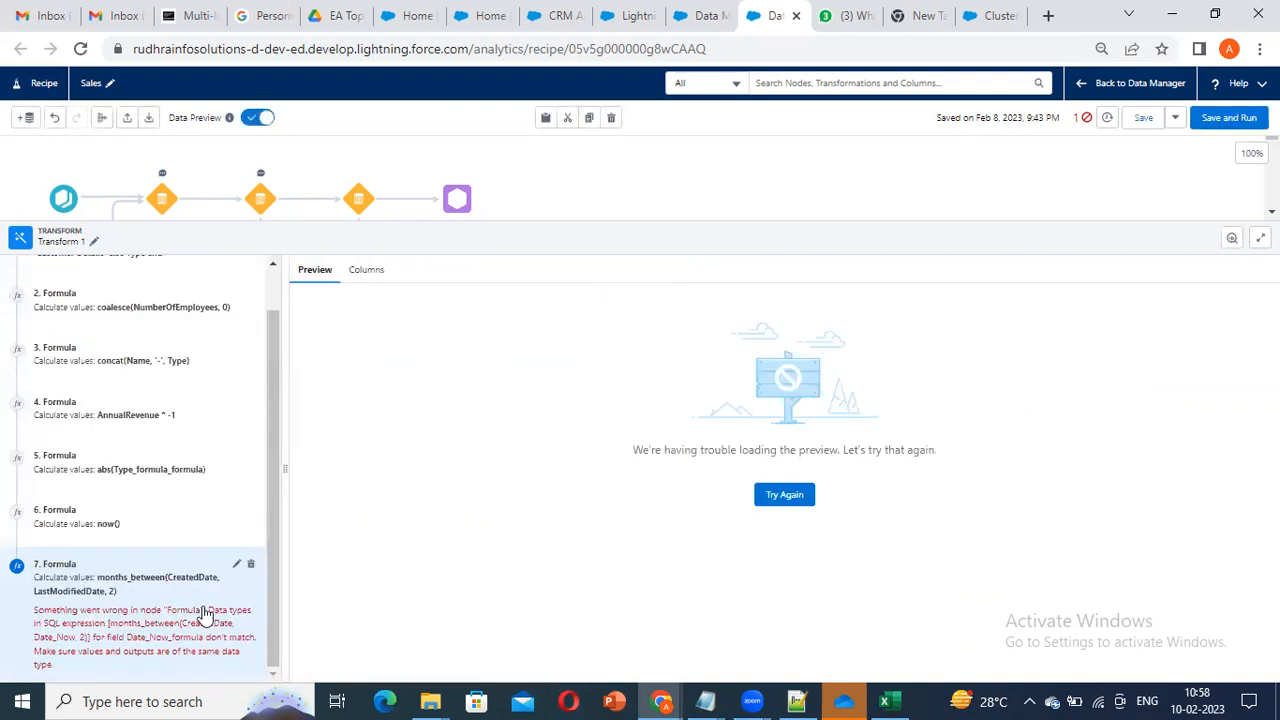
# Step: Reopen the months_between formula for editing and look through the function list for the available date functions
pyautogui.click(237, 566)
pyautogui.click(363, 369)
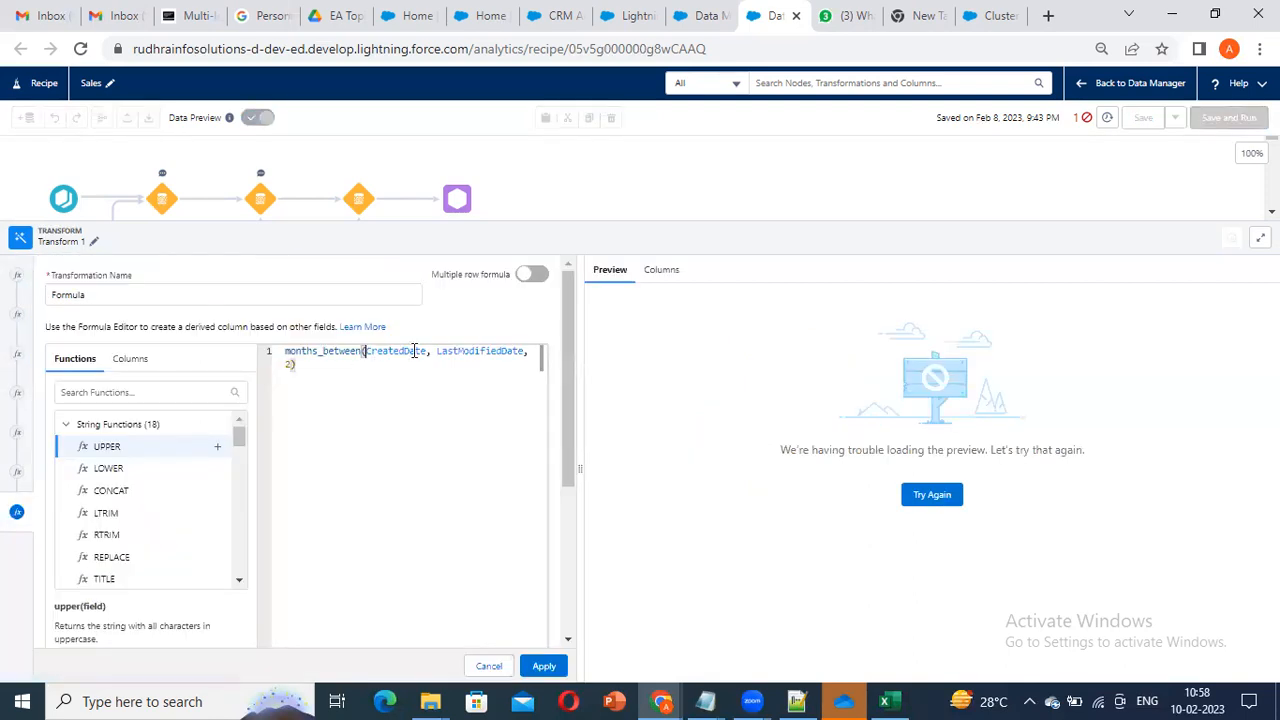
pyautogui.click(131, 359)
pyautogui.scroll(-12, 143, 525)
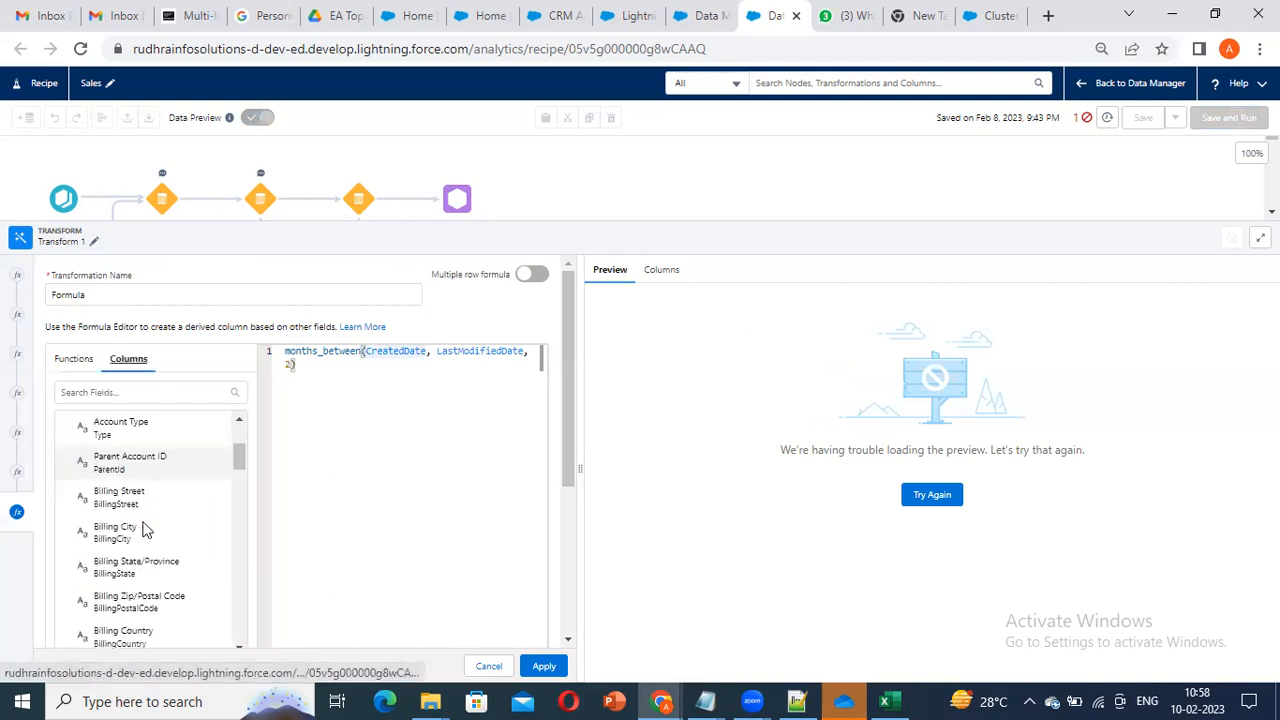
pyautogui.click(78, 359)
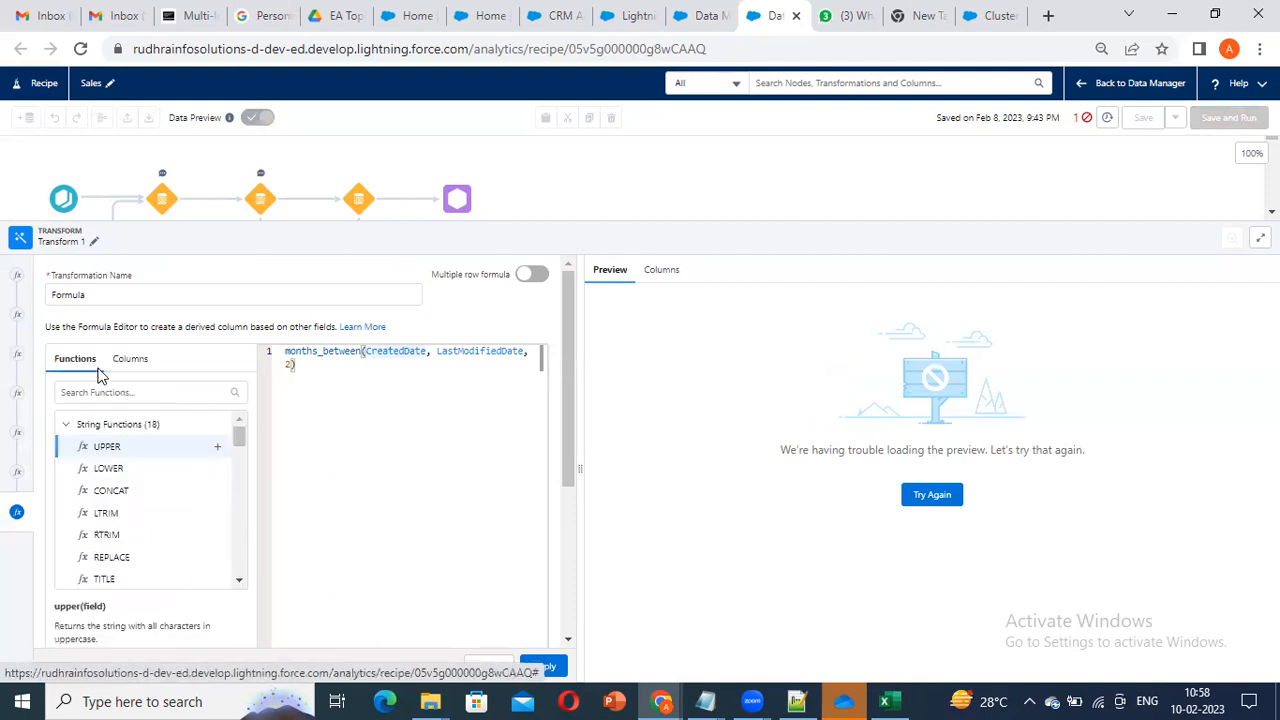
pyautogui.scroll(-15, 129, 534)
pyautogui.scroll(10, 130, 540)
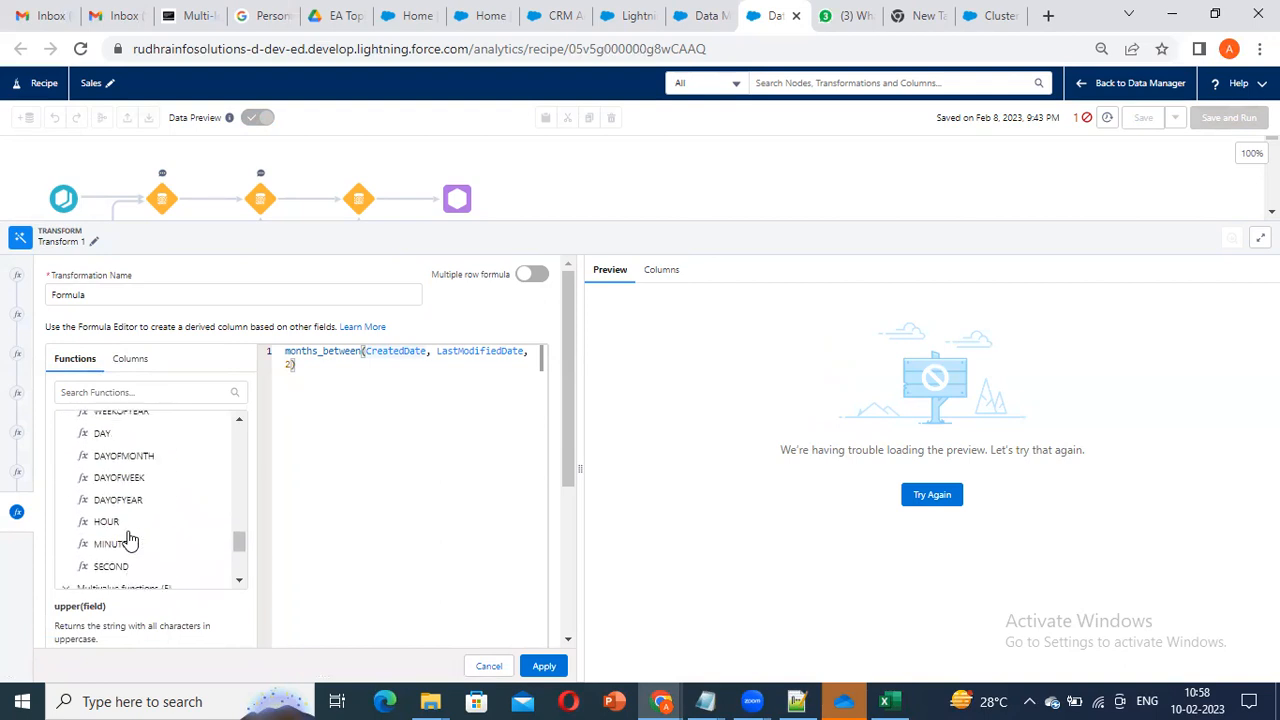
pyautogui.scroll(2, 130, 540)
pyautogui.scroll(-2, 140, 563)
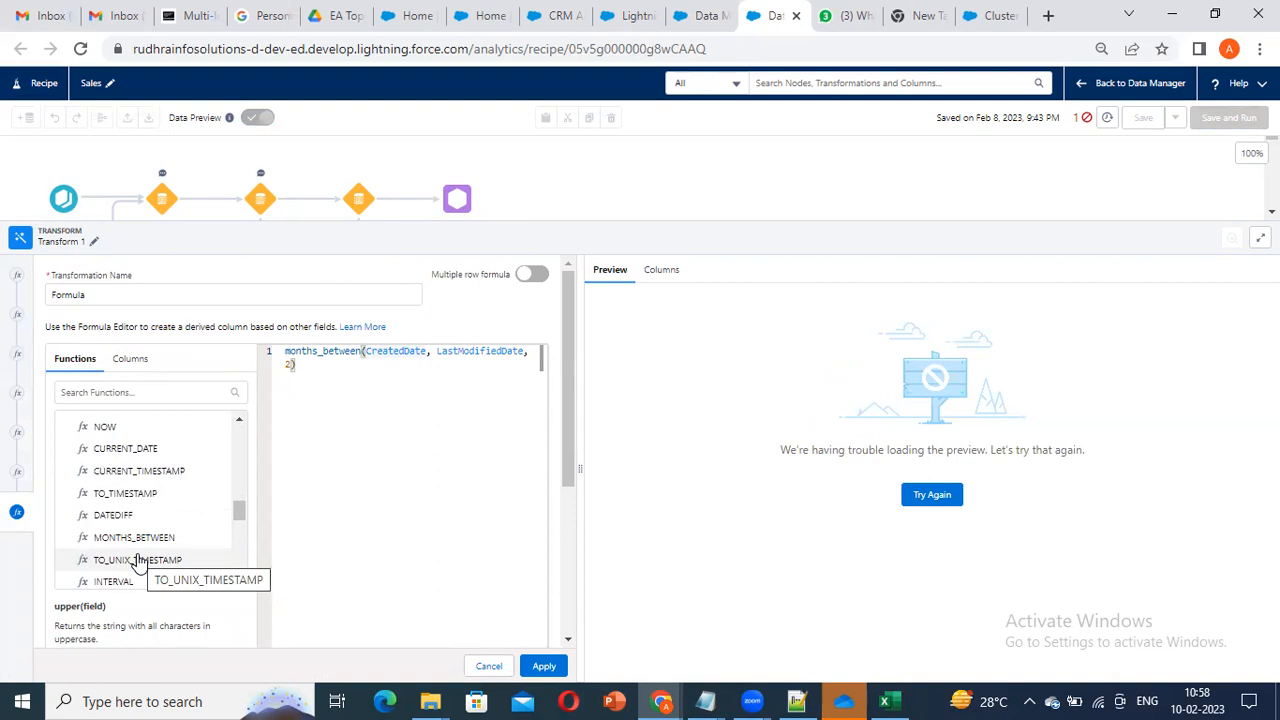
pyautogui.scroll(-2, 140, 563)
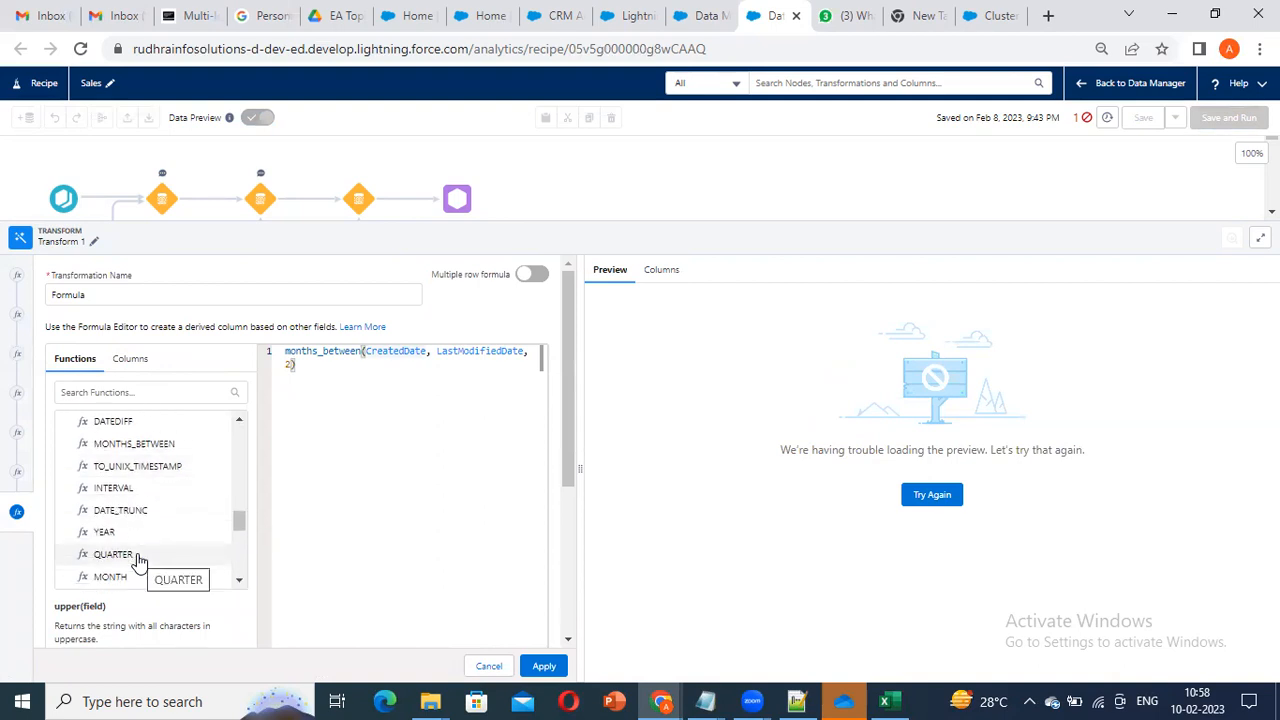
pyautogui.scroll(-5, 140, 563)
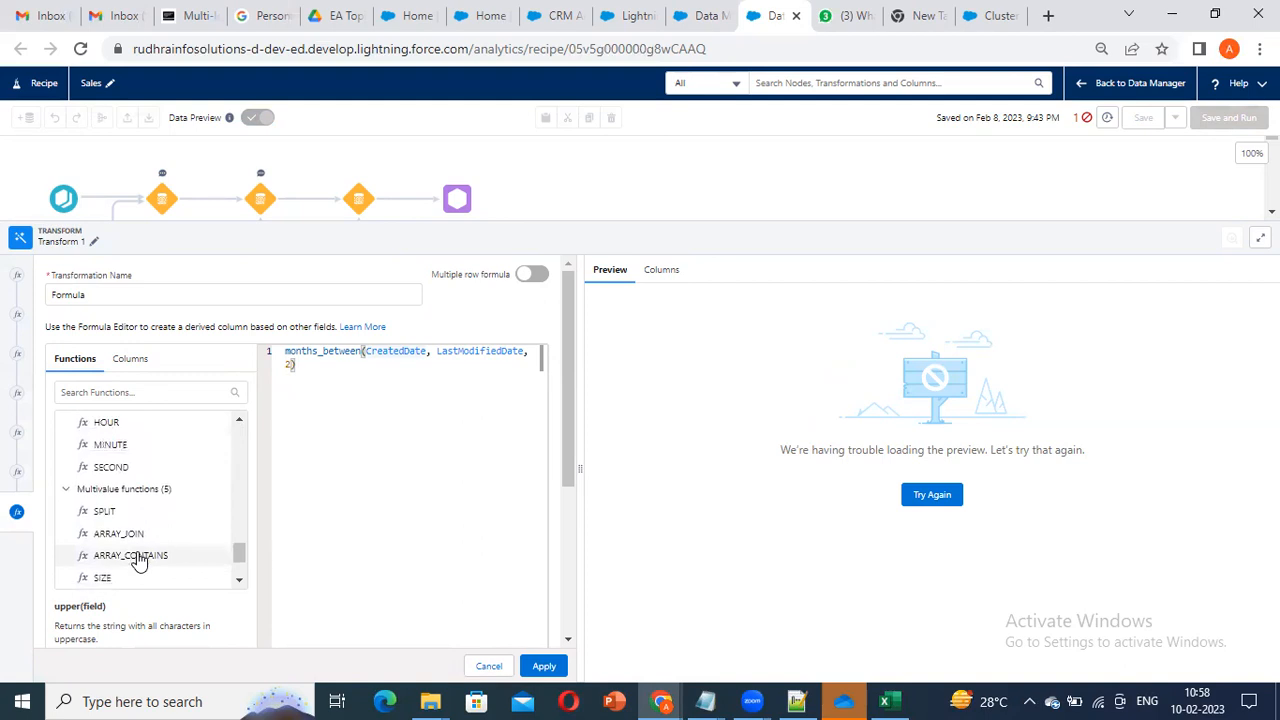
pyautogui.scroll(5, 140, 560)
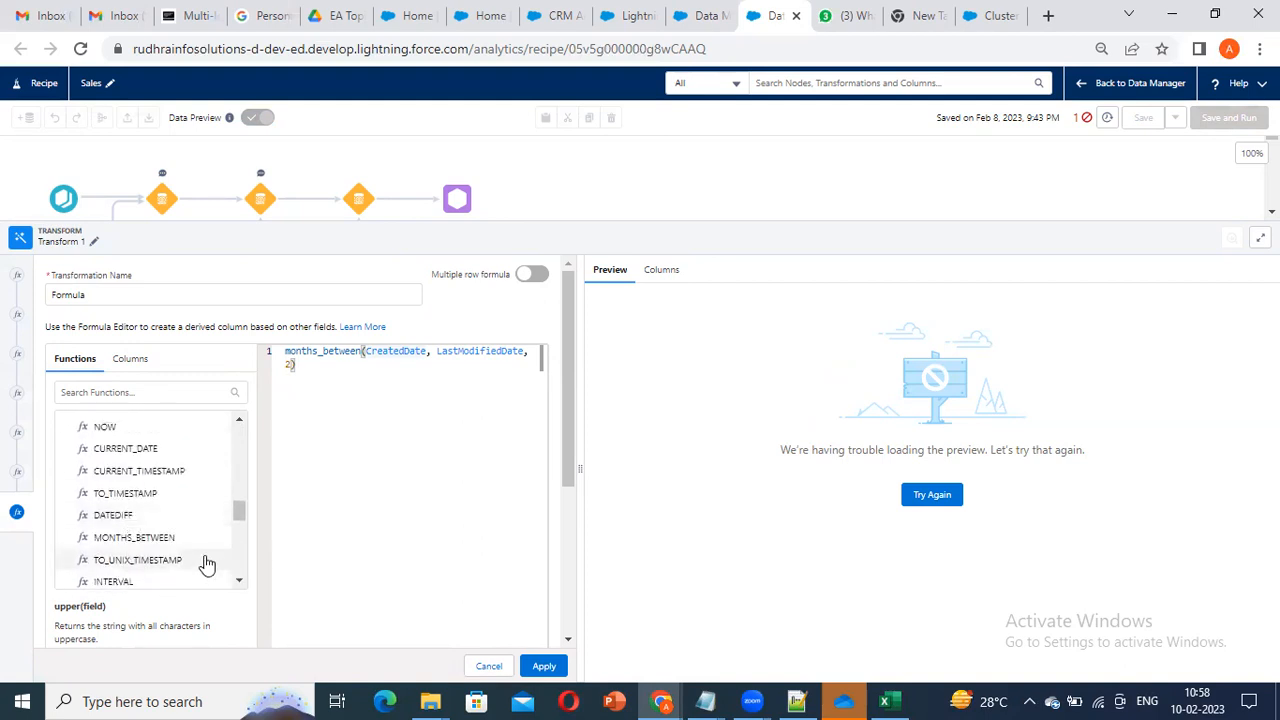
# Step: Read the descriptions of the TO_TIMESTAMP, DATEDIFF and MONTHS_BETWEEN functions
pyautogui.click(163, 492)
pyautogui.scroll(-2, 158, 530)
pyautogui.scroll(2, 158, 530)
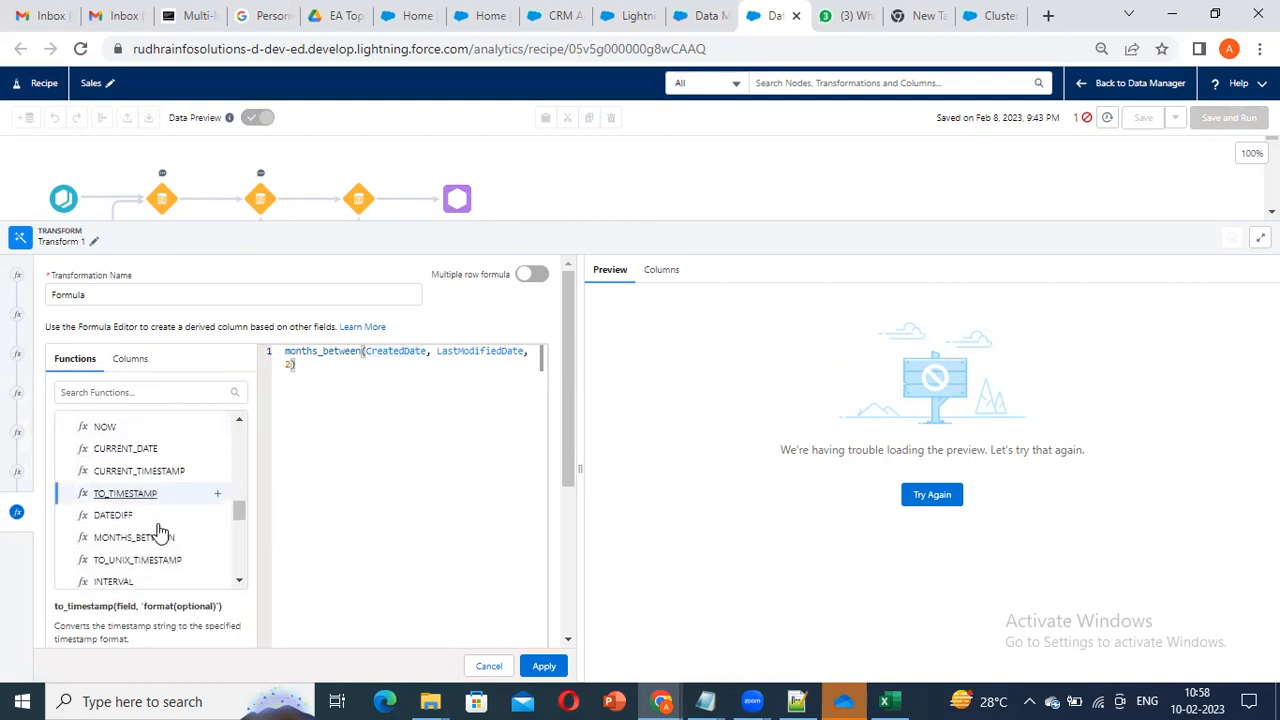
pyautogui.click(190, 515)
pyautogui.scroll(-2, 151, 537)
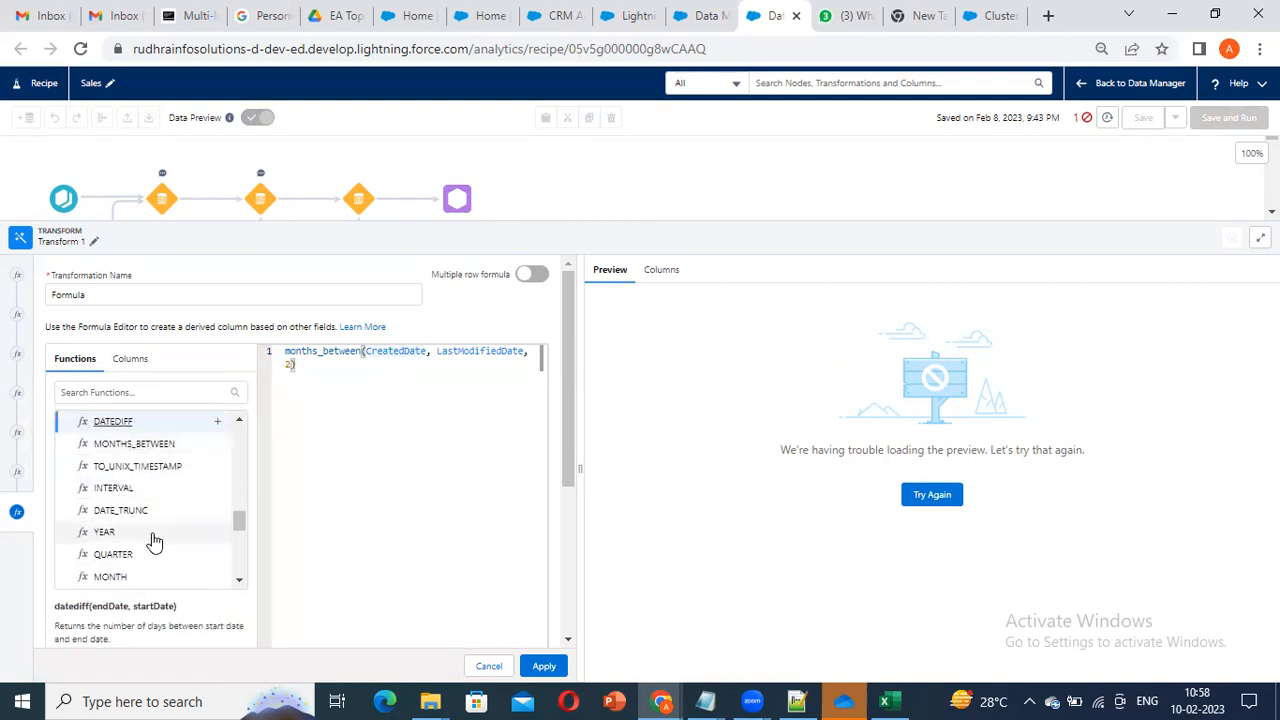
pyautogui.click(165, 446)
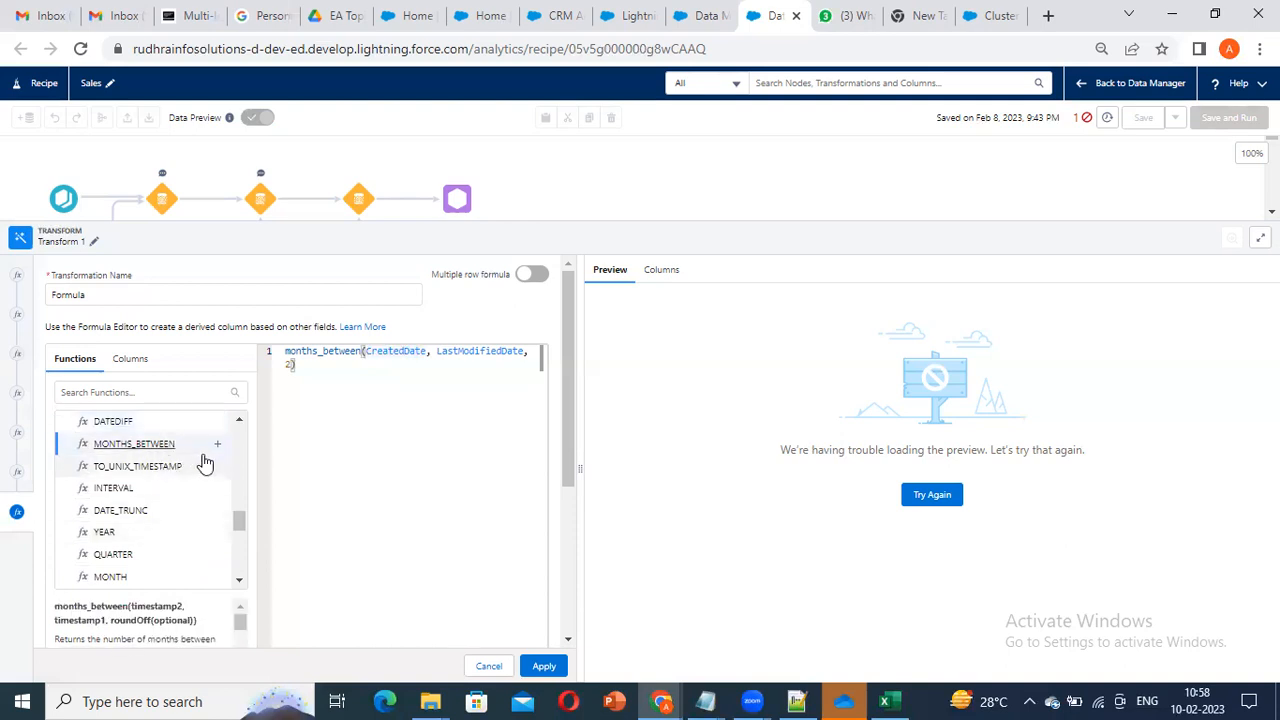
pyautogui.scroll(-2, 194, 580)
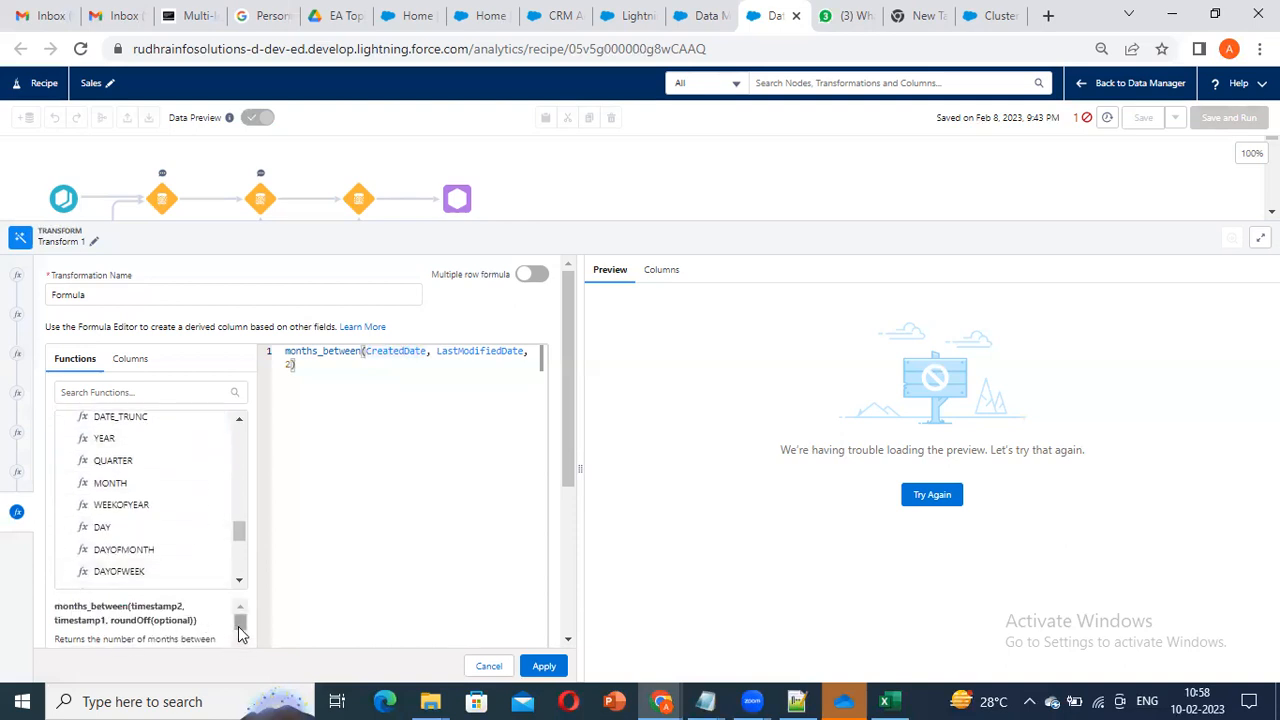
# Step: Remove the rounding argument 2 from the months_between formula and apply the transformation
pyautogui.scroll(-1, 240, 641)
pyautogui.scroll(2, 237, 631)
pyautogui.click(543, 666)
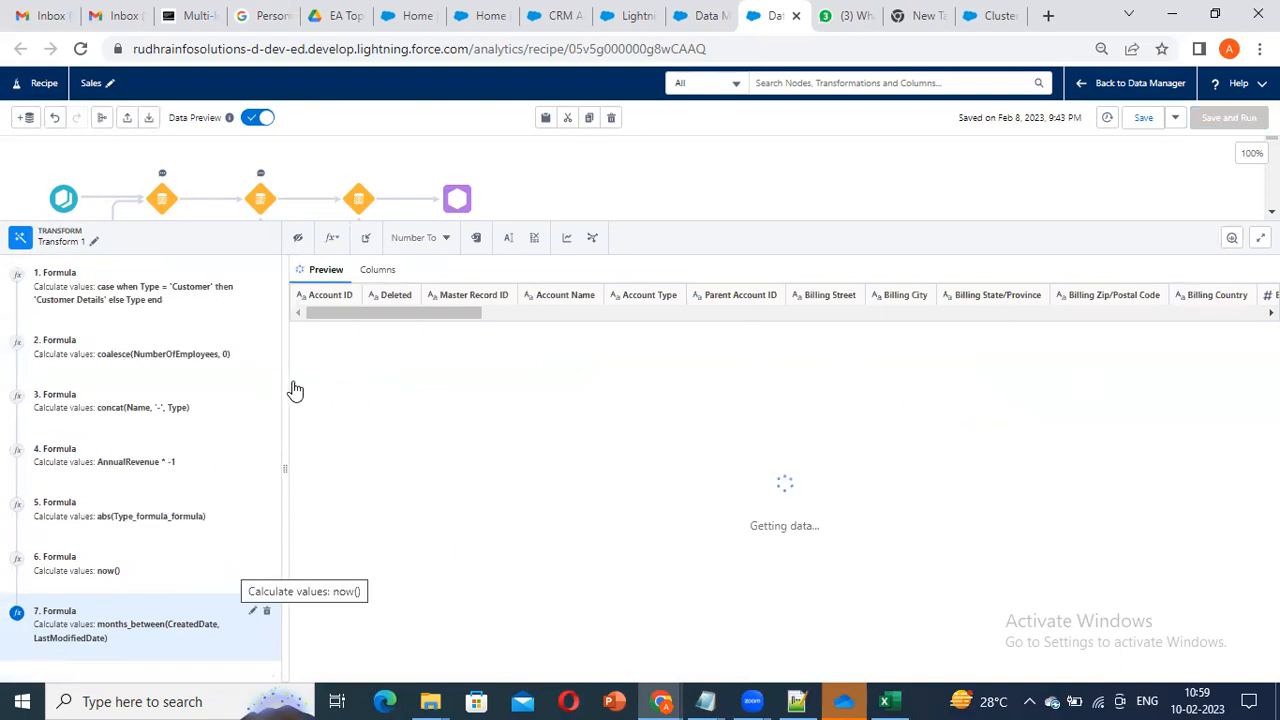
# Step: Examine the Data Now Formula column's values throughout the preview rows
pyautogui.moveTo(459, 677); pyautogui.dragTo(1137, 693)
pyautogui.scroll(-10, 1195, 395)
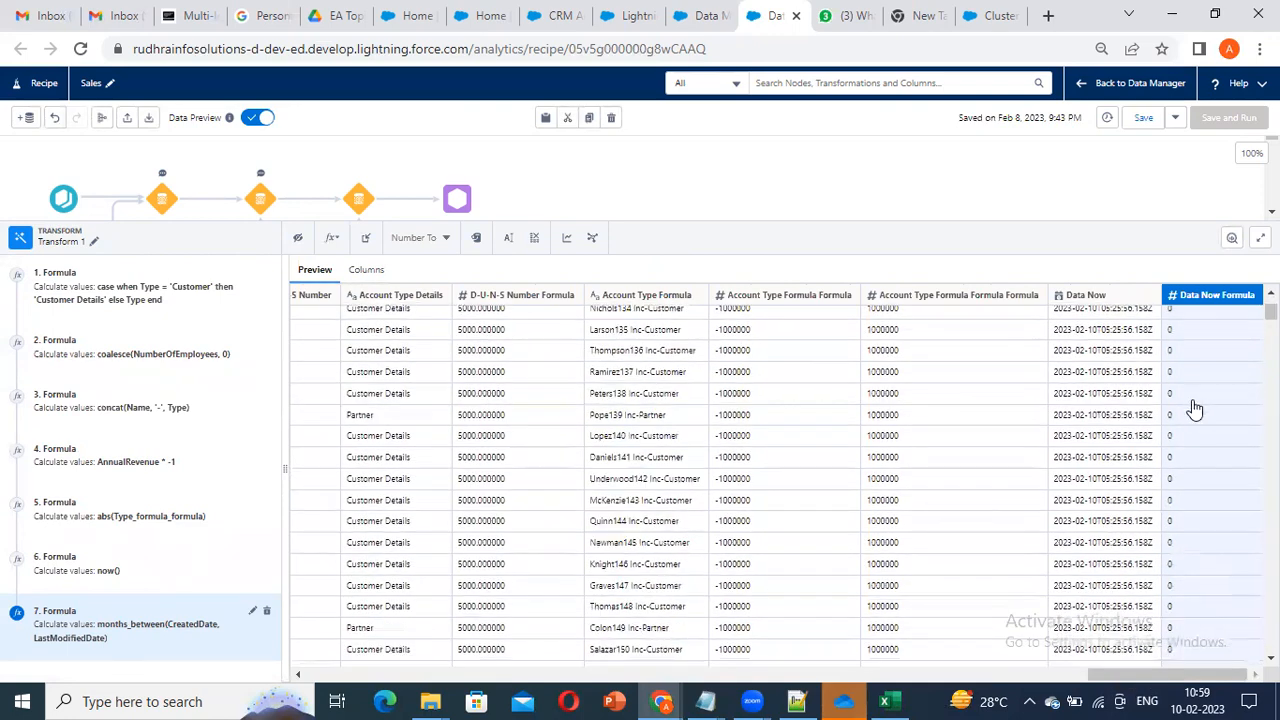
pyautogui.scroll(-10, 1190, 415)
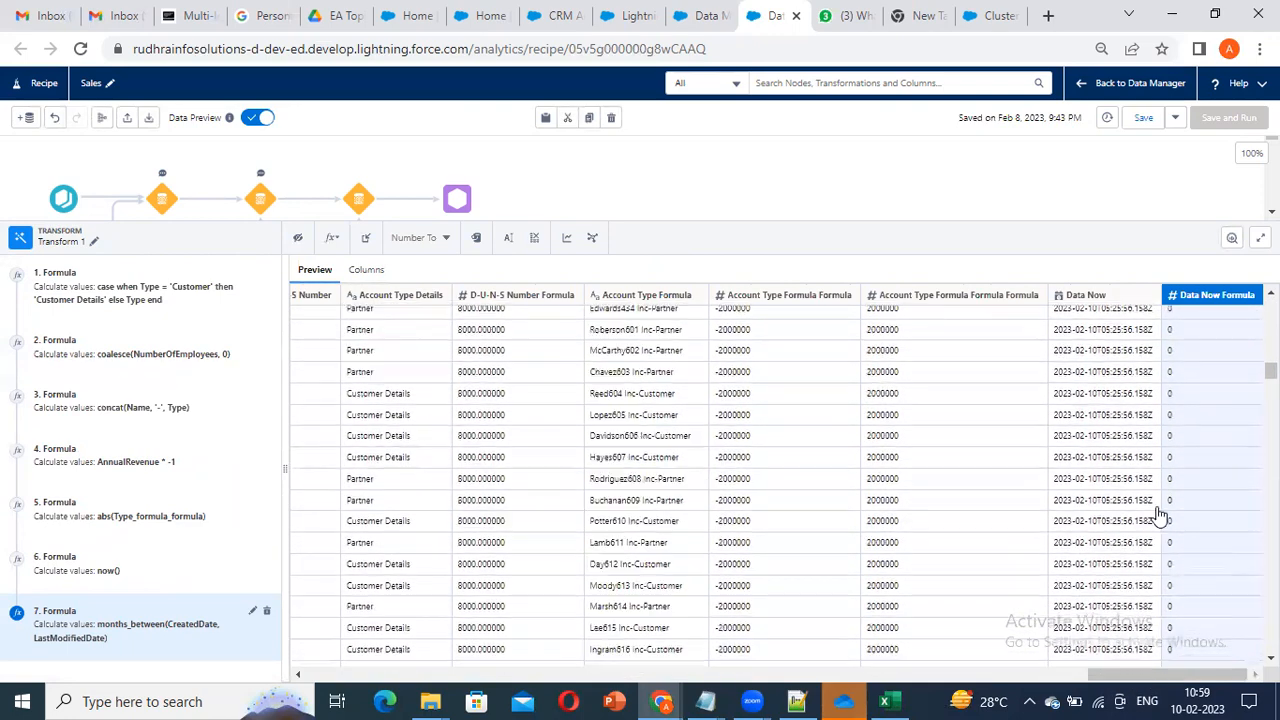
pyautogui.scroll(-10, 1160, 514)
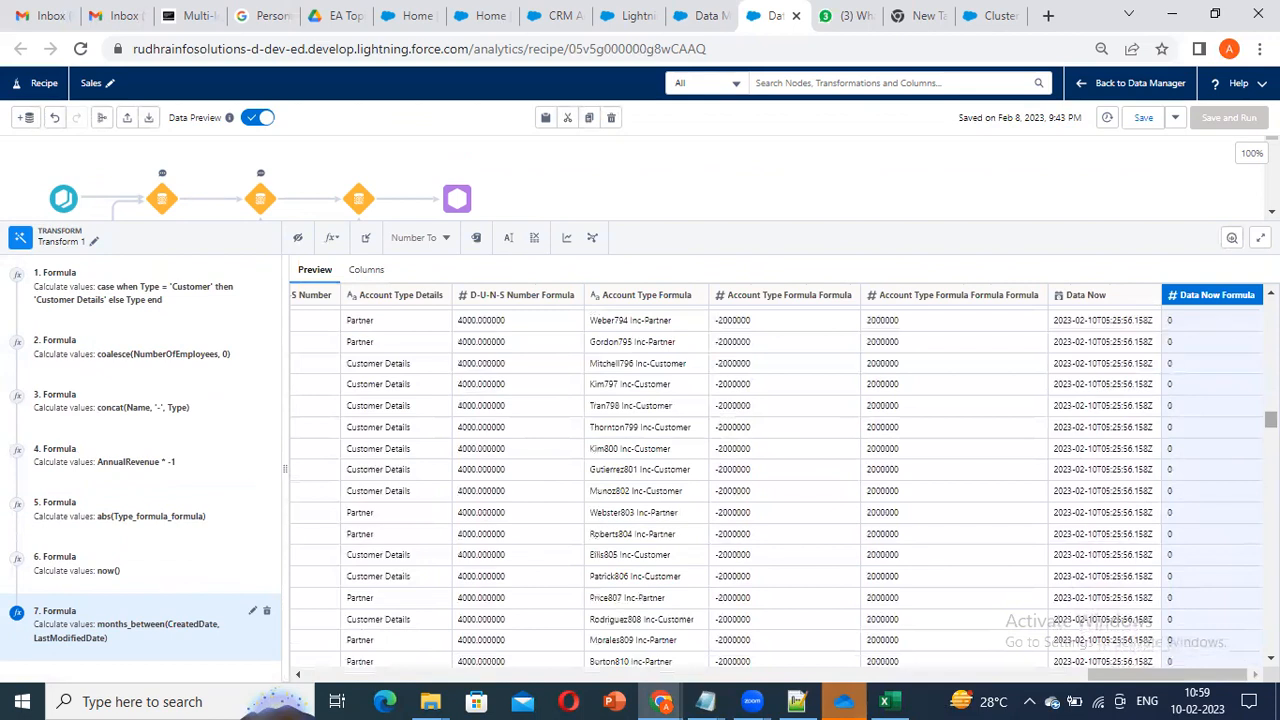
pyautogui.scroll(-10, 784, 488)
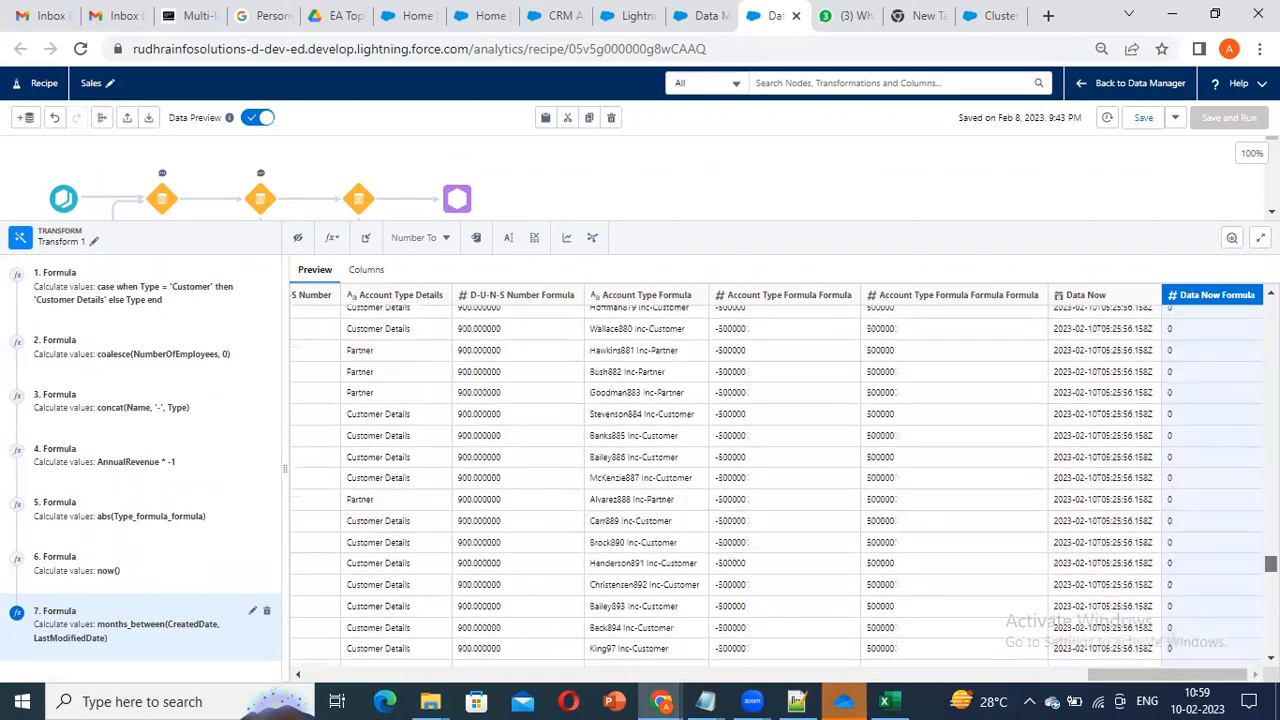
pyautogui.moveTo(1162, 671); pyautogui.dragTo(502, 690)
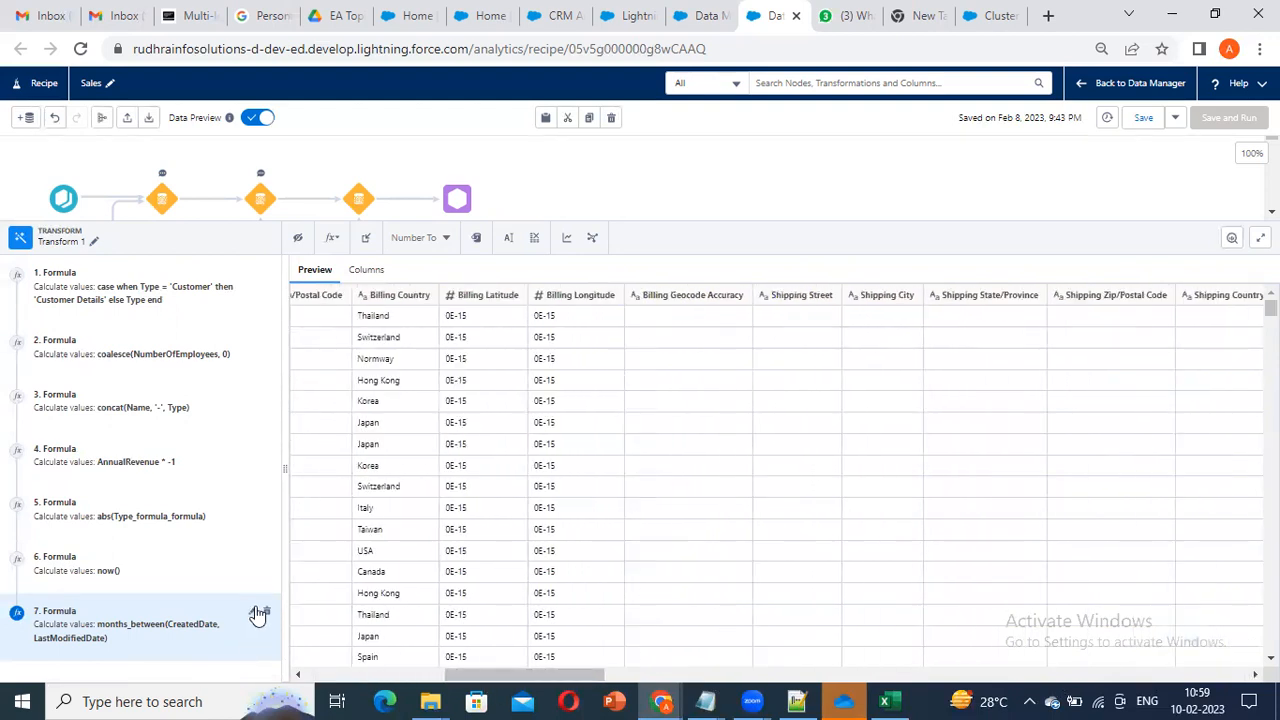
# Step: Replace LastModifiedDate with the Date_Now column as the months_between formula's second argument and apply the transformation
pyautogui.click(253, 610)
pyautogui.doubleClick(490, 351)
pyautogui.press('BackSpace')
pyautogui.click(144, 391)
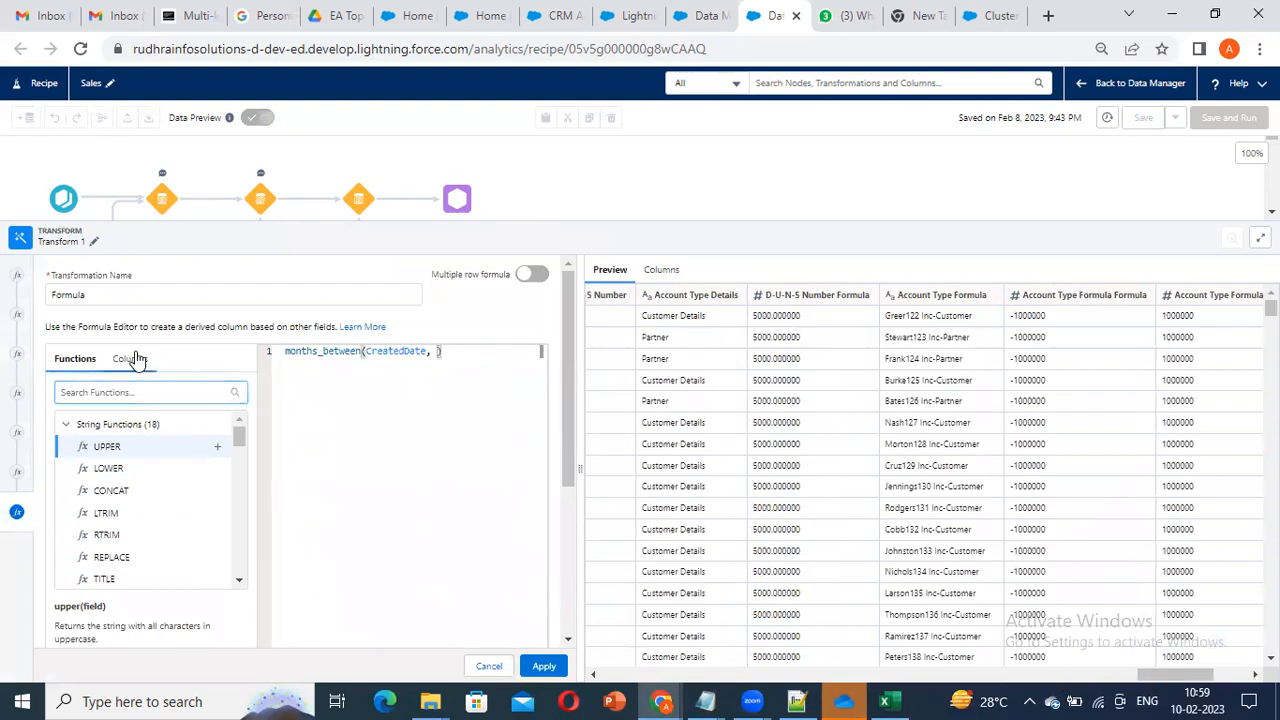
pyautogui.click(131, 358)
pyautogui.click(152, 398)
pyautogui.write('date')
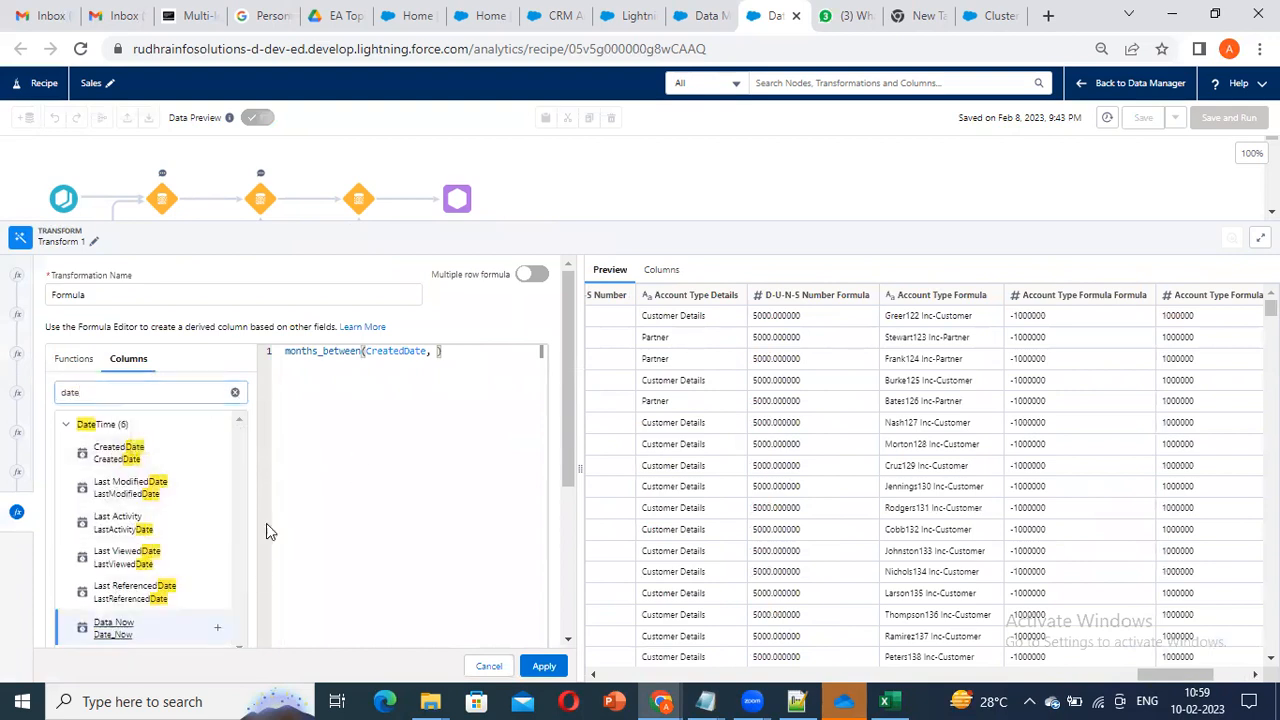
pyautogui.click(217, 627)
pyautogui.click(548, 670)
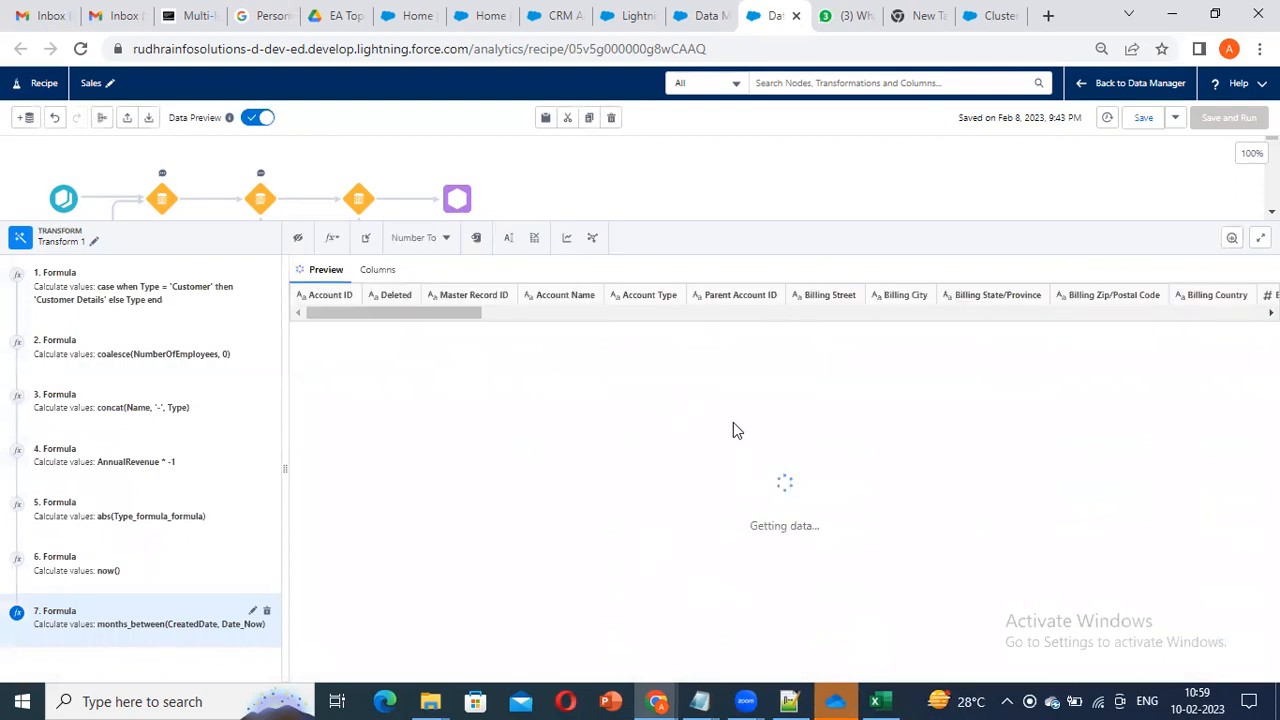
# Step: Check the recalculated Data Now Formula values in the preview
pyautogui.moveTo(440, 675); pyautogui.dragTo(1190, 680)
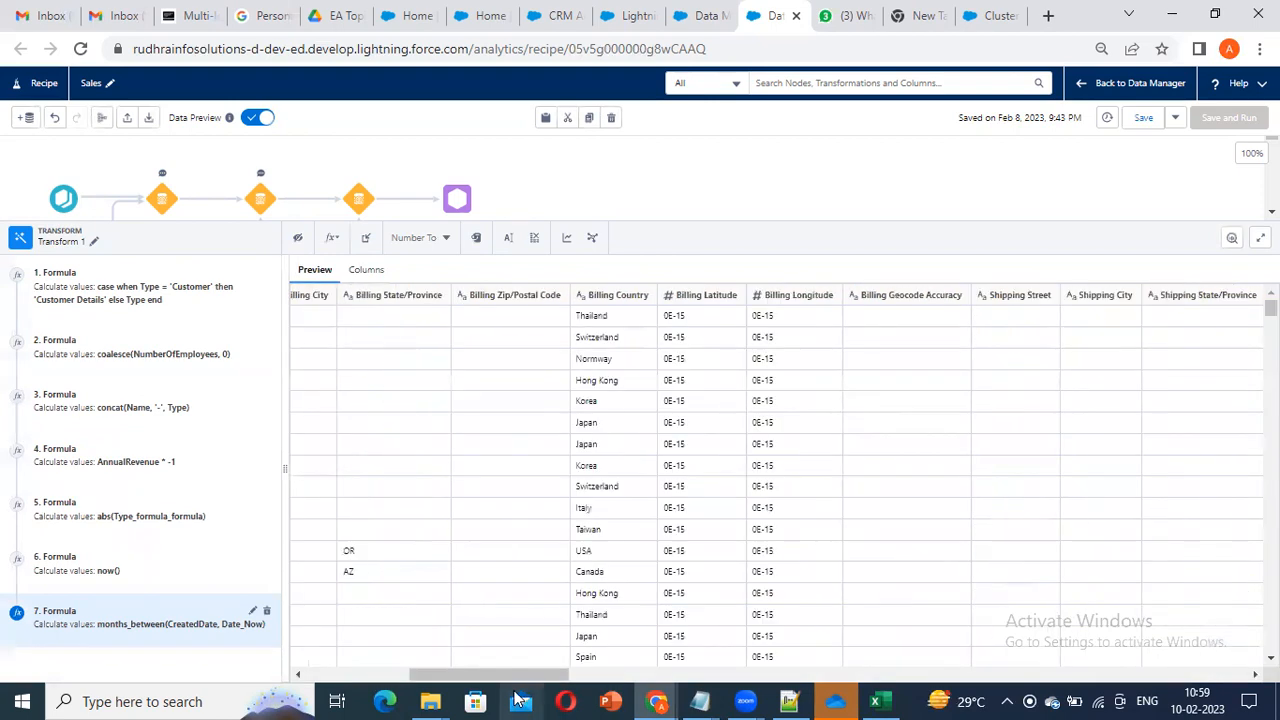
pyautogui.click(1111, 690)
pyautogui.click(1195, 337)
pyautogui.scroll(-5, 1202, 469)
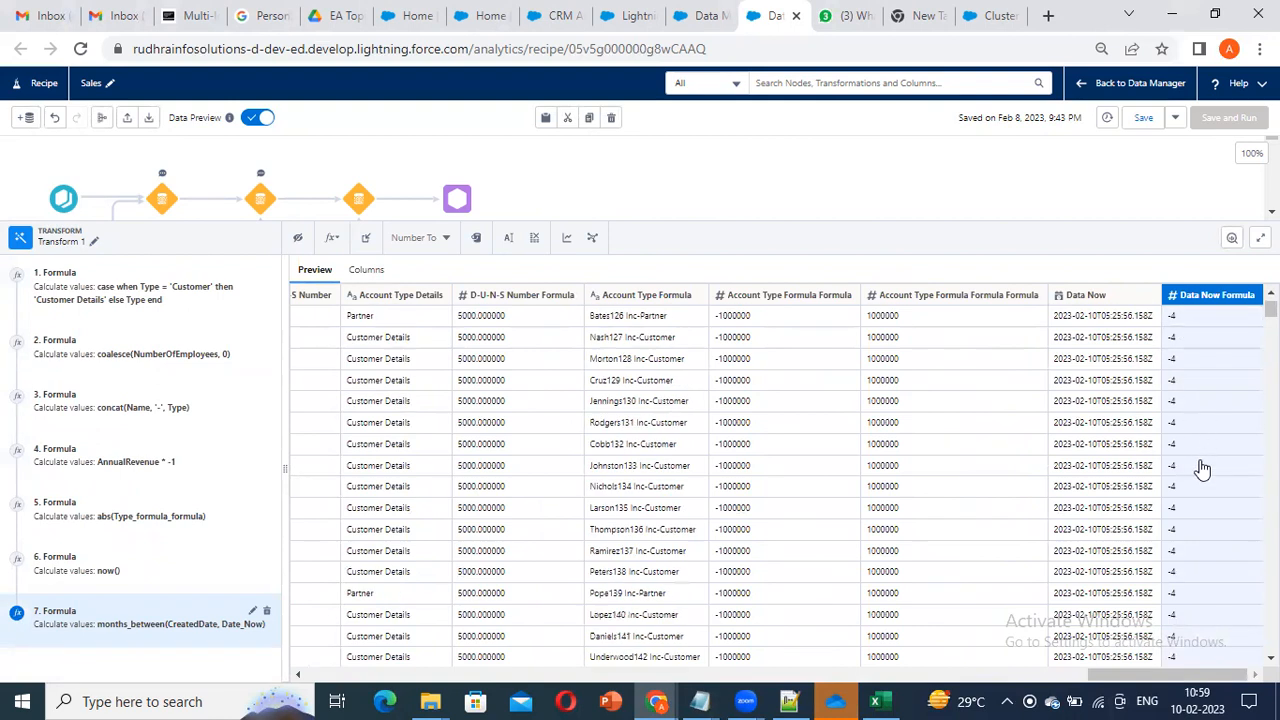
pyautogui.scroll(5, 1202, 469)
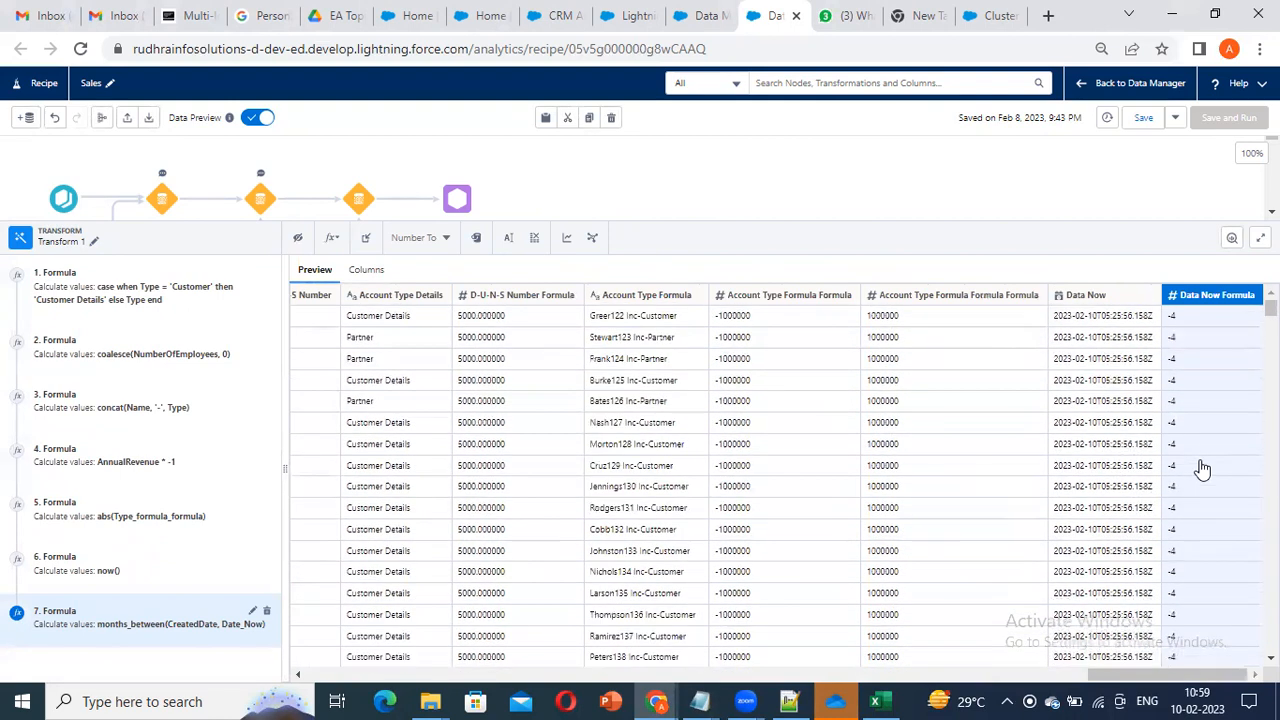
# Step: Compare the Created Date and Data Now columns with the Data Now Formula results in the preview
pyautogui.click(1110, 322)
pyautogui.moveTo(1181, 670); pyautogui.dragTo(932, 691)
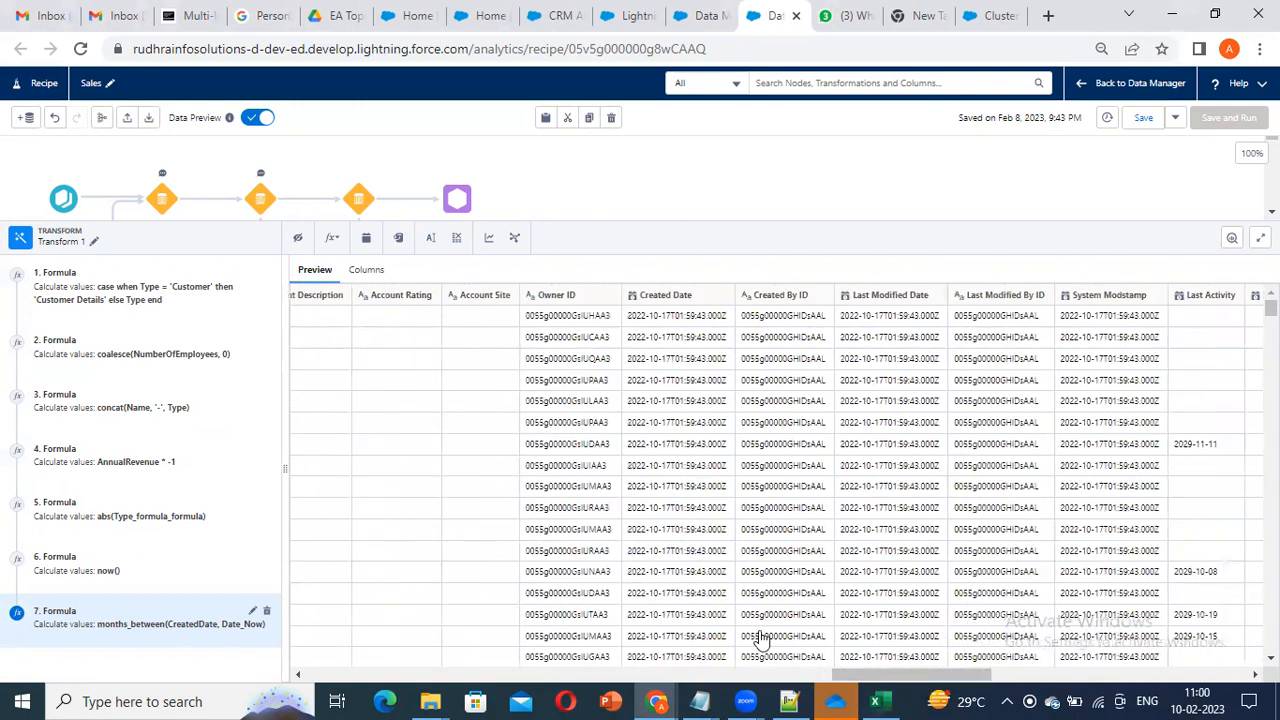
pyautogui.click(686, 327)
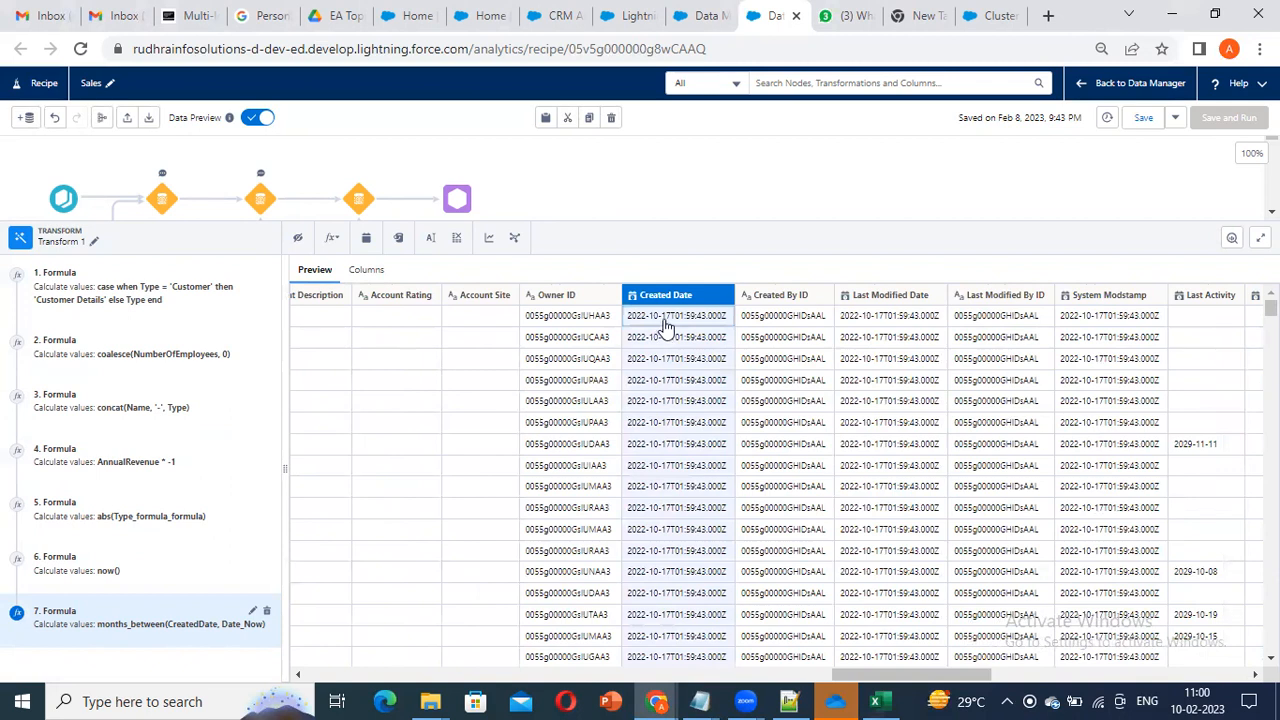
pyautogui.moveTo(886, 677); pyautogui.dragTo(1143, 677)
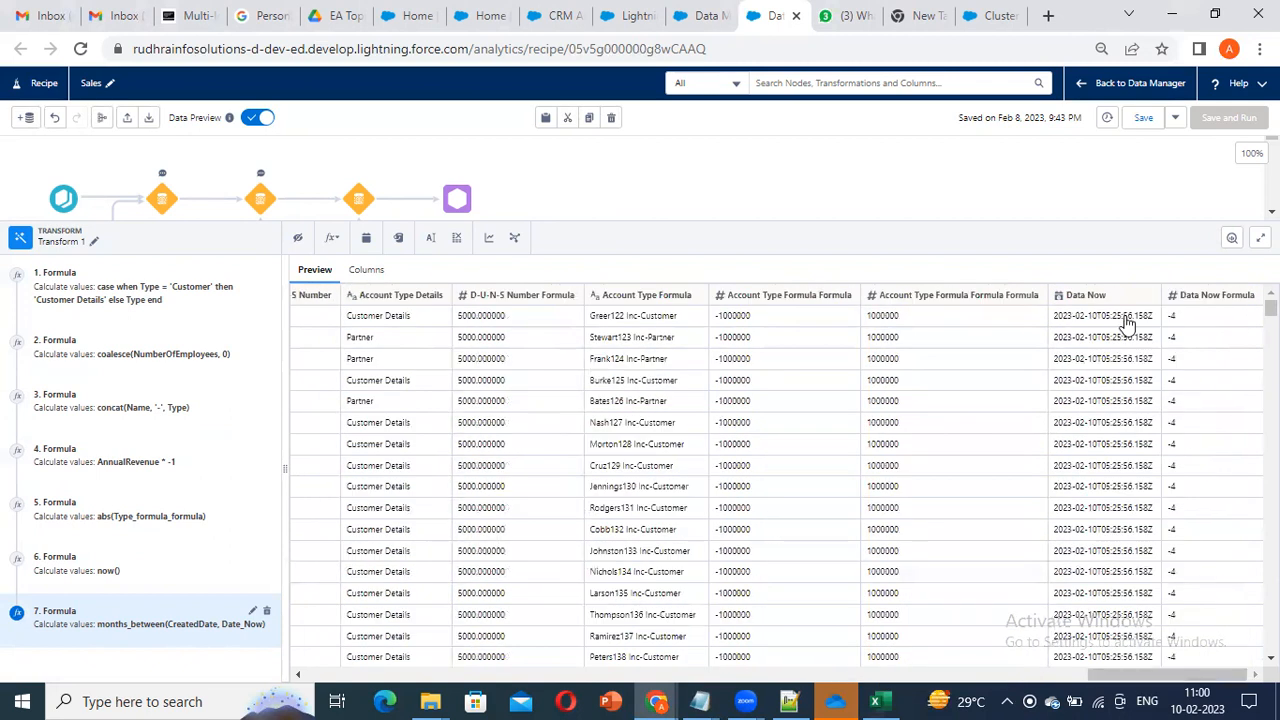
pyautogui.click(1222, 327)
pyautogui.scroll(-5, 1195, 440)
pyautogui.scroll(5, 1160, 380)
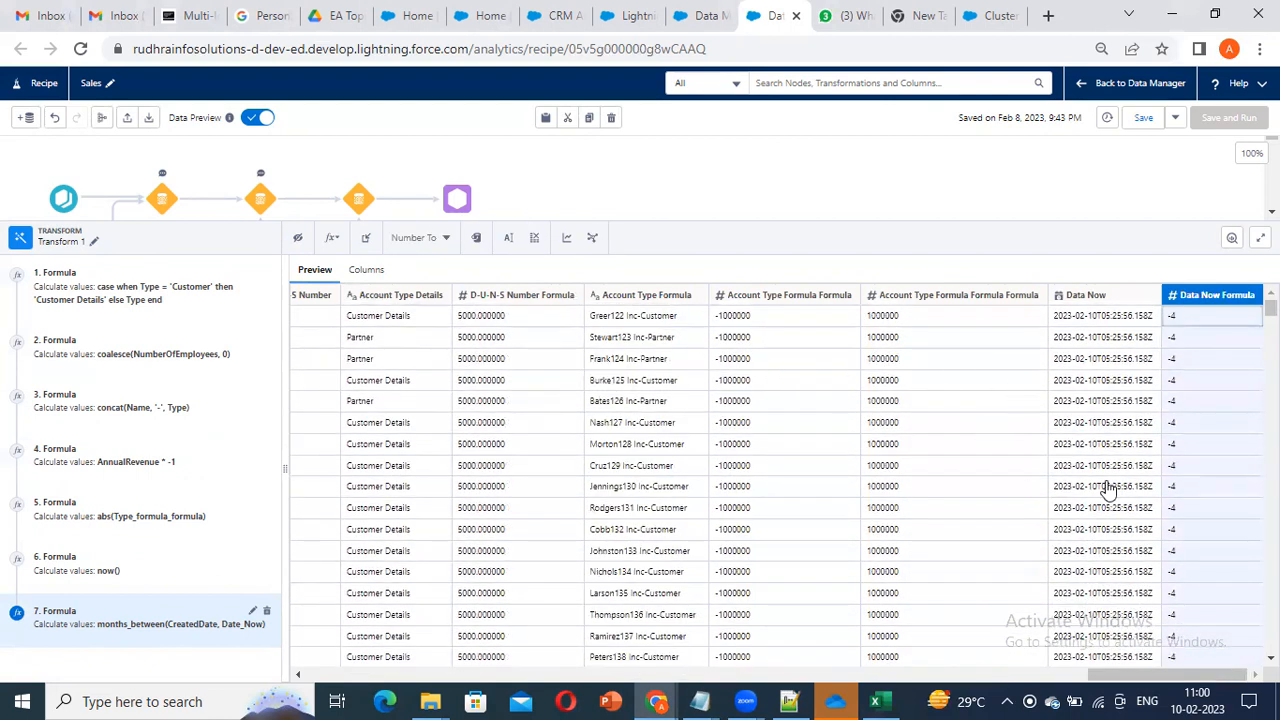
pyautogui.scroll(-10, 1105, 446)
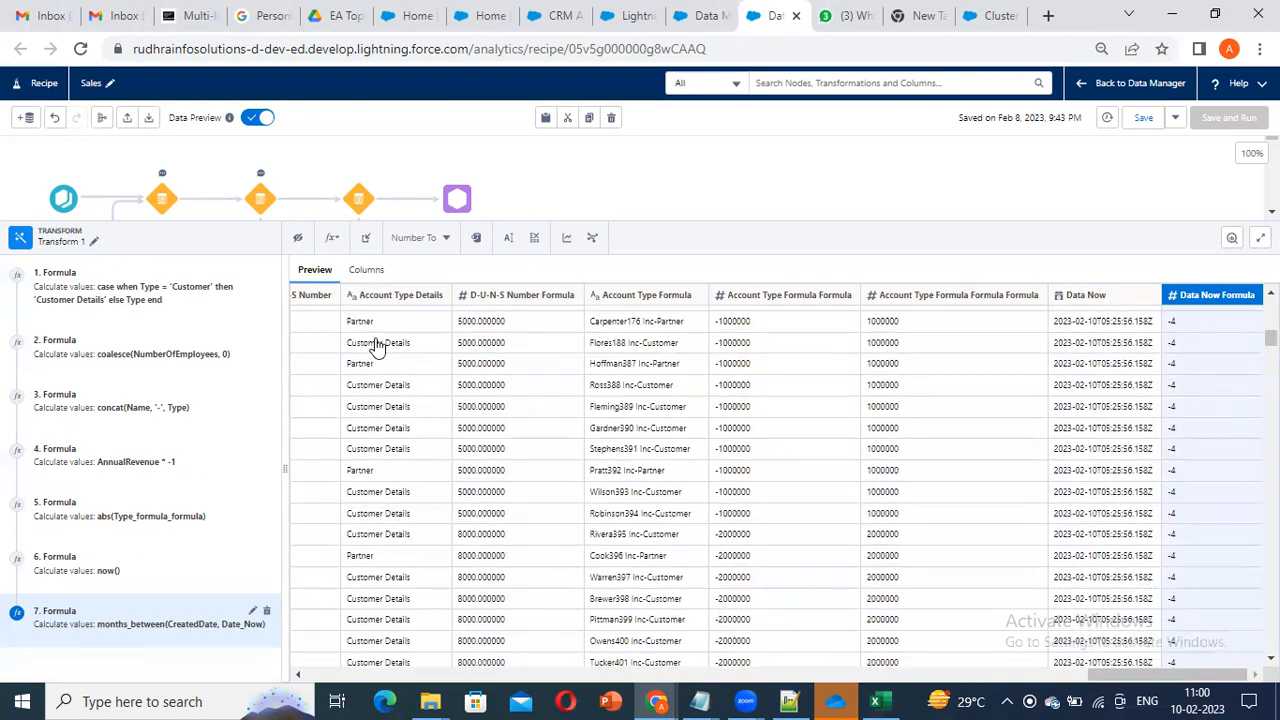
# Step: Start a new custom formula on the Data Now Formula column and insert the DAYOFMONTH function
pyautogui.click(332, 237)
pyautogui.click(332, 237)
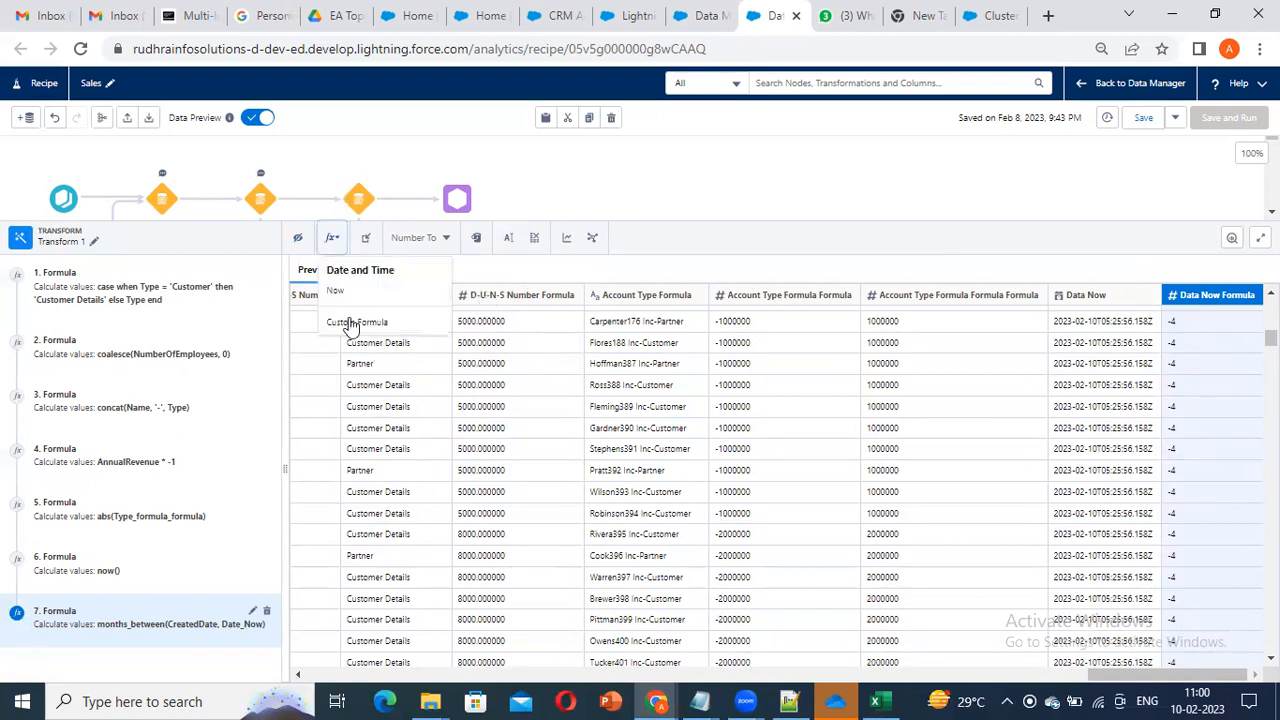
pyautogui.click(398, 320)
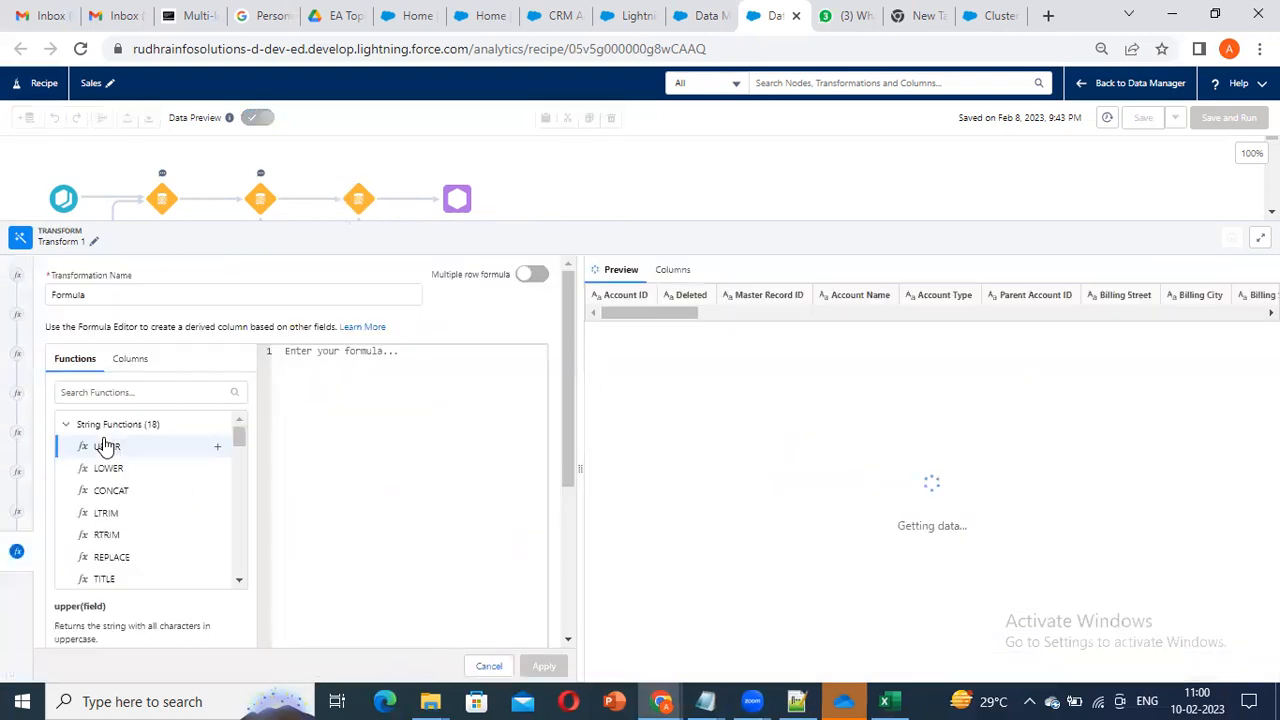
pyautogui.scroll(-15, 190, 525)
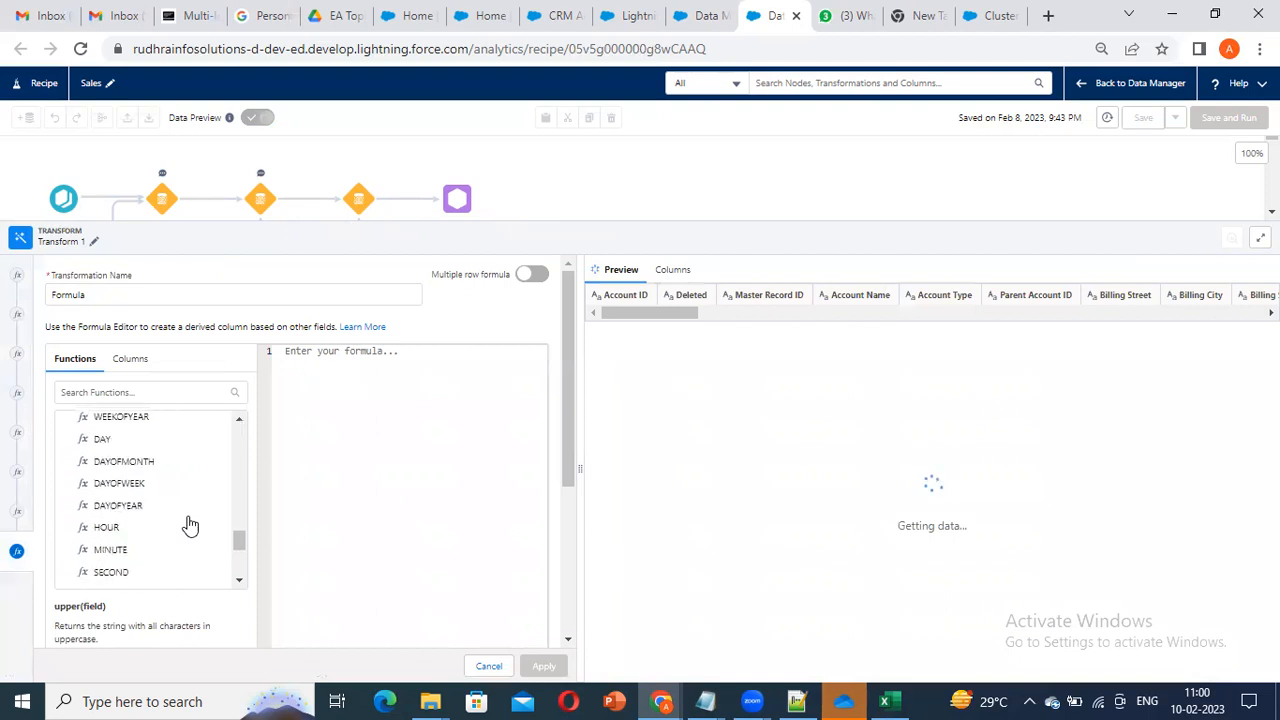
pyautogui.scroll(8, 163, 525)
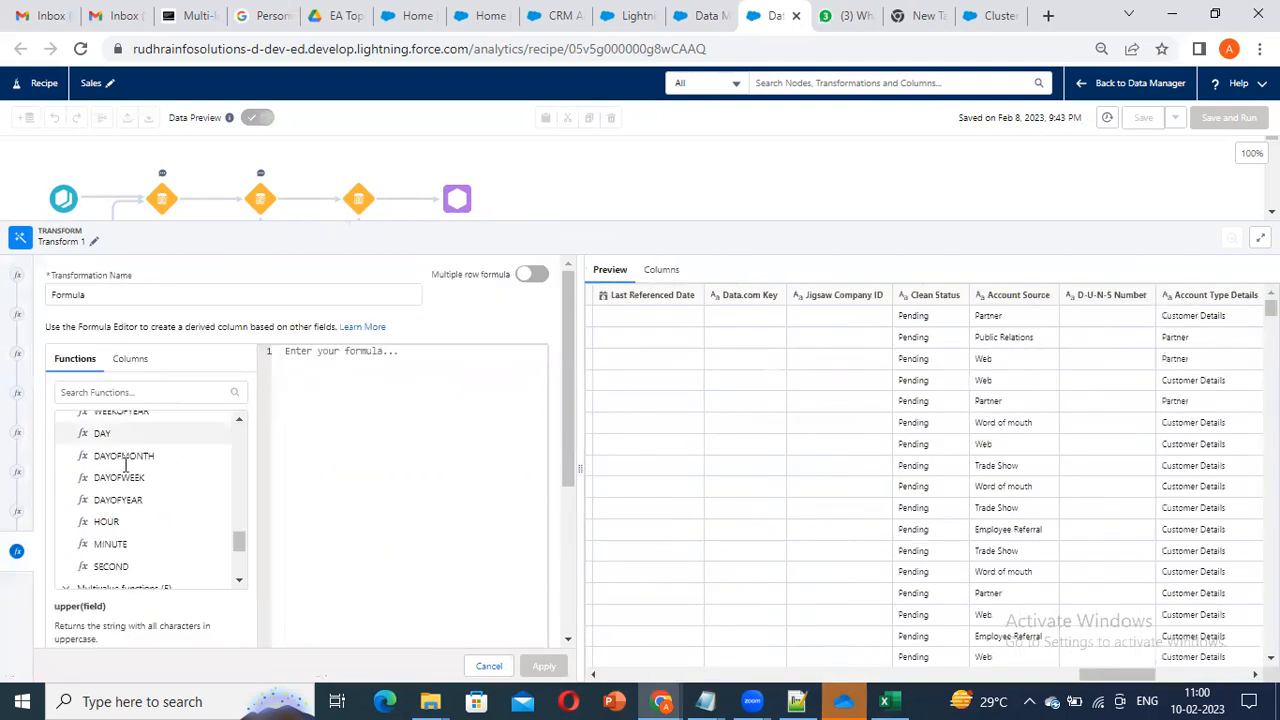
pyautogui.click(208, 461)
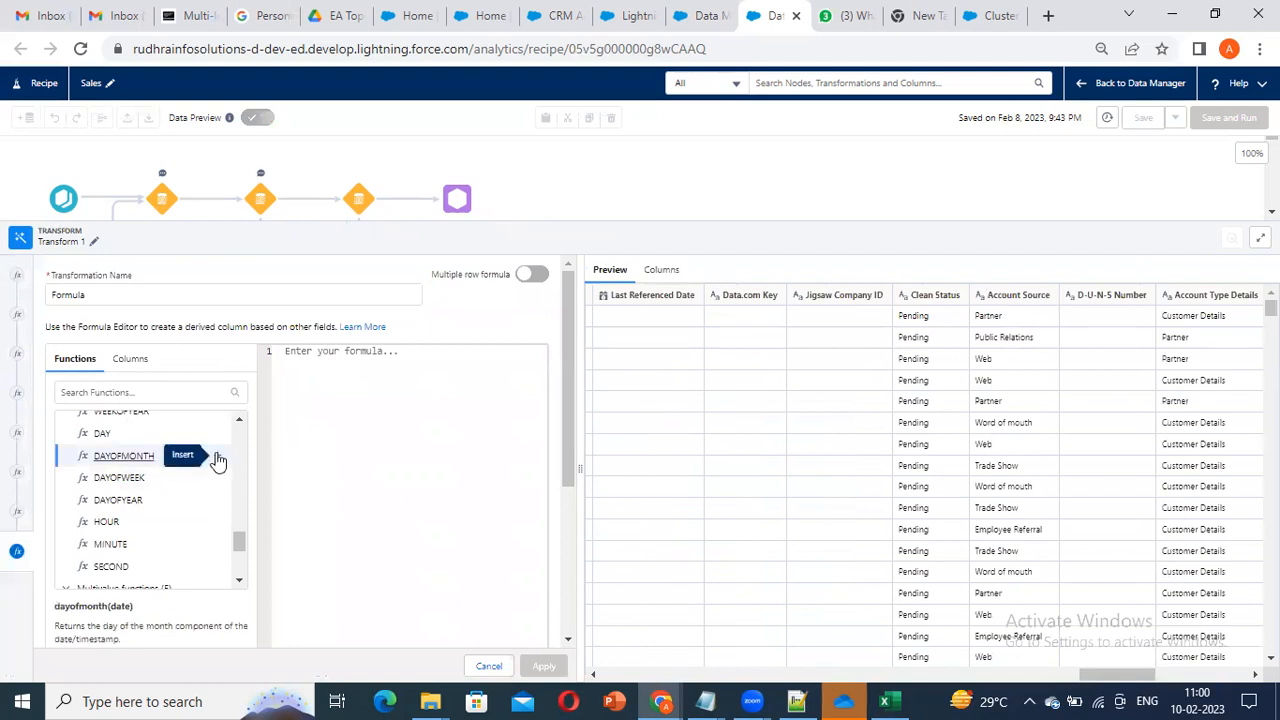
pyautogui.click(218, 461)
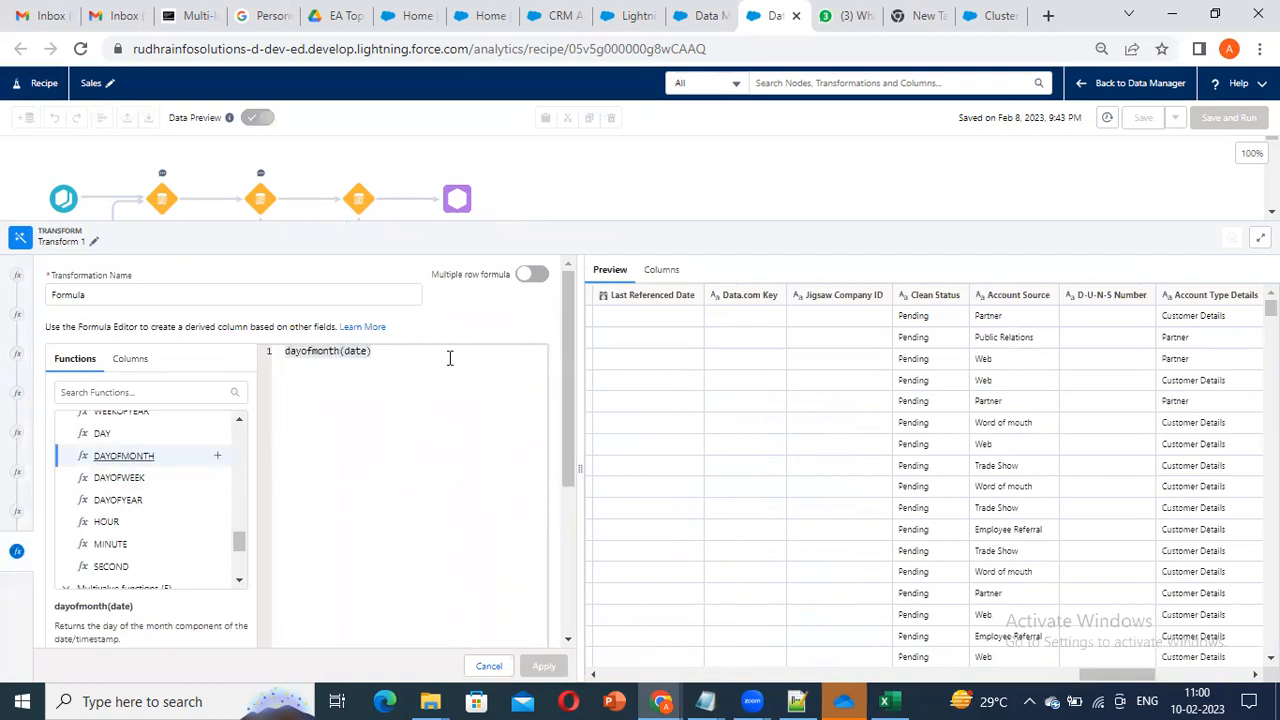
# Step: Replace the dayofmonth formula's date argument with the CreatedDate column
pyautogui.doubleClick(345, 351)
pyautogui.click(129, 358)
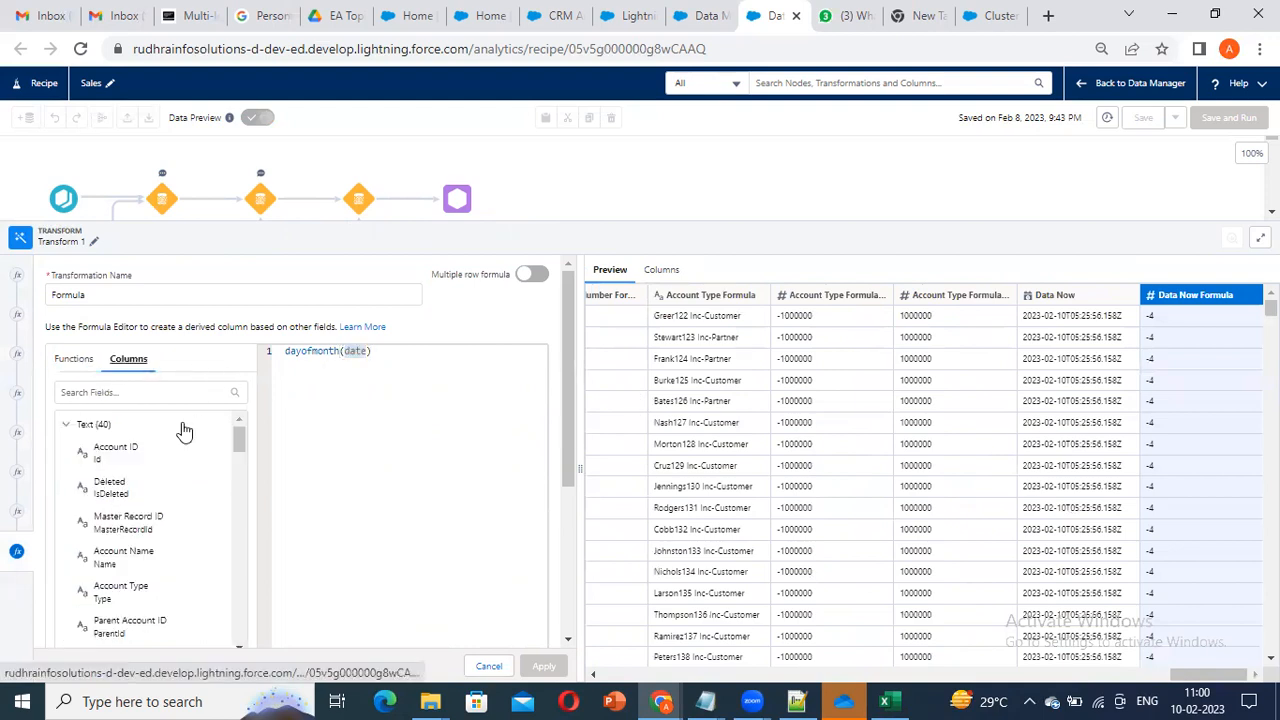
pyautogui.click(147, 393)
pyautogui.write('cre')
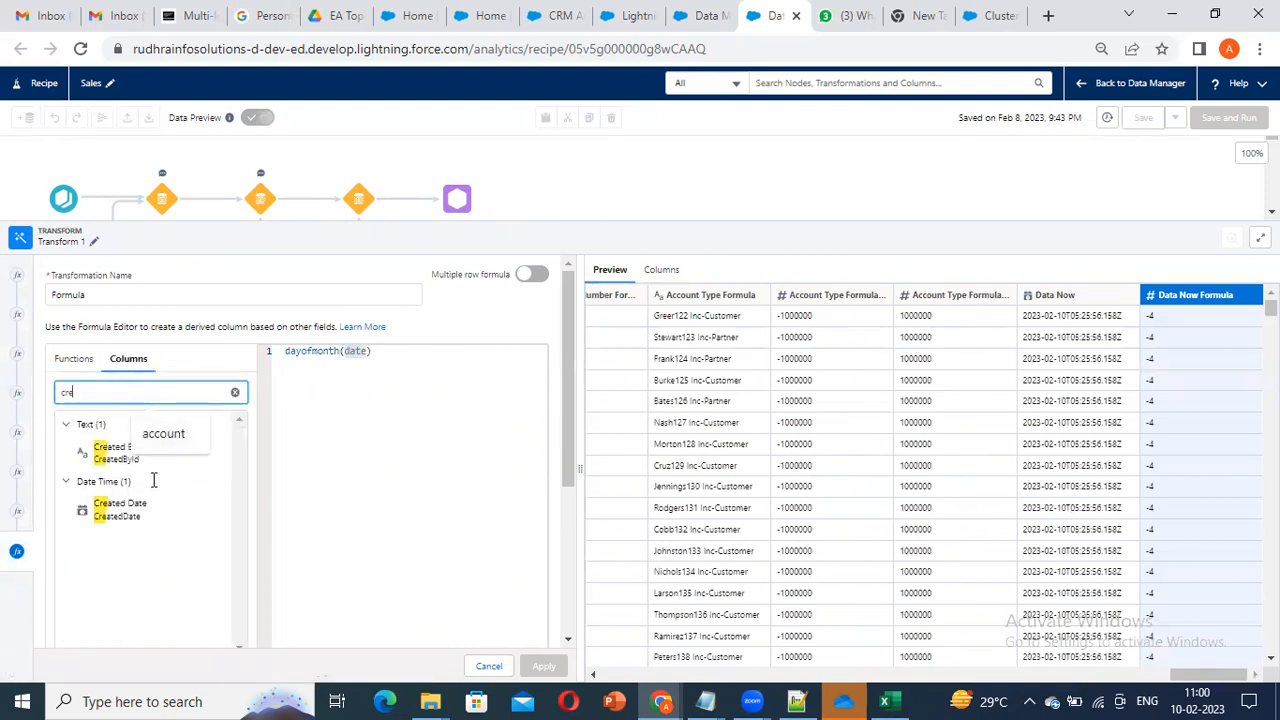
pyautogui.write('atged')
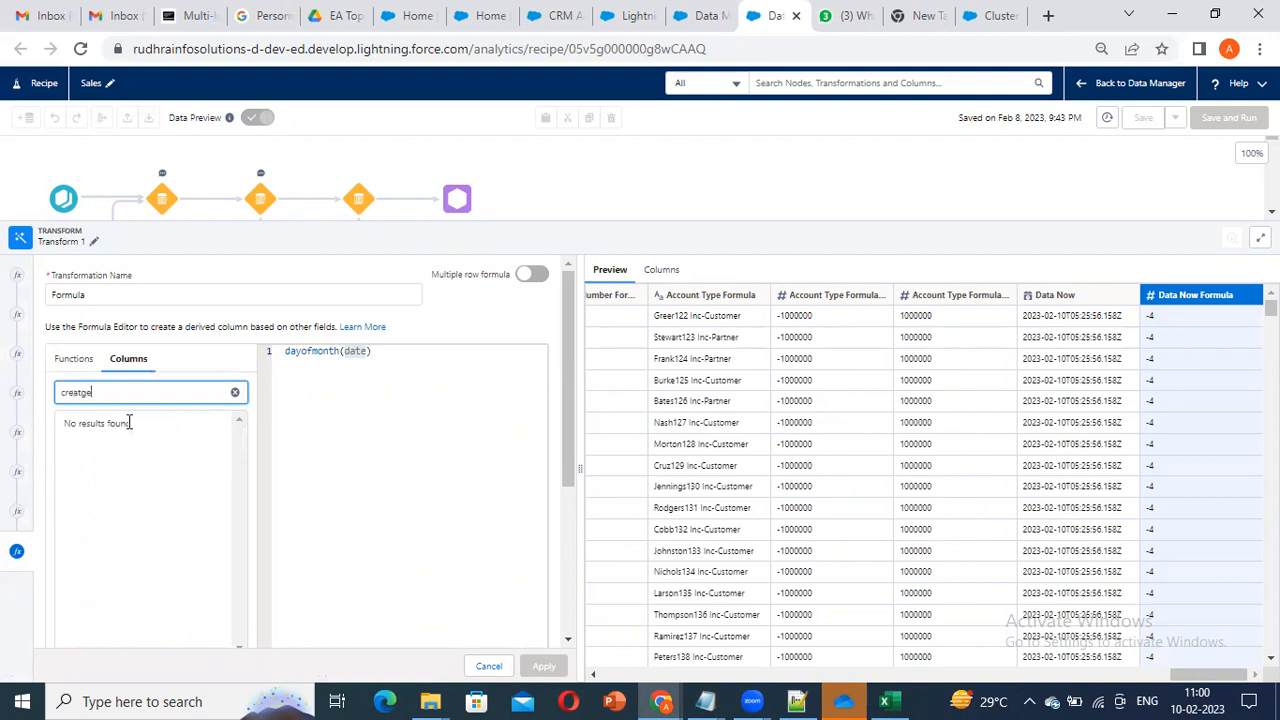
pyautogui.press('BackSpace')
pyautogui.press('BackSpace')
pyautogui.doubleClick(352, 351)
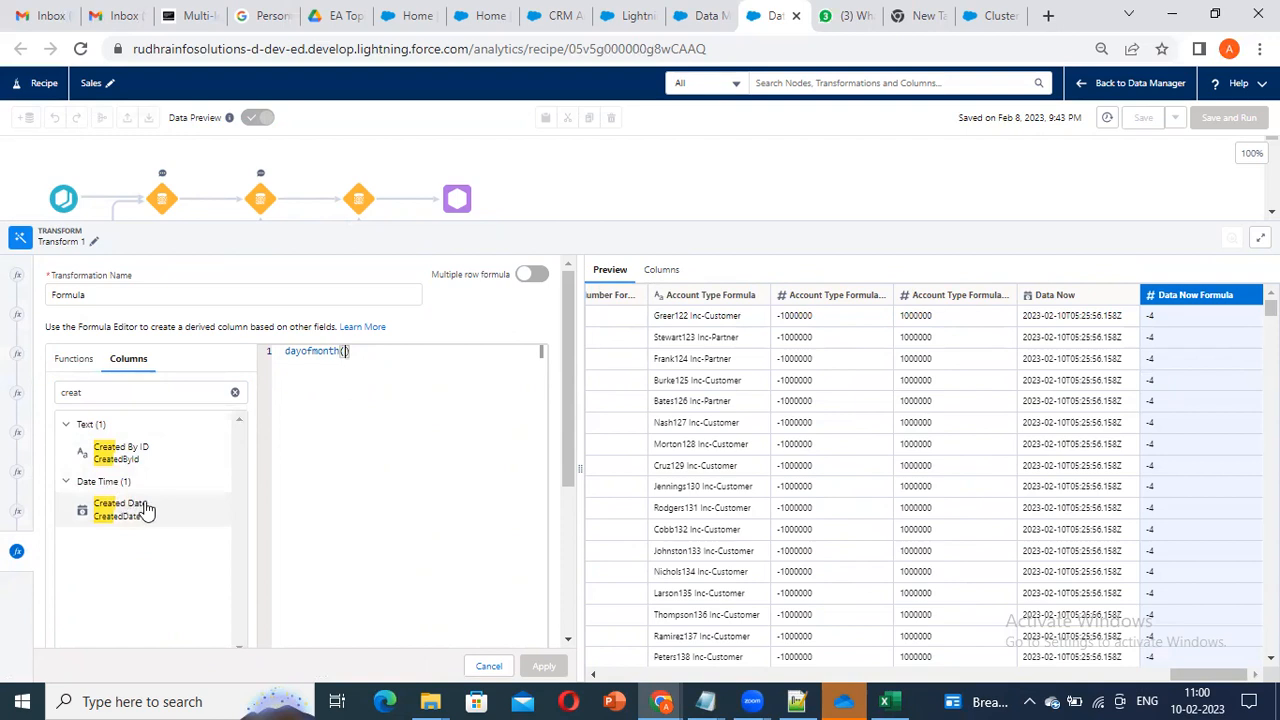
pyautogui.click(216, 515)
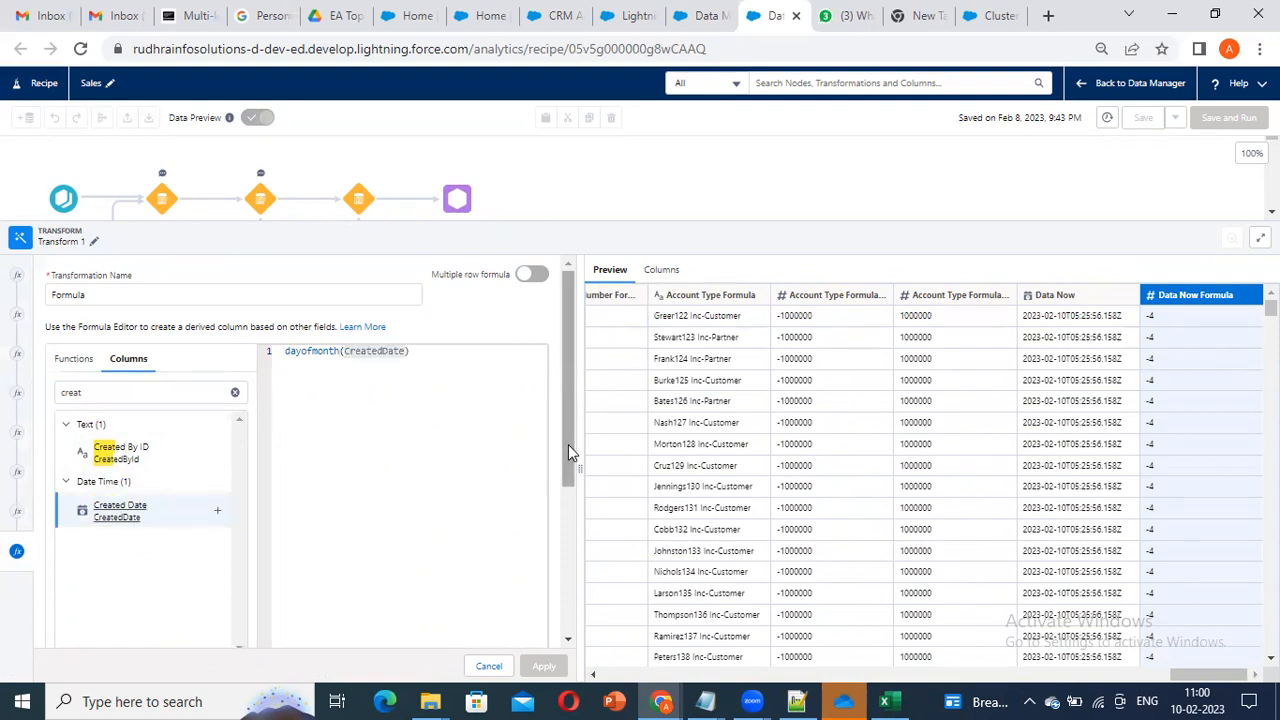
# Step: Try applying the dayofmonth(CreatedDate) formula with Text as its output type
pyautogui.moveTo(568, 444); pyautogui.dragTo(557, 649)
pyautogui.click(147, 458)
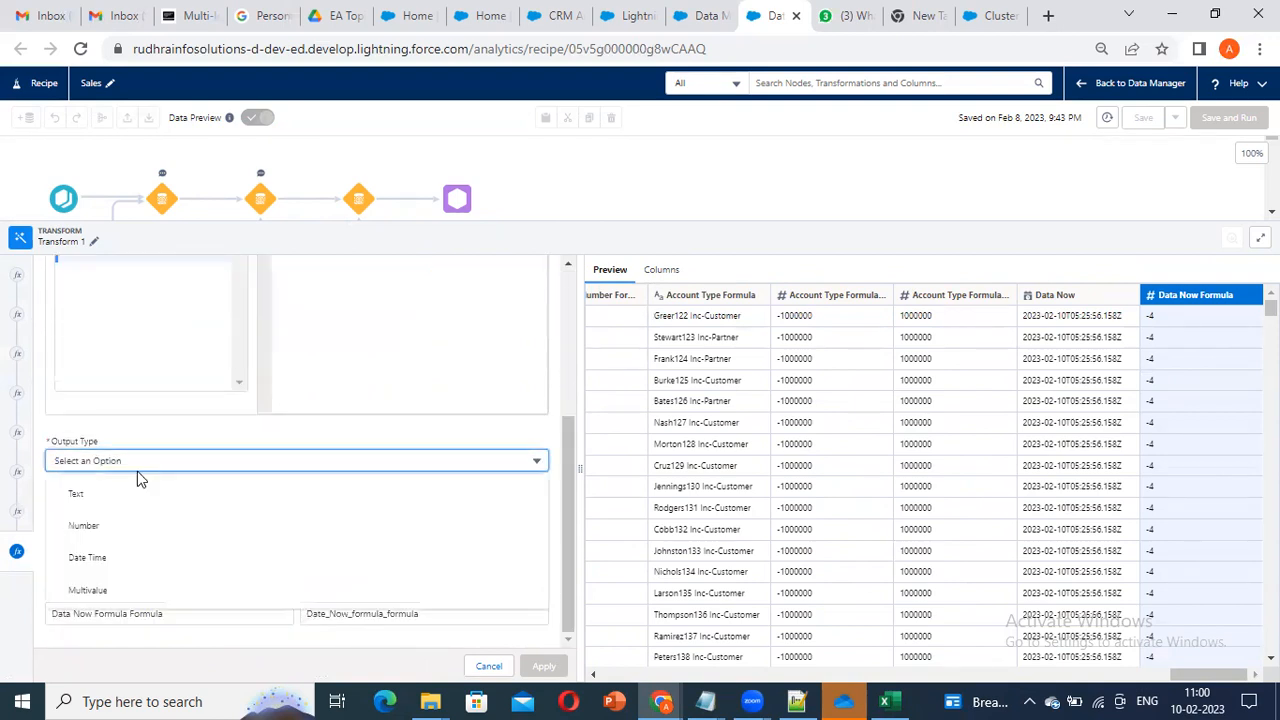
pyautogui.click(238, 490)
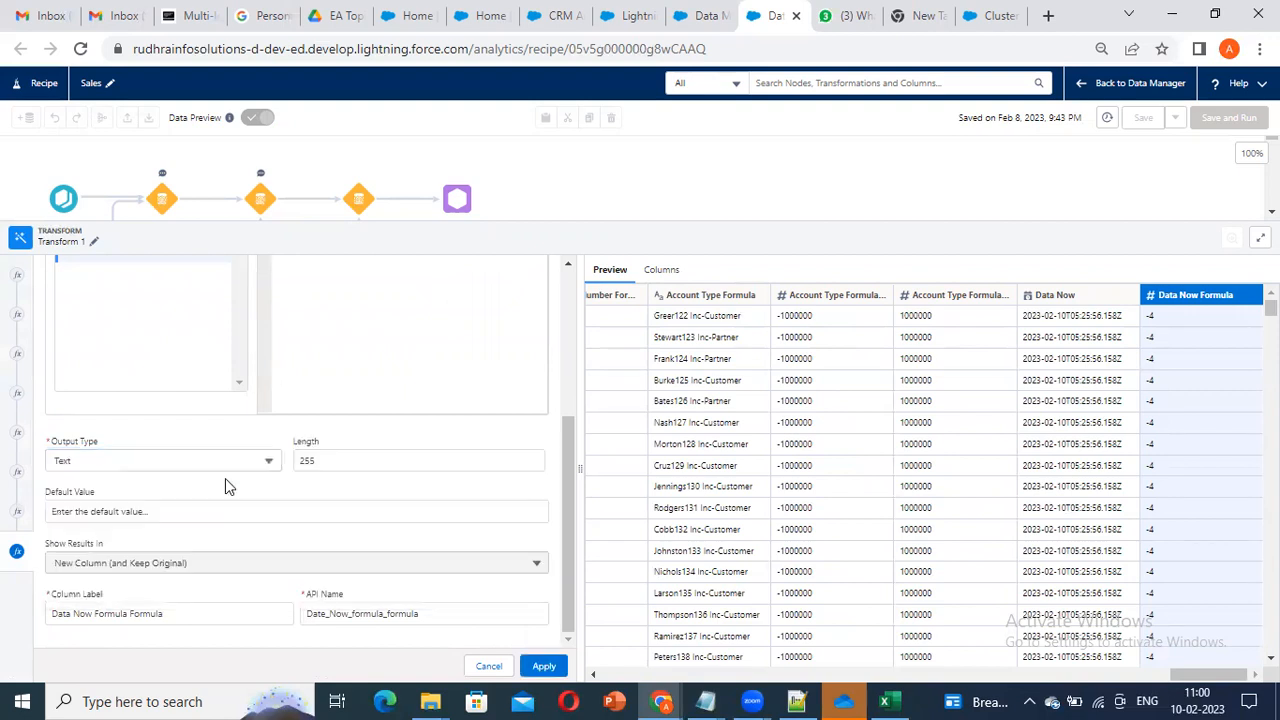
pyautogui.click(544, 666)
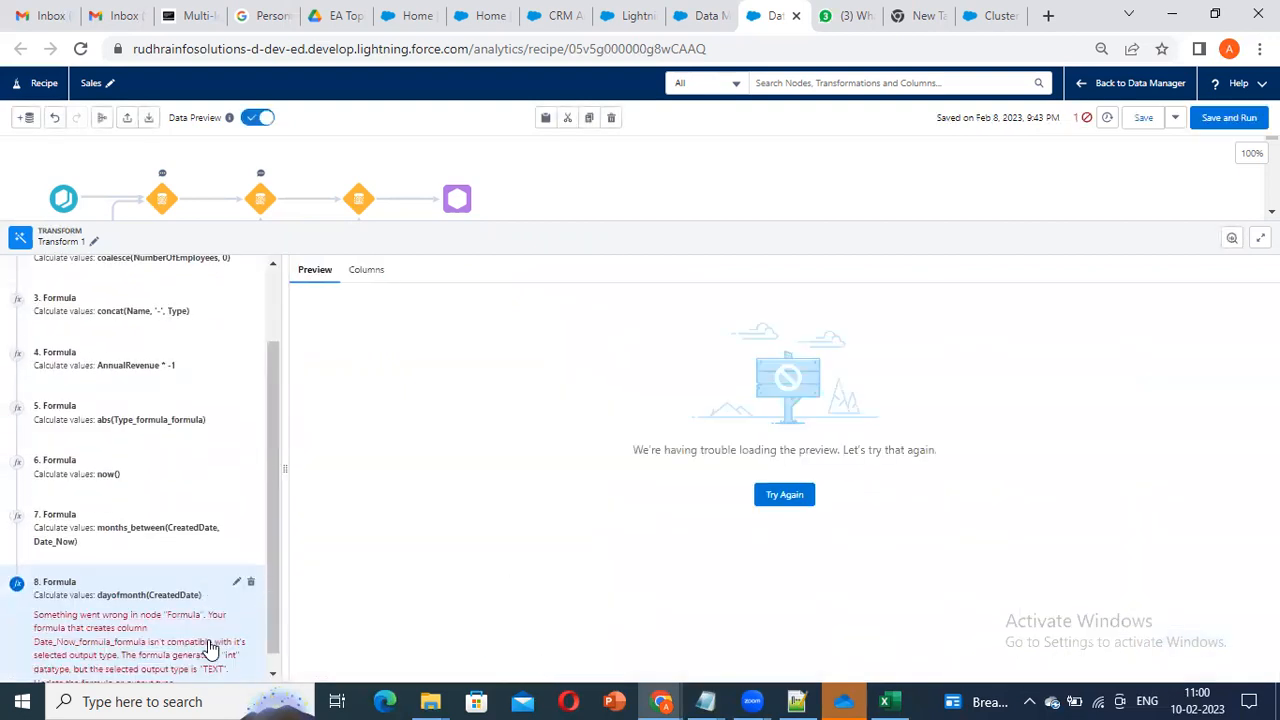
# Step: Change the dayofmonth formula's output type to Number, reapply it, and check the resulting column in the preview
pyautogui.click(236, 563)
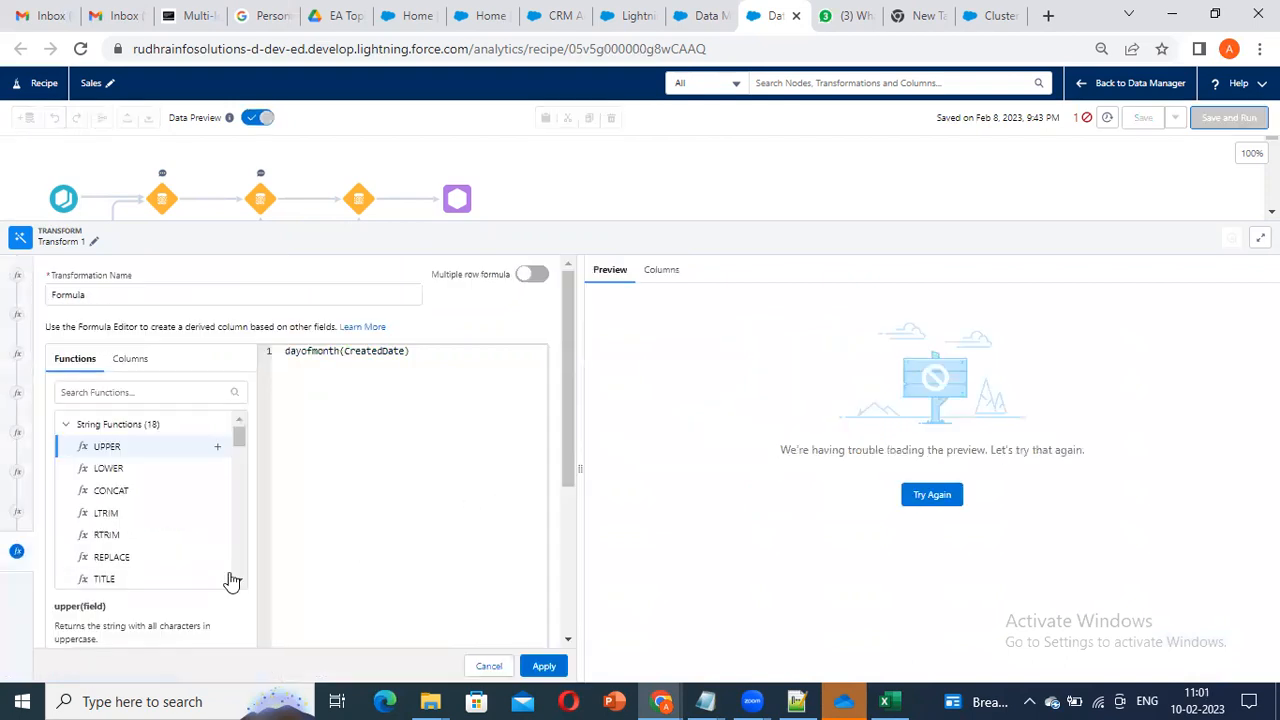
pyautogui.moveTo(568, 457); pyautogui.dragTo(582, 616)
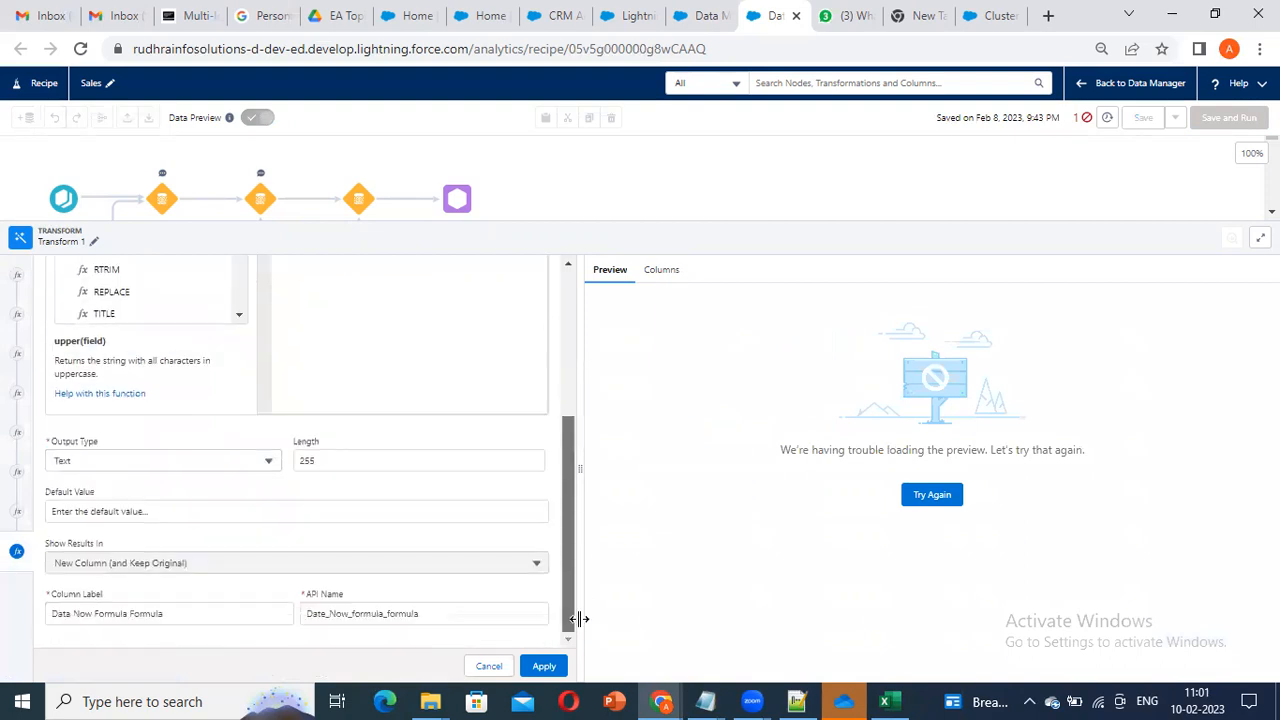
pyautogui.click(149, 462)
pyautogui.click(98, 524)
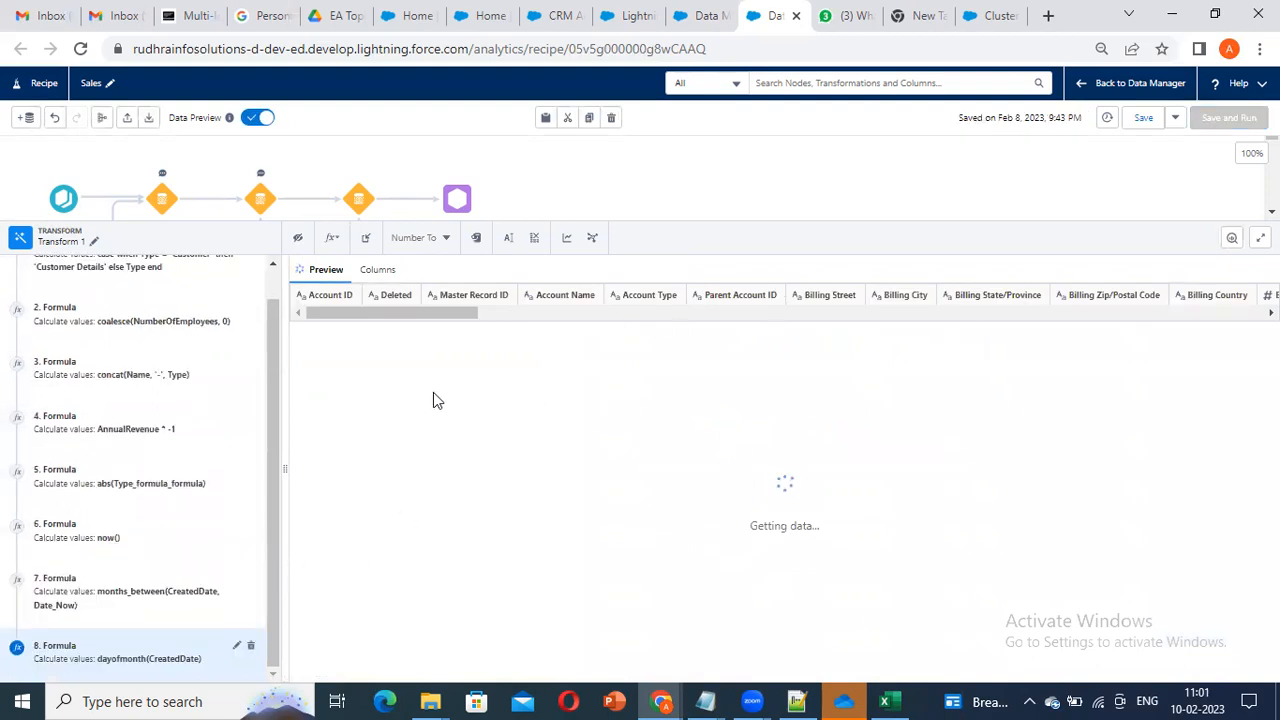
pyautogui.moveTo(519, 678); pyautogui.dragTo(1236, 680)
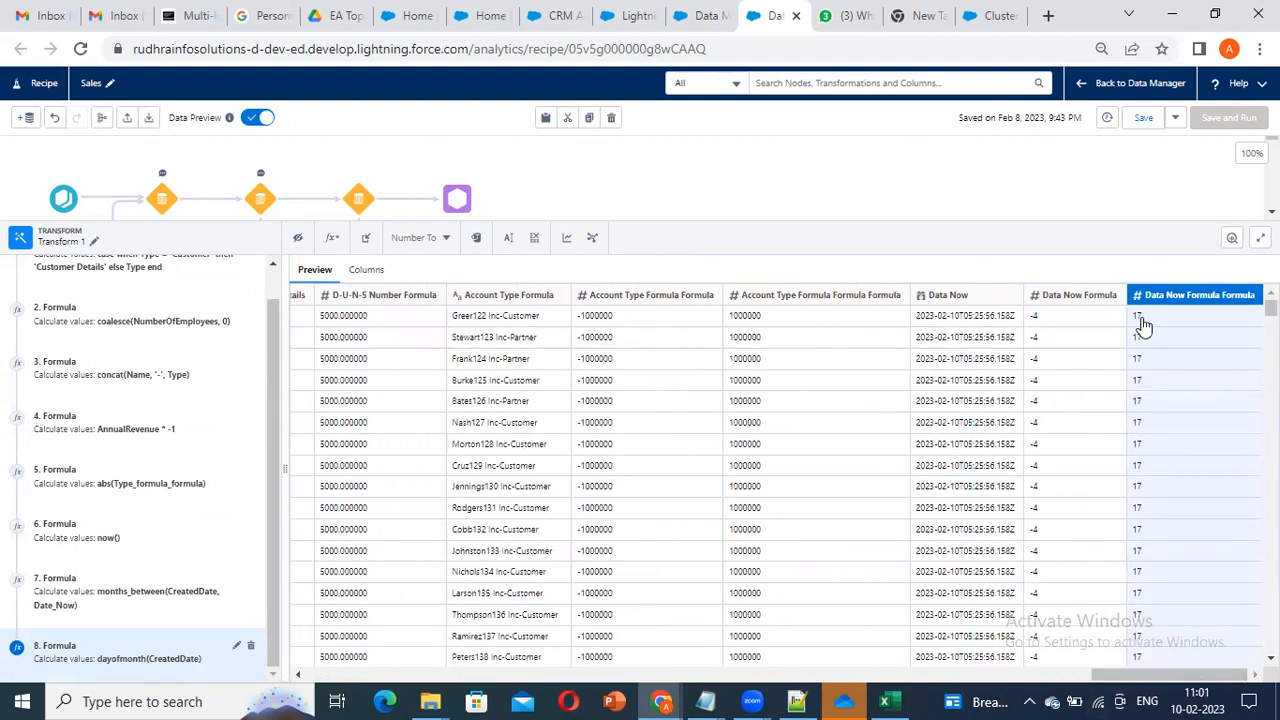
pyautogui.scroll(-10, 1189, 449)
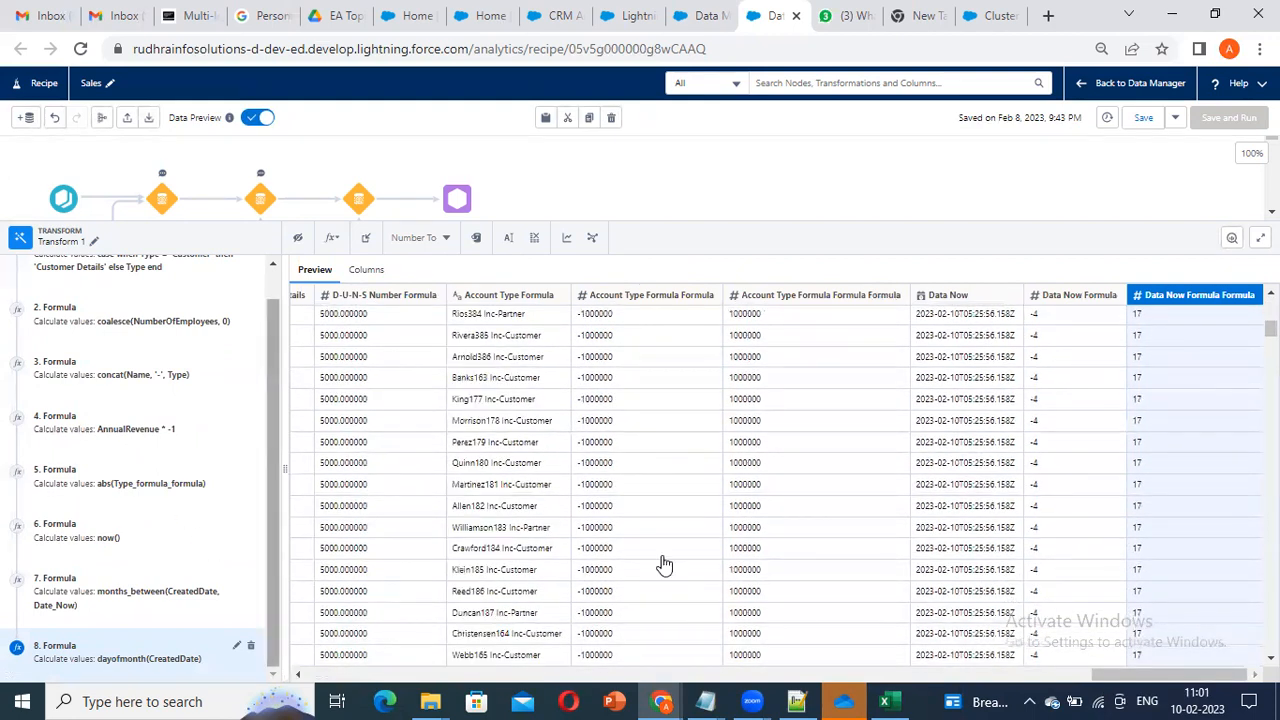
# Step: Start a new custom formula on the Data Now Formula Formula column and insert the DATEDIFF function
pyautogui.click(331, 241)
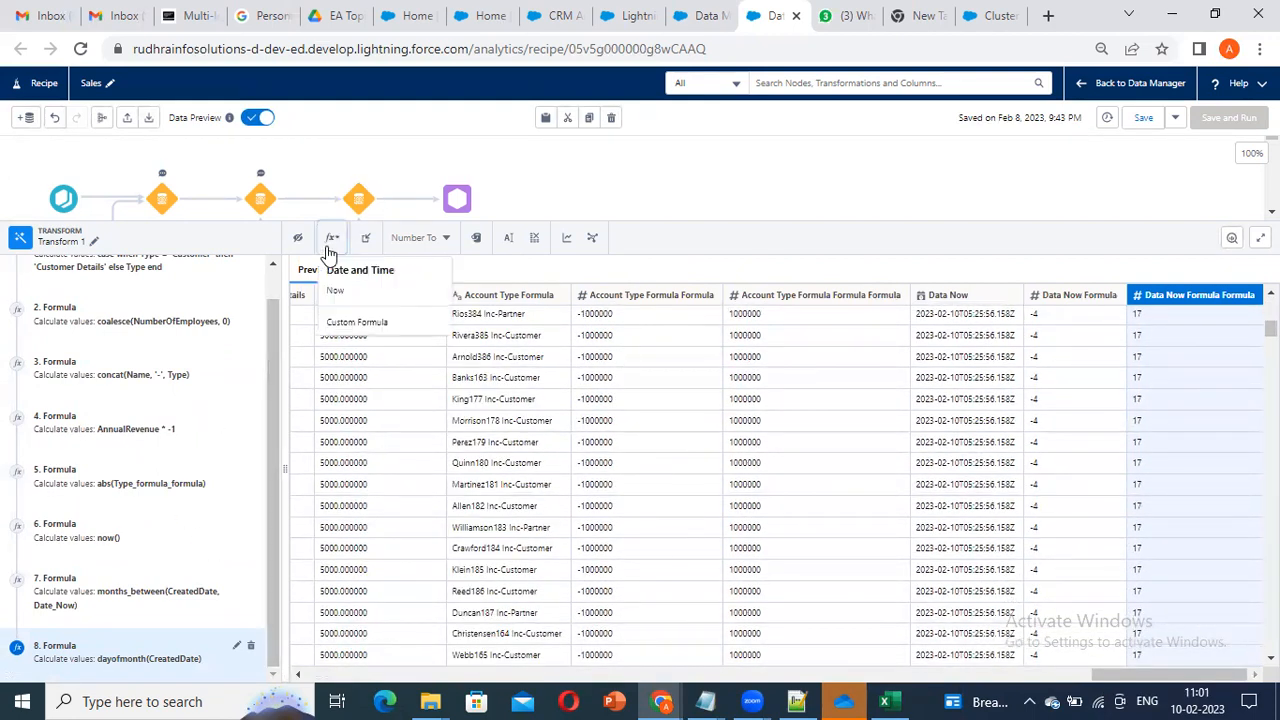
pyautogui.click(350, 320)
pyautogui.click(334, 242)
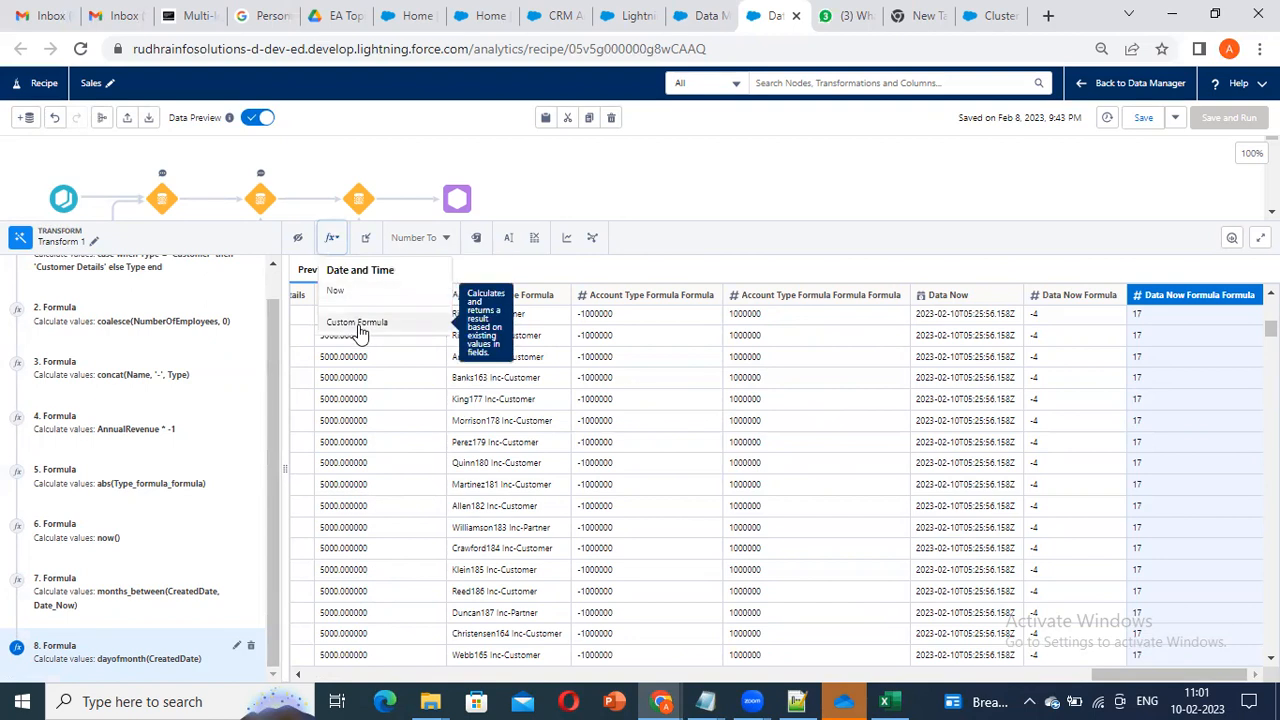
pyautogui.click(350, 322)
pyautogui.scroll(-10, 117, 523)
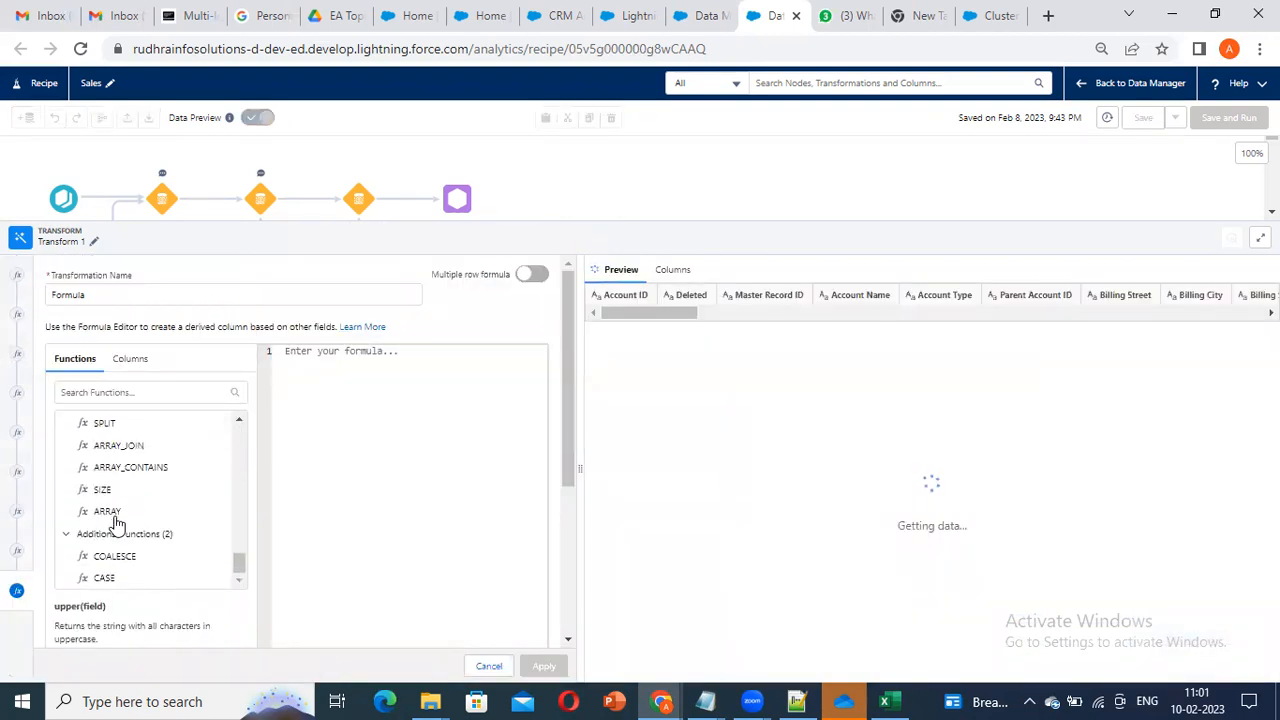
pyautogui.scroll(5, 190, 580)
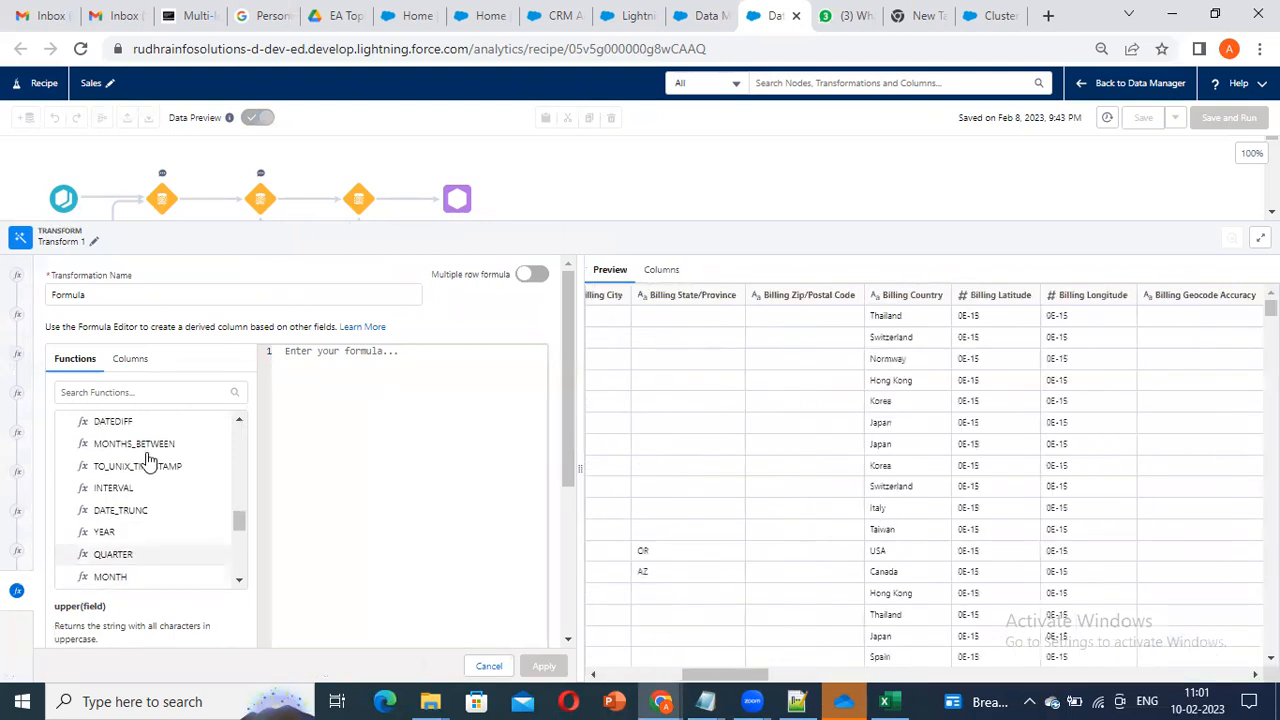
pyautogui.scroll(2, 145, 460)
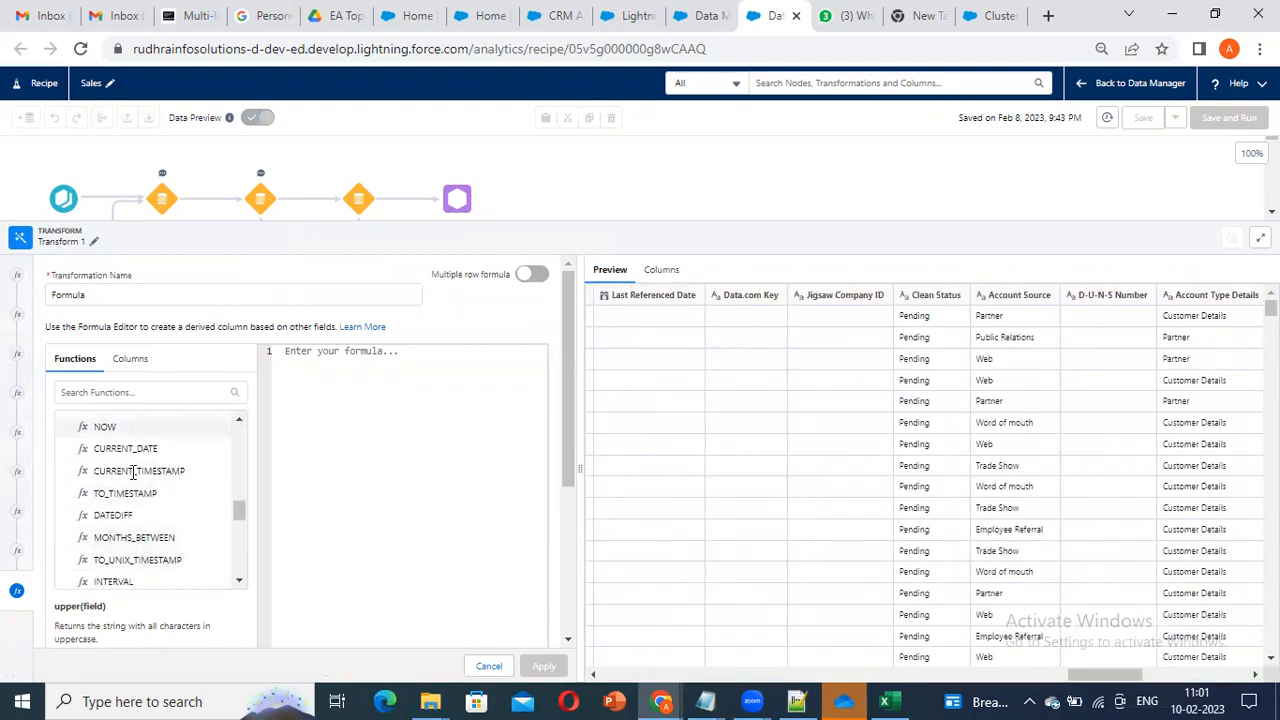
pyautogui.click(120, 515)
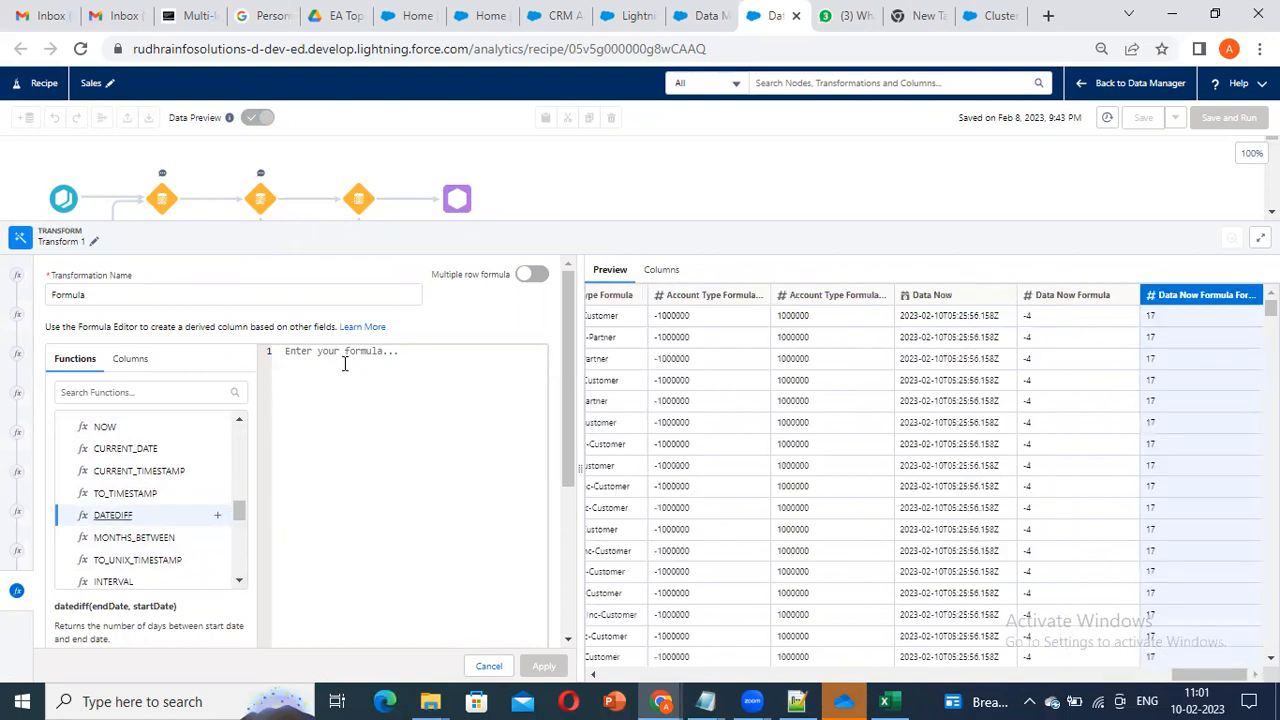
pyautogui.click(217, 514)
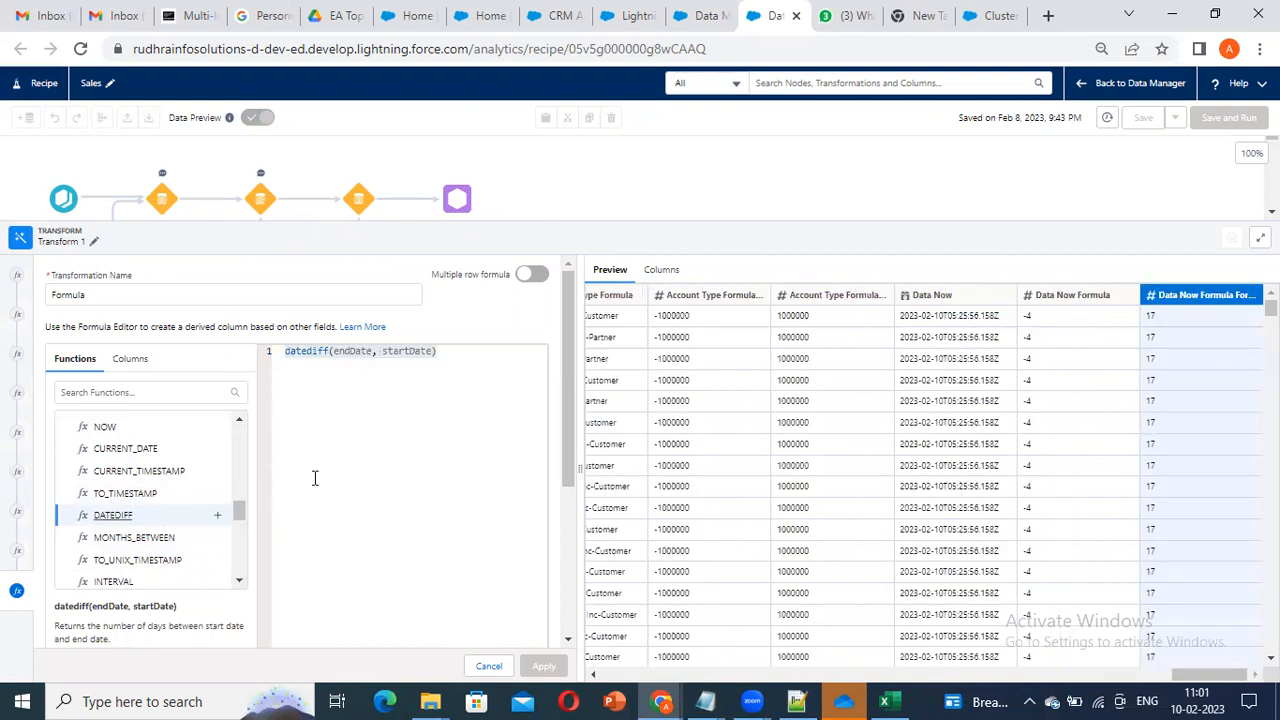
# Step: Replace the datediff formula's endDate argument with the CreatedDate column
pyautogui.doubleClick(408, 351)
pyautogui.doubleClick(346, 351)
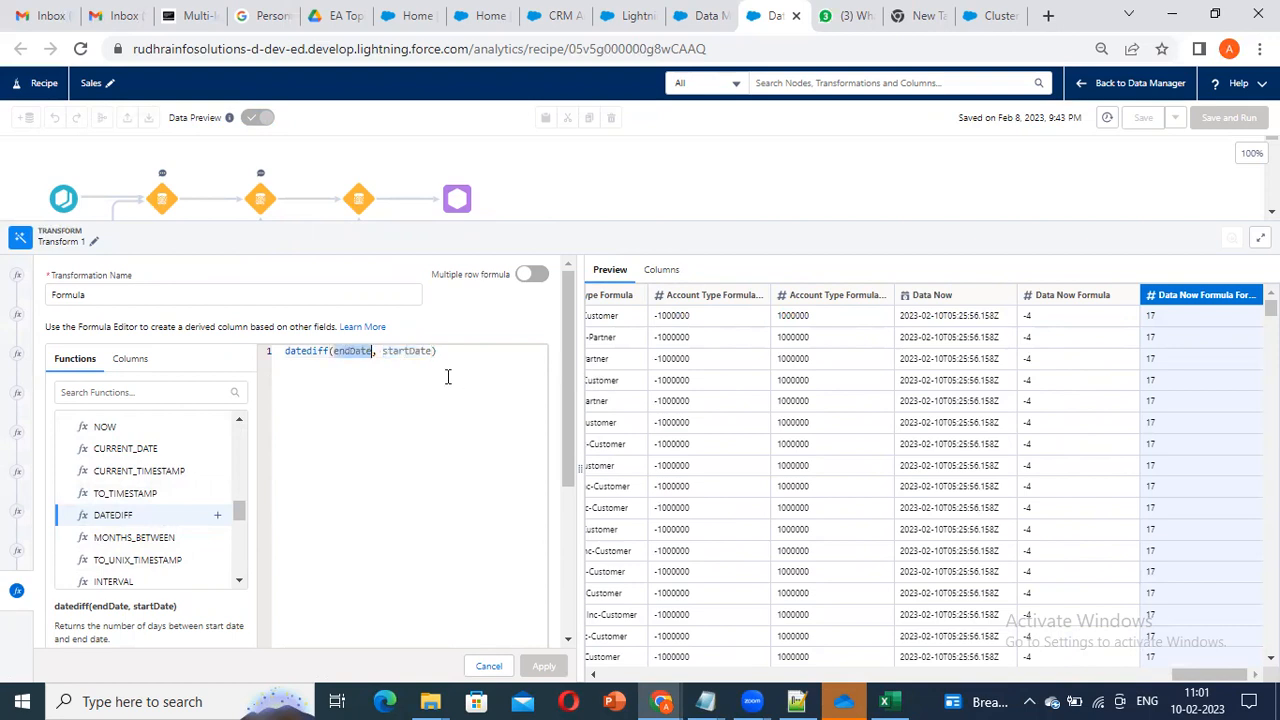
pyautogui.click(130, 358)
pyautogui.scroll(-2, 133, 440)
pyautogui.click(139, 391)
pyautogui.write('created')
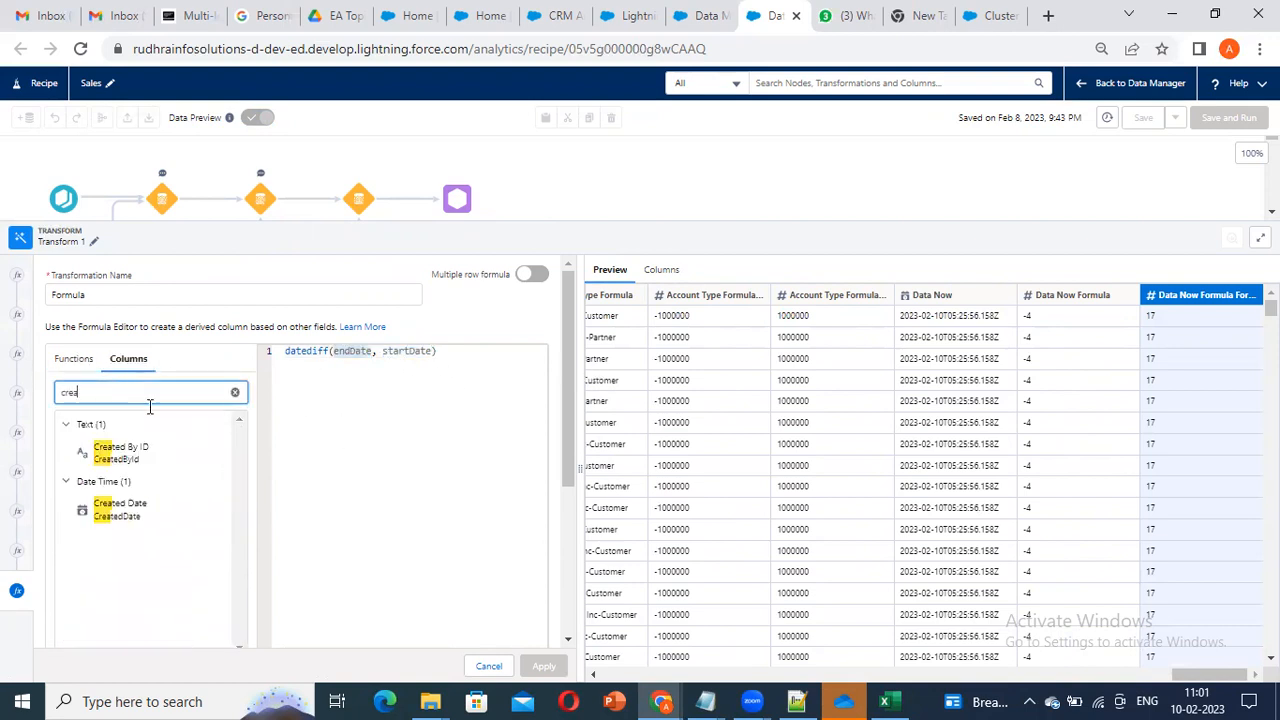
pyautogui.click(139, 514)
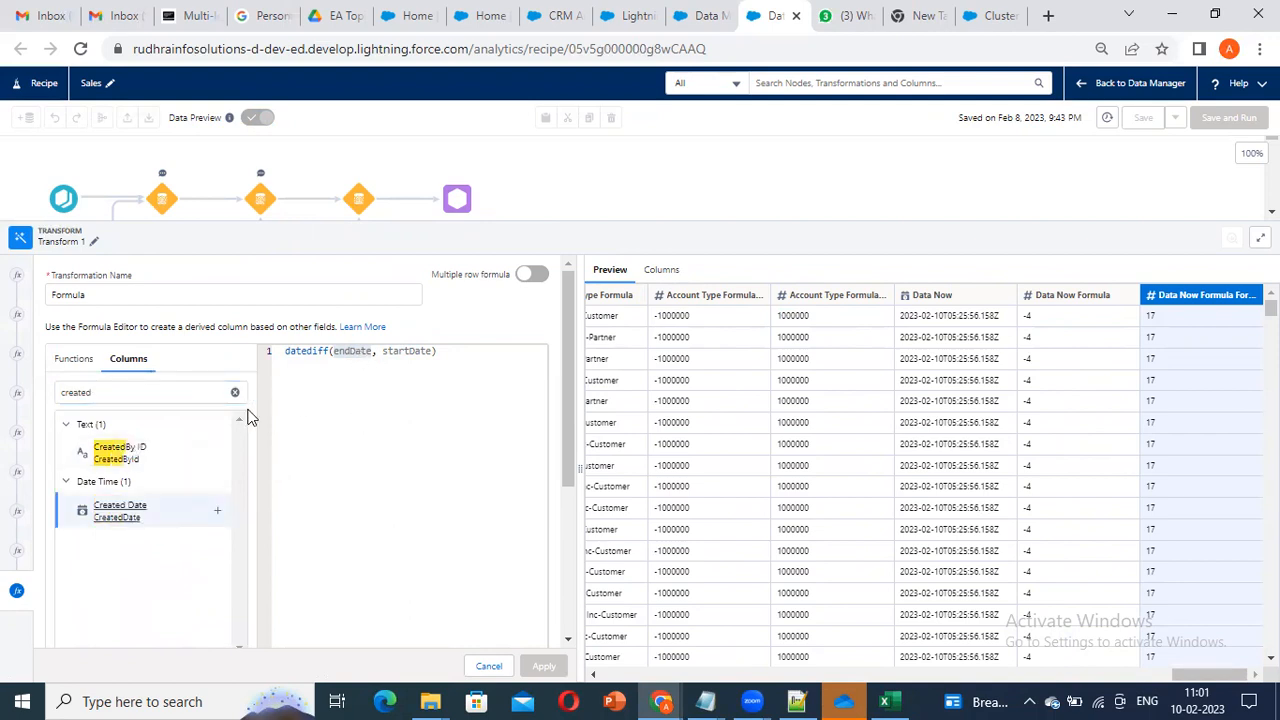
pyautogui.doubleClick(356, 350)
pyautogui.press('BackSpace')
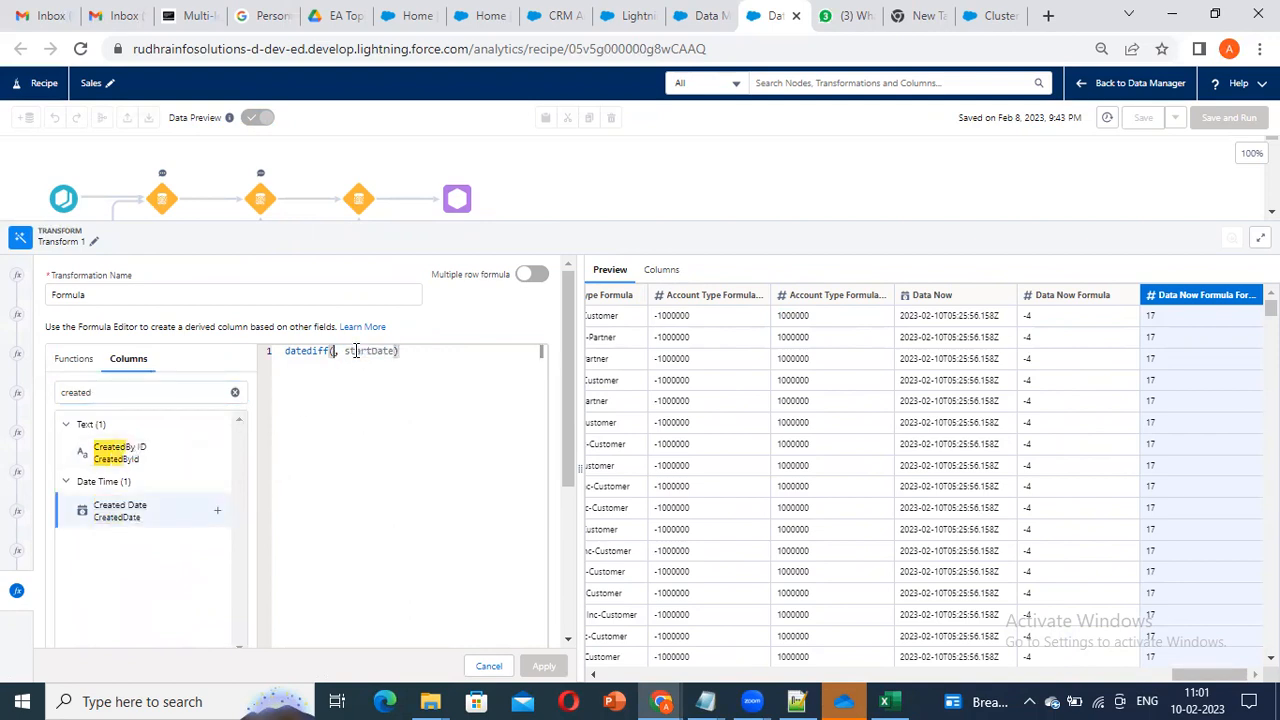
pyautogui.click(217, 511)
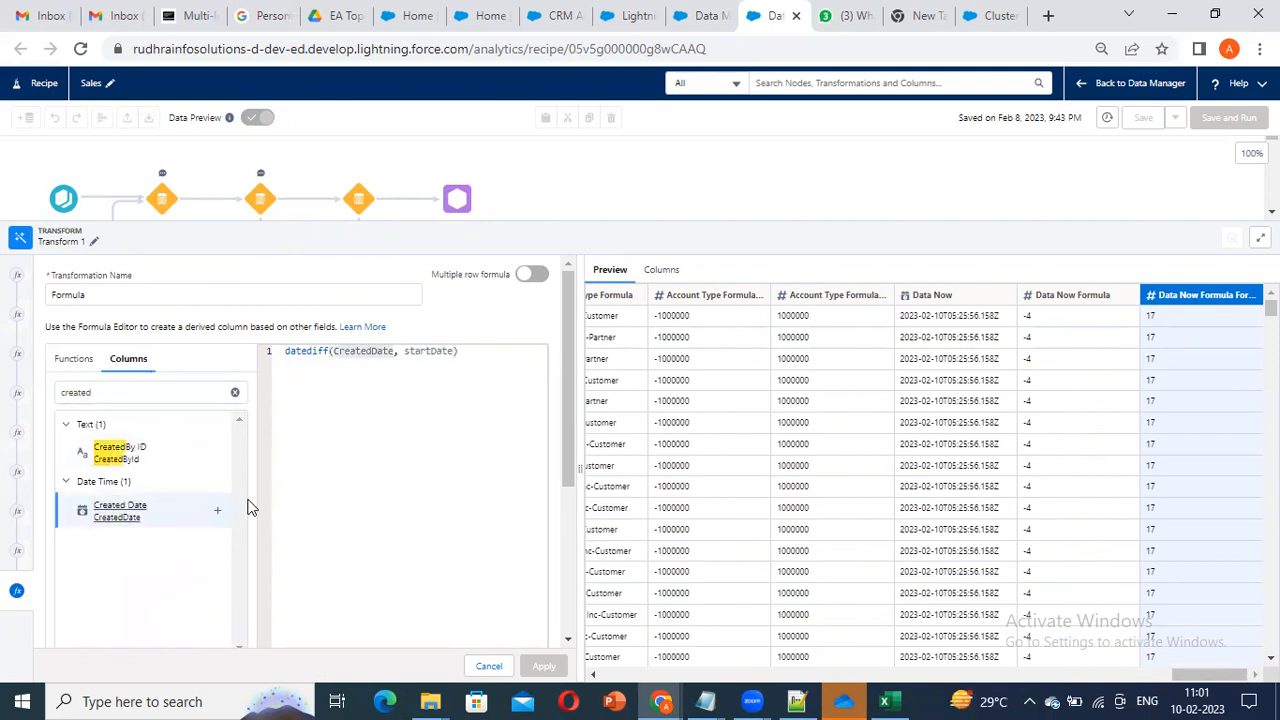
# Step: Replace the datediff formula's startDate argument with the Date_Now_formula column
pyautogui.click(146, 391)
pyautogui.write('date')
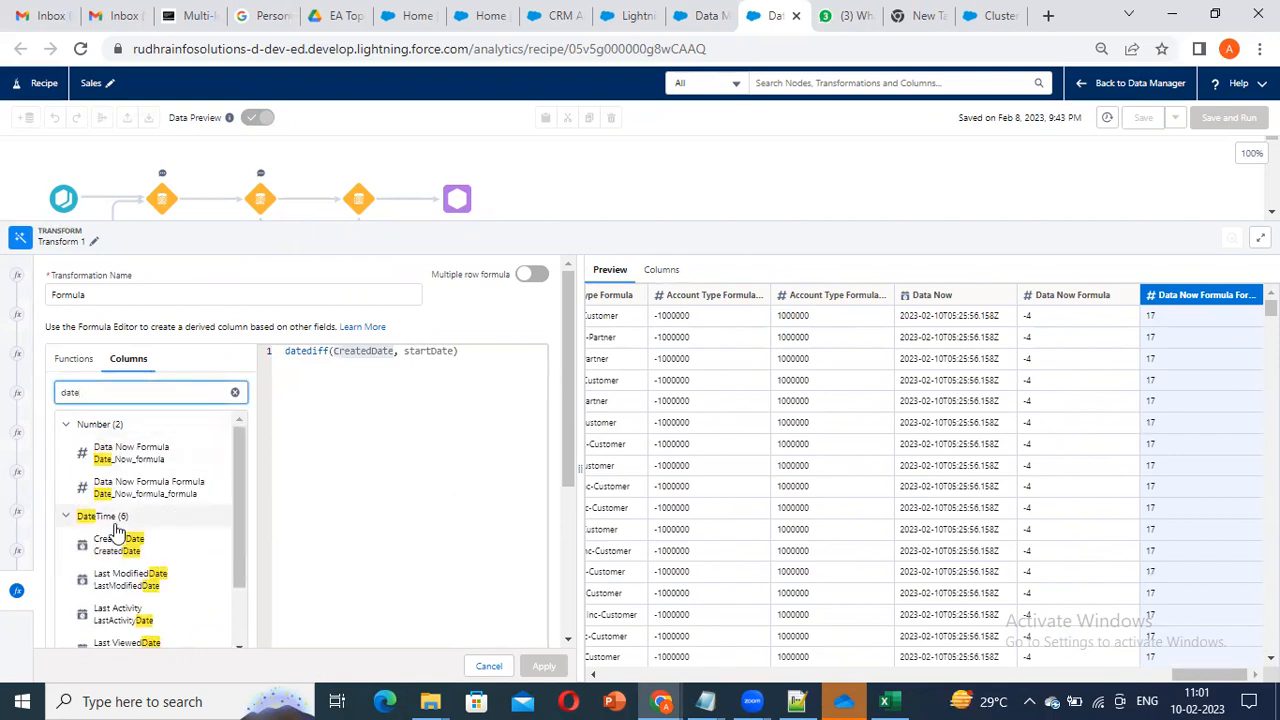
pyautogui.doubleClick(429, 354)
pyautogui.press('BackSpace')
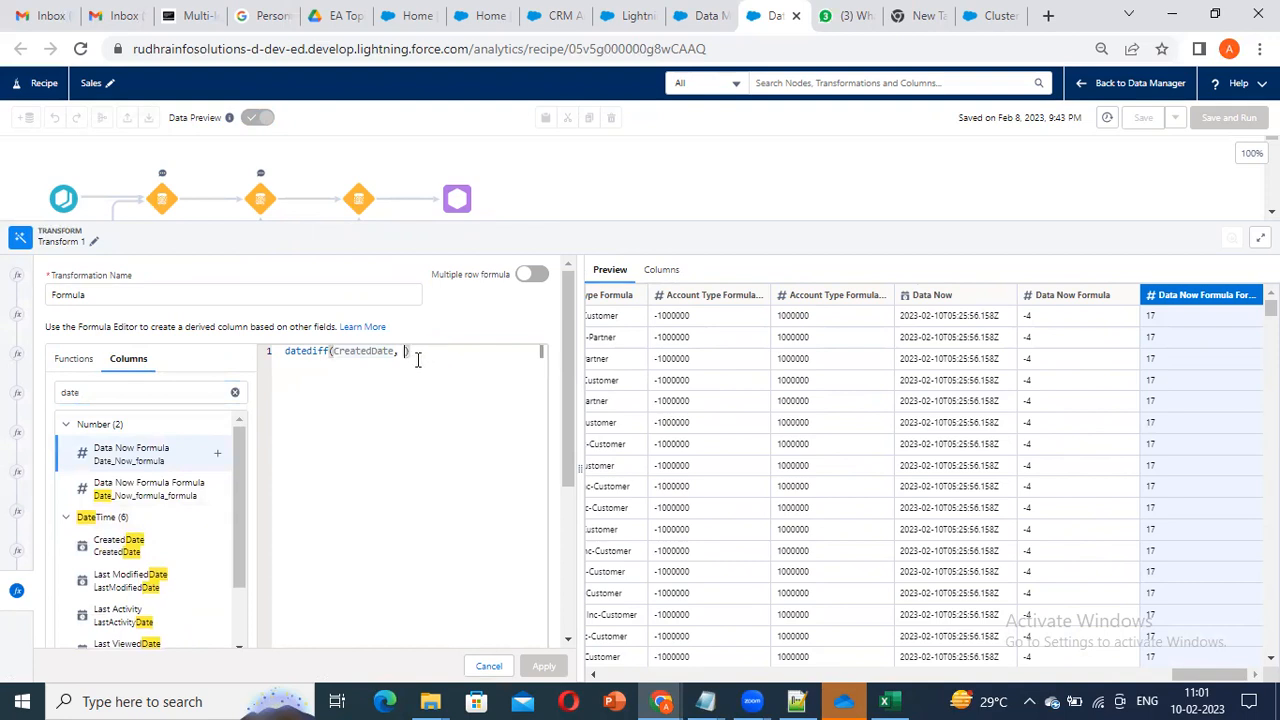
pyautogui.click(217, 453)
# Step: Try applying the datediff formula with Number as its output type
pyautogui.scroll(-3, 157, 518)
pyautogui.click(155, 460)
pyautogui.click(185, 528)
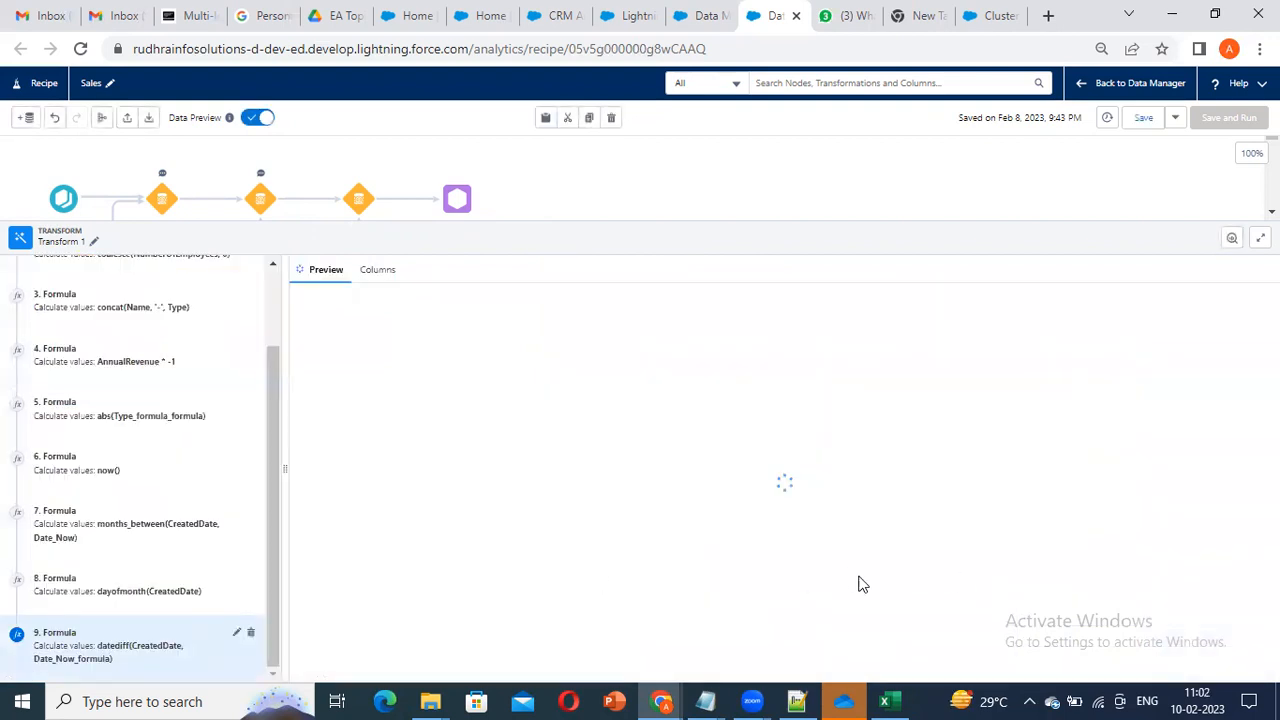
# Step: Reopen the datediff formula, change its output type to Text, and apply it again
pyautogui.scroll(-2, 242, 660)
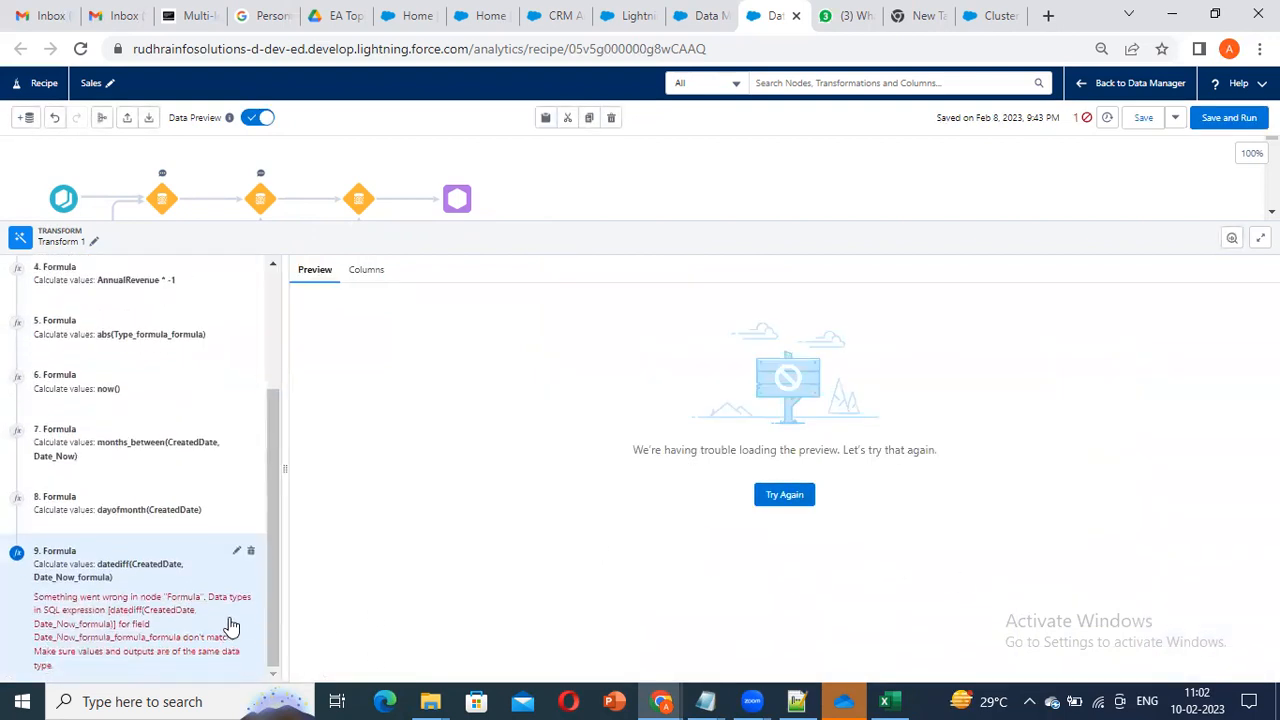
pyautogui.click(236, 552)
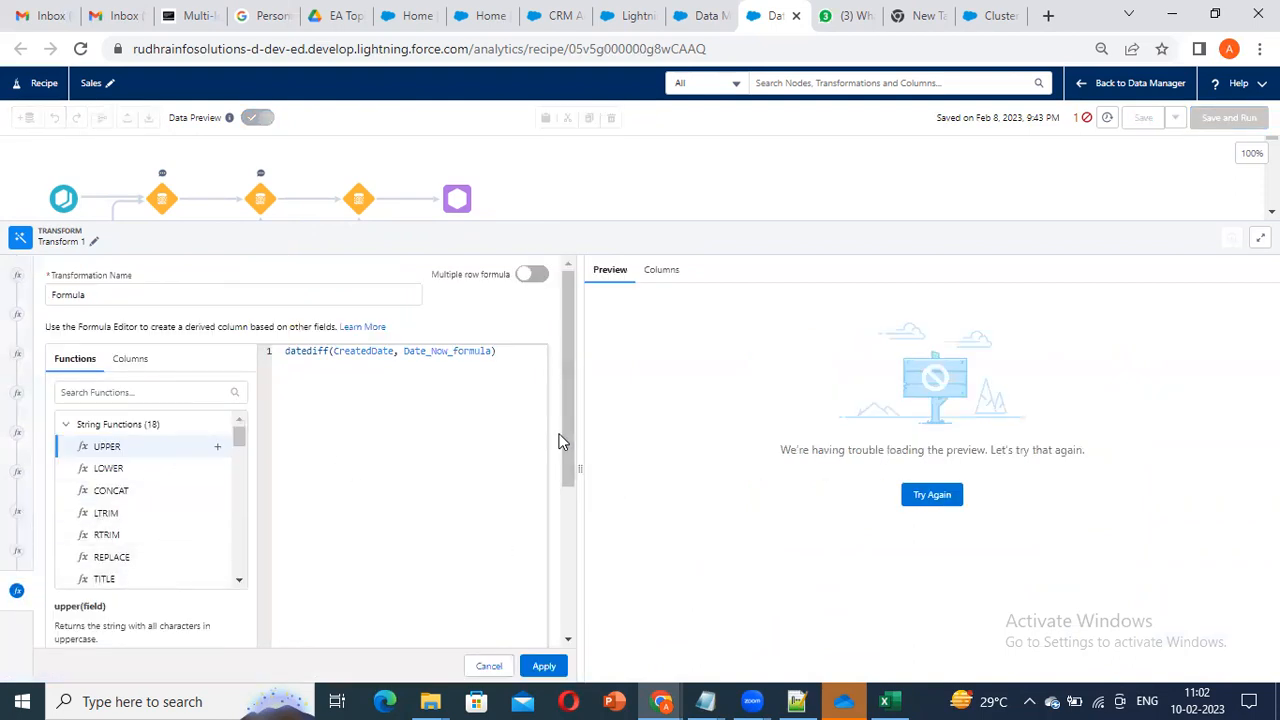
pyautogui.scroll(-3, 560, 442)
pyautogui.click(157, 459)
pyautogui.click(115, 494)
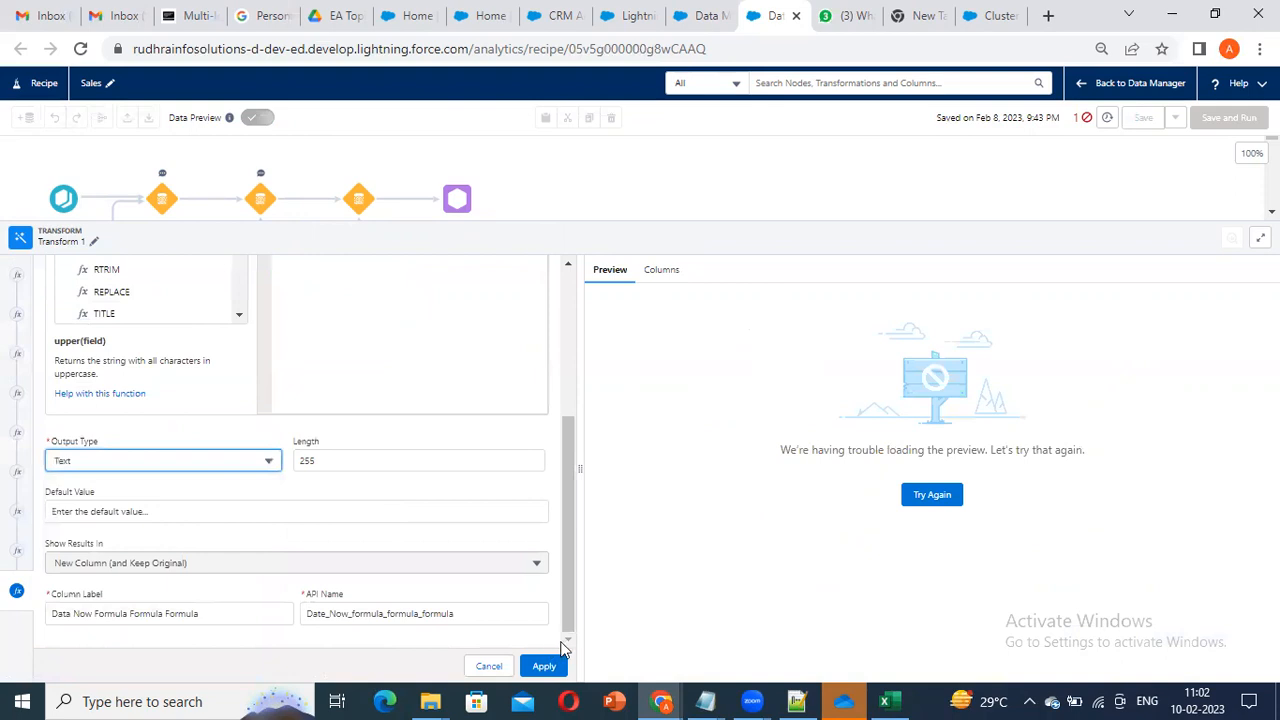
pyautogui.click(544, 666)
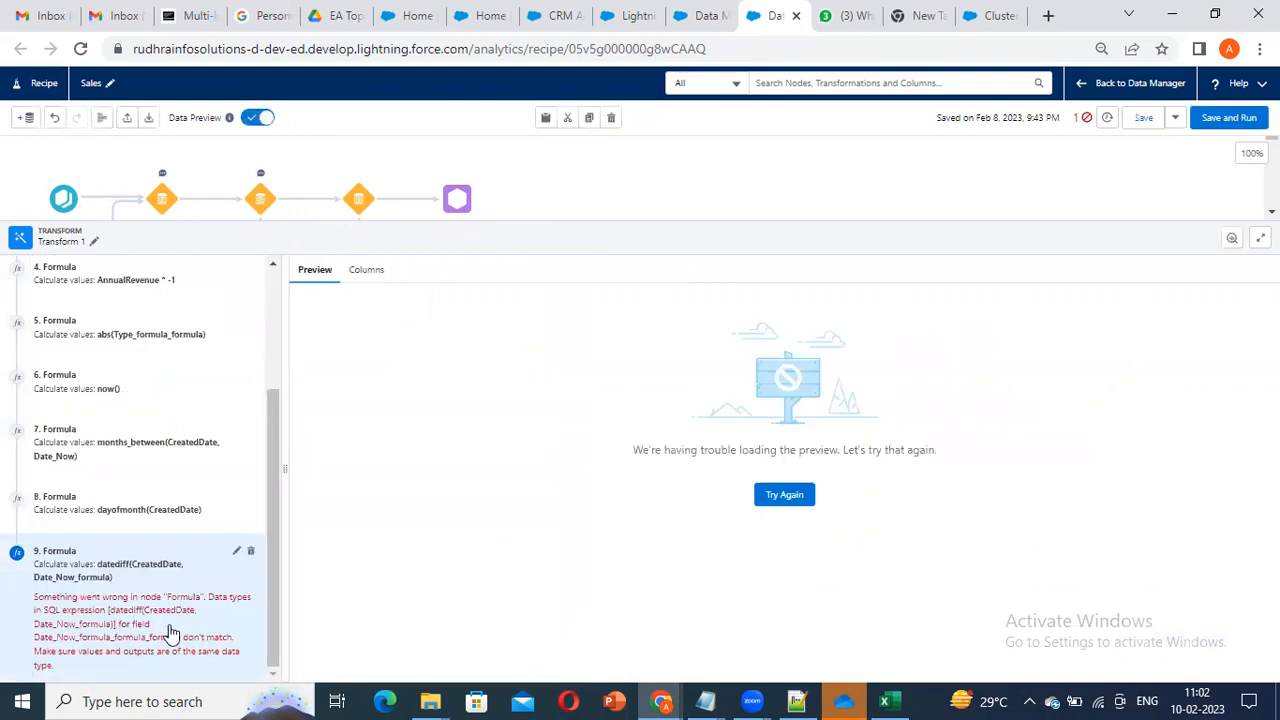
# Step: Review the datediff formula's arguments and output settings, then reapply it without edits
pyautogui.click(237, 552)
pyautogui.scroll(-10, 211, 537)
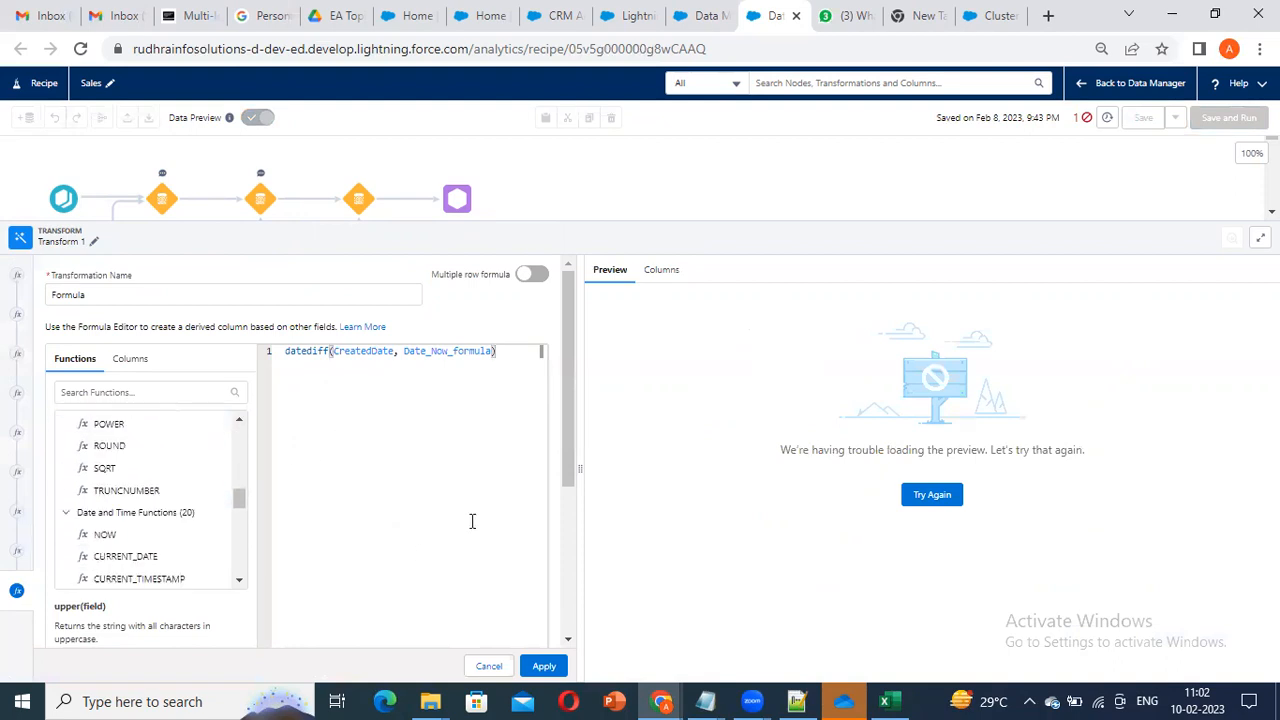
pyautogui.moveTo(571, 457); pyautogui.dragTo(590, 655)
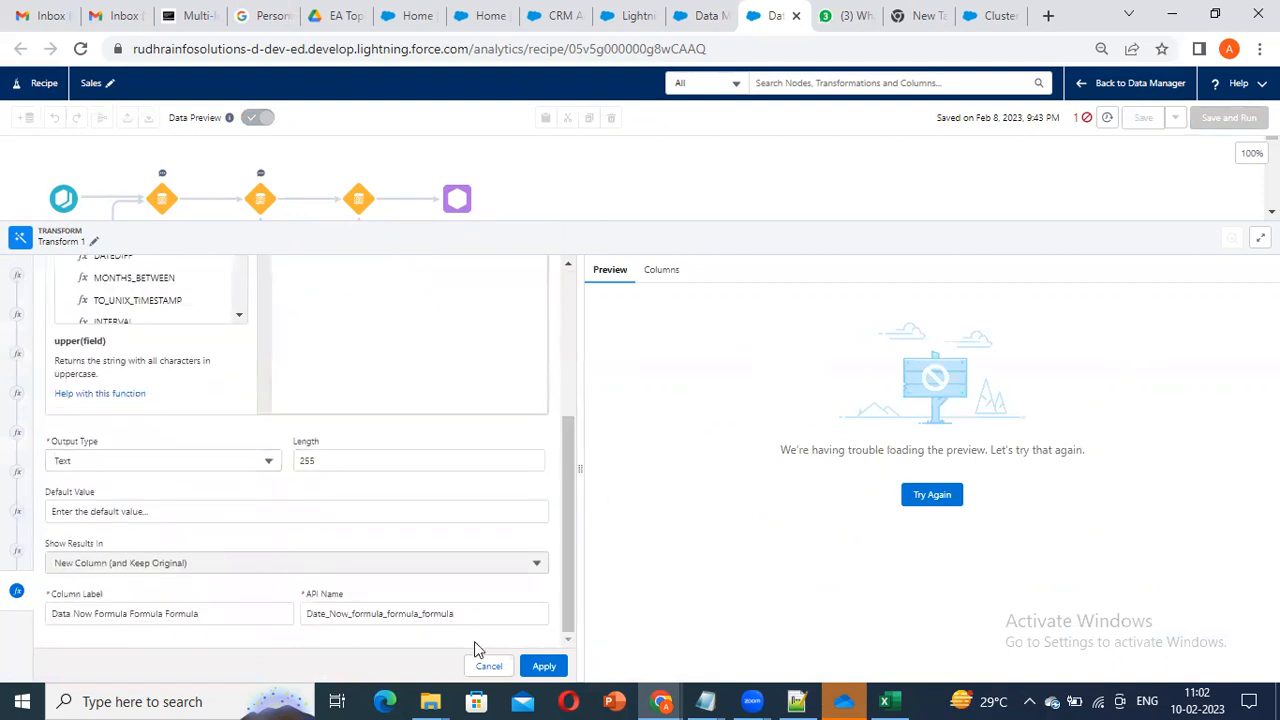
pyautogui.click(544, 665)
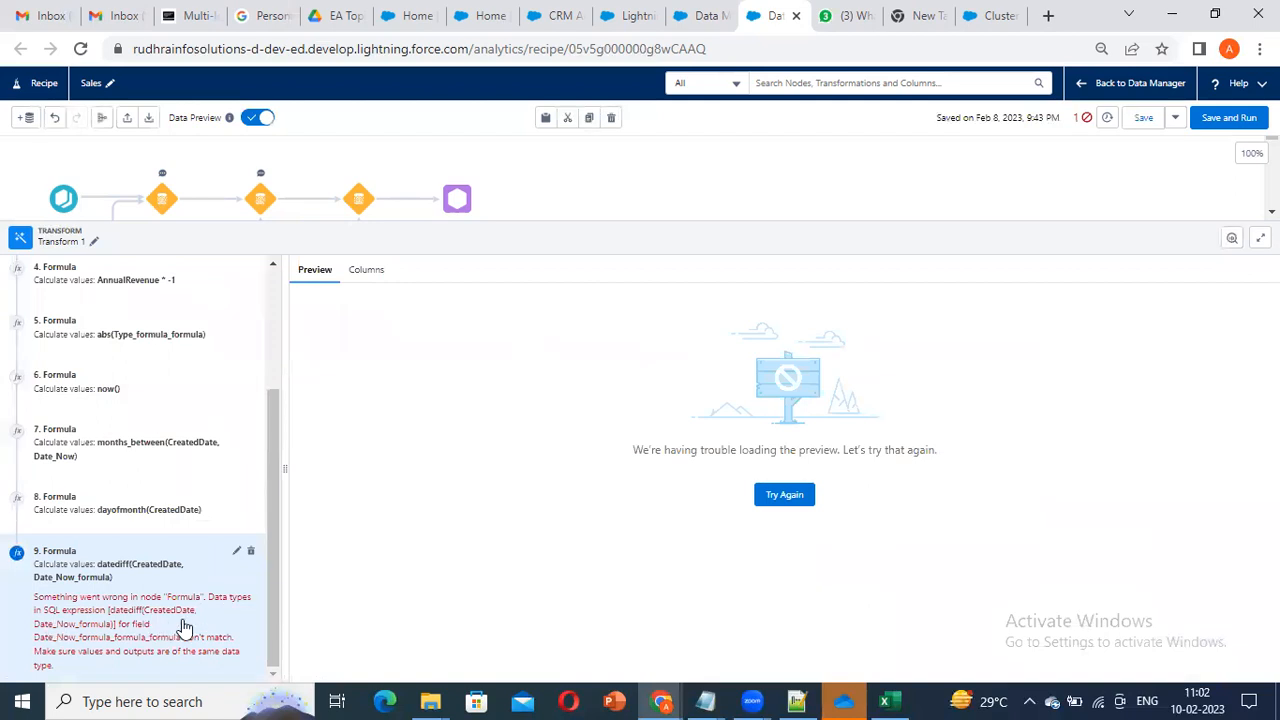
# Step: Replace the Date_Now_formula argument in the datediff formula with the Date_Now column and apply it
pyautogui.click(236, 553)
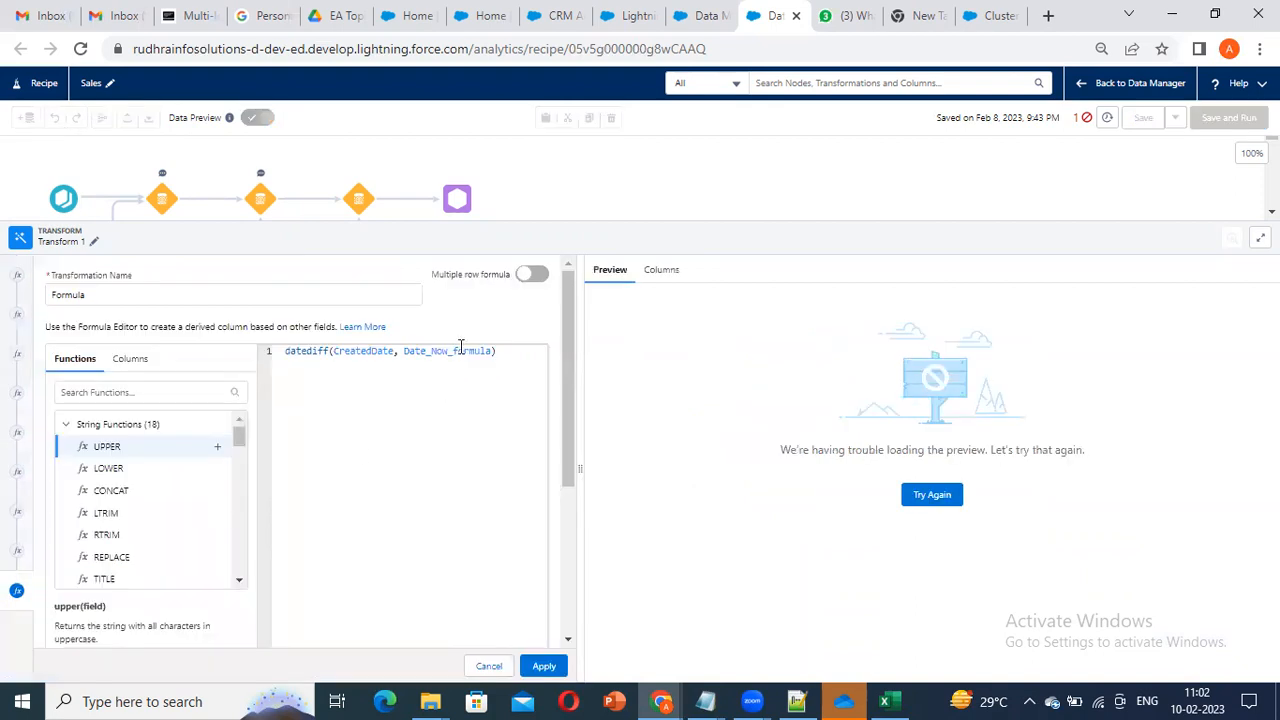
pyautogui.doubleClick(436, 356)
pyautogui.press('BackSpace')
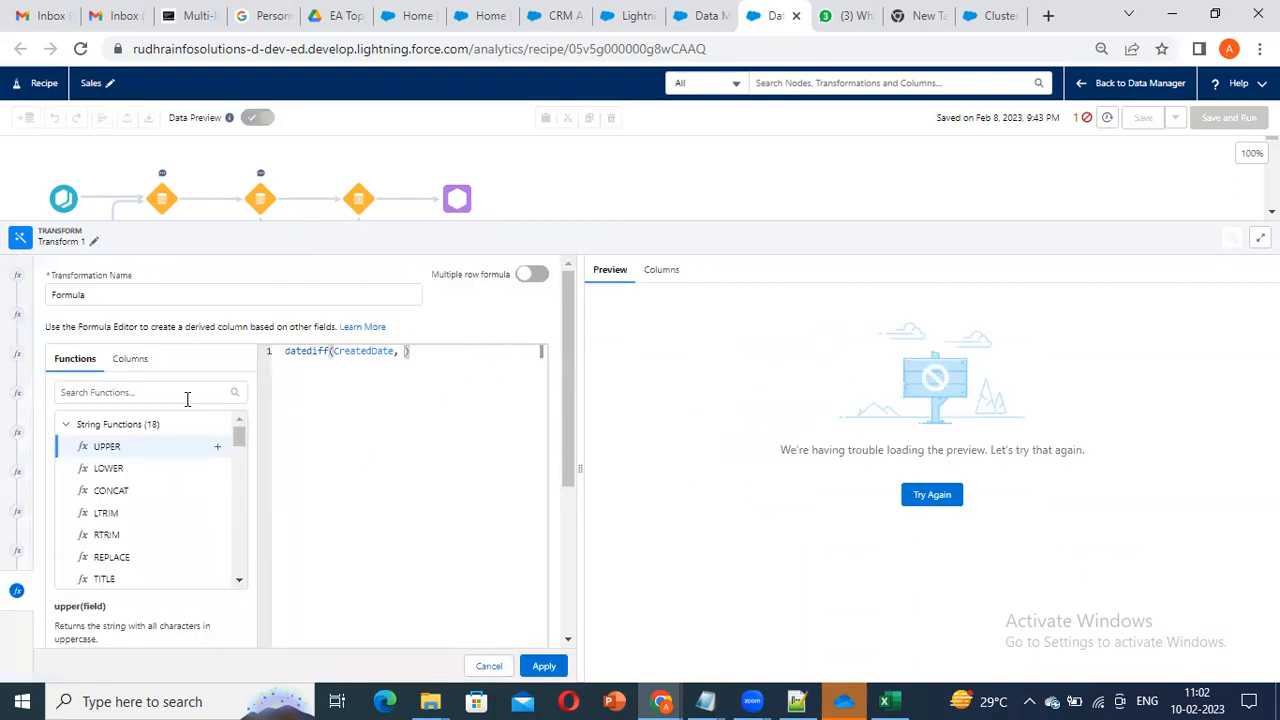
pyautogui.click(129, 359)
pyautogui.click(135, 392)
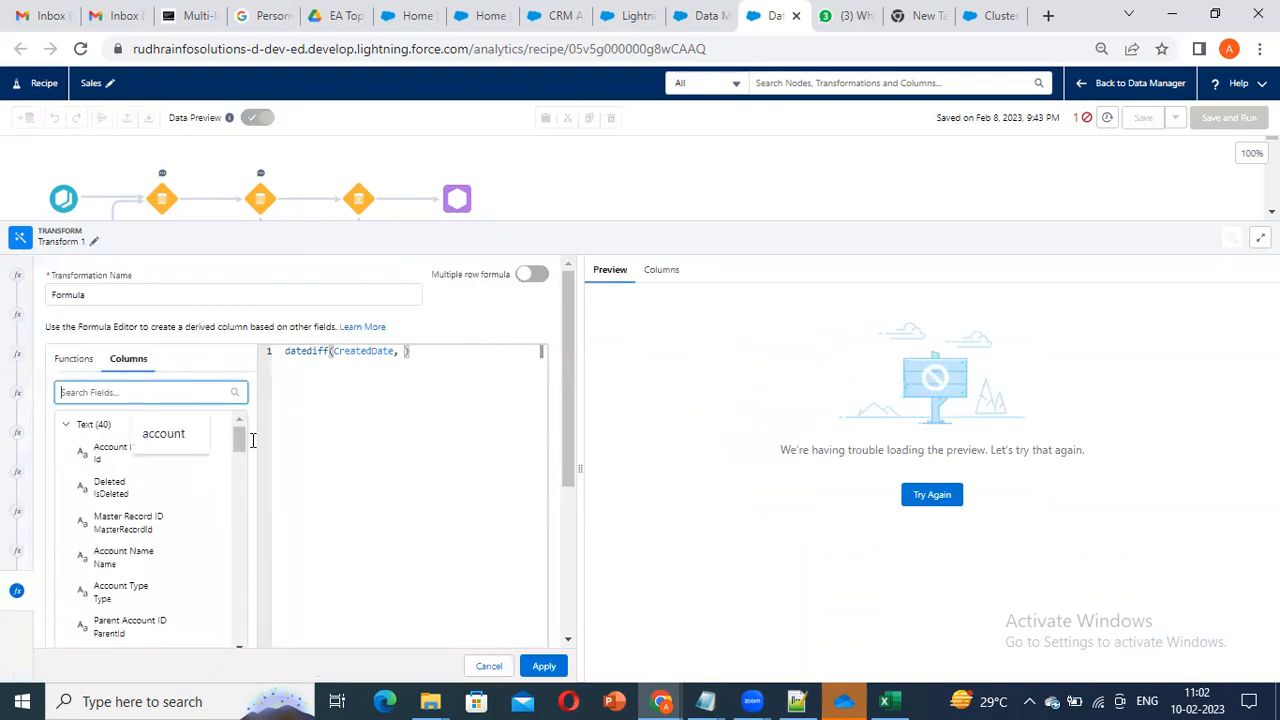
pyautogui.write('datec')
pyautogui.press('BackSpace')
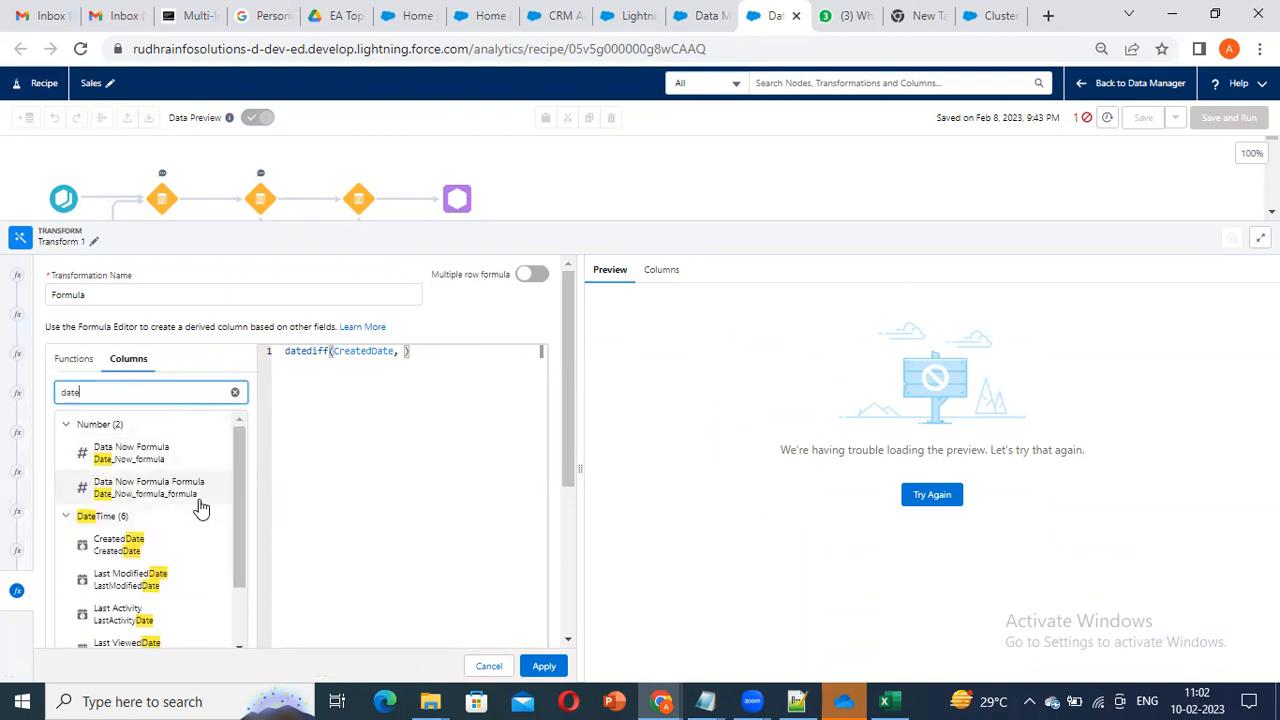
pyautogui.scroll(-1, 204, 540)
pyautogui.scroll(-1, 214, 600)
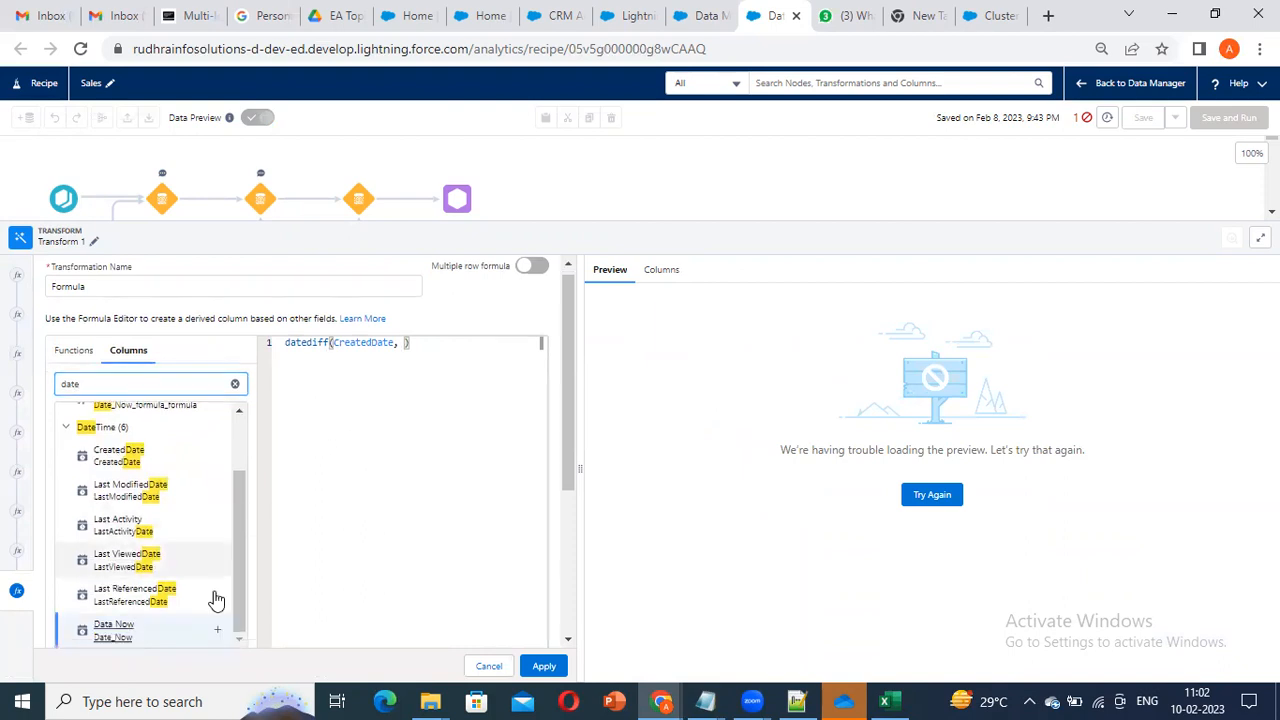
pyautogui.click(547, 664)
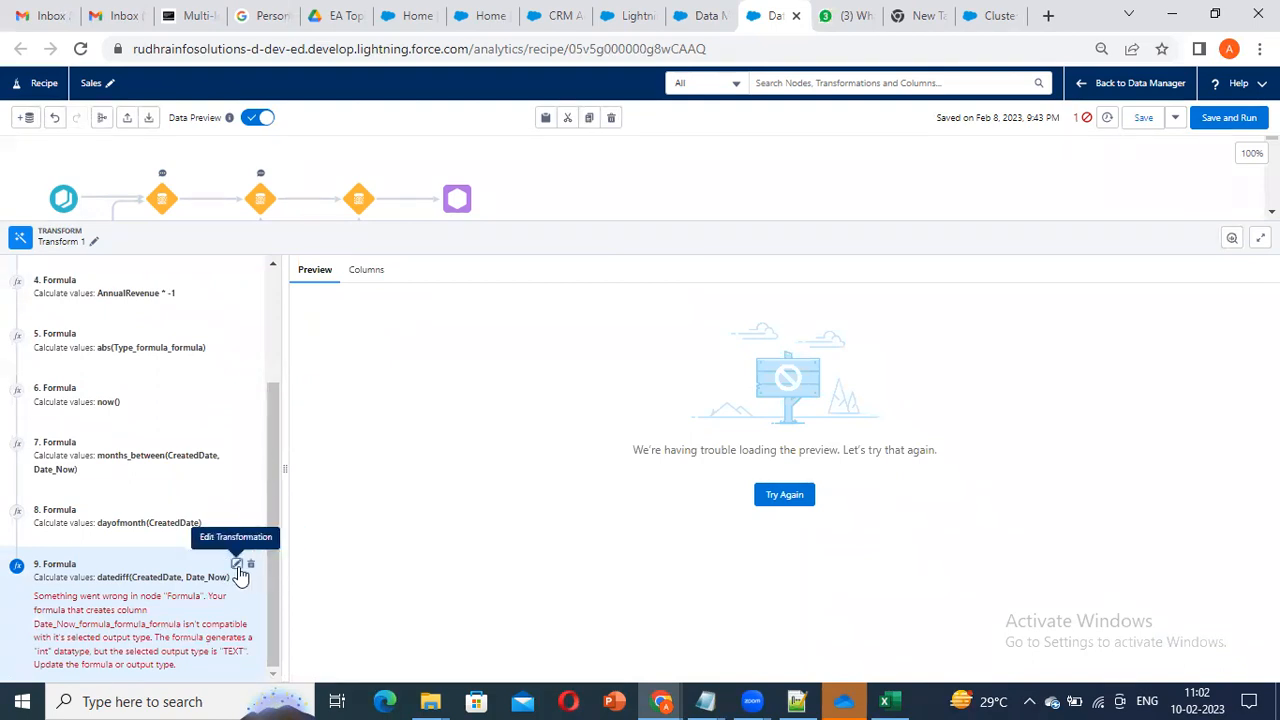
# Step: Change the output type of the datediff(CreatedDate, Date_Now) formula to Number and apply it
pyautogui.click(236, 567)
pyautogui.scroll(-10, 236, 570)
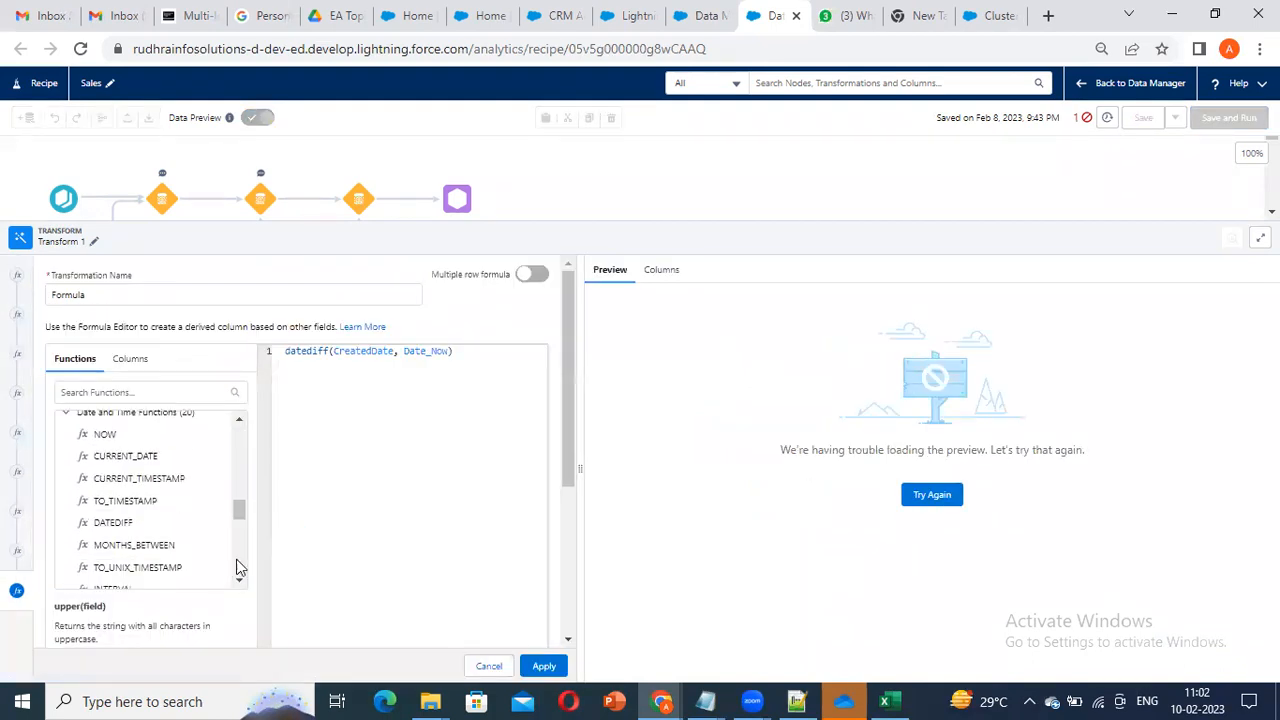
pyautogui.scroll(-5, 558, 480)
pyautogui.click(183, 460)
pyautogui.click(137, 527)
pyautogui.click(540, 666)
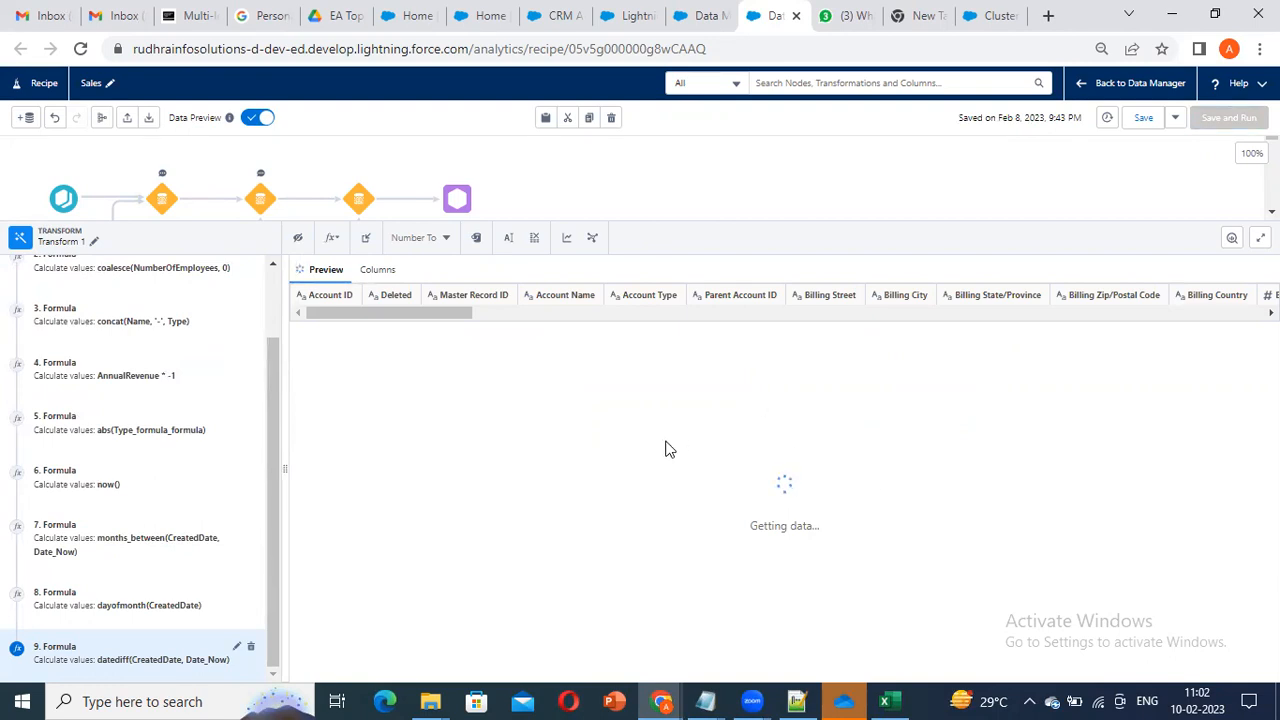
# Step: Examine the datediff column's values across the preview rows and review the list of formula transformations
pyautogui.hscroll(5, 830, 630)
pyautogui.moveTo(519, 675); pyautogui.dragTo(1227, 686)
pyautogui.hscroll(-4, 1240, 545)
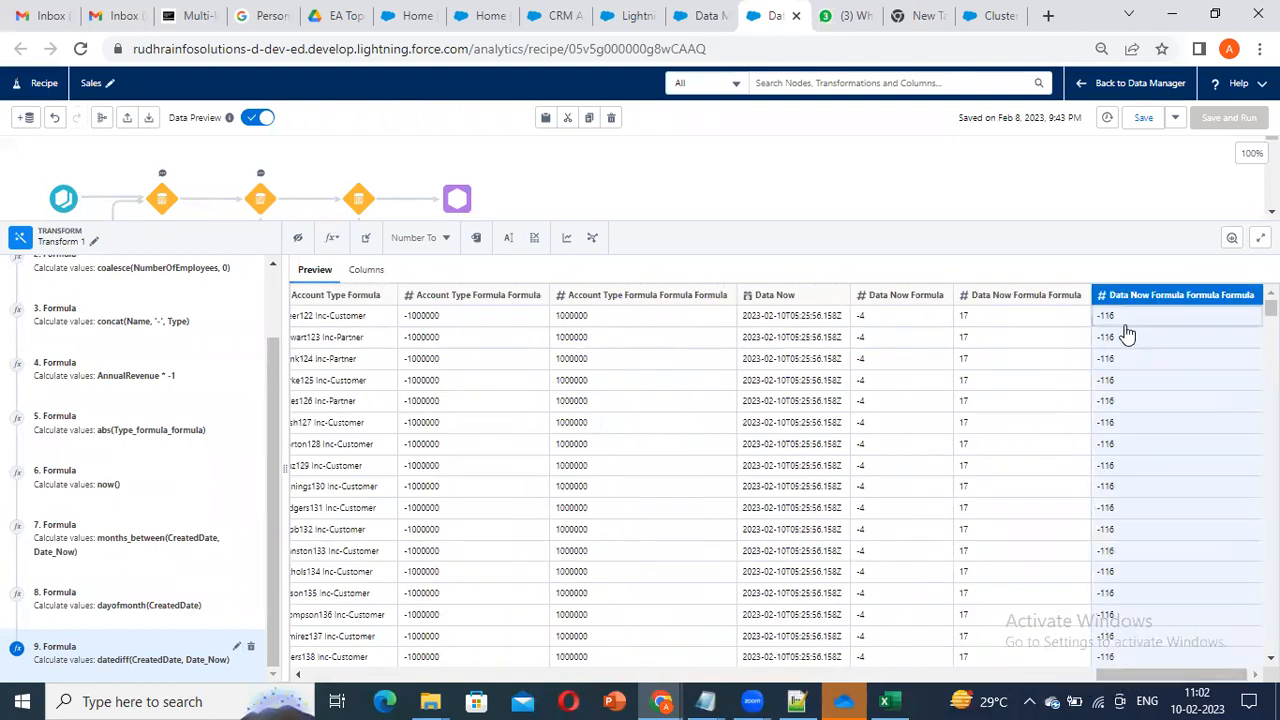
pyautogui.click(1133, 362)
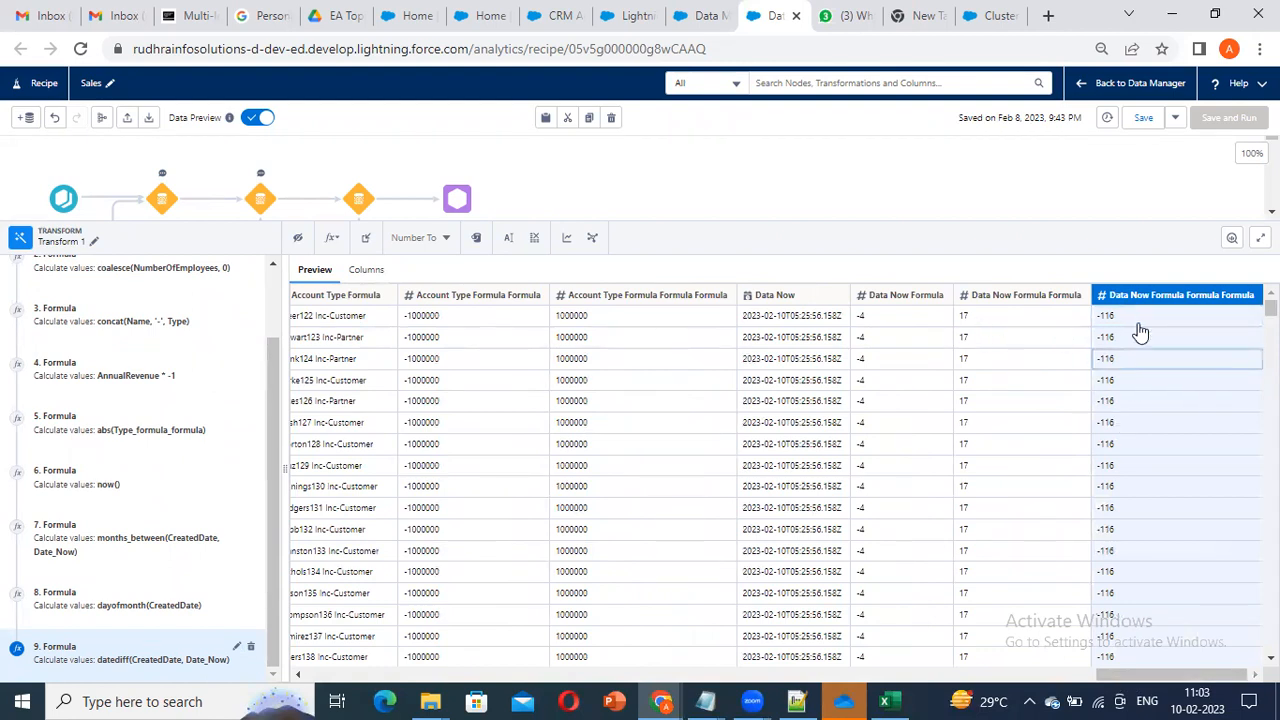
pyautogui.scroll(-3, 1110, 470)
pyautogui.scroll(-15, 1116, 485)
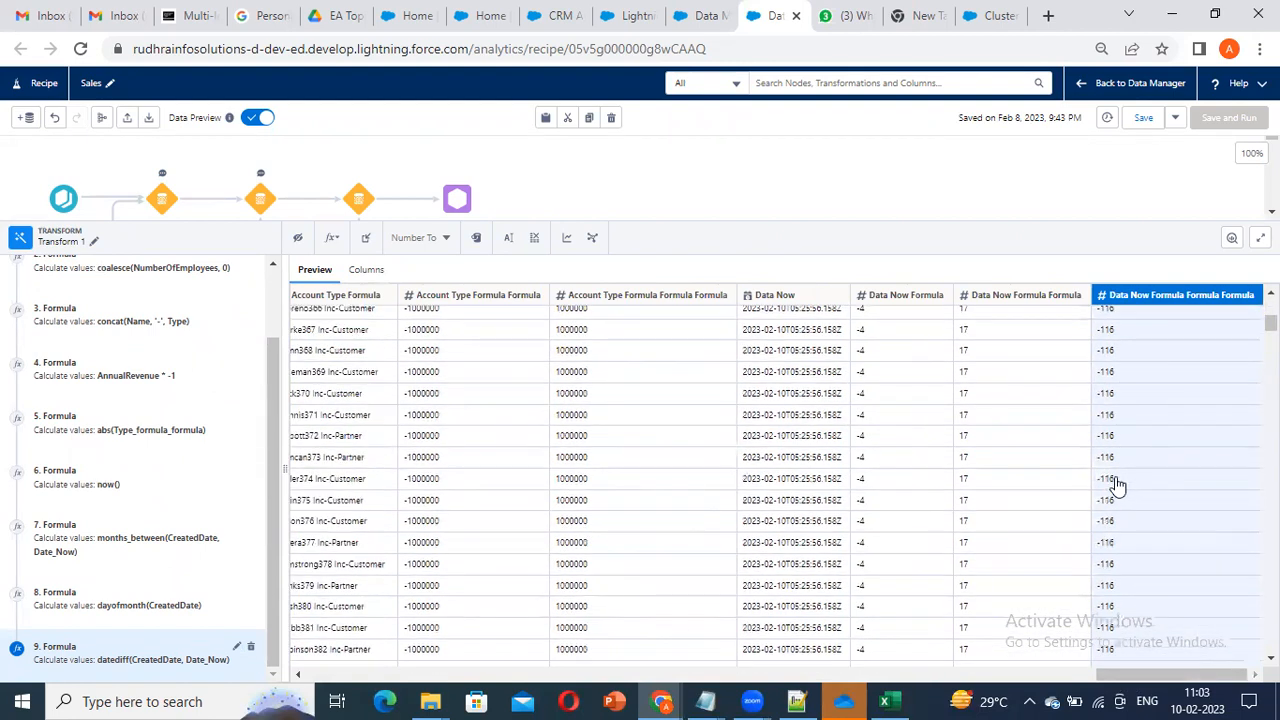
pyautogui.scroll(2, 316, 397)
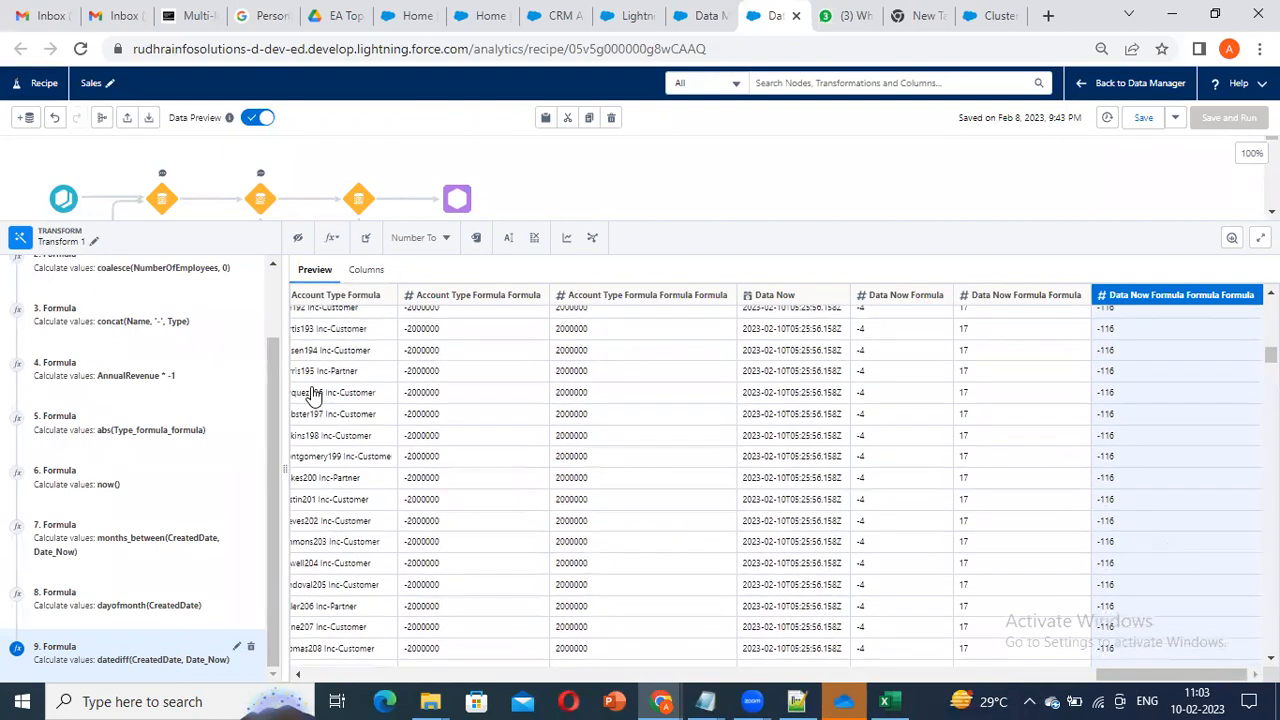
pyautogui.moveTo(273, 372); pyautogui.dragTo(270, 285)
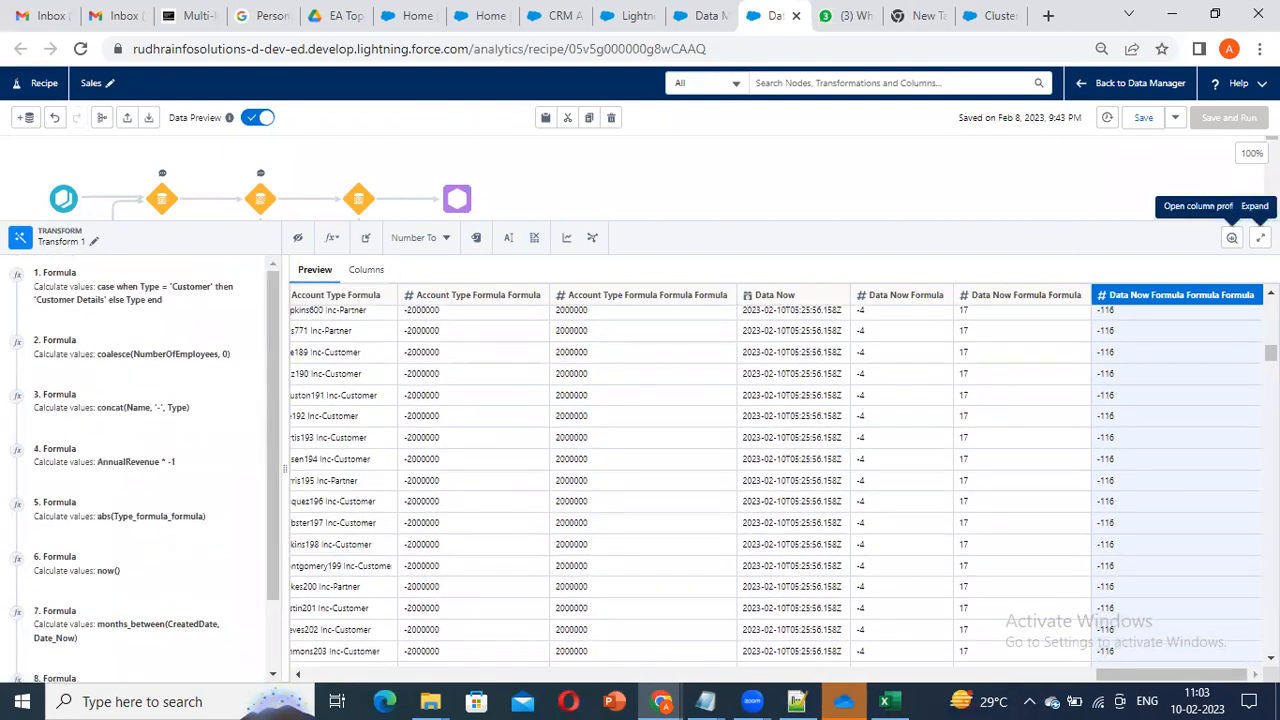
pyautogui.click(1260, 237)
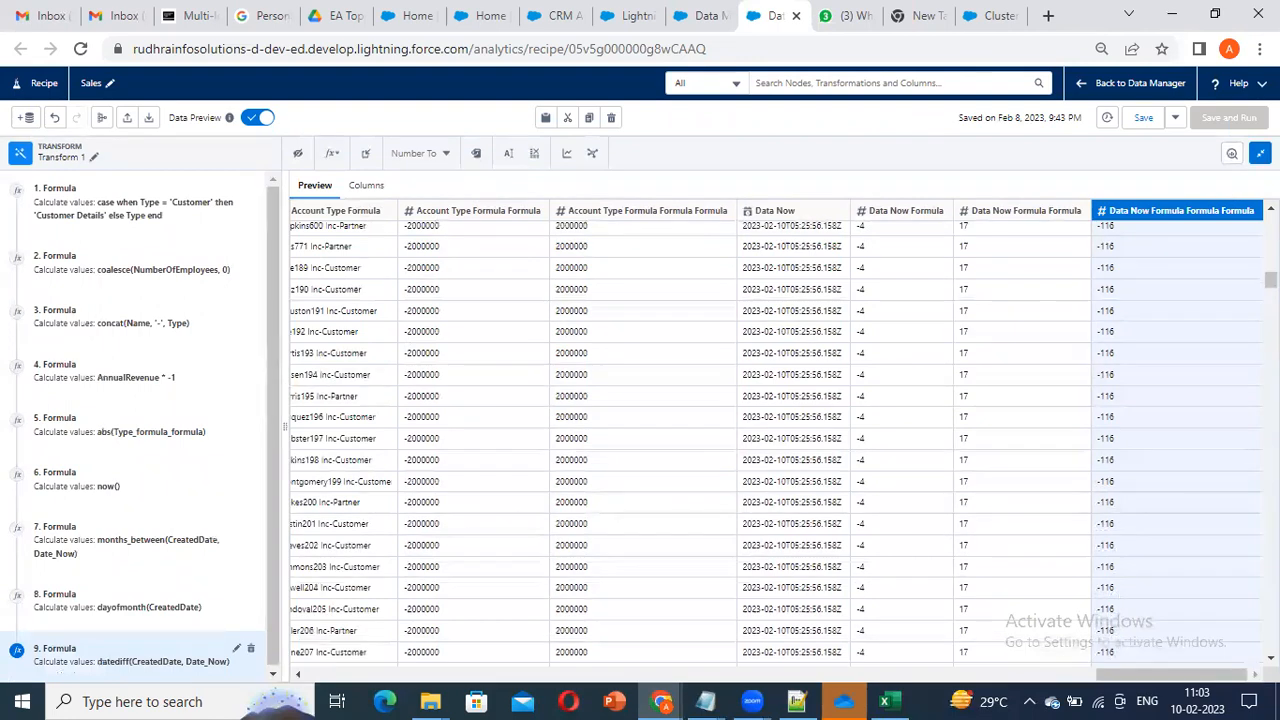
pyautogui.click(1260, 153)
pyautogui.moveTo(920, 430); pyautogui.dragTo(906, 329)
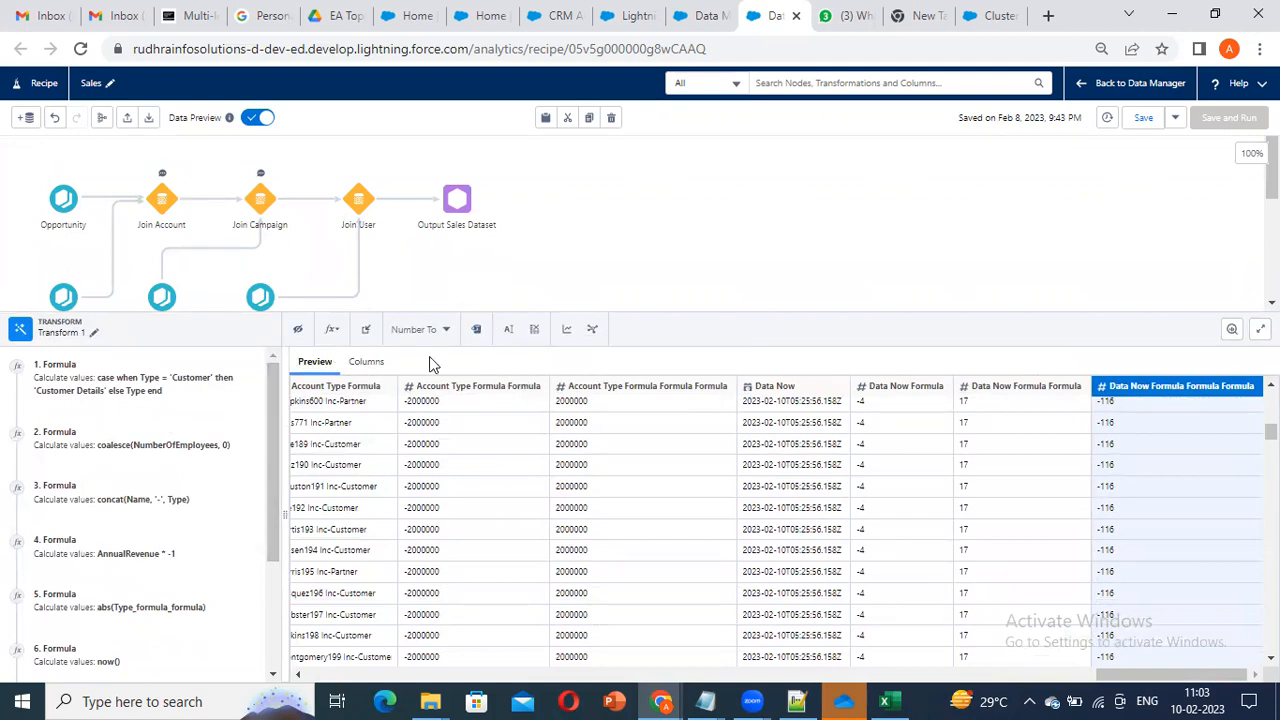
pyautogui.click(333, 330)
pyautogui.click(405, 416)
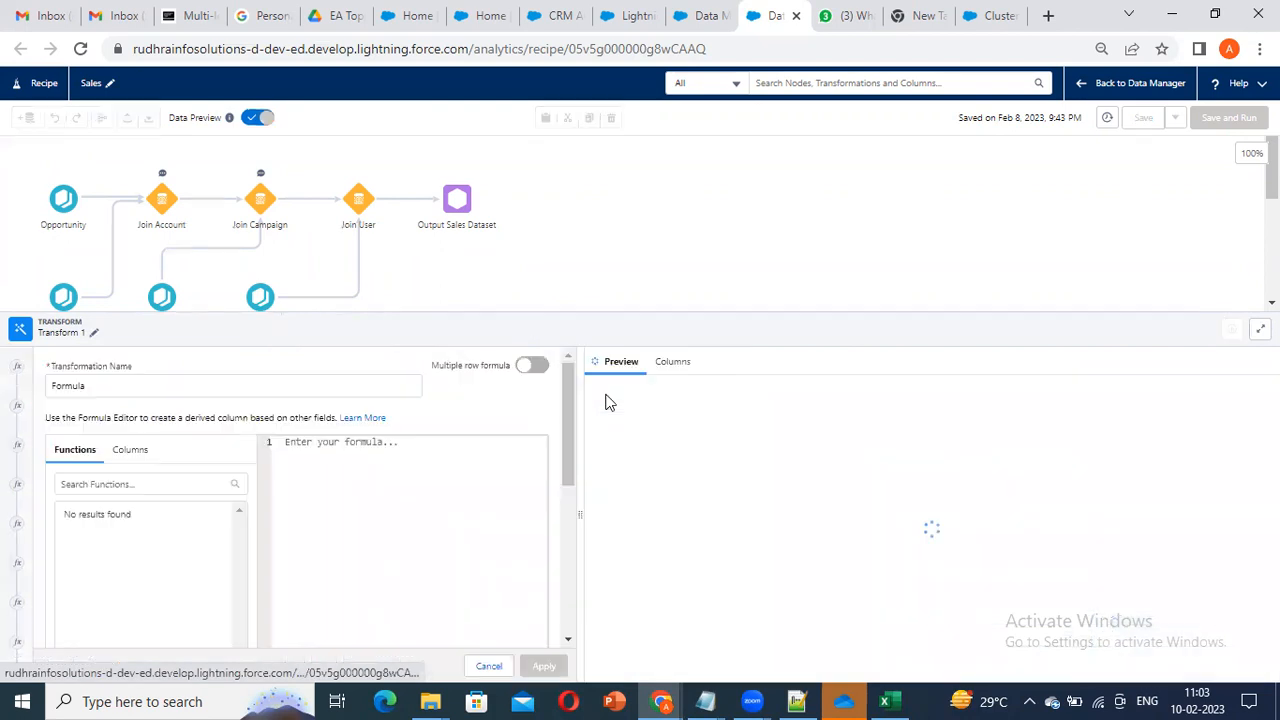
pyautogui.scroll(-5, 577, 597)
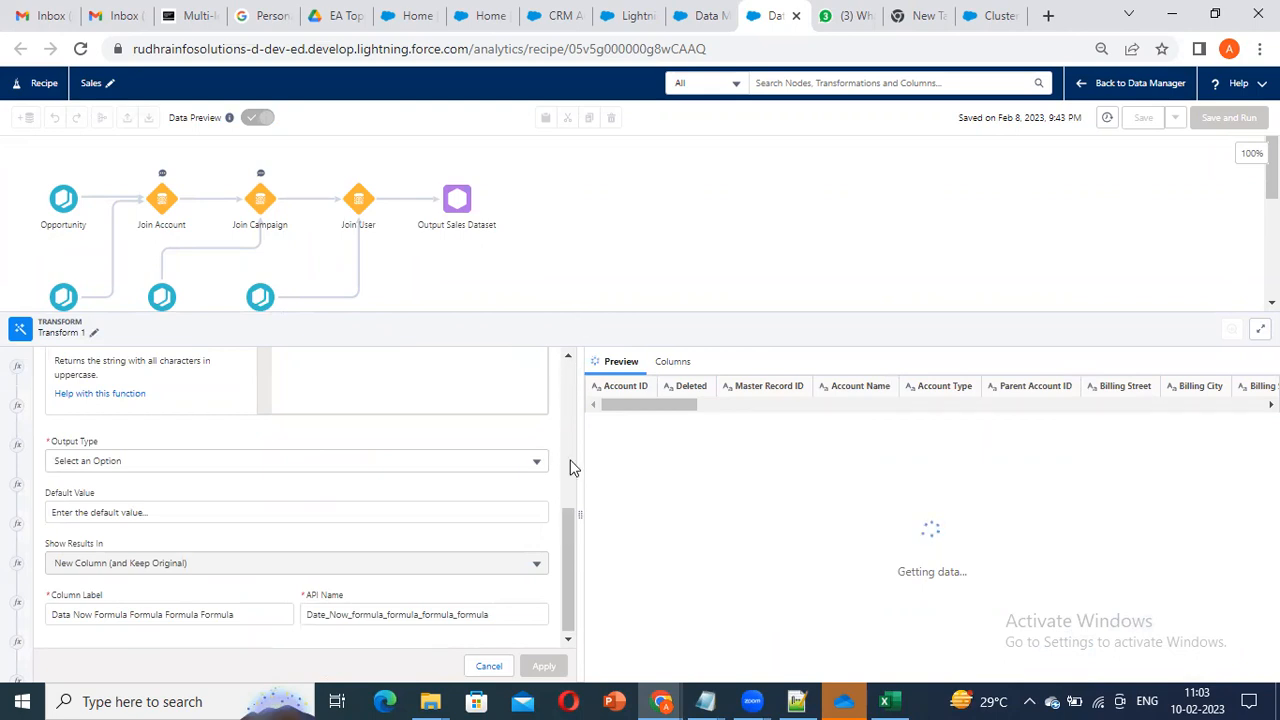
pyautogui.click(569, 390)
pyautogui.click(489, 666)
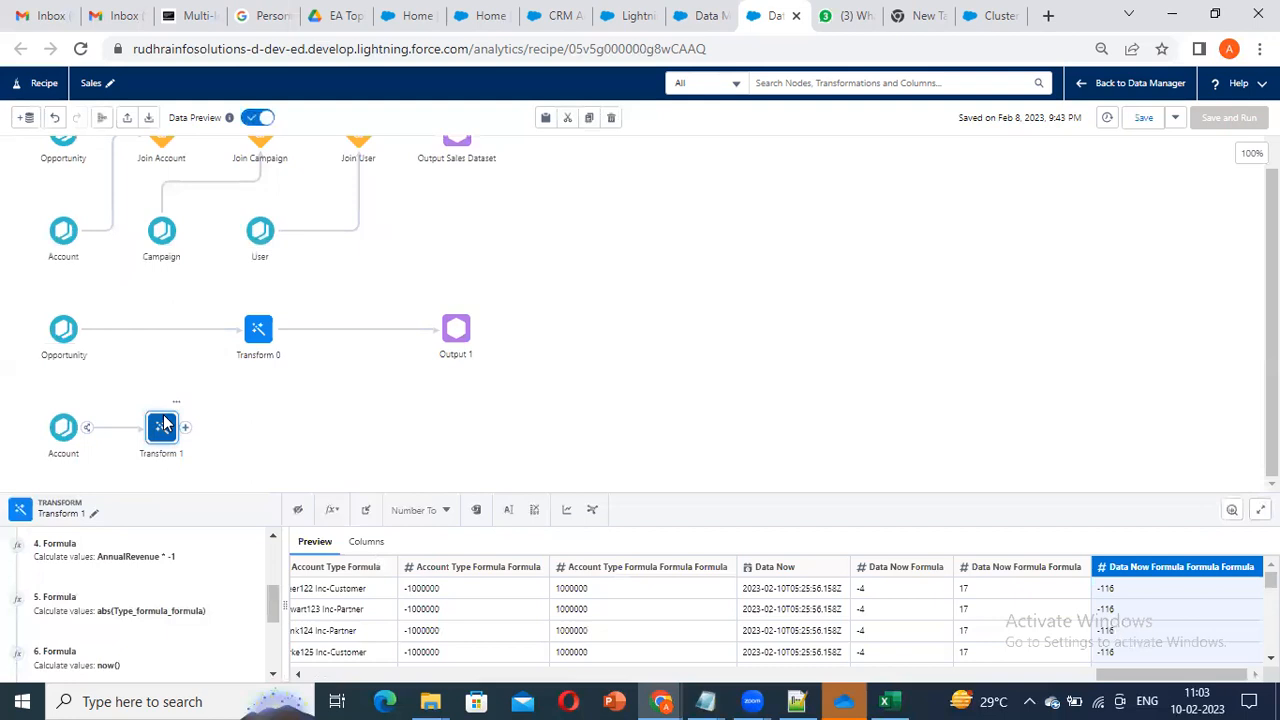
# Step: Add a Join node after Transform 1, using the SFDC_LOCAL Opportunity object with its preselected columns as input data
pyautogui.scroll(2, 60, 272)
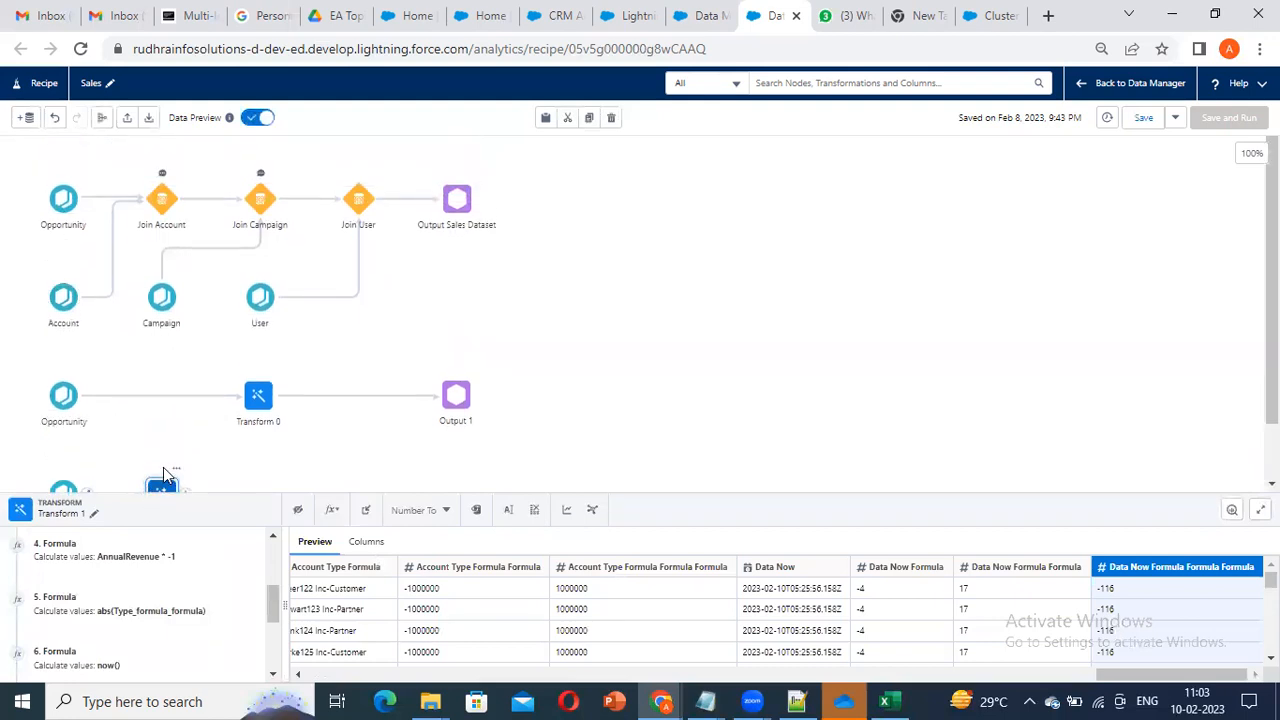
pyautogui.scroll(-2, 170, 475)
pyautogui.click(185, 428)
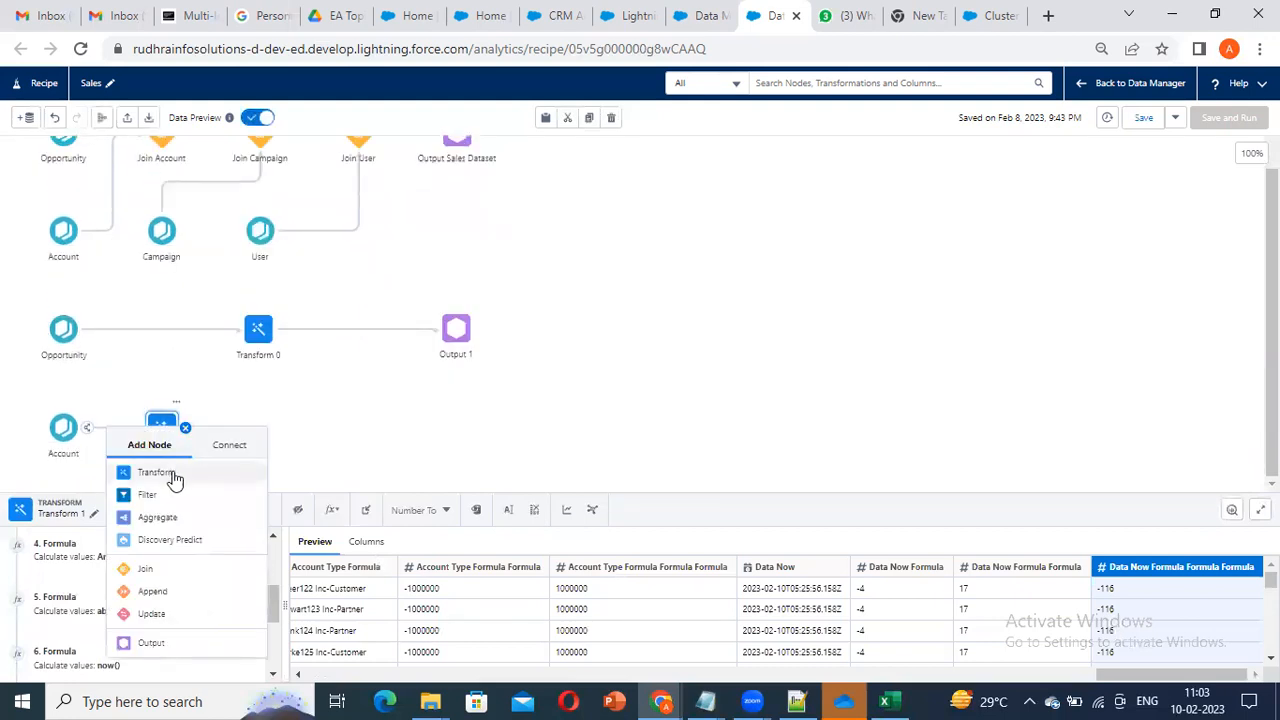
pyautogui.click(146, 569)
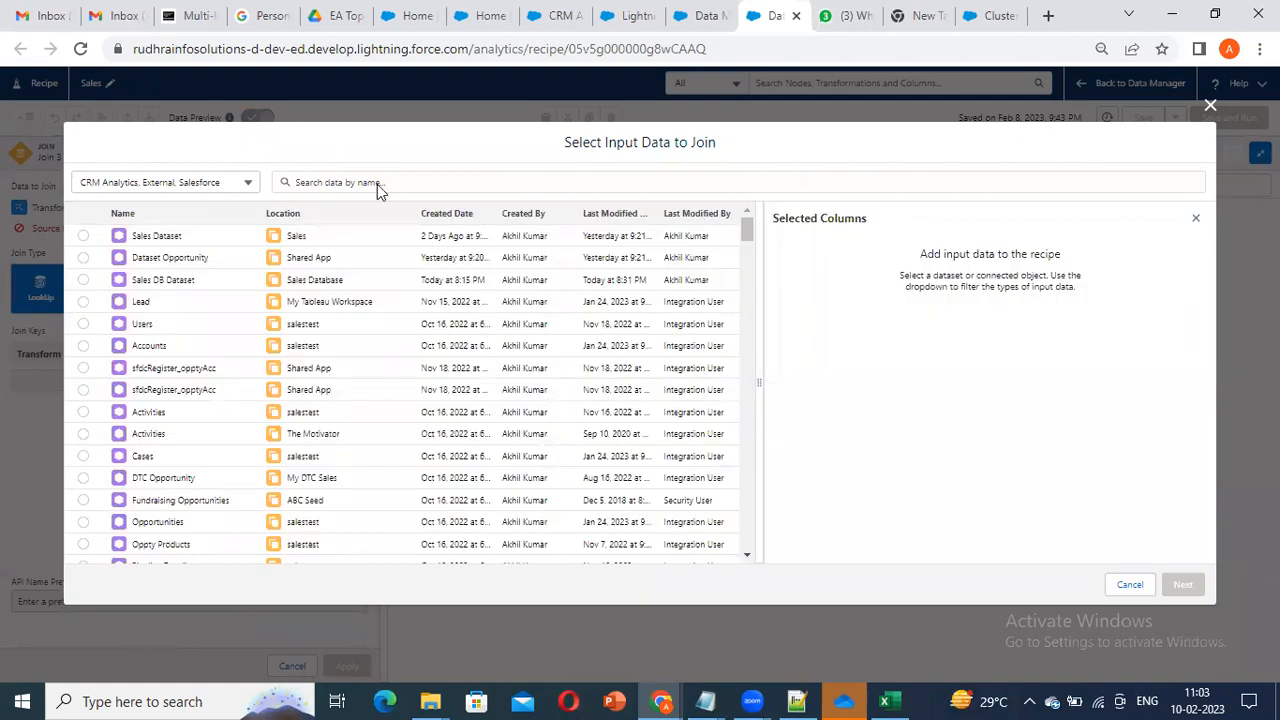
pyautogui.click(378, 178)
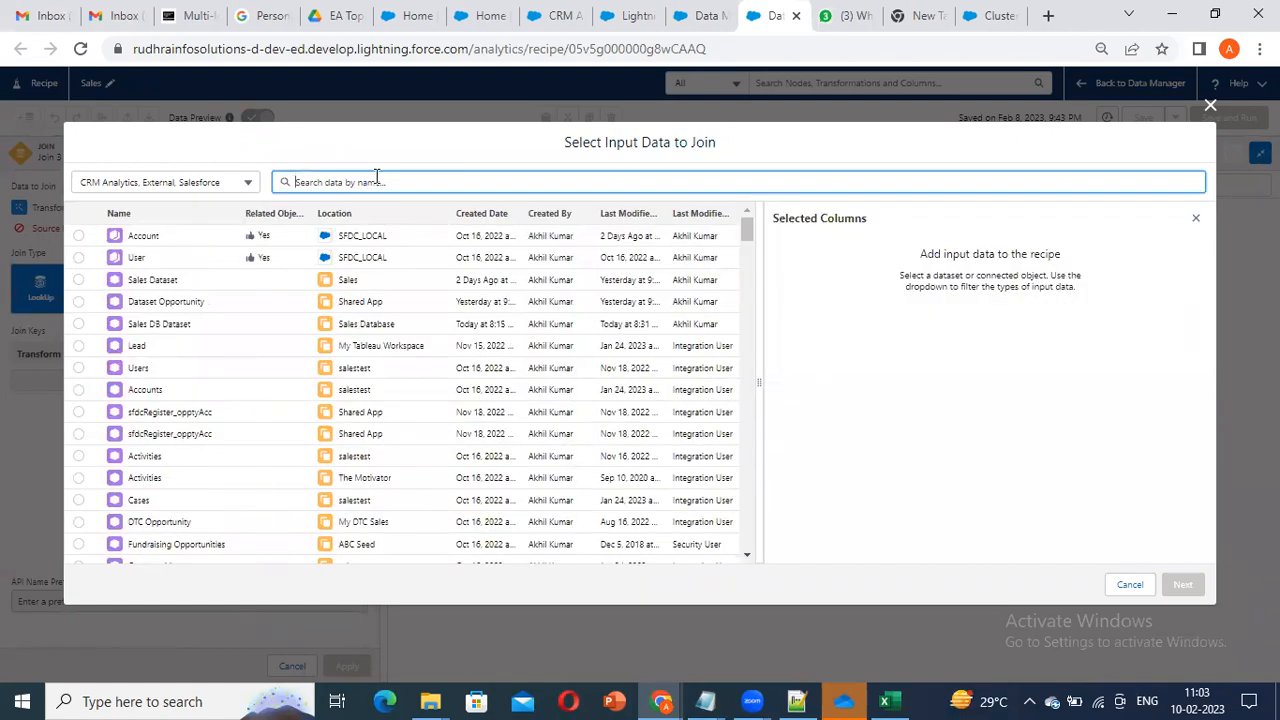
pyautogui.write('oppo')
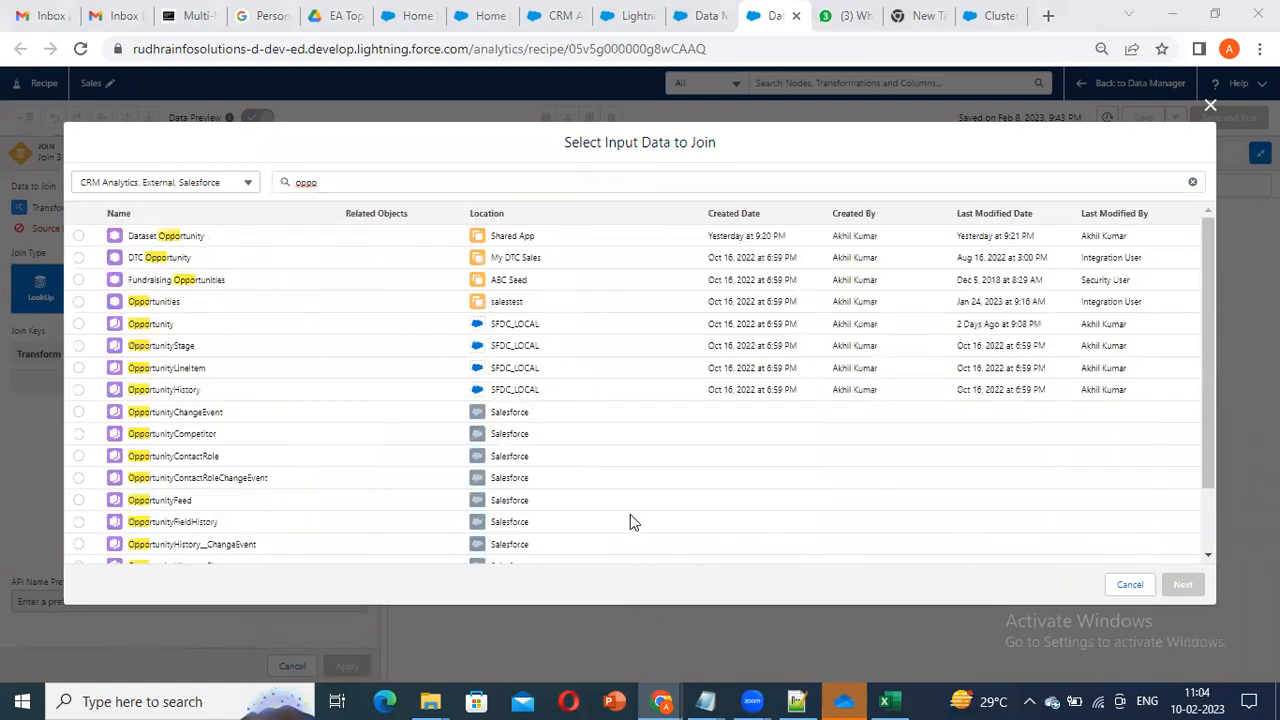
pyautogui.click(79, 324)
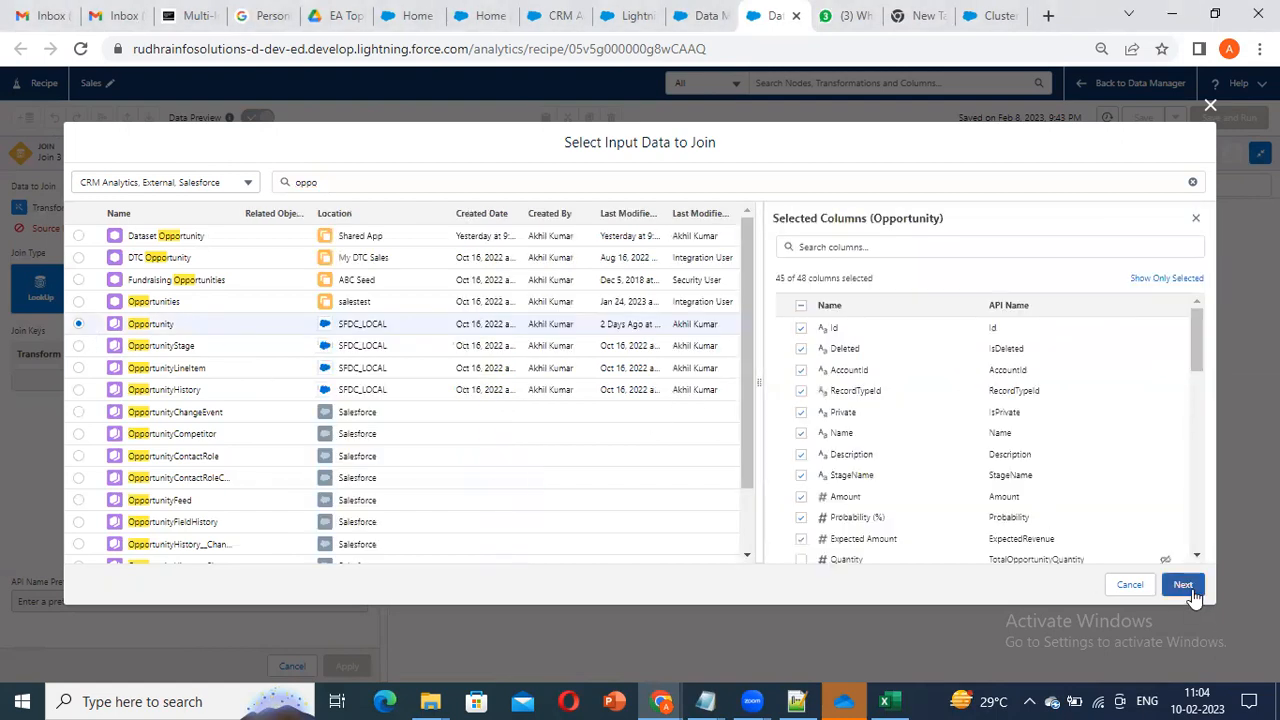
pyautogui.click(1183, 585)
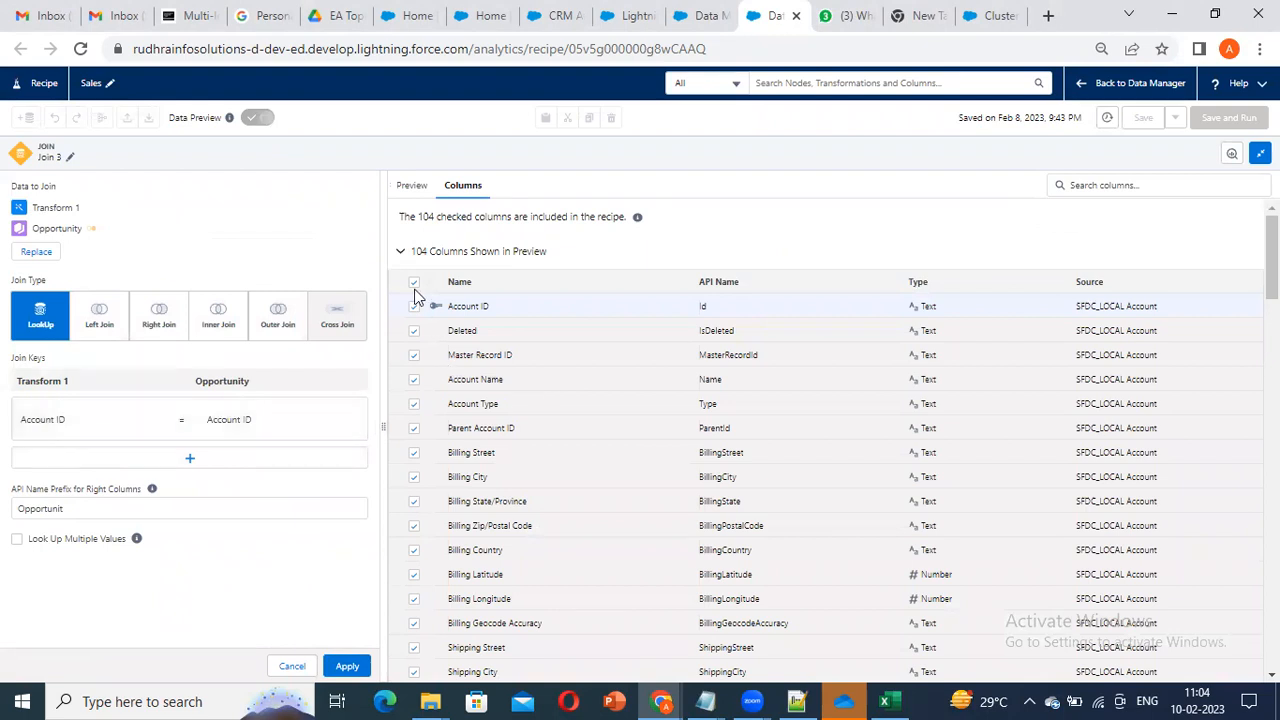
# Step: Enable Look Up Multiple Values for the join and set the API name prefix for right columns to Opportunity
pyautogui.click(410, 186)
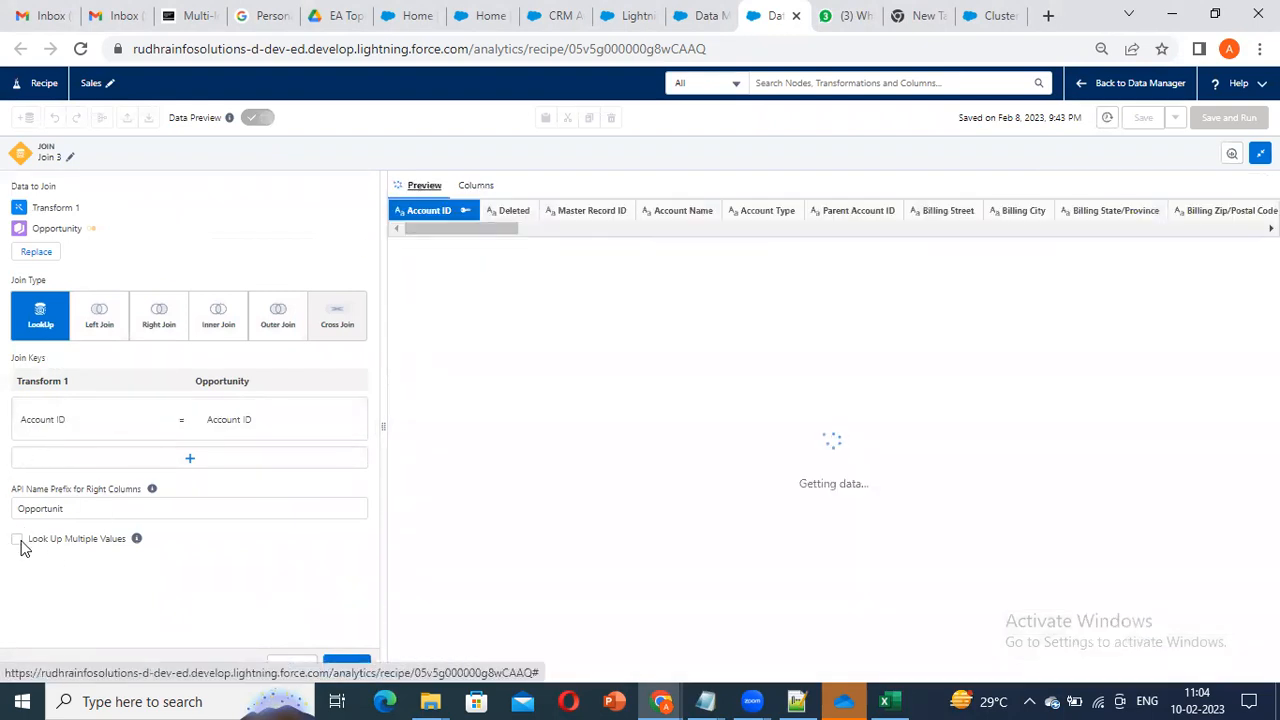
pyautogui.click(88, 537)
pyautogui.click(93, 508)
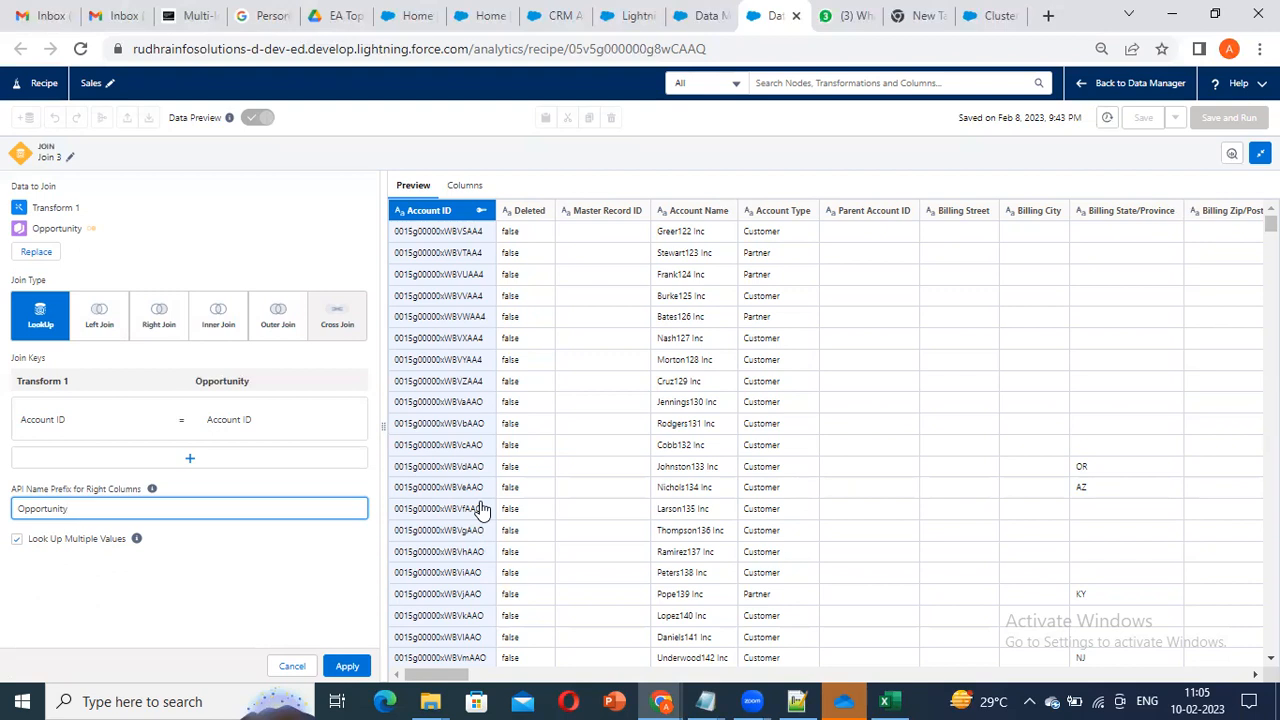
# Step: Check the Account Name rows in the join preview and apply the lookup join
pyautogui.click(690, 238)
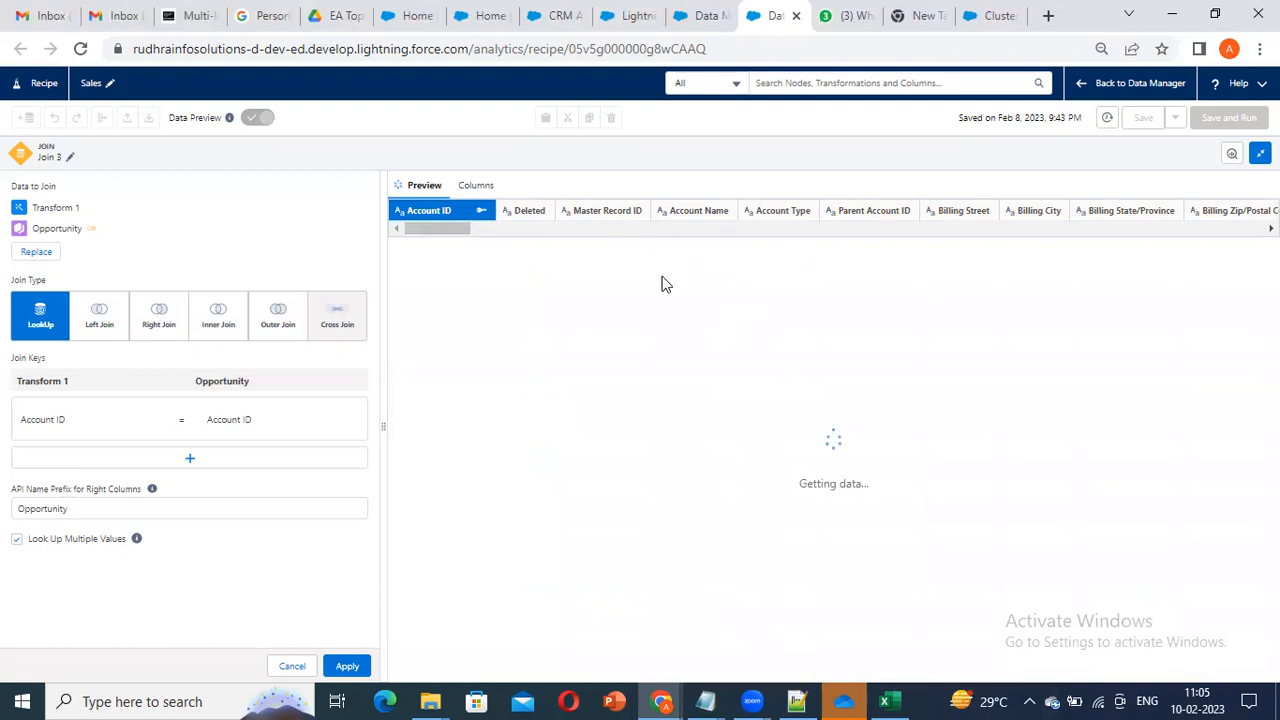
pyautogui.click(700, 236)
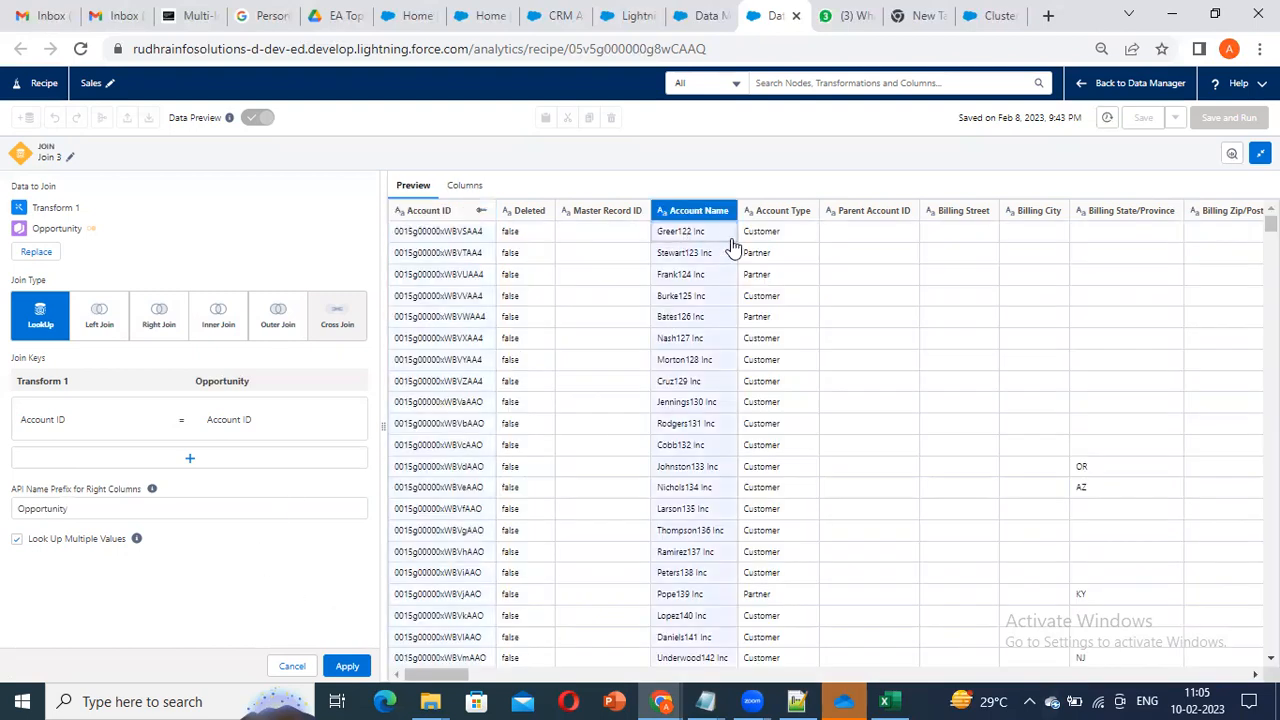
pyautogui.click(700, 295)
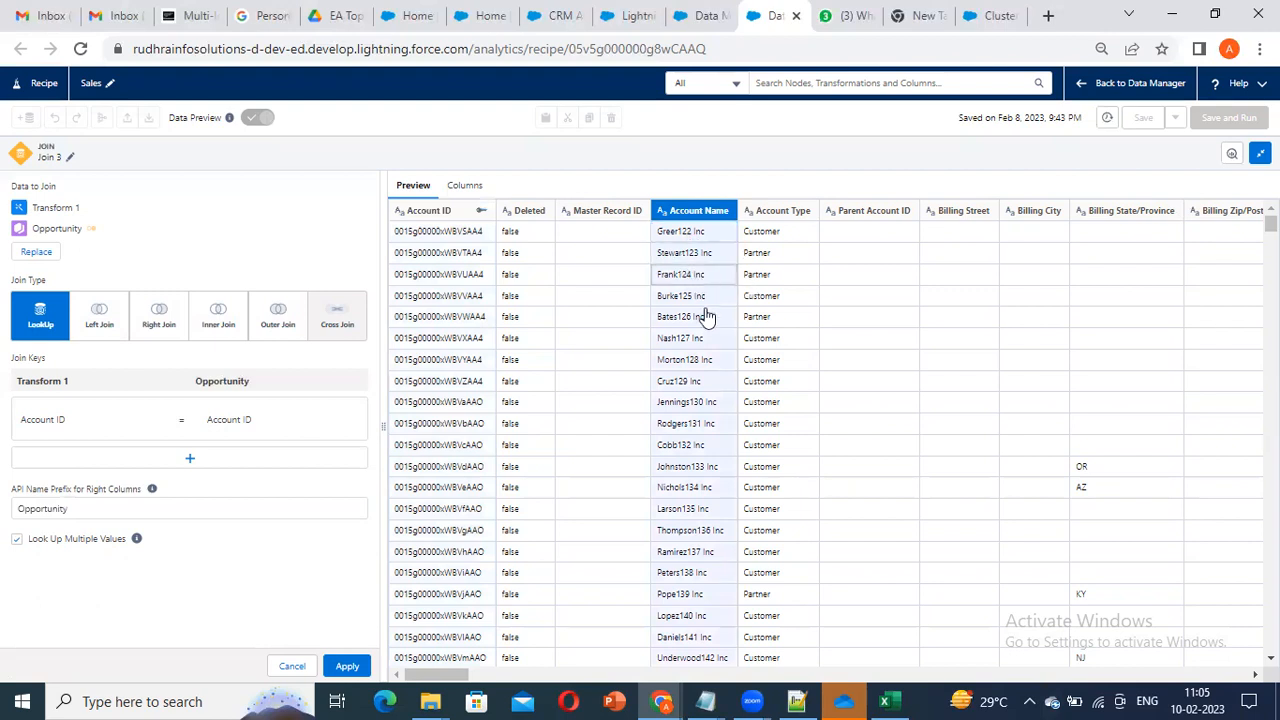
pyautogui.click(680, 360)
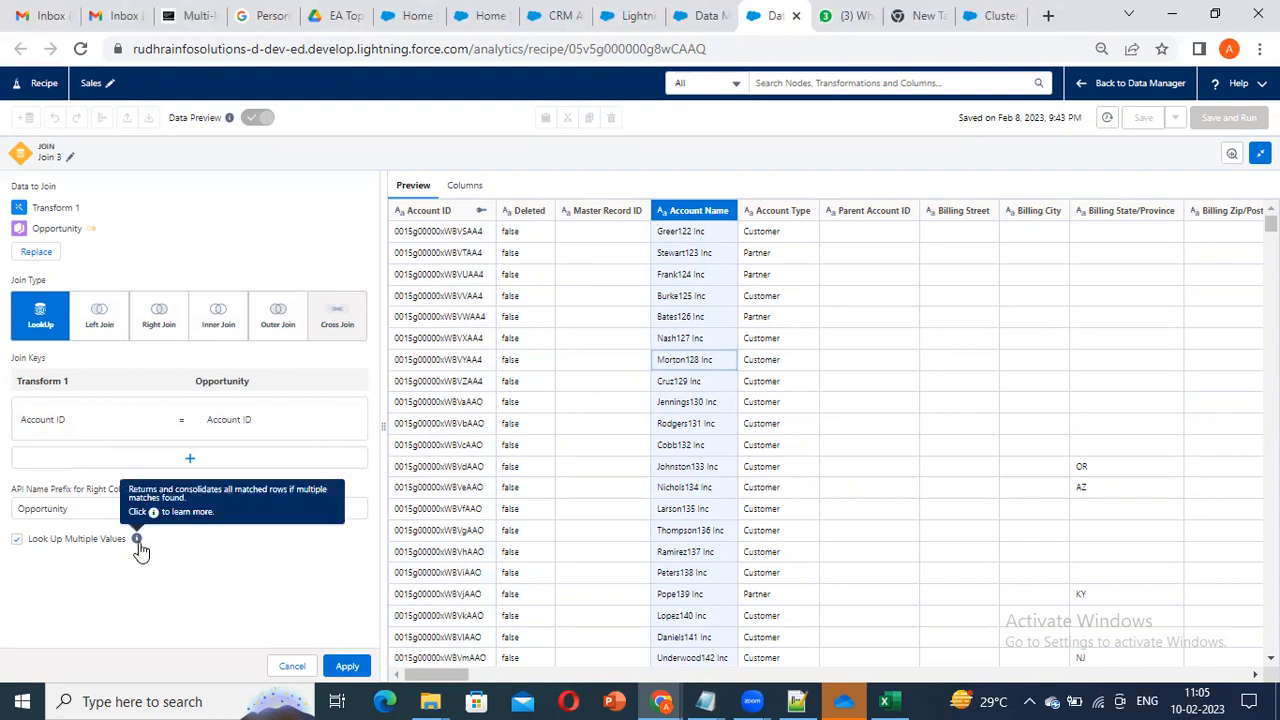
pyautogui.click(354, 664)
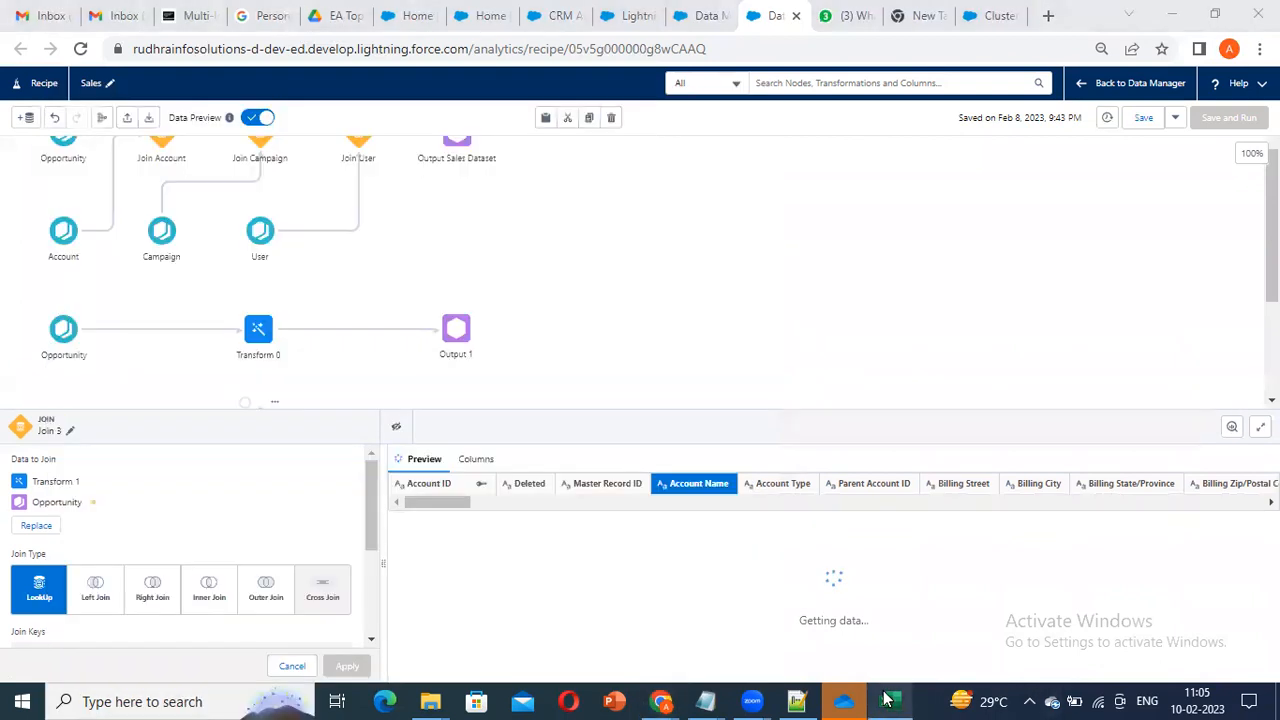
# Step: Switch to the Excel workbook Book1 and enter the header Account id in cell A1 of Sheet2
pyautogui.click(884, 701)
pyautogui.click(149, 410)
pyautogui.click(193, 651)
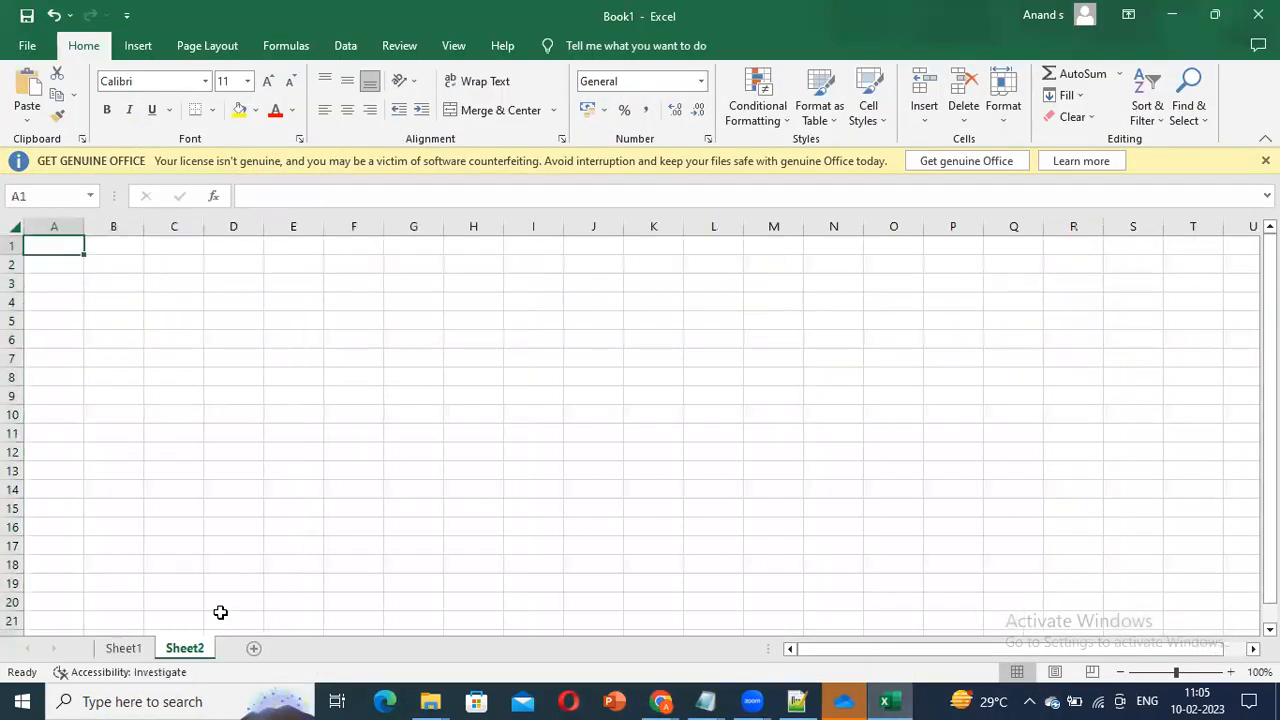
pyautogui.click(124, 648)
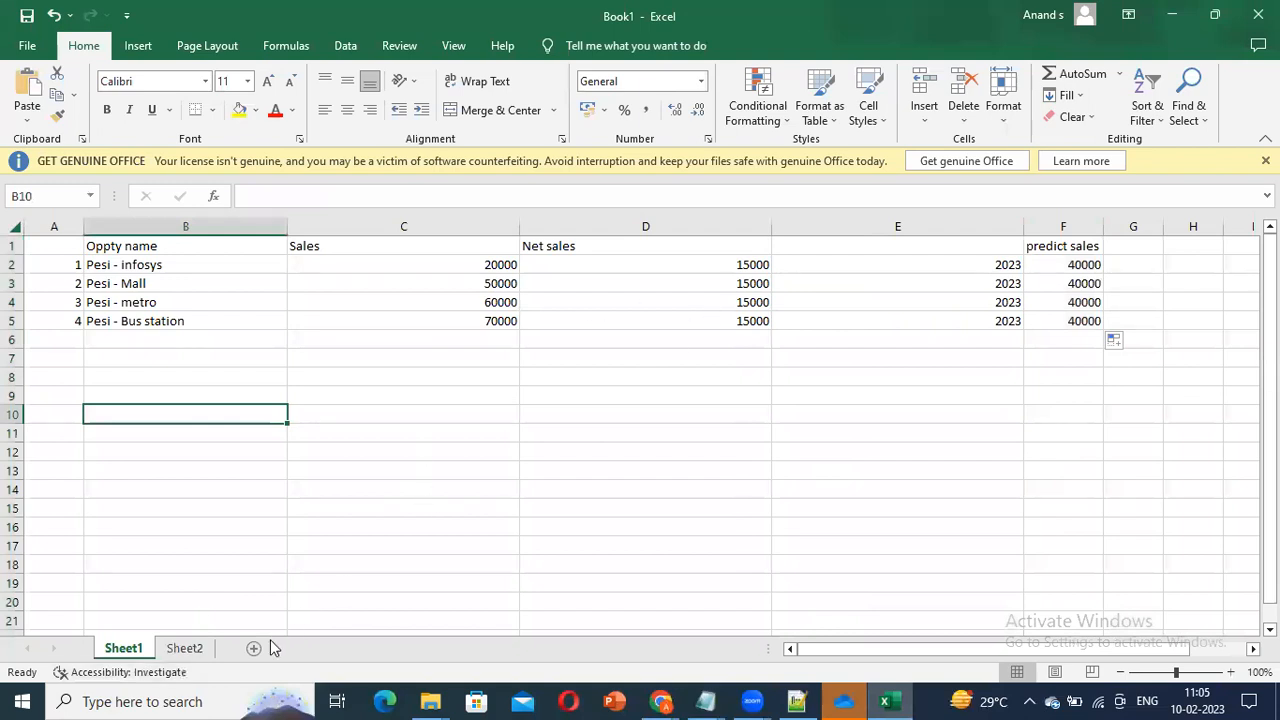
pyautogui.click(184, 648)
pyautogui.doubleClick(64, 245)
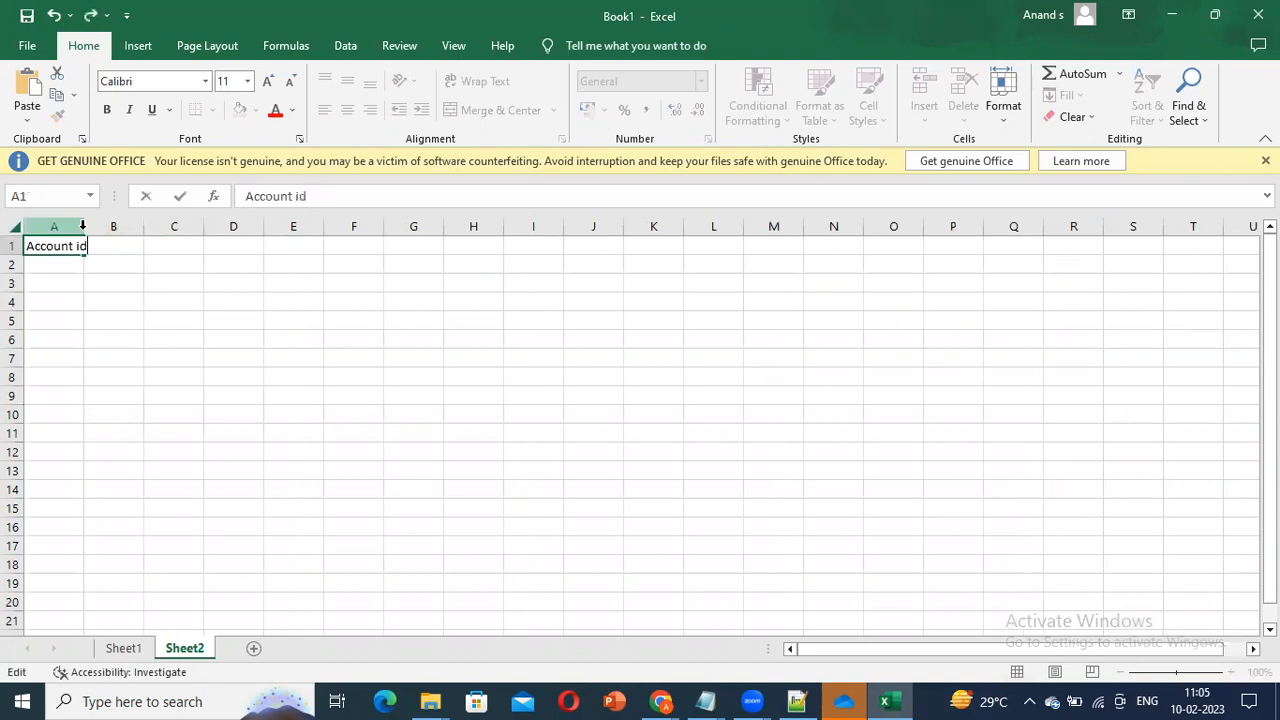
# Step: Add the headers "Account name" in B1 and "Opportunity" in C1, fitting columns A to C to their contents
pyautogui.doubleClick(84, 227)
pyautogui.doubleClick(113, 245)
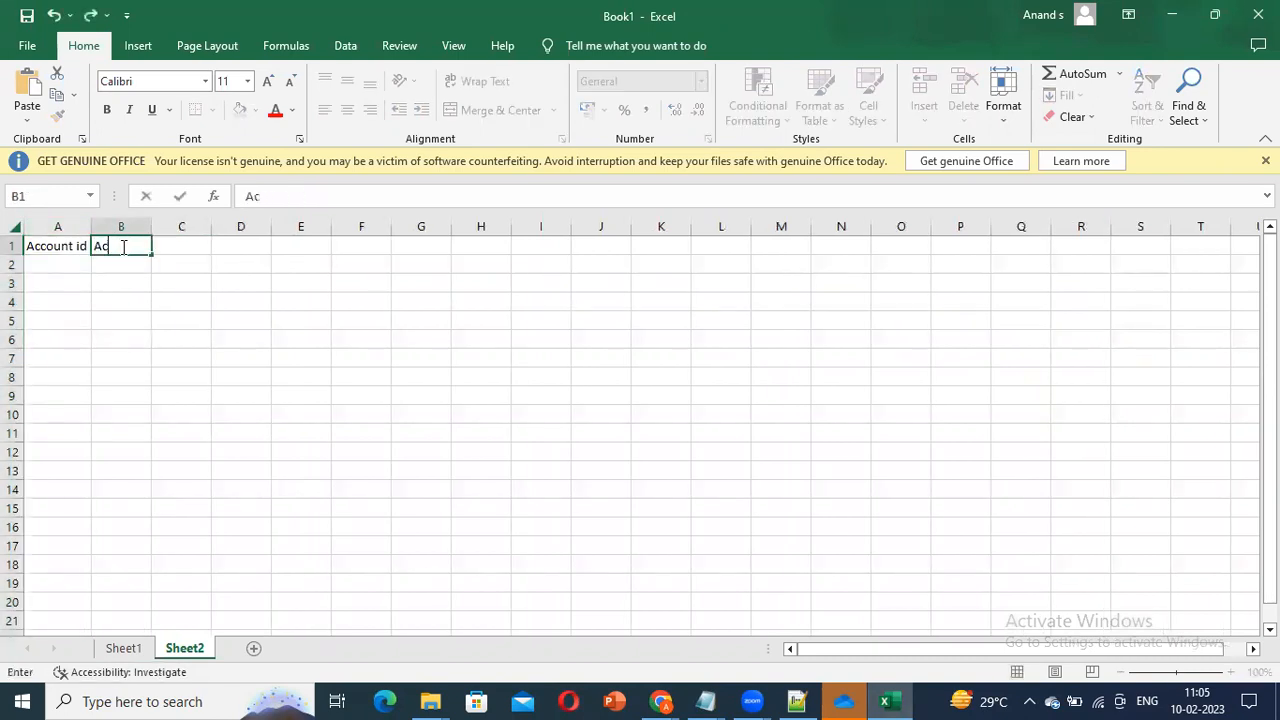
pyautogui.click(357, 349)
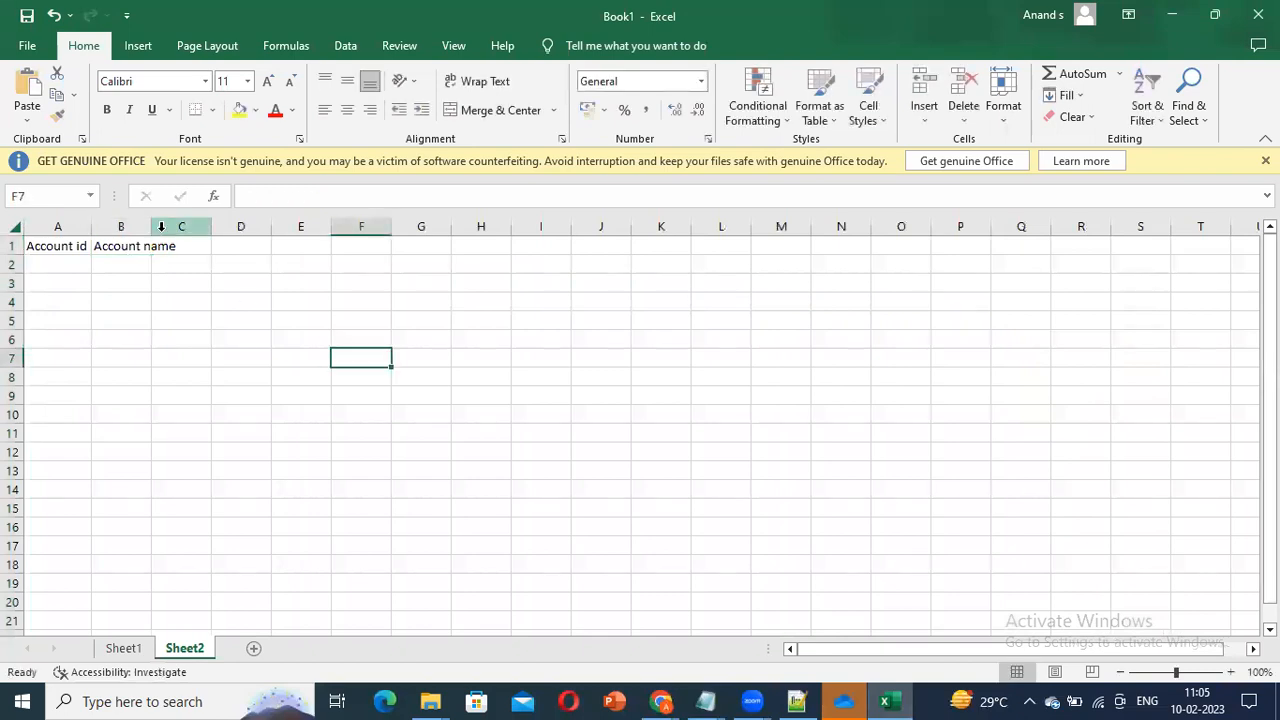
pyautogui.doubleClick(152, 227)
pyautogui.doubleClick(223, 243)
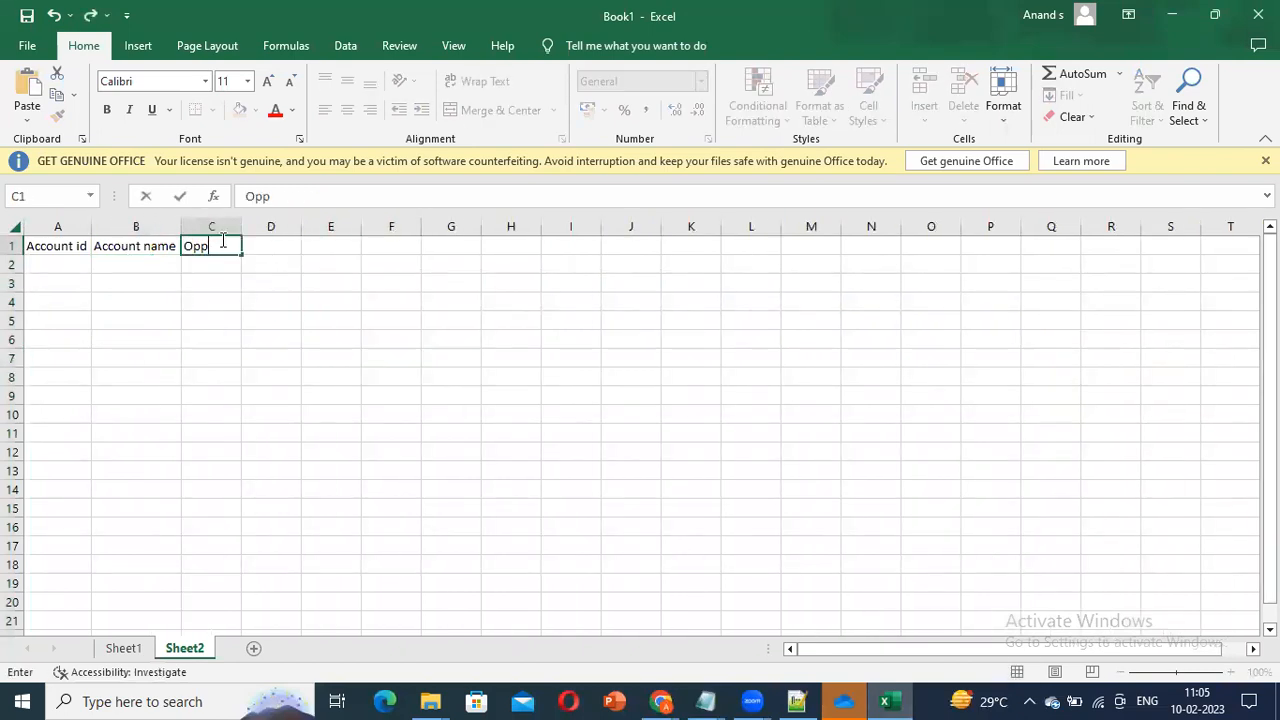
pyautogui.write('y')
pyautogui.click(380, 338)
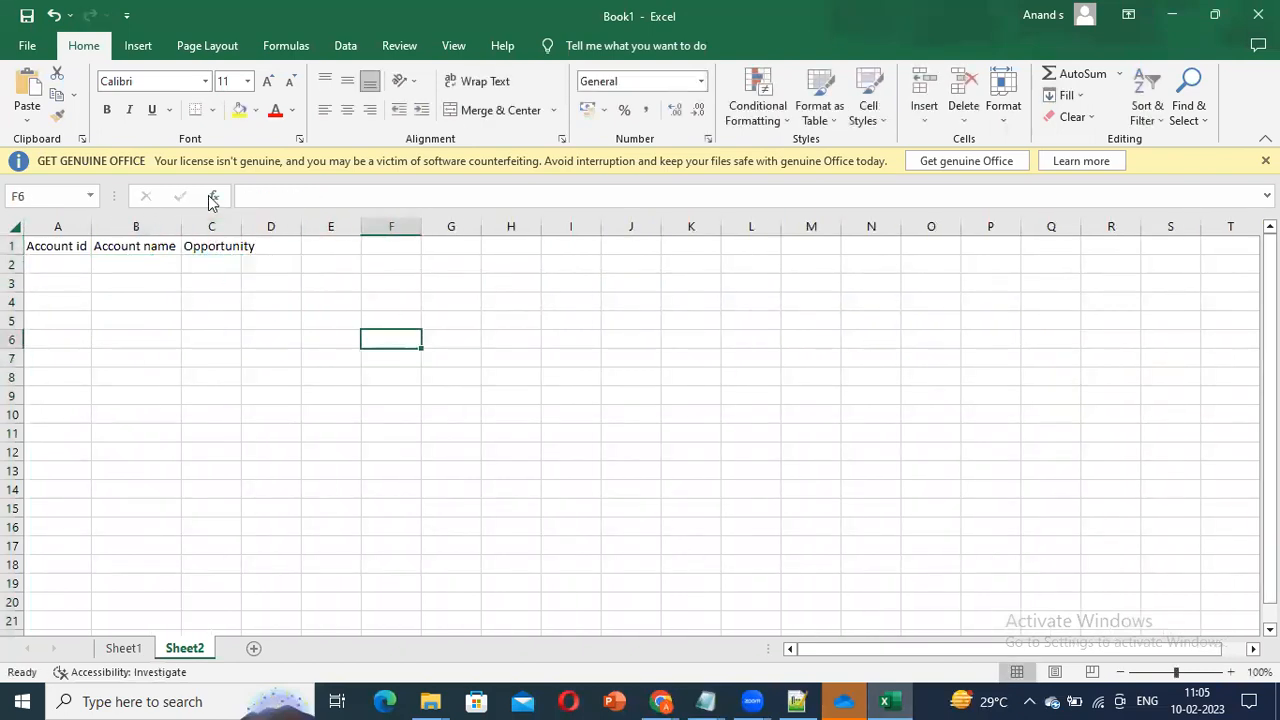
pyautogui.doubleClick(242, 226)
# Step: Add the headers "Opportunity amount" in D1 and "Sales amount" in E1, fitting both columns to their contents
pyautogui.click(300, 246)
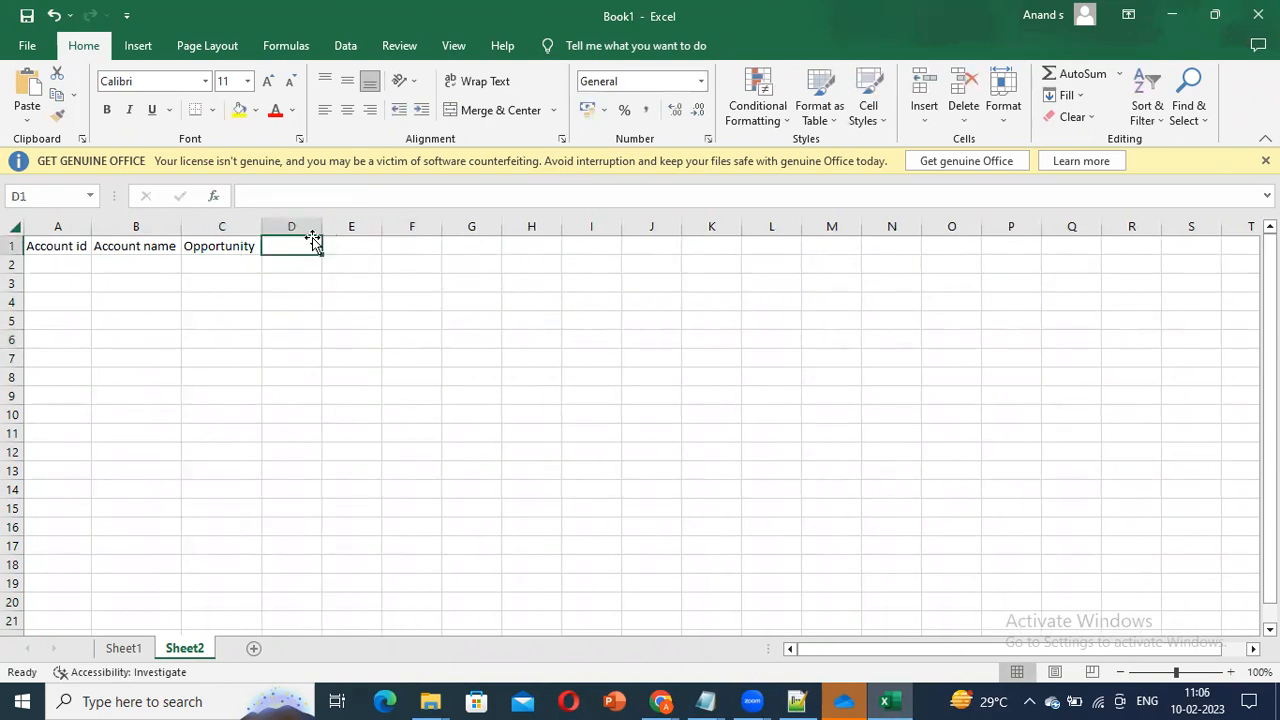
pyautogui.write('Opportunity amount')
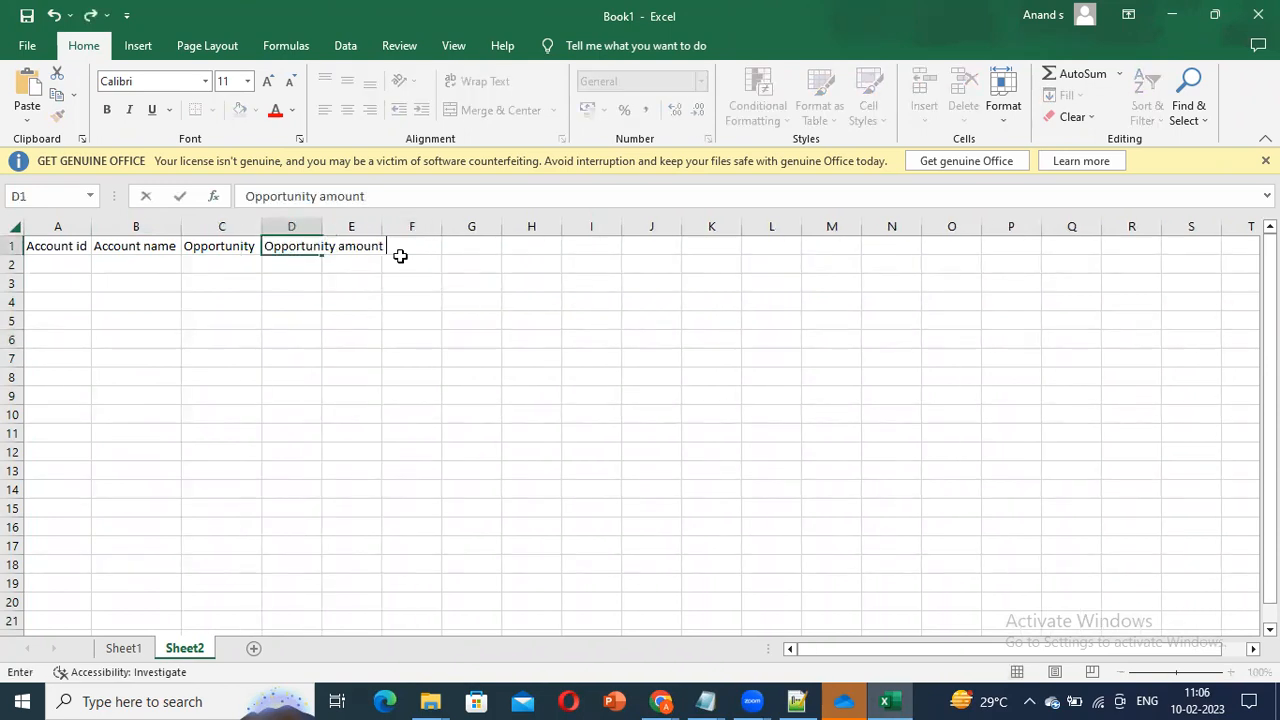
pyautogui.click(400, 256)
pyautogui.doubleClick(323, 226)
pyautogui.click(428, 246)
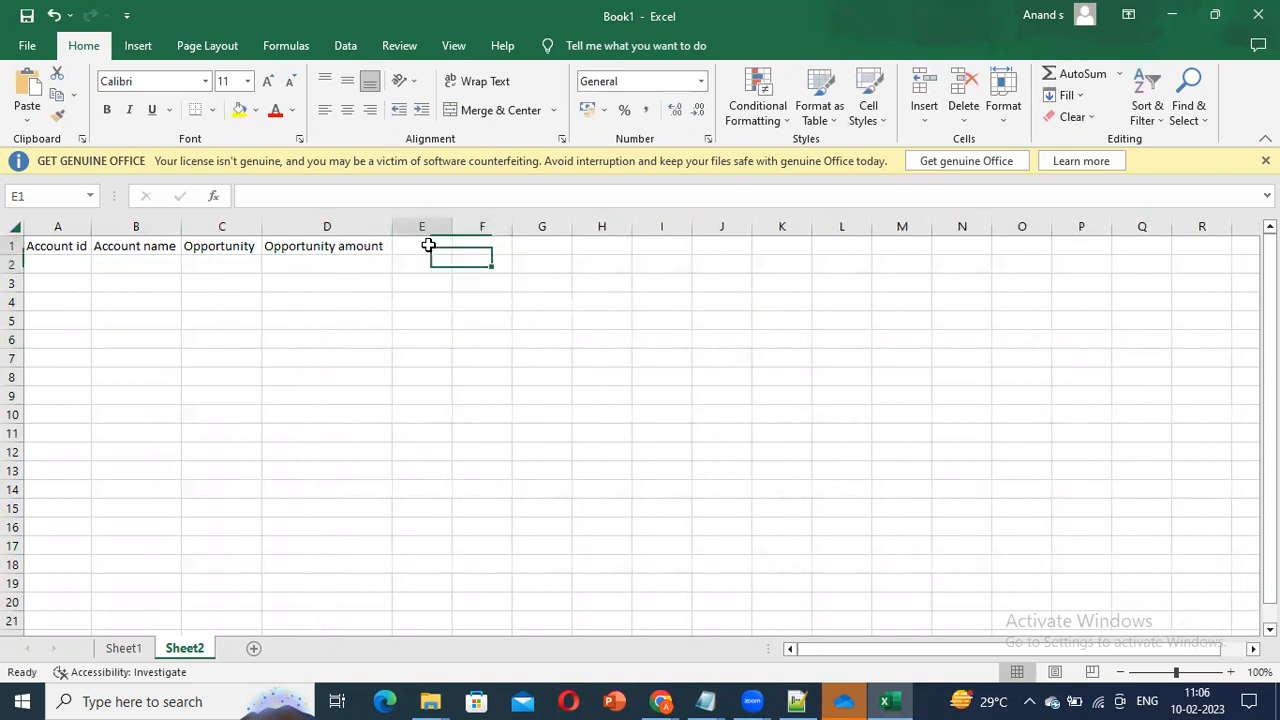
pyautogui.write('Sales amount')
pyautogui.click(520, 336)
pyautogui.doubleClick(452, 226)
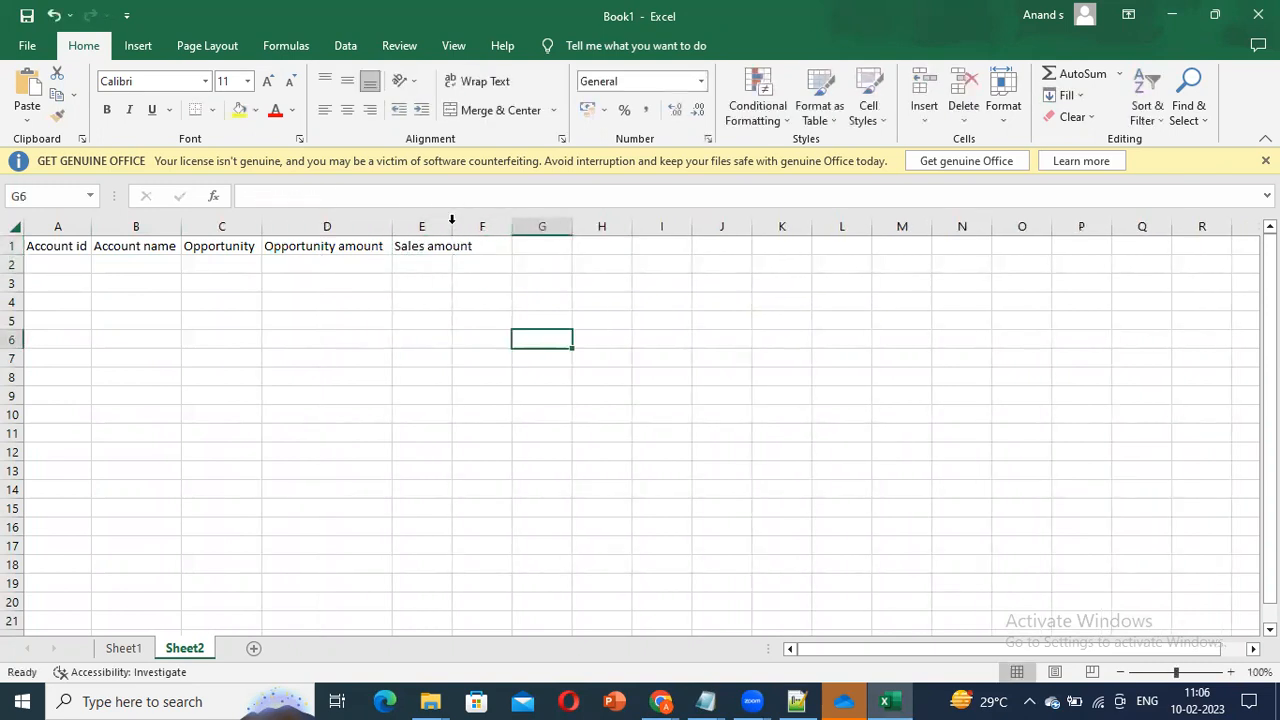
pyautogui.click(445, 226)
# Step: Switch to the Sales recipe in the browser to examine the Join 3 keys and lookup option, returning to Excel
pyautogui.click(40, 265)
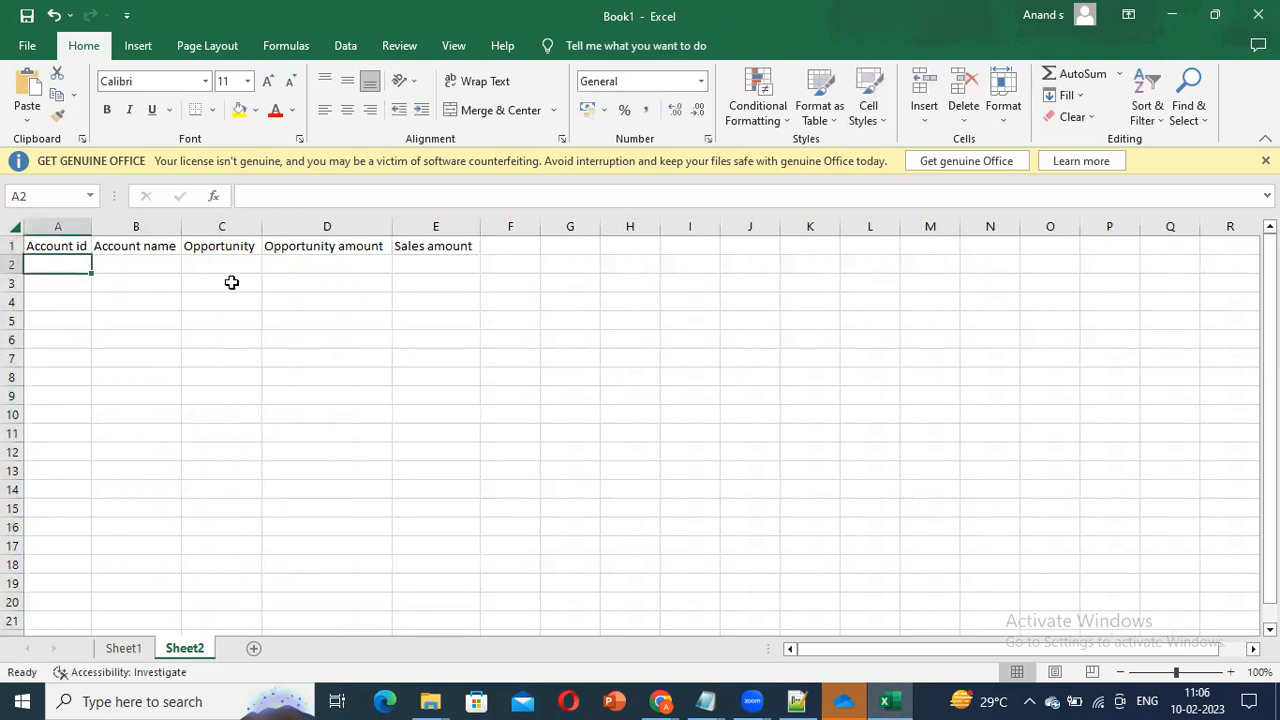
pyautogui.hotkey('alt', 'Tab')
pyautogui.scroll(-3, 376, 527)
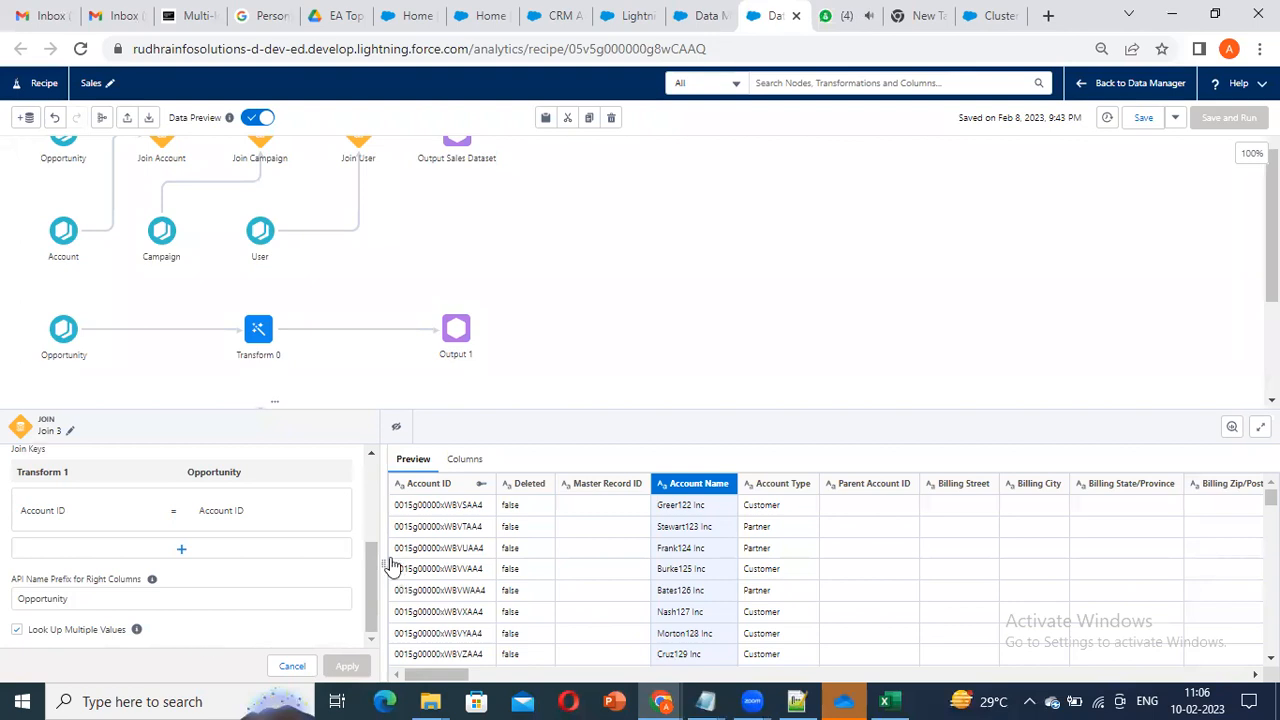
pyautogui.hotkey('alt', 'Tab')
# Step: Enter the first account id in A2 and fill it down to A6 as a series increasing by one
pyautogui.doubleClick(70, 265)
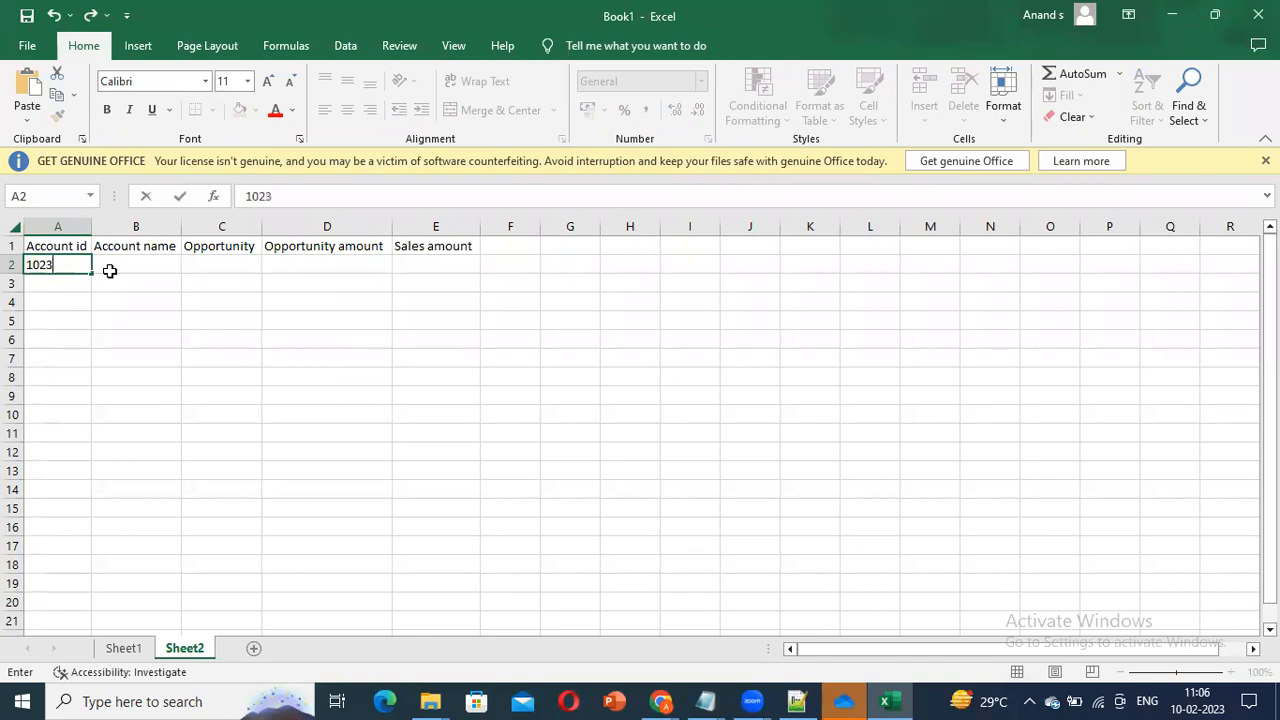
pyautogui.click(95, 305)
pyautogui.click(87, 268)
pyautogui.moveTo(91, 273); pyautogui.dragTo(92, 343)
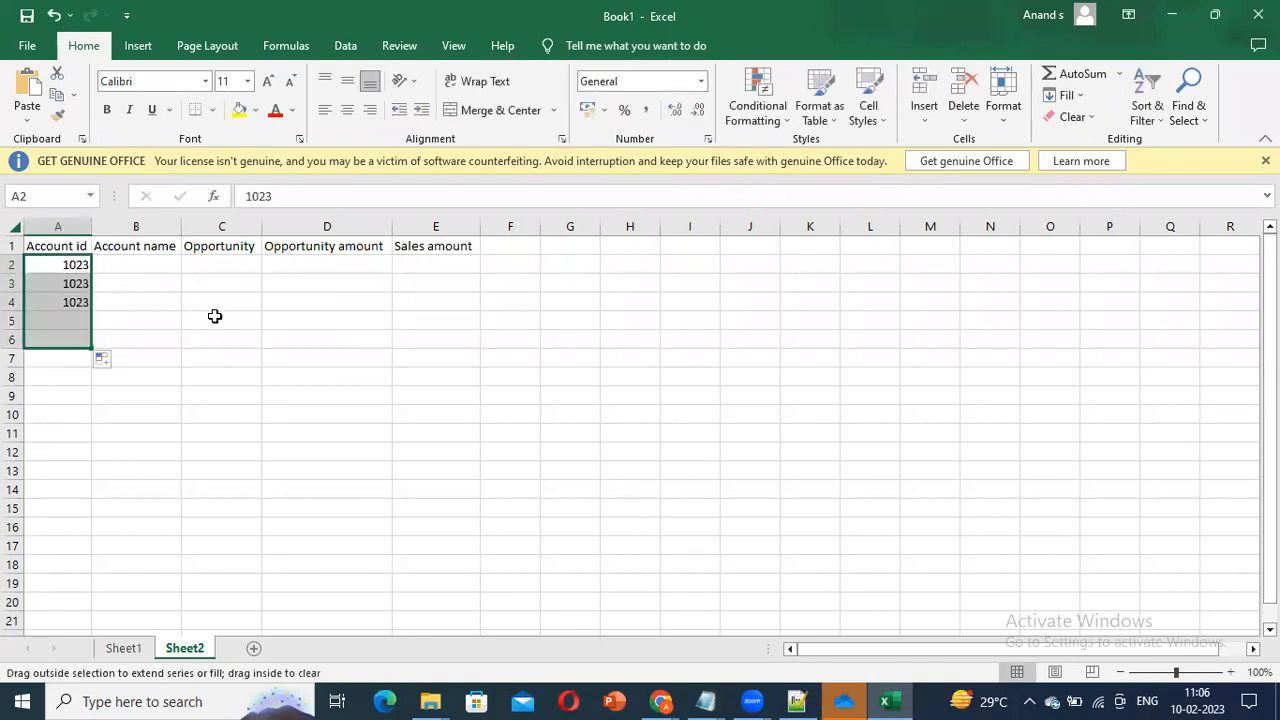
pyautogui.click(102, 362)
pyautogui.click(315, 310)
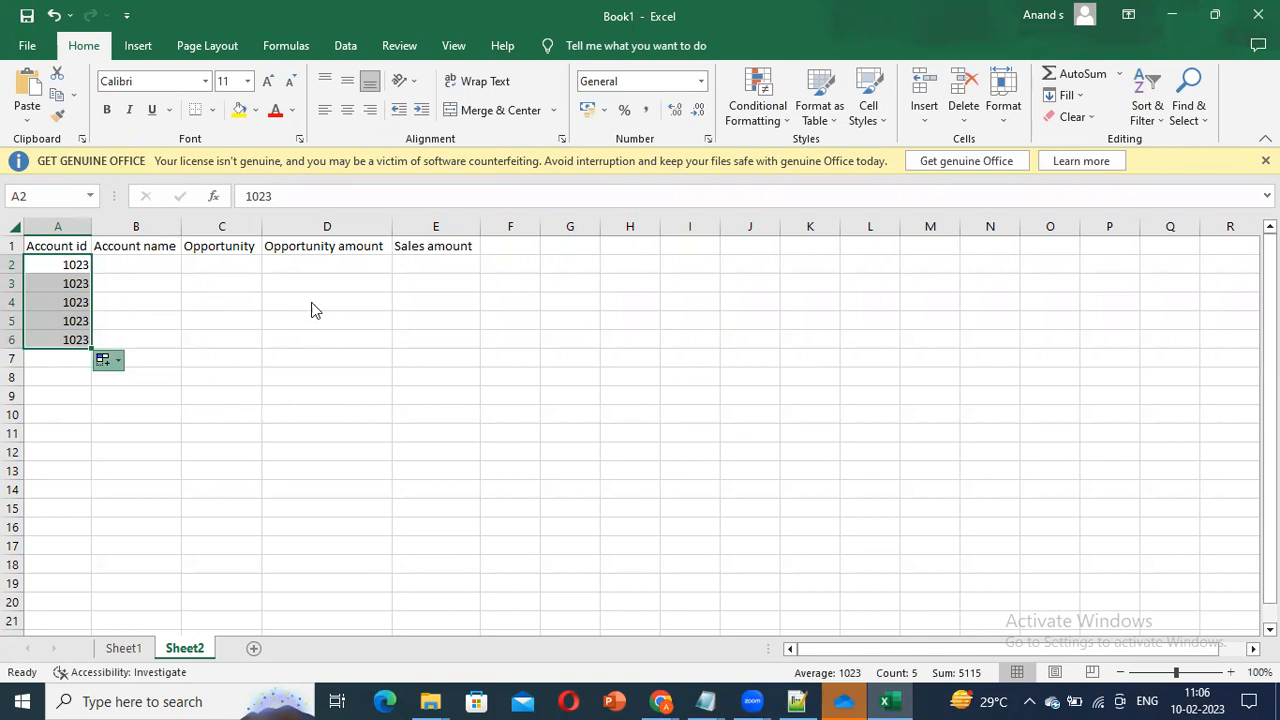
pyautogui.doubleClick(149, 264)
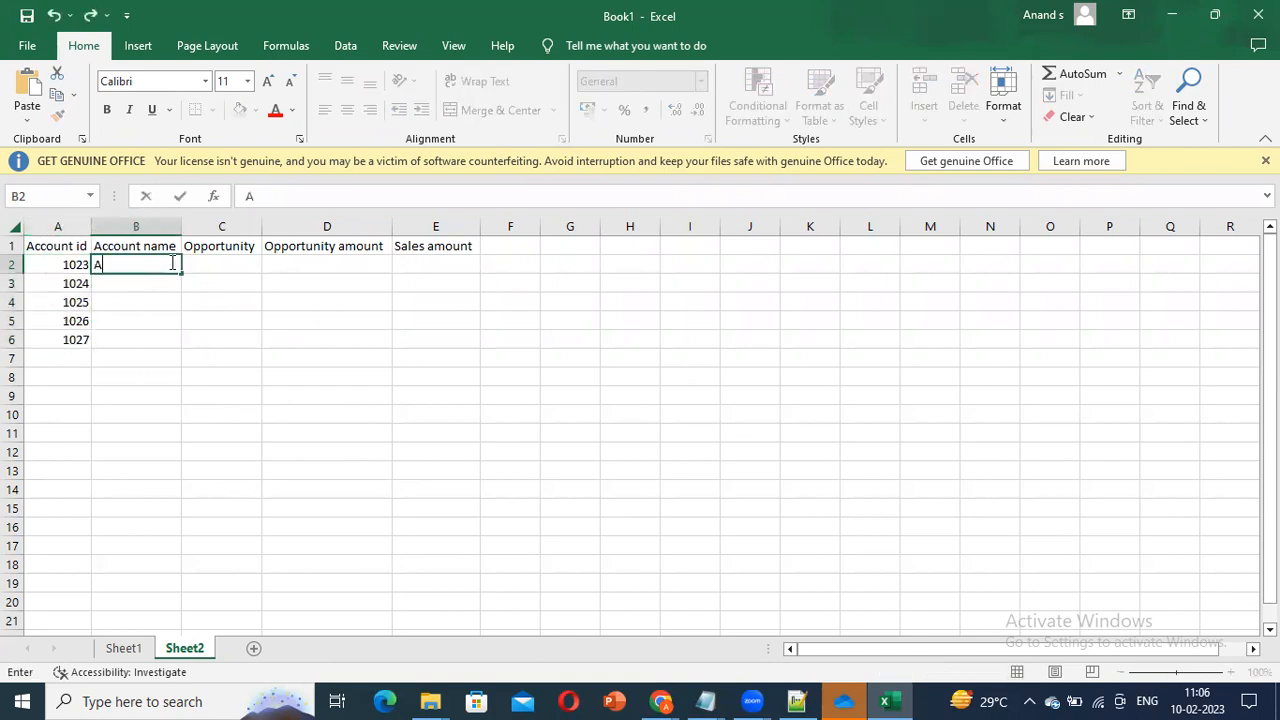
pyautogui.press('Up')
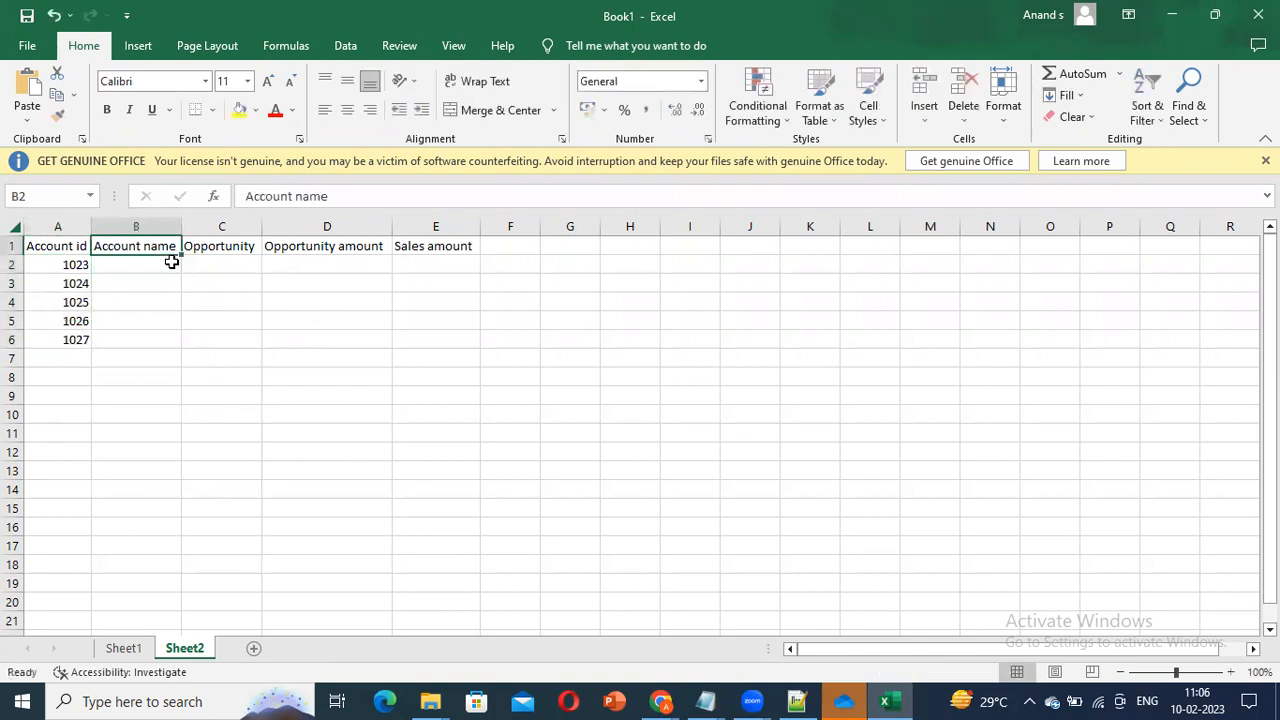
pyautogui.click(110, 648)
pyautogui.click(150, 283)
pyautogui.click(163, 266)
pyautogui.hotkey('ctrl', 'c')
pyautogui.click(189, 651)
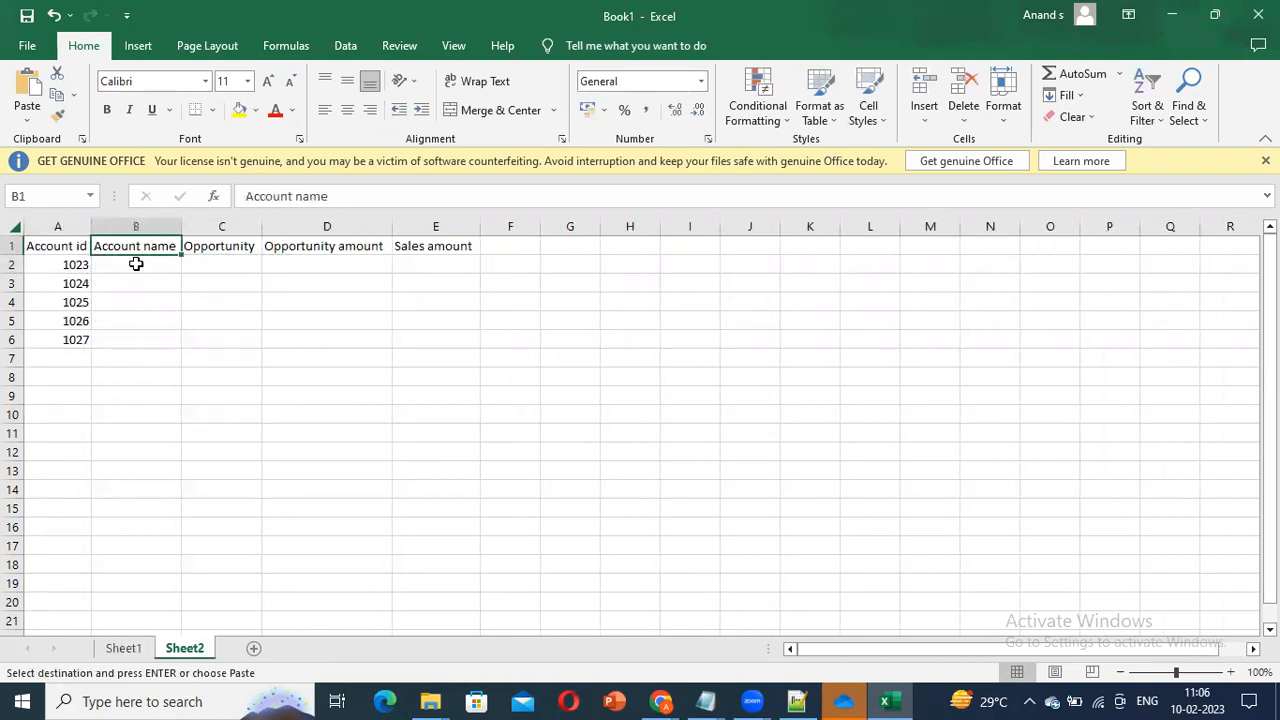
pyautogui.doubleClick(136, 264)
pyautogui.click(183, 337)
pyautogui.click(145, 264)
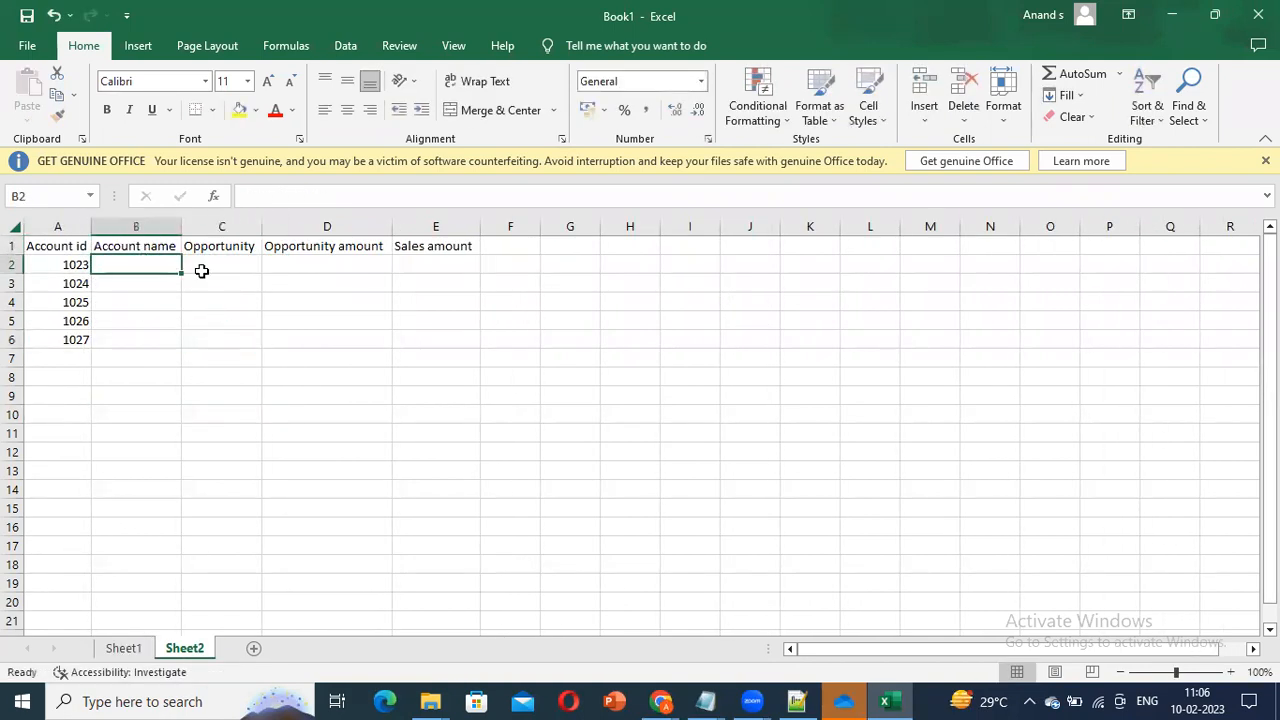
# Step: Copy the text "Pesi - infosys" from B2 of Sheet1 into B2 of Sheet2
pyautogui.click(130, 649)
pyautogui.click(171, 303)
pyautogui.doubleClick(176, 265)
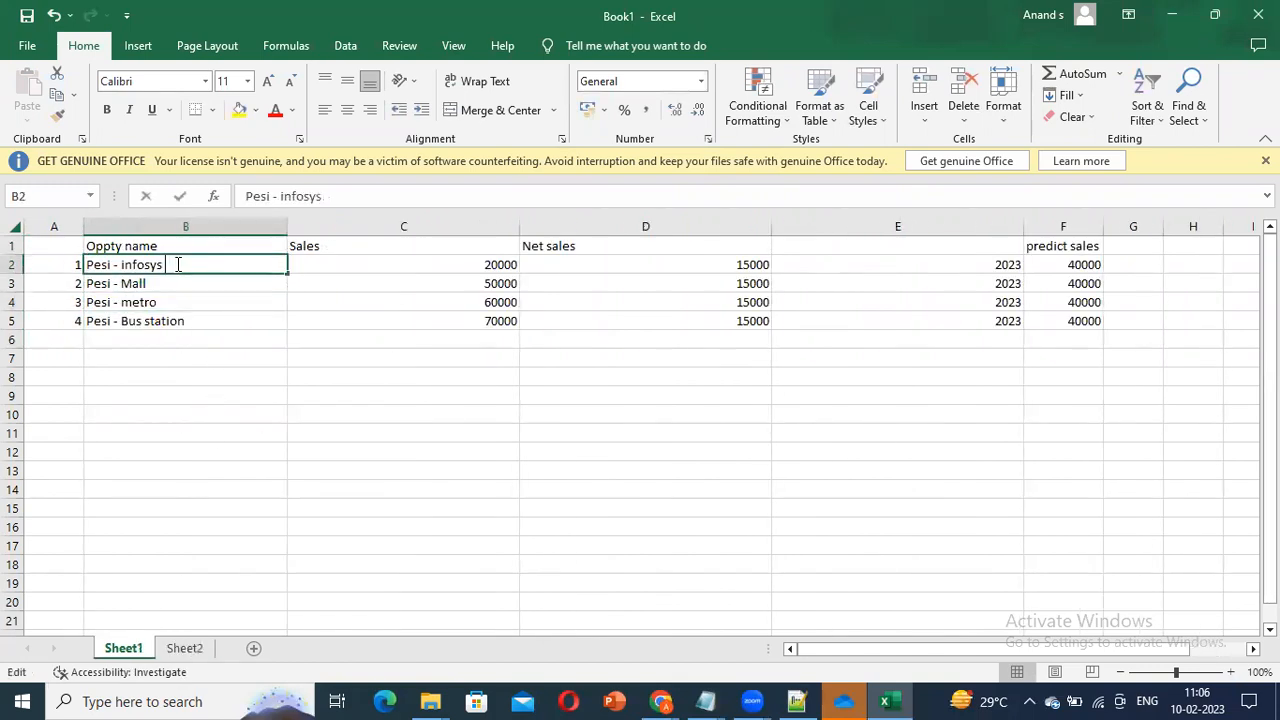
pyautogui.moveTo(177, 265); pyautogui.dragTo(36, 264)
pyautogui.hotkey('ctrl', 'c')
pyautogui.click(182, 650)
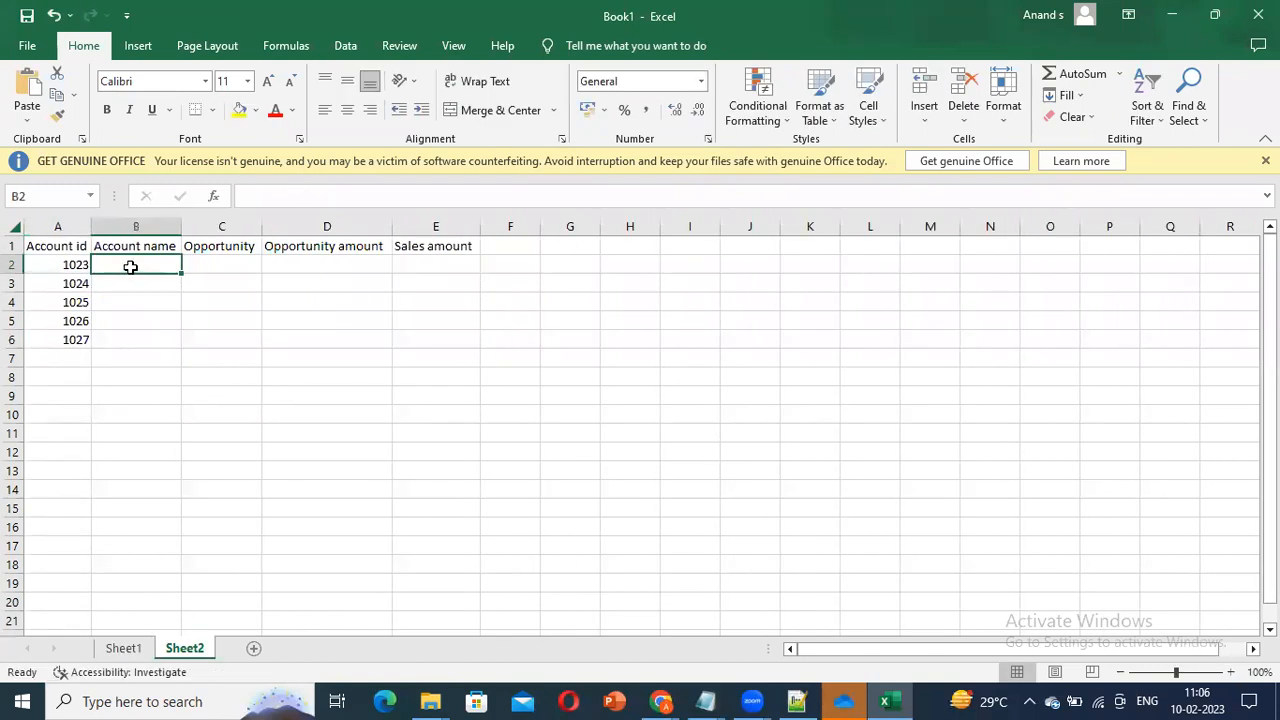
pyautogui.doubleClick(130, 266)
pyautogui.hotkey('ctrl', 'v')
# Step: Enter Opty1124 as the opportunity in C2 and fill it down as a series to C6
pyautogui.click(223, 266)
pyautogui.doubleClick(230, 266)
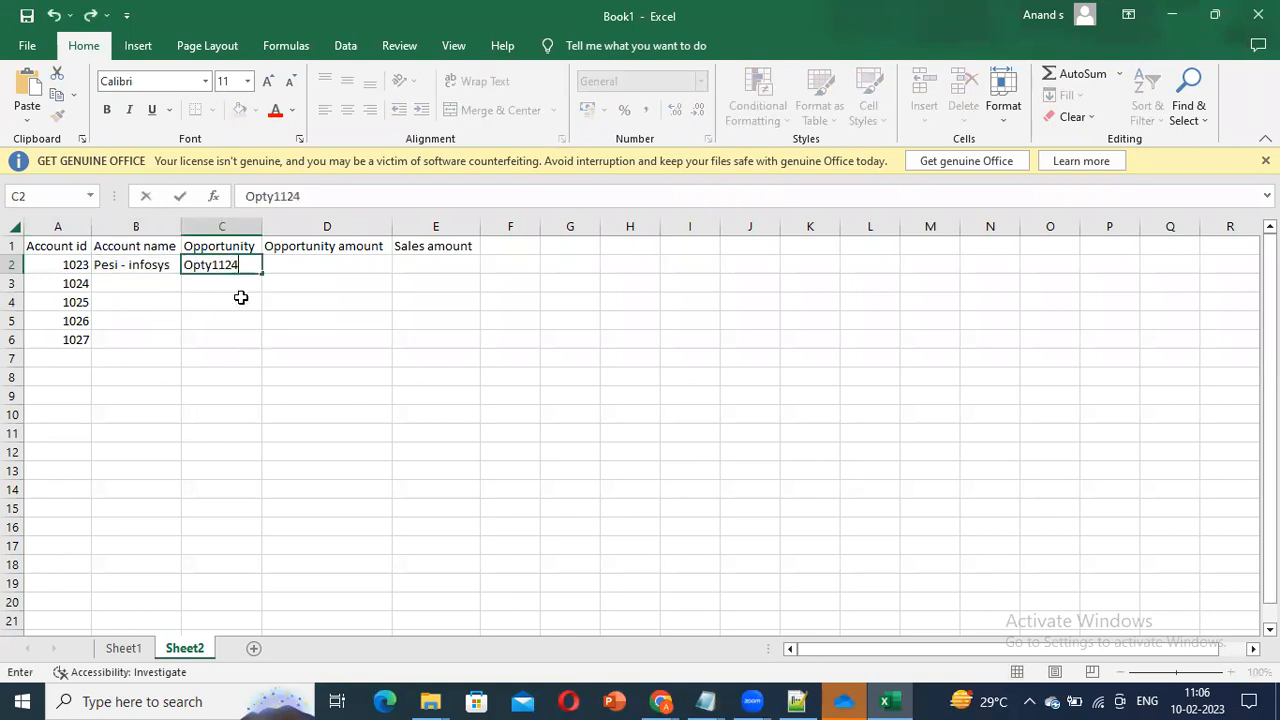
pyautogui.click(239, 339)
pyautogui.click(246, 266)
pyautogui.moveTo(261, 273); pyautogui.dragTo(266, 348)
pyautogui.click(120, 264)
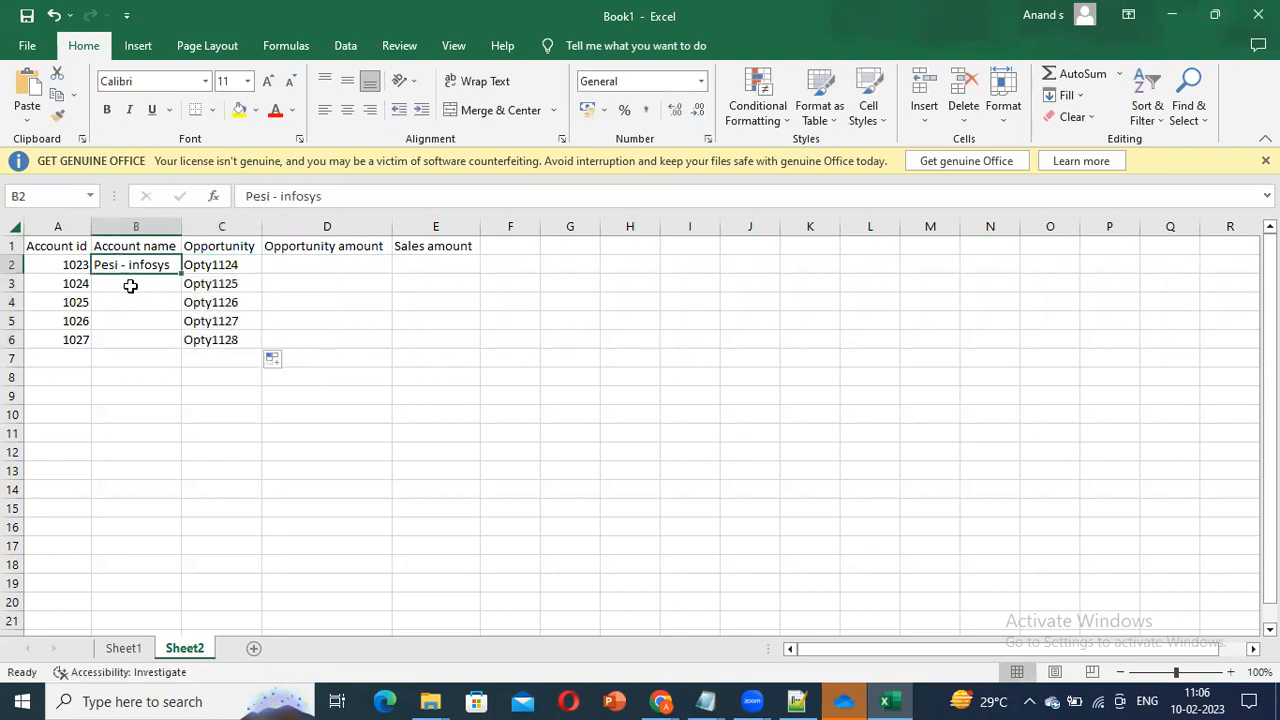
pyautogui.hotkey('ctrl', 'c')
pyautogui.click(156, 284)
pyautogui.hotkey('ctrl', 'c')
pyautogui.hotkey('ctrl', 'v')
pyautogui.press('Escape')
pyautogui.click(136, 317)
pyautogui.click(136, 282)
# Step: Copy the account name "Pesi - infosys" from B2 into B3
pyautogui.click(157, 266)
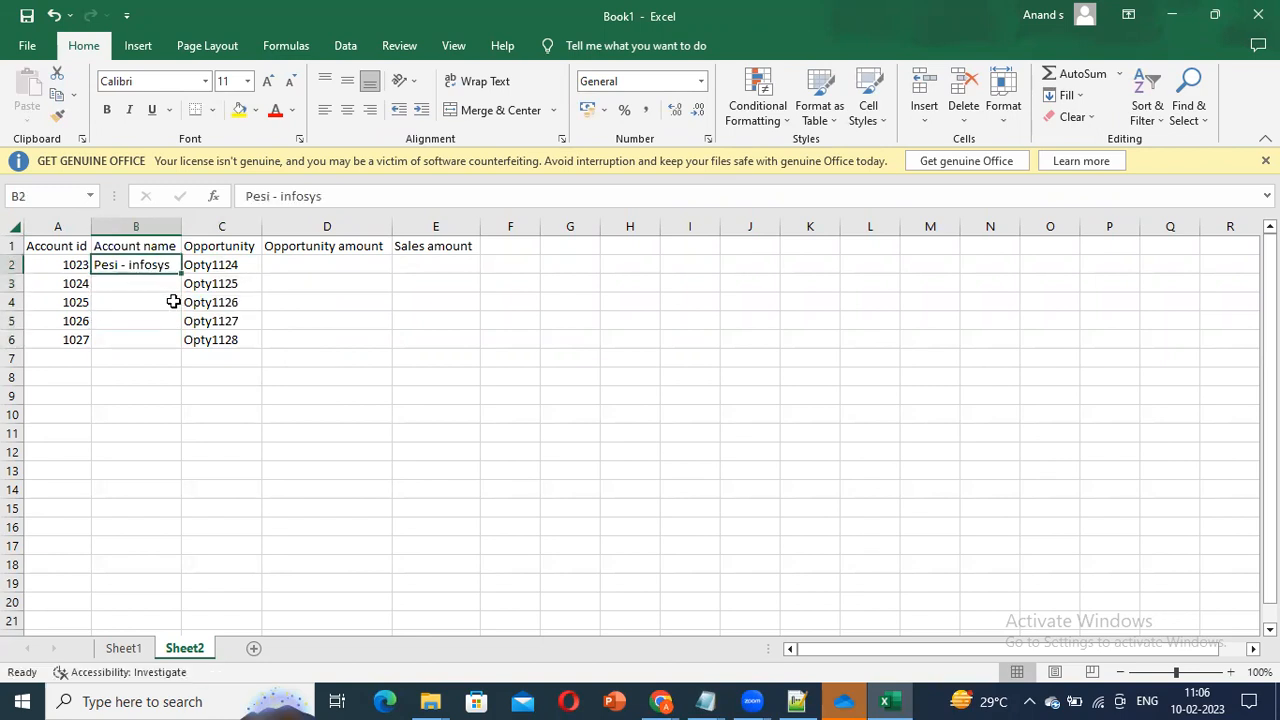
pyautogui.hotkey('ctrl', 'c')
pyautogui.click(157, 285)
pyautogui.hotkey('ctrl', 'v')
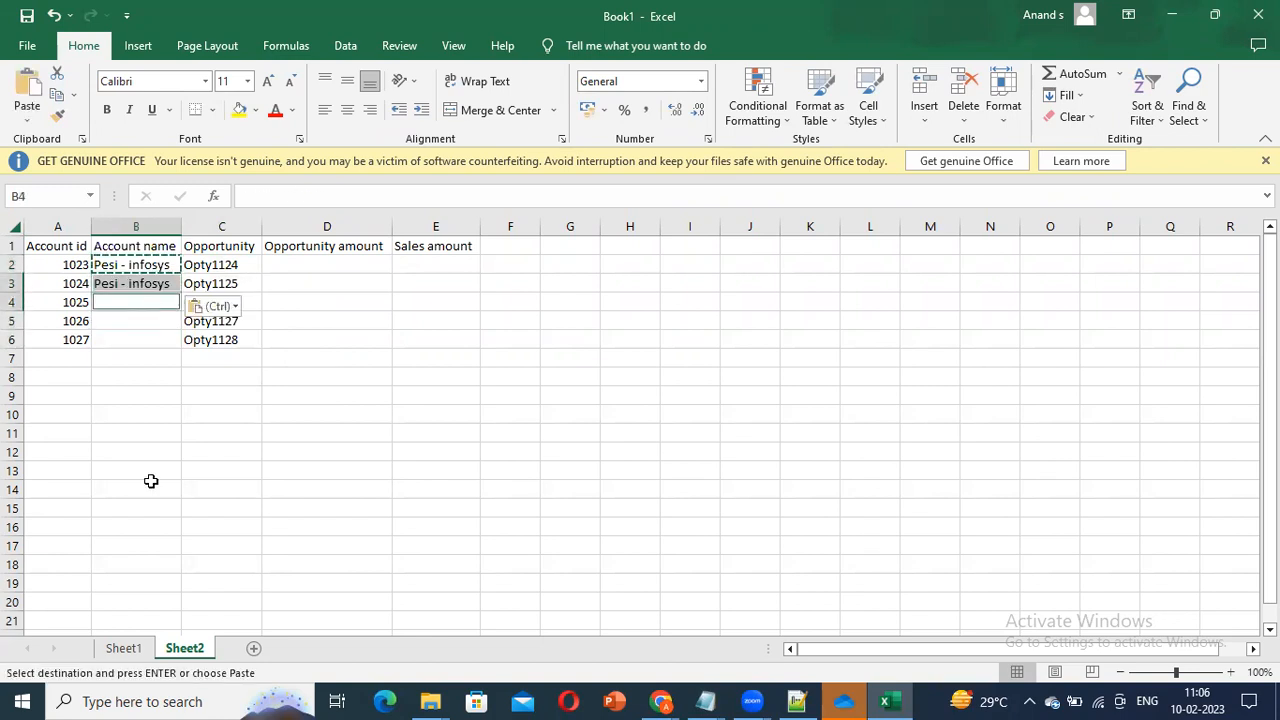
# Step: Copy "Pesi - Mall" from B3 of Sheet1 into B4 of Sheet2 and fill it down to B6
pyautogui.click(118, 649)
pyautogui.click(163, 418)
pyautogui.click(149, 286)
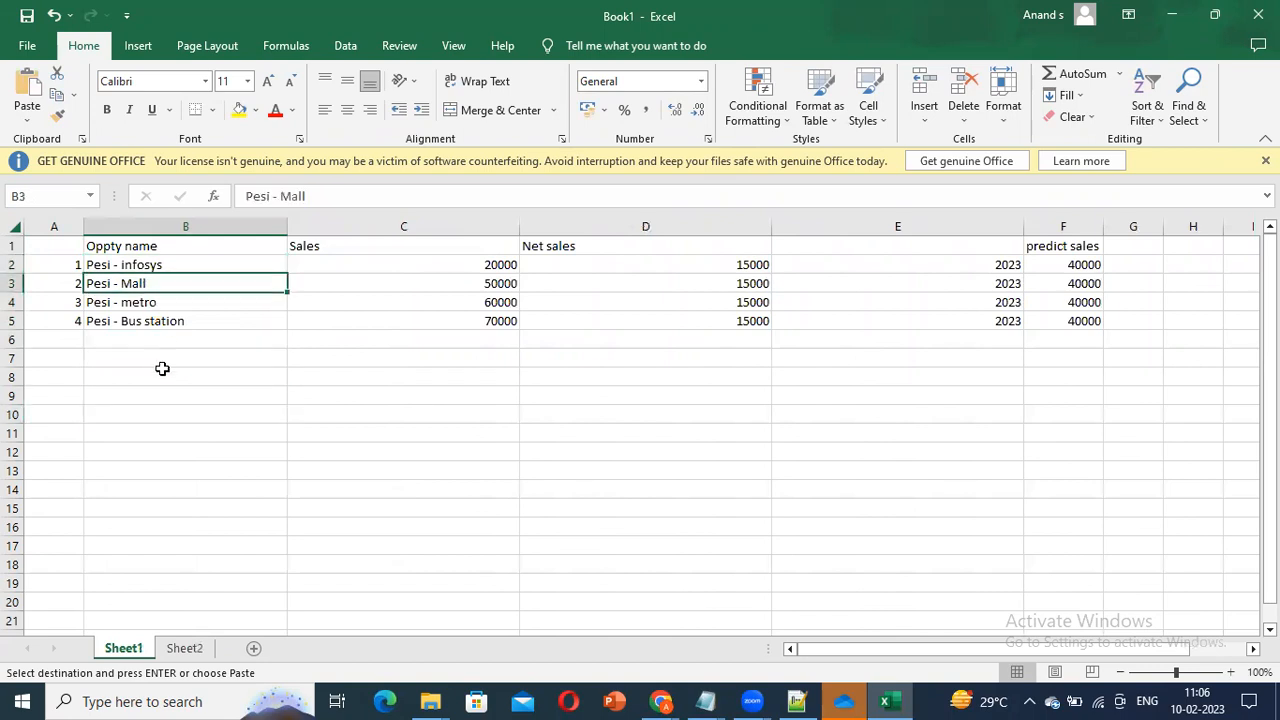
pyautogui.click(184, 648)
pyautogui.hotkey('ctrl', 'v')
pyautogui.click(161, 352)
pyautogui.click(161, 308)
pyautogui.moveTo(182, 311); pyautogui.dragTo(166, 343)
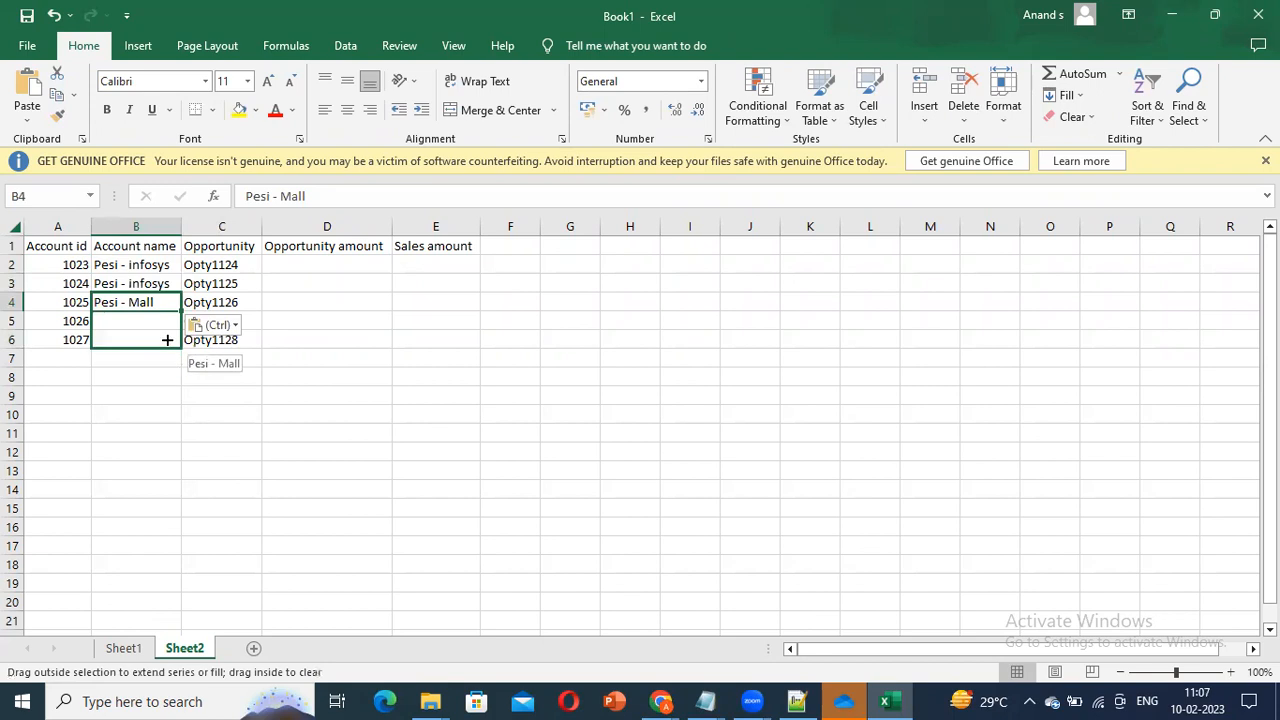
pyautogui.moveTo(80, 266); pyautogui.dragTo(80, 250)
pyautogui.click(82, 263)
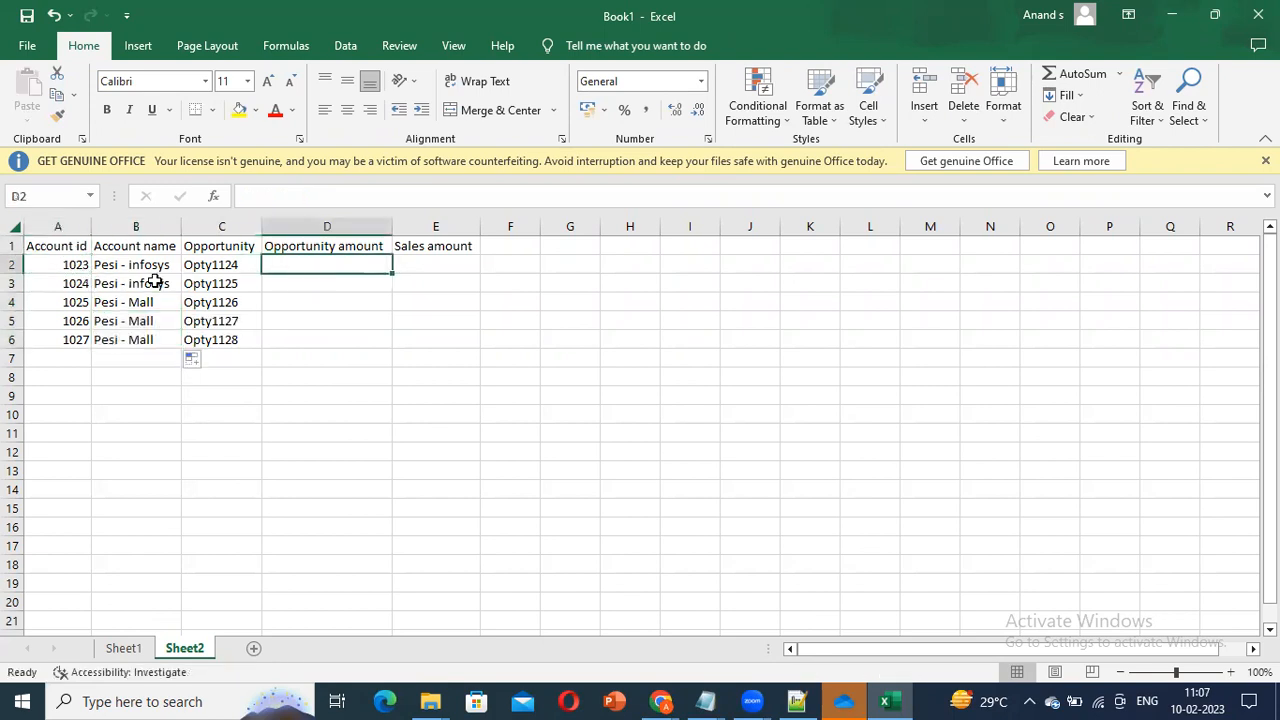
pyautogui.click(183, 280)
pyautogui.click(171, 281)
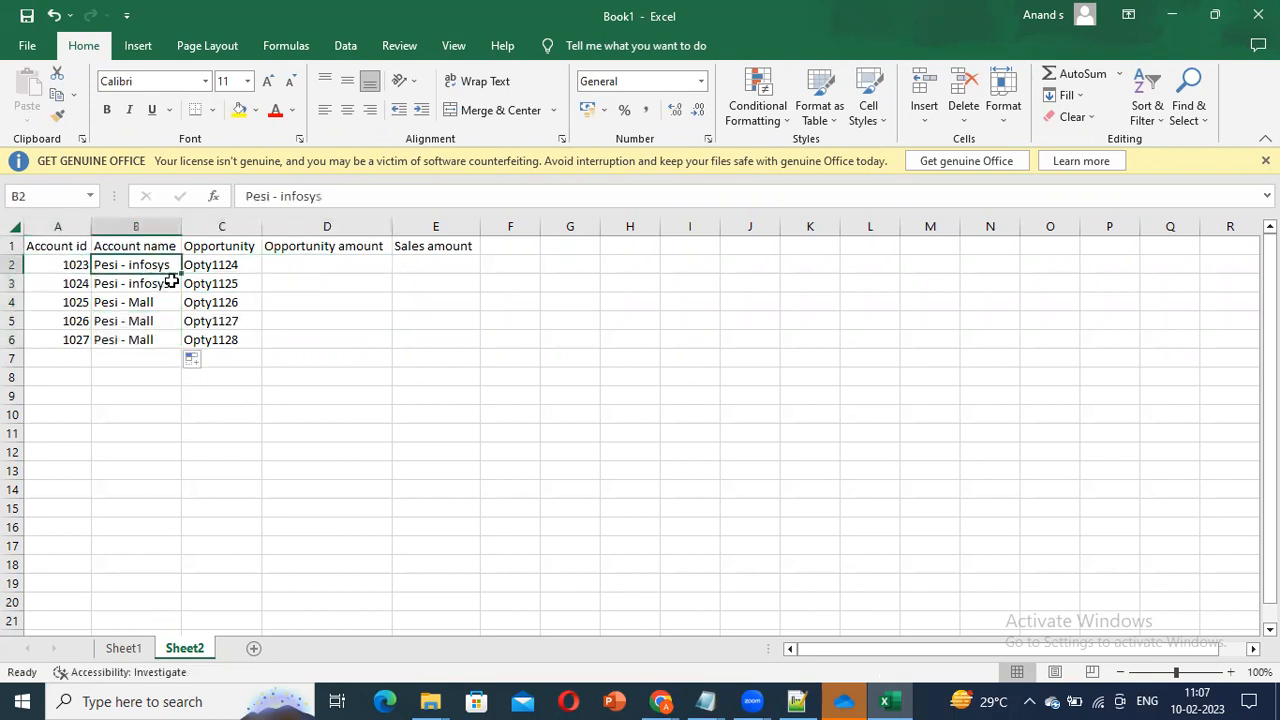
pyautogui.click(64, 266)
pyautogui.click(252, 307)
pyautogui.click(86, 270)
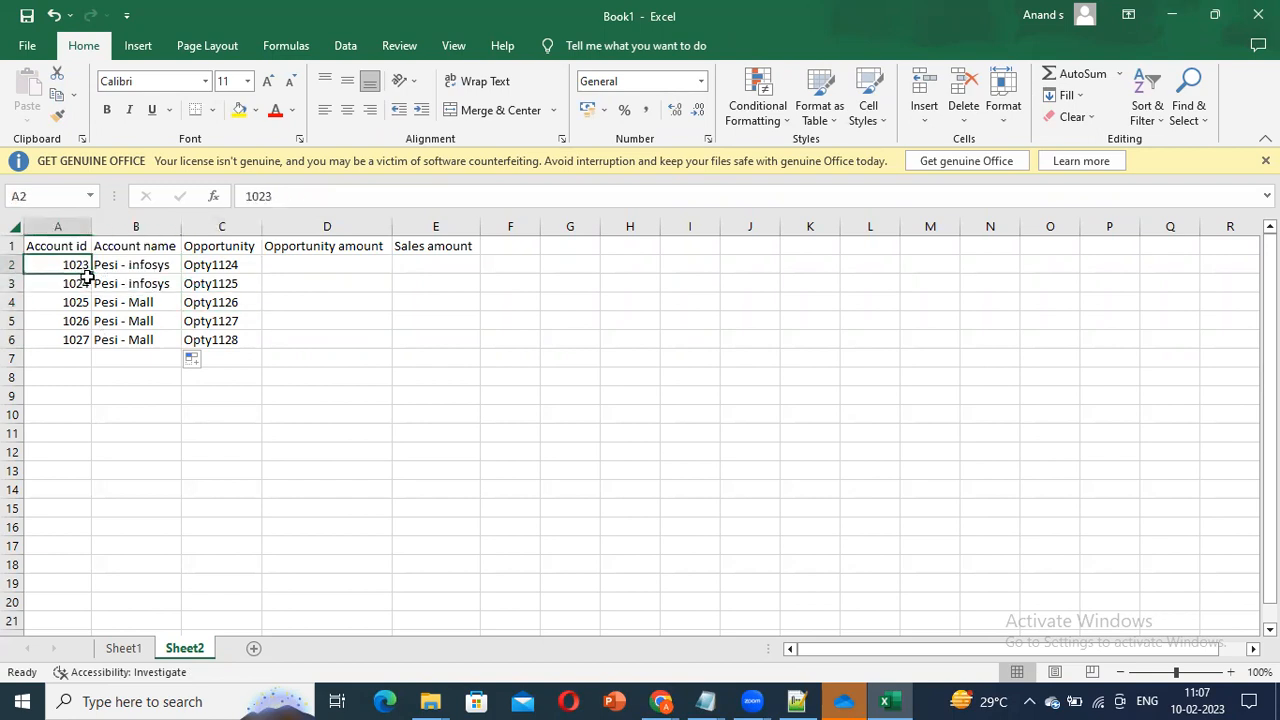
pyautogui.click(300, 265)
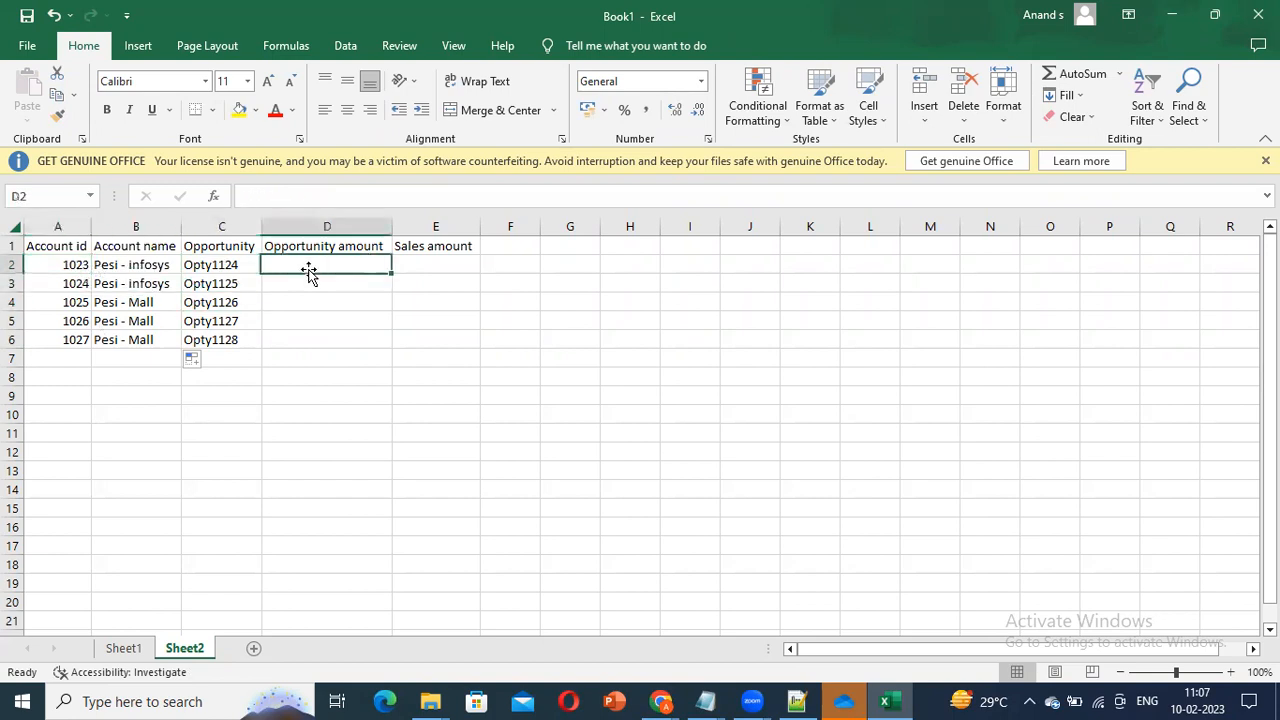
# Step: Make the account ids match per account by copying A2 down to A3 and A4 down to A6
pyautogui.click(68, 265)
pyautogui.moveTo(91, 273); pyautogui.dragTo(89, 288)
pyautogui.click(78, 339)
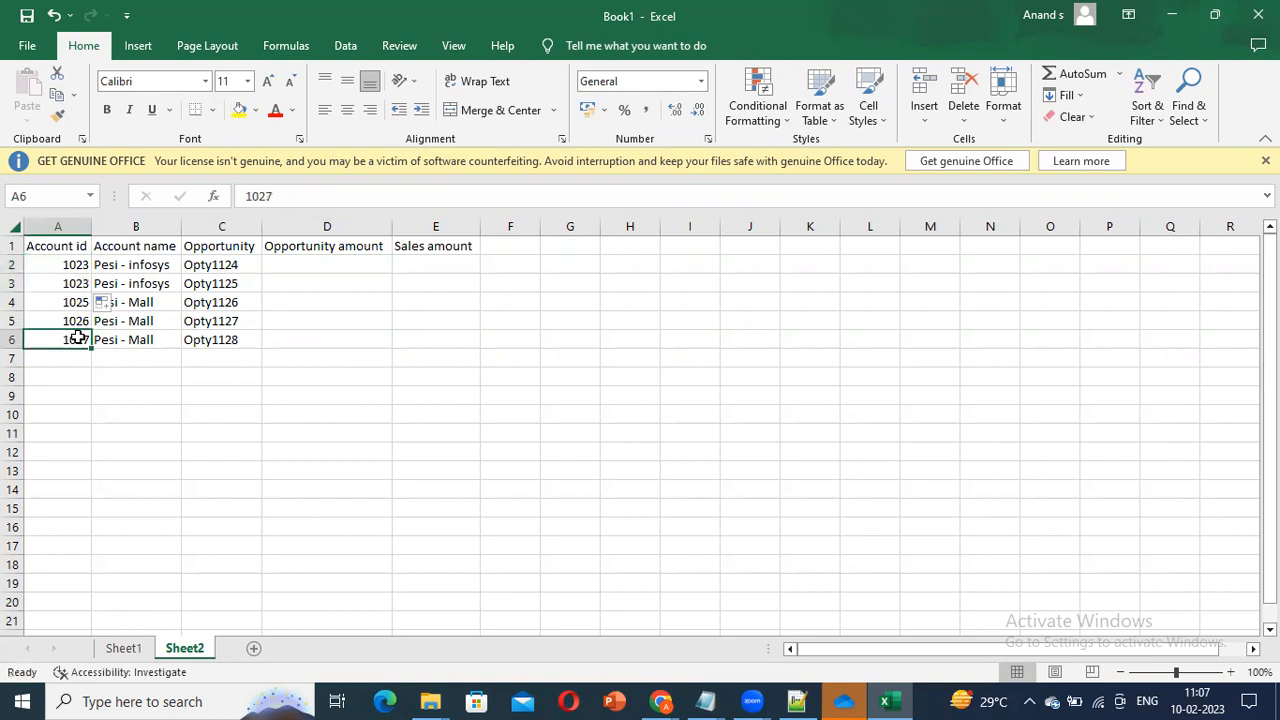
pyautogui.click(85, 306)
pyautogui.click(274, 354)
pyautogui.click(70, 306)
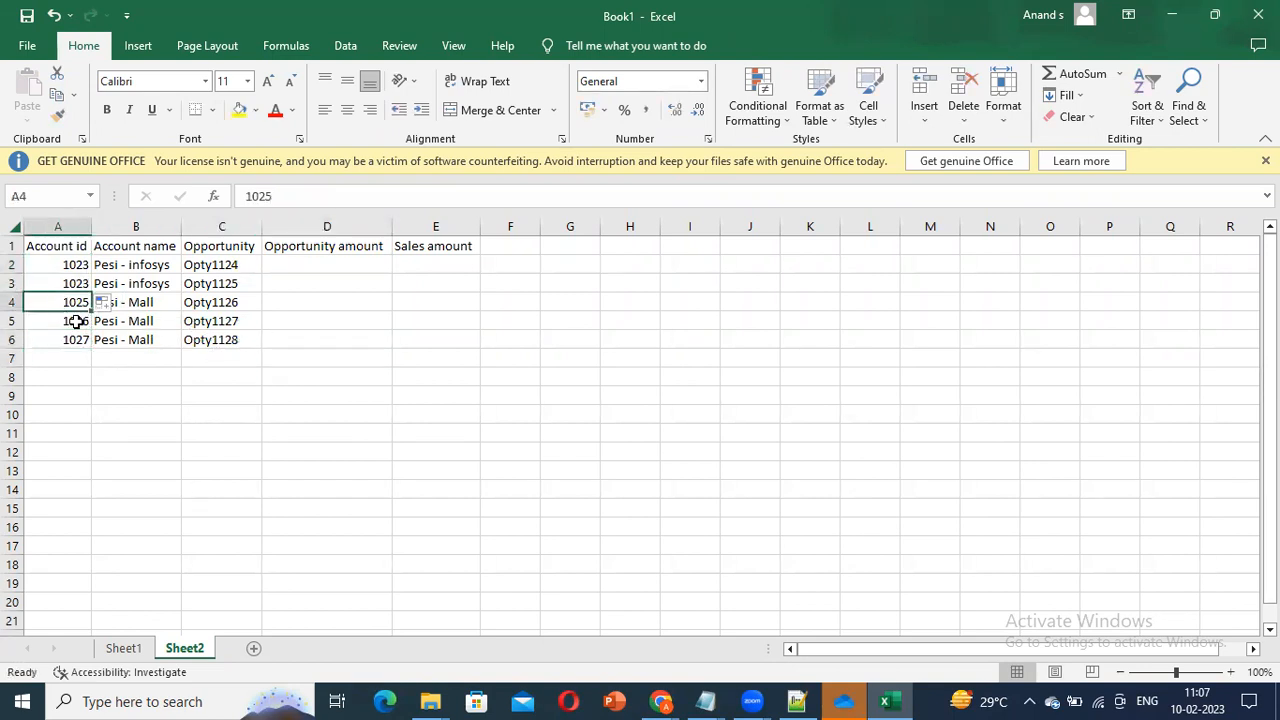
pyautogui.moveTo(91, 311); pyautogui.dragTo(91, 343)
pyautogui.click(455, 329)
pyautogui.click(143, 316)
pyautogui.moveTo(75, 266)
pyautogui.mouseDown()
pyautogui.moveTo(87, 279)
pyautogui.moveTo(68, 285)
pyautogui.mouseUp()
pyautogui.click(288, 267)
pyautogui.click(229, 267)
pyautogui.click(235, 266)
pyautogui.click(229, 342)
pyautogui.click(295, 262)
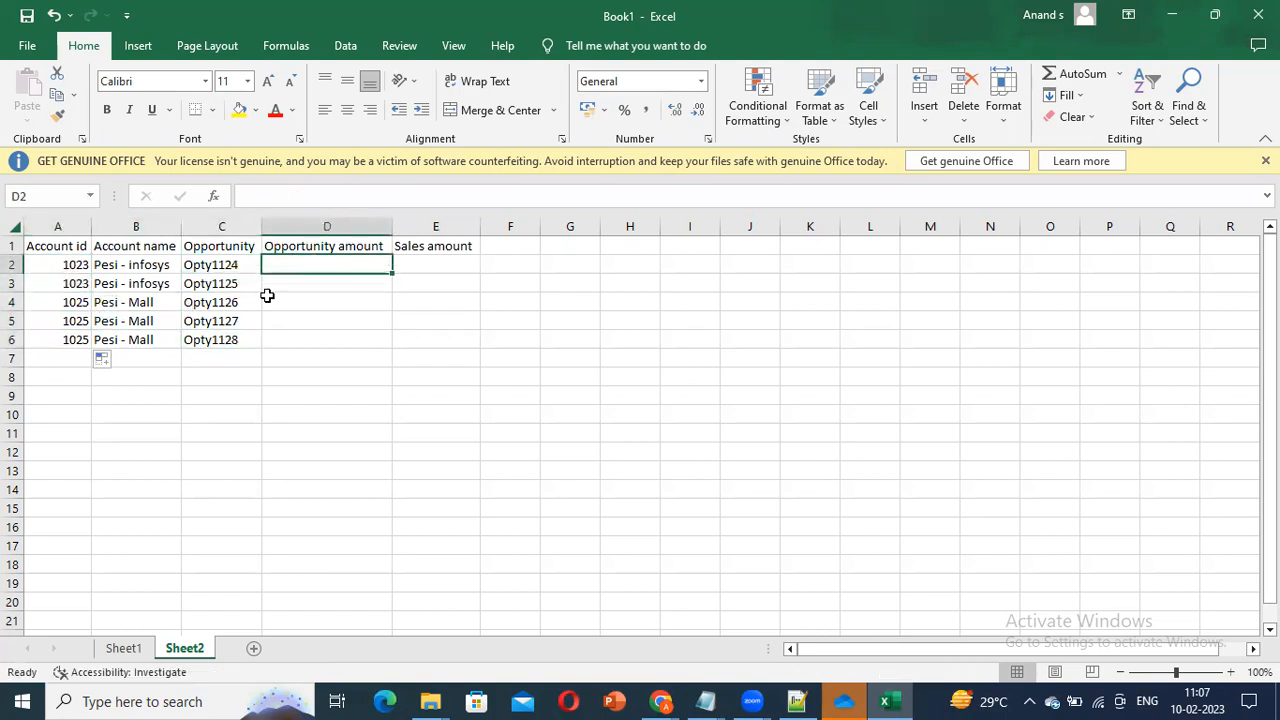
# Step: Insert two blank columns between the Account name and Opportunity columns
pyautogui.click(222, 226)
pyautogui.rightClick(217, 237)
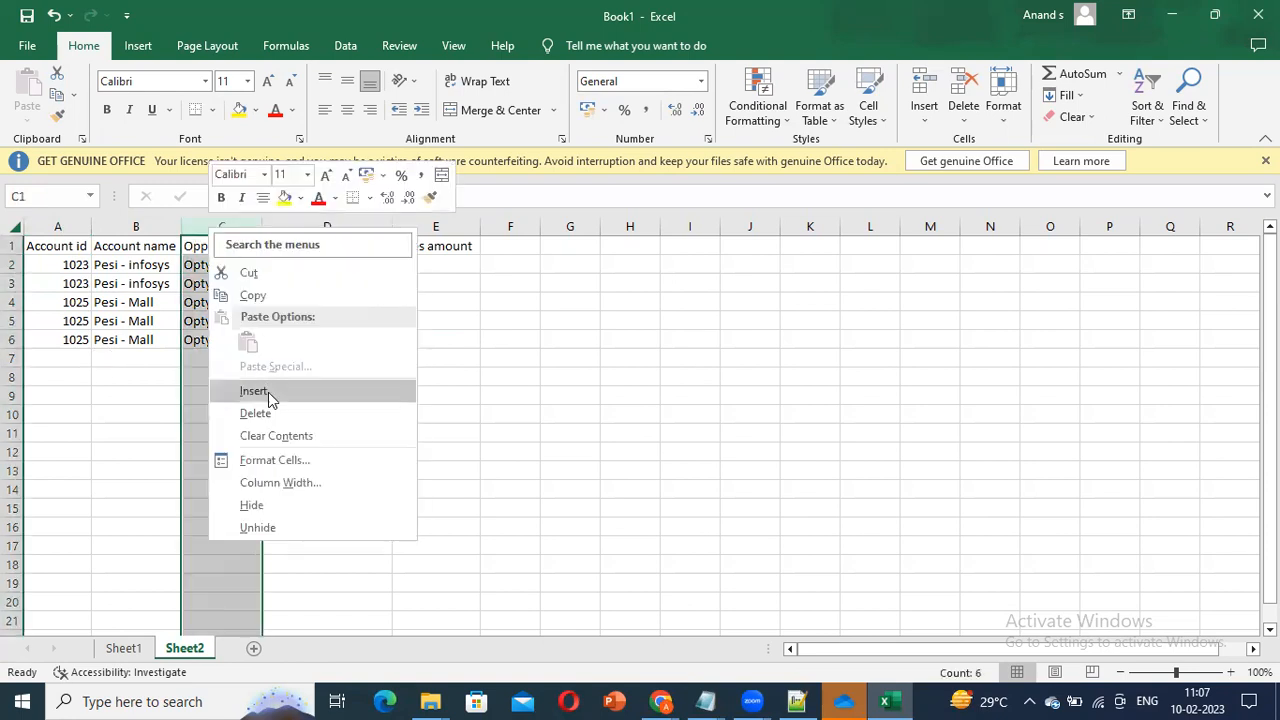
pyautogui.click(257, 388)
pyautogui.rightClick(252, 240)
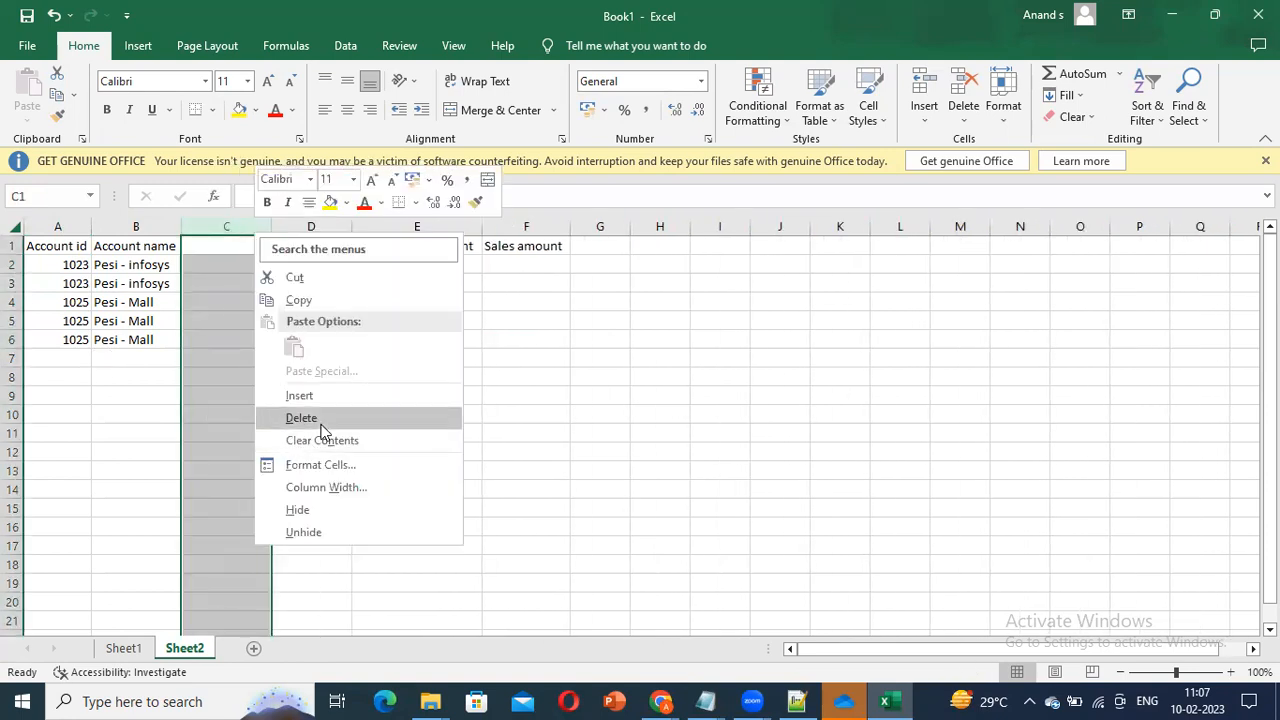
pyautogui.click(299, 396)
pyautogui.click(226, 283)
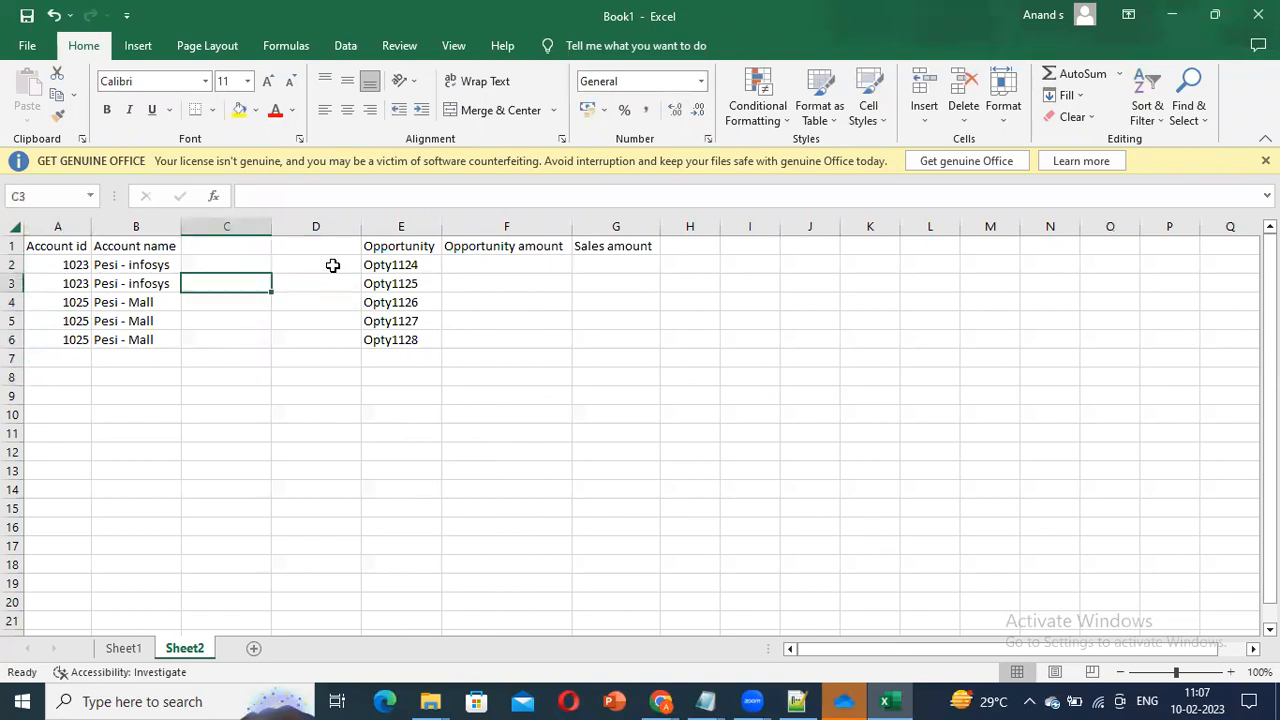
# Step: Enter 25000 as the opportunity amount in F2 and fill it down to F6
pyautogui.doubleClick(556, 265)
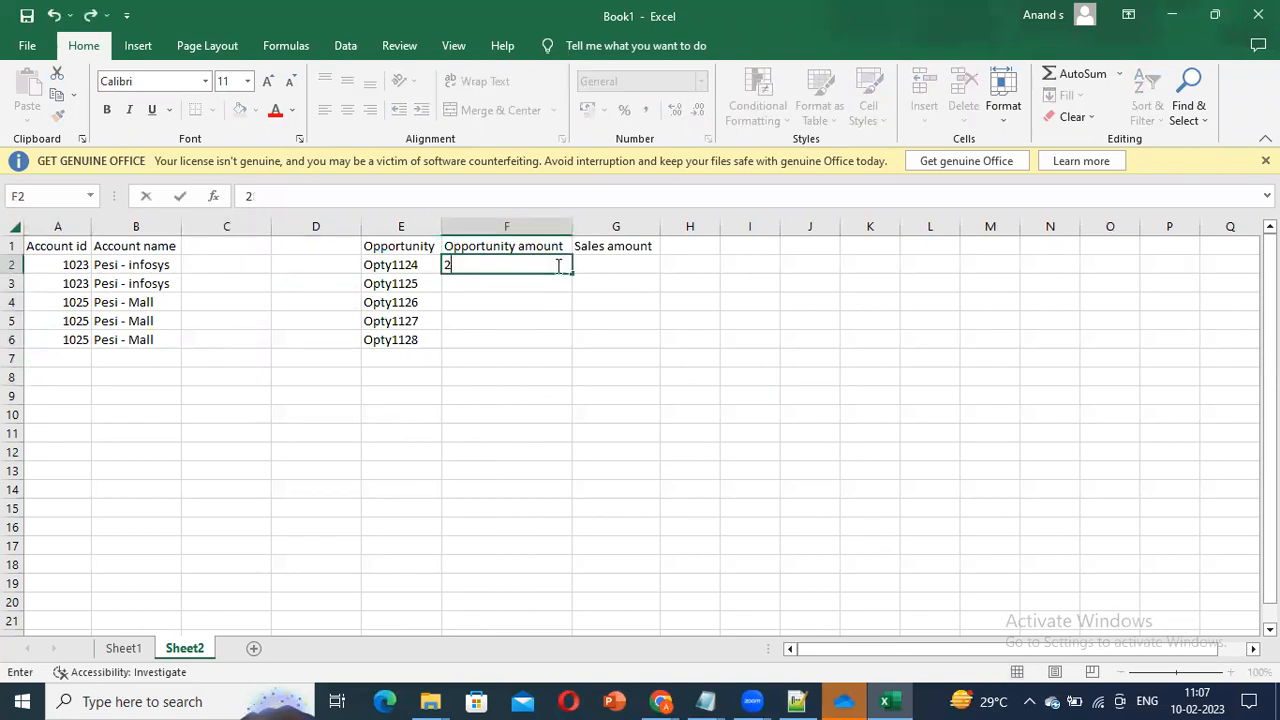
pyautogui.hotkey('ctrl', 'Return')
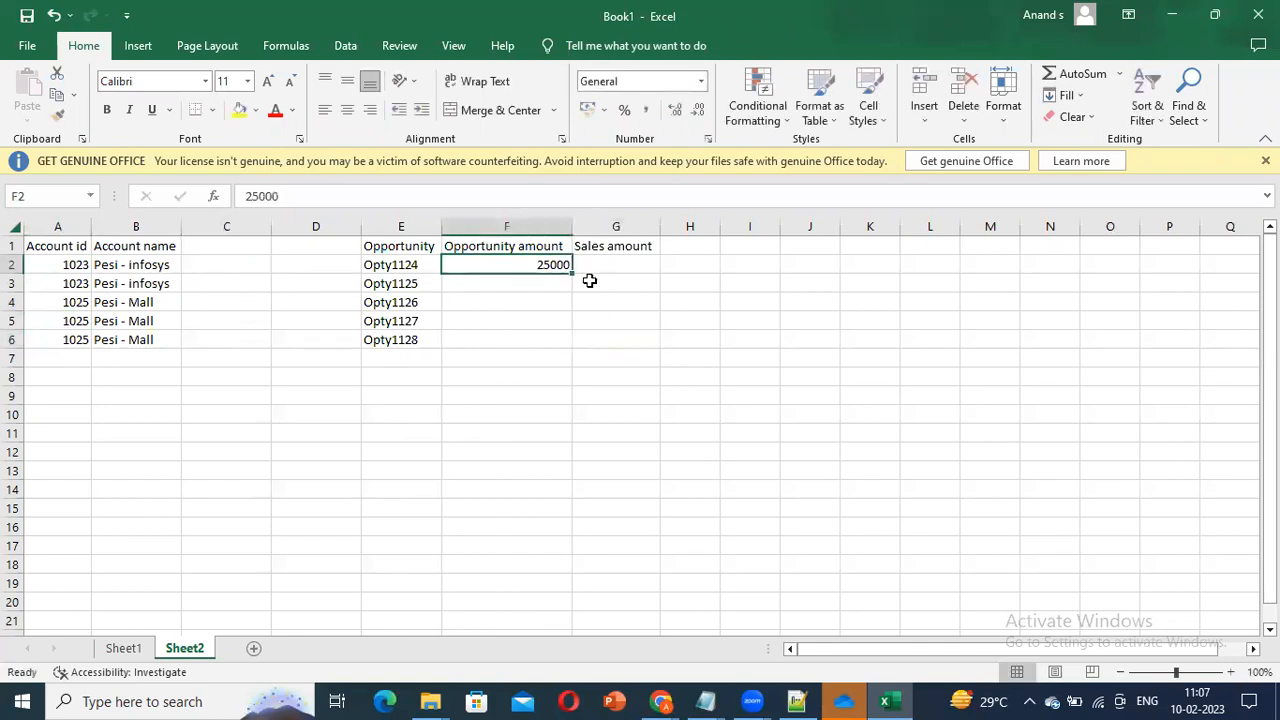
pyautogui.moveTo(573, 272); pyautogui.dragTo(566, 345)
# Step: Change the opportunity amounts to 35000 in F3 and 45000 in F4
pyautogui.doubleClick(548, 283)
pyautogui.press('BackSpace')
pyautogui.write('35000')
pyautogui.press('Return')
pyautogui.doubleClick(550, 303)
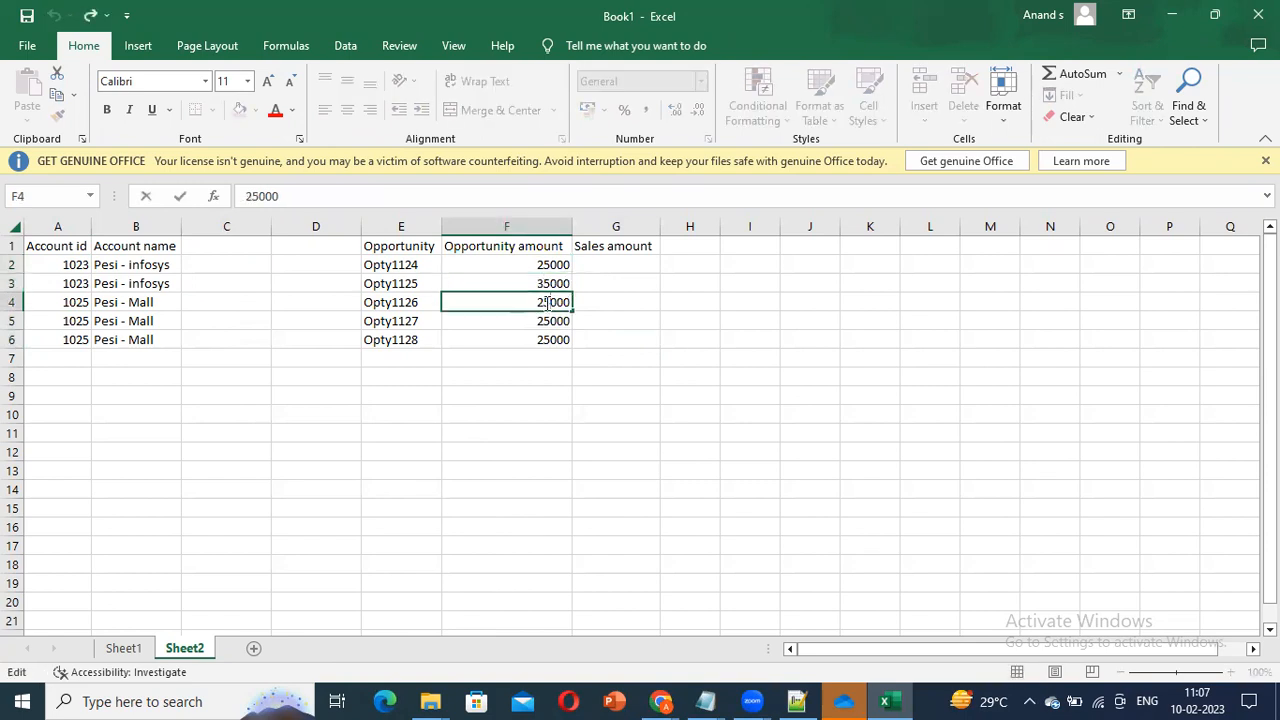
pyautogui.write('4')
pyautogui.press('Return')
# Step: Change the opportunity amounts to 55000 in F5 and 65000 in F6
pyautogui.doubleClick(543, 321)
pyautogui.press('BackSpace')
pyautogui.write('5')
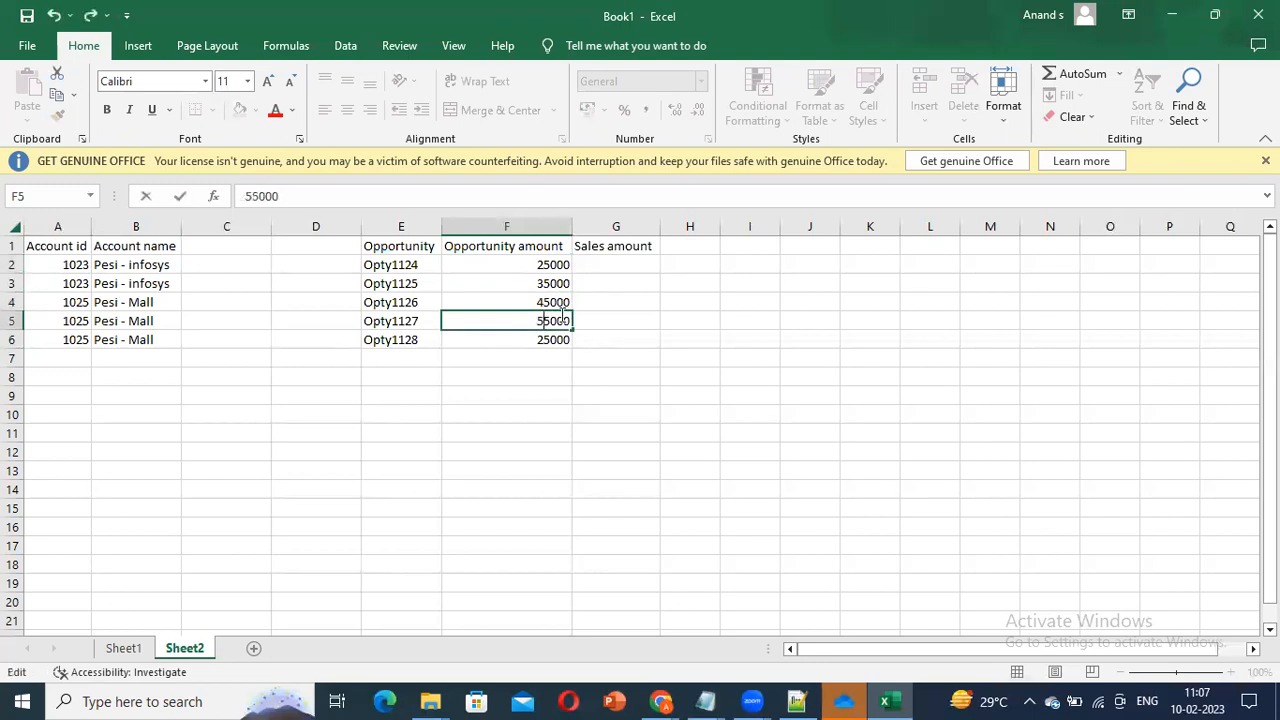
pyautogui.press('Return')
pyautogui.doubleClick(548, 340)
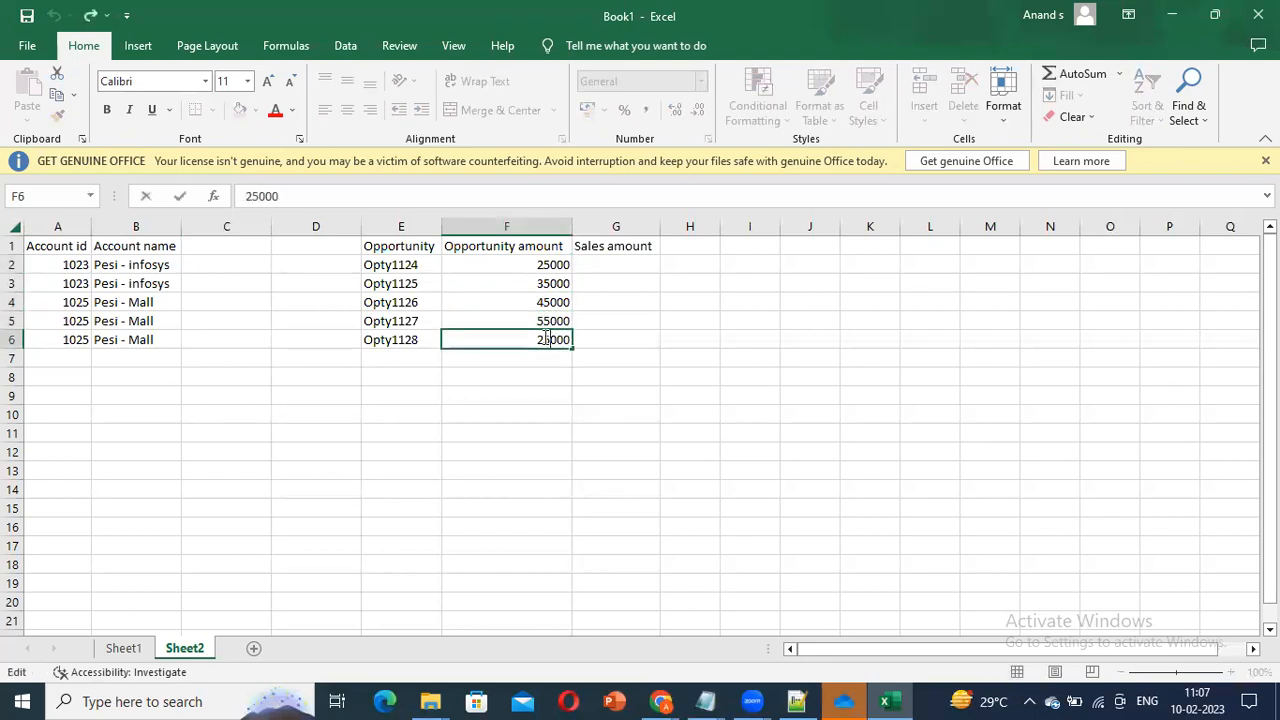
pyautogui.write('6')
pyautogui.press('Return')
# Step: Clear the "Pesi - Mall" account ids and names from row 4 down in columns A and B
pyautogui.click(611, 265)
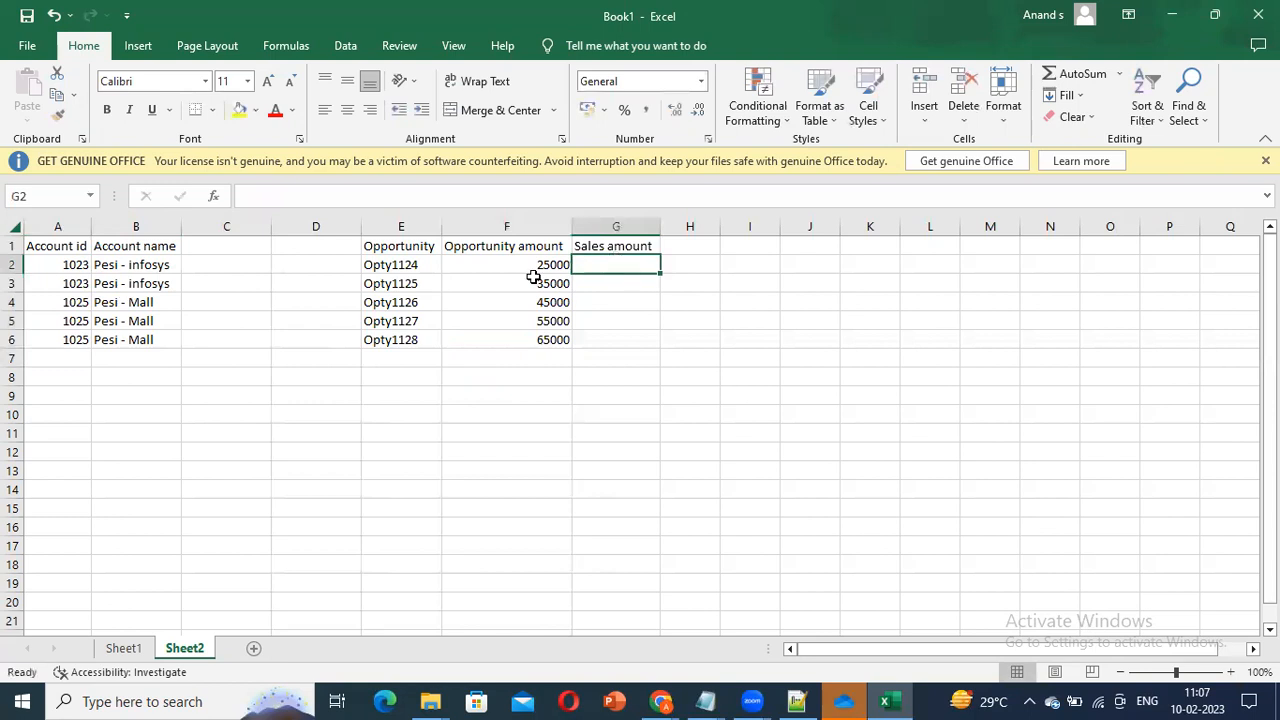
pyautogui.moveTo(68, 305); pyautogui.dragTo(136, 339)
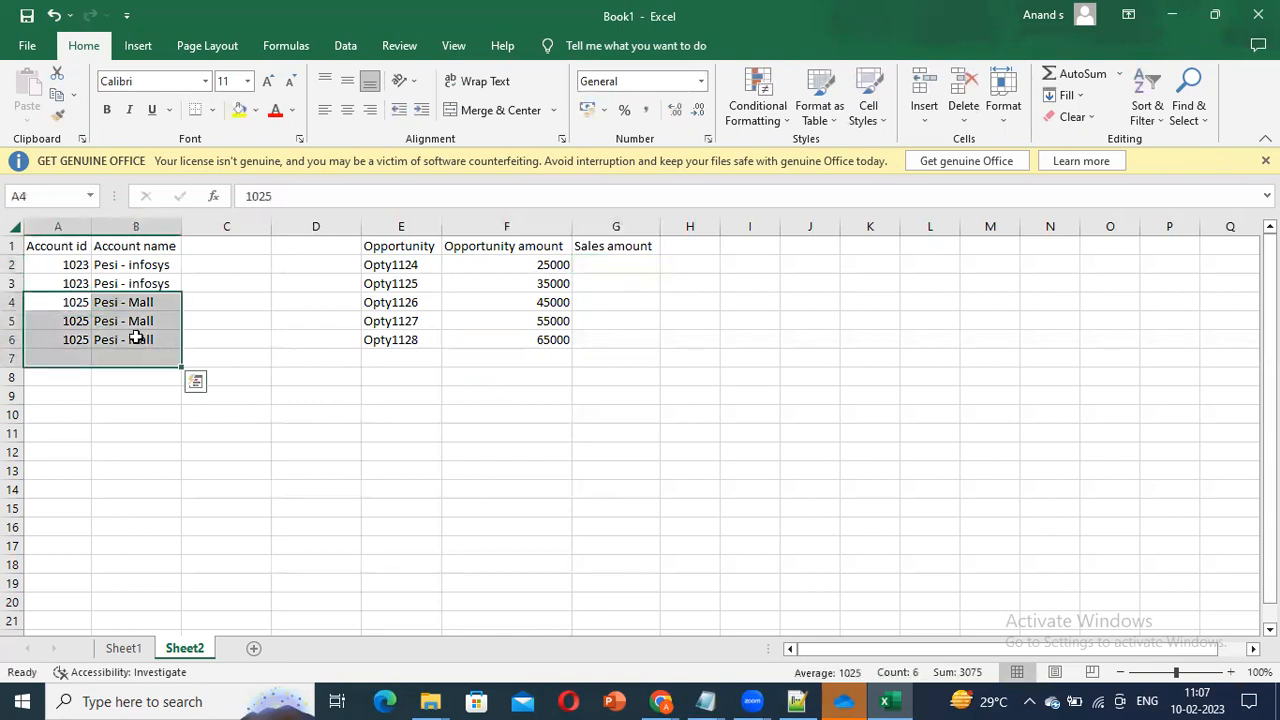
pyautogui.press('Delete')
pyautogui.click(473, 357)
# Step: Copy the opportunity amounts in F2:F6 into the Sales amount column, starting at G2
pyautogui.click(617, 267)
pyautogui.click(562, 265)
pyautogui.moveTo(523, 274); pyautogui.dragTo(535, 340)
pyautogui.hotkey('ctrl', 'c')
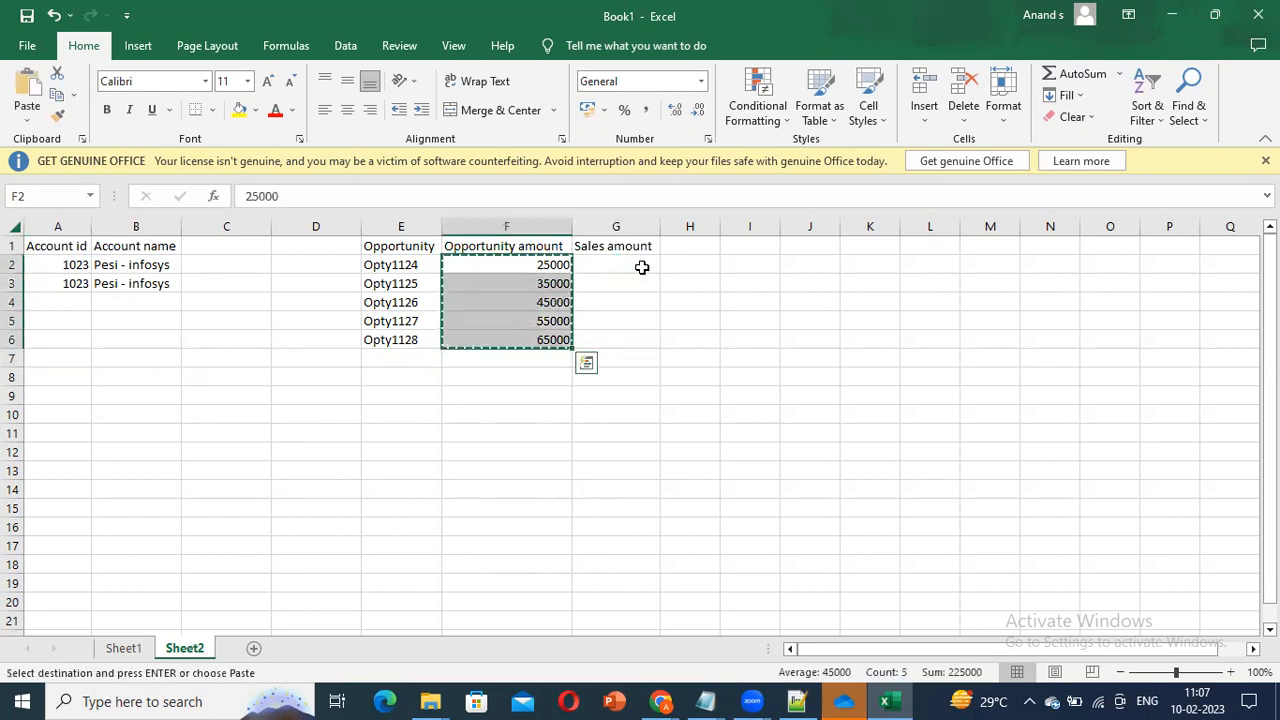
pyautogui.click(642, 267)
pyautogui.hotkey('ctrl', 'v')
pyautogui.press('Escape')
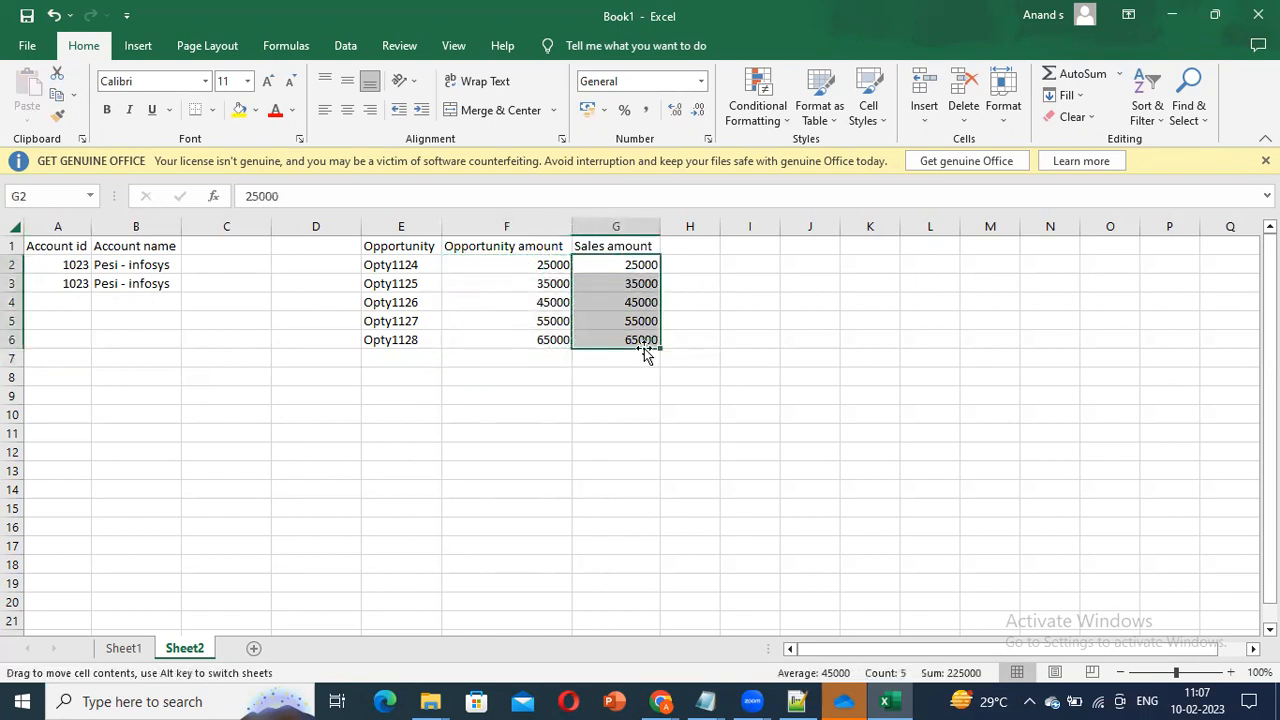
pyautogui.click(510, 306)
pyautogui.click(720, 318)
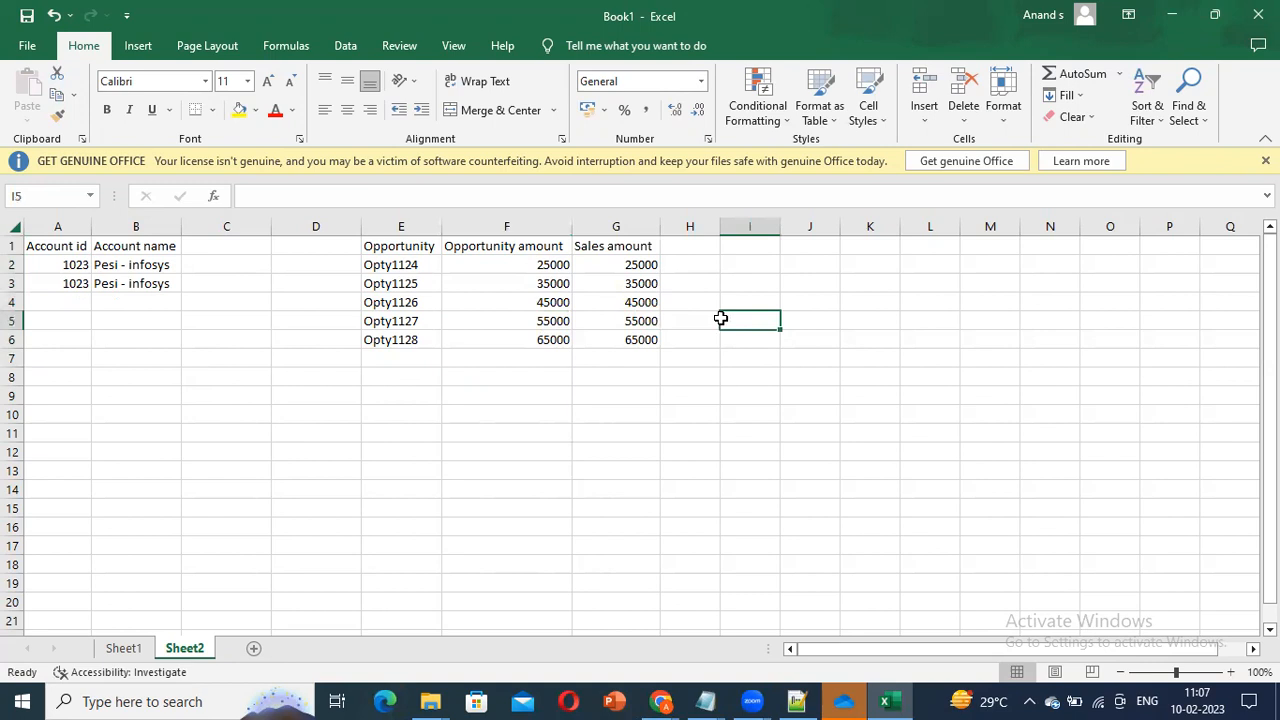
# Step: Examine the account columns against the separate opportunity columns to see which field could link them
pyautogui.click(58, 262)
pyautogui.click(452, 318)
pyautogui.click(316, 245)
pyautogui.click(110, 262)
pyautogui.click(515, 320)
pyautogui.click(389, 262)
pyautogui.click(420, 297)
pyautogui.moveTo(411, 250); pyautogui.dragTo(406, 371)
pyautogui.click(554, 340)
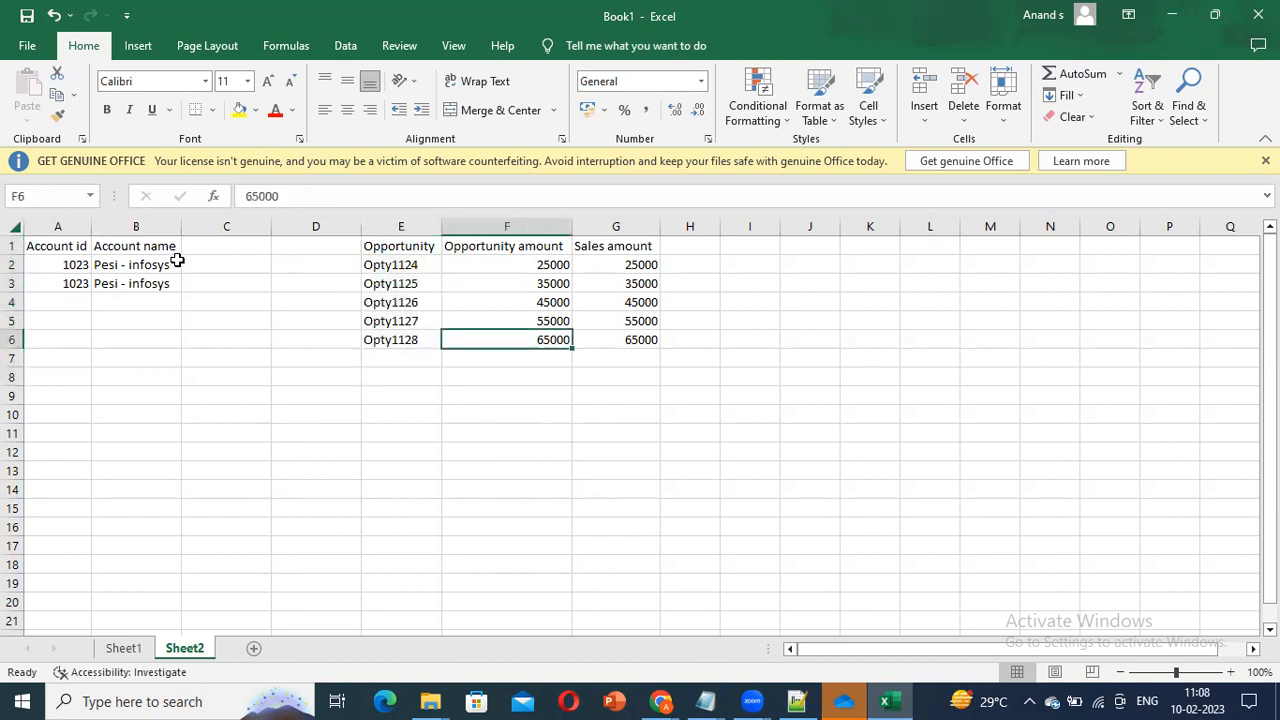
# Step: Copy the Account id header and its two ids from A1:A3 into column D, starting at D1
pyautogui.doubleClick(218, 246)
pyautogui.moveTo(87, 254); pyautogui.dragTo(66, 285)
pyautogui.hotkey('ctrl', 'c')
pyautogui.click(329, 248)
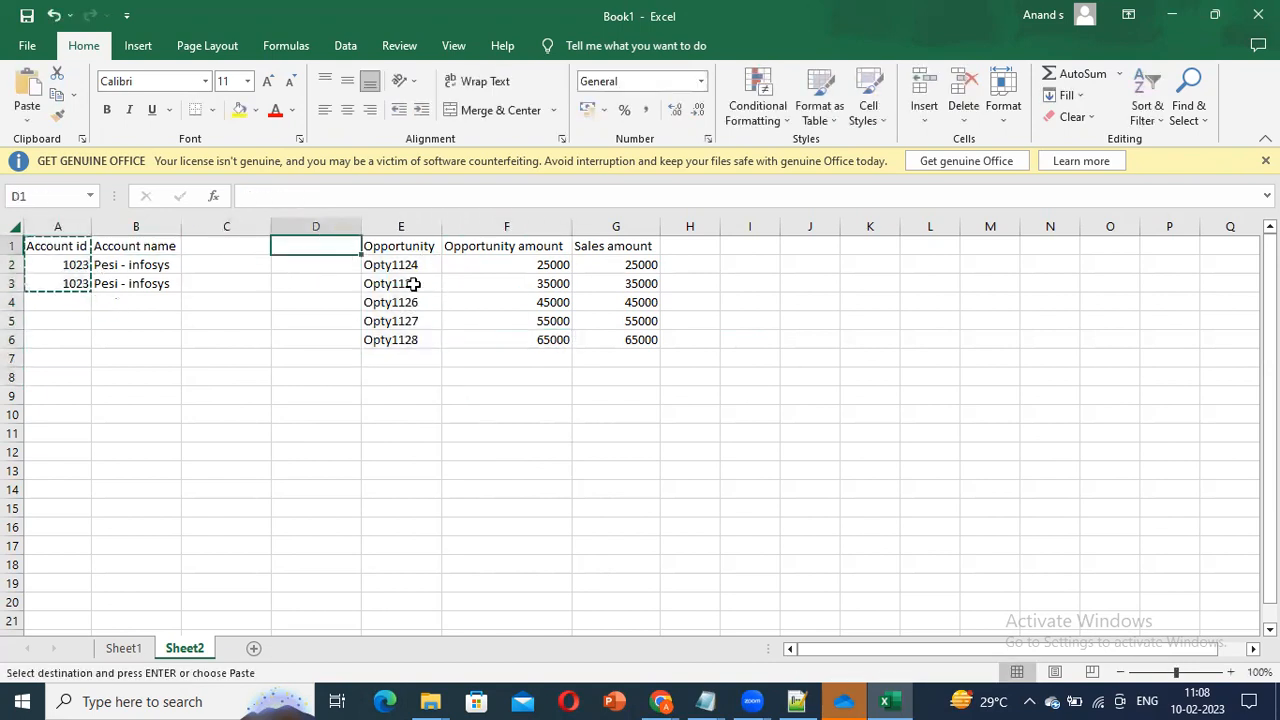
pyautogui.hotkey('ctrl', 'v')
pyautogui.click(304, 318)
pyautogui.click(347, 270)
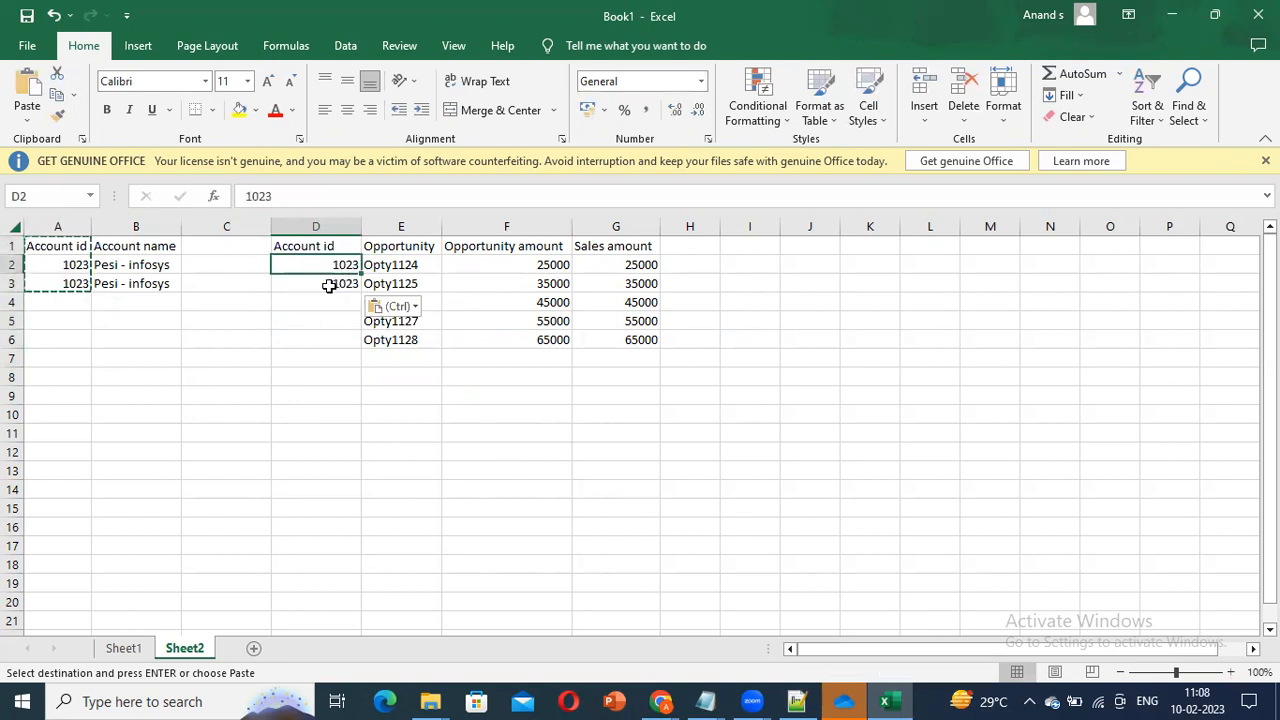
pyautogui.press('Escape')
# Step: Change the account id in A3 to 1024
pyautogui.click(108, 300)
pyautogui.click(55, 300)
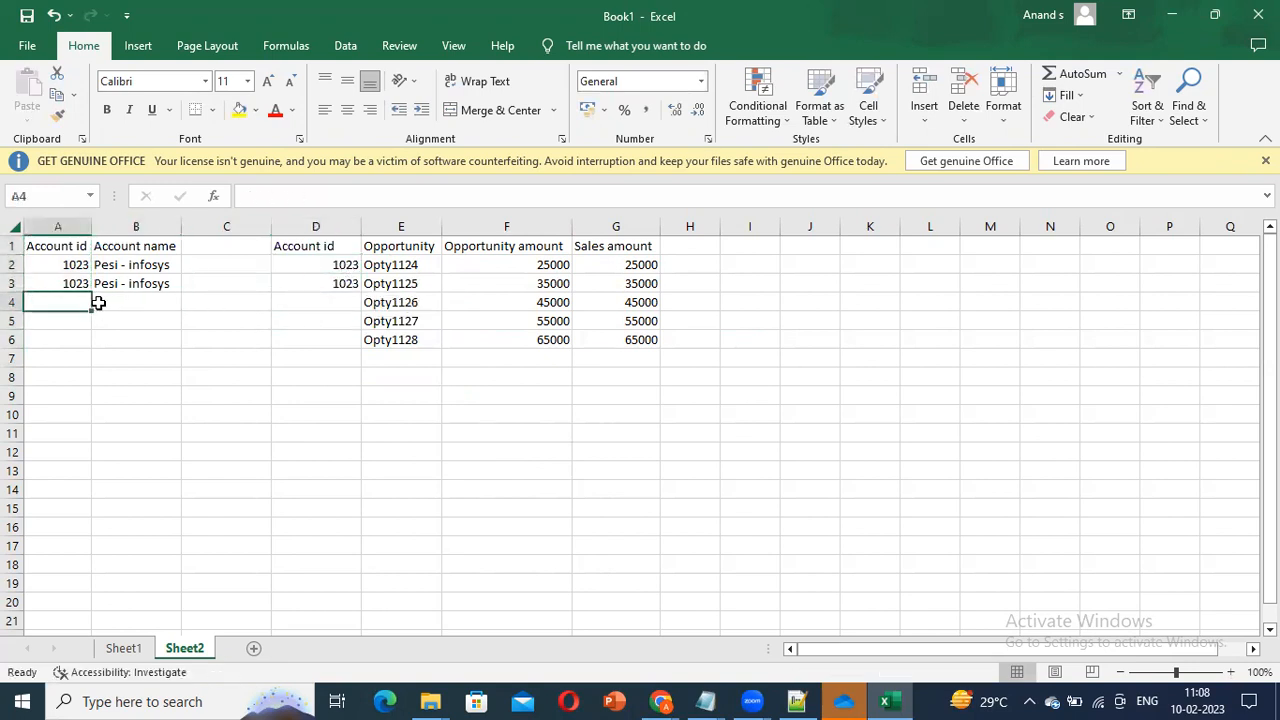
pyautogui.press('Up')
pyautogui.press('Right')
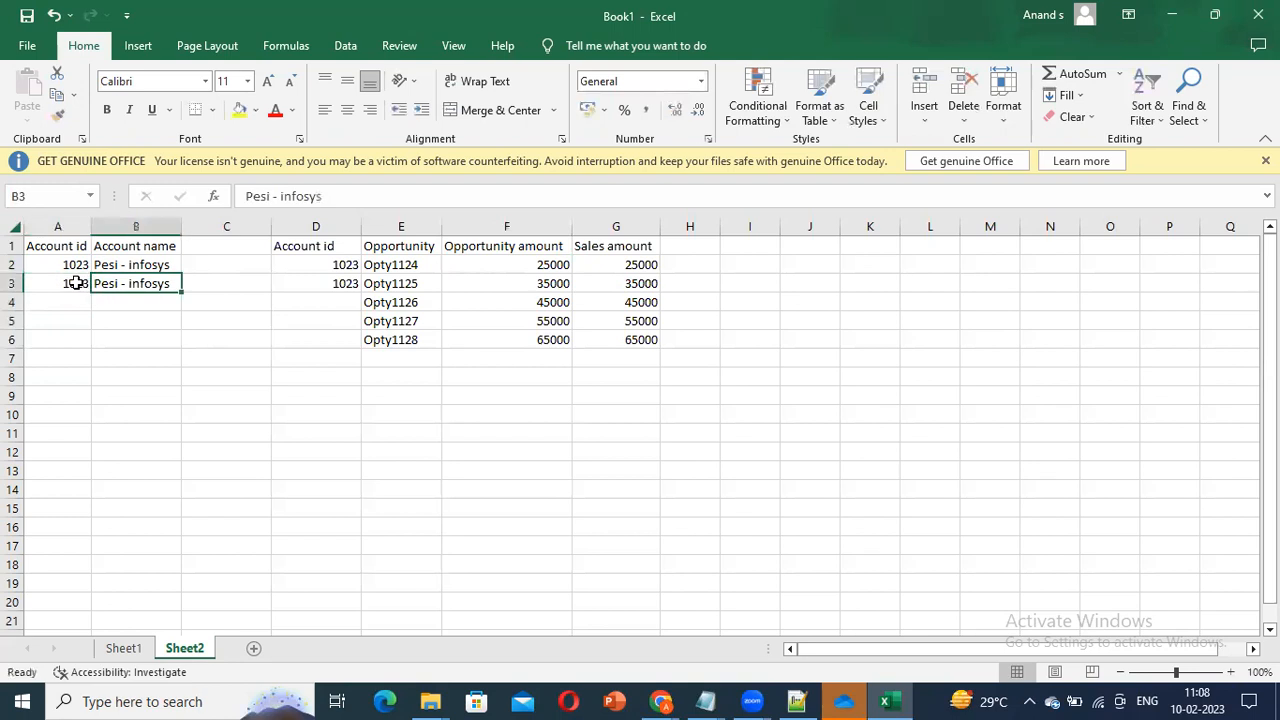
pyautogui.doubleClick(76, 283)
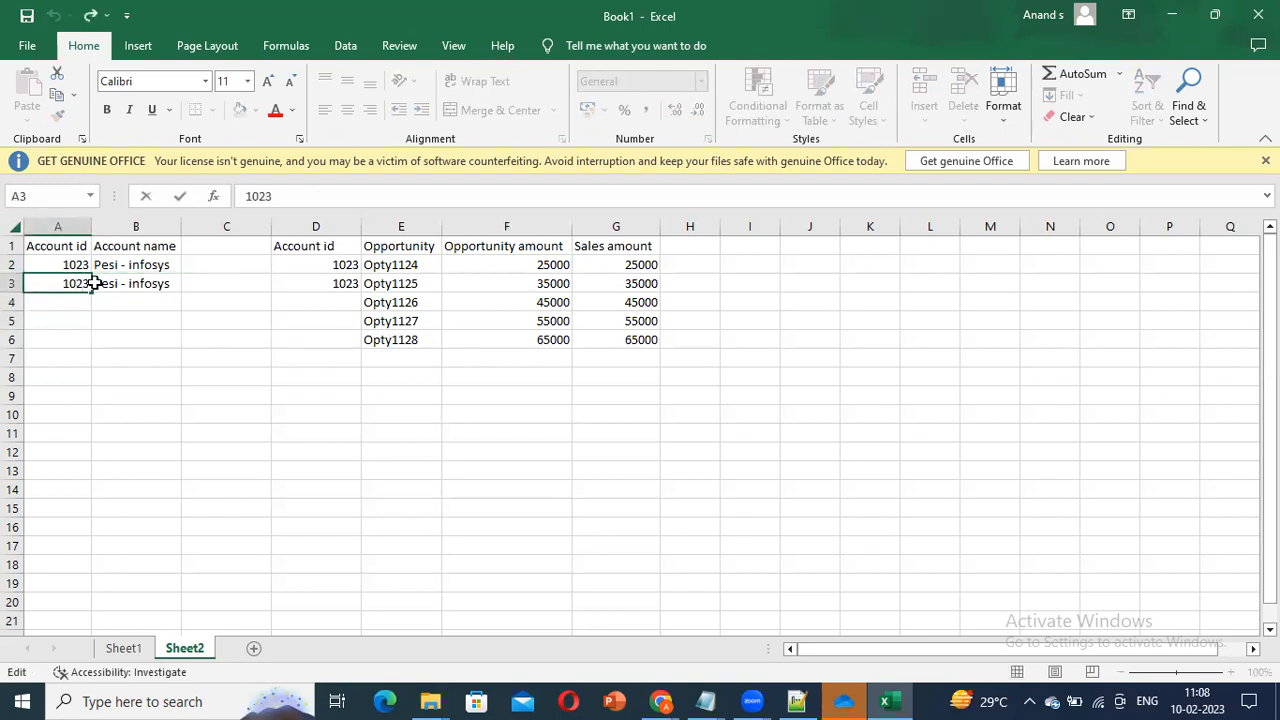
pyautogui.write('4')
pyautogui.press('Tab')
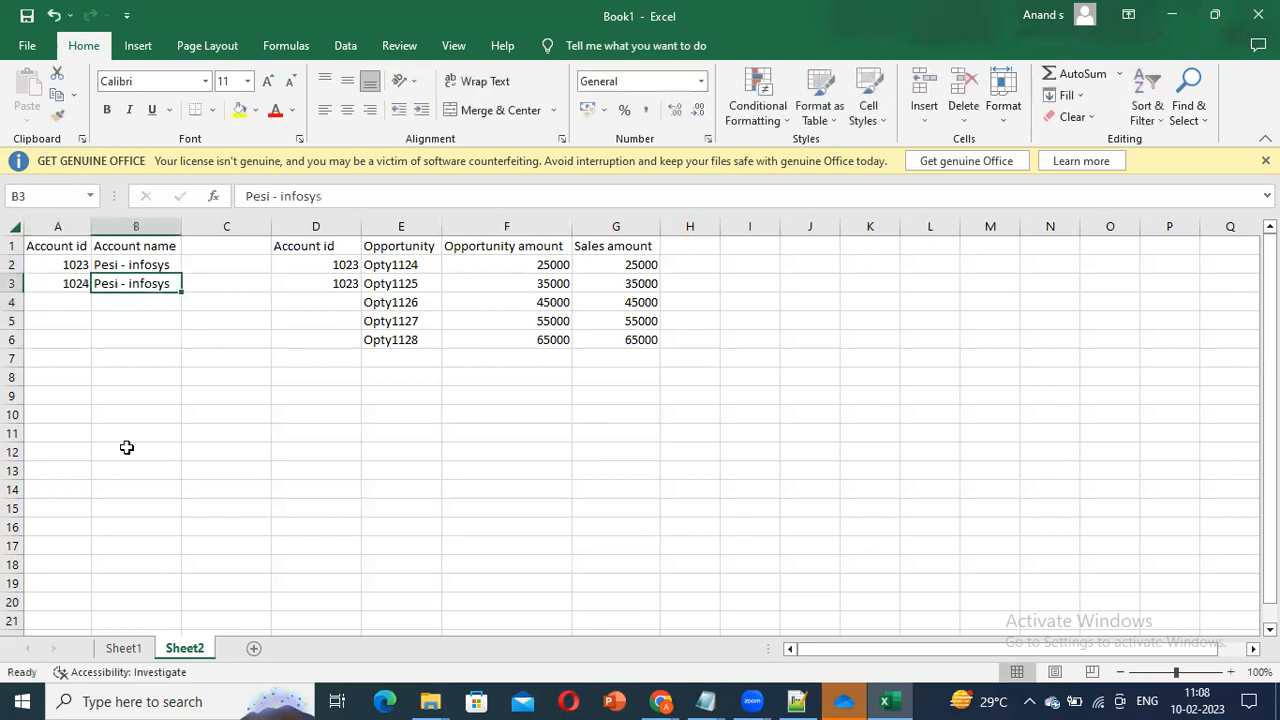
# Step: Copy the account name "Pesi - Mall" from Sheet1 into B3 of Sheet2
pyautogui.click(123, 648)
pyautogui.hotkey('ctrl', 'c')
pyautogui.click(184, 648)
pyautogui.hotkey('ctrl', 'v')
pyautogui.click(189, 338)
# Step: Enter account id 1024 in D4 and fill it down to D6 for the remaining opportunities
pyautogui.doubleClick(348, 284)
pyautogui.click(350, 336)
pyautogui.click(347, 286)
pyautogui.moveTo(343, 311); pyautogui.dragTo(340, 303)
pyautogui.write('1024')
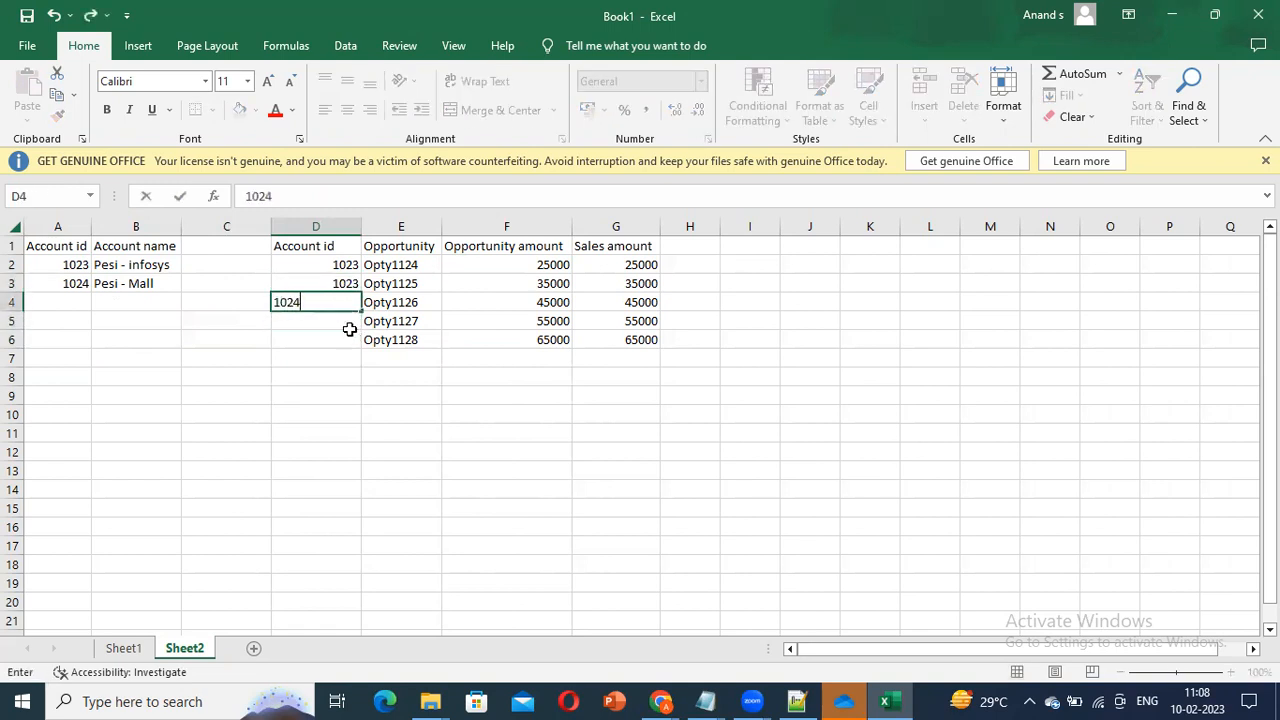
pyautogui.hotkey('ctrl', 'Return')
pyautogui.moveTo(362, 309); pyautogui.dragTo(365, 348)
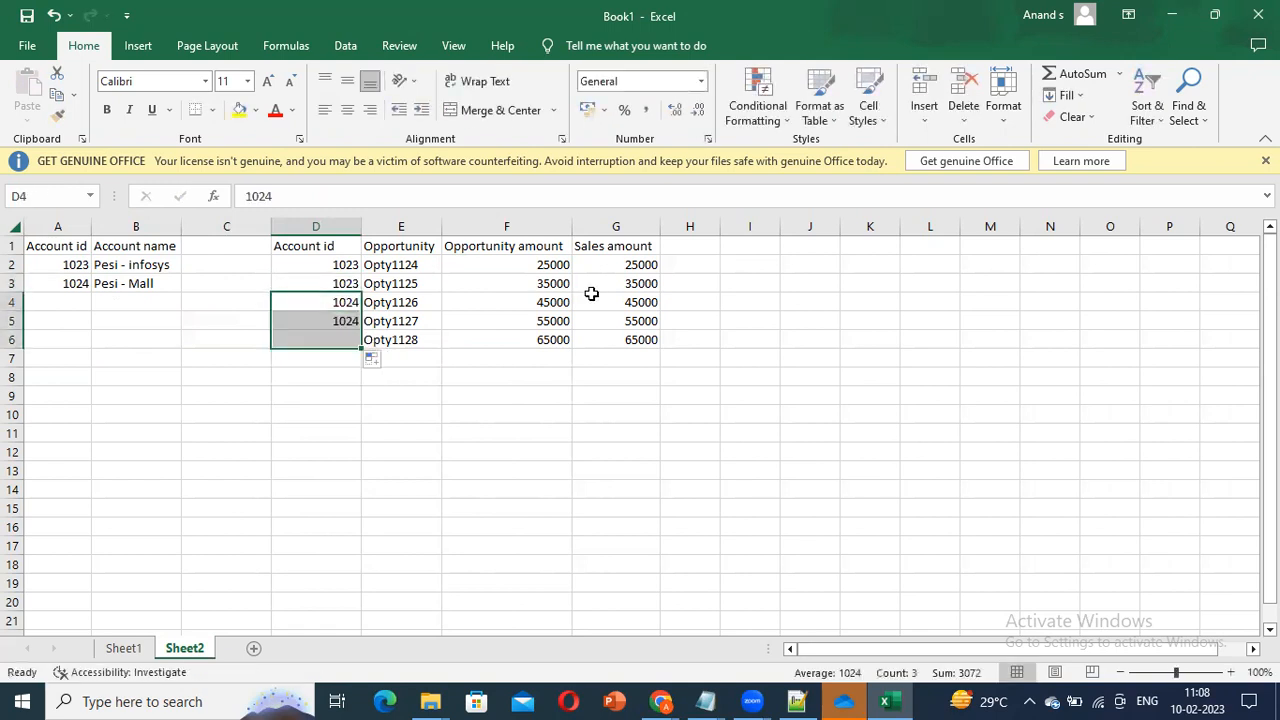
# Step: Review the opportunity rows and the account ids assigned to them in column D
pyautogui.click(409, 322)
pyautogui.press('Up')
pyautogui.press('Up')
pyautogui.press('Up')
pyautogui.hotkey('ctrl', 'shift', 'Down')
pyautogui.click(785, 381)
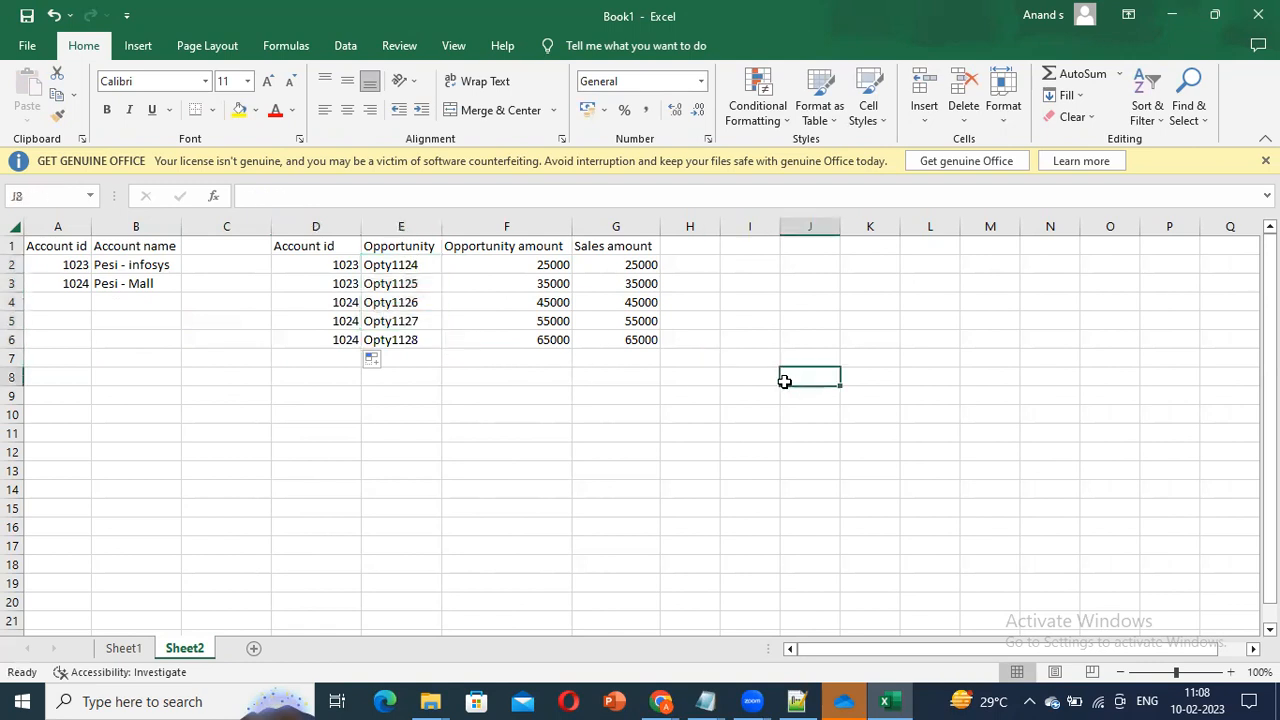
pyautogui.moveTo(322, 268); pyautogui.dragTo(332, 363)
pyautogui.click(870, 227)
pyautogui.click(320, 281)
pyautogui.click(377, 252)
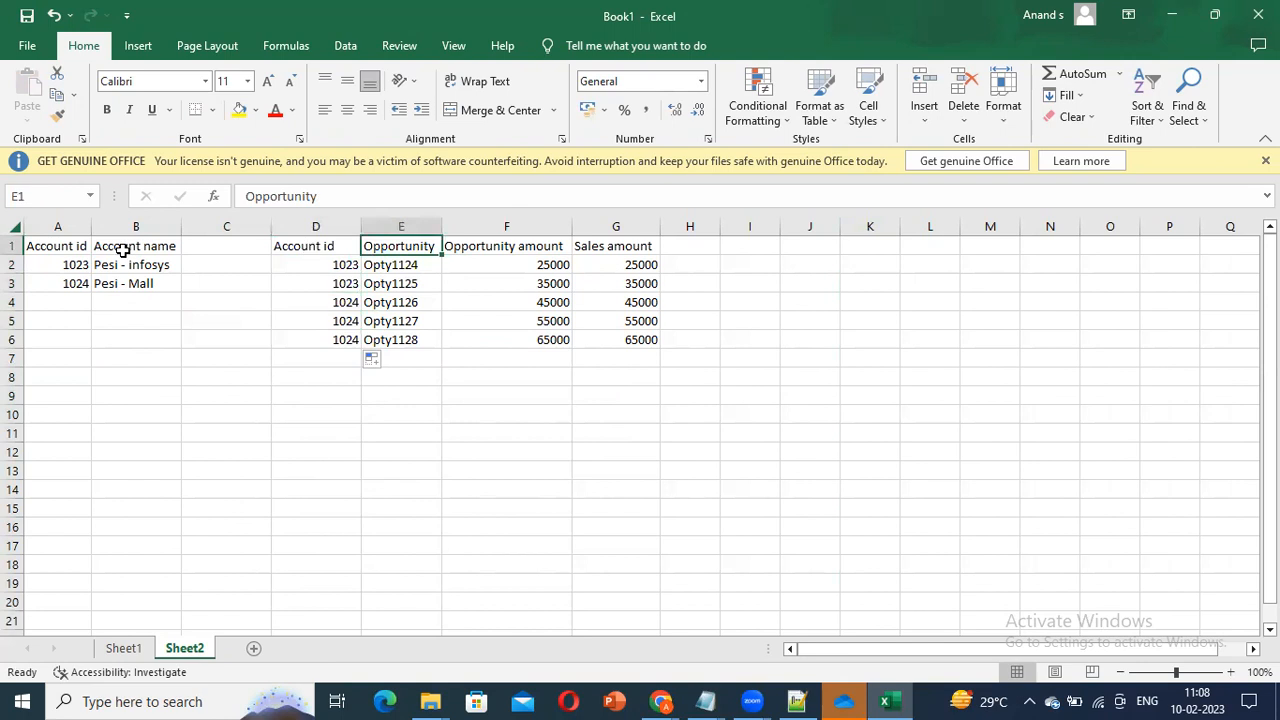
pyautogui.click(308, 265)
pyautogui.click(663, 299)
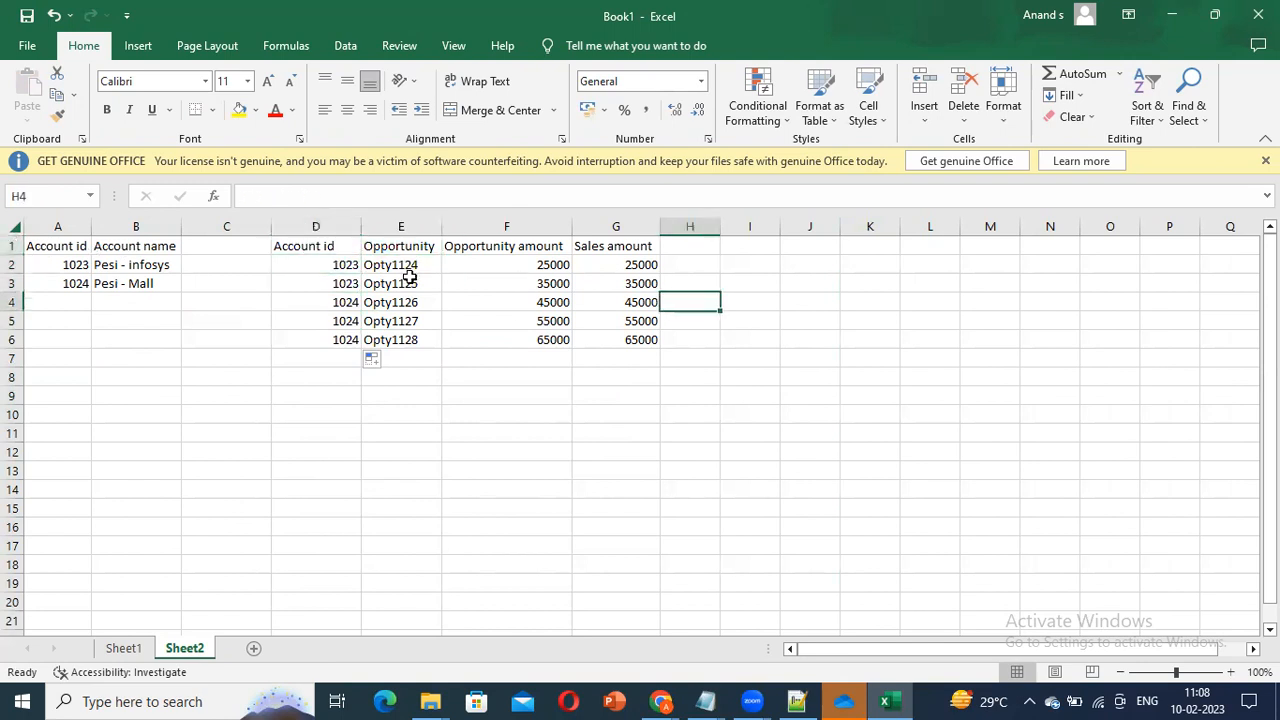
# Step: Insert a row above the headers and enter the table title "Account" in A1
pyautogui.rightClick(14, 245)
pyautogui.click(56, 408)
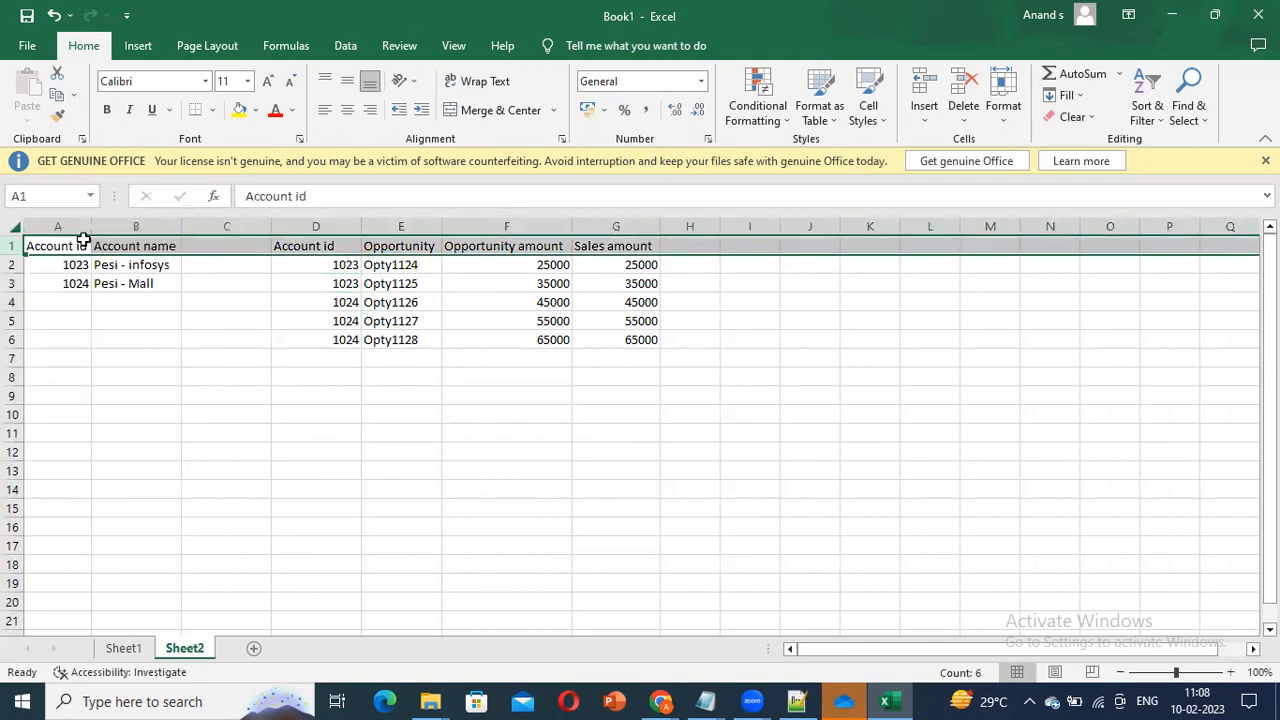
pyautogui.click(69, 243)
pyautogui.write('Account')
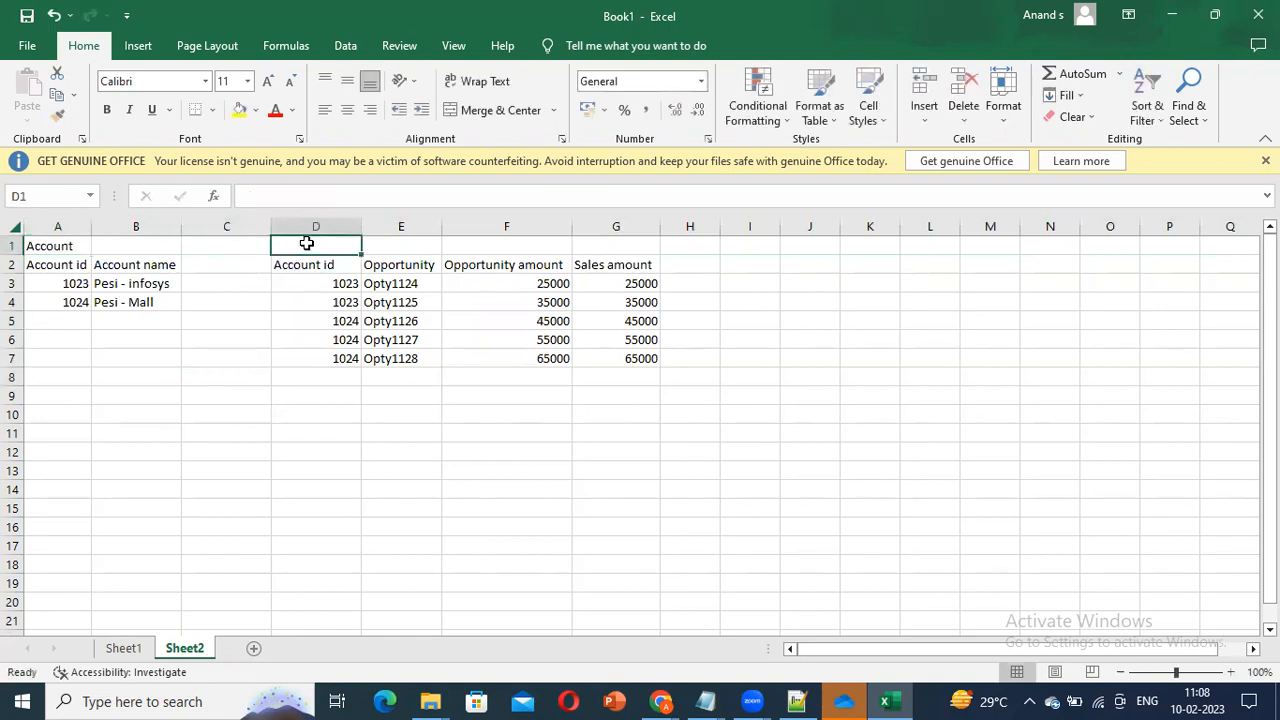
# Step: Enter the title "Opportunity" in D1 above the second table
pyautogui.doubleClick(307, 243)
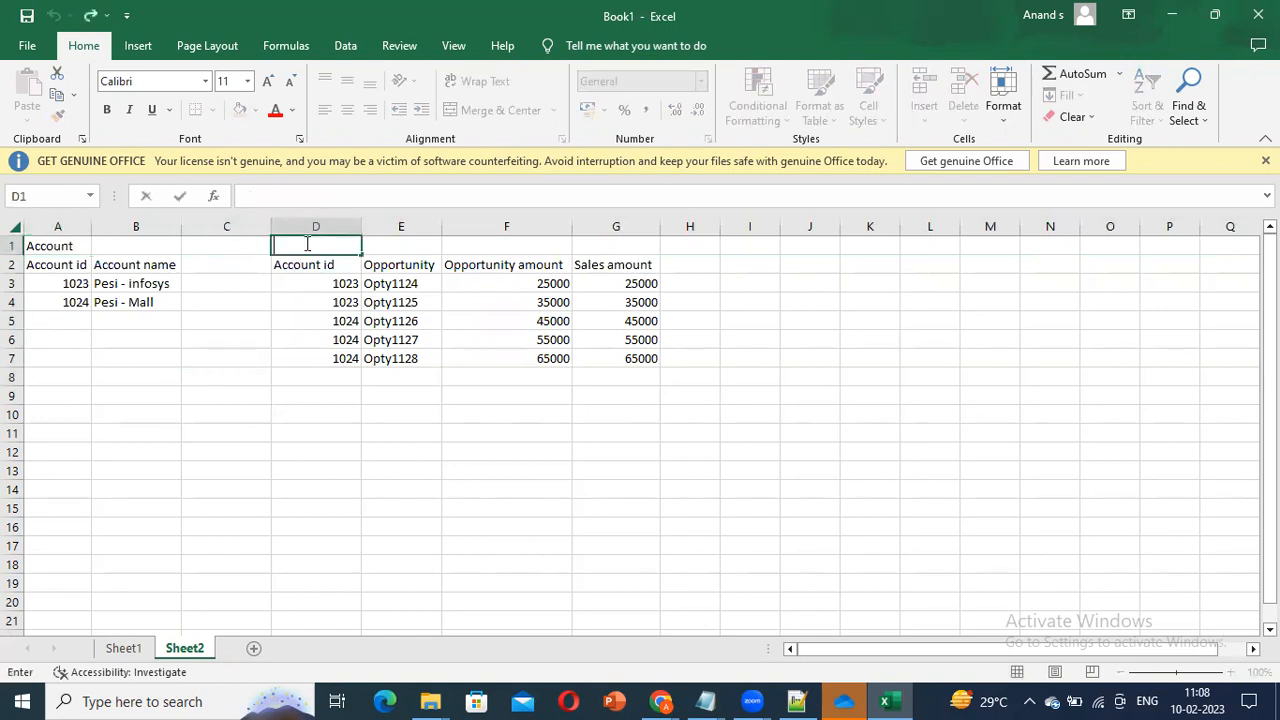
pyautogui.write('Opportunity')
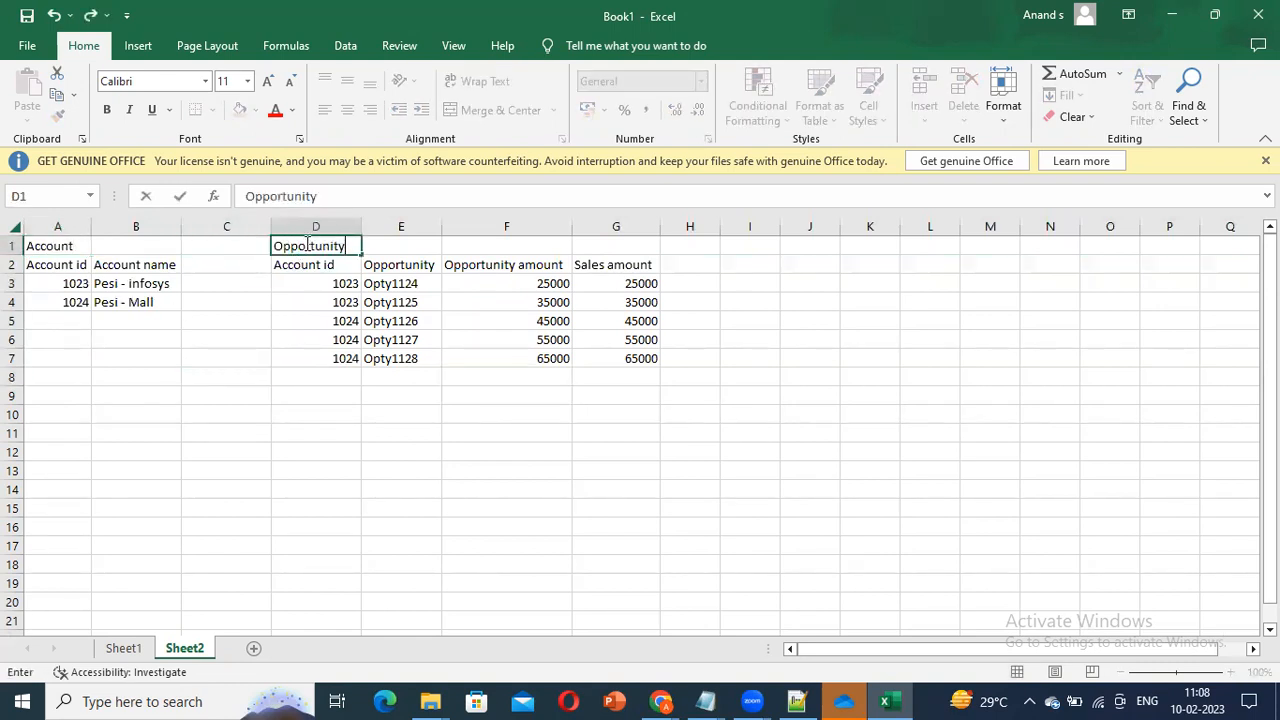
pyautogui.click(426, 427)
pyautogui.moveTo(343, 283); pyautogui.dragTo(345, 358)
pyautogui.click(551, 316)
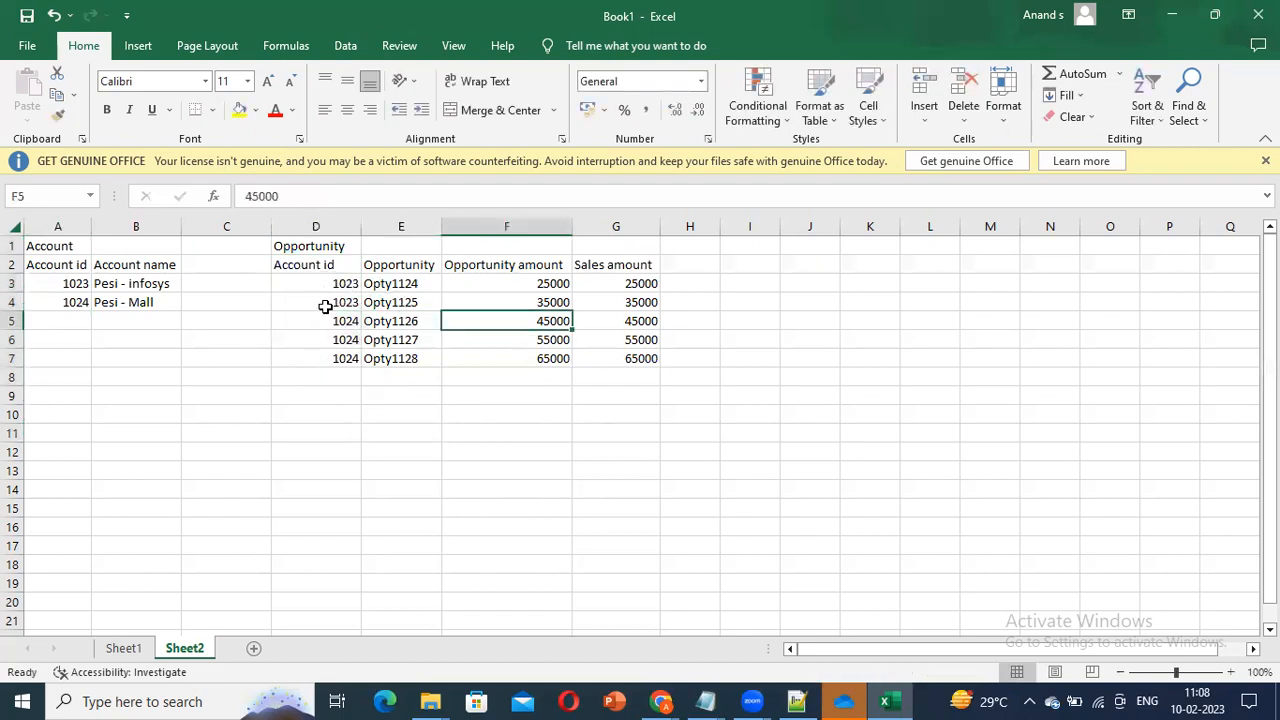
pyautogui.click(325, 305)
pyautogui.click(335, 246)
# Step: Label the Opportunity table "child" in E1 and the Account table "parent" in B1
pyautogui.click(432, 246)
pyautogui.write('c')
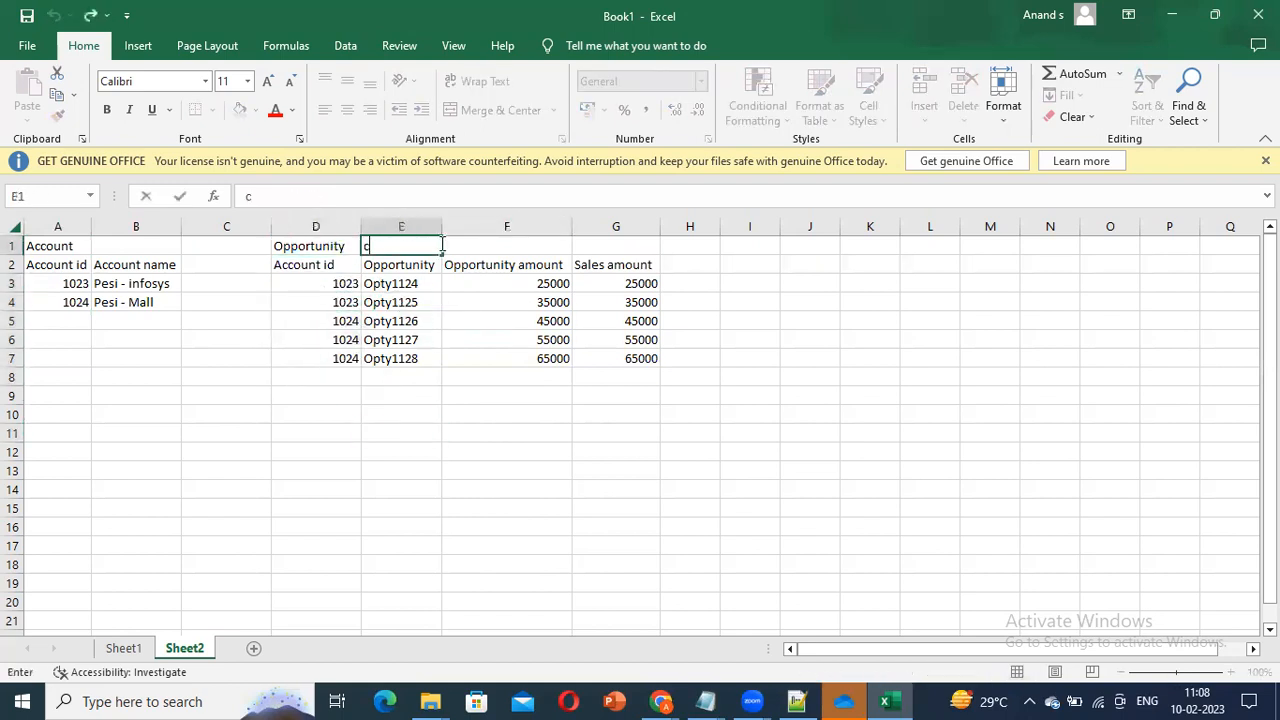
pyautogui.write('hild')
pyautogui.click(350, 283)
pyautogui.click(203, 246)
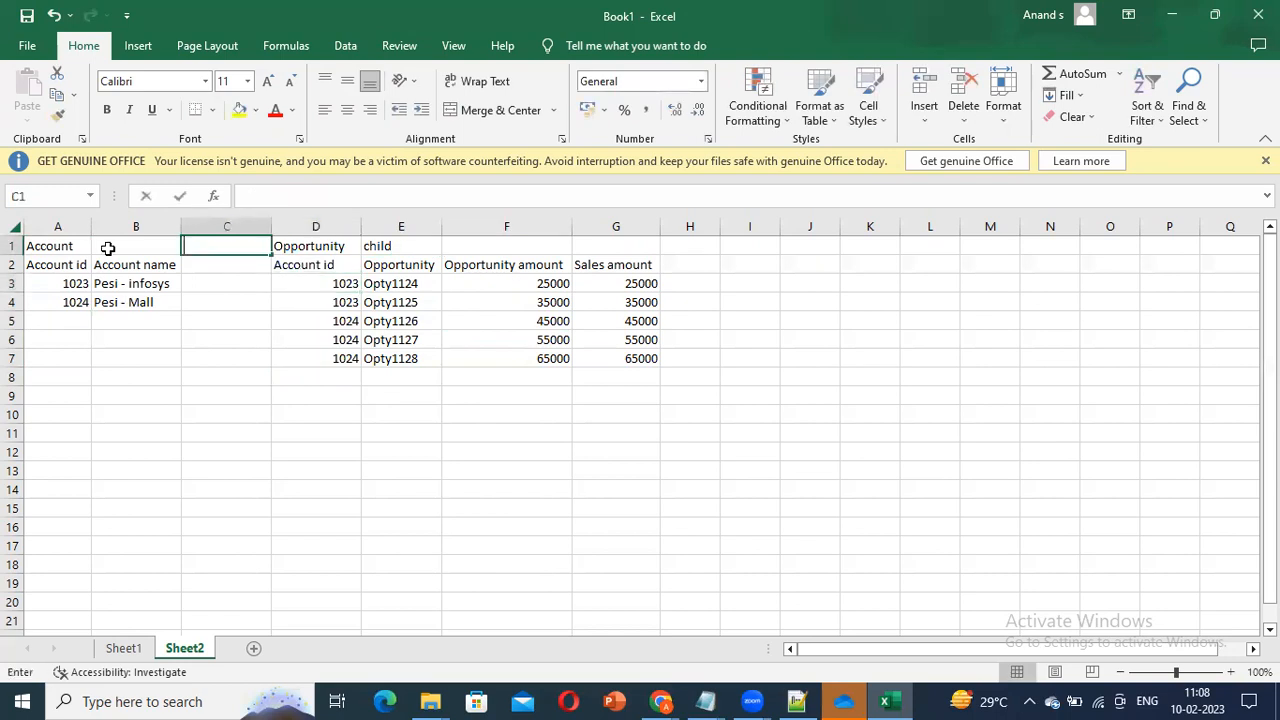
pyautogui.click(108, 247)
pyautogui.write('par')
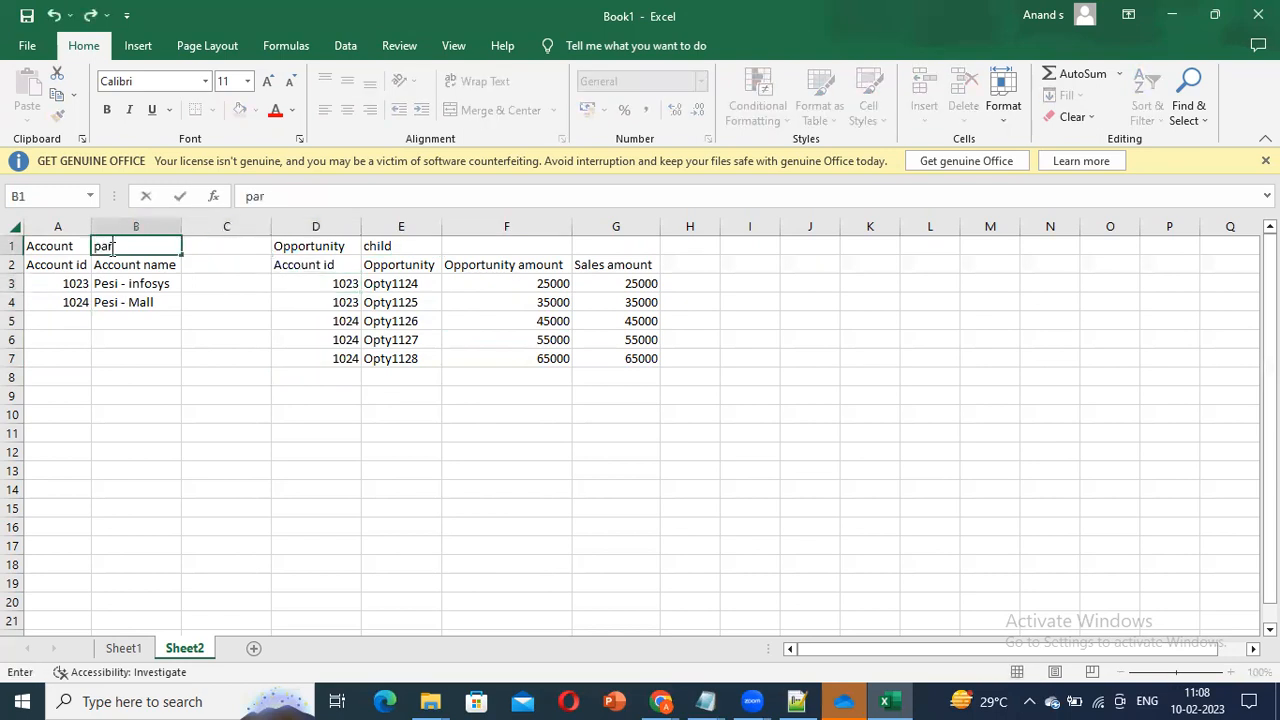
pyautogui.write('ent')
pyautogui.click(170, 368)
# Step: Examine how the parent account row for Pesi - infosys matches the child opportunity rows by account id
pyautogui.click(312, 289)
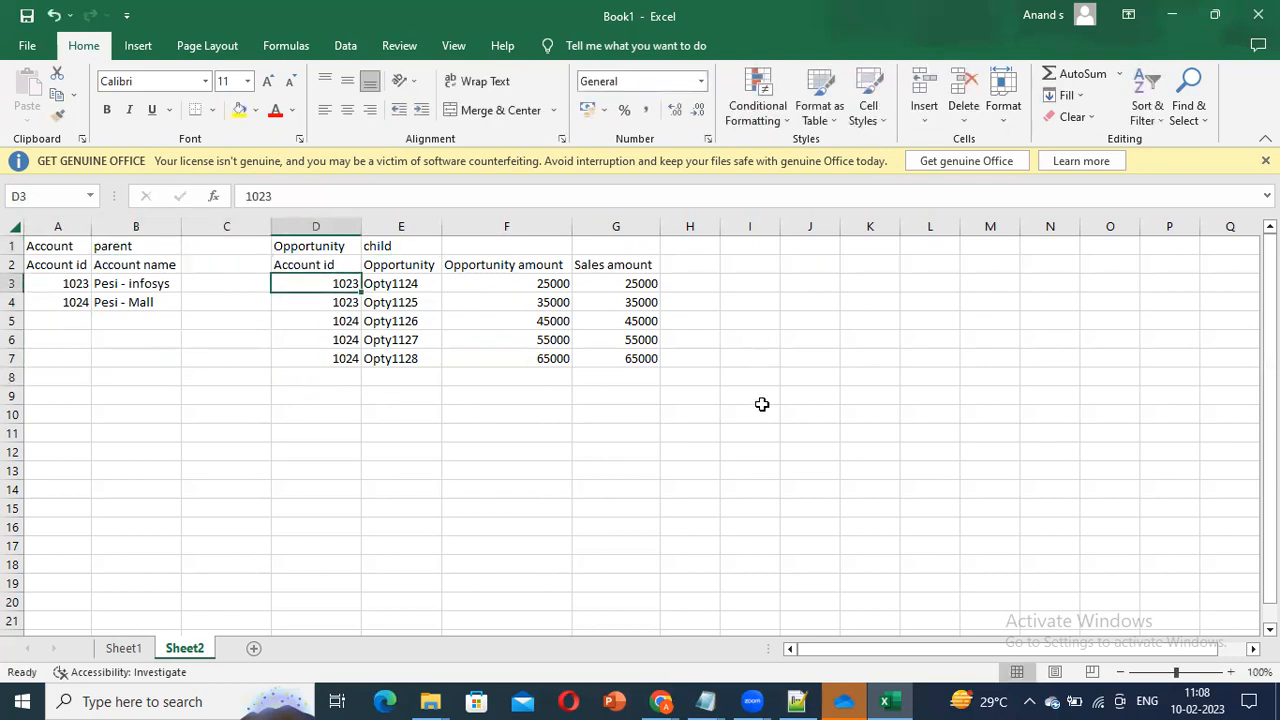
pyautogui.click(687, 389)
pyautogui.click(711, 303)
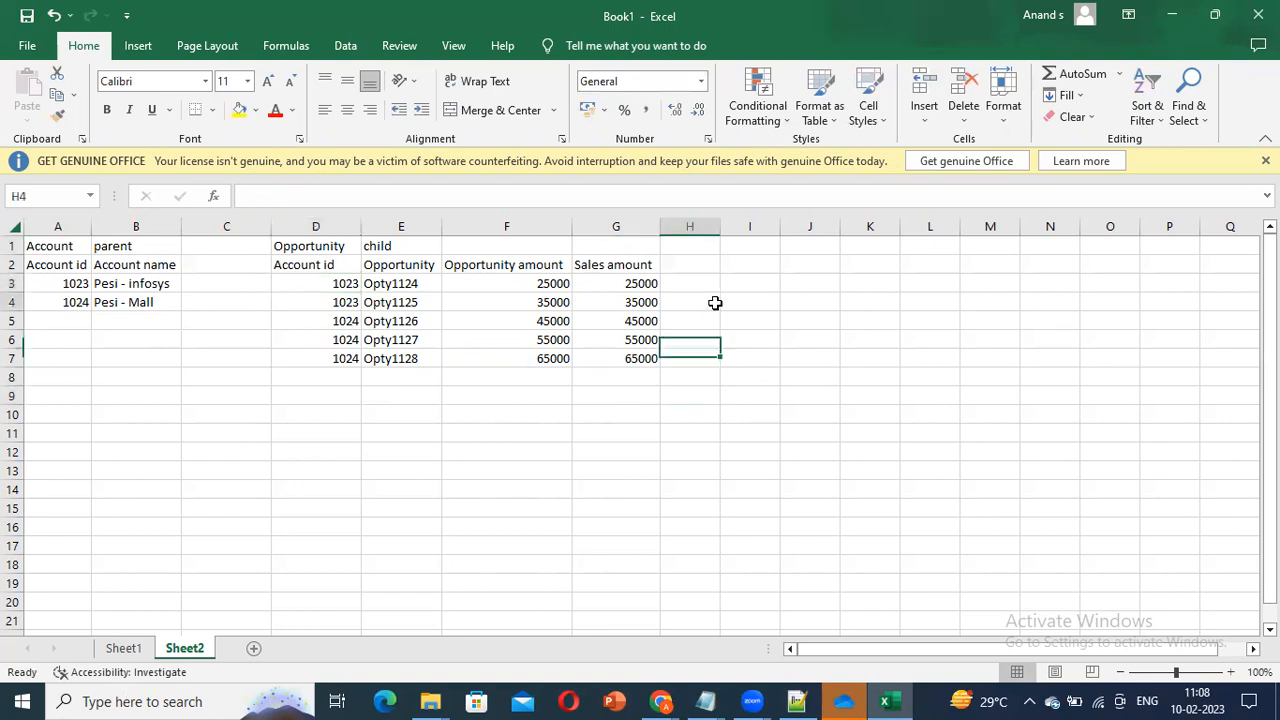
pyautogui.click(95, 284)
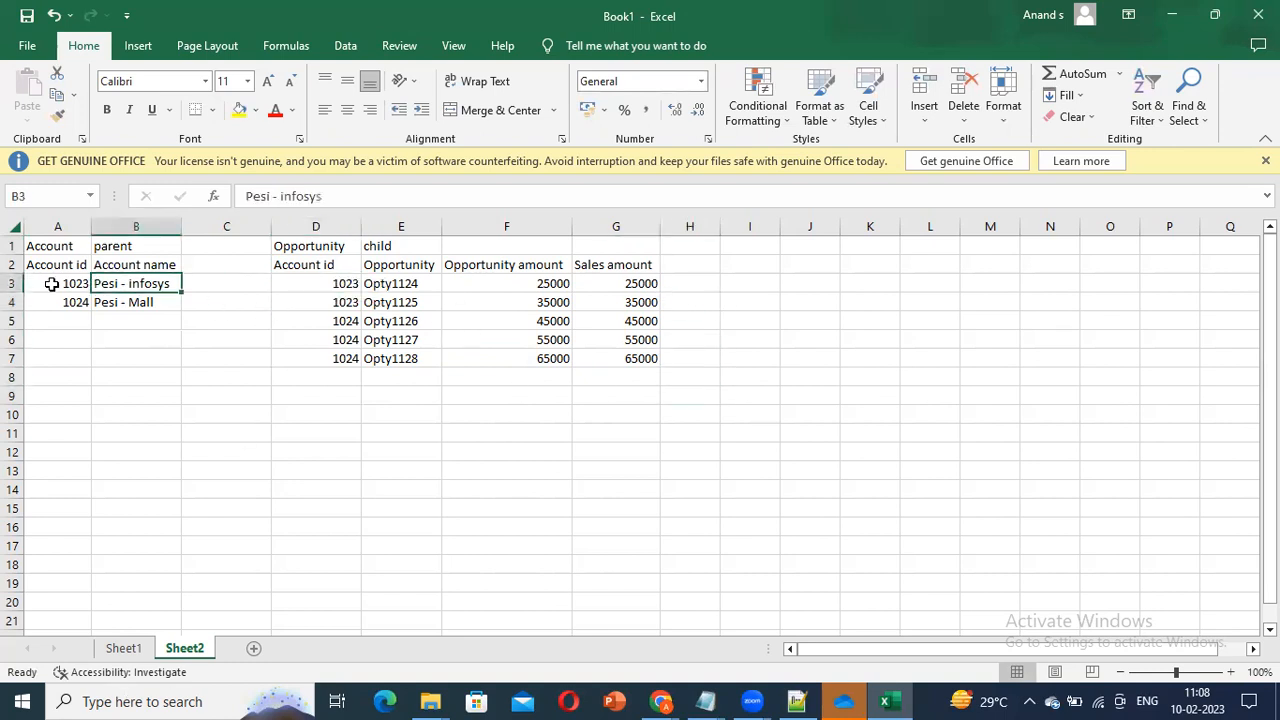
pyautogui.click(71, 287)
pyautogui.click(539, 298)
pyautogui.click(260, 300)
pyautogui.click(420, 288)
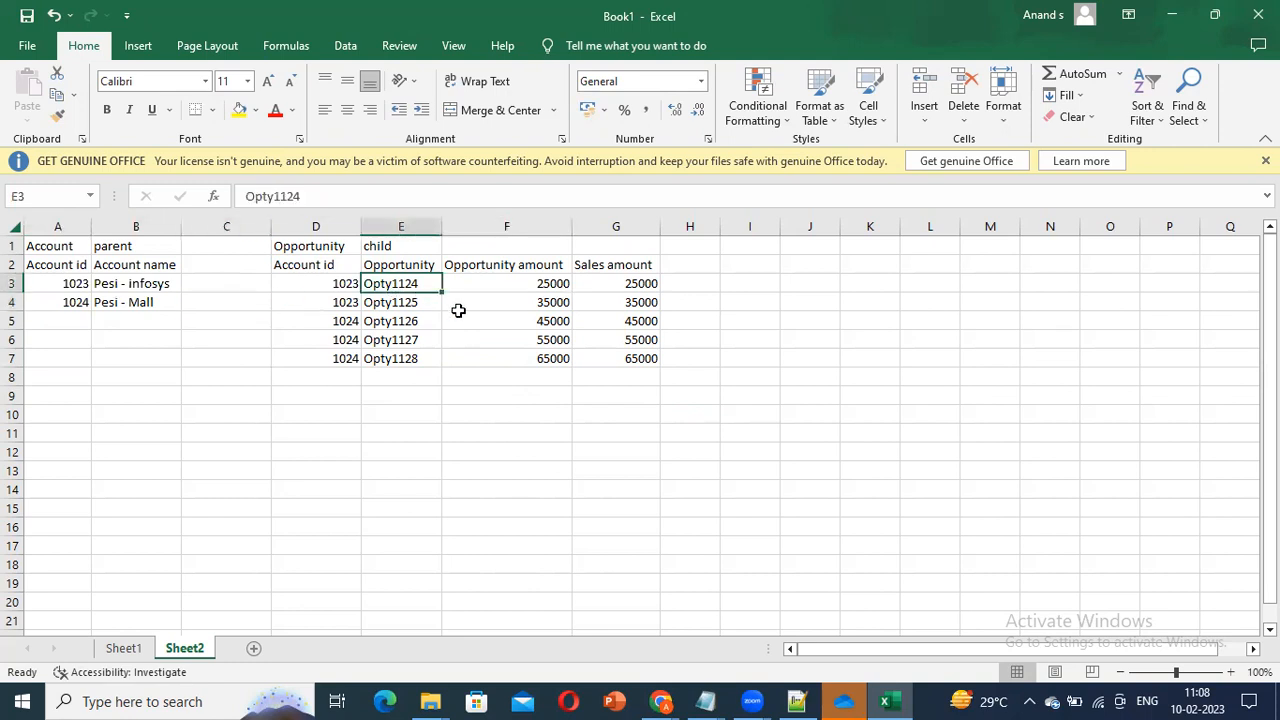
pyautogui.click(242, 292)
pyautogui.click(88, 287)
pyautogui.click(861, 297)
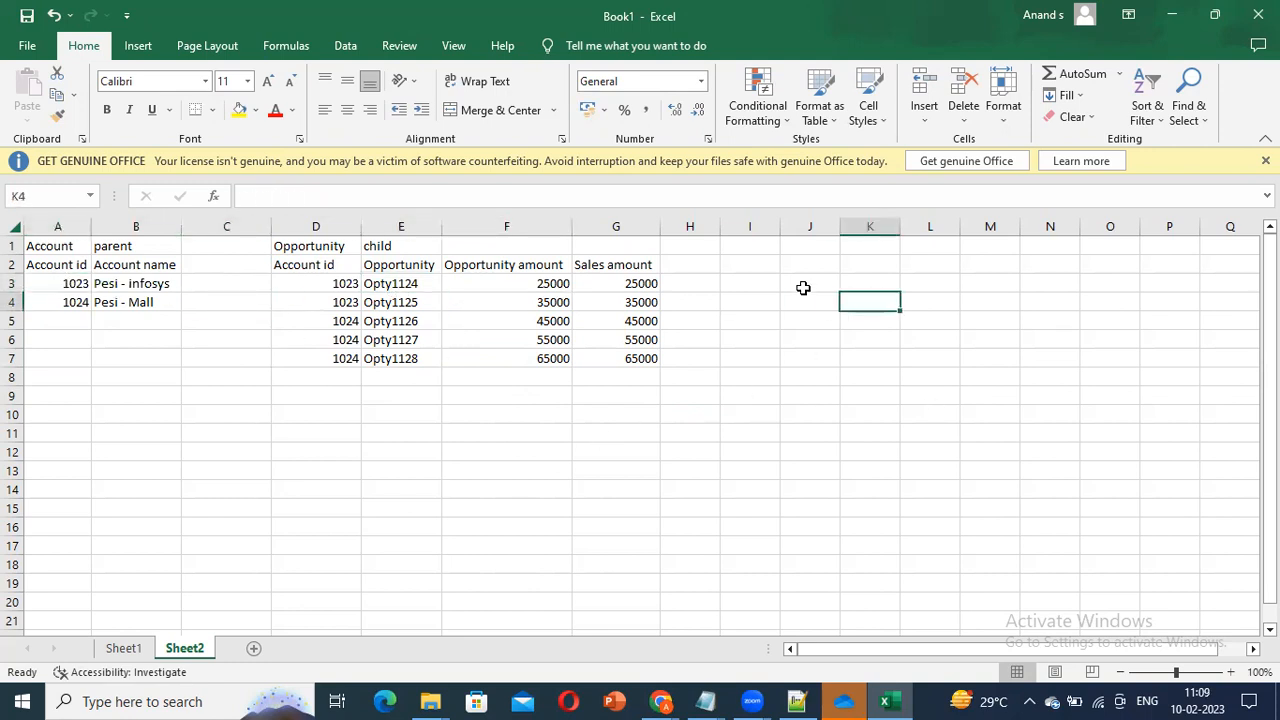
# Step: Enter the account id of Pesi - infosys in J3 as the first record of a joined table
pyautogui.click(806, 287)
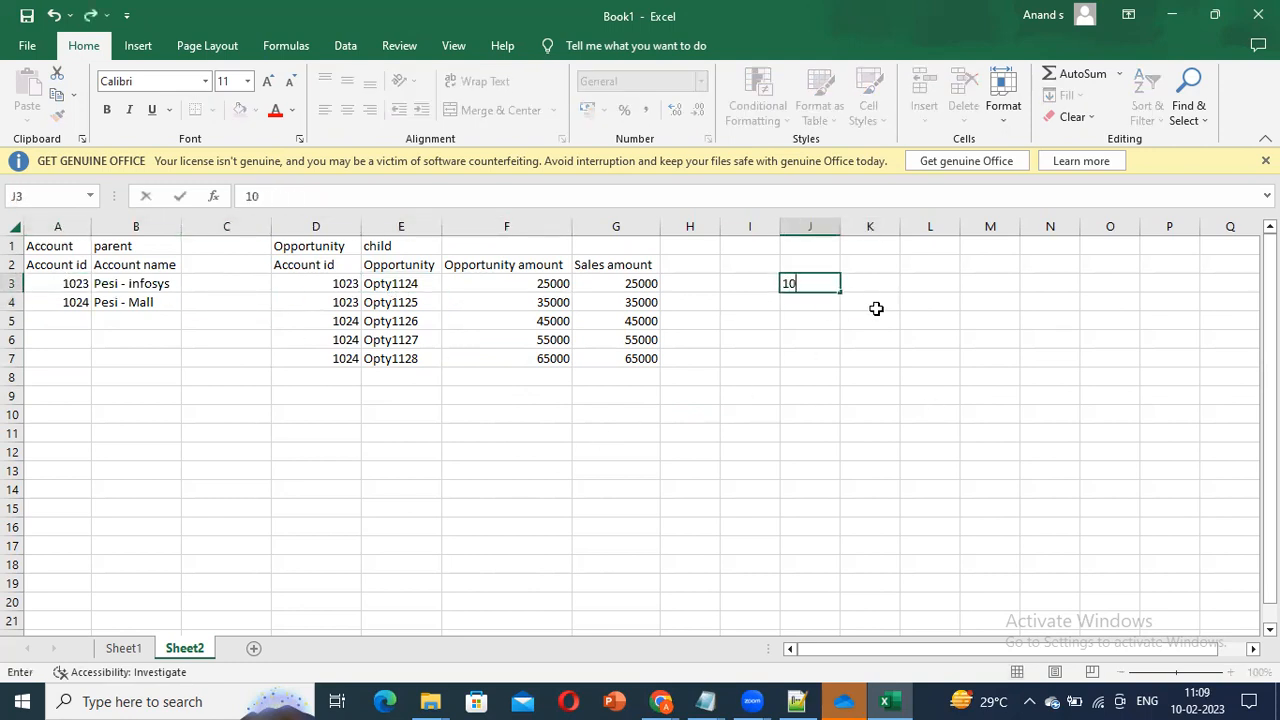
pyautogui.hotkey('alt', 'Tab')
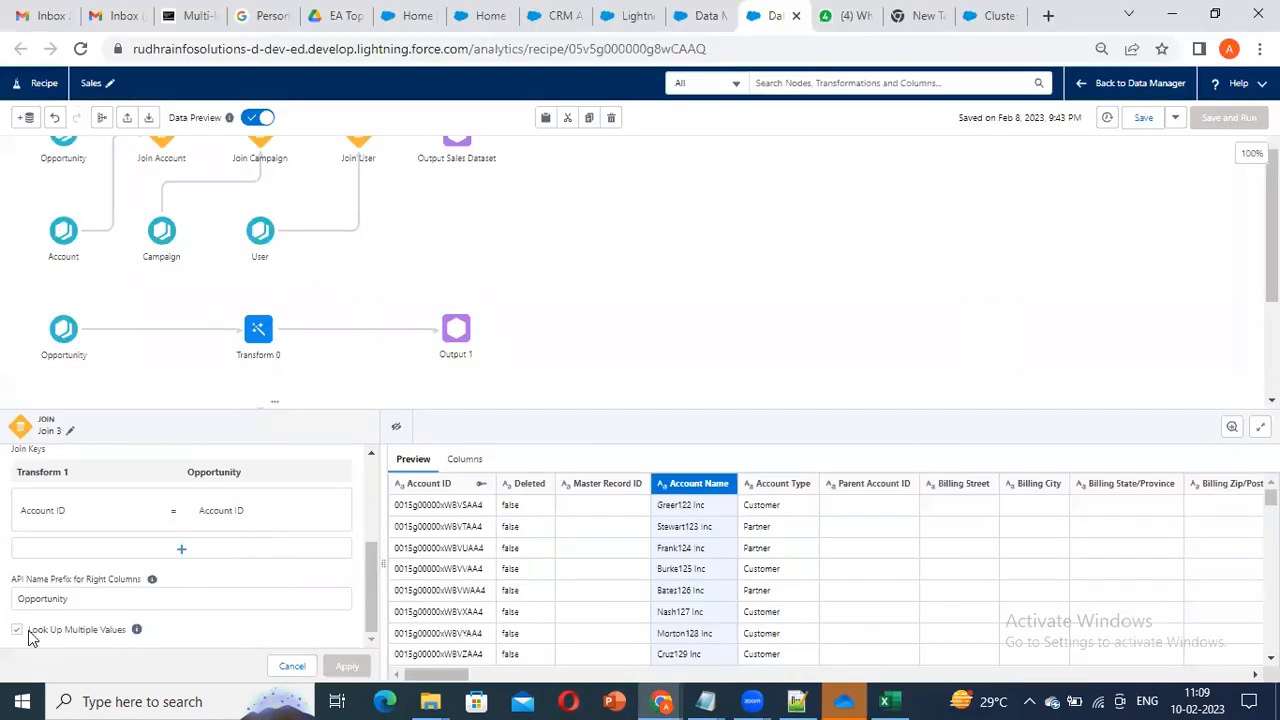
pyautogui.hotkey('alt', 'Tab')
pyautogui.click(137, 321)
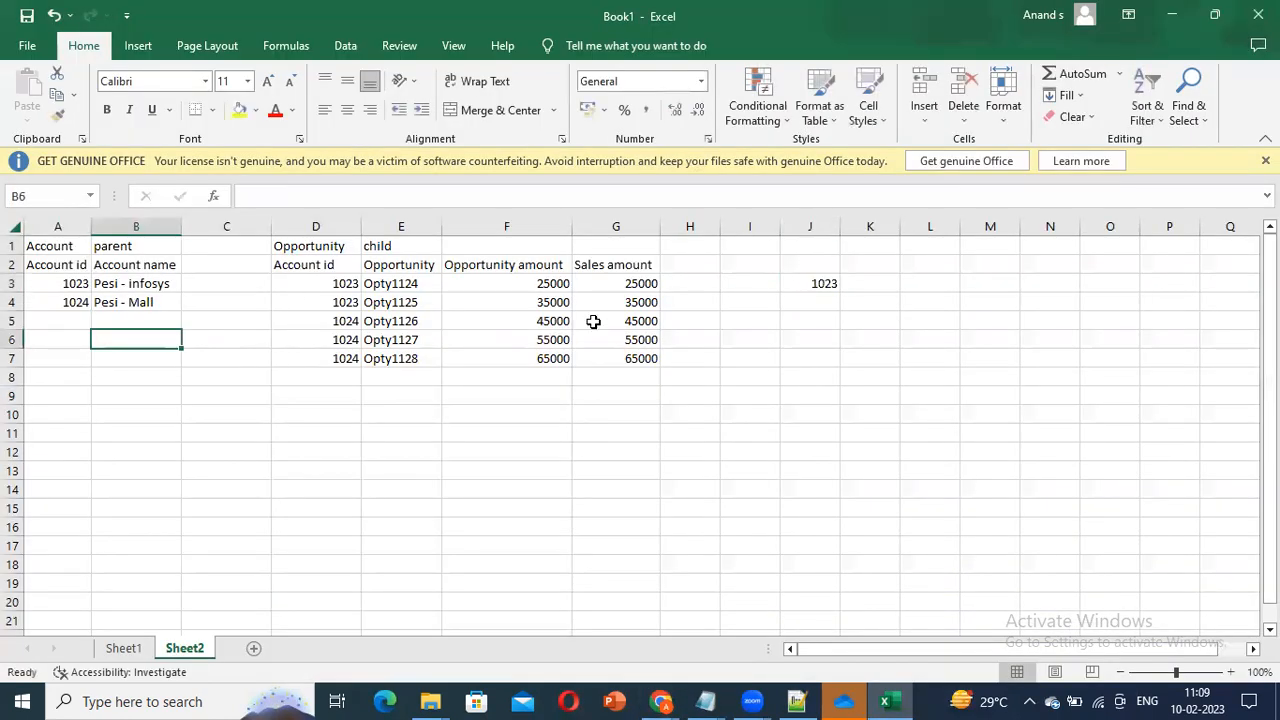
pyautogui.click(890, 321)
pyautogui.click(130, 287)
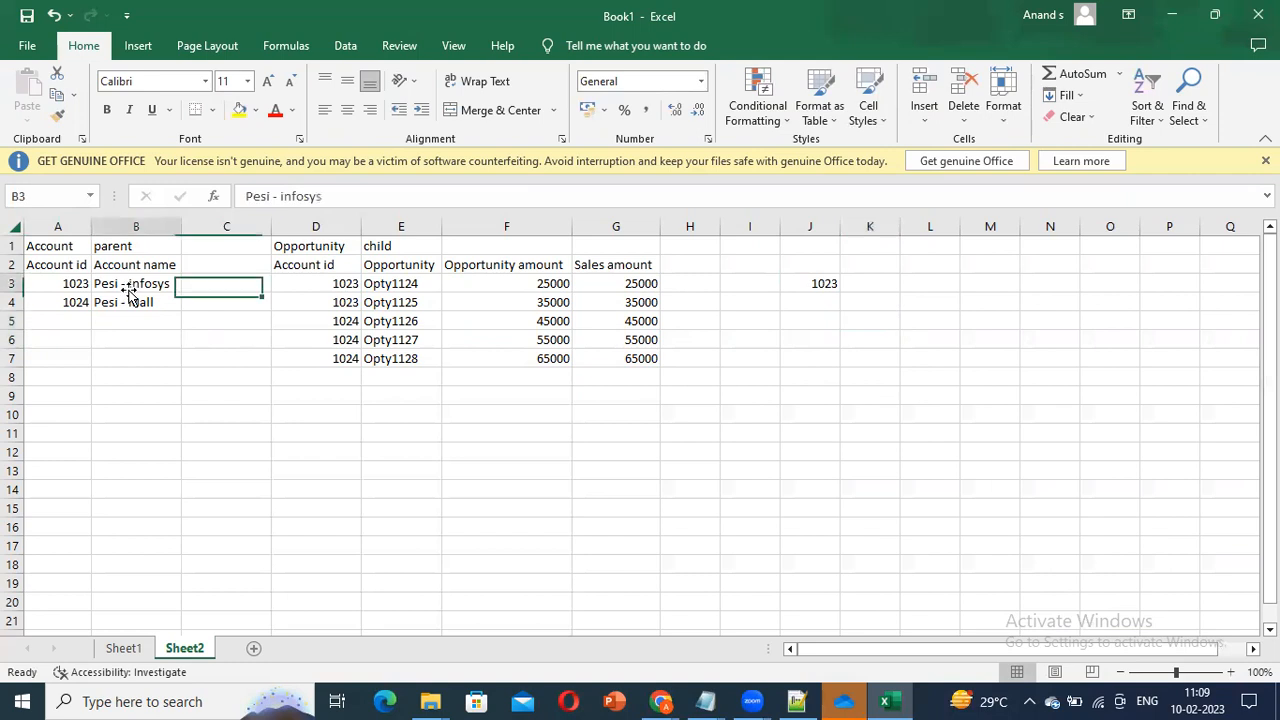
# Step: Enter the header "Account id" in J2 above the joined table's first column
pyautogui.click(818, 248)
pyautogui.click(823, 266)
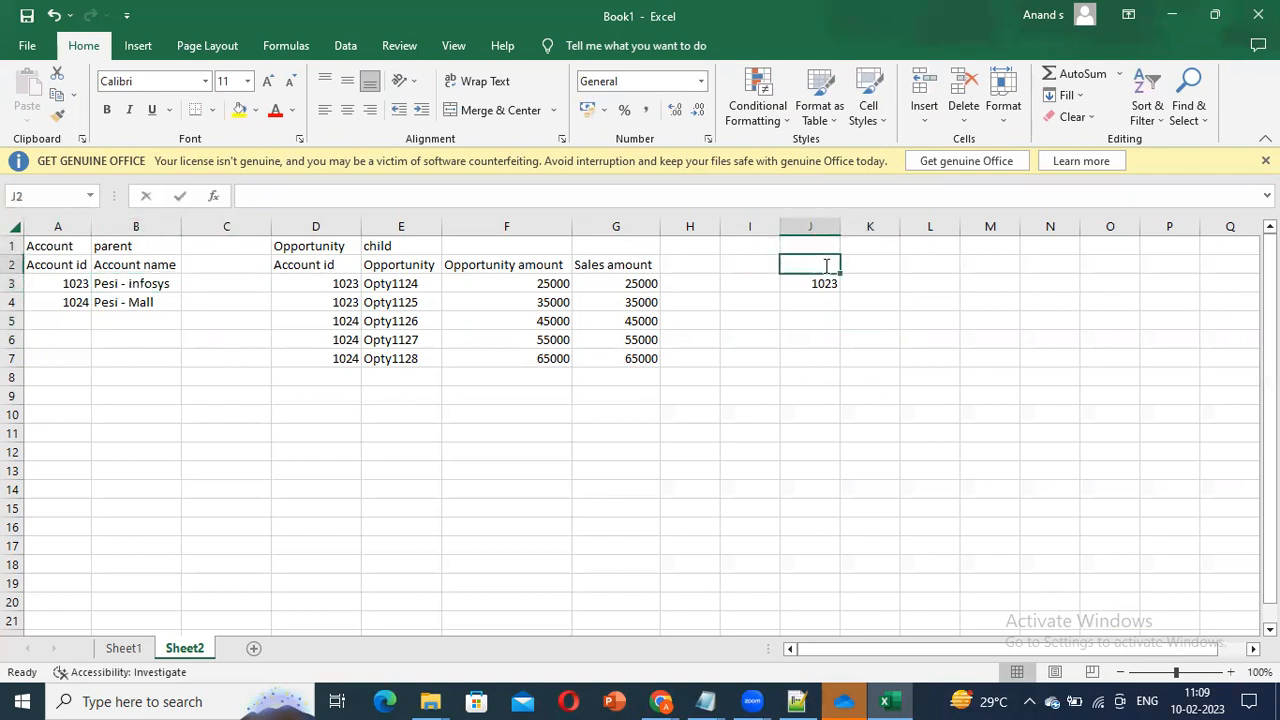
pyautogui.write('Account id')
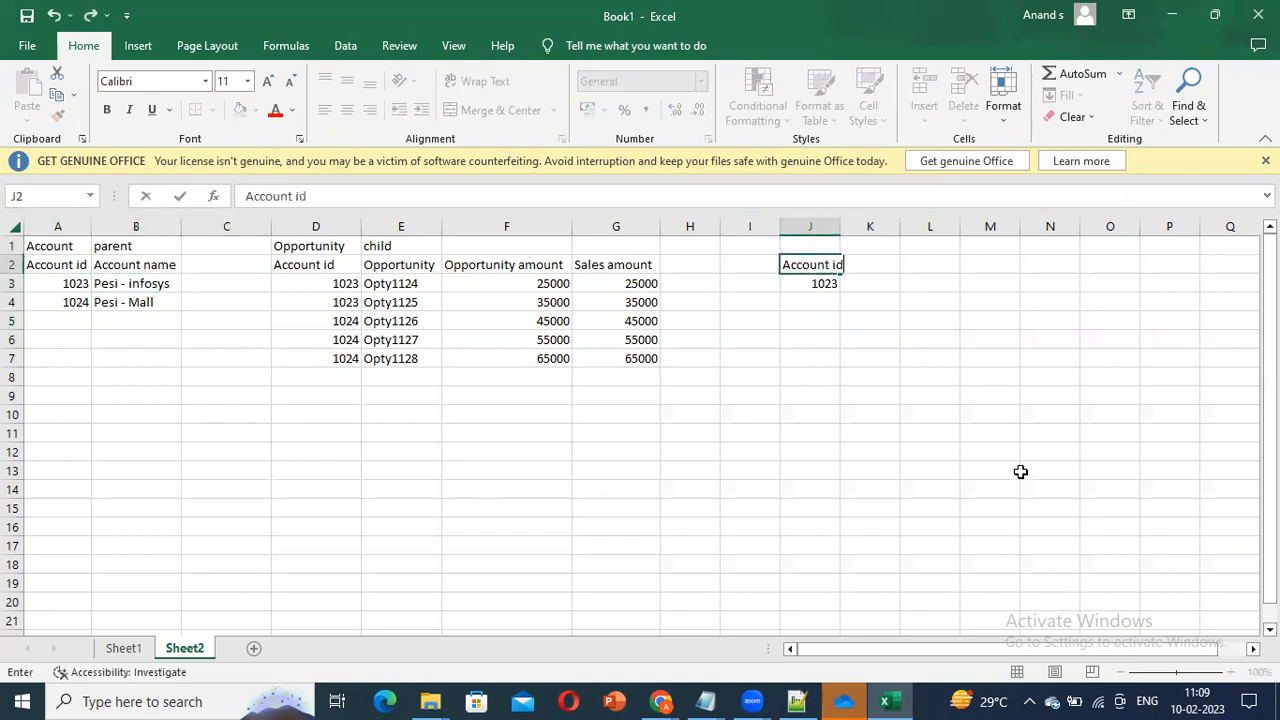
pyautogui.click(1020, 471)
# Step: Copy the "Account name" header to K2 and fit columns J and K to their contents
pyautogui.click(141, 271)
pyautogui.hotkey('ctrl', 'c')
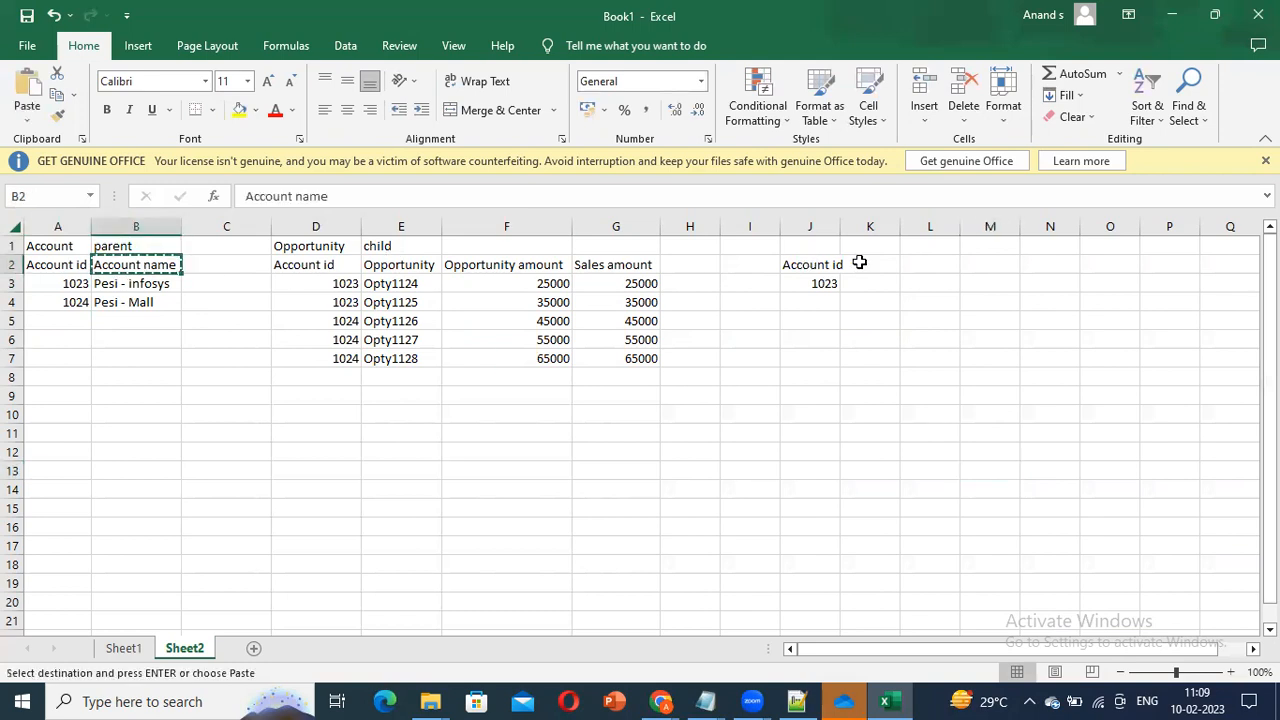
pyautogui.click(860, 264)
pyautogui.hotkey('ctrl', 'v')
pyautogui.click(929, 304)
pyautogui.doubleClick(840, 226)
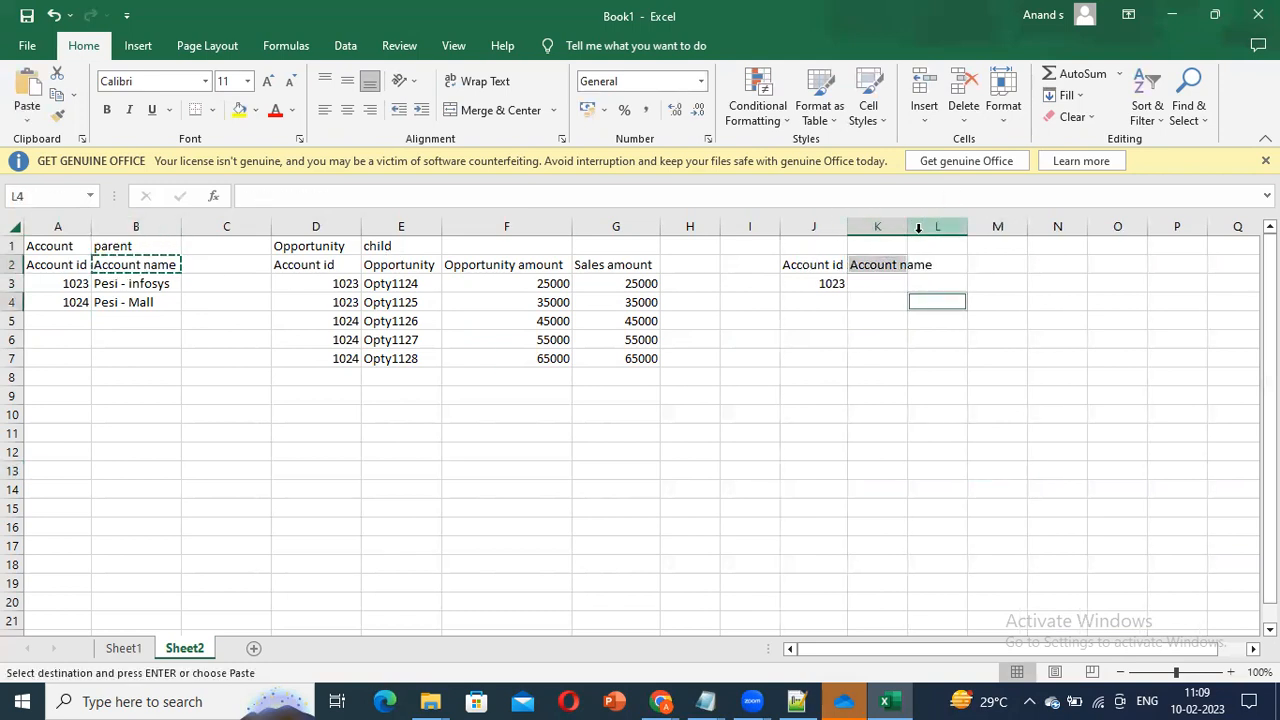
pyautogui.doubleClick(908, 226)
pyautogui.click(213, 425)
# Step: Enter the title "Account with oppty" in J1 above the joined table
pyautogui.click(818, 245)
pyautogui.press('Escape')
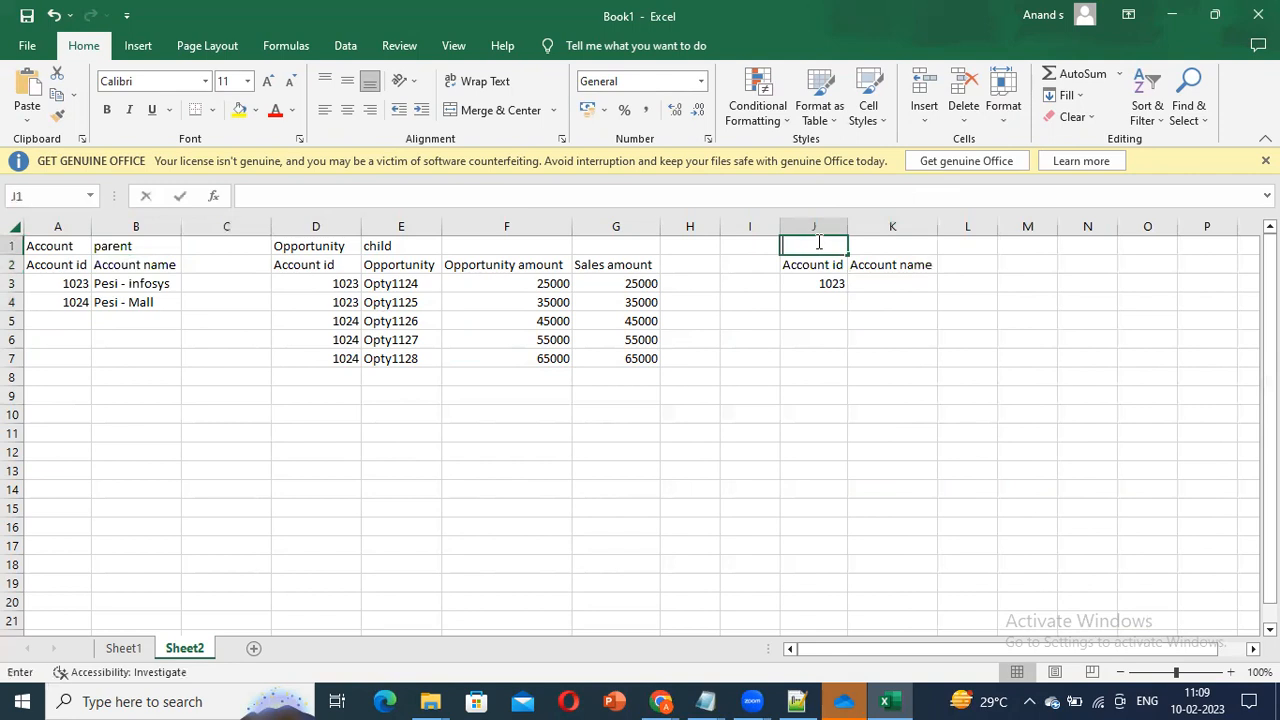
pyautogui.write('Account with oppty')
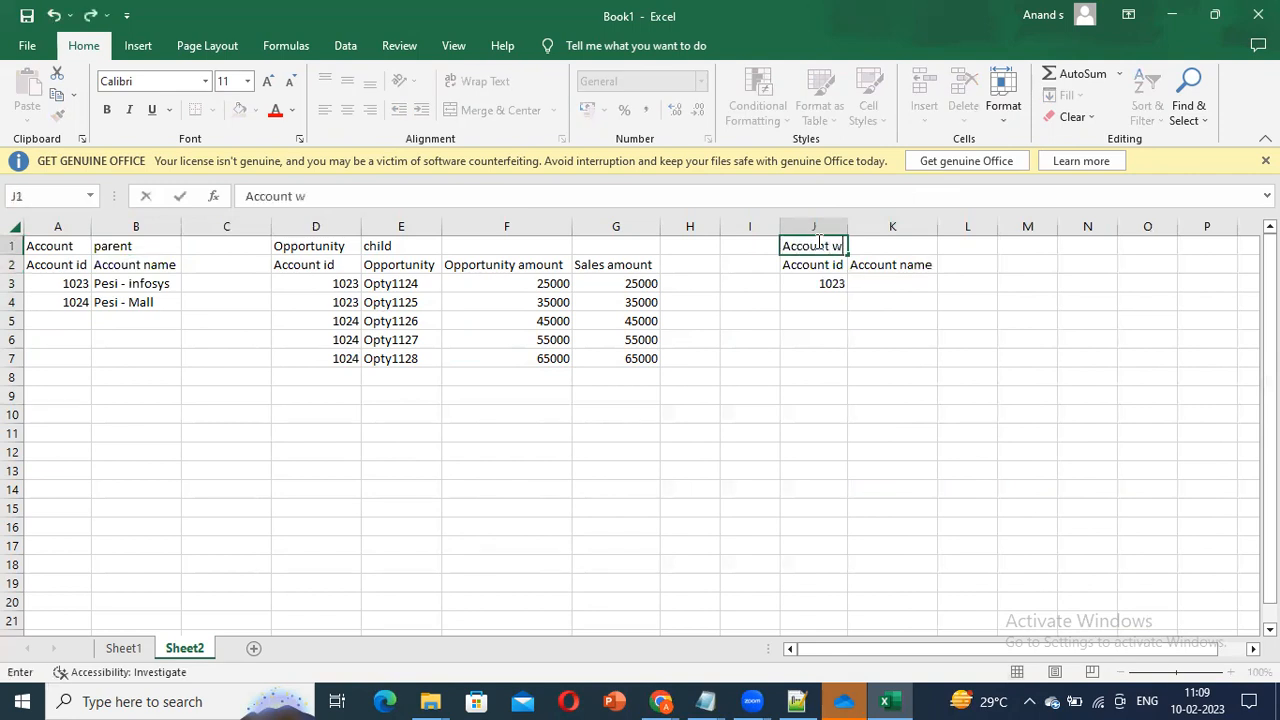
pyautogui.click(853, 370)
# Step: Copy the Opportunity, Opportunity amount and Sales amount headers to L2:N2 and widen those columns to fit
pyautogui.moveTo(372, 264); pyautogui.dragTo(617, 264)
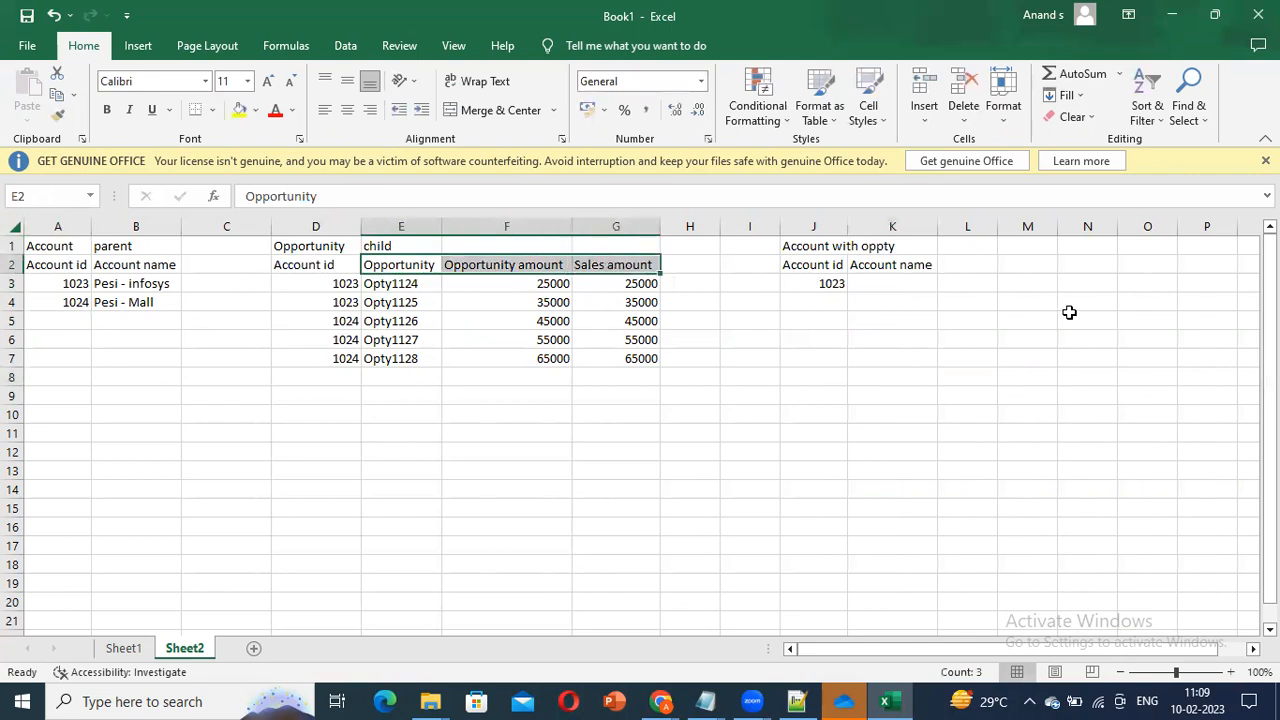
pyautogui.hotkey('ctrl', 'c')
pyautogui.click(967, 264)
pyautogui.hotkey('ctrl', 'v')
pyautogui.click(1045, 335)
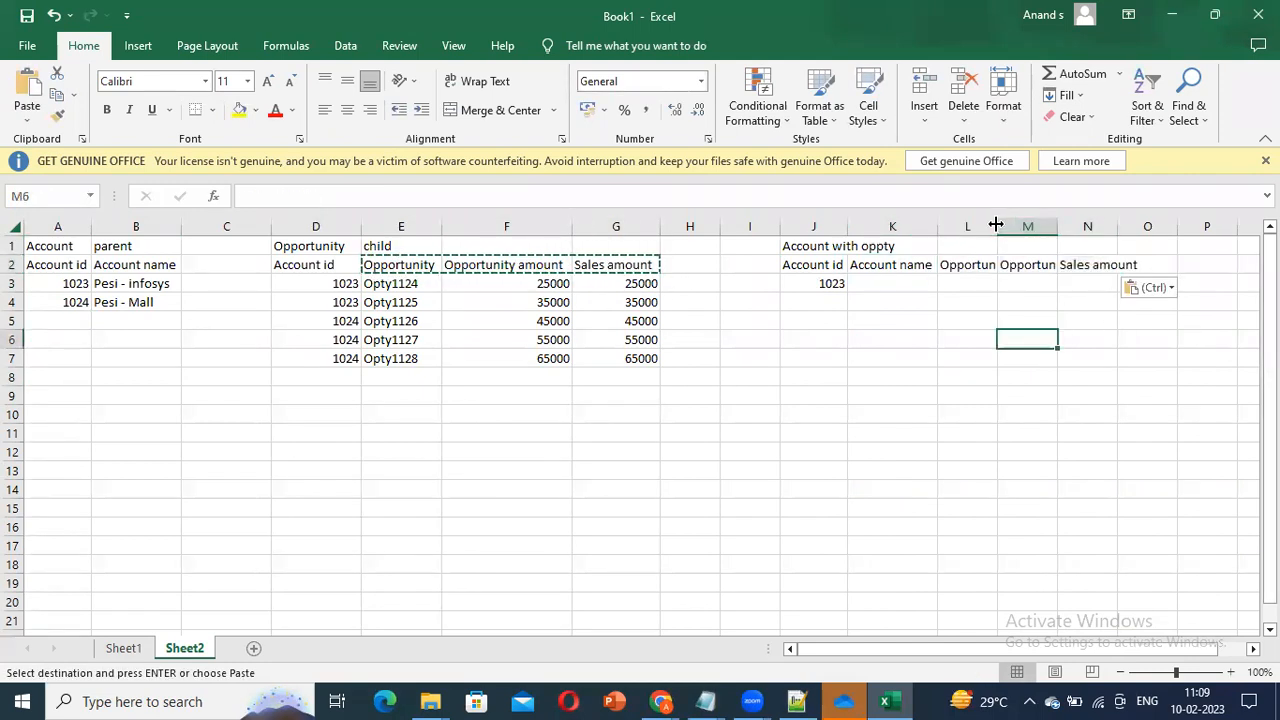
pyautogui.doubleClick(996, 225)
pyautogui.doubleClick(1078, 226)
pyautogui.moveTo(1210, 226); pyautogui.dragTo(1238, 226)
# Step: Copy the account name "Pesi - infosys" from the parent table to K3 in the joined table
pyautogui.click(806, 281)
pyautogui.click(855, 283)
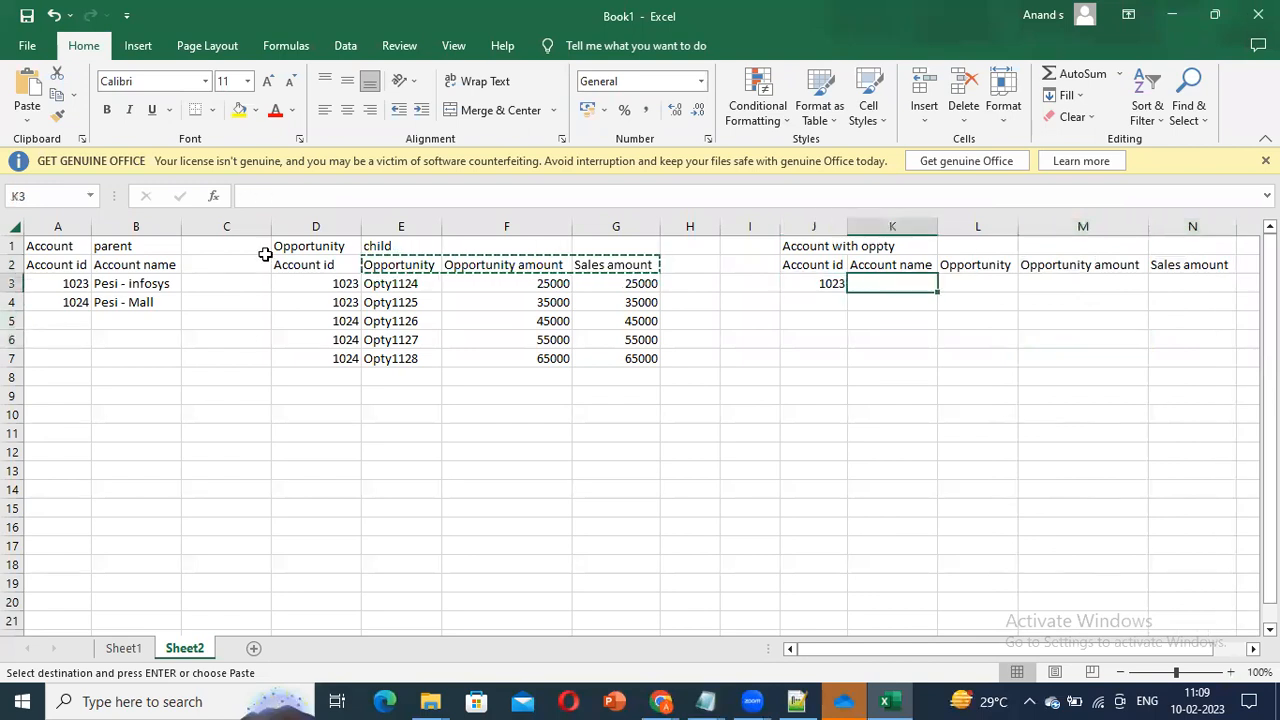
pyautogui.click(148, 281)
pyautogui.hotkey('ctrl', 'c')
pyautogui.click(889, 285)
pyautogui.hotkey('ctrl', 'v')
pyautogui.click(886, 391)
pyautogui.moveTo(423, 283); pyautogui.dragTo(690, 283)
pyautogui.moveTo(690, 283); pyautogui.dragTo(640, 284)
pyautogui.click(680, 320)
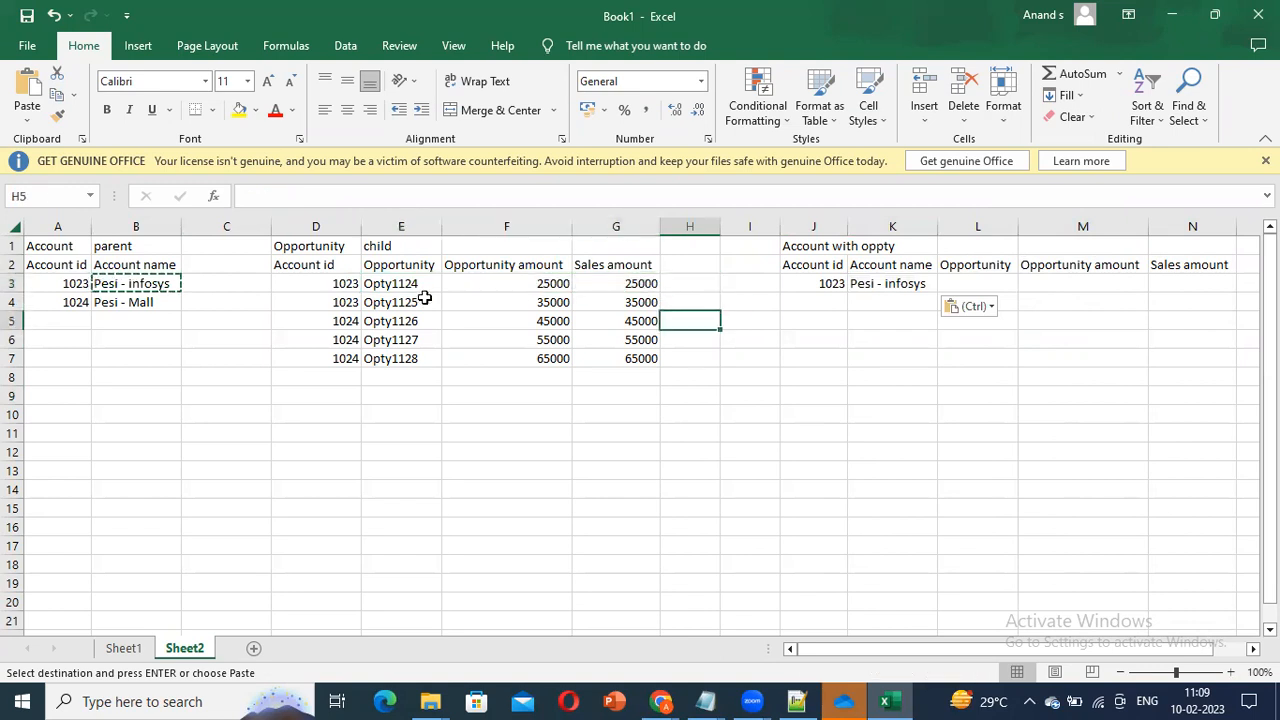
pyautogui.moveTo(422, 285); pyautogui.dragTo(614, 277)
pyautogui.hotkey('ctrl', 'c')
pyautogui.click(978, 283)
pyautogui.keyDown('ctrl'); pyautogui.click(1132, 327); pyautogui.keyUp('ctrl')
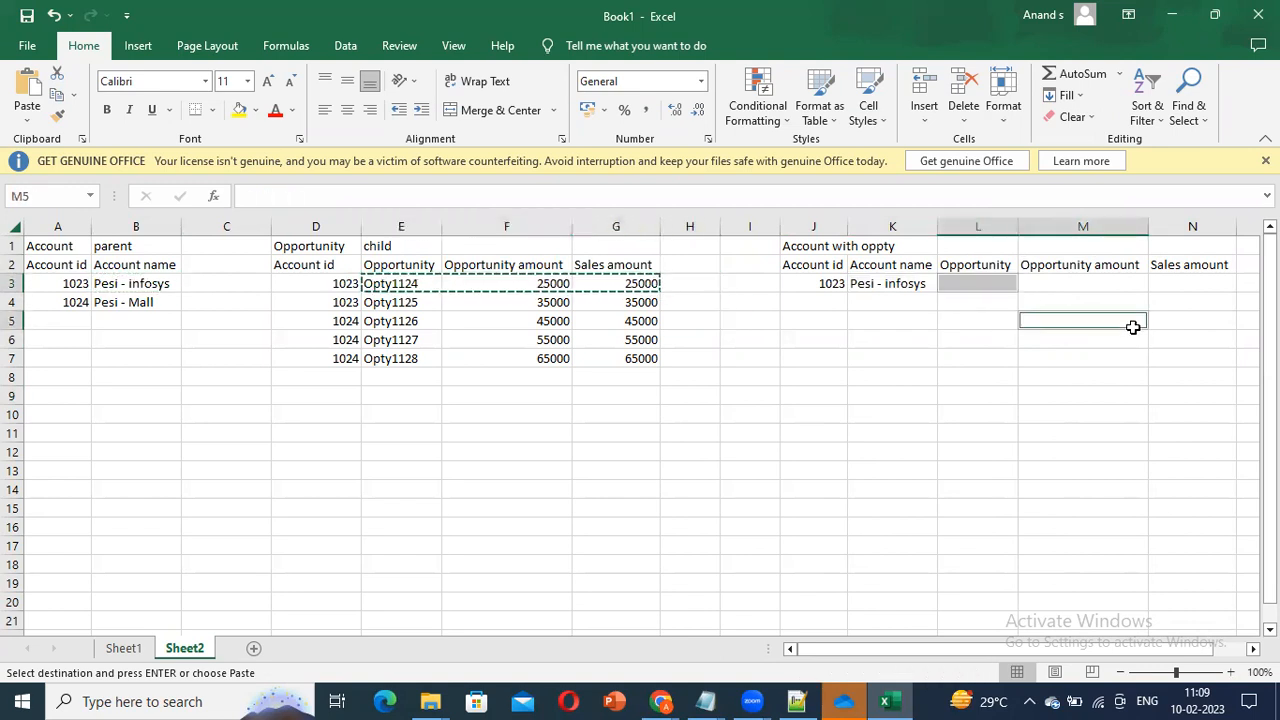
pyautogui.moveTo(934, 346); pyautogui.dragTo(990, 340)
pyautogui.press('Escape')
pyautogui.write('`')
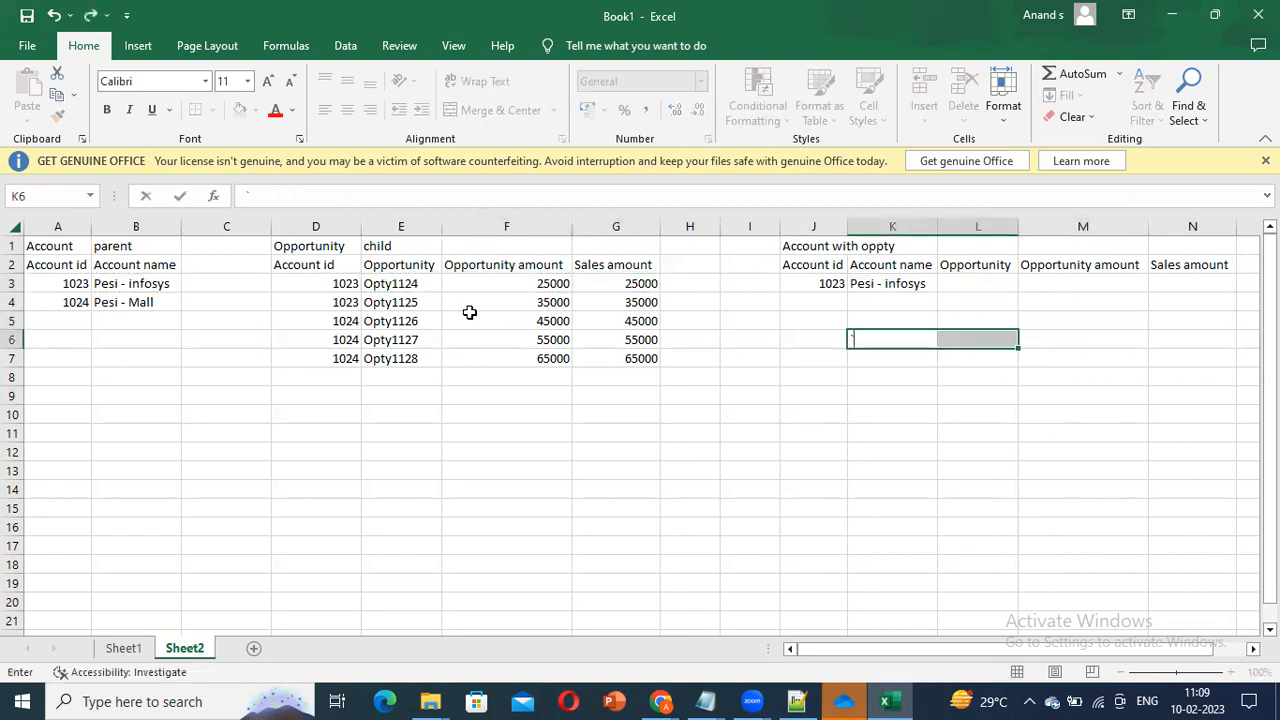
pyautogui.click(469, 312)
# Step: Copy the Opty1124 opportunity with its opportunity and sales amounts to L3:N3 in the joined table
pyautogui.moveTo(374, 284); pyautogui.dragTo(623, 280)
pyautogui.hotkey('ctrl', 'c')
pyautogui.click(978, 284)
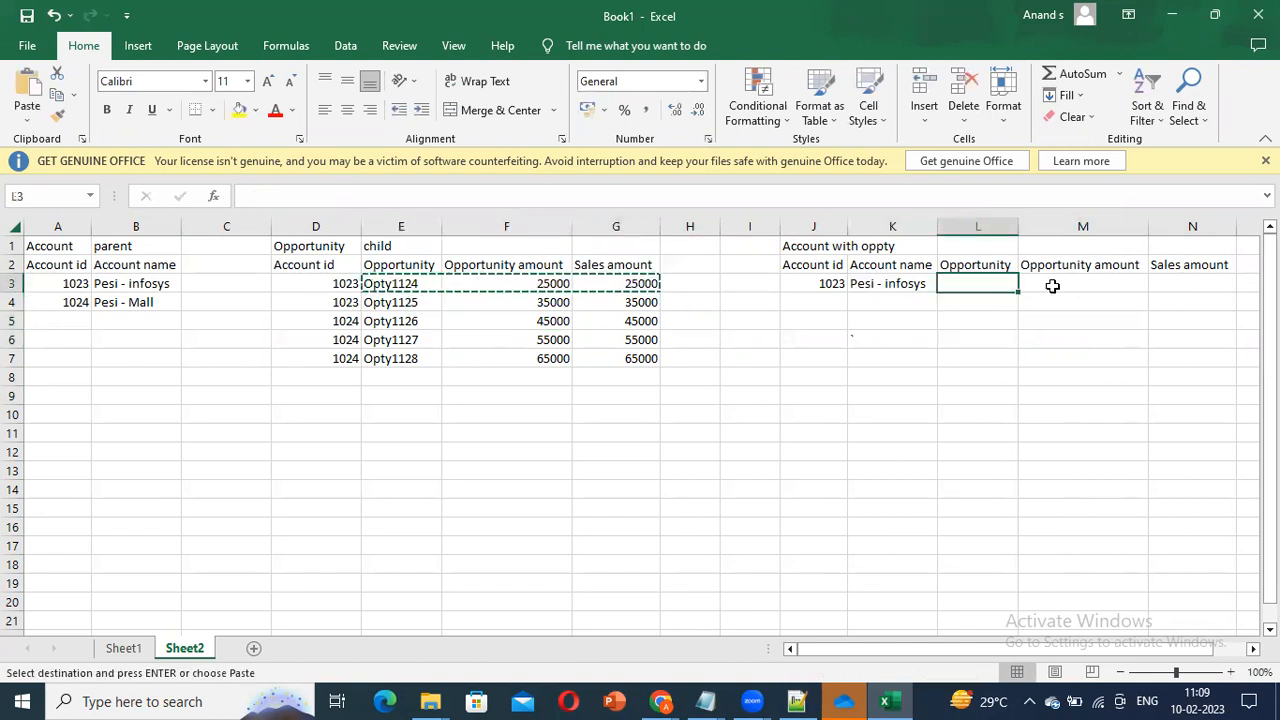
pyautogui.hotkey('ctrl', 'v')
# Step: Copy the account id and name of Pesi - Mall from the parent table to J4:K4
pyautogui.click(857, 340)
pyautogui.click(70, 300)
pyautogui.hotkey('ctrl', 'c')
pyautogui.click(840, 305)
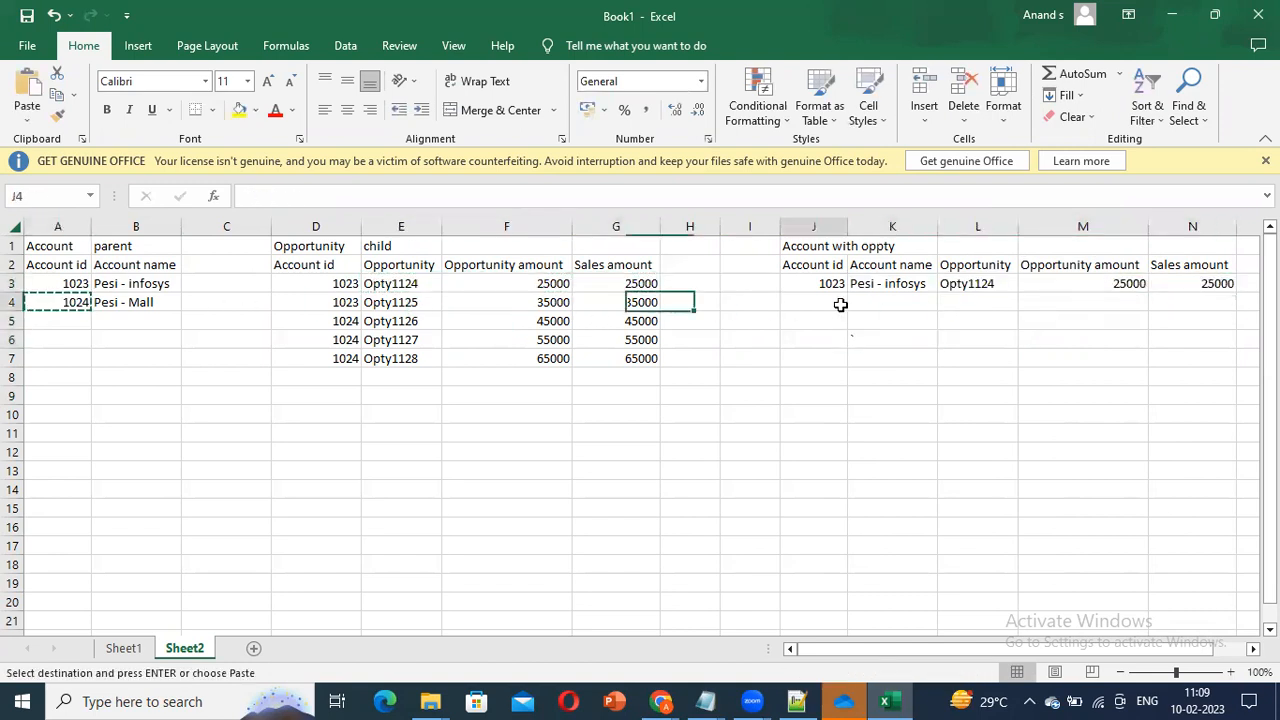
pyautogui.hotkey('ctrl', 'v')
pyautogui.click(130, 302)
pyautogui.hotkey('ctrl', 'c')
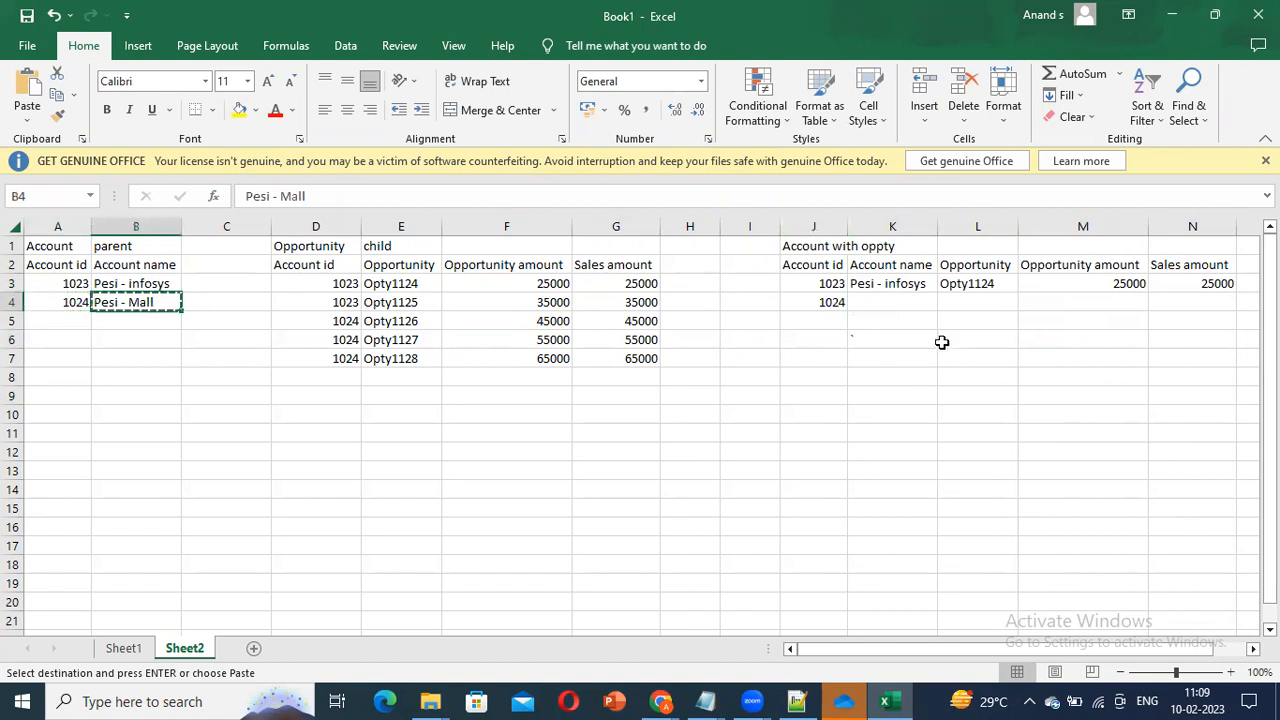
pyautogui.click(905, 310)
pyautogui.hotkey('ctrl', 'v')
# Step: Copy the Opty1125 opportunity with its opportunity and sales amounts to L4:N4 in the joined table
pyautogui.moveTo(391, 302); pyautogui.dragTo(652, 302)
pyautogui.hotkey('ctrl', 'c')
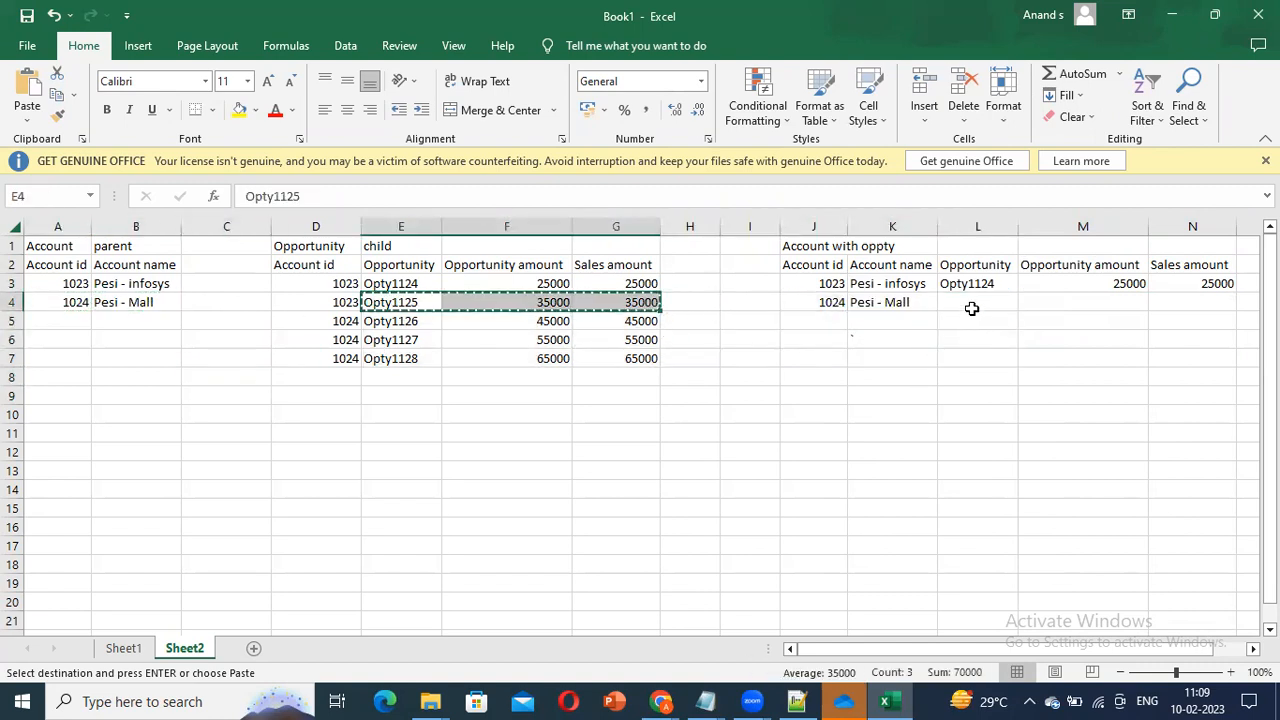
pyautogui.click(970, 304)
pyautogui.hotkey('ctrl', 'v')
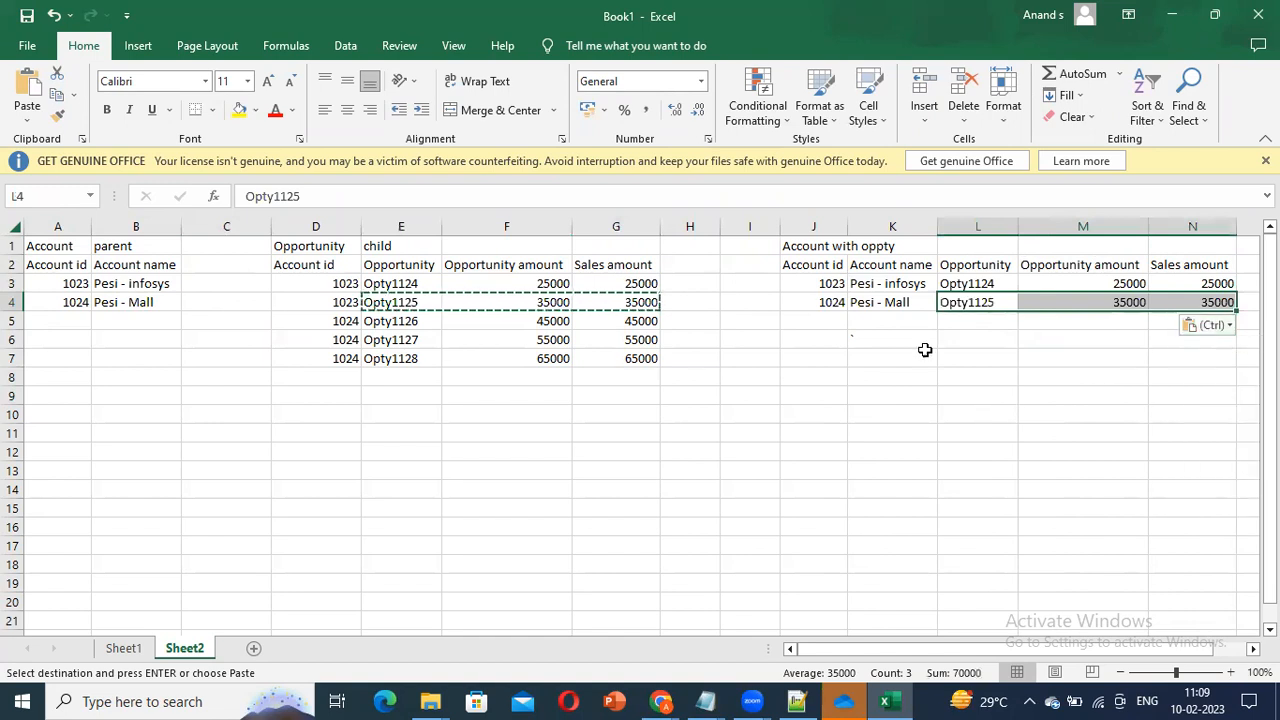
pyautogui.click(736, 383)
pyautogui.press('Escape')
# Step: Examine which rows of the child Opportunity table share each account id
pyautogui.click(434, 396)
pyautogui.moveTo(335, 280); pyautogui.dragTo(453, 309)
pyautogui.click(466, 338)
pyautogui.moveTo(310, 290); pyautogui.dragTo(686, 300)
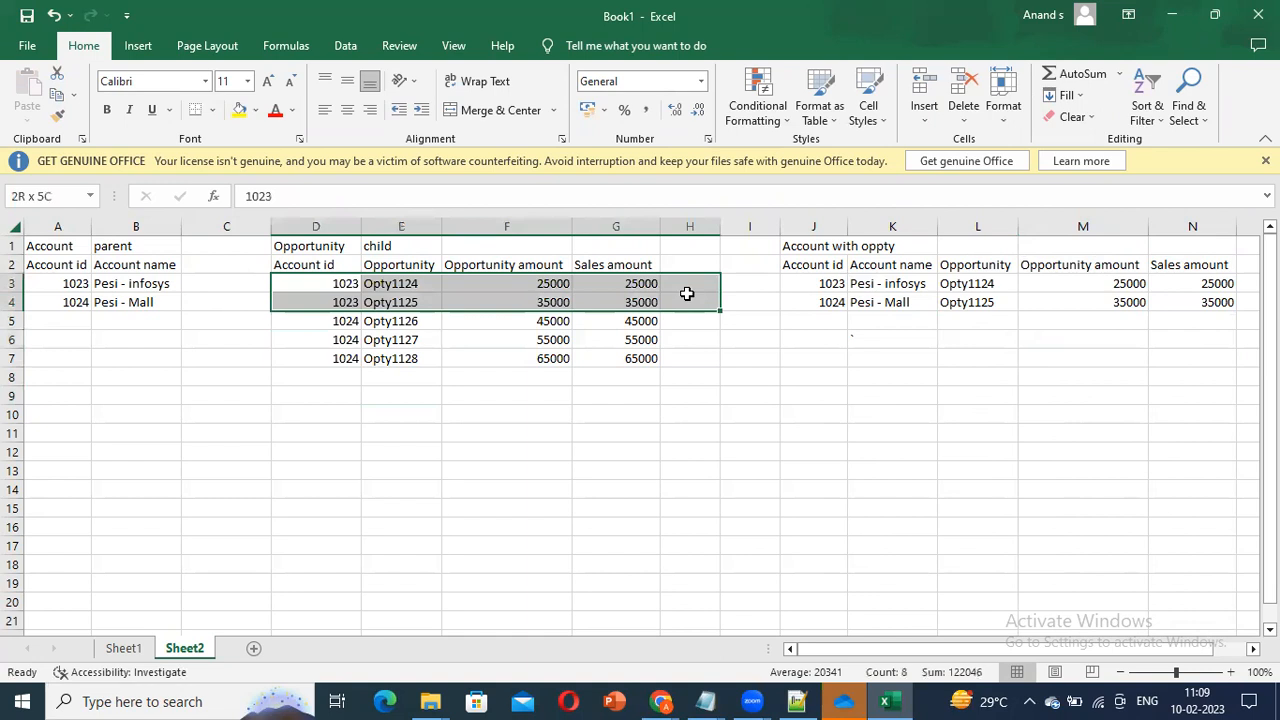
pyautogui.click(330, 339)
pyautogui.moveTo(360, 306); pyautogui.dragTo(614, 303)
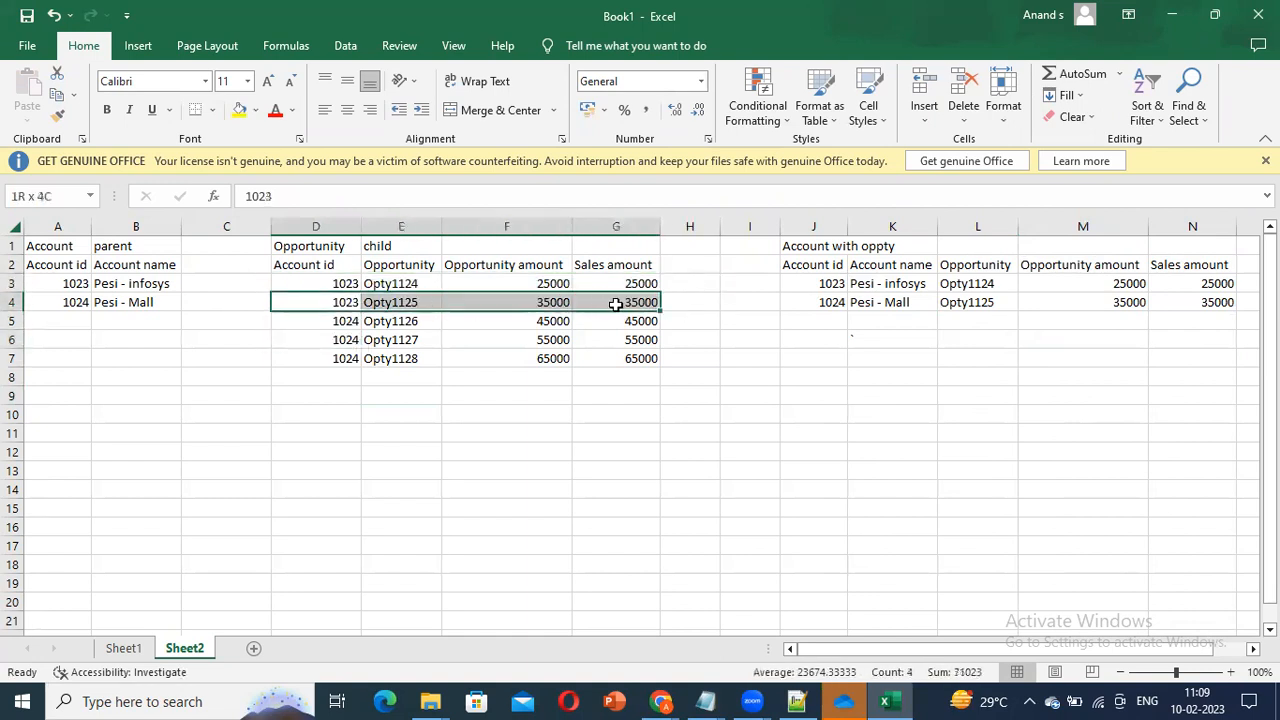
pyautogui.click(1137, 320)
pyautogui.moveTo(337, 336); pyautogui.dragTo(668, 370)
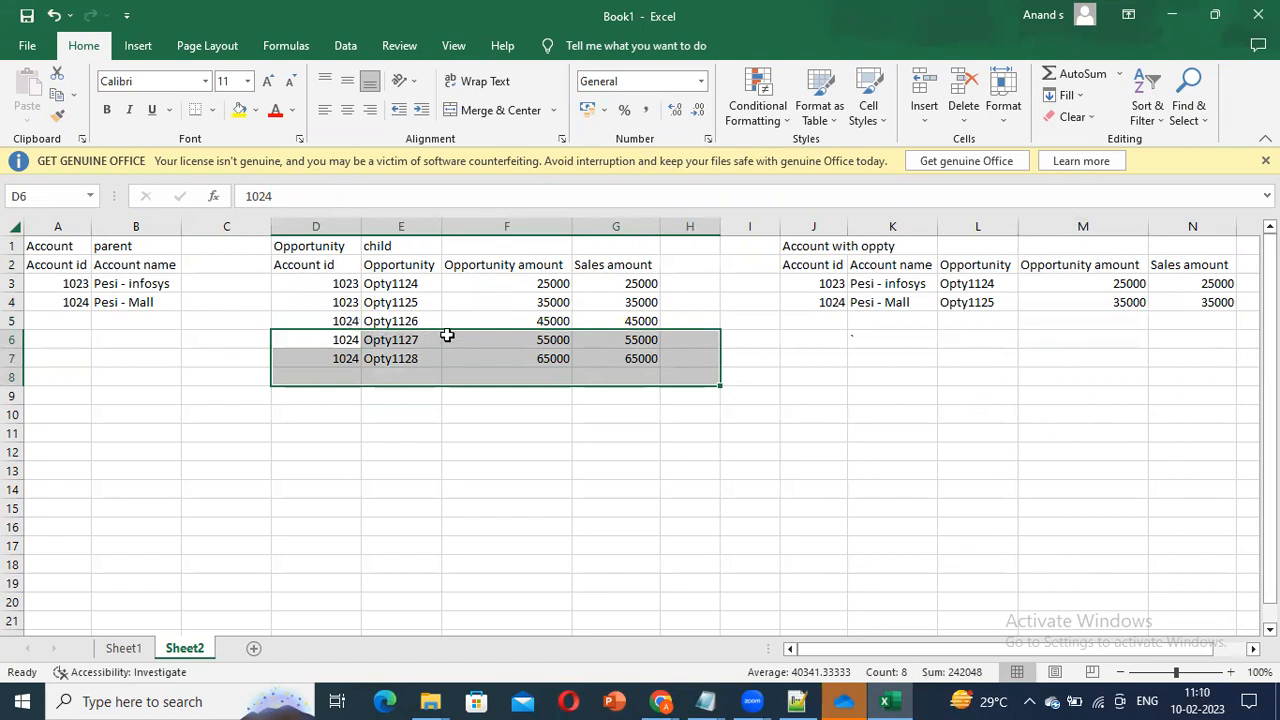
# Step: Trace each parent account through its first matching opportunity row to its single row in the joined table
pyautogui.click(62, 287)
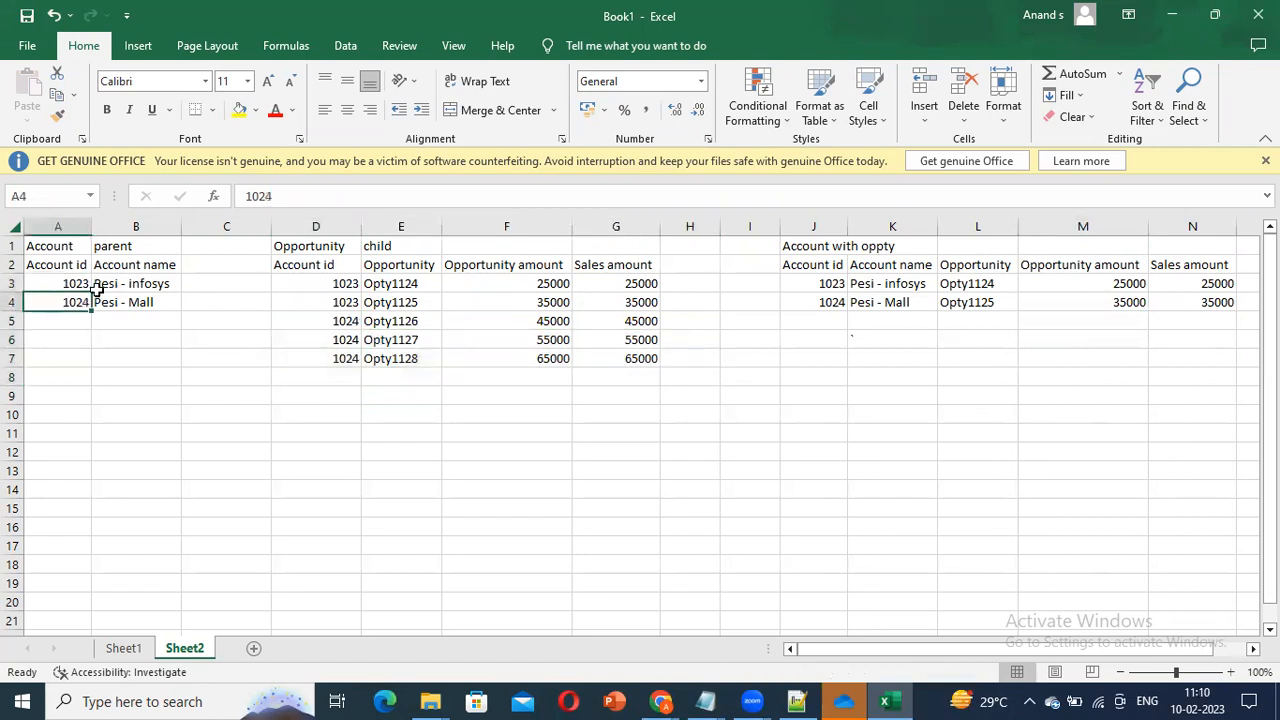
pyautogui.click(352, 288)
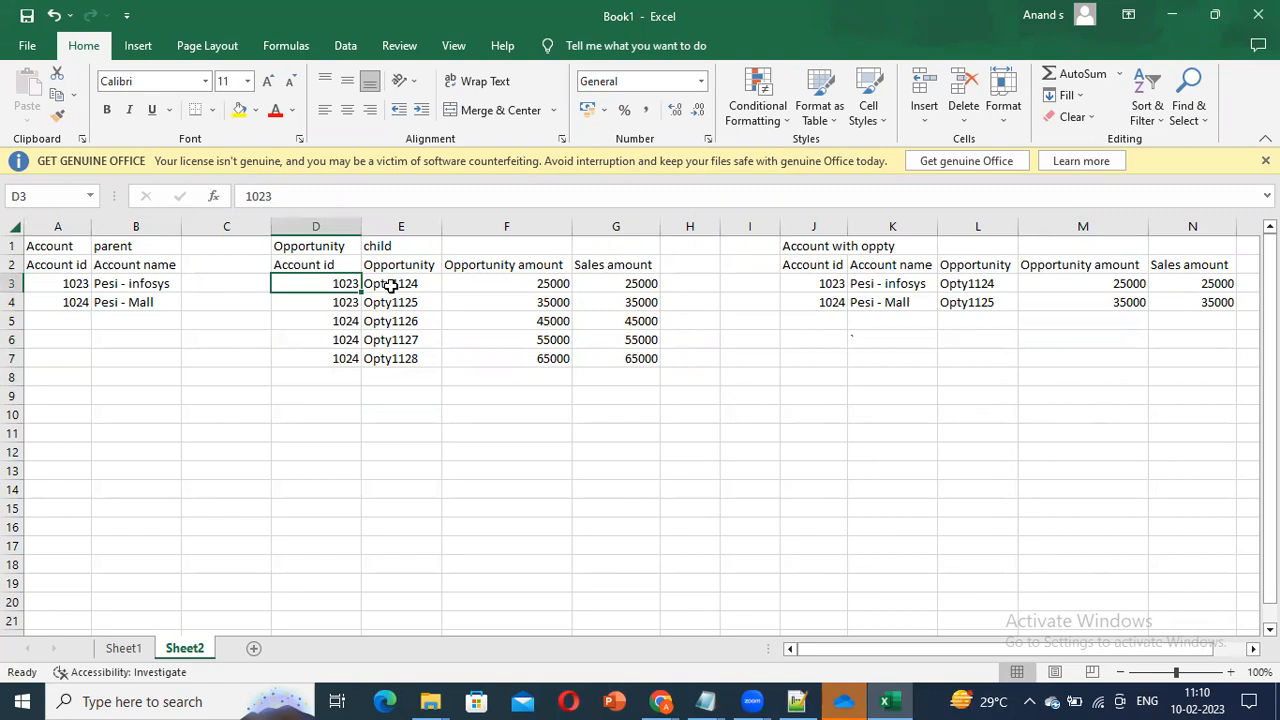
pyautogui.moveTo(819, 283); pyautogui.dragTo(1237, 283)
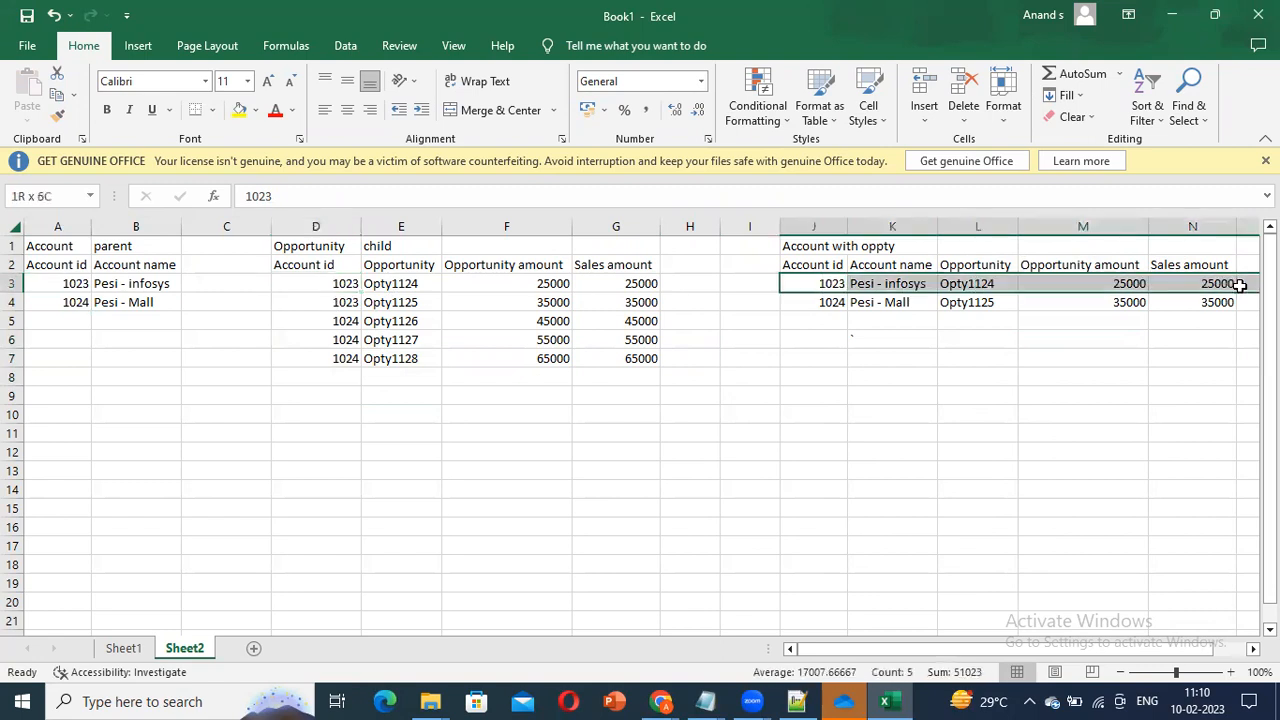
pyautogui.click(980, 394)
pyautogui.click(62, 303)
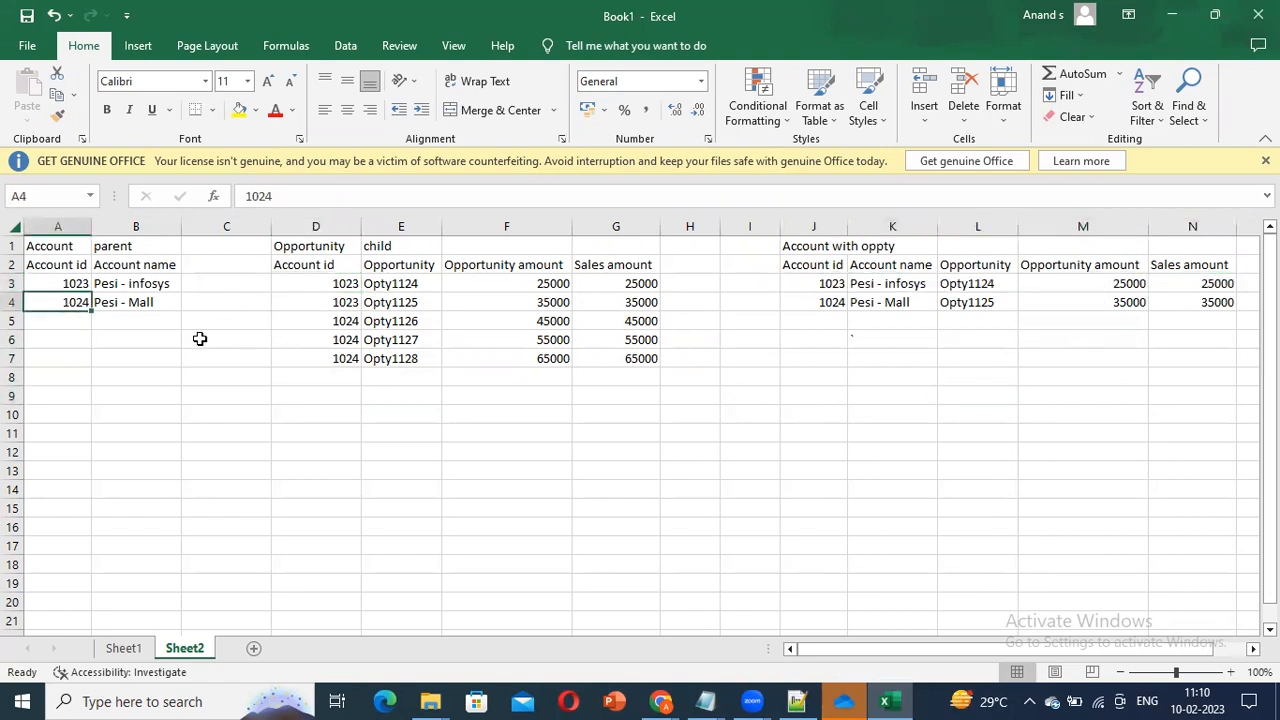
pyautogui.click(334, 323)
pyautogui.click(412, 394)
pyautogui.click(345, 325)
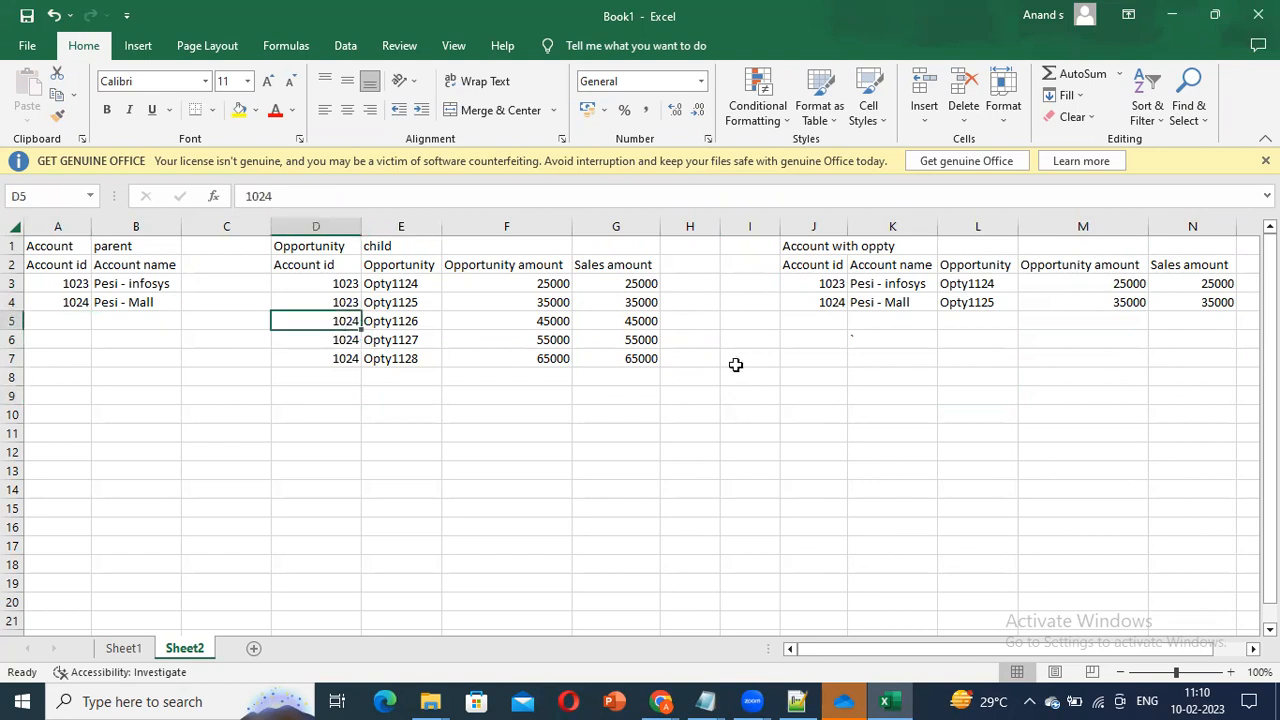
pyautogui.moveTo(809, 307); pyautogui.dragTo(1225, 303)
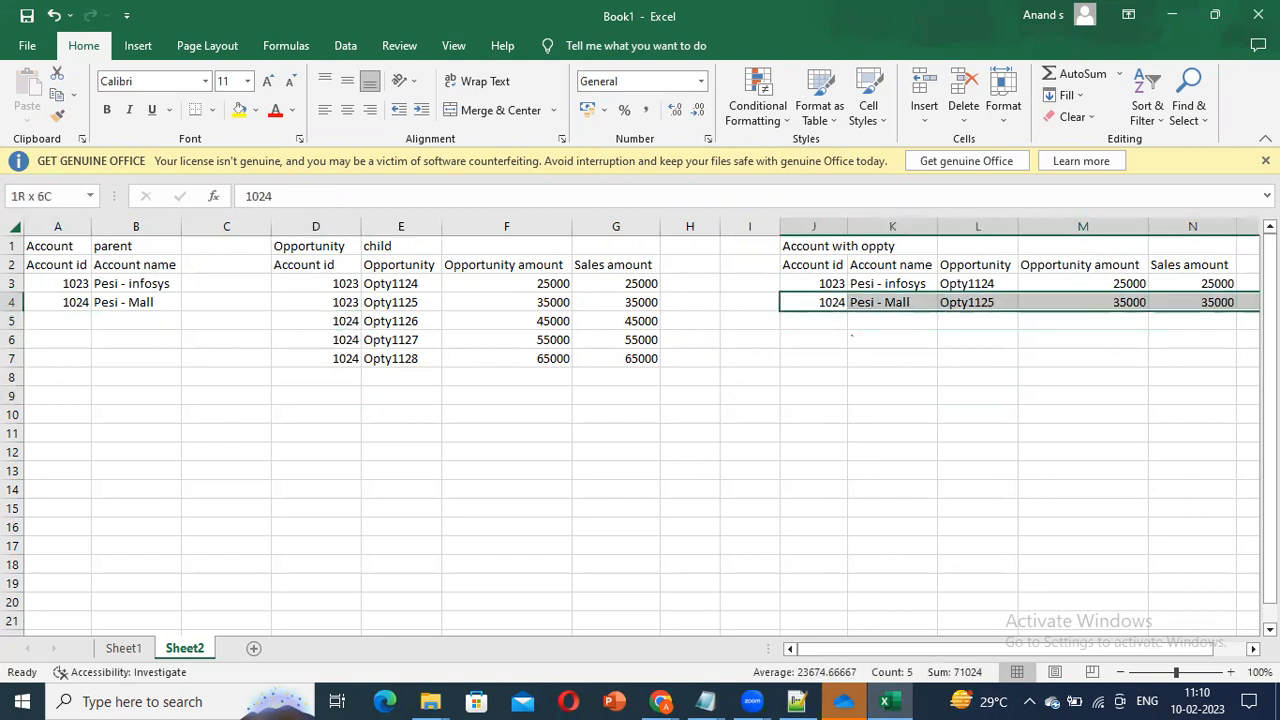
pyautogui.click(657, 380)
# Step: Fill the Opty1125, Opty1127 and Opty1128 rows of the Opportunity table with yellow
pyautogui.moveTo(319, 344); pyautogui.dragTo(660, 360)
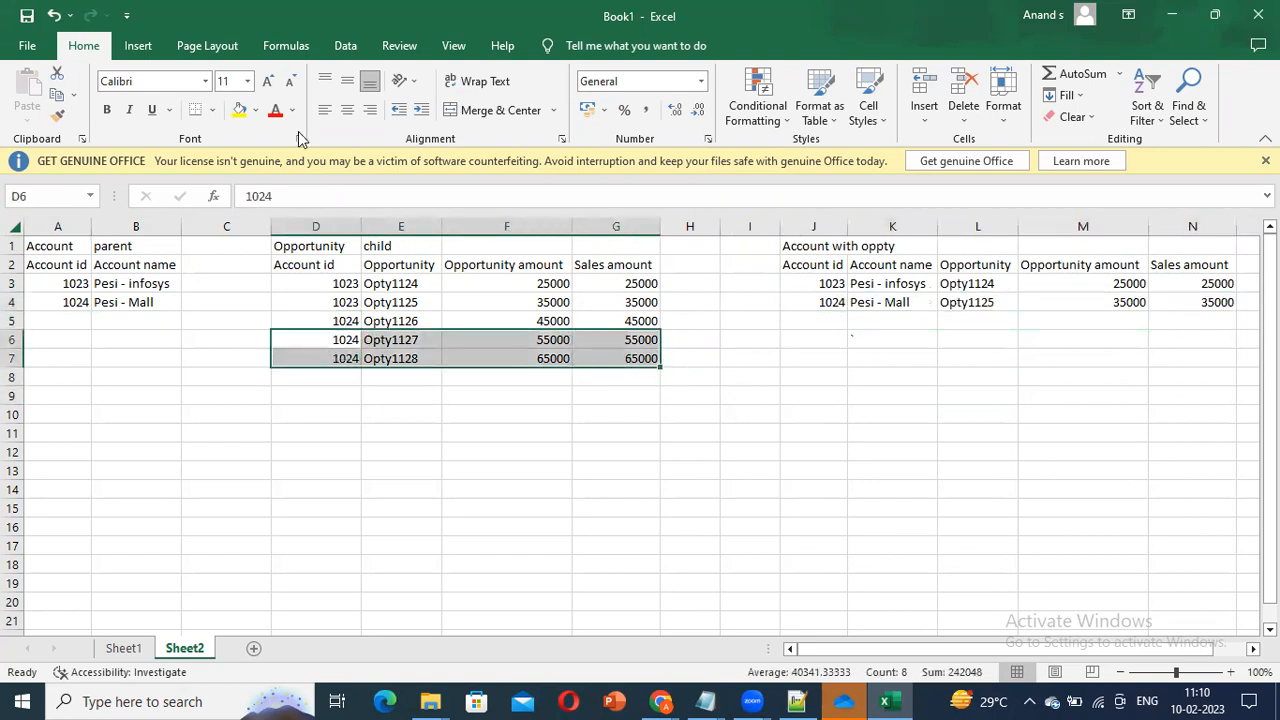
pyautogui.click(241, 113)
pyautogui.moveTo(341, 303); pyautogui.dragTo(595, 301)
pyautogui.click(241, 113)
pyautogui.click(968, 337)
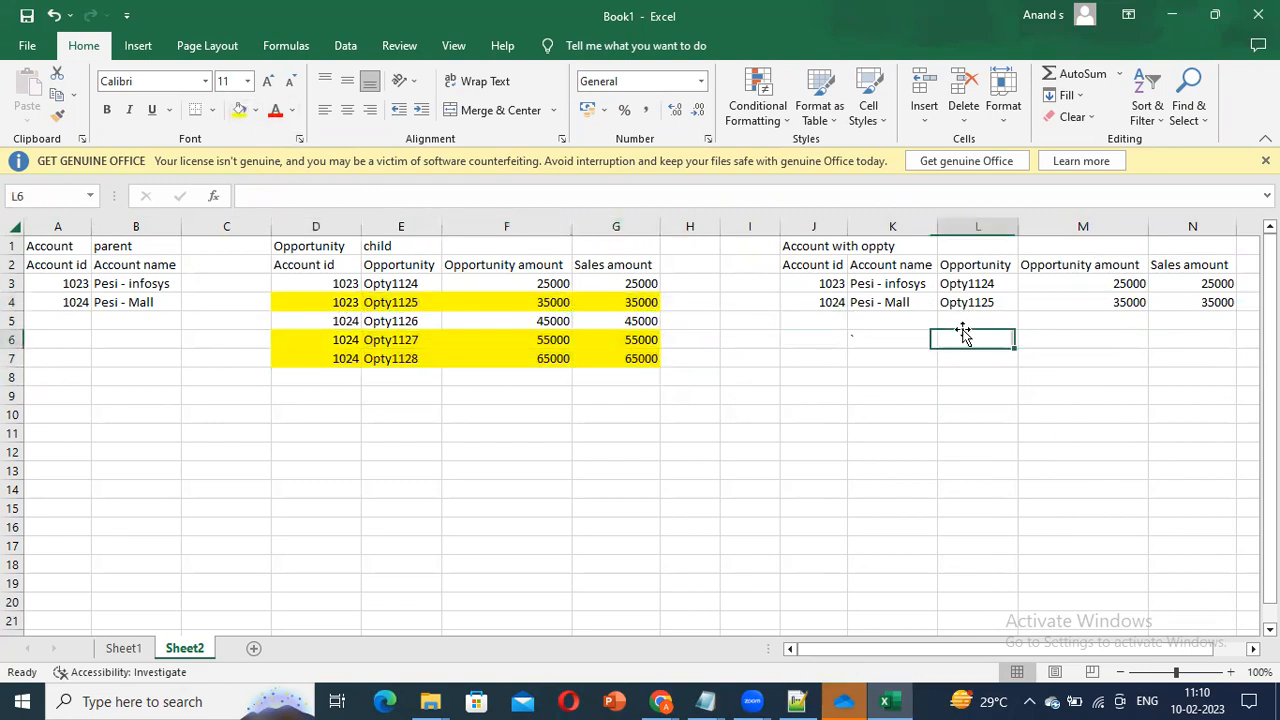
# Step: Check the join settings in the CRM Analytics recipe and compare the opportunity rows with the joined table in Excel
pyautogui.hotkey('alt', 'Tab')
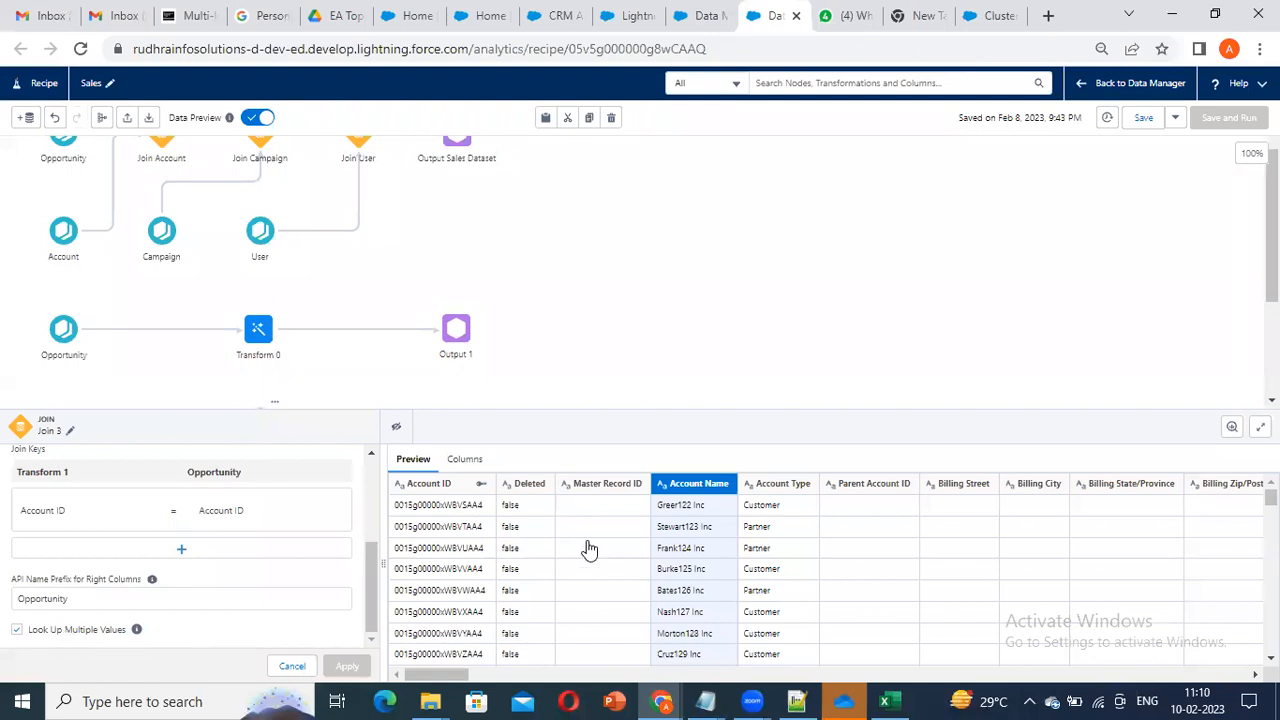
pyautogui.hotkey('alt', 'Tab')
pyautogui.click(797, 412)
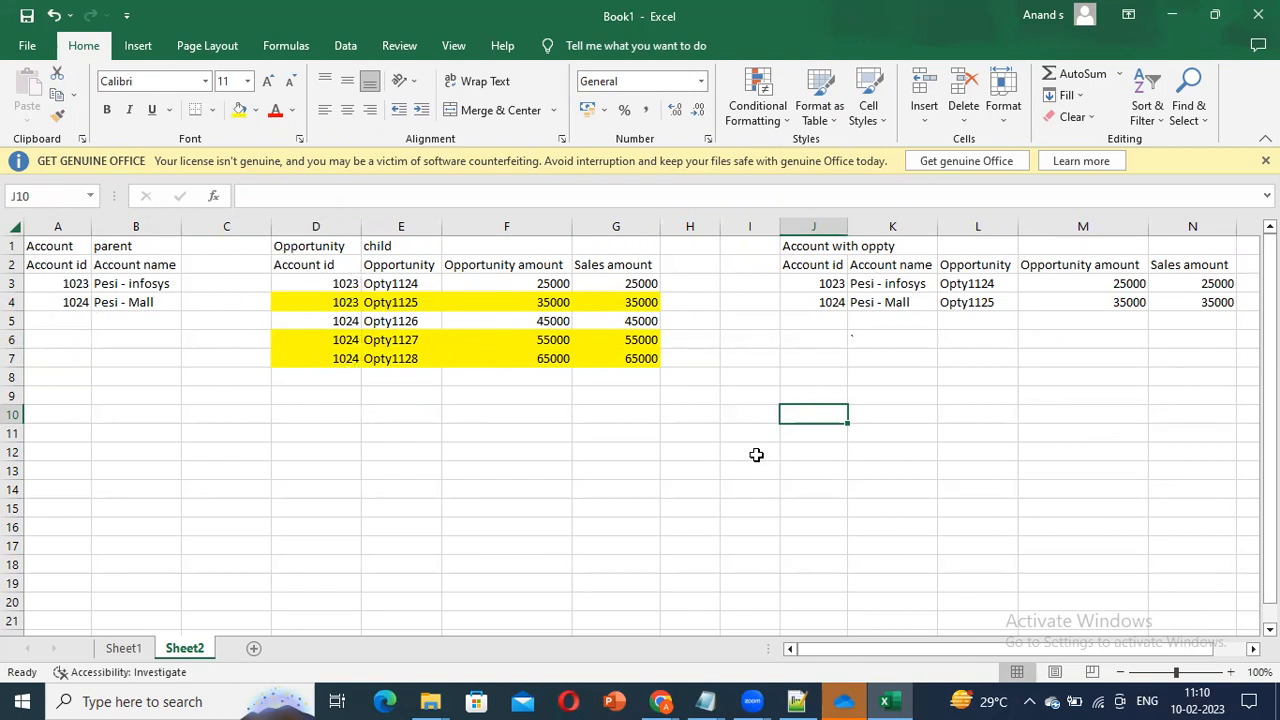
pyautogui.click(305, 283)
pyautogui.click(629, 281)
pyautogui.click(1169, 322)
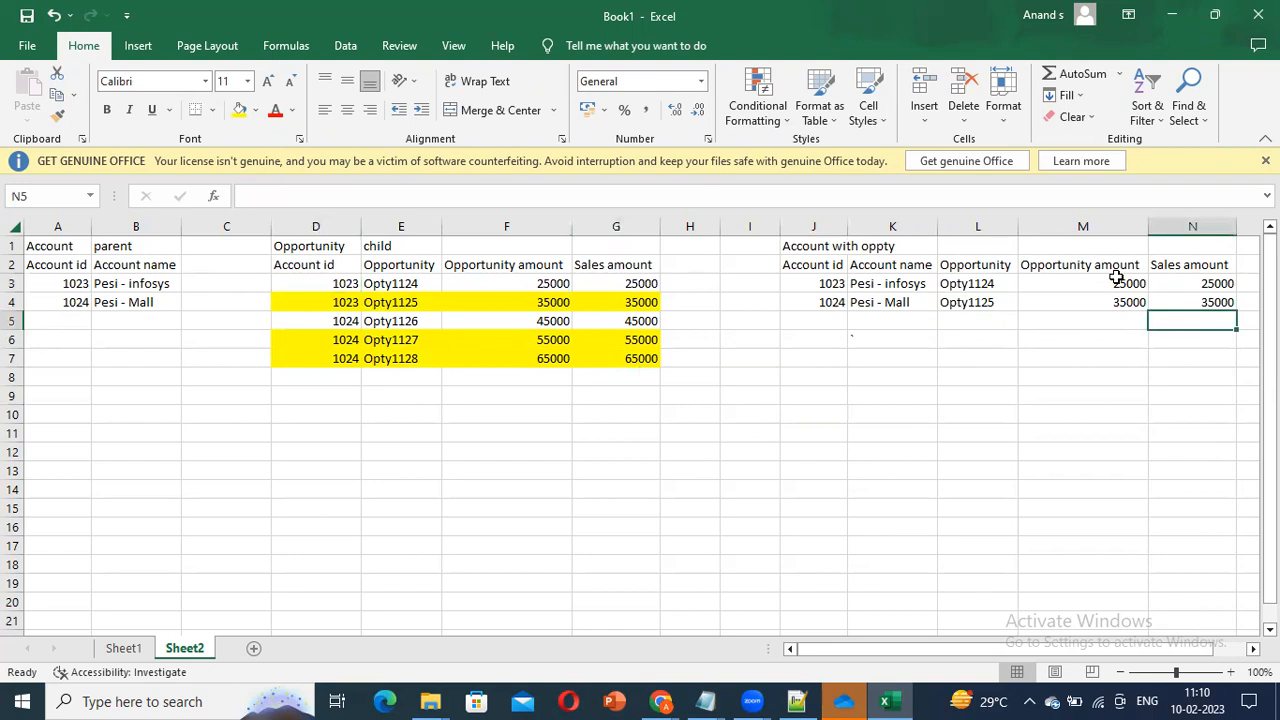
# Step: Duplicate the Account with oppty table, including its title and headings, to a block starting at cell J9
pyautogui.moveTo(812, 250); pyautogui.dragTo(1222, 308)
pyautogui.hotkey('ctrl', 'c')
pyautogui.click(820, 396)
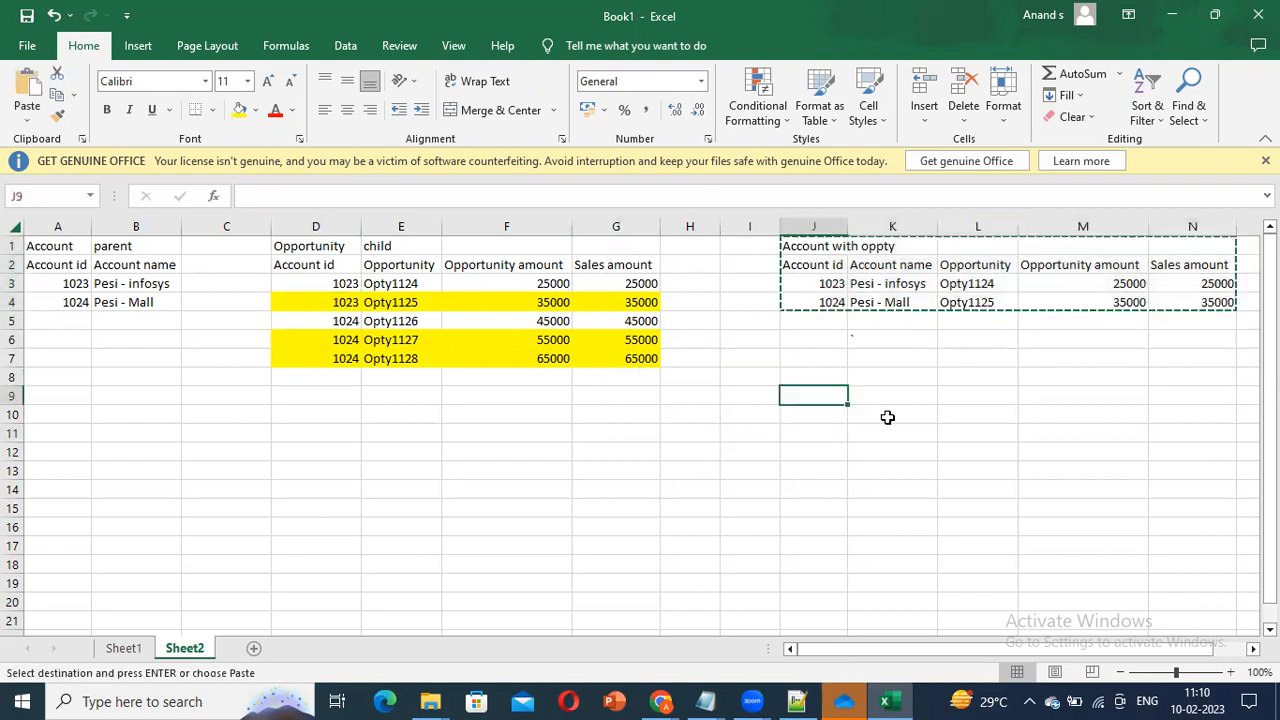
pyautogui.hotkey('ctrl', 'v')
pyautogui.press('Escape')
pyautogui.click(920, 402)
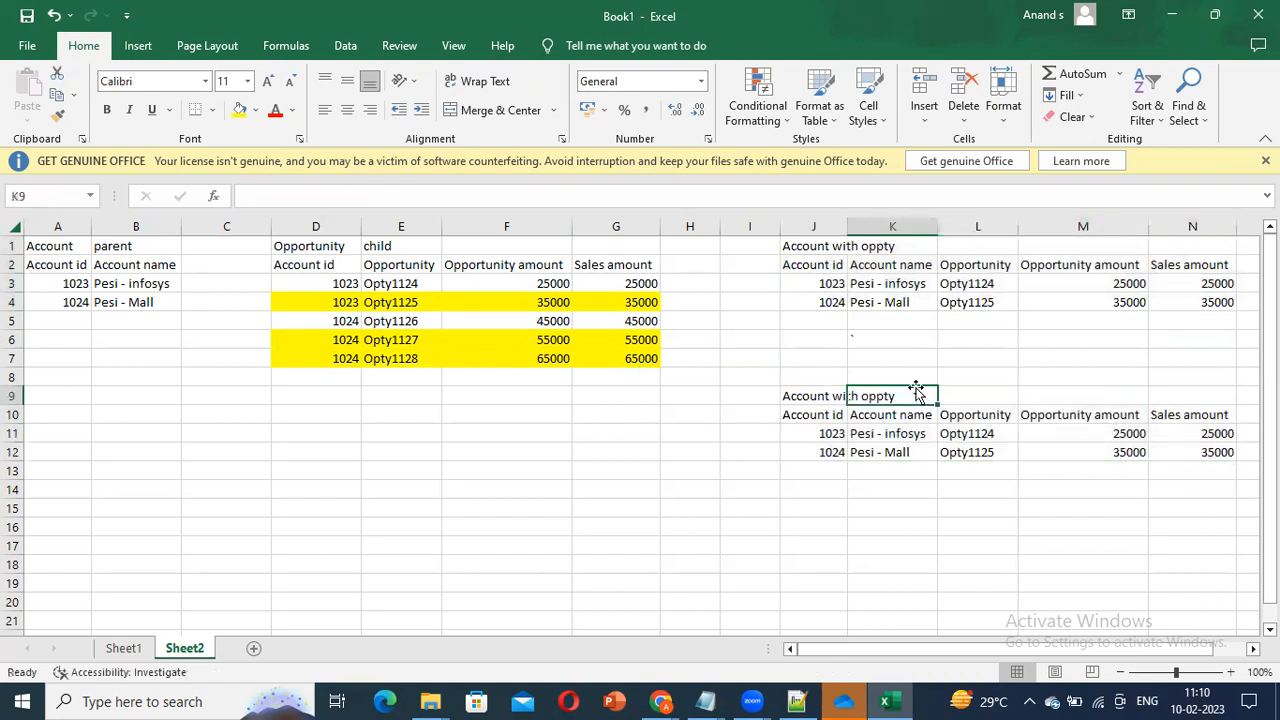
# Step: Widen column J to fit the table title and label the copied table "look up use" in cell K9
pyautogui.hotkey('alt', 'Tab')
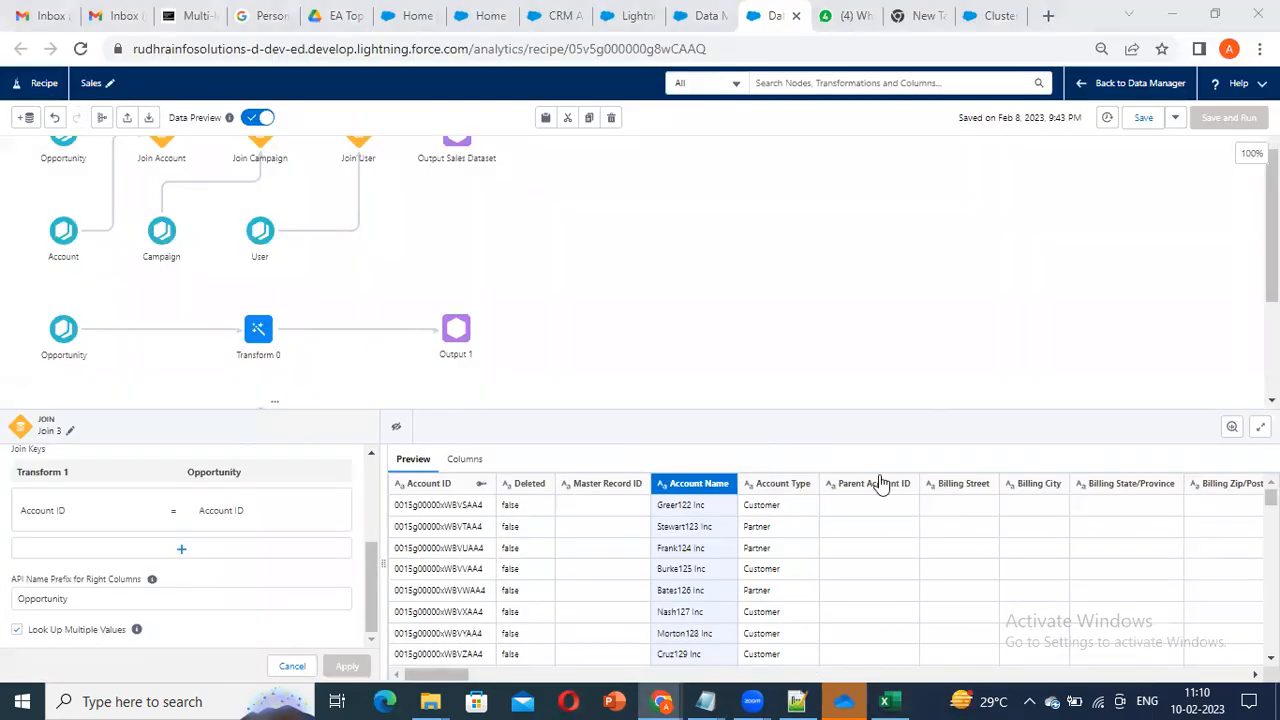
pyautogui.hotkey('alt', 'Tab')
pyautogui.doubleClick(922, 403)
pyautogui.click(960, 427)
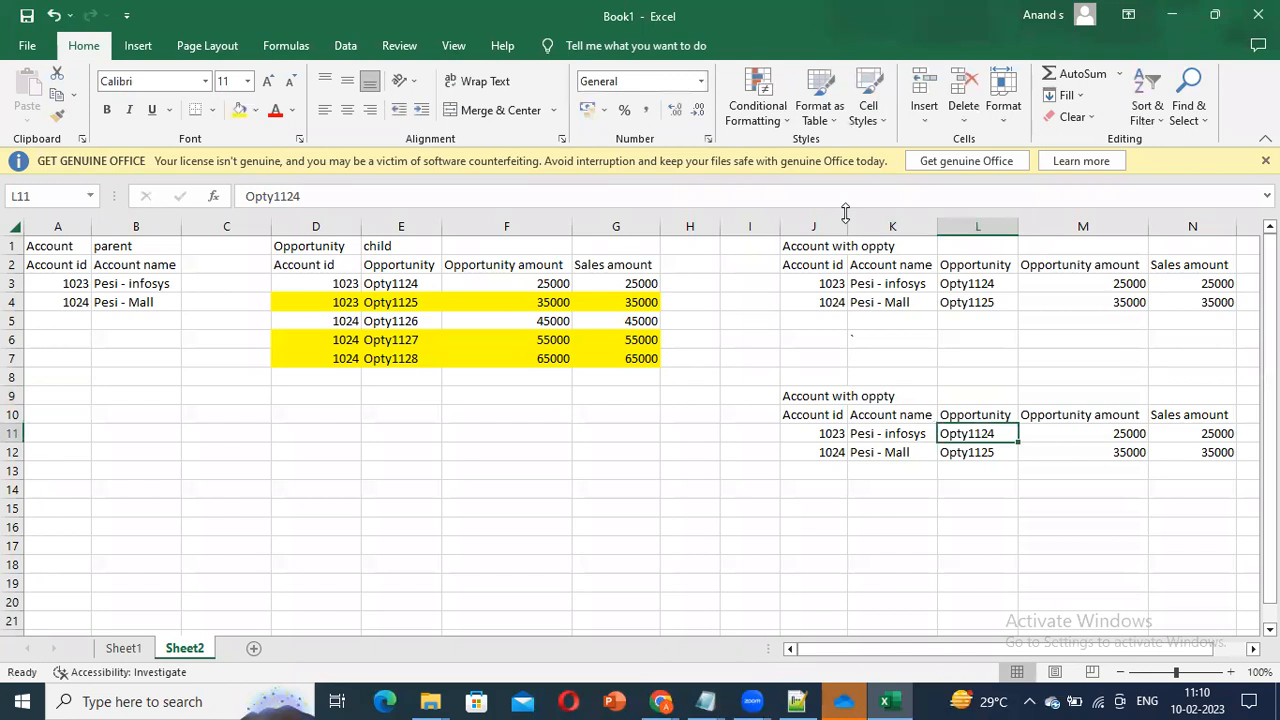
pyautogui.moveTo(847, 217); pyautogui.dragTo(899, 217)
pyautogui.click(918, 412)
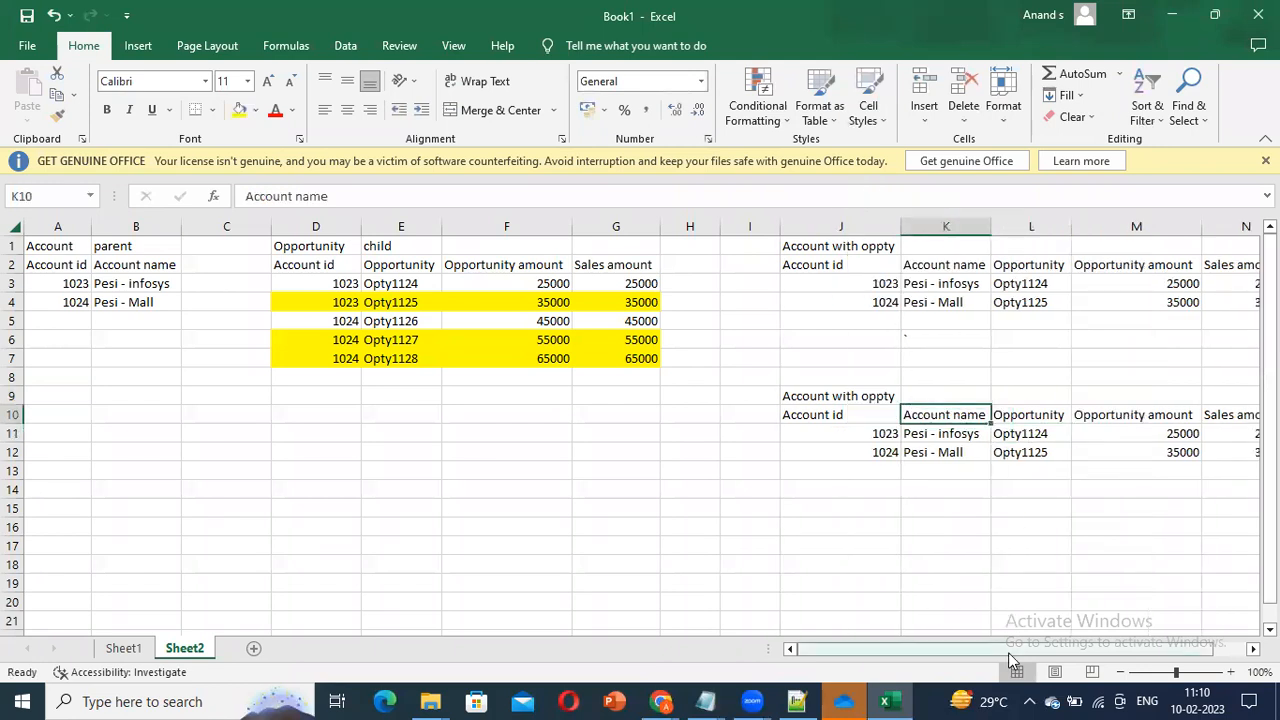
pyautogui.moveTo(1008, 652); pyautogui.dragTo(1014, 652)
pyautogui.doubleClick(854, 393)
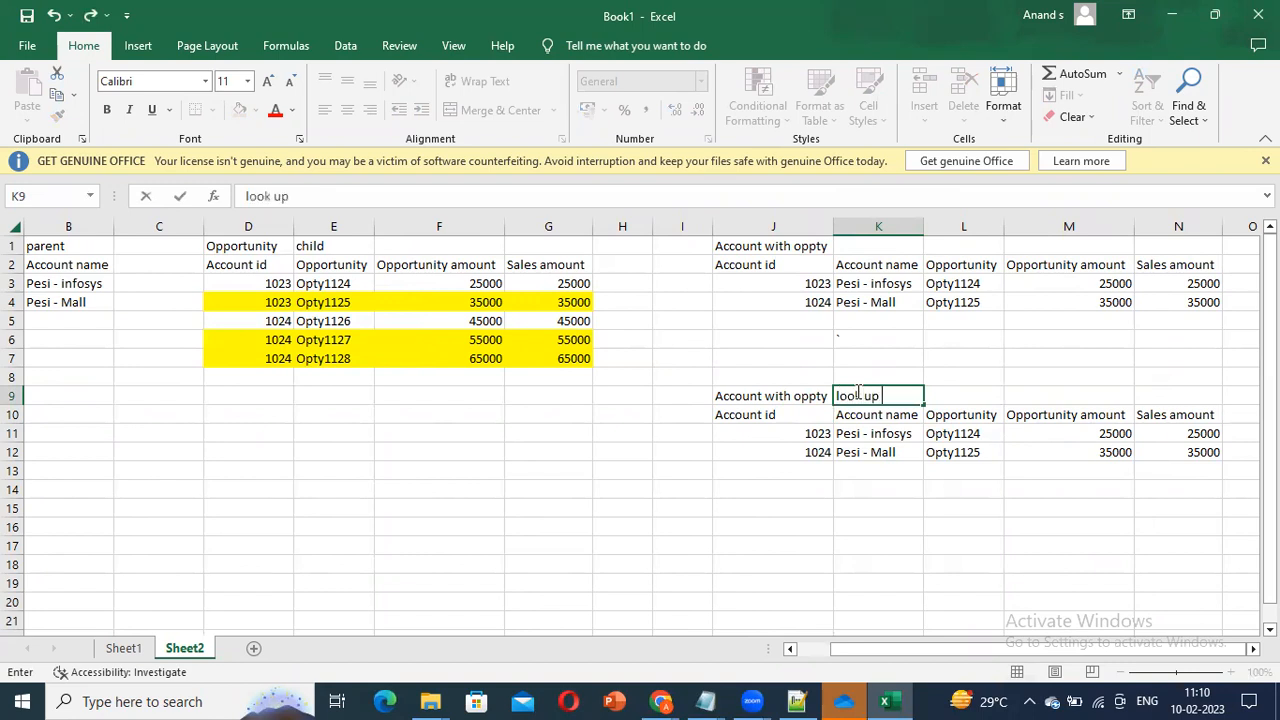
pyautogui.write('look up use')
# Step: Examine the two account rows of the copied table and check the join settings in the CRM Analytics recipe
pyautogui.click(801, 483)
pyautogui.click(812, 422)
pyautogui.click(998, 450)
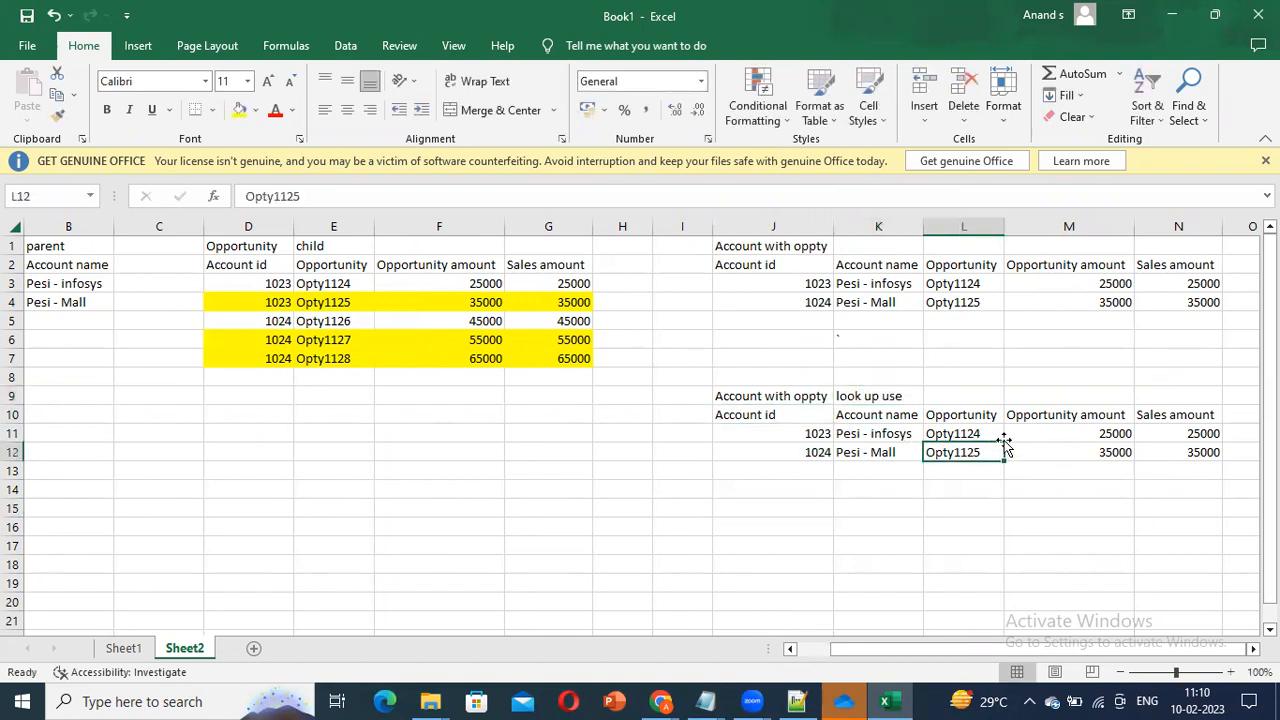
pyautogui.click(1167, 440)
pyautogui.moveTo(800, 438); pyautogui.dragTo(1250, 455)
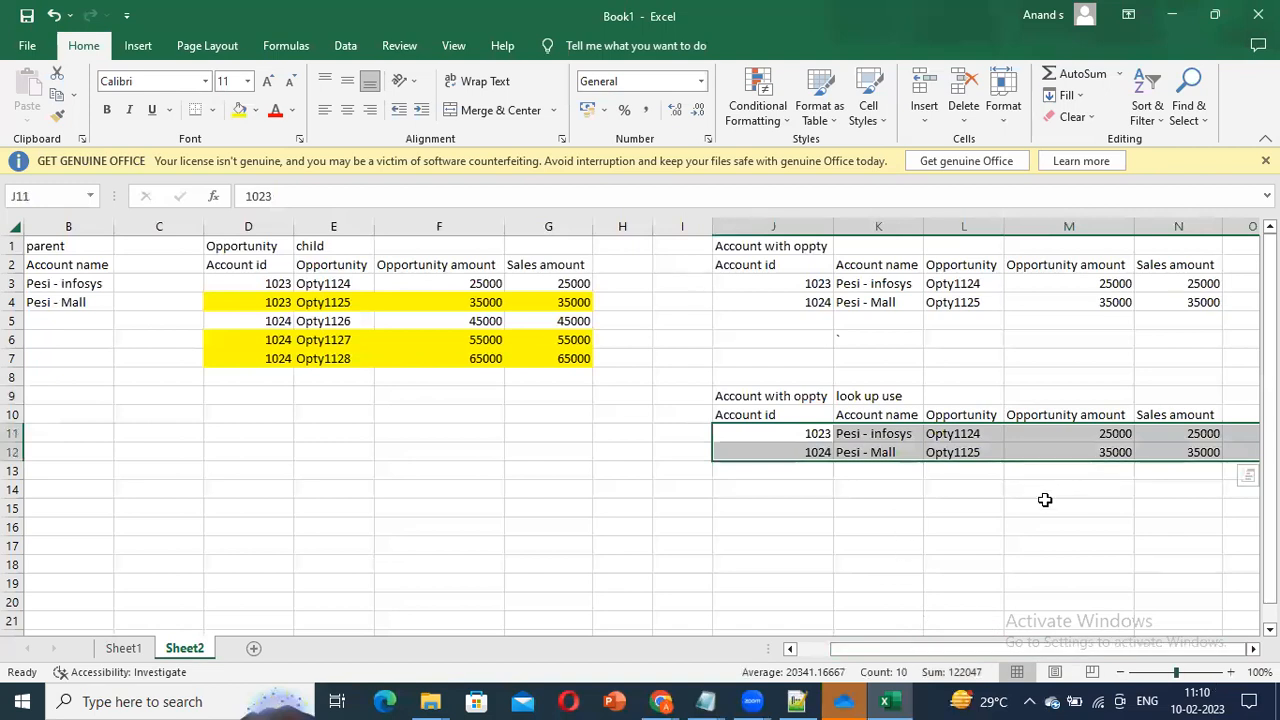
pyautogui.click(978, 470)
pyautogui.click(936, 438)
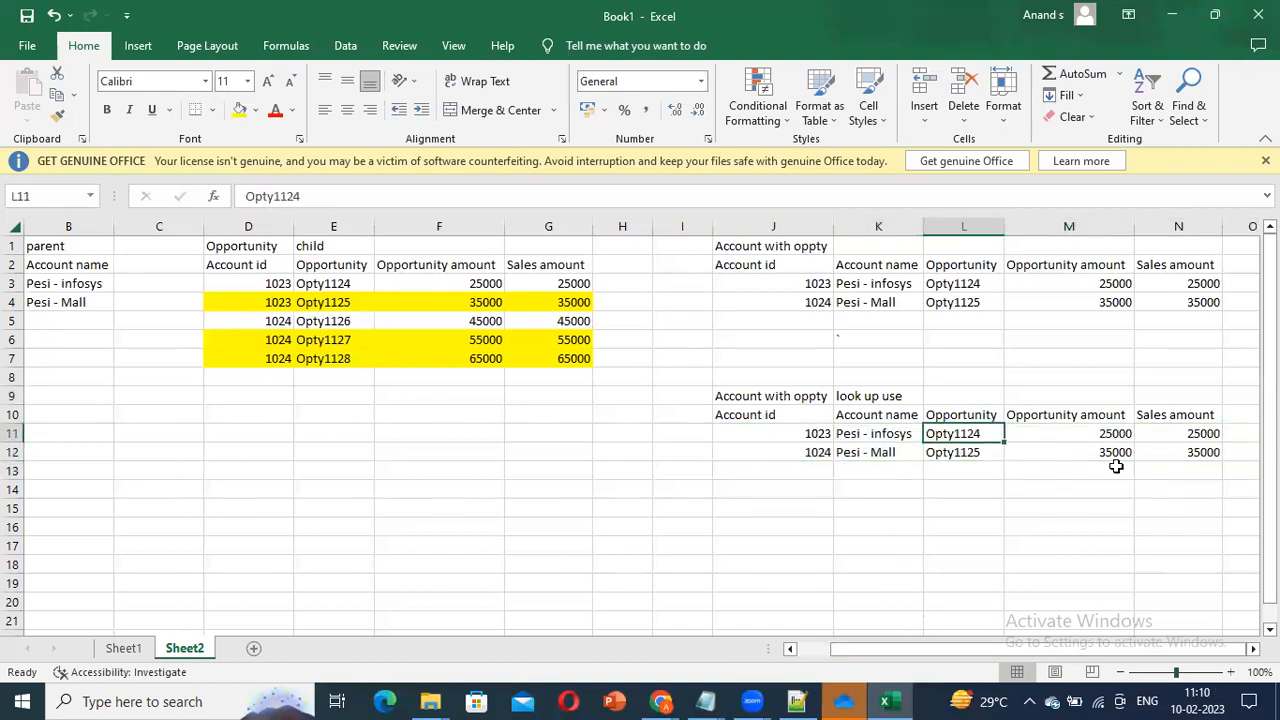
pyautogui.hotkey('alt', 'Tab')
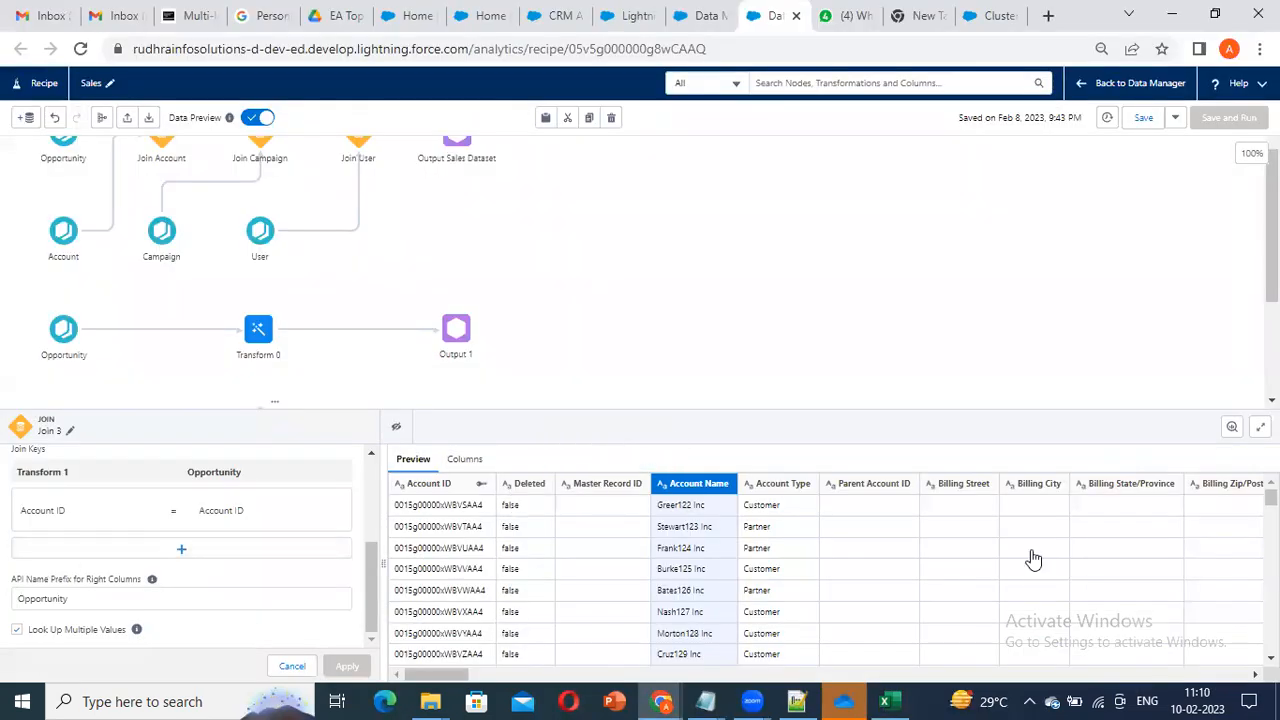
pyautogui.hotkey('alt', 'Tab')
pyautogui.click(1052, 440)
# Step: Enter 60000, the total of account 1023's two opportunity amounts, as its Opportunity amount in the look up use table
pyautogui.moveTo(480, 284); pyautogui.dragTo(498, 304)
pyautogui.hotkey('ctrl', 'c')
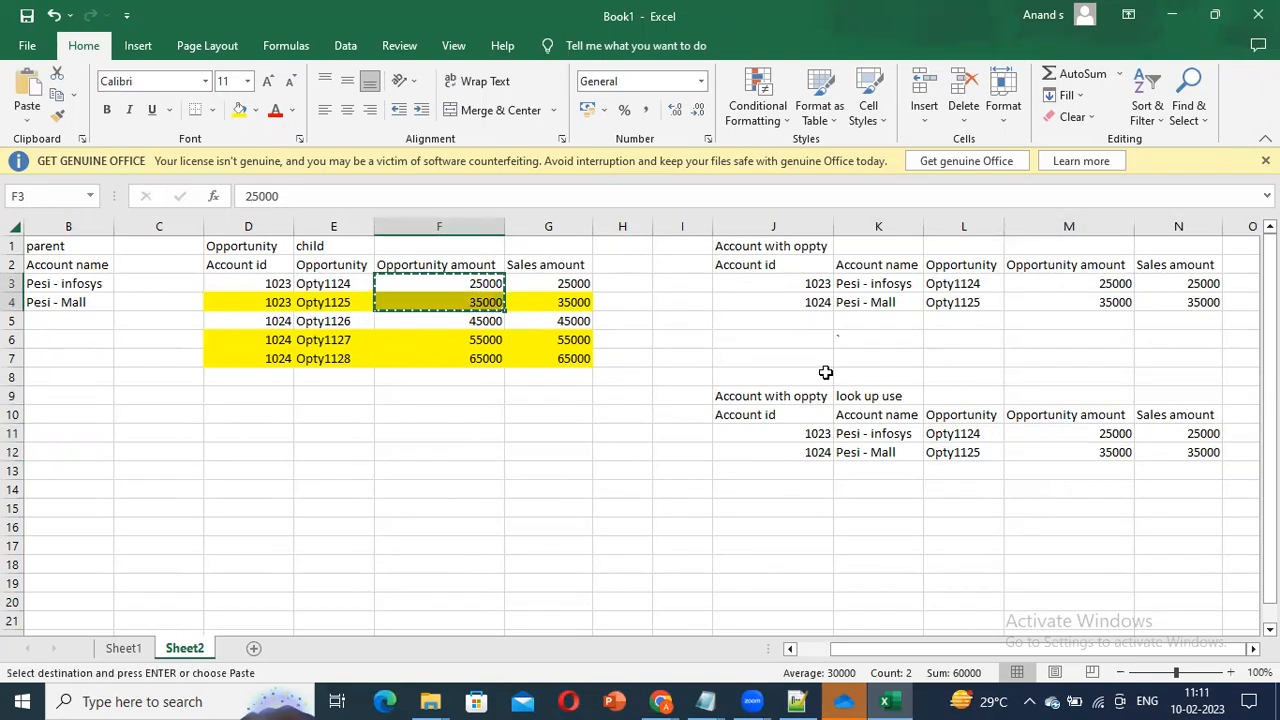
pyautogui.click(1085, 450)
pyautogui.moveTo(1083, 440)
pyautogui.mouseDown()
pyautogui.moveTo(1049, 431)
pyautogui.moveTo(1070, 452)
pyautogui.mouseUp()
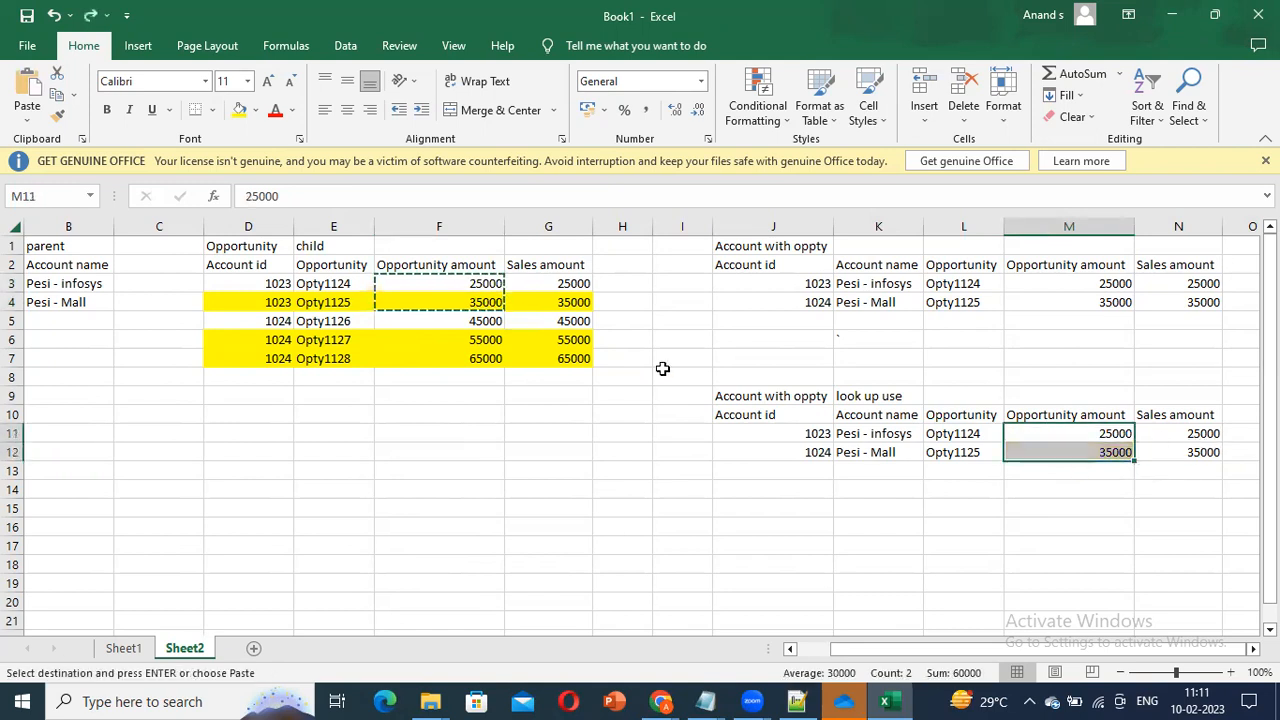
pyautogui.click(1020, 544)
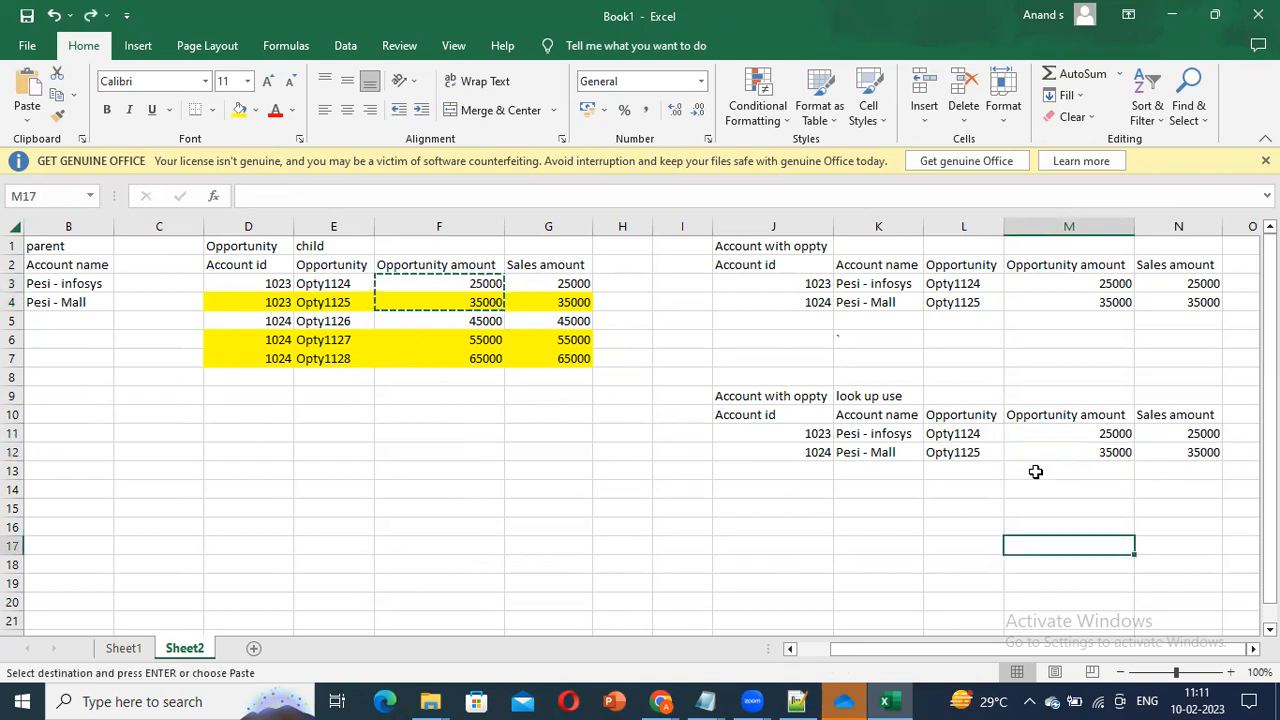
pyautogui.click(992, 508)
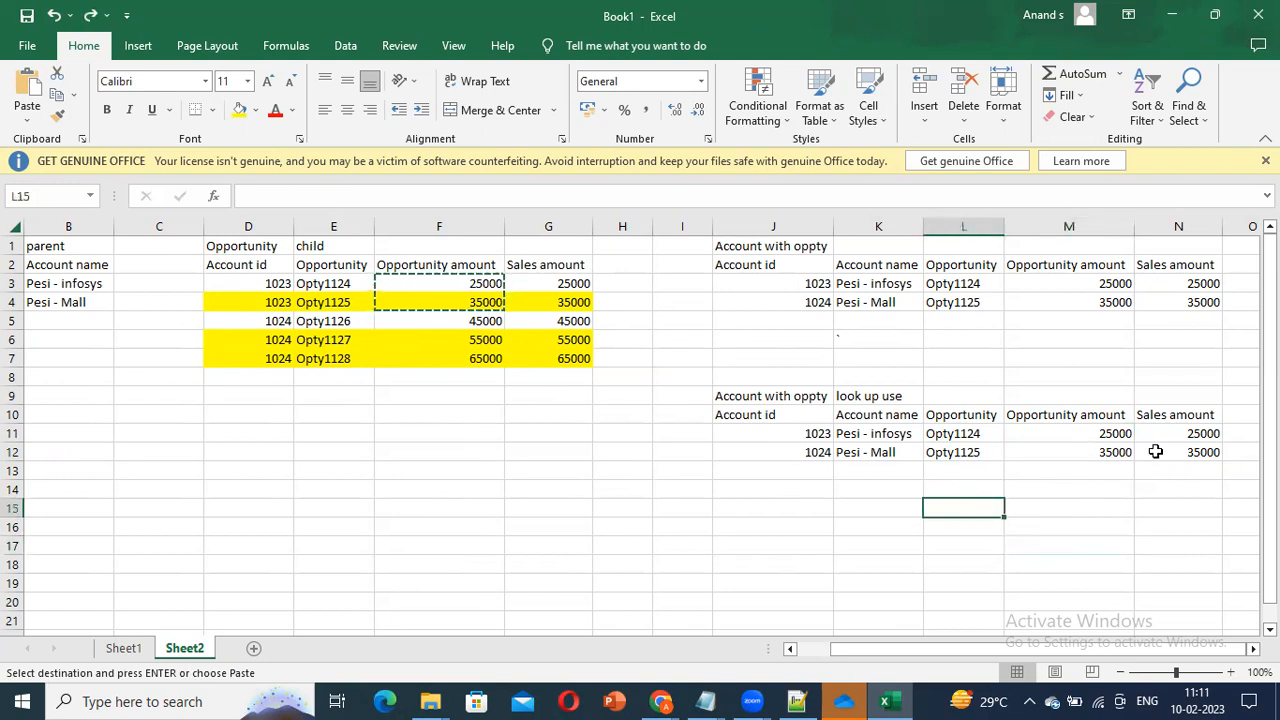
pyautogui.click(1094, 436)
pyautogui.write('6')
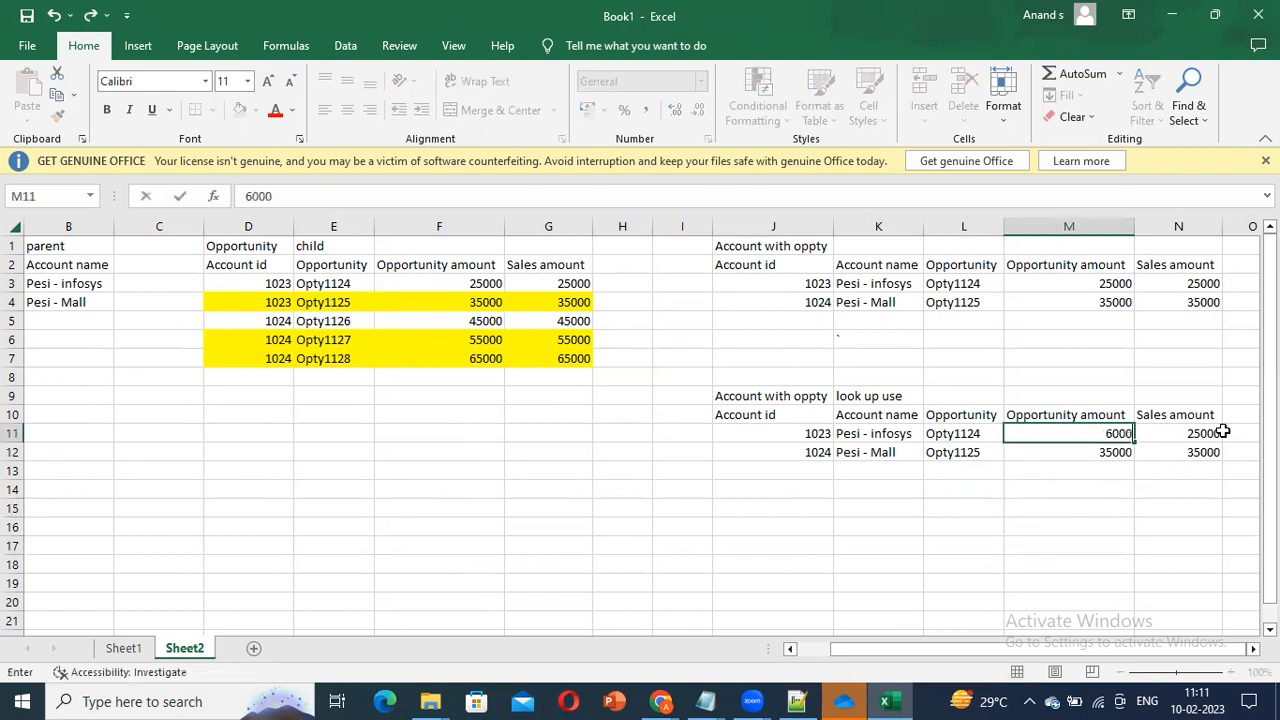
pyautogui.write('0000')
pyautogui.press('Return')
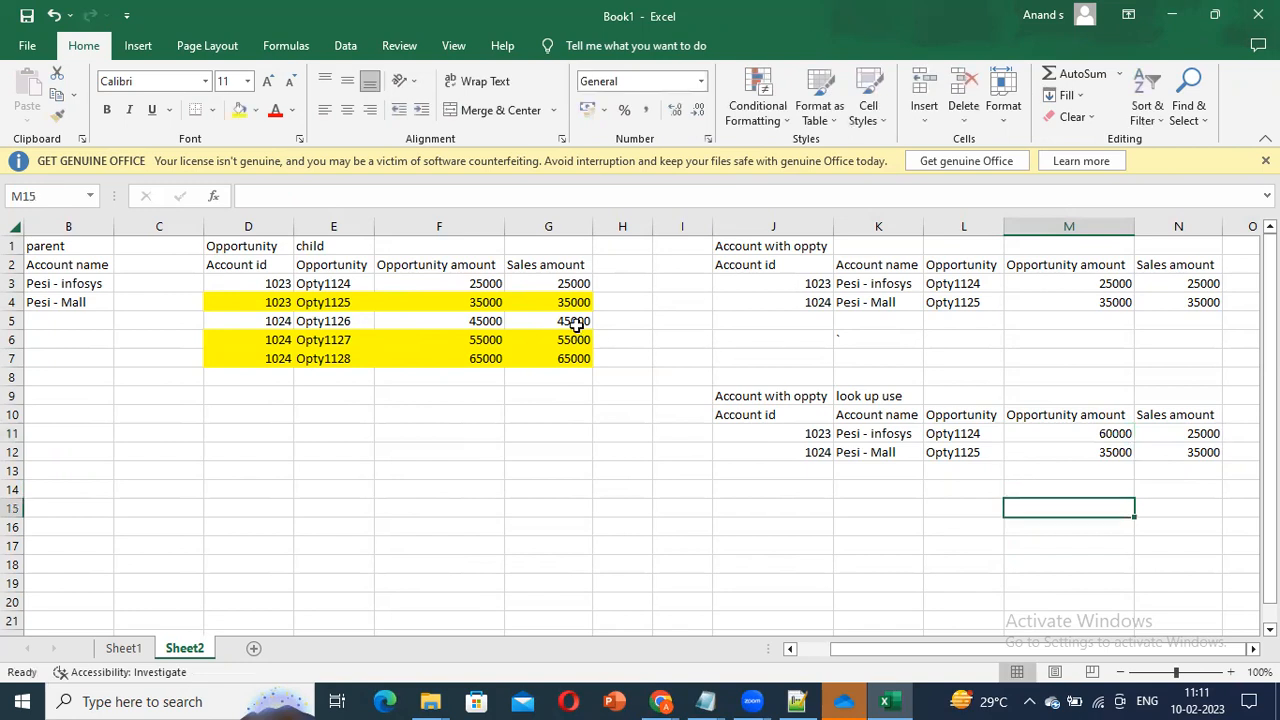
# Step: Set the Sales amount of account 1023 in the look up use table to 60000
pyautogui.click(577, 283)
pyautogui.click(1195, 430)
pyautogui.write('6')
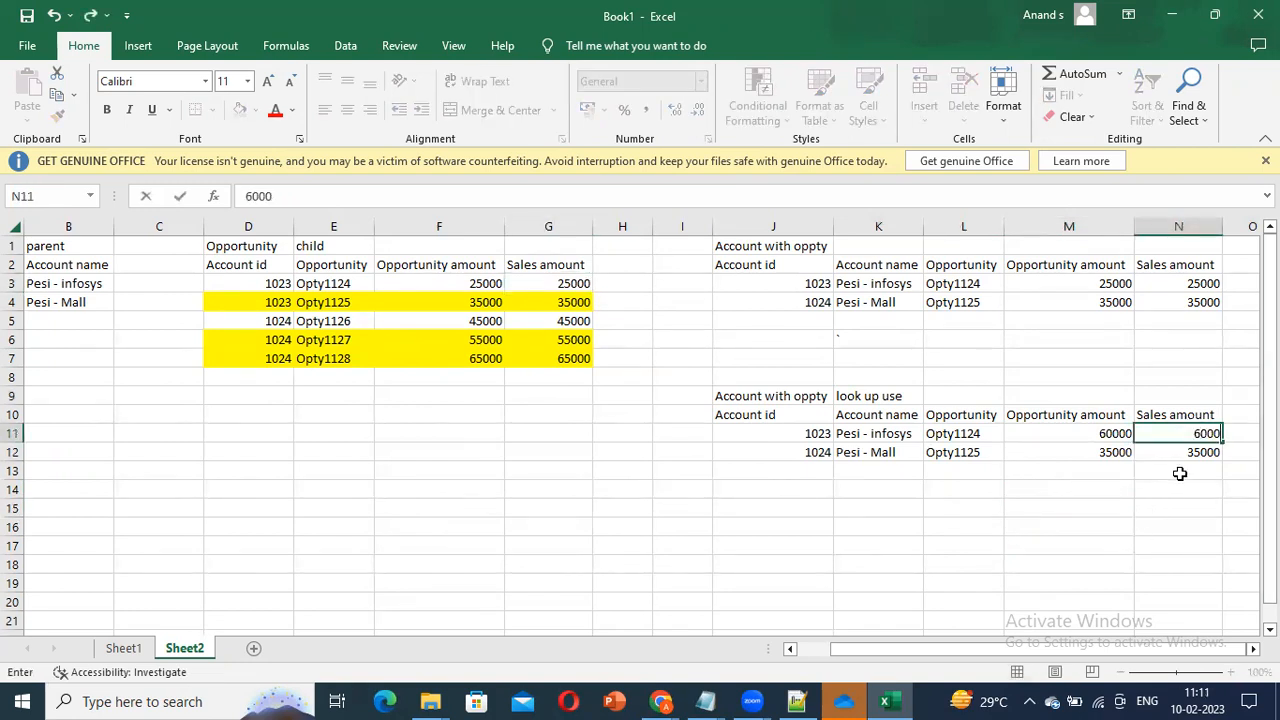
pyautogui.click(1064, 579)
# Step: Total account 1024's three opportunity amounts and enter 165000 as its Opportunity amount in the look up use table
pyautogui.moveTo(468, 323); pyautogui.dragTo(486, 357)
pyautogui.click(537, 409)
pyautogui.click(479, 328)
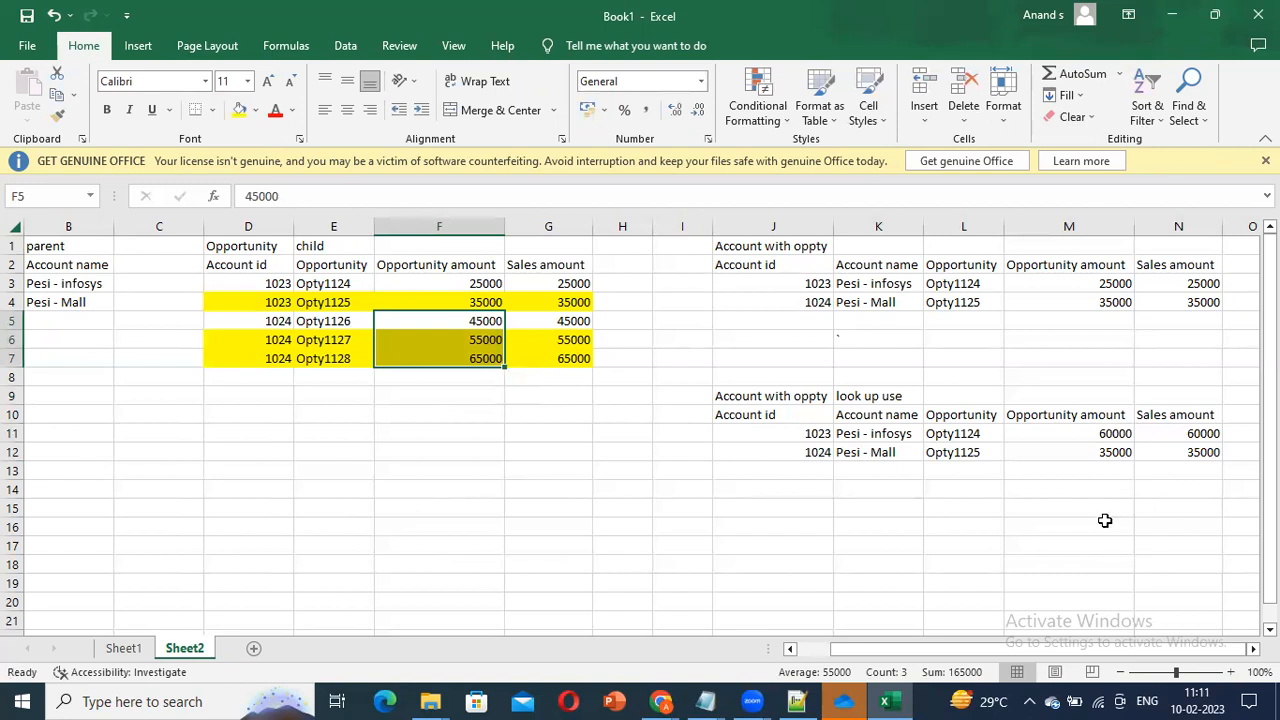
pyautogui.click(1110, 452)
pyautogui.write('16')
pyautogui.click(1088, 578)
# Step: Copy account 1024's 165000 Opportunity amount into its Sales amount cell in the look up use table
pyautogui.click(1090, 451)
pyautogui.hotkey('ctrl', 'c')
pyautogui.click(1212, 450)
pyautogui.hotkey('ctrl', 'v')
pyautogui.press('Escape')
pyautogui.click(1100, 525)
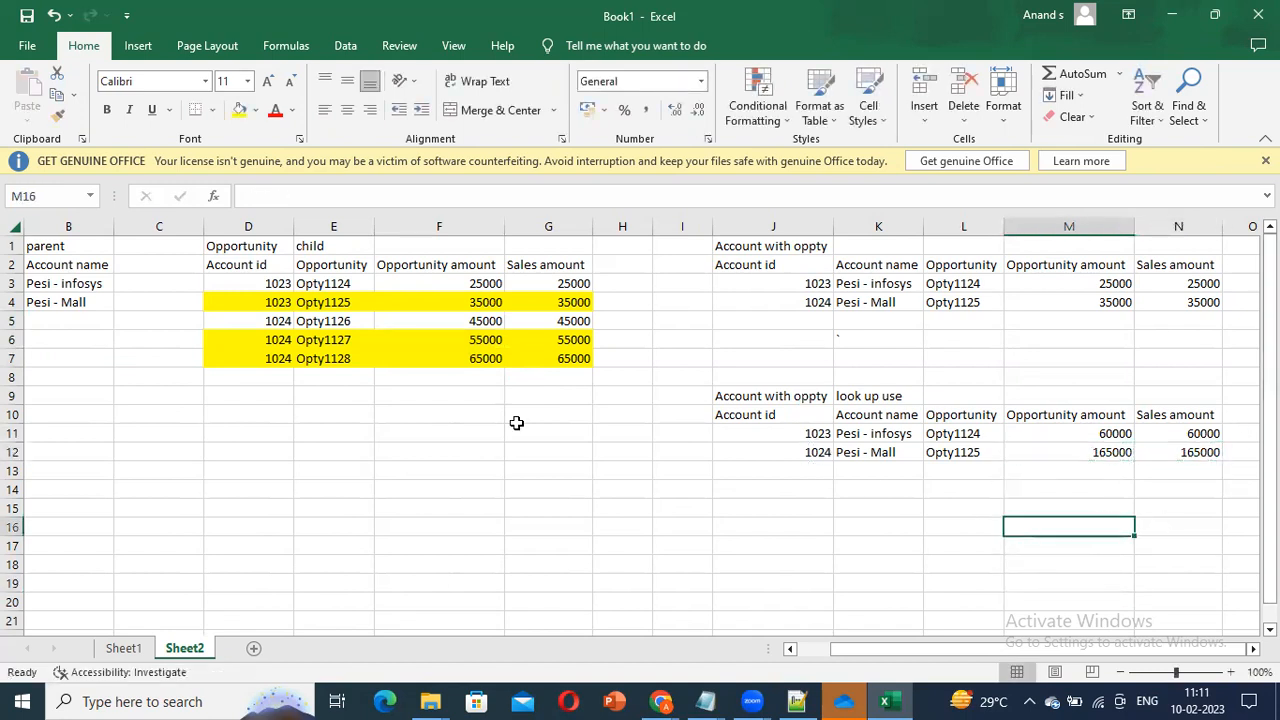
# Step: Compare each account's opportunity rows with its summed row in the look up use table and check the recipe's Look Up Multiple Values option
pyautogui.click(62, 316)
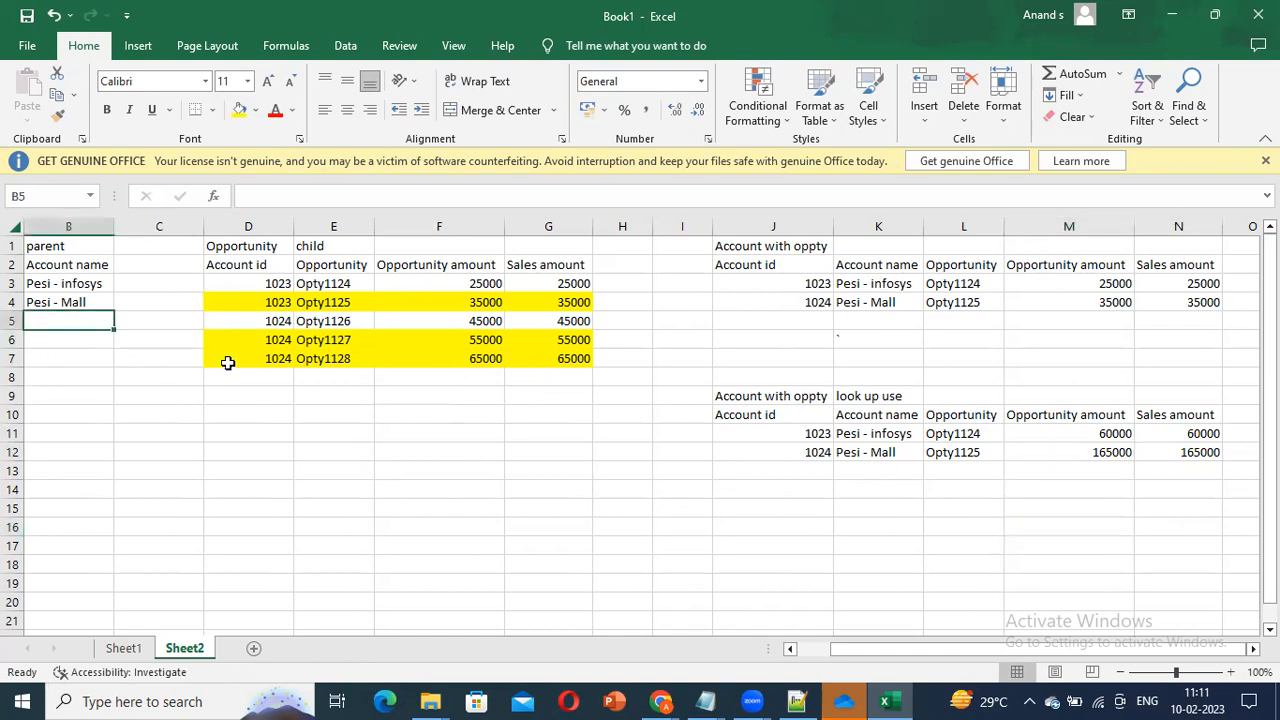
pyautogui.moveTo(268, 284); pyautogui.dragTo(588, 358)
pyautogui.click(1028, 486)
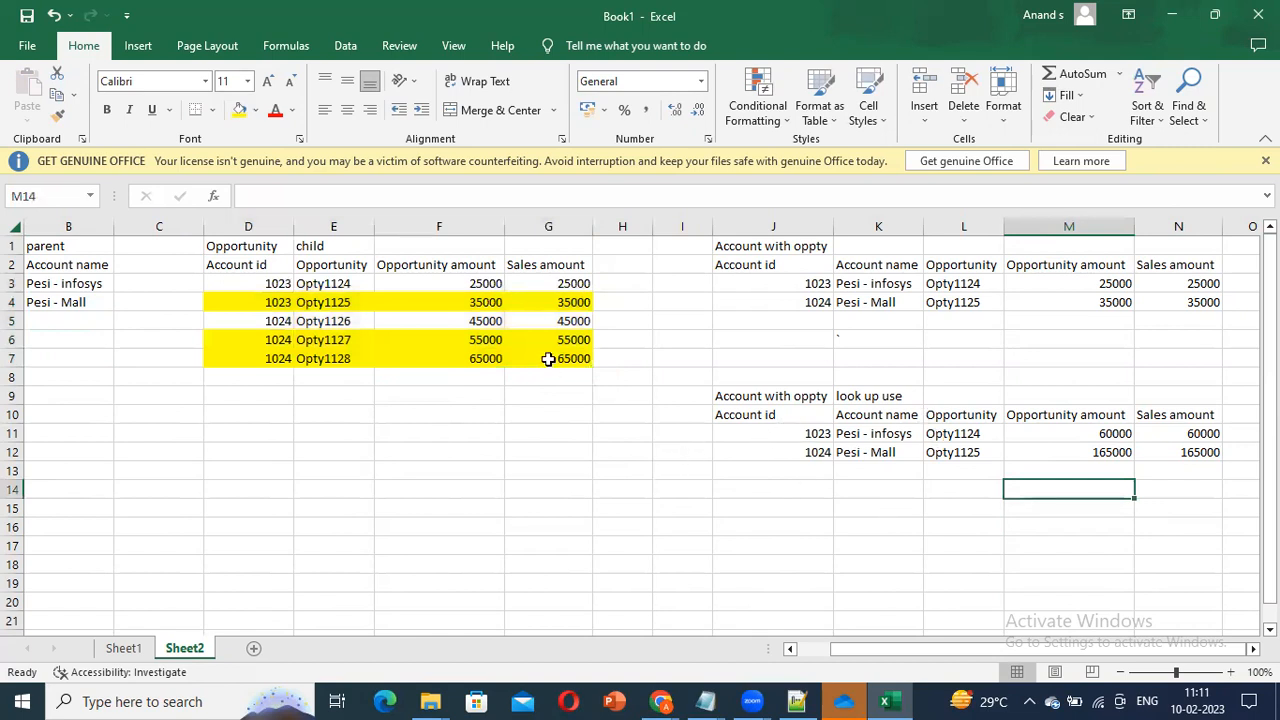
pyautogui.click(495, 305)
pyautogui.moveTo(480, 322); pyautogui.dragTo(482, 356)
pyautogui.click(812, 430)
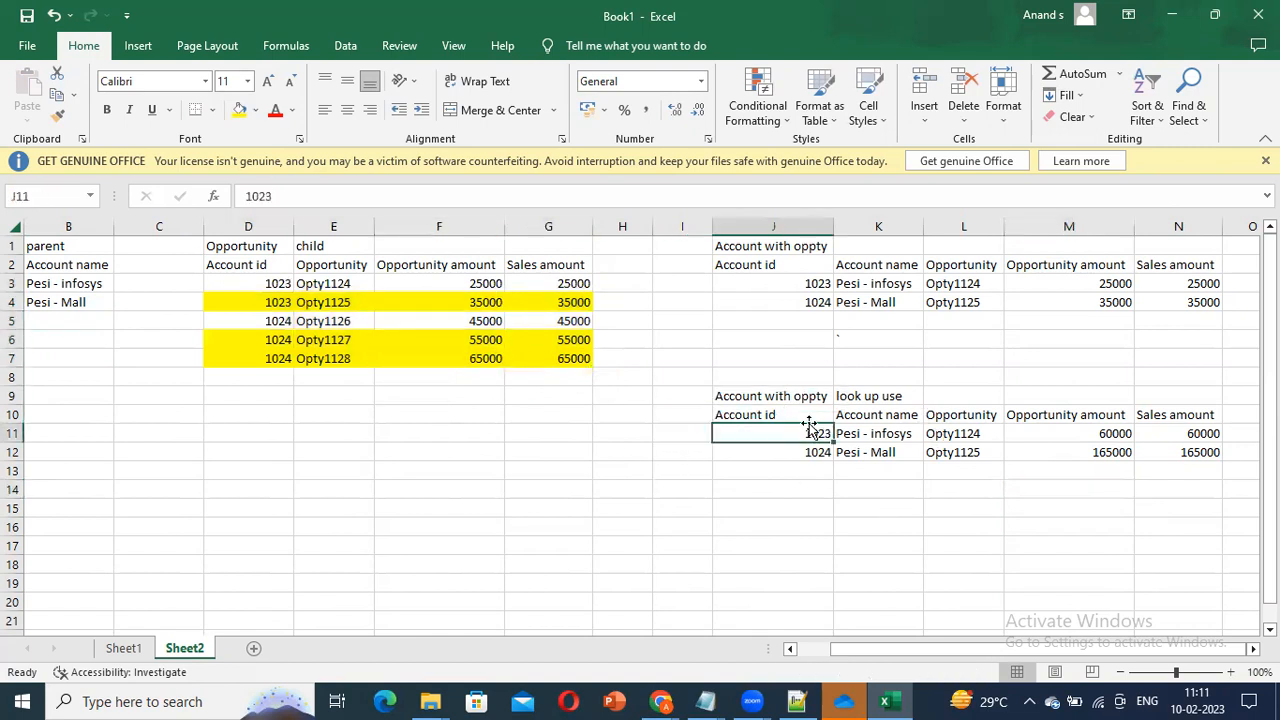
pyautogui.moveTo(563, 330); pyautogui.dragTo(577, 357)
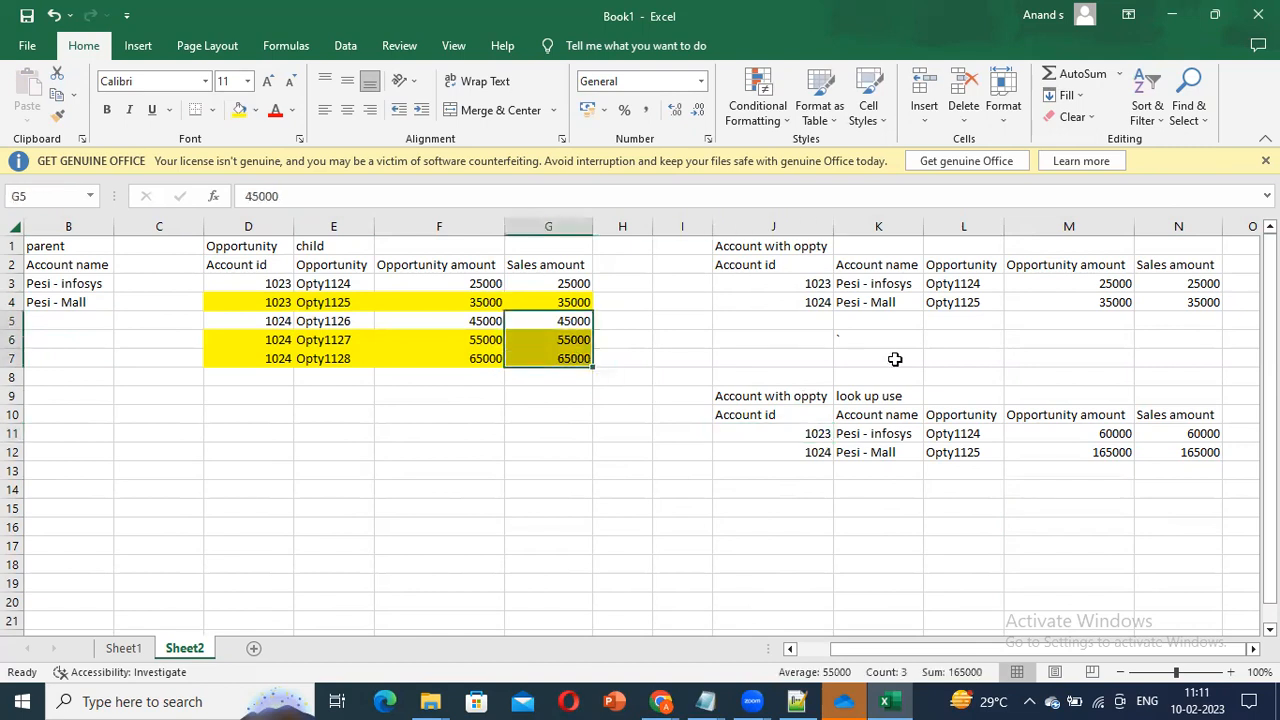
pyautogui.click(981, 438)
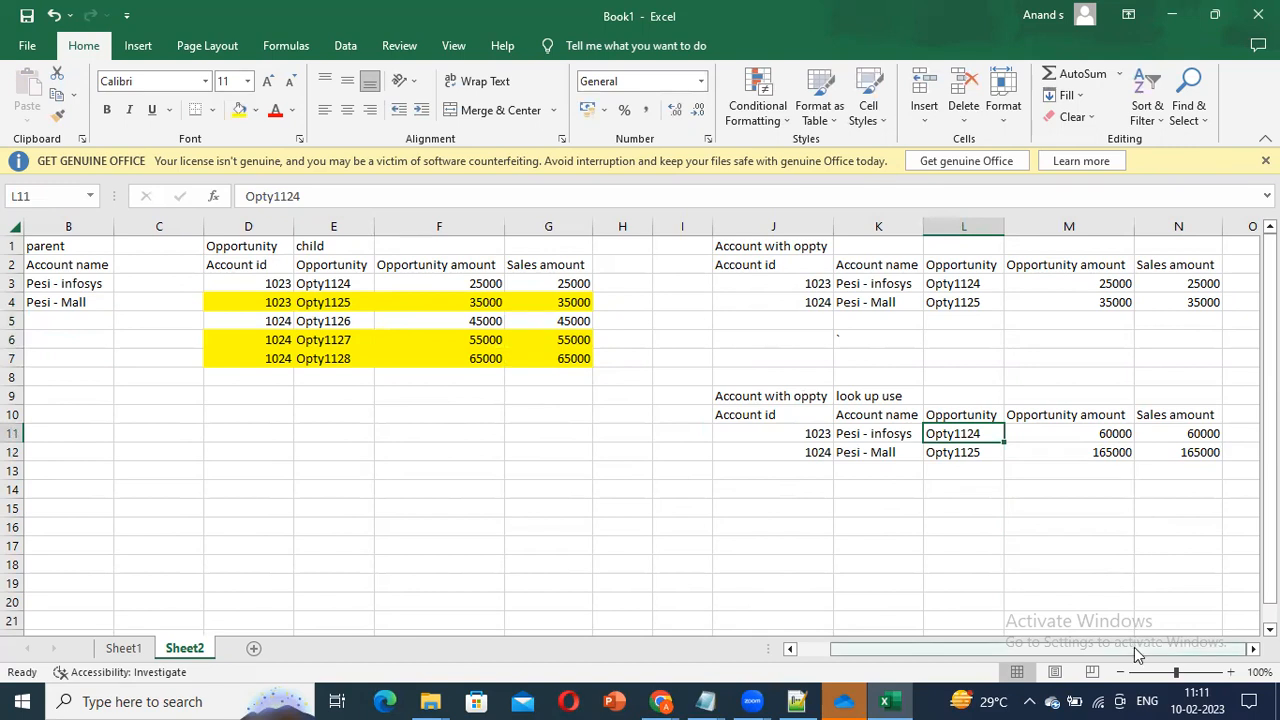
pyautogui.hotkey('alt', 'Tab')
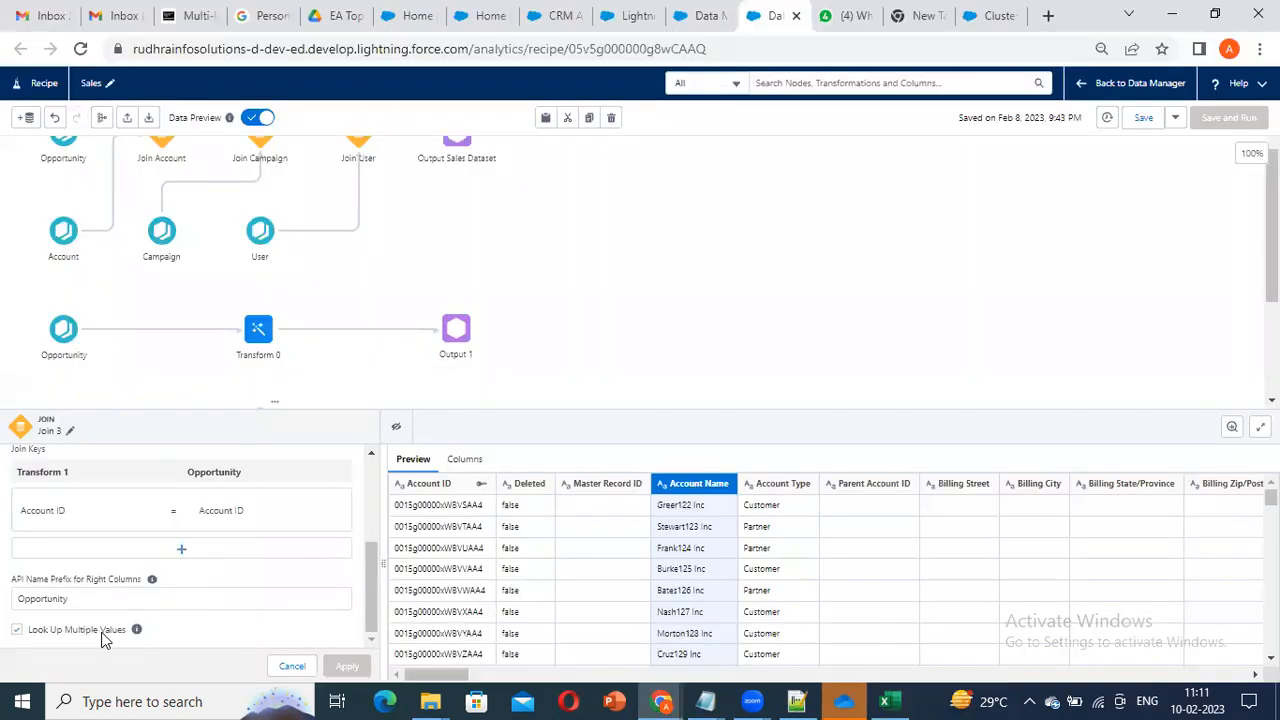
pyautogui.hotkey('alt', 'Tab')
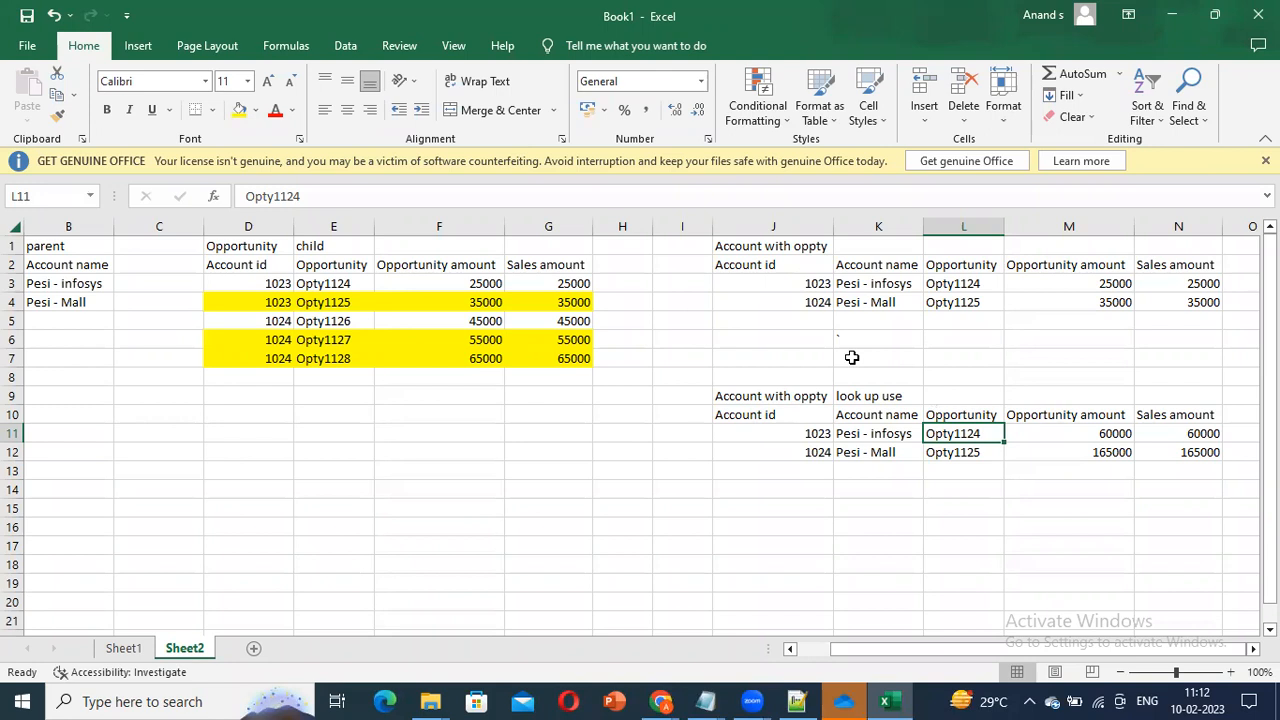
# Step: Switch to the CRM Analytics recipe, review the Join 3 settings and add an Aggregate node after Join 3
pyautogui.hotkey('alt', 'Tab')
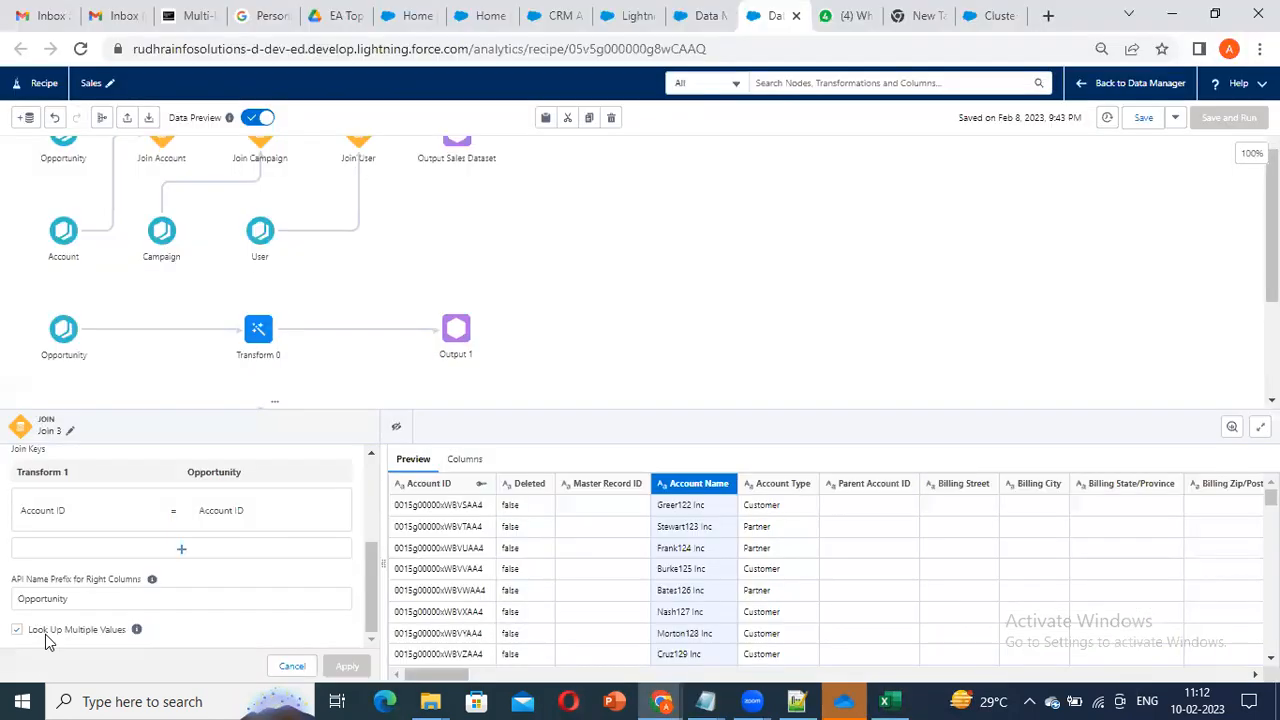
pyautogui.scroll(3, 50, 630)
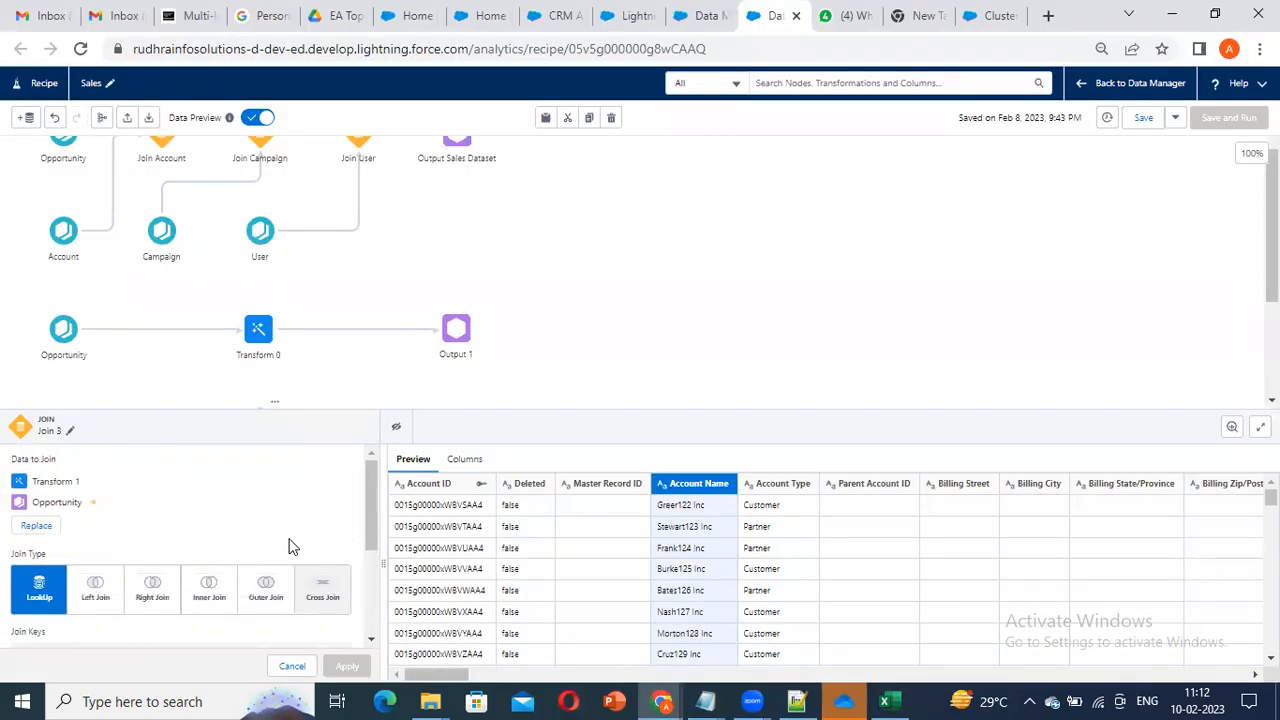
pyautogui.scroll(-3, 288, 546)
pyautogui.scroll(-2, 400, 398)
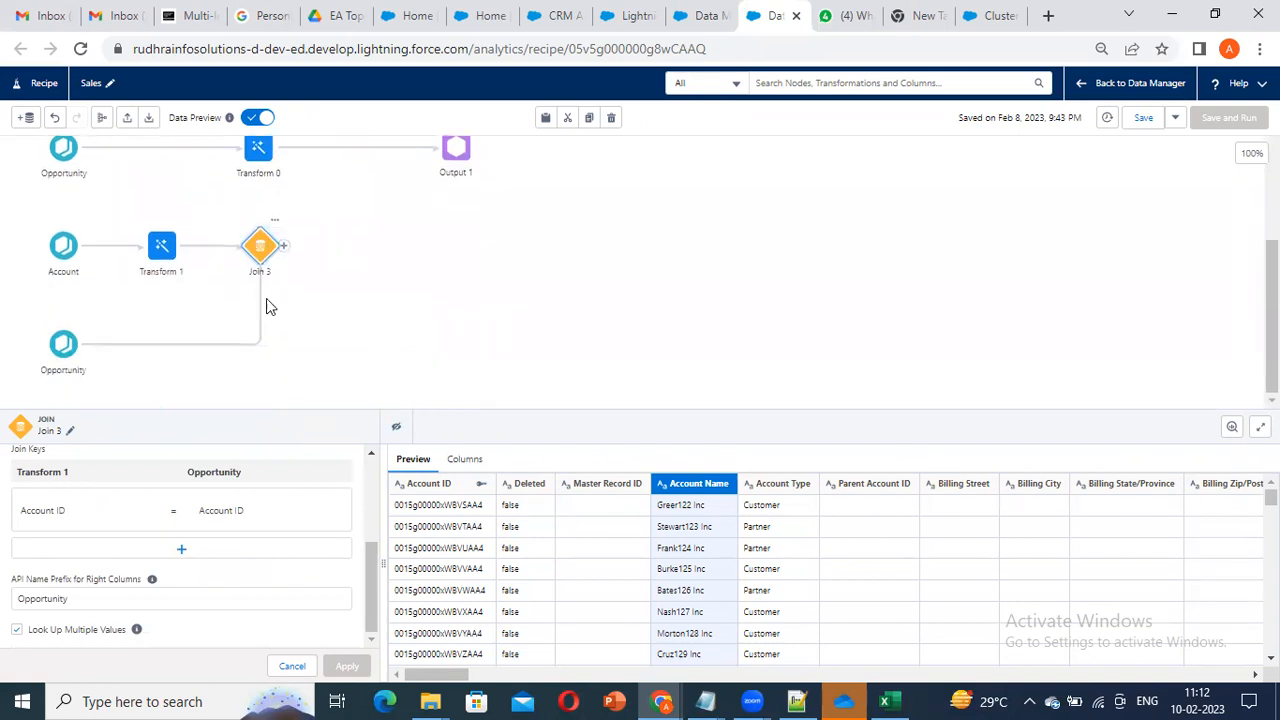
pyautogui.click(282, 248)
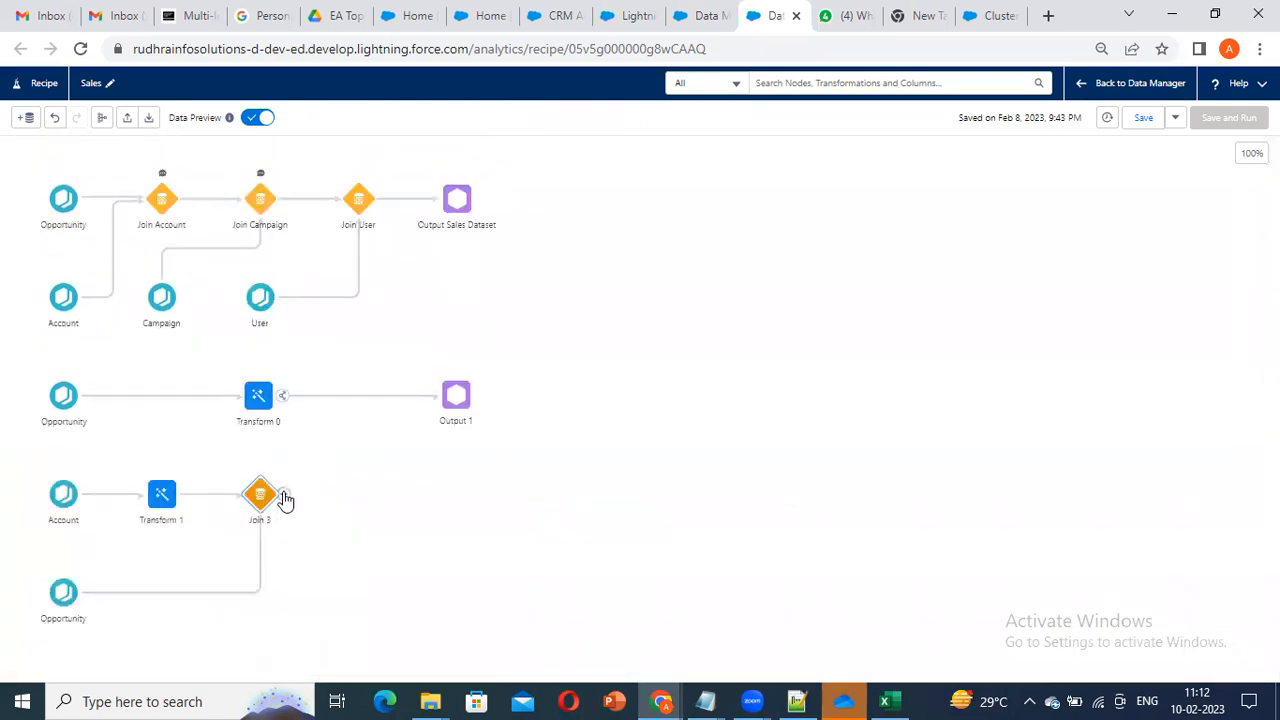
pyautogui.click(283, 494)
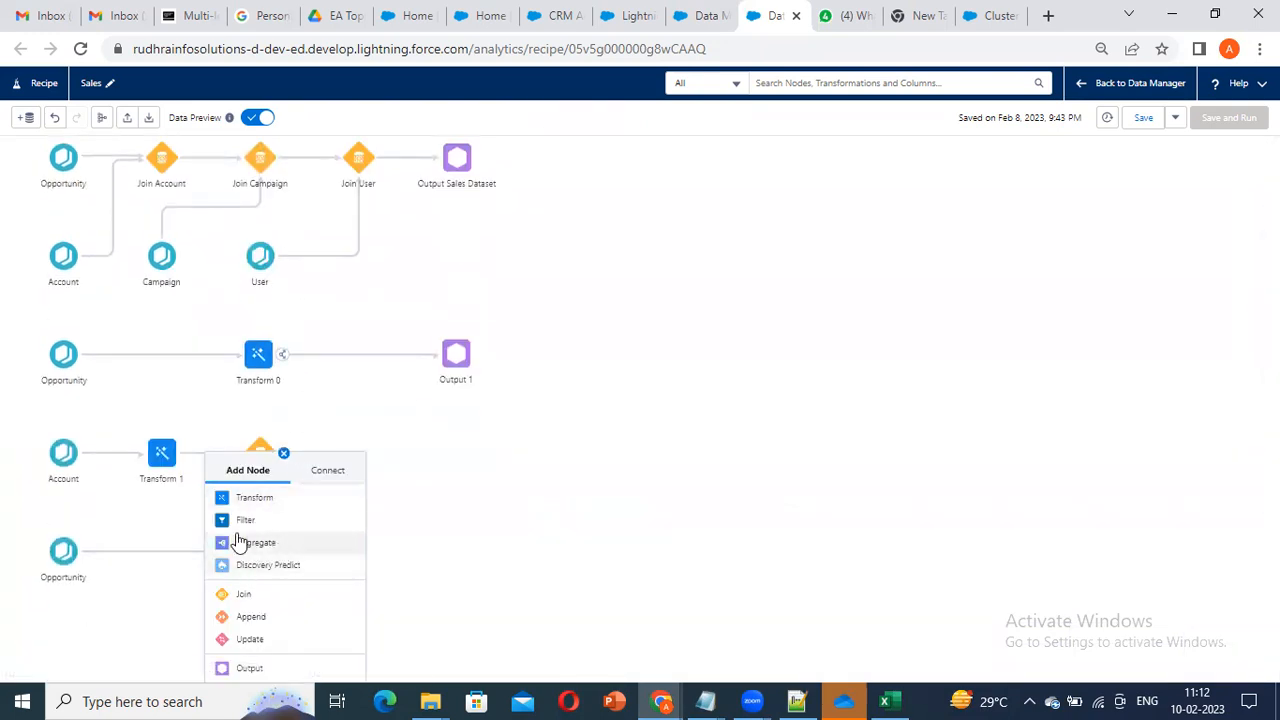
pyautogui.click(239, 540)
pyautogui.click(283, 496)
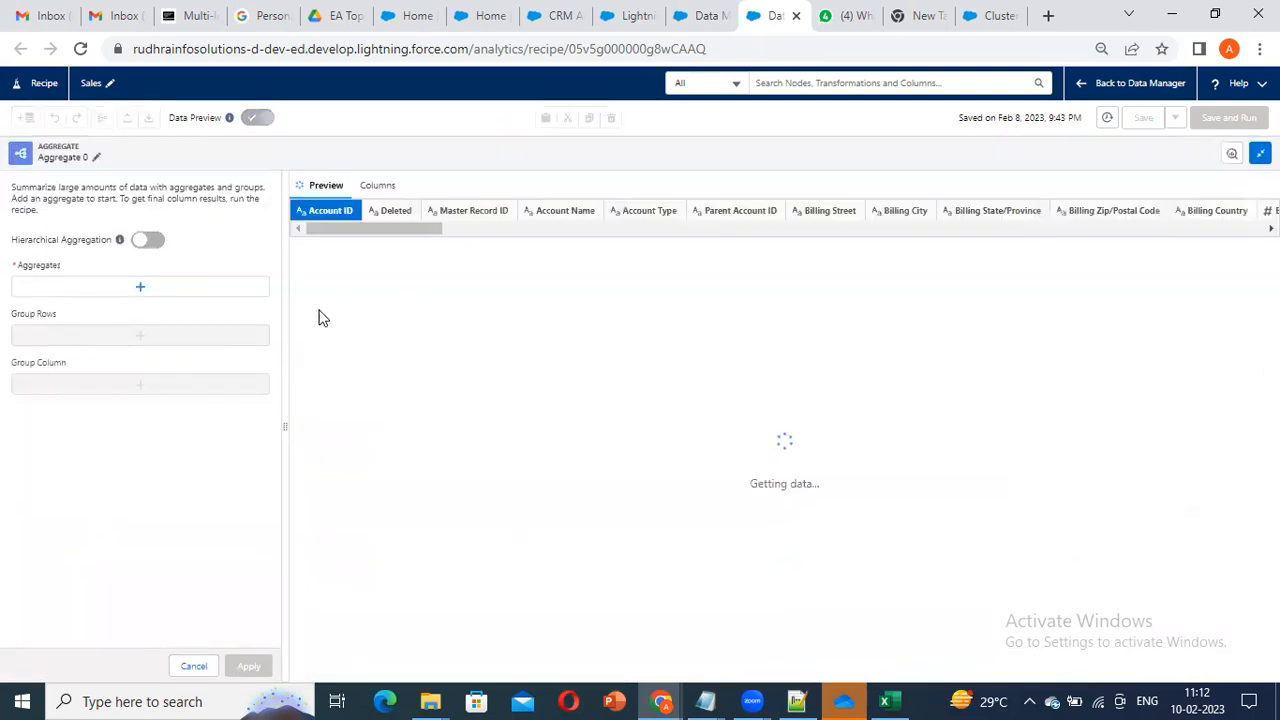
# Step: Switch to the Excel workbook and examine the look up use table with its summed account rows
pyautogui.hotkey('alt', 'Tab')
pyautogui.moveTo(704, 371); pyautogui.dragTo(1188, 477)
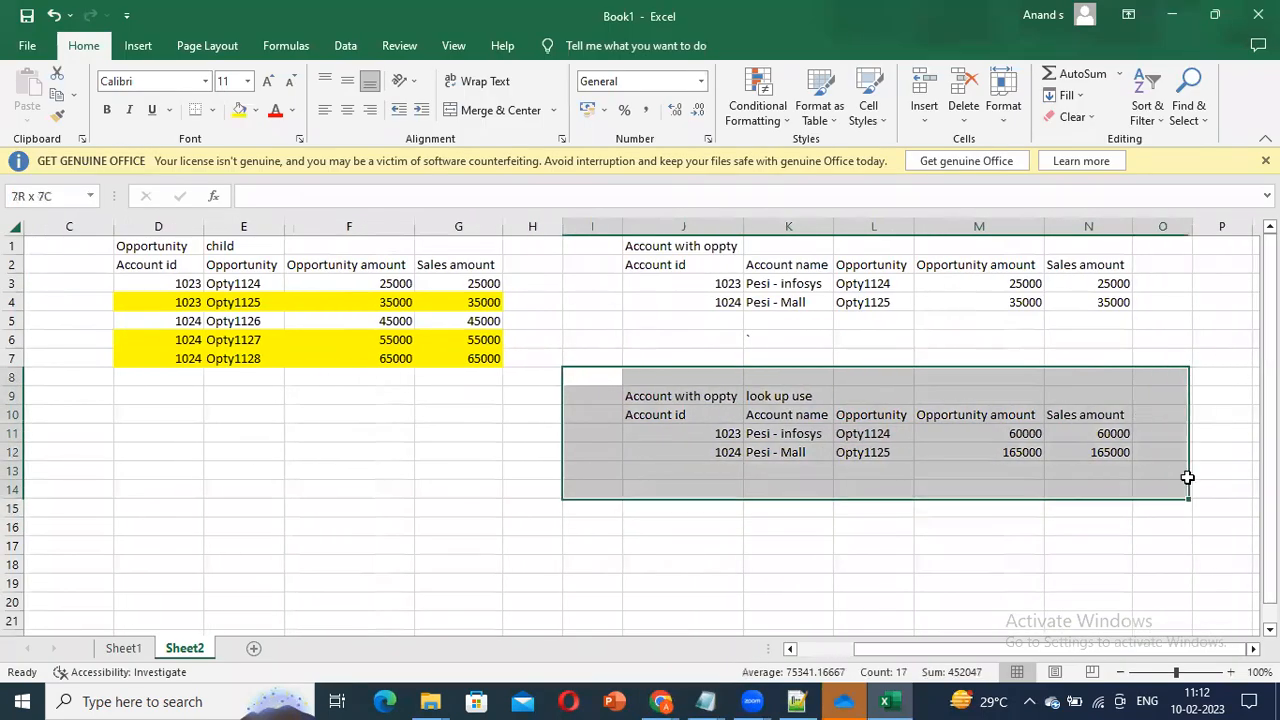
pyautogui.click(877, 472)
pyautogui.moveTo(600, 377); pyautogui.dragTo(1152, 470)
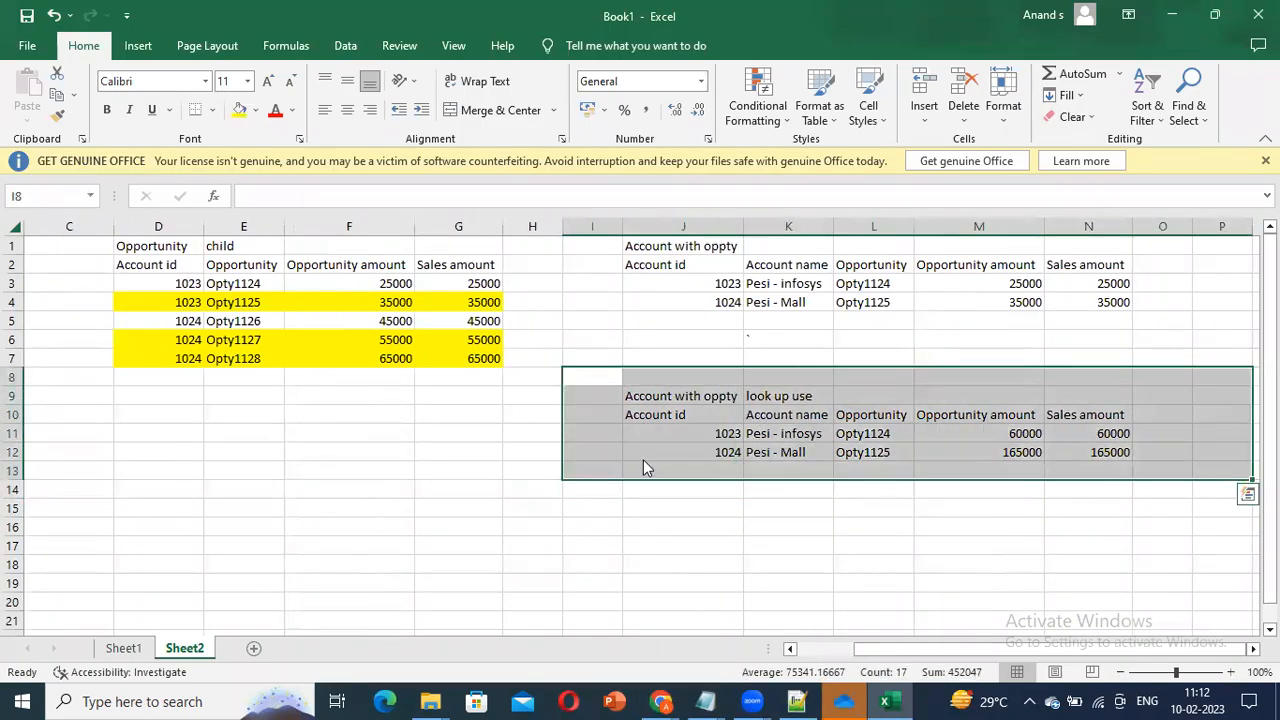
# Step: Return to the CRM Analytics recipe and add a Sum aggregate of the Opportunity Amount column to Aggregate 0
pyautogui.hotkey('alt', 'Tab')
pyautogui.click(130, 292)
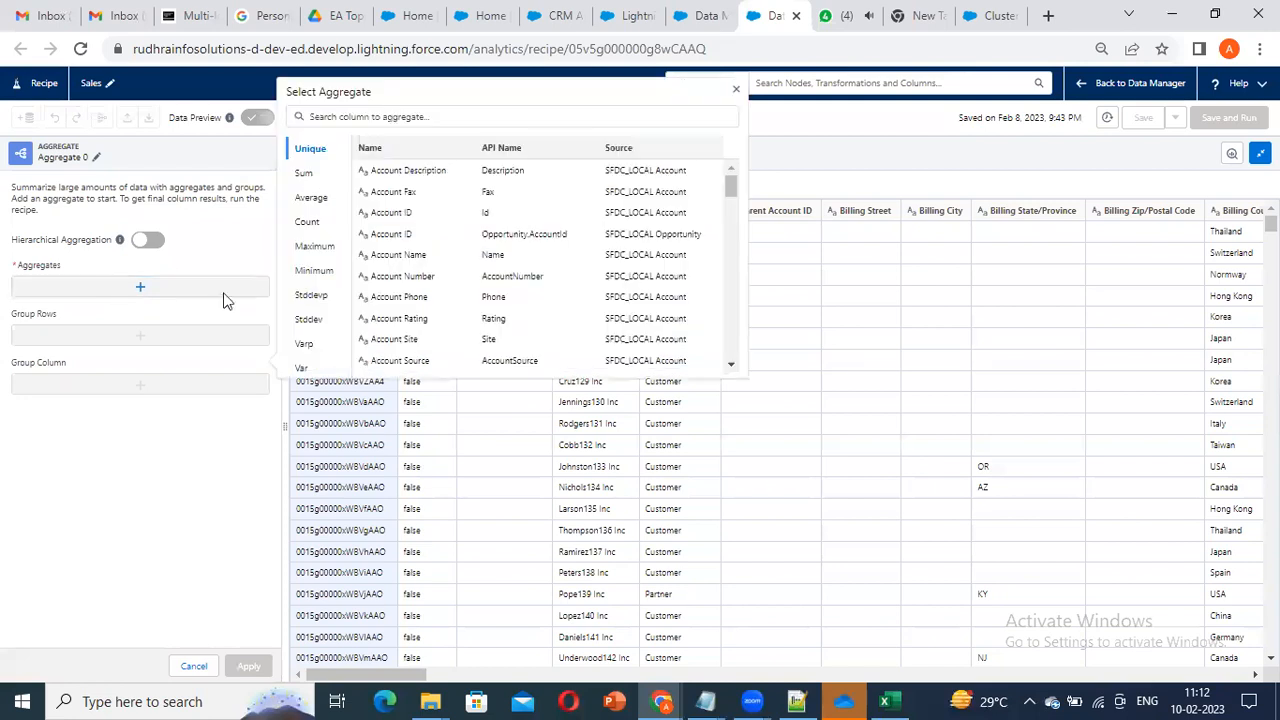
pyautogui.click(312, 174)
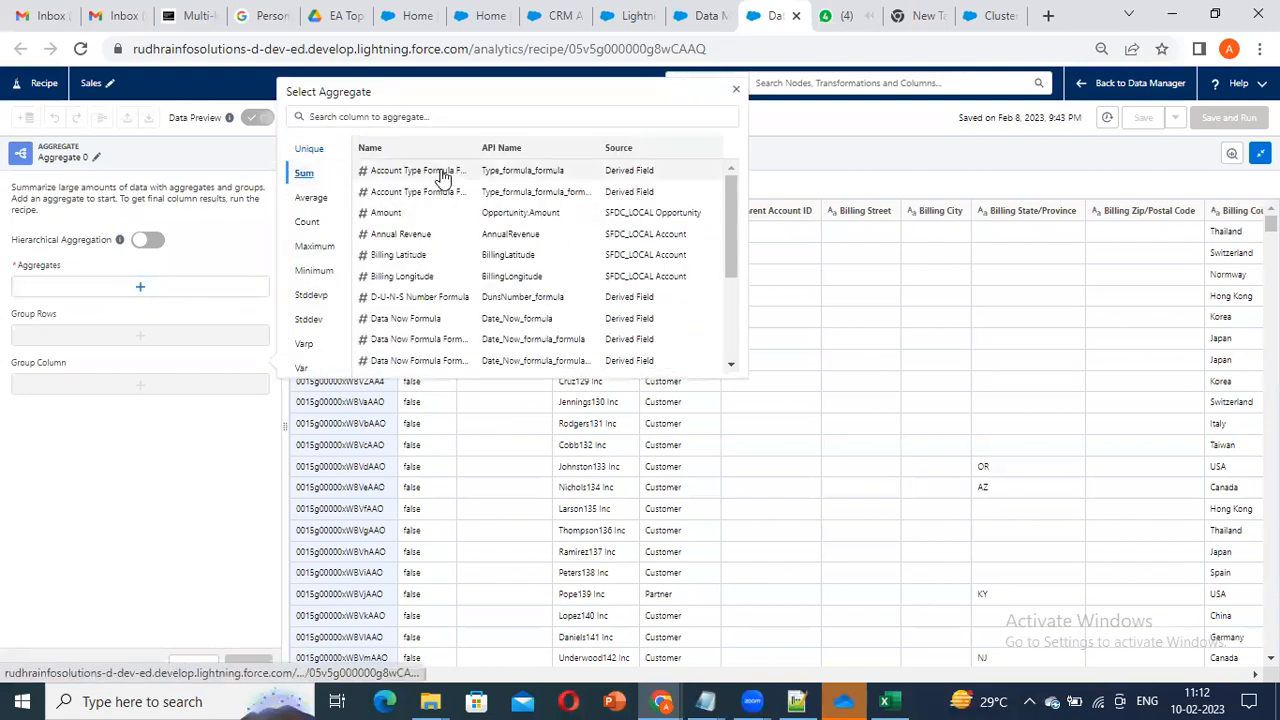
pyautogui.click(387, 213)
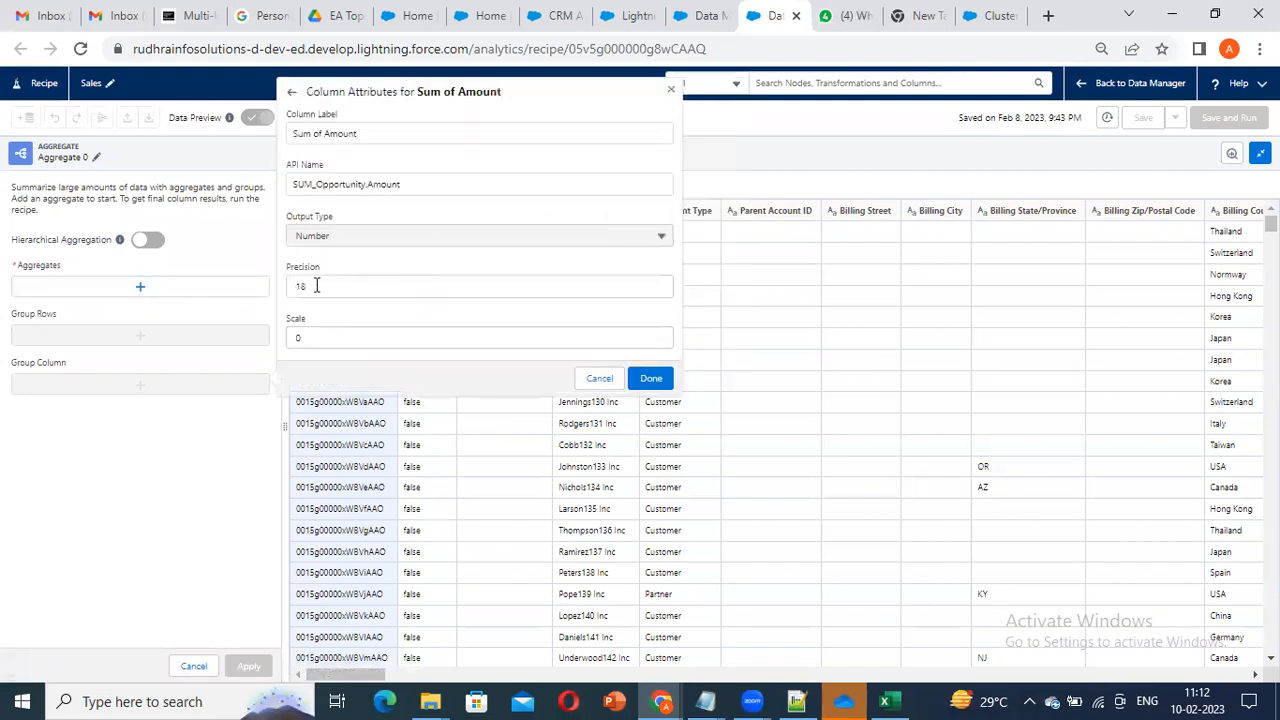
# Step: Add a second aggregate that sums the Account's Annual Revenue column
pyautogui.click(130, 337)
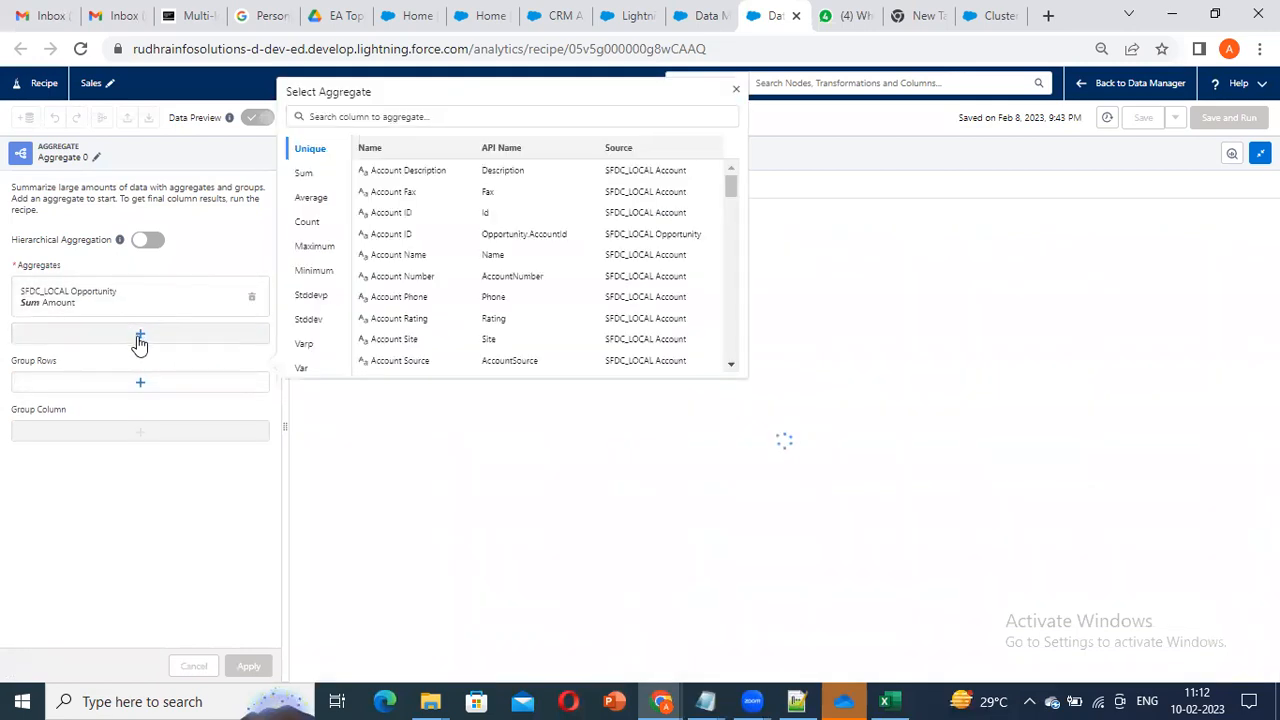
pyautogui.click(303, 173)
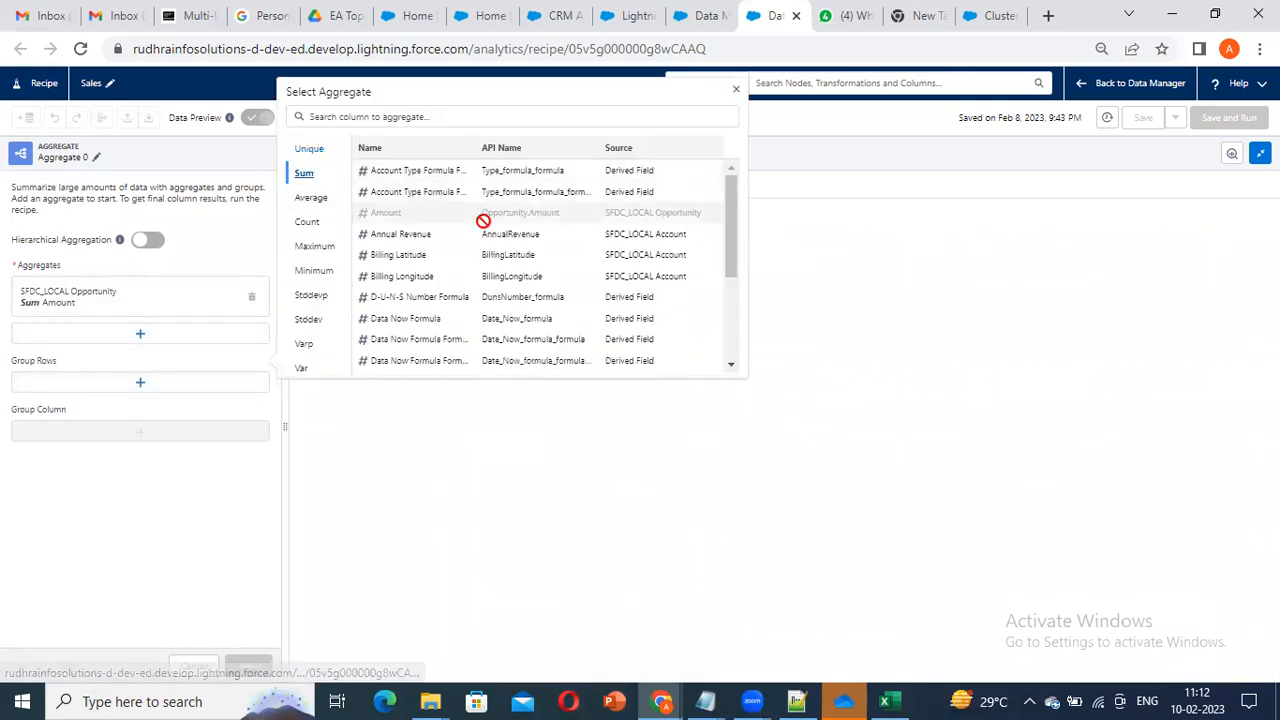
pyautogui.scroll(-1, 410, 287)
pyautogui.scroll(1, 410, 287)
pyautogui.click(414, 240)
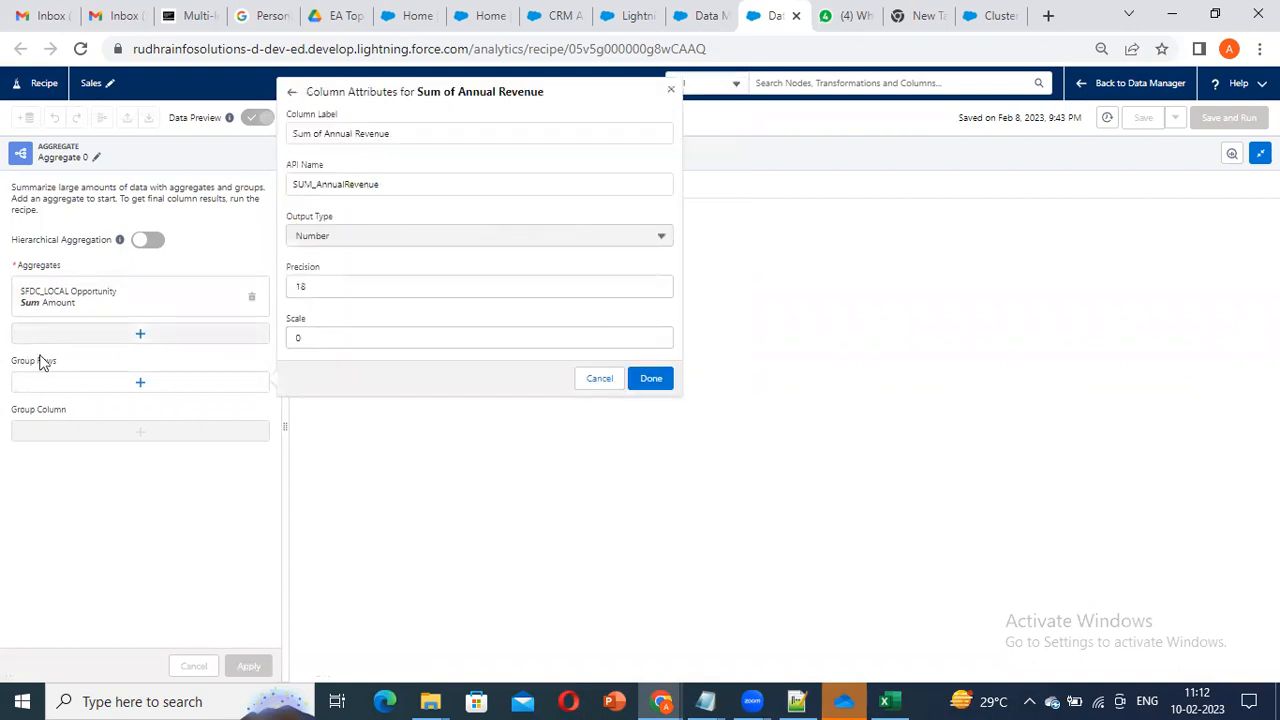
pyautogui.click(651, 380)
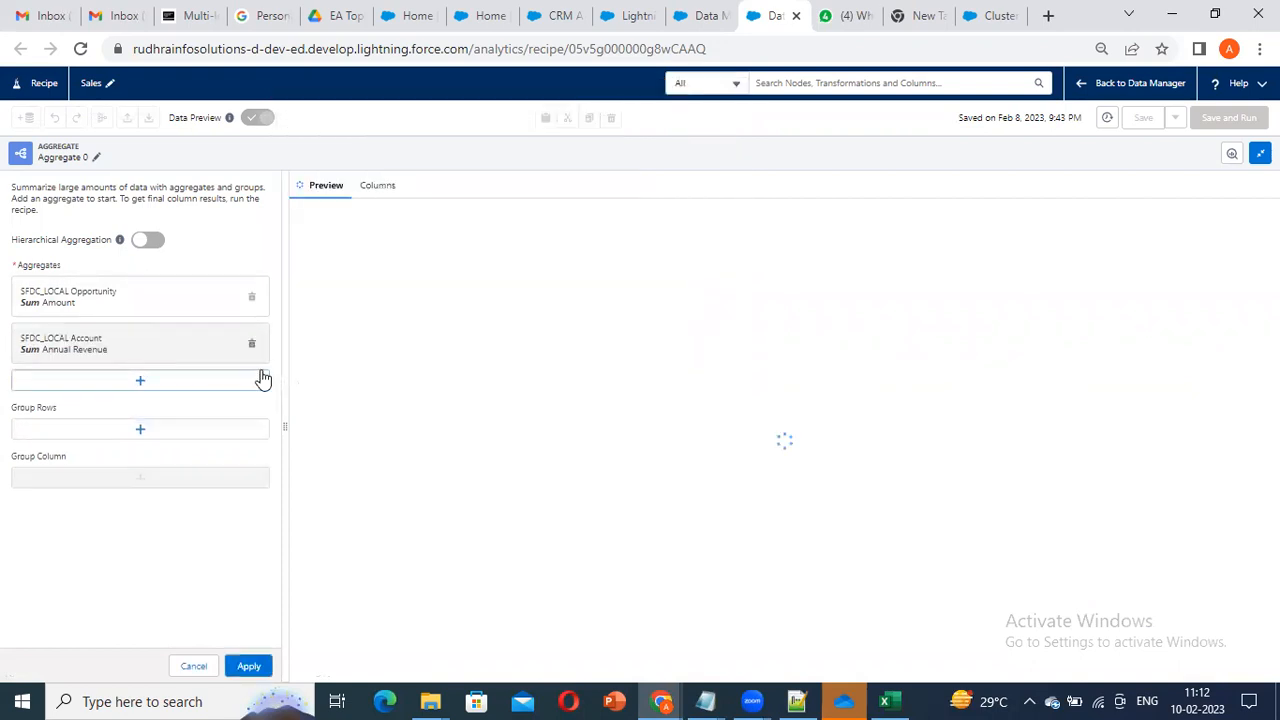
# Step: Add Unique aggregates for the Opportunity ID and the Account object's Account ID
pyautogui.click(128, 389)
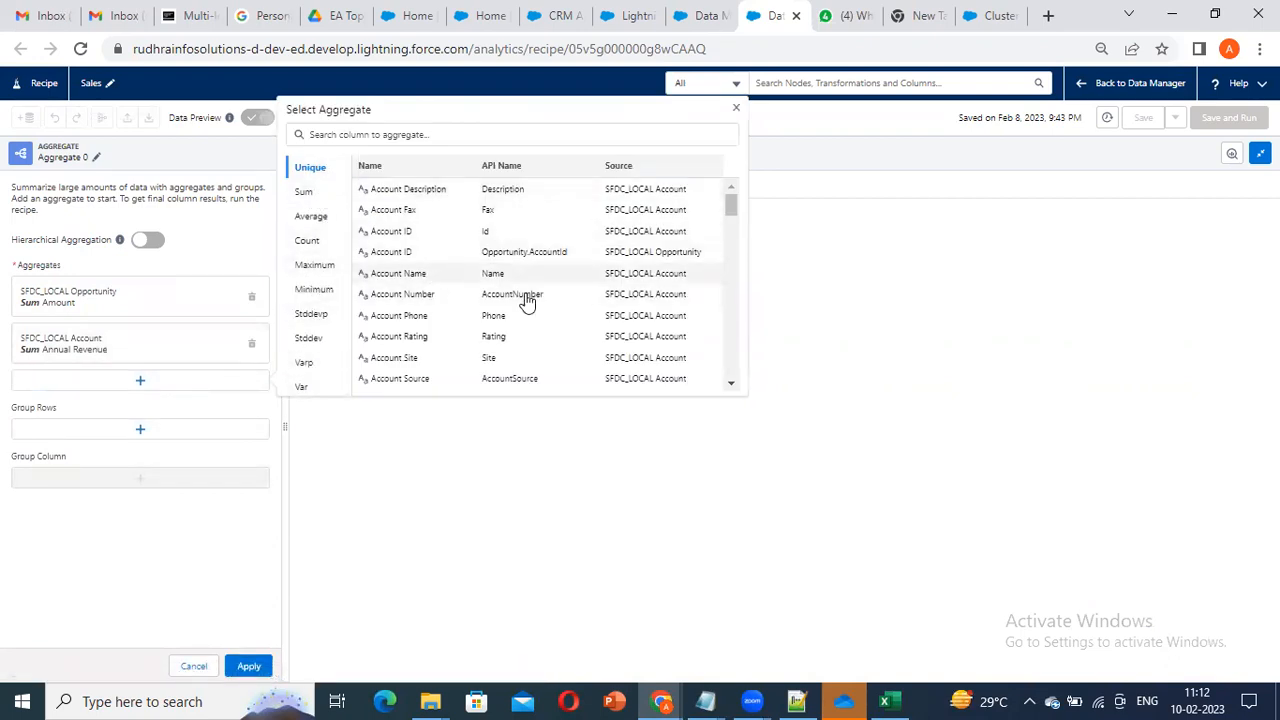
pyautogui.scroll(-1, 557, 360)
pyautogui.scroll(-3, 557, 360)
pyautogui.scroll(5, 480, 300)
pyautogui.click(391, 140)
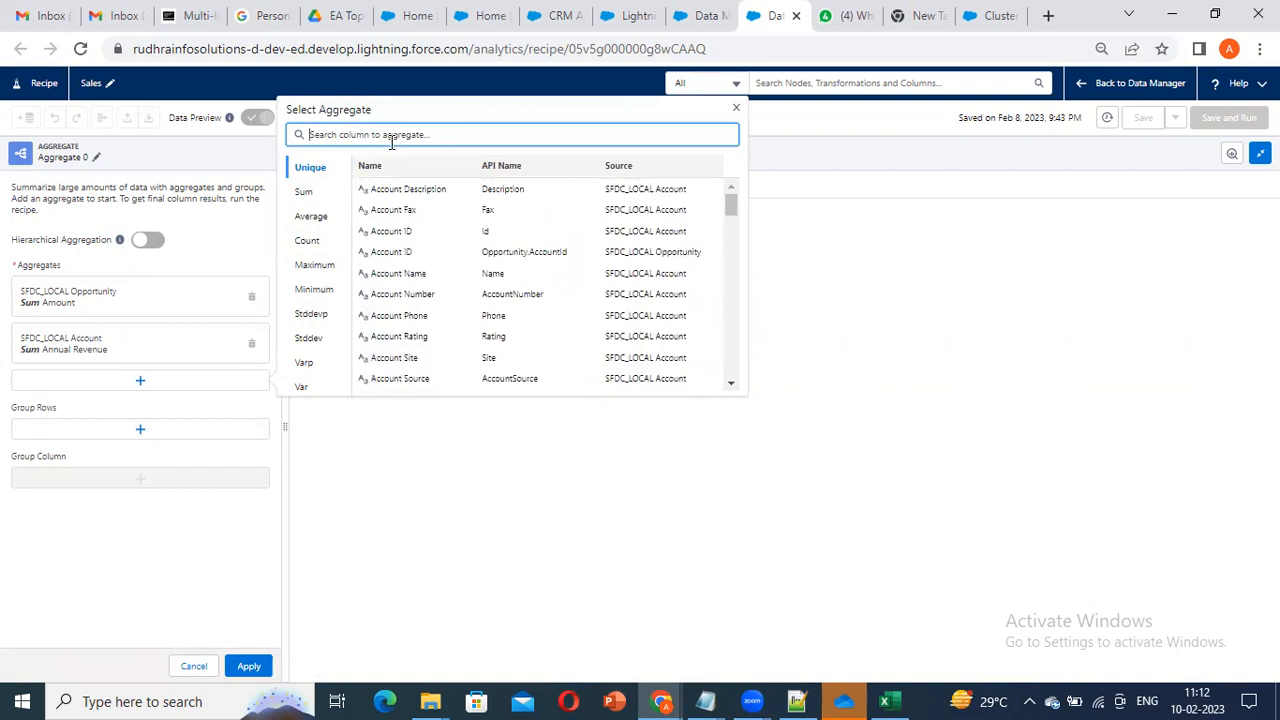
pyautogui.write('oppo')
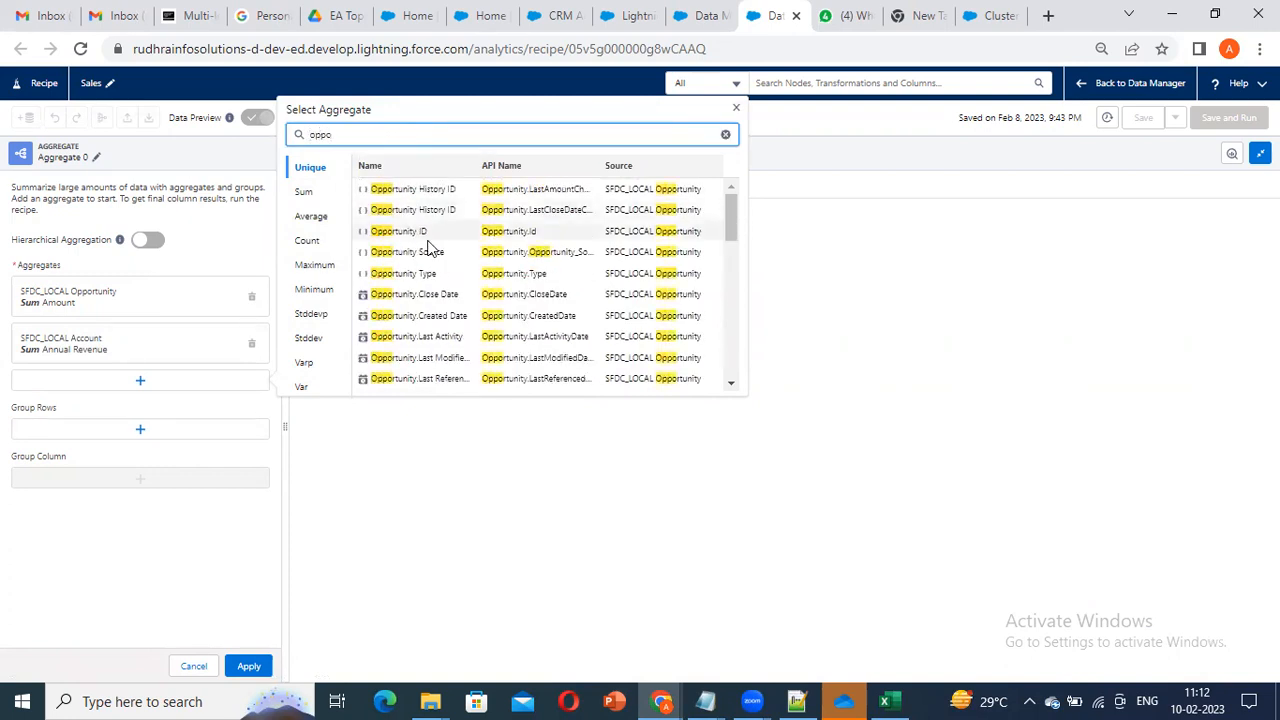
pyautogui.click(430, 236)
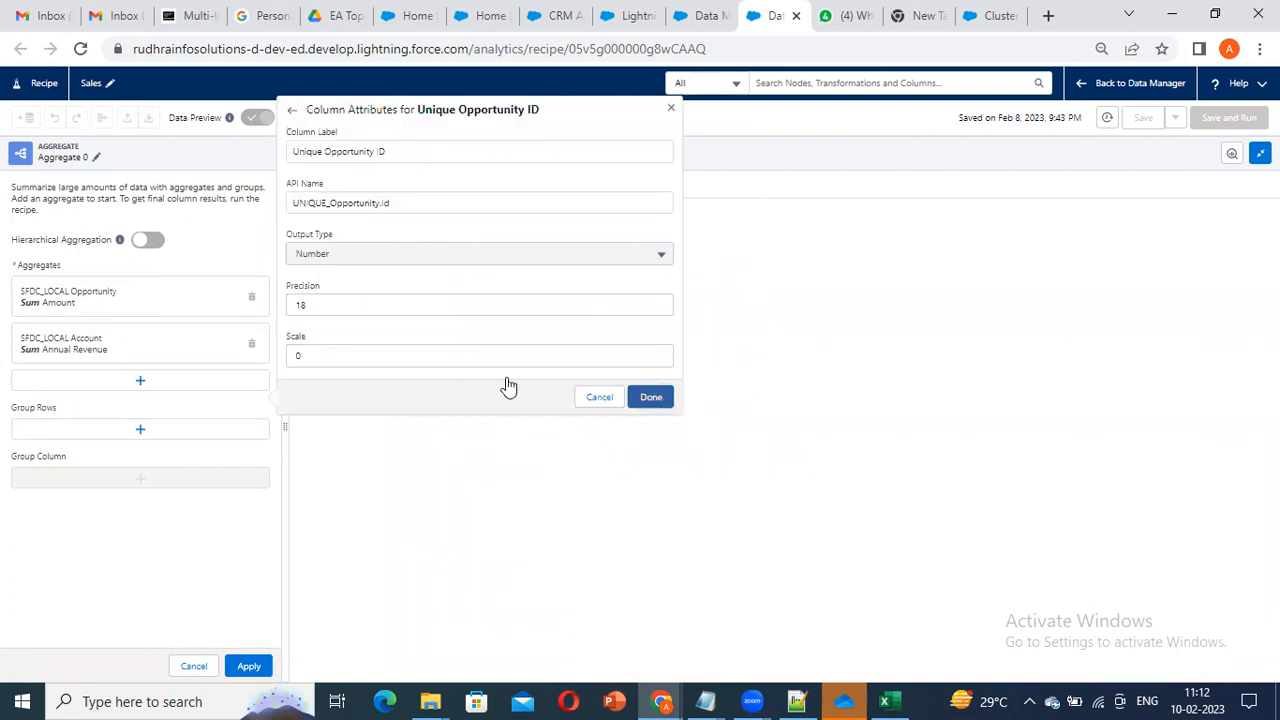
pyautogui.click(140, 428)
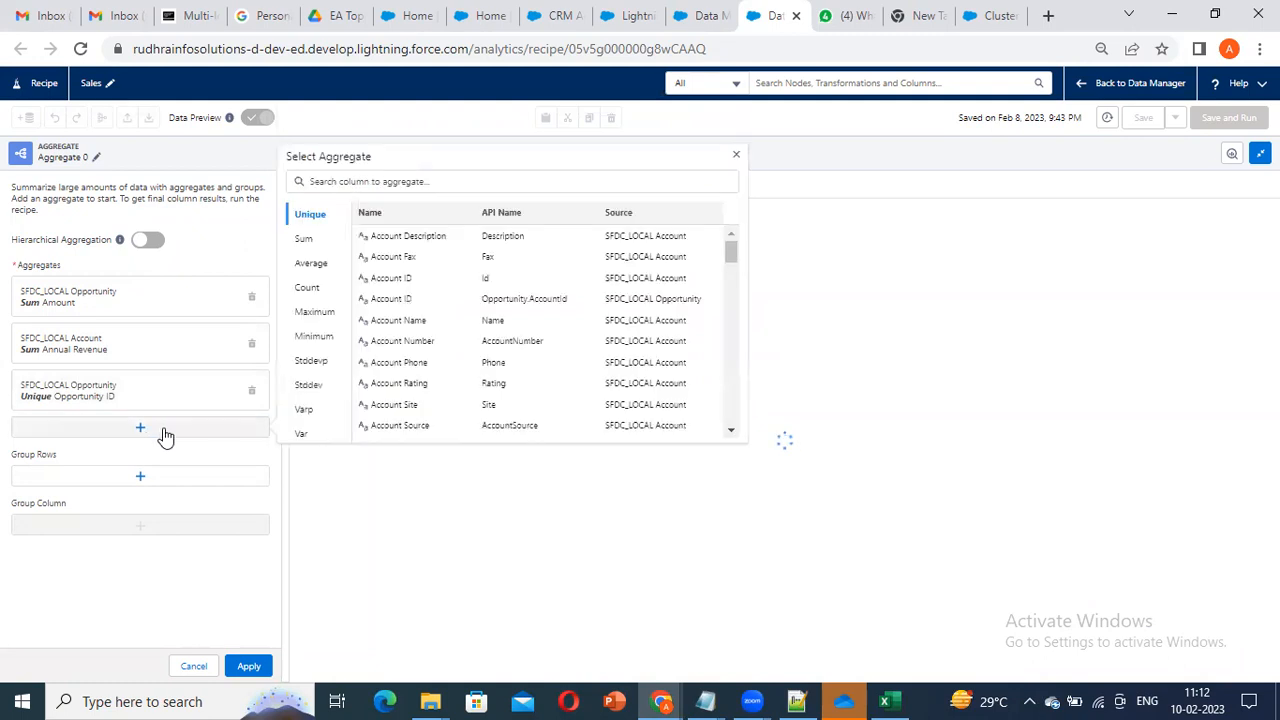
pyautogui.click(437, 280)
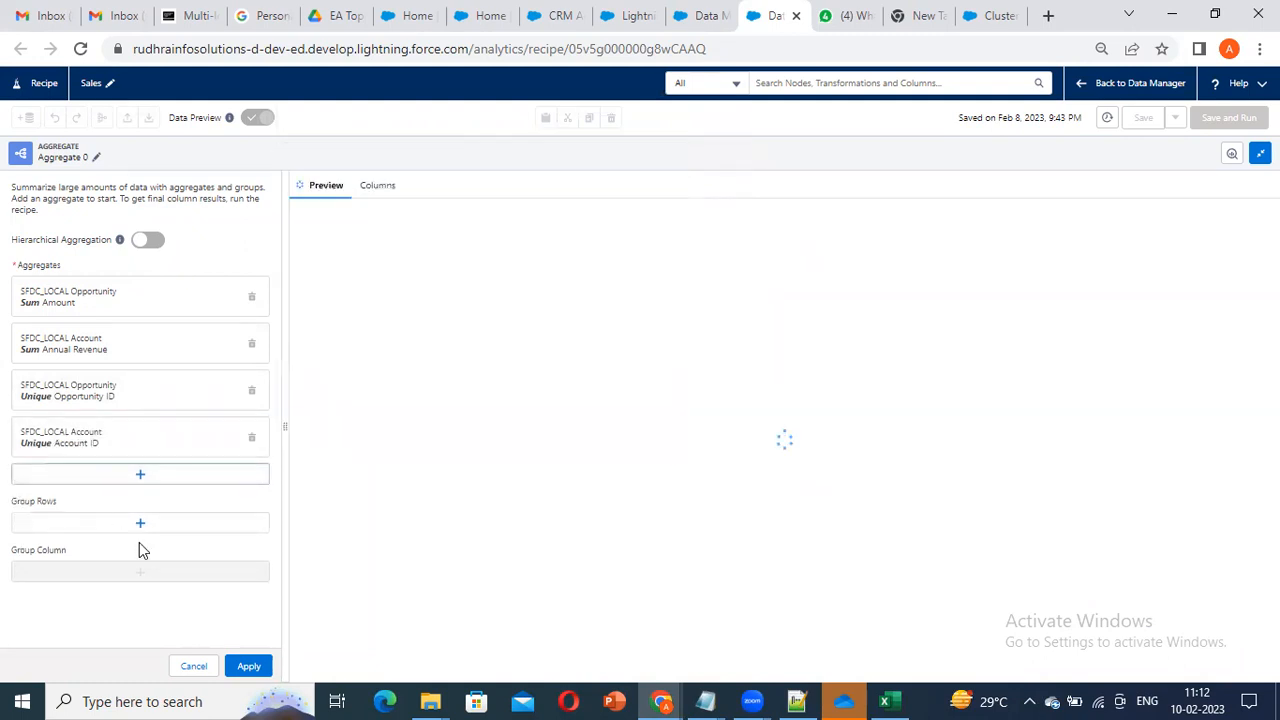
# Step: Group the aggregate's rows by Account Name from SFDC_LOCAL Account
pyautogui.click(175, 522)
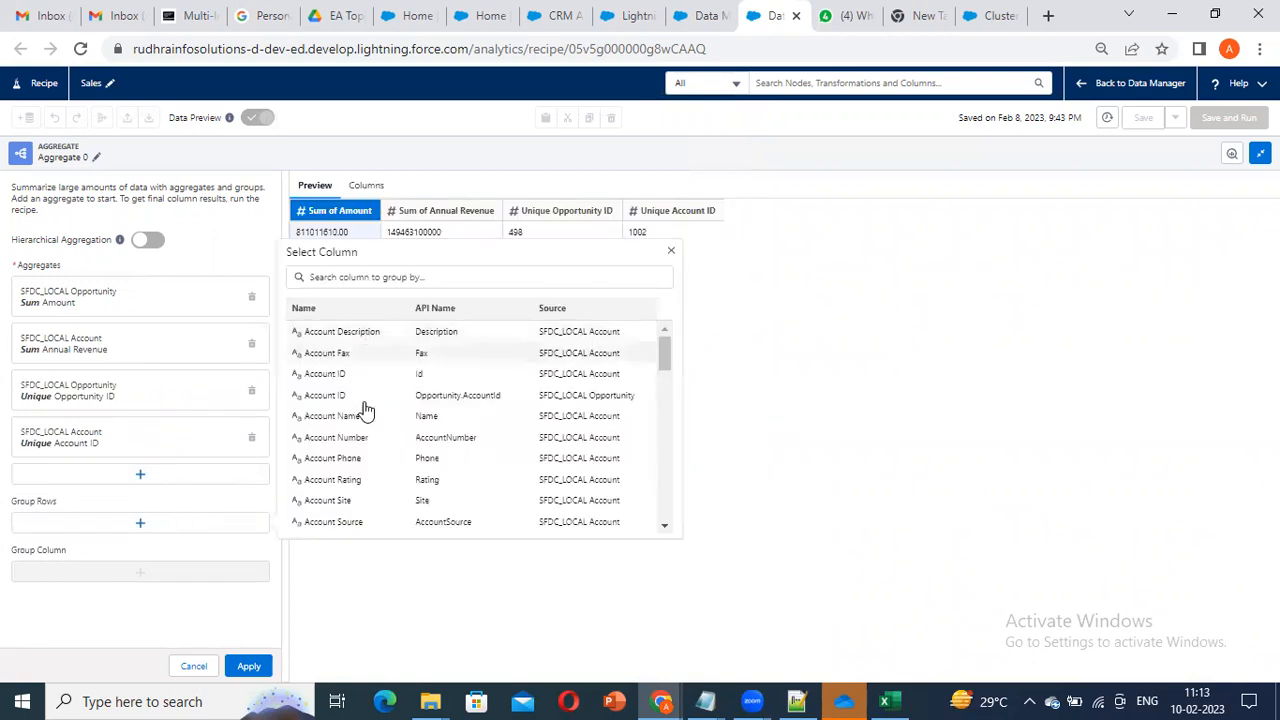
pyautogui.scroll(-2, 485, 463)
pyautogui.scroll(3, 485, 463)
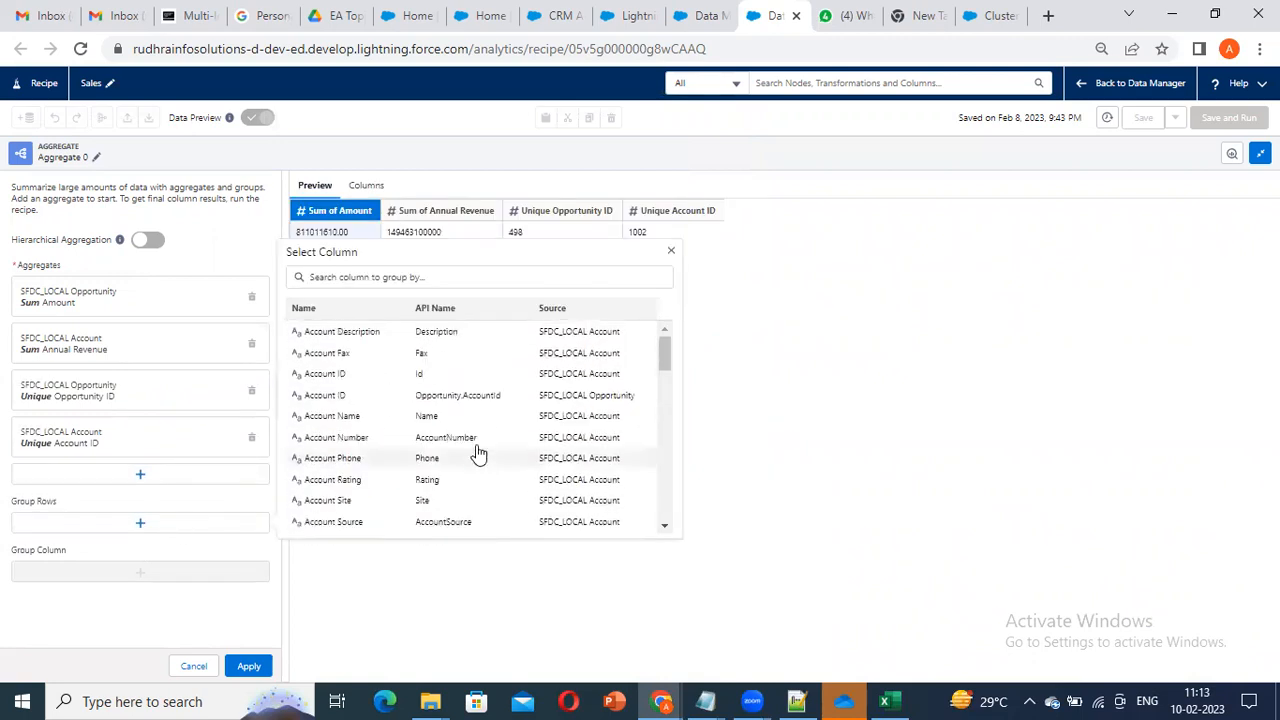
pyautogui.click(330, 416)
# Step: Look through the available row grouping columns for an opportunity stage field, searching for "opp" and "stage"
pyautogui.click(128, 578)
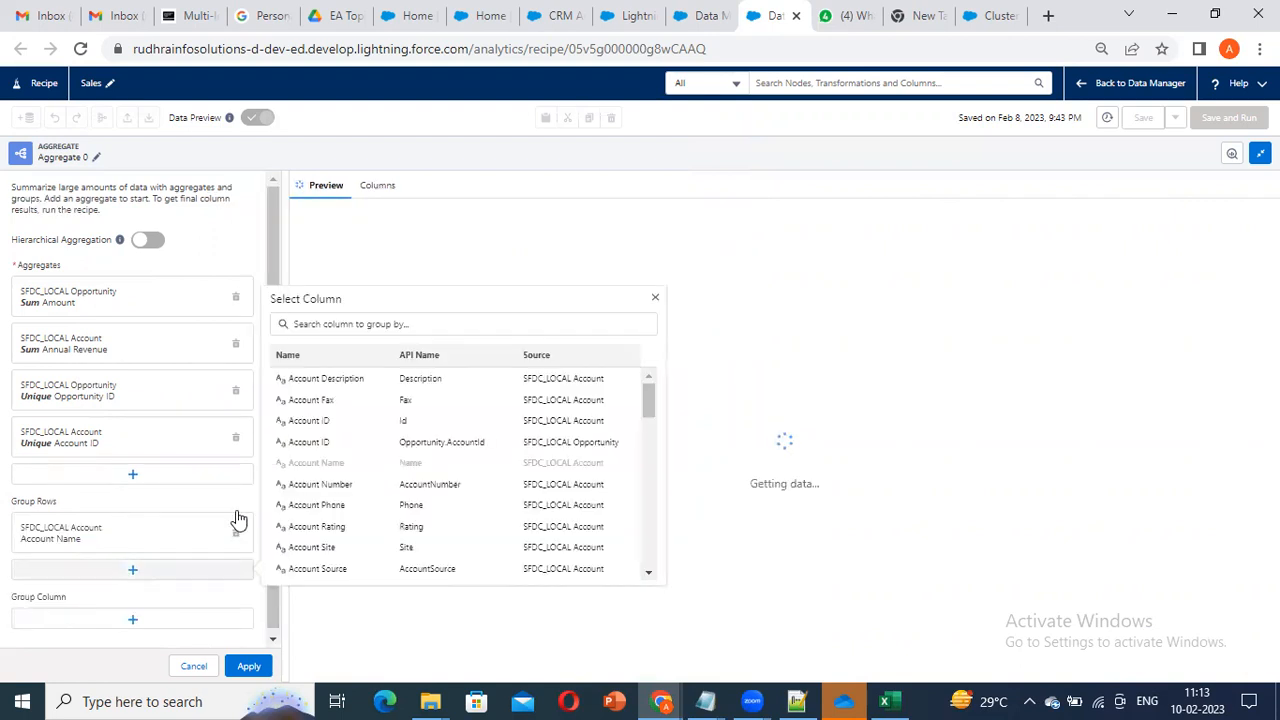
pyautogui.click(372, 324)
pyautogui.write('opp')
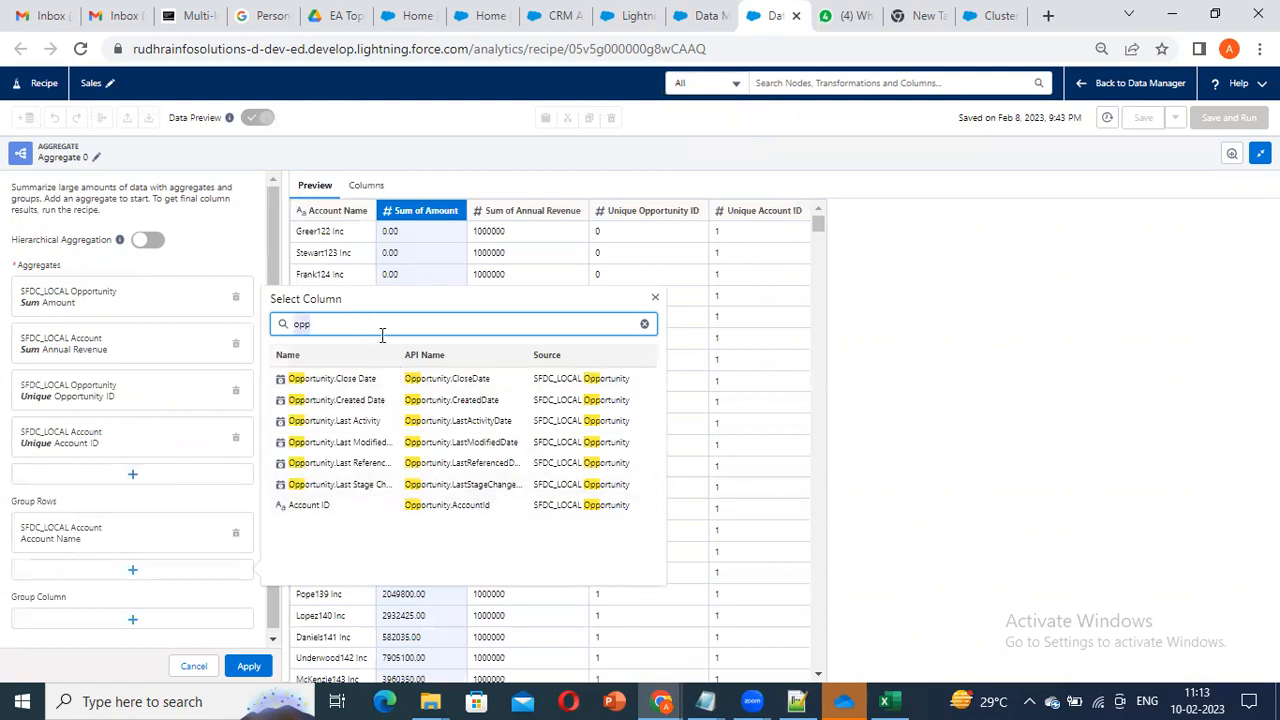
pyautogui.write('stage')
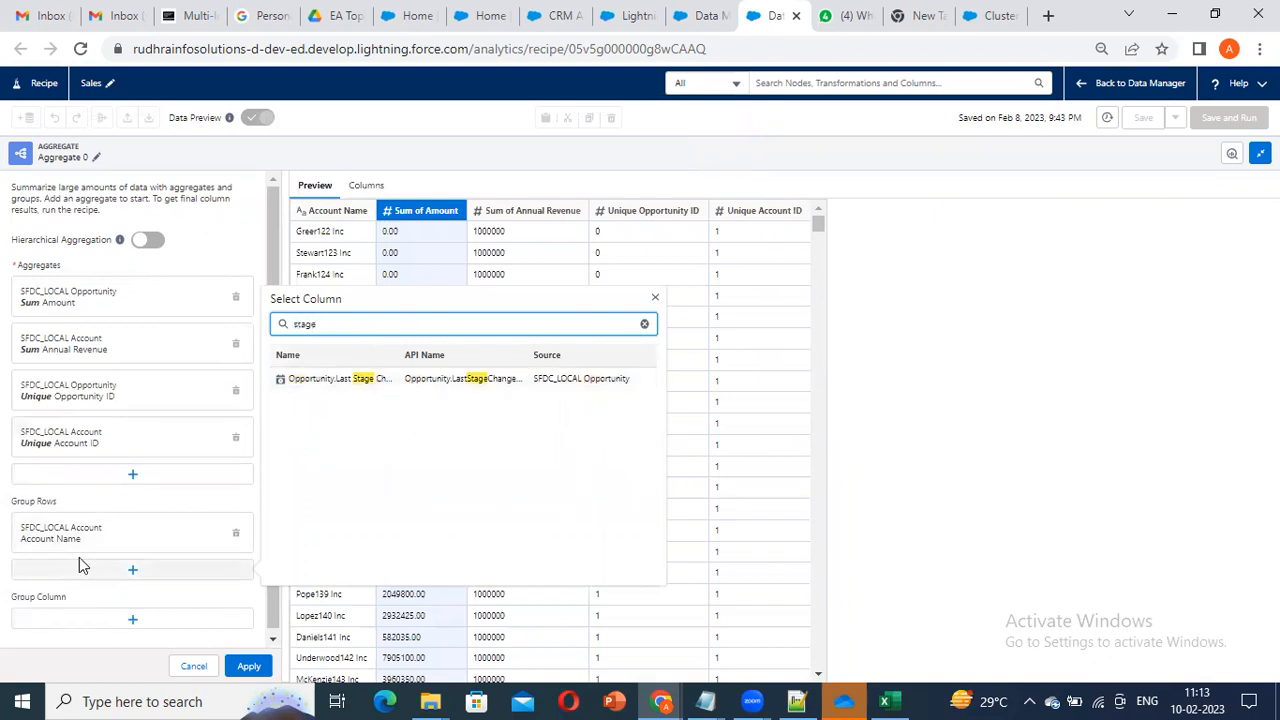
pyautogui.click(117, 572)
pyautogui.click(118, 577)
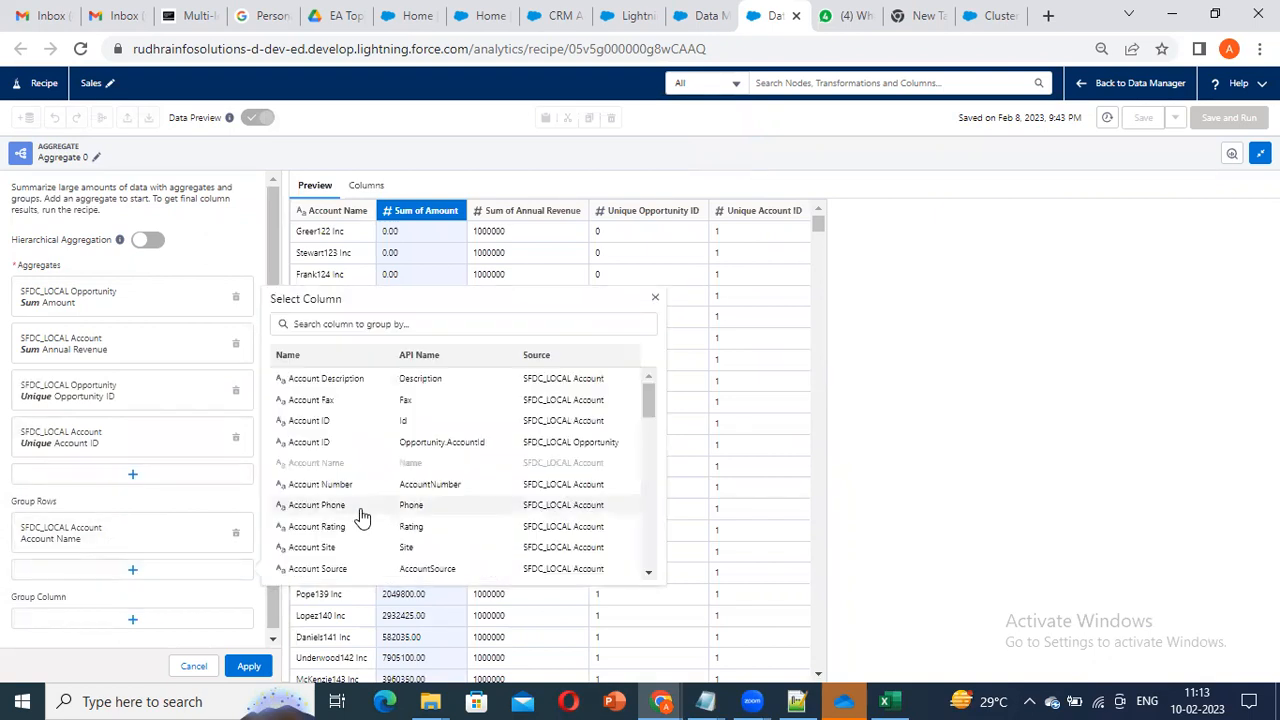
pyautogui.scroll(-10, 362, 517)
pyautogui.scroll(-3, 362, 517)
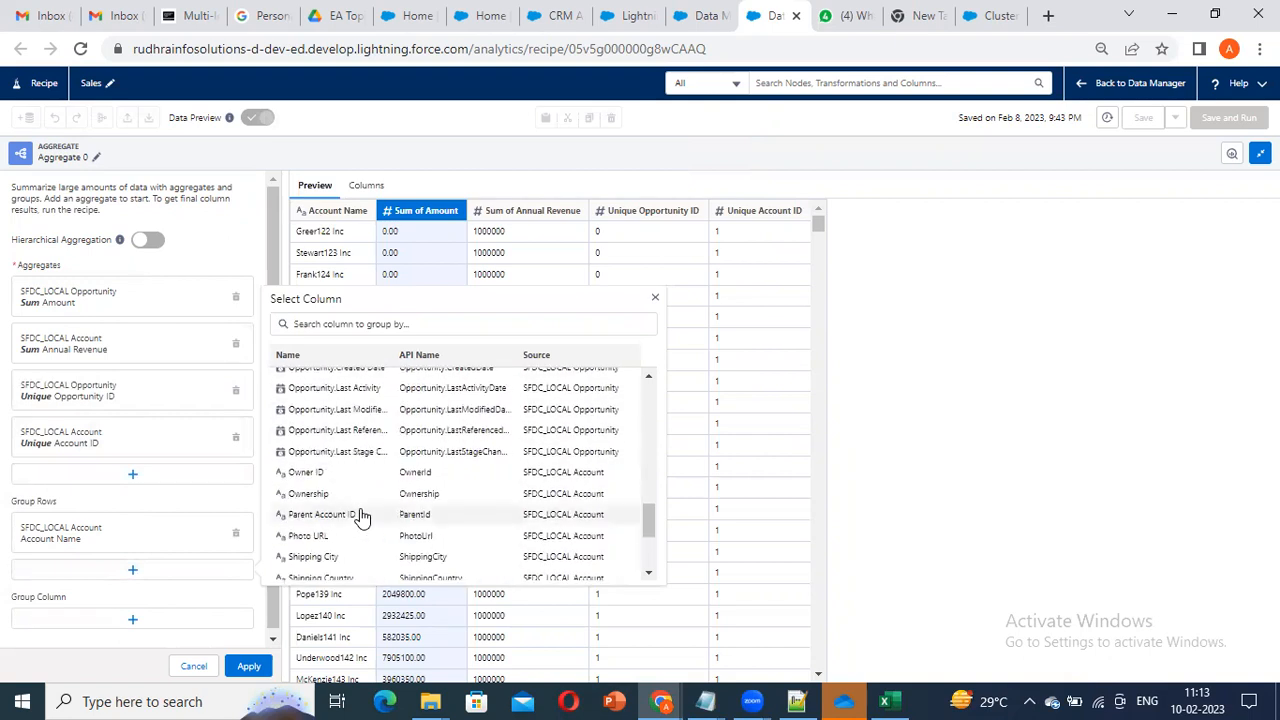
pyautogui.scroll(5, 362, 517)
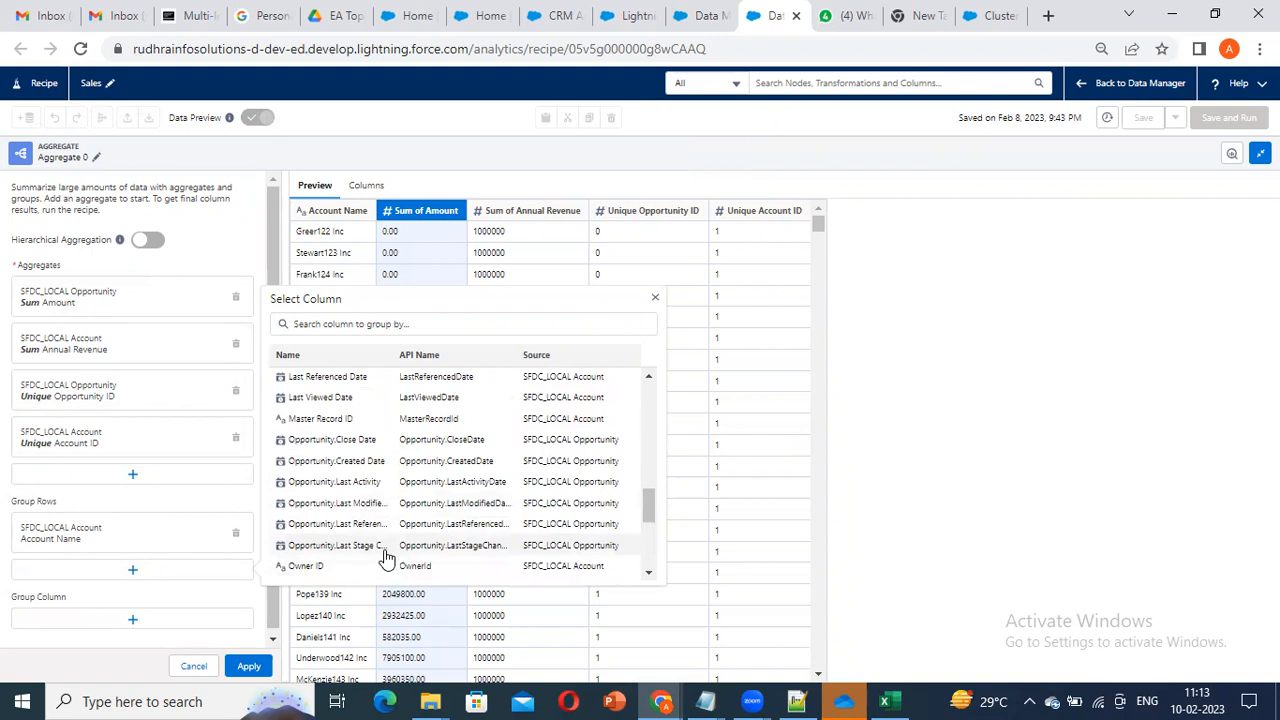
pyautogui.scroll(5, 386, 557)
pyautogui.scroll(4, 386, 557)
pyautogui.scroll(-3, 386, 557)
pyautogui.scroll(-8, 386, 557)
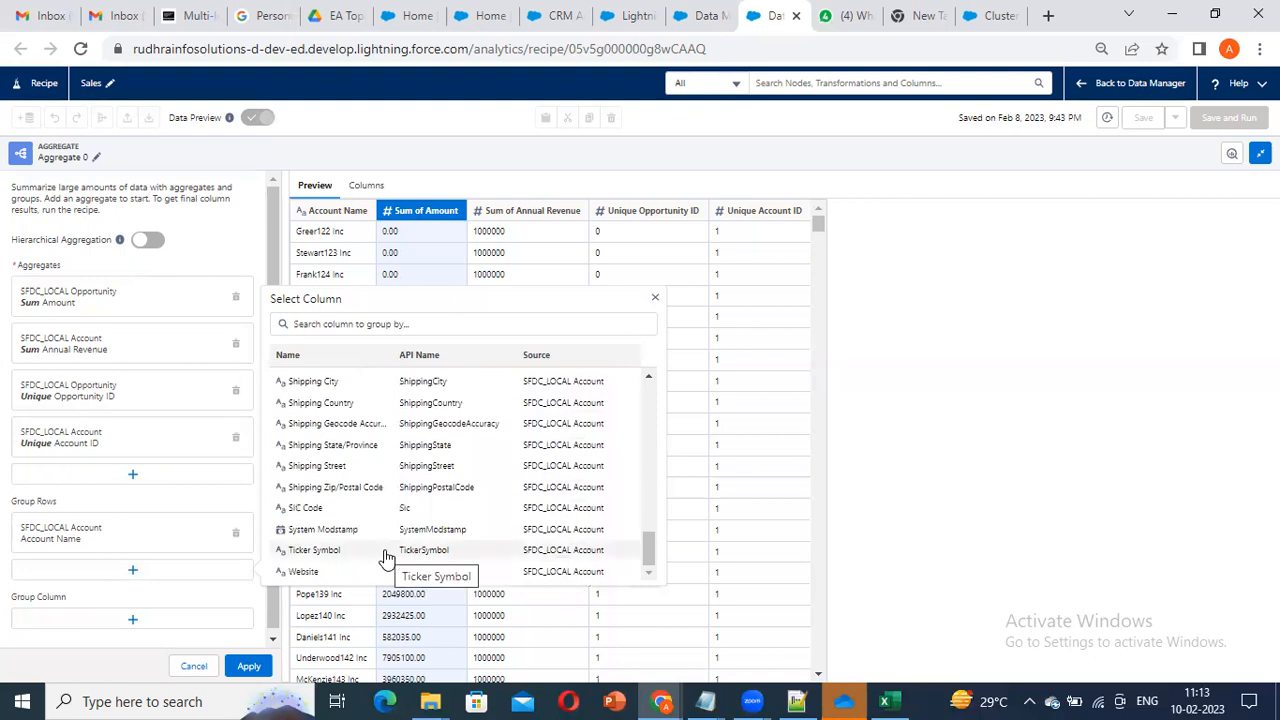
pyautogui.click(394, 324)
pyautogui.write('stage')
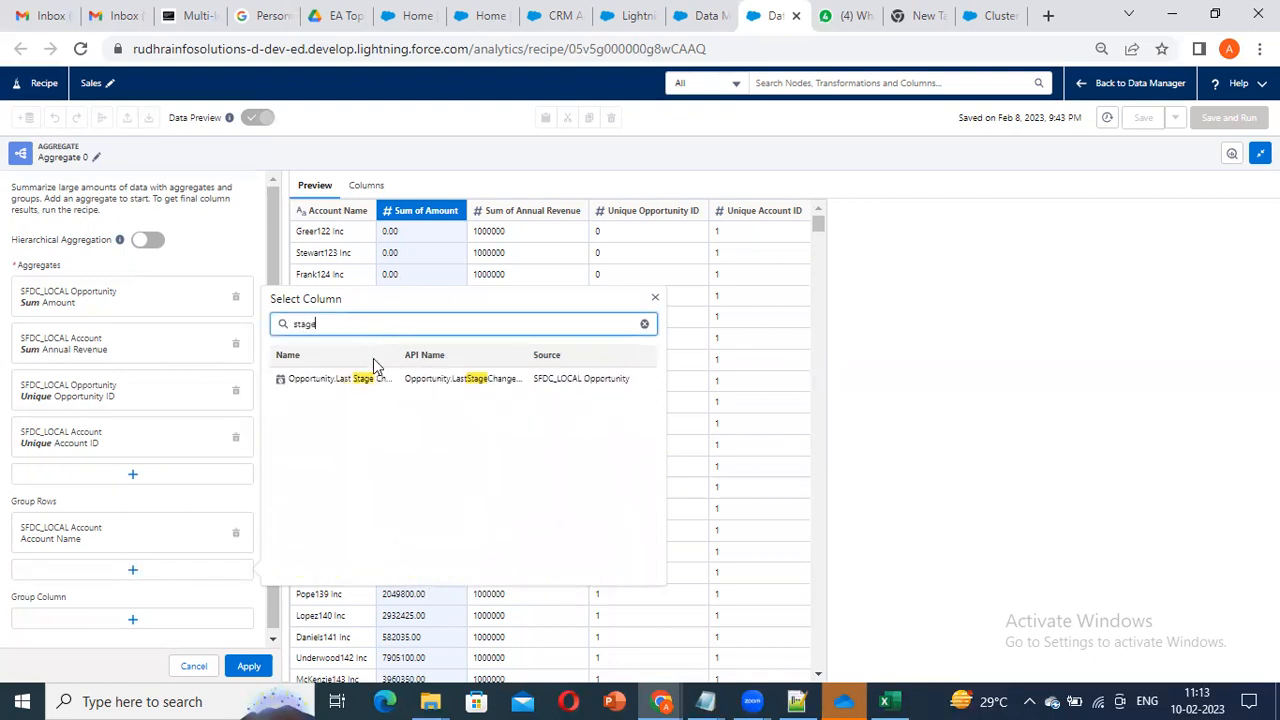
# Step: Leave the row grouping at Account Name only and apply the Aggregate 0 settings
pyautogui.click(655, 297)
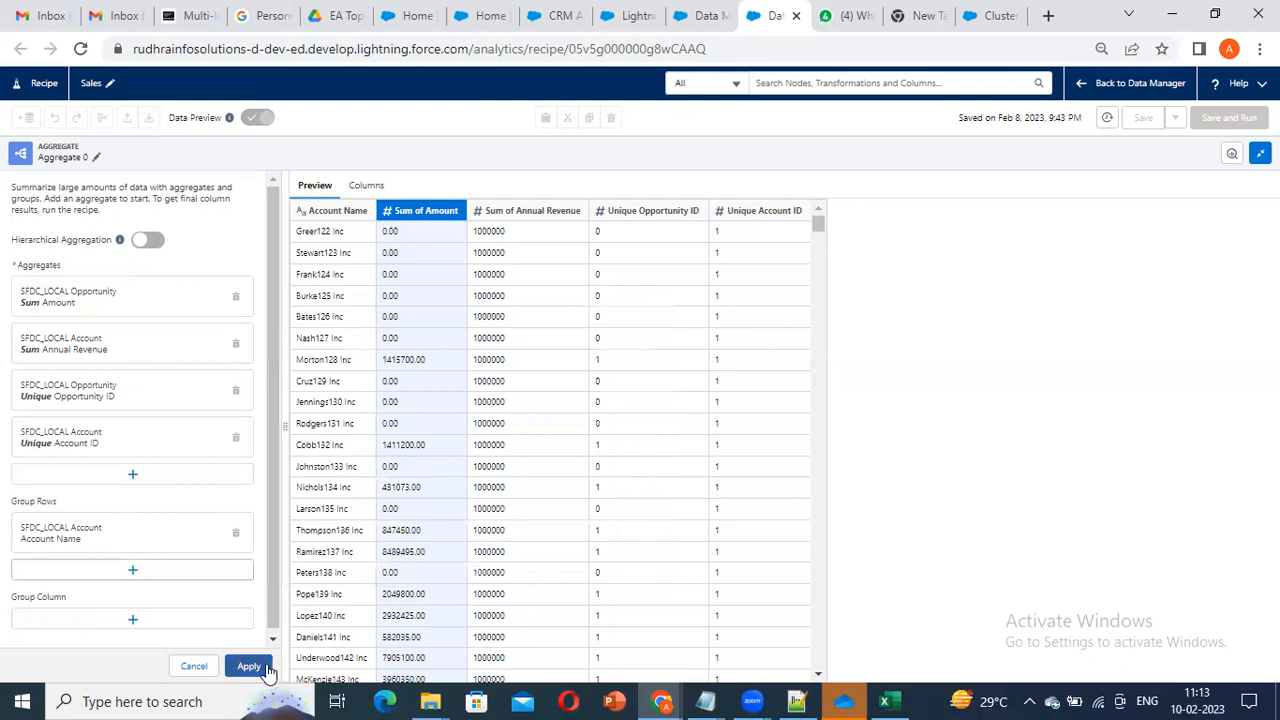
pyautogui.scroll(-3, 240, 325)
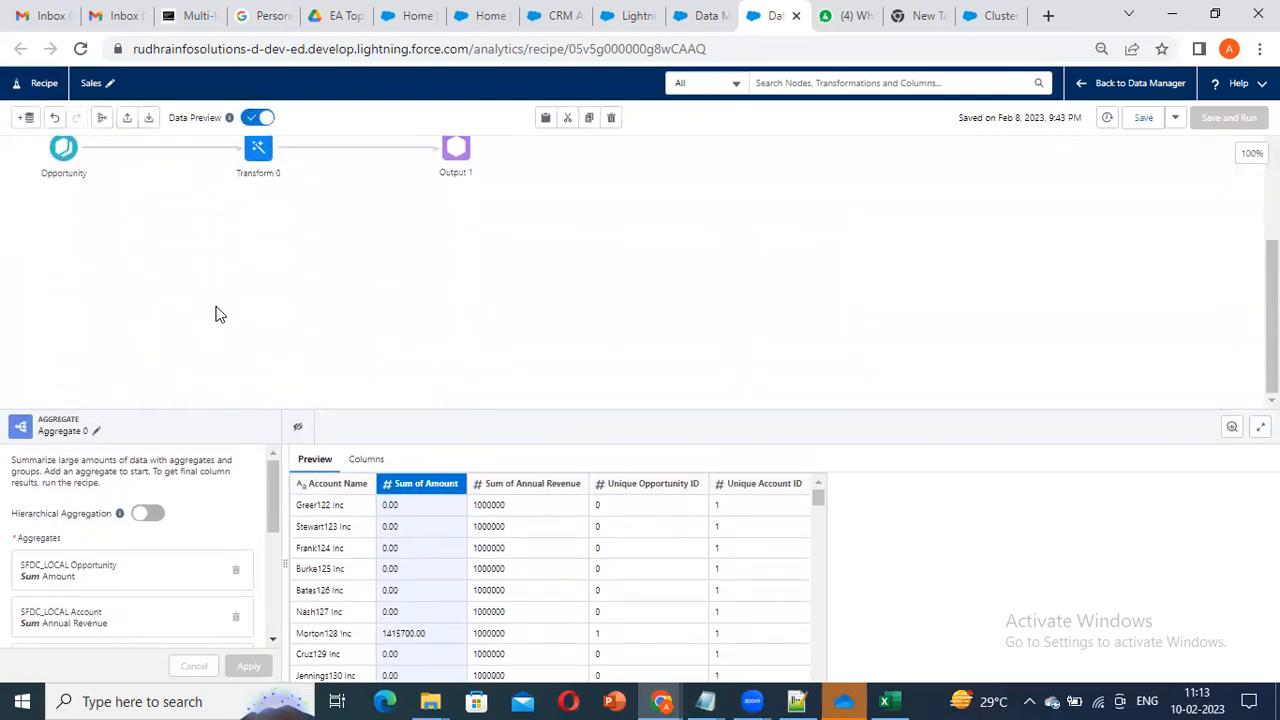
pyautogui.scroll(1, 190, 320)
pyautogui.scroll(-1, 100, 368)
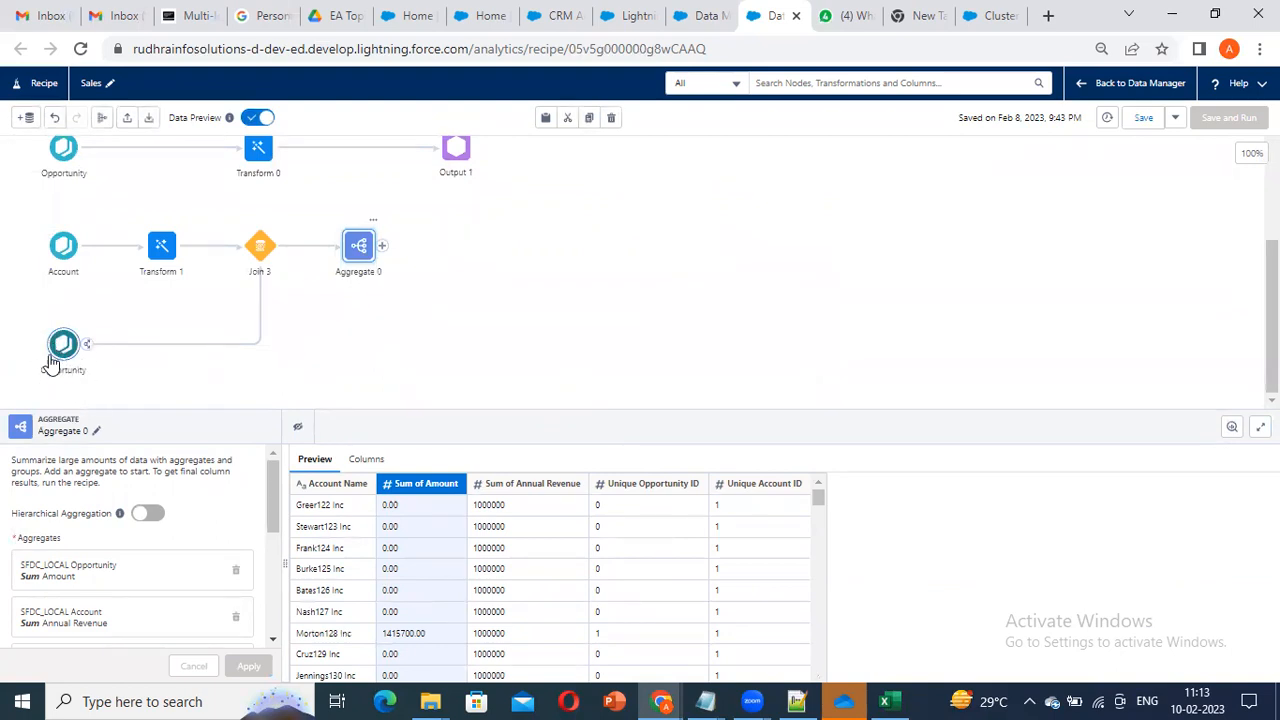
# Step: Check the input columns of the Opportunity node feeding Join 3 for "stage", leaving the column selection as it is
pyautogui.click(55, 372)
pyautogui.scroll(3, 60, 420)
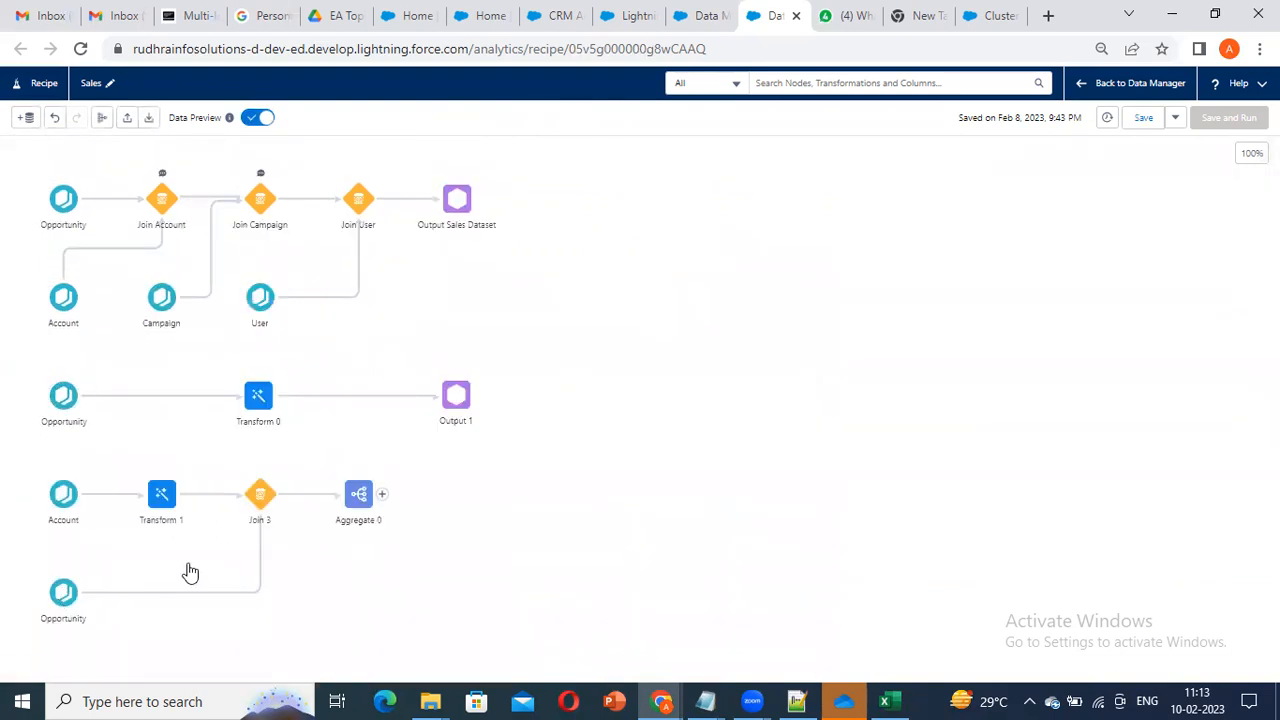
pyautogui.click(63, 592)
pyautogui.scroll(-2, 190, 567)
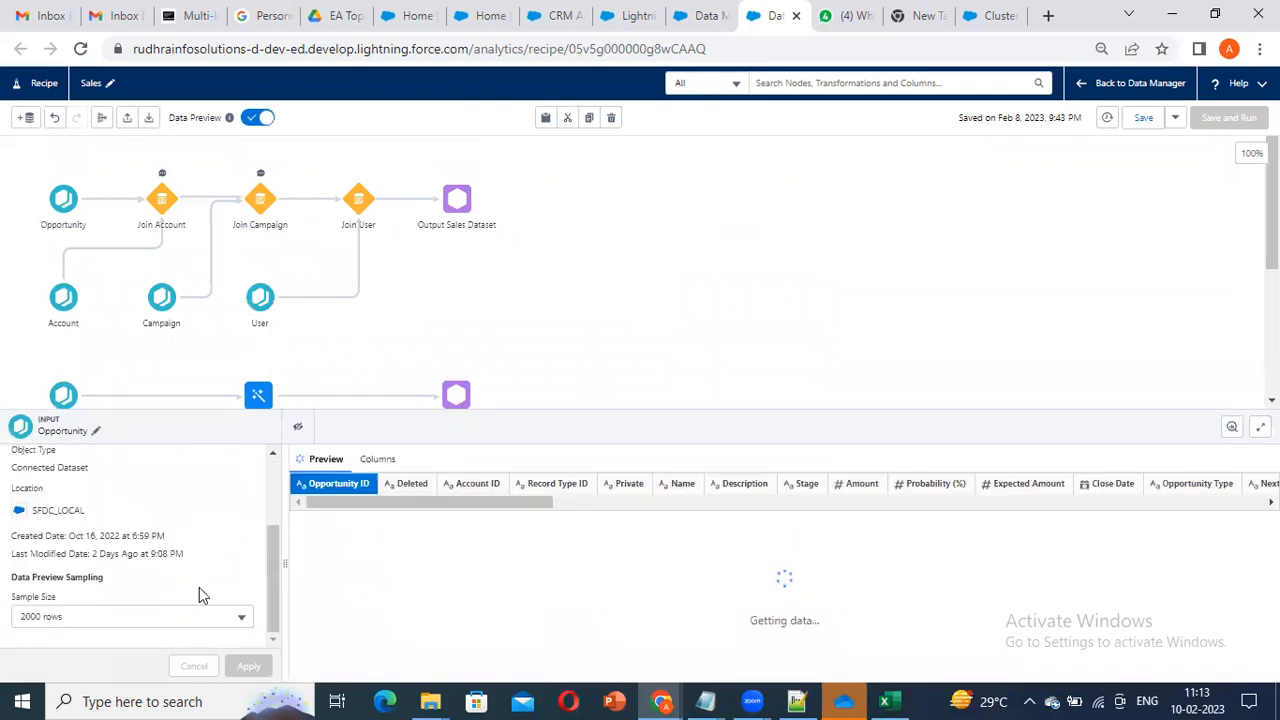
pyautogui.scroll(2, 199, 587)
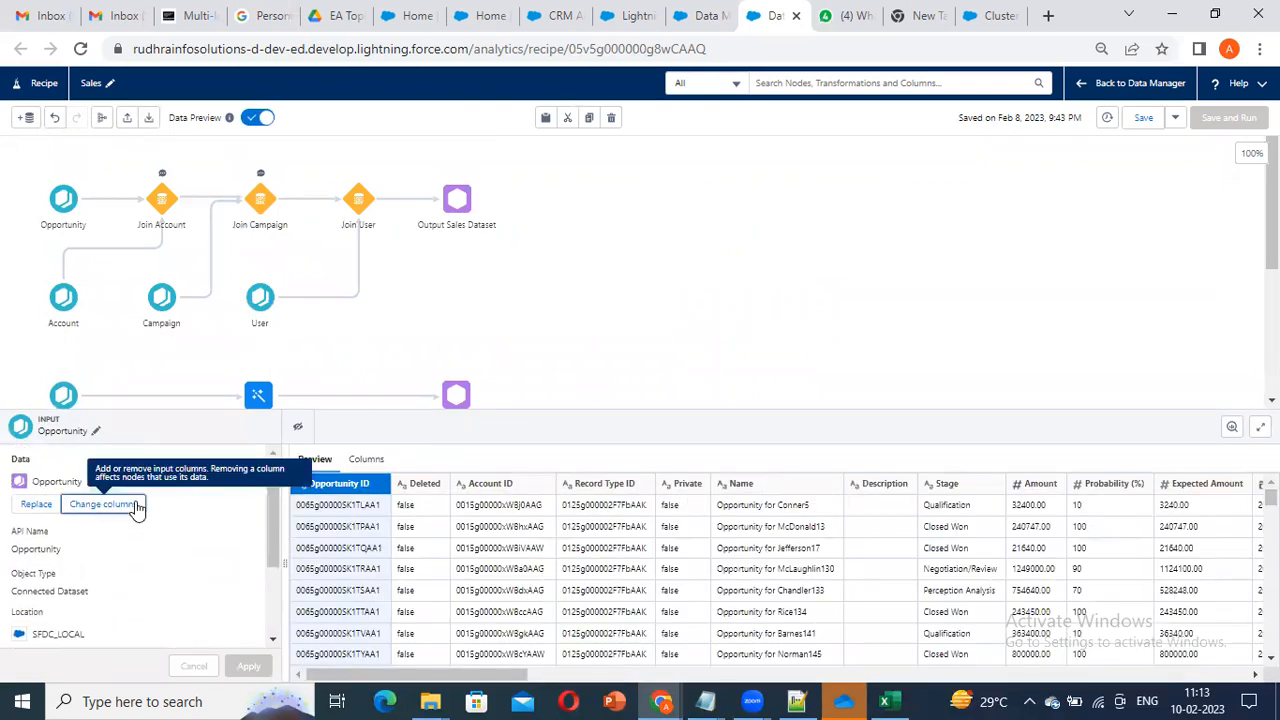
pyautogui.click(104, 504)
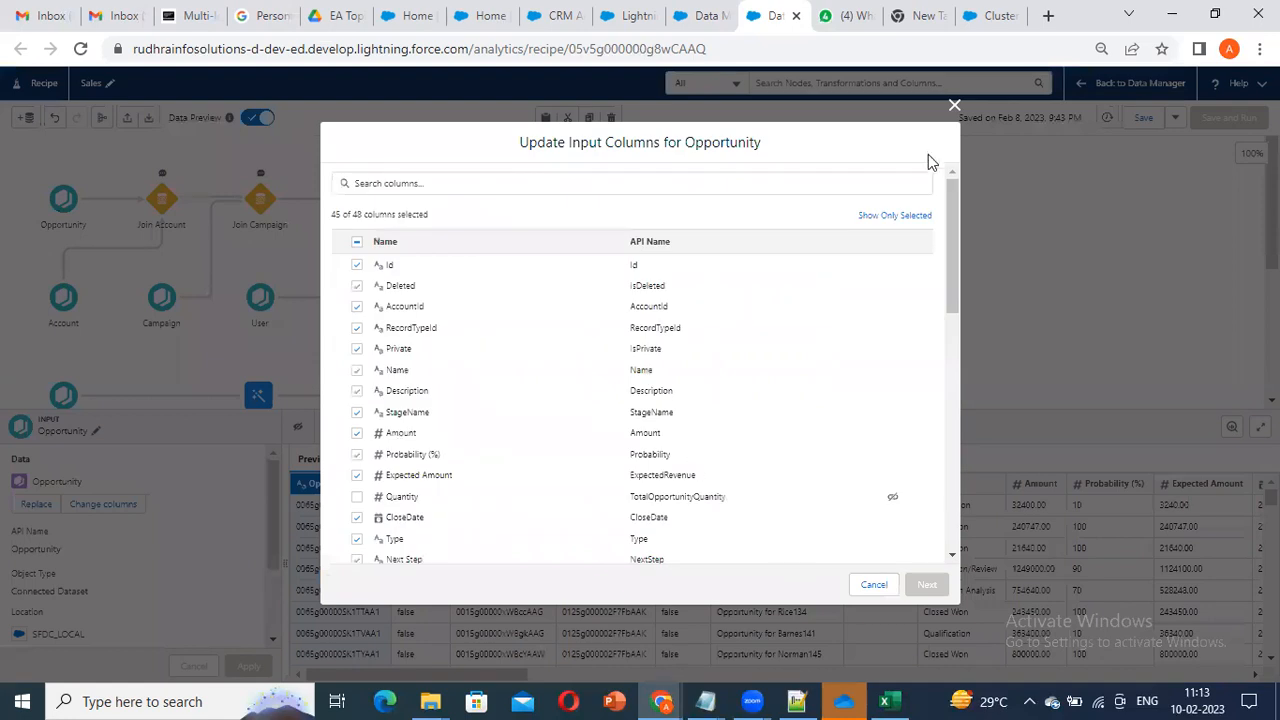
pyautogui.click(661, 186)
pyautogui.write('stage')
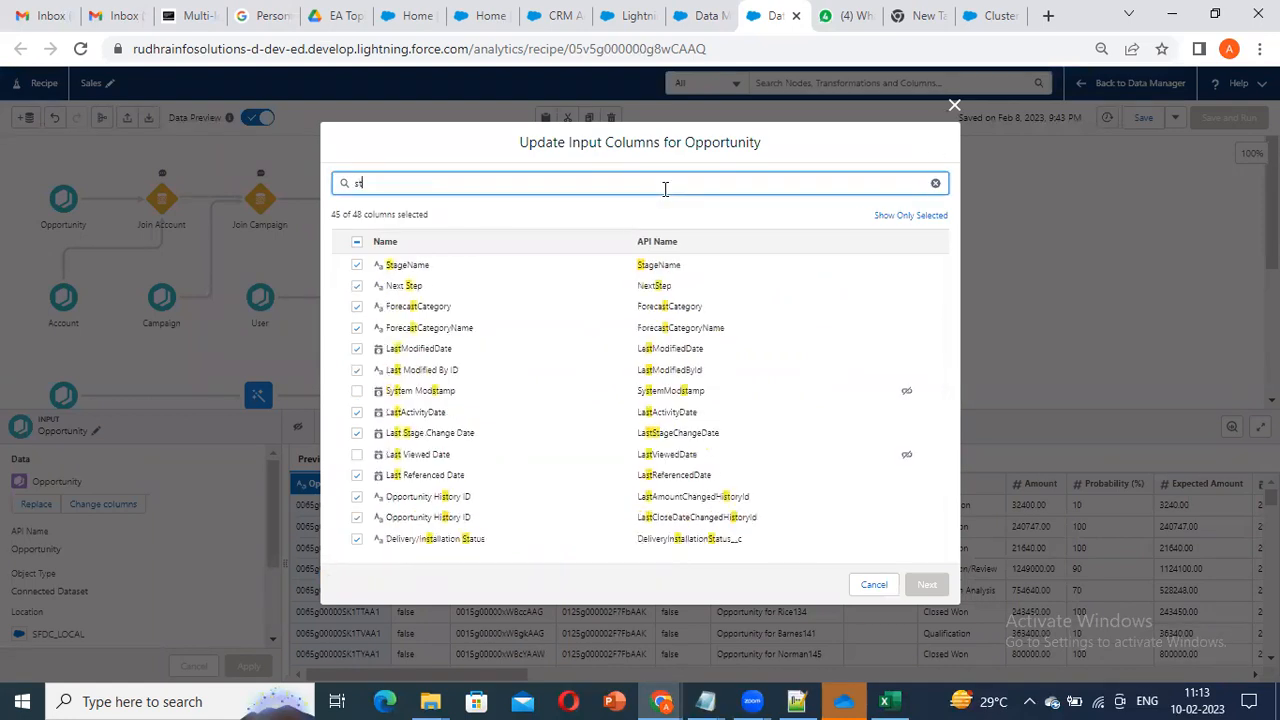
pyautogui.click(954, 105)
# Step: Reopen the Aggregate 0 node that follows Join 3
pyautogui.scroll(-2, 574, 214)
pyautogui.scroll(-1, 150, 366)
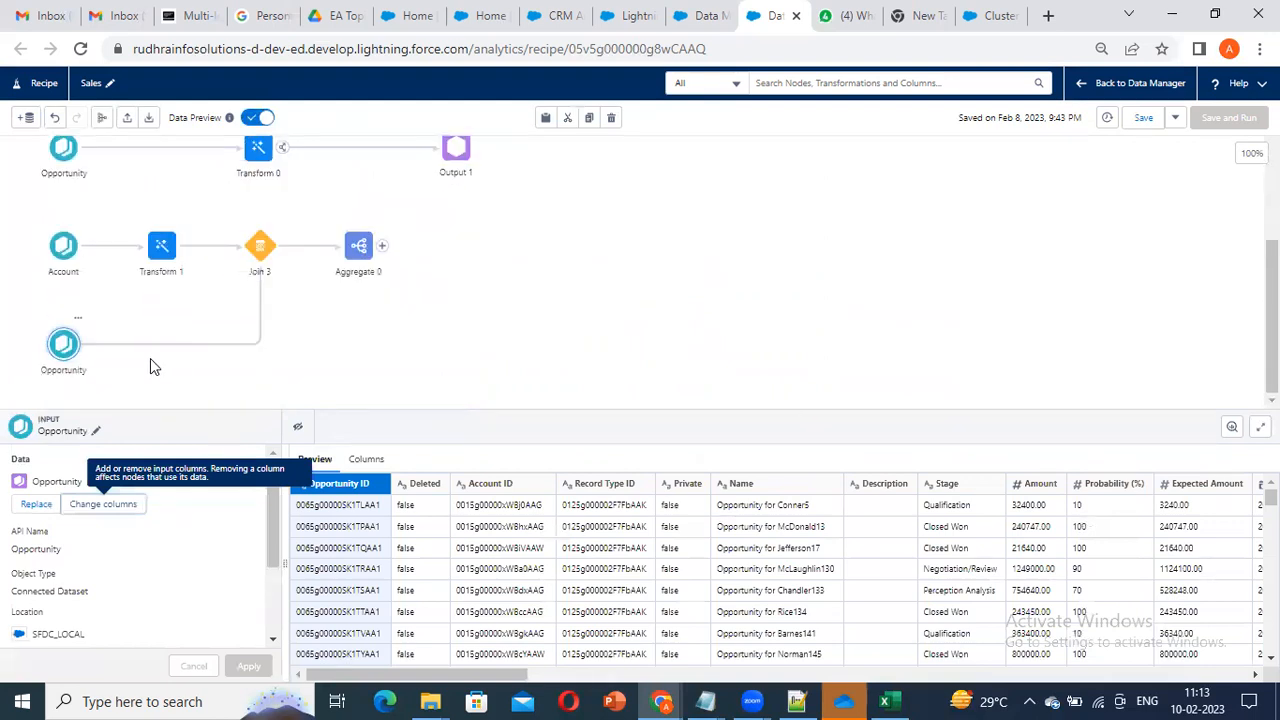
pyautogui.click(358, 246)
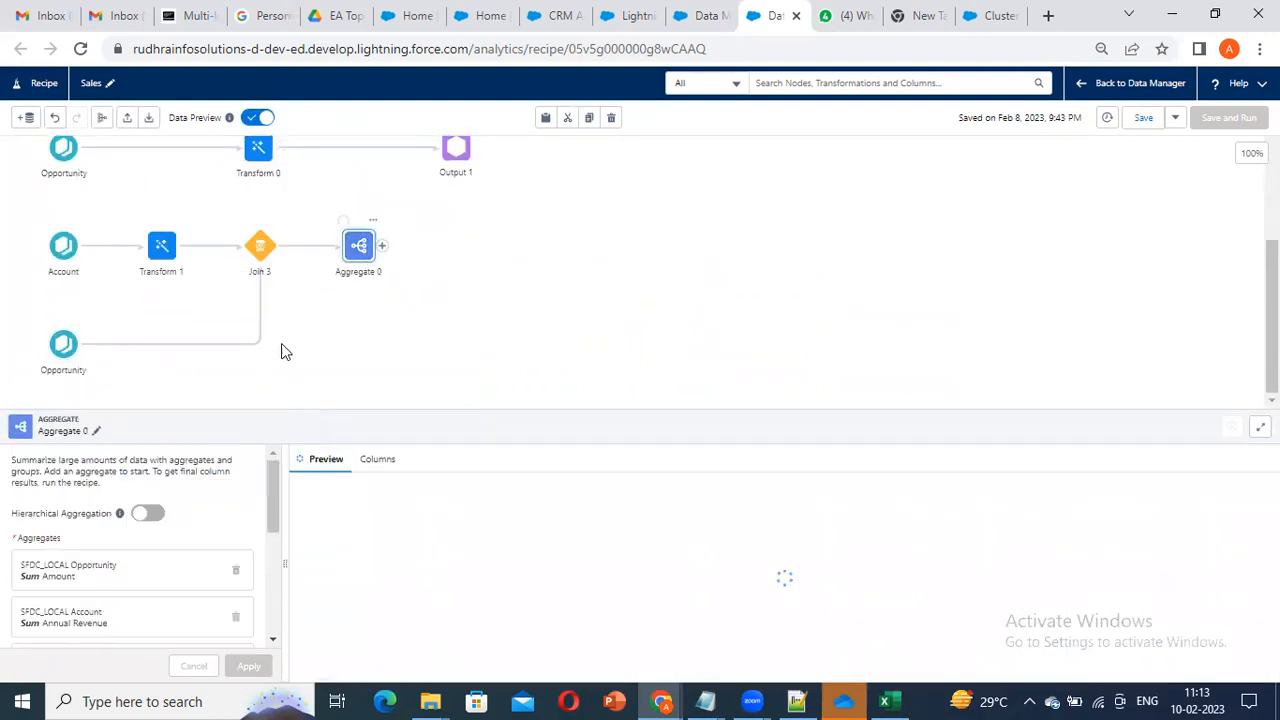
# Step: Search the available column groupings of Aggregate 0 for "stage", then clear the search
pyautogui.scroll(-5, 114, 570)
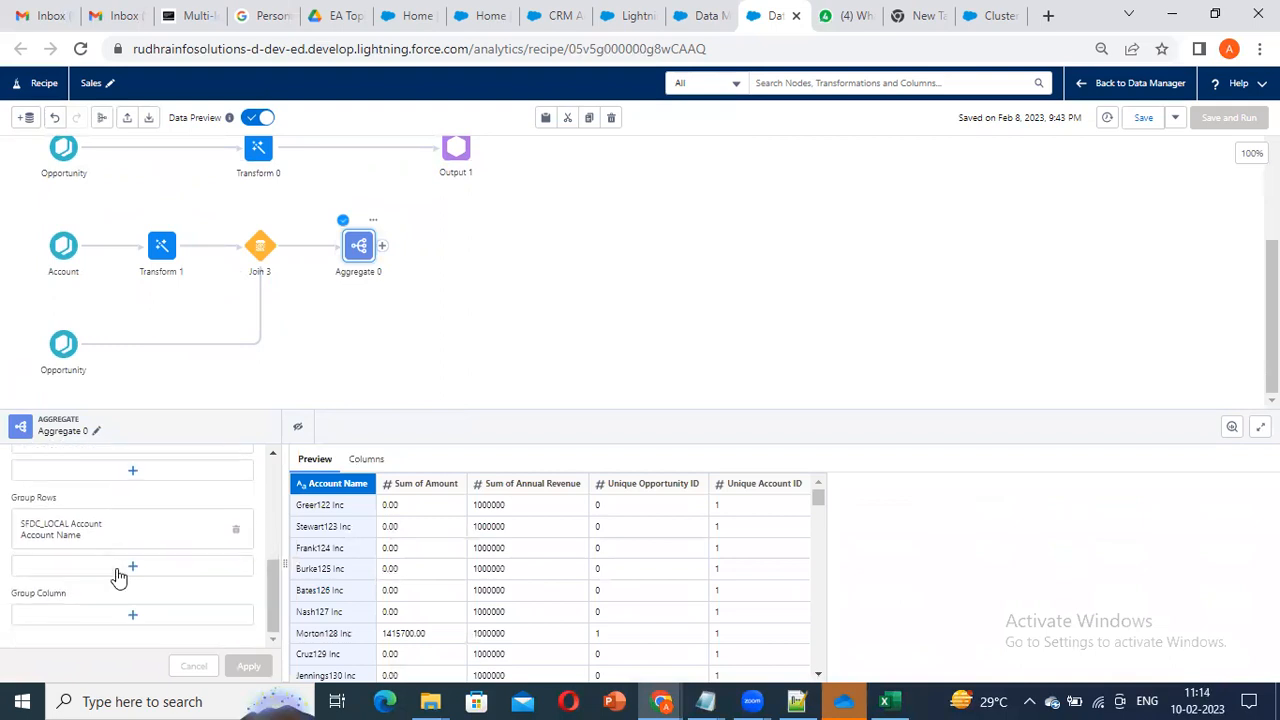
pyautogui.click(132, 614)
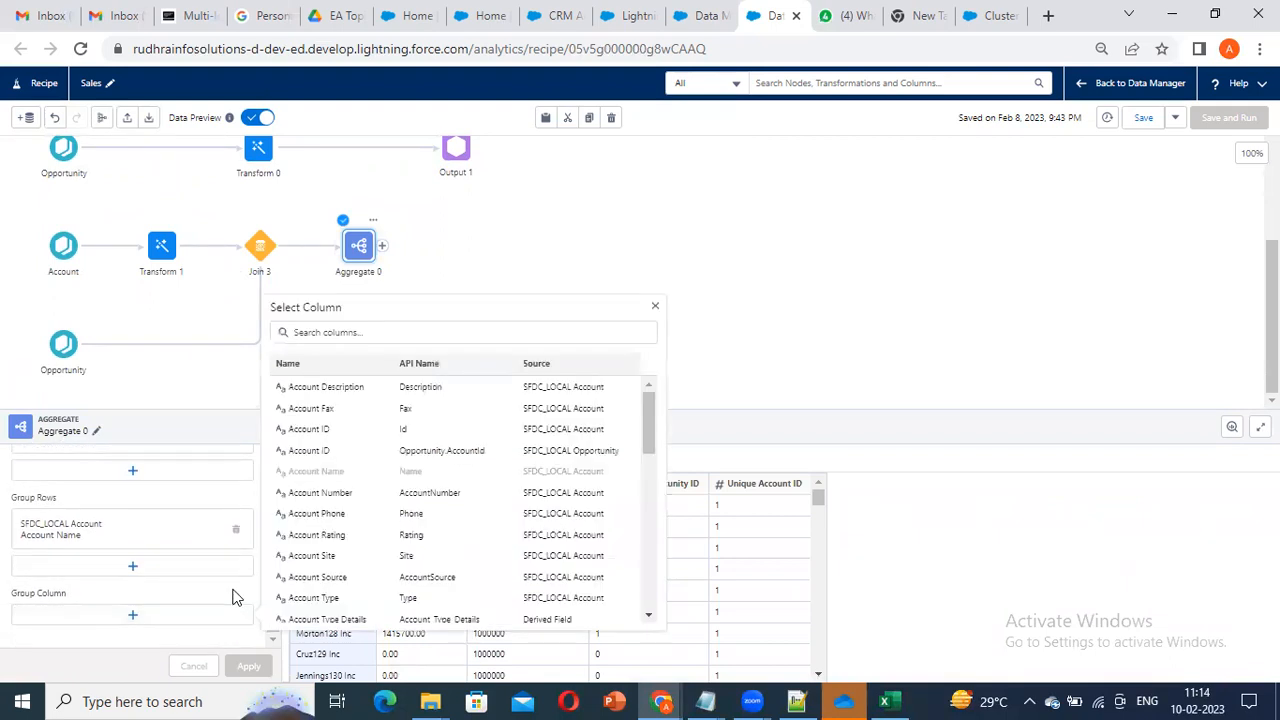
pyautogui.click(423, 331)
pyautogui.write('stage')
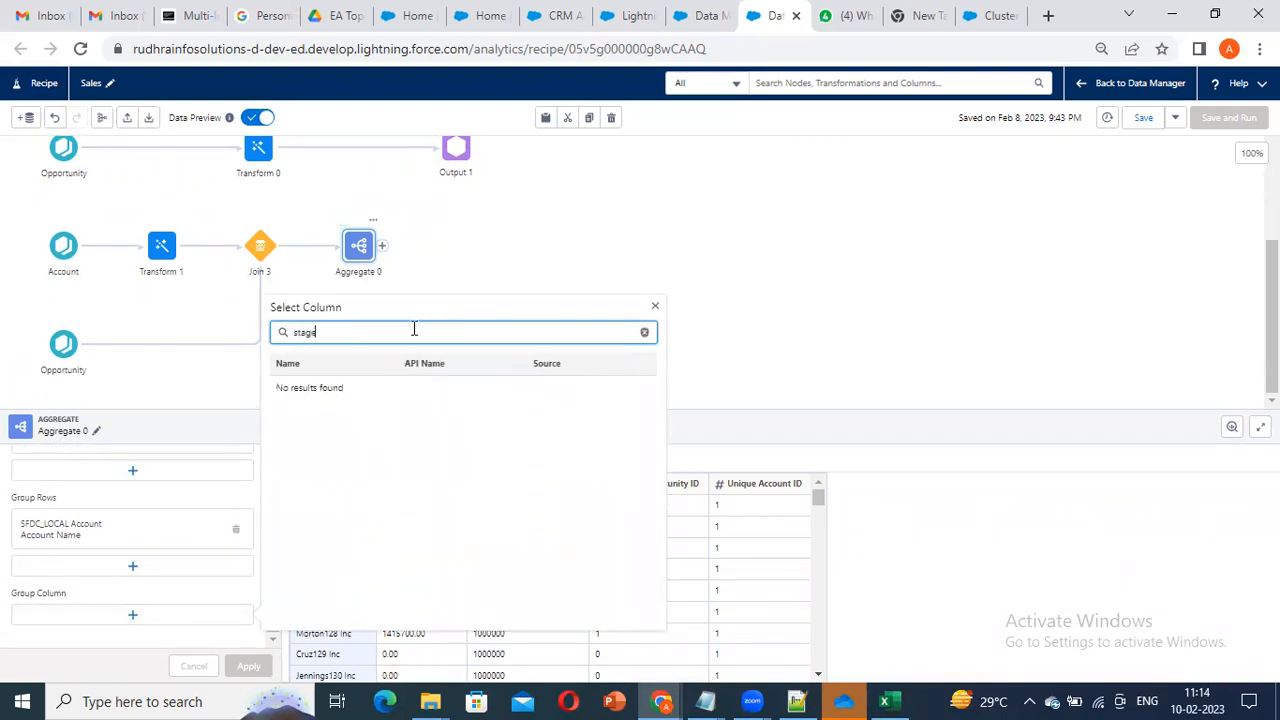
pyautogui.press('BackSpace')
pyautogui.press('BackSpace')
pyautogui.press('BackSpace')
pyautogui.press('BackSpace')
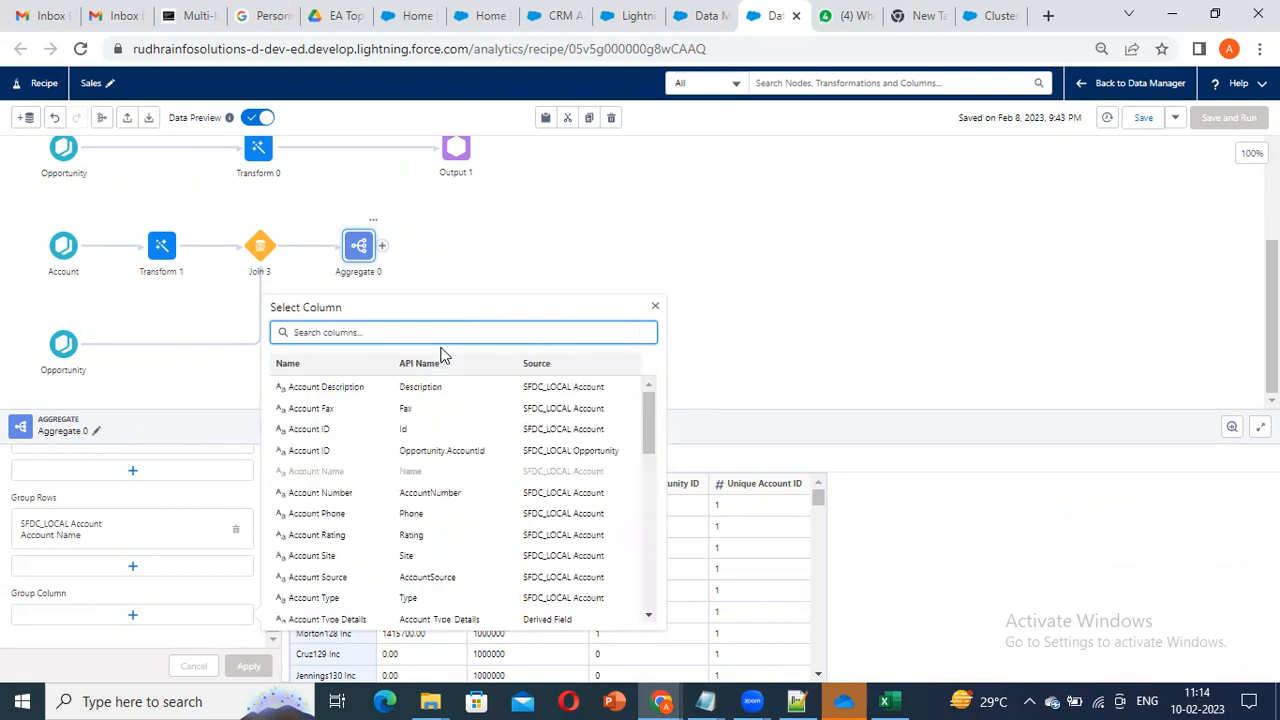
# Step: Search the column grouping choices for "names", browse the full list for opportunity fields, and leave Aggregate 0 without a column grouping
pyautogui.write('names')
pyautogui.press('BackSpace')
pyautogui.press('BackSpace')
pyautogui.press('BackSpace')
pyautogui.press('BackSpace')
pyautogui.press('BackSpace')
pyautogui.click(343, 471)
pyautogui.scroll(-10, 414, 486)
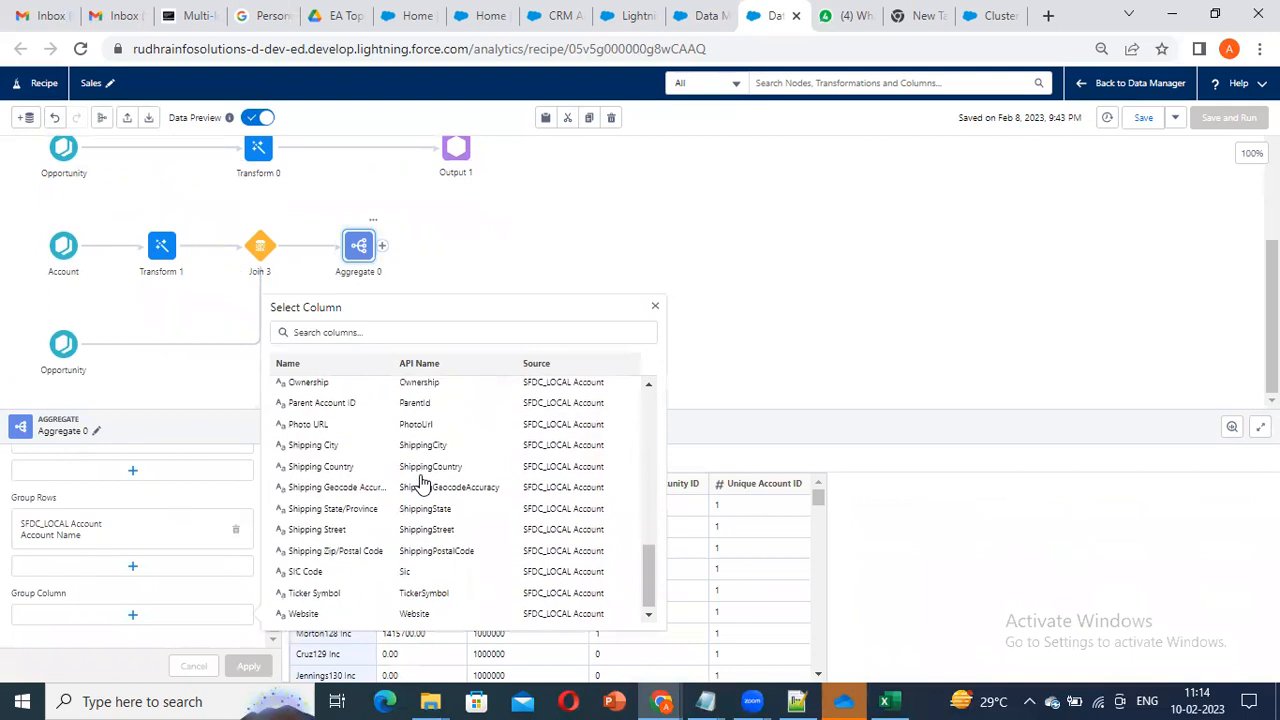
pyautogui.scroll(10, 420, 482)
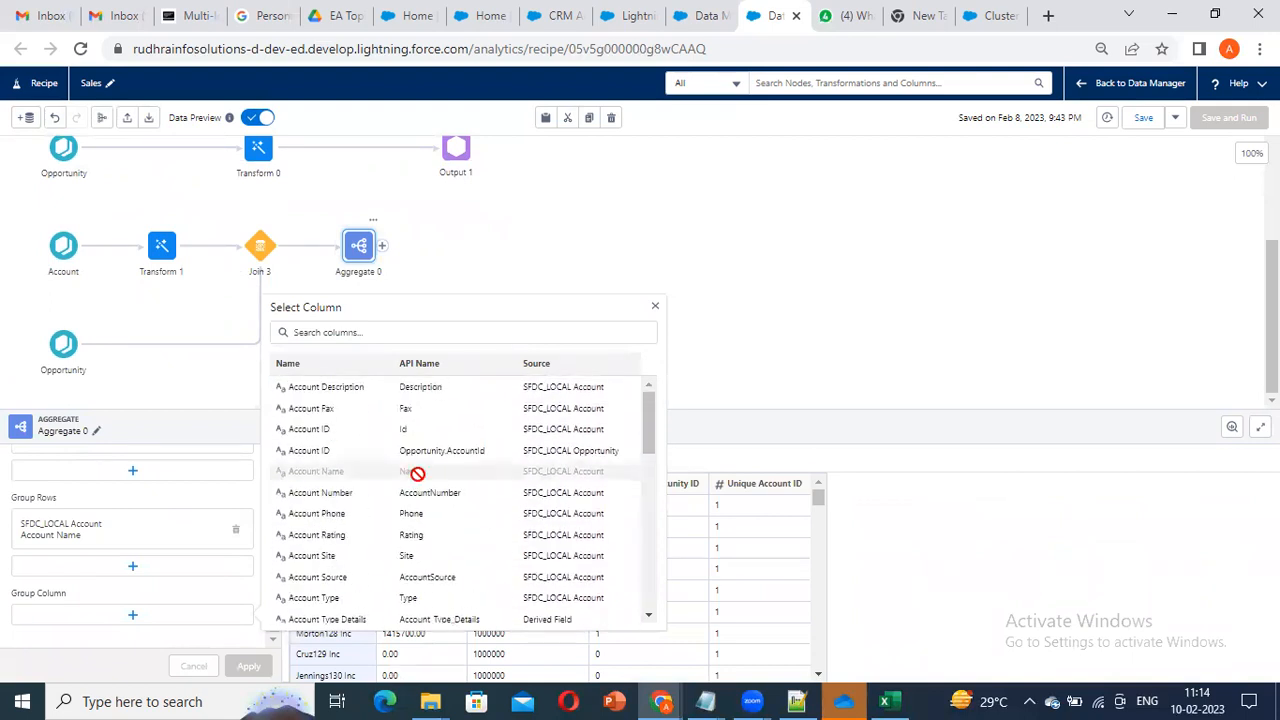
pyautogui.scroll(-5, 418, 474)
pyautogui.scroll(-3, 417, 474)
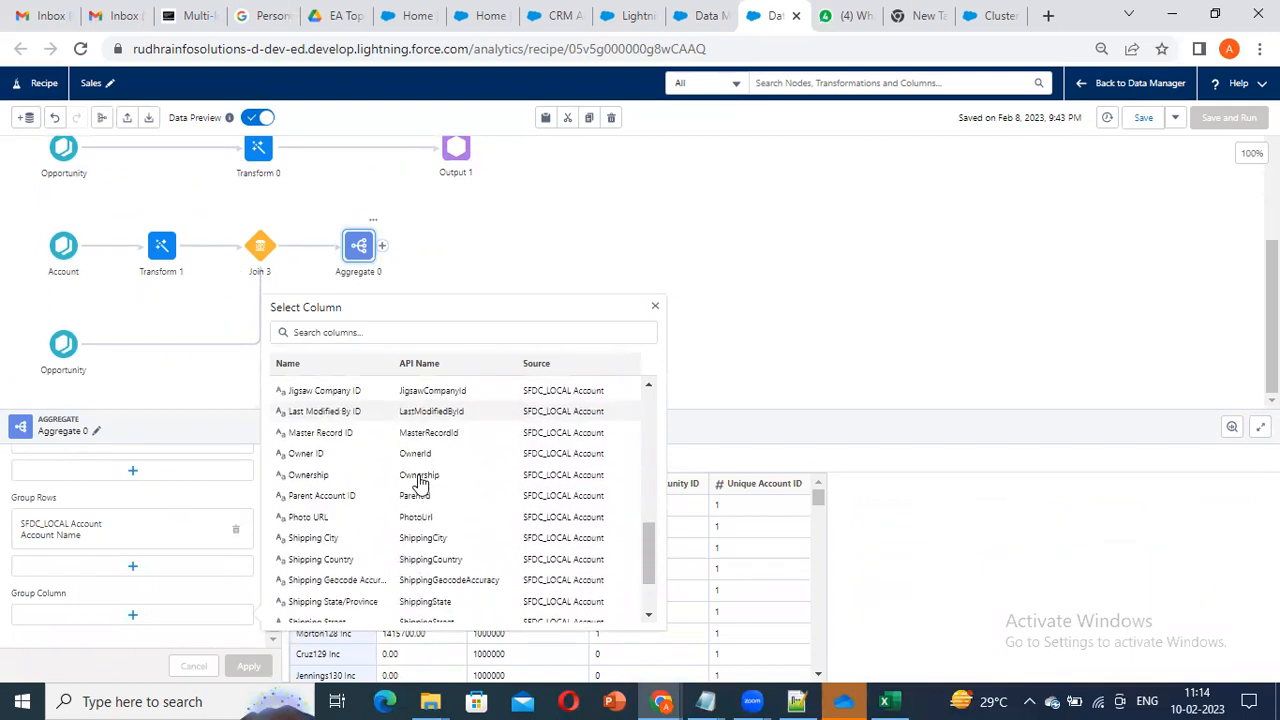
pyautogui.click(791, 331)
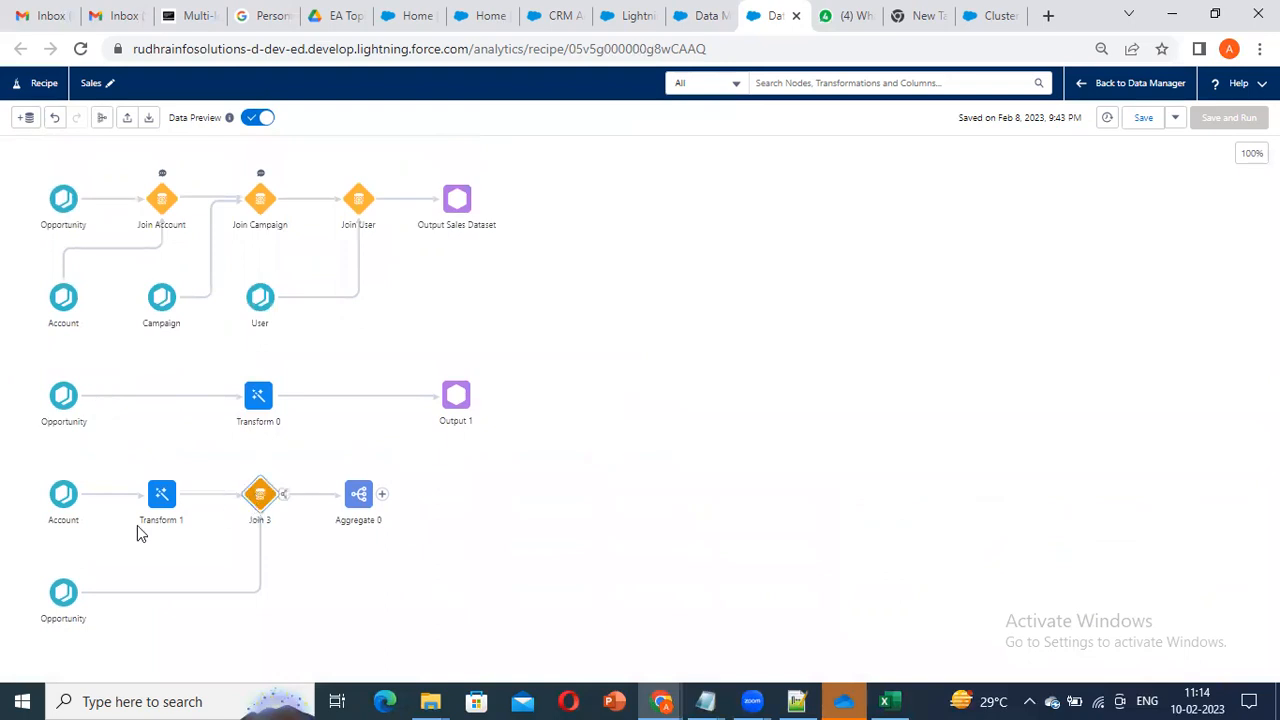
# Step: Review Join 3's lookup settings and check its preview for the opportunity columns, including Stage
pyautogui.click(263, 500)
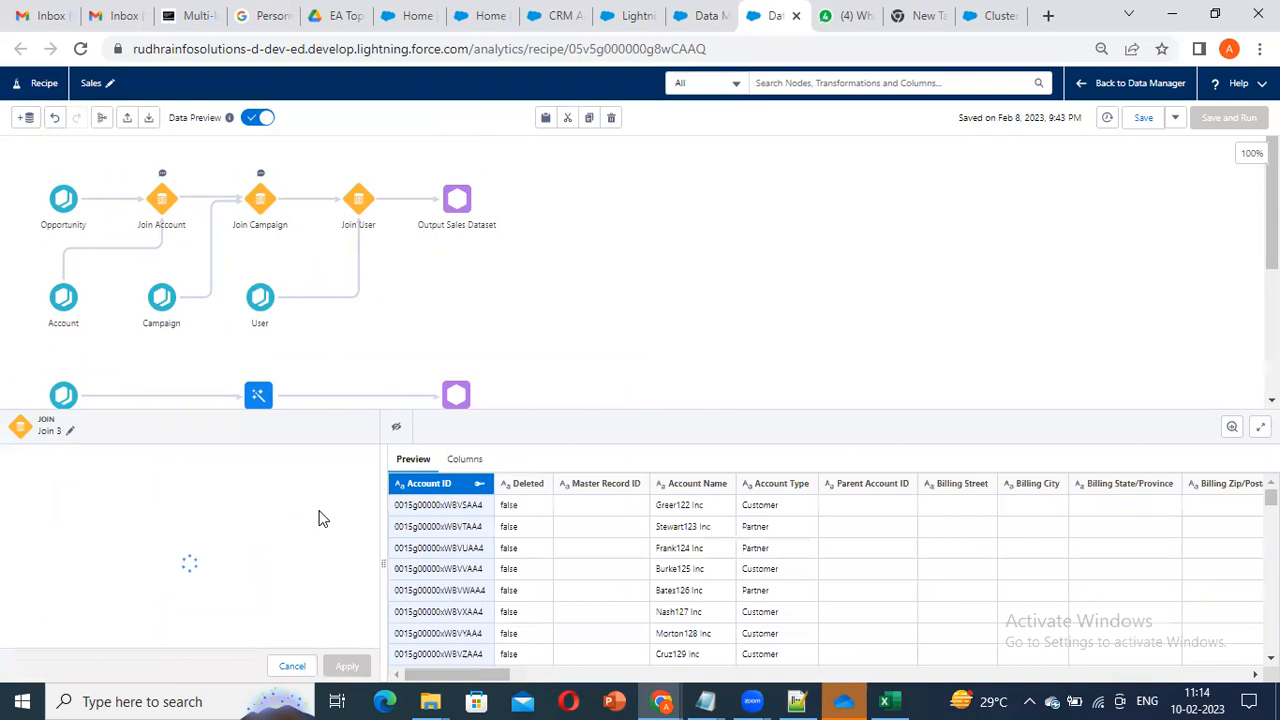
pyautogui.scroll(-3, 270, 585)
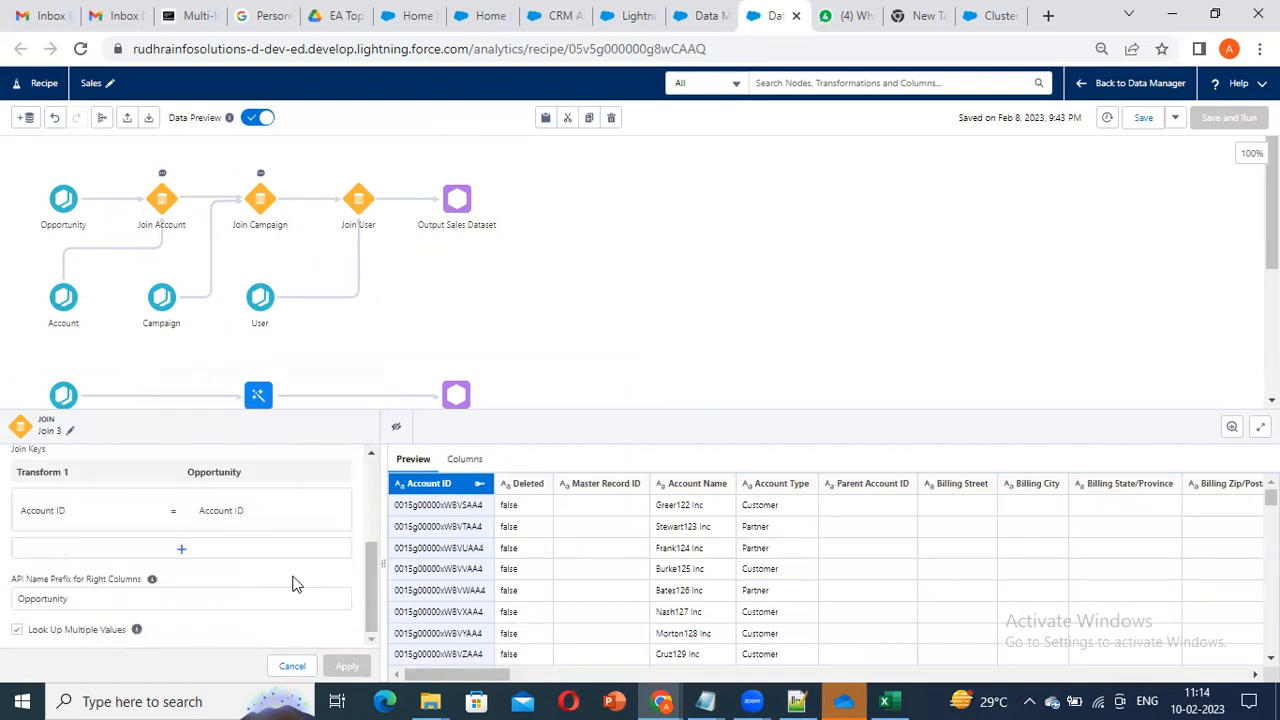
pyautogui.scroll(3, 293, 582)
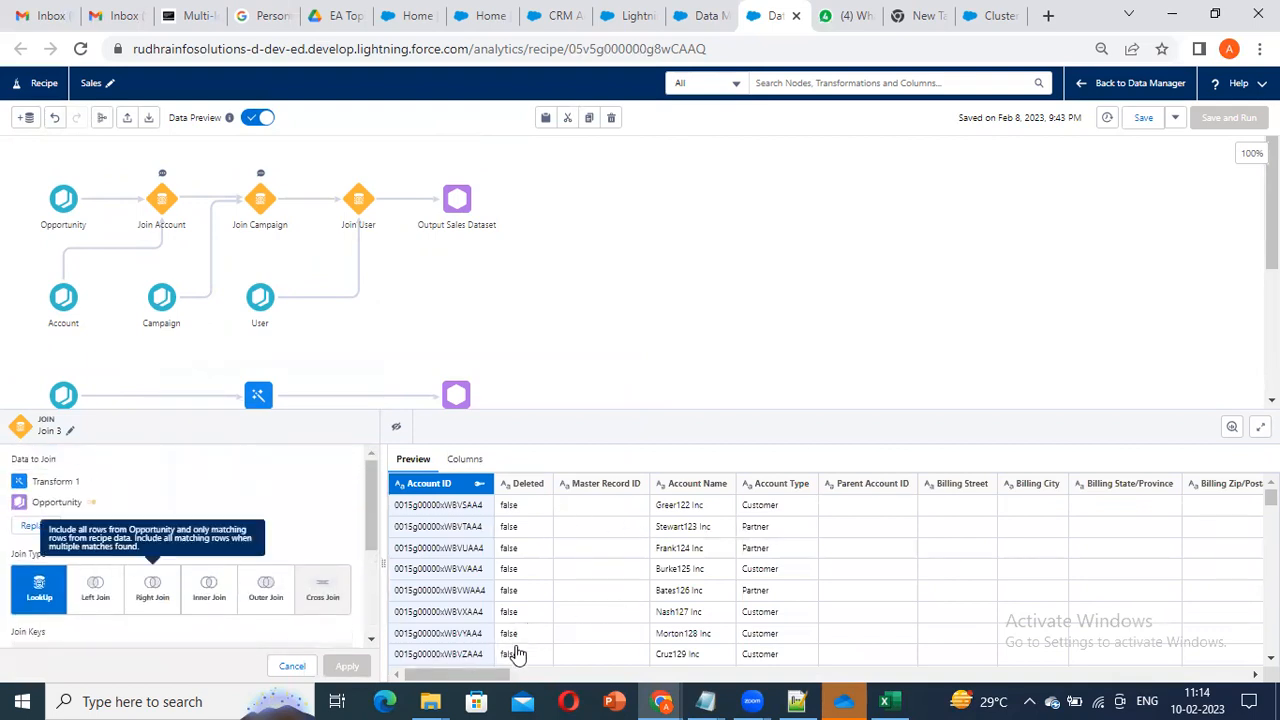
pyautogui.moveTo(505, 680); pyautogui.dragTo(1168, 676)
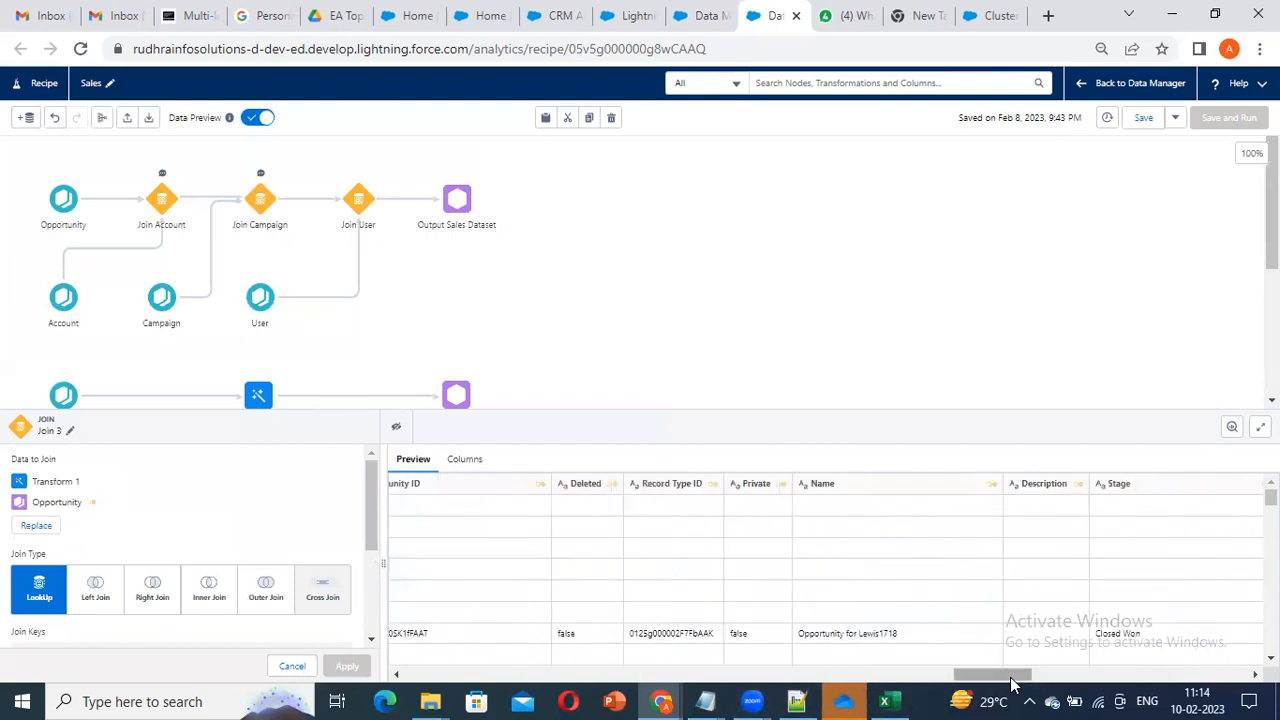
pyautogui.moveTo(1010, 684); pyautogui.dragTo(1050, 678)
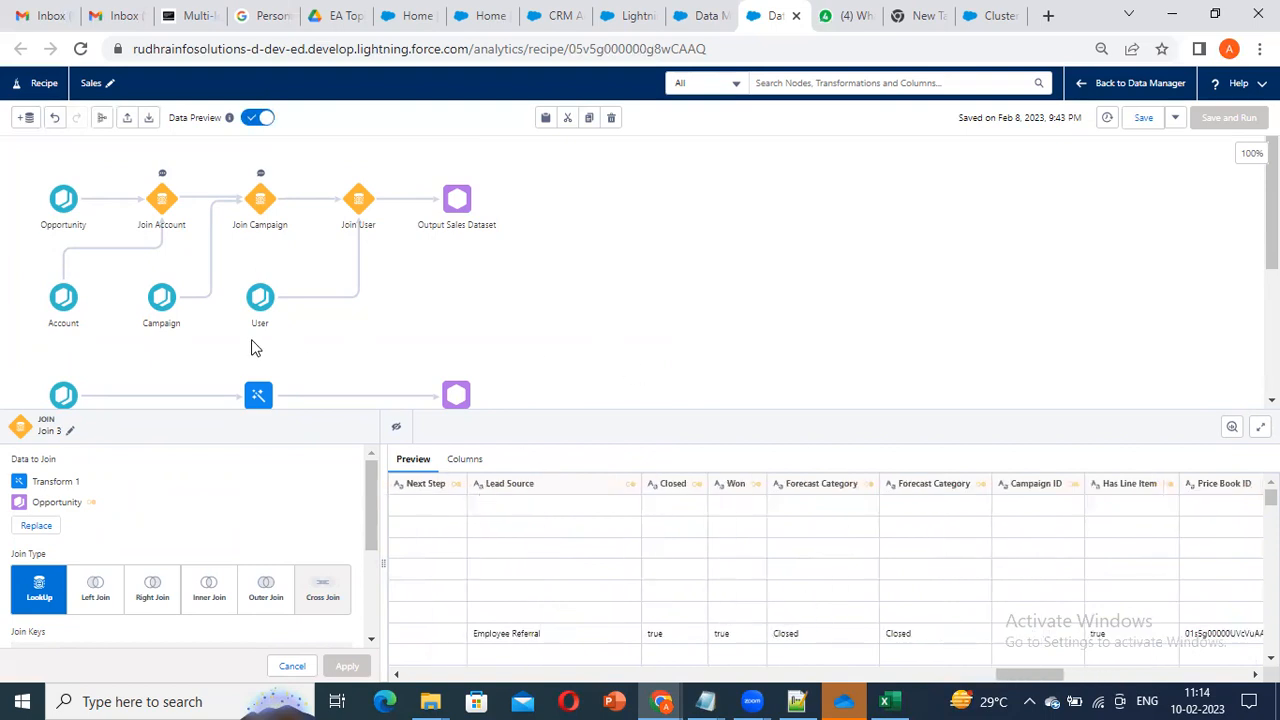
pyautogui.click(407, 340)
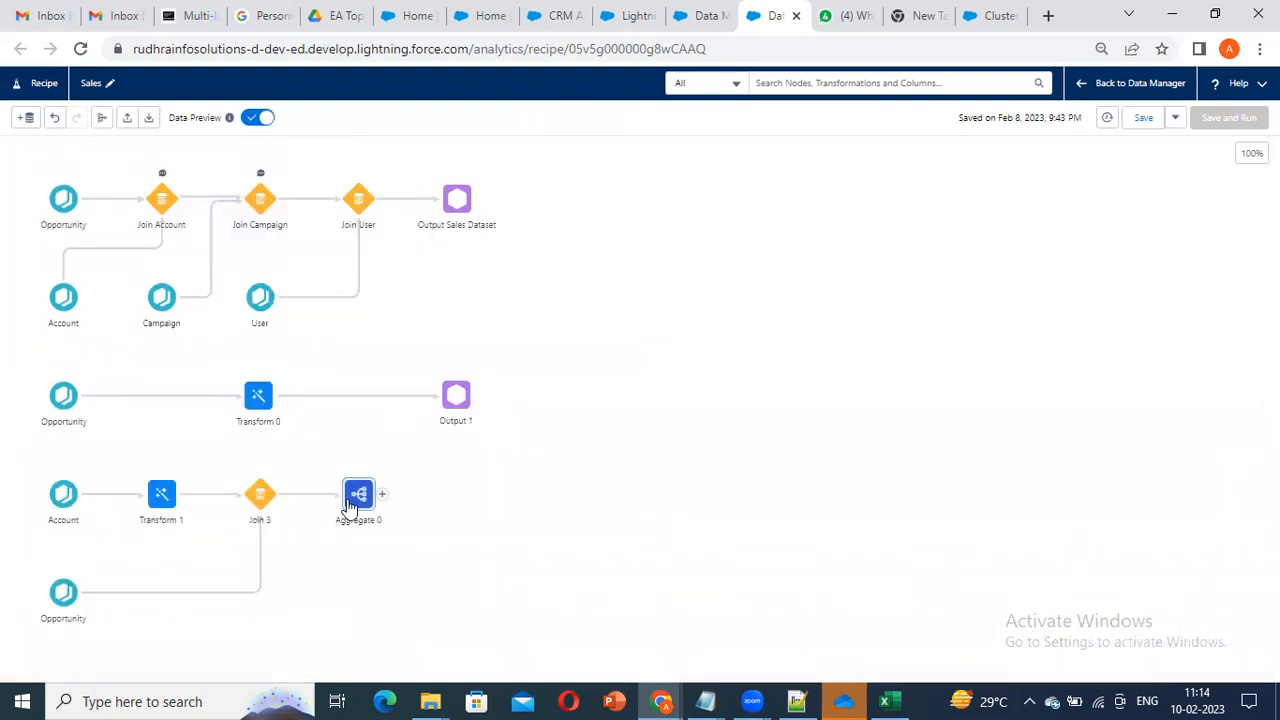
# Step: Reopen Aggregate 0 and examine its available row grouping columns for opportunity fields, leaving the grouping as it is
pyautogui.click(358, 494)
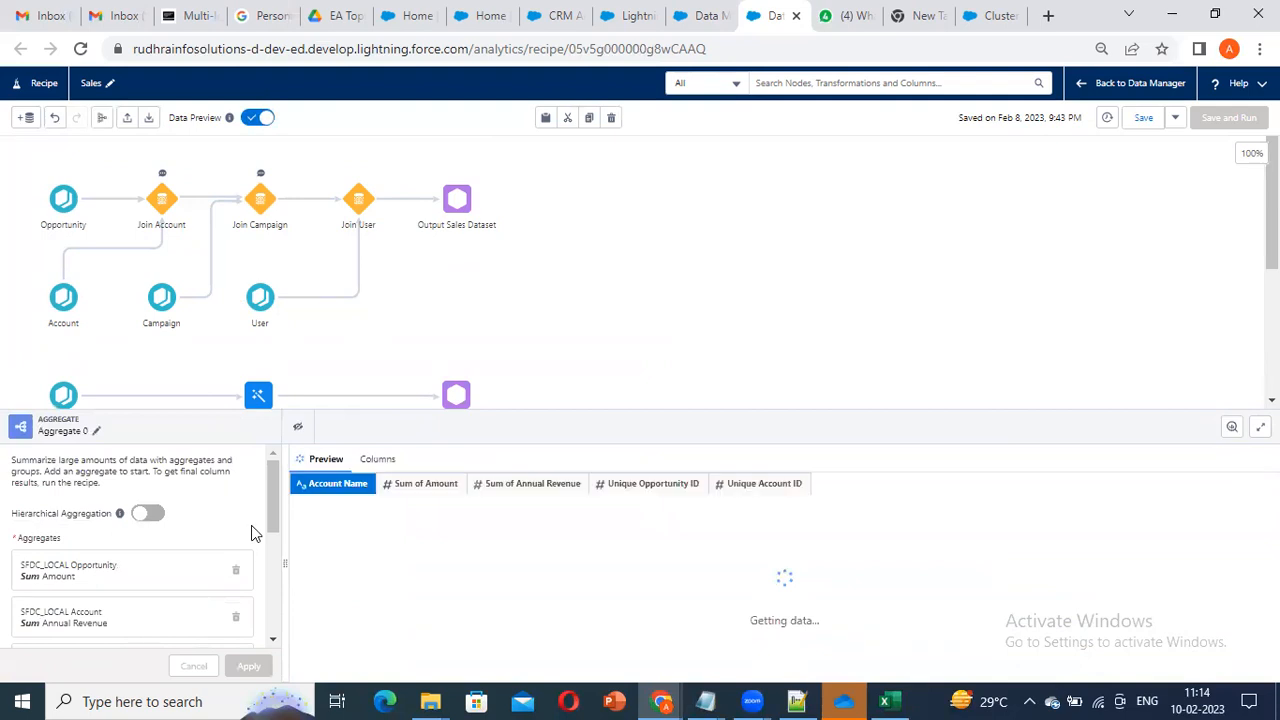
pyautogui.moveTo(277, 547); pyautogui.dragTo(263, 609)
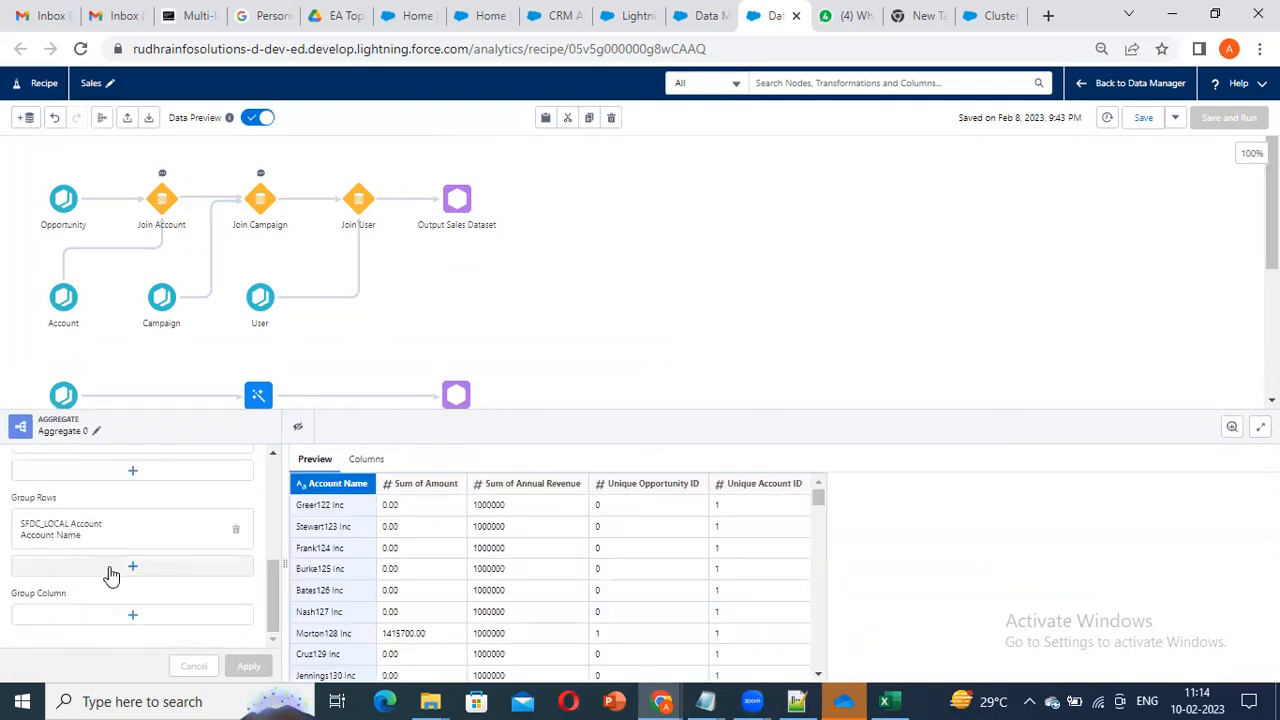
pyautogui.click(122, 566)
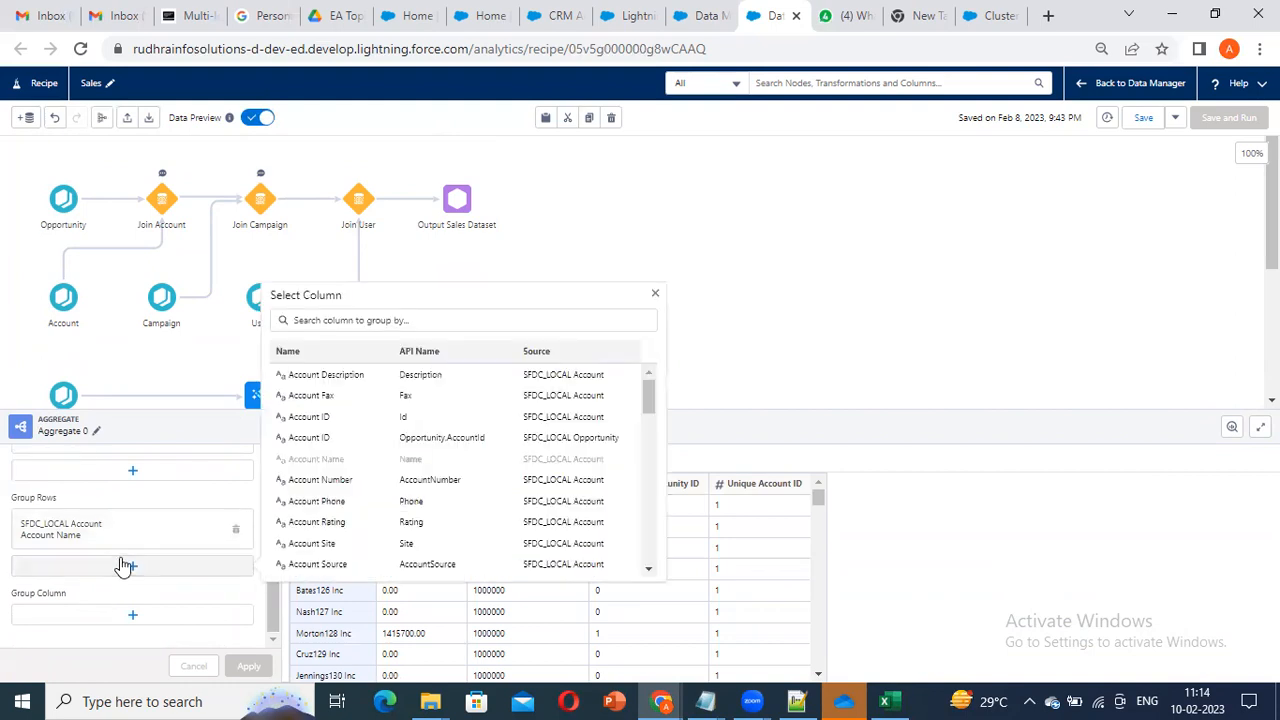
pyautogui.scroll(-10, 548, 422)
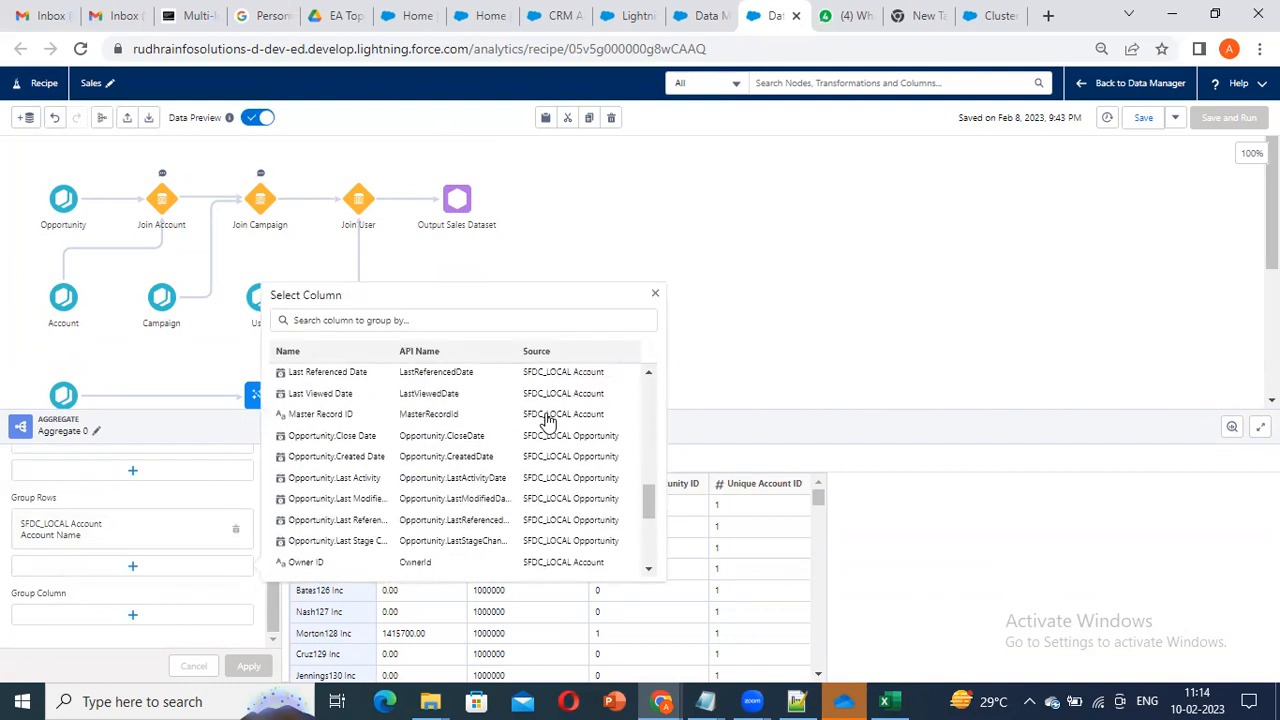
pyautogui.scroll(2, 548, 422)
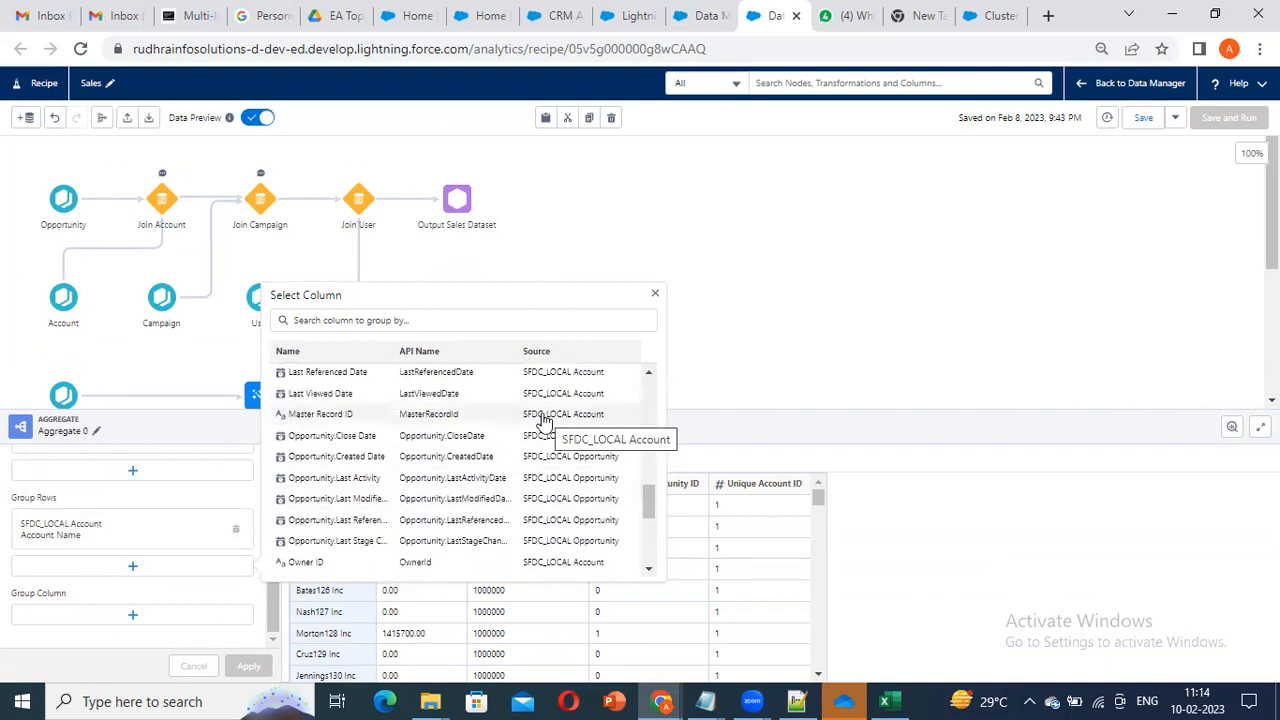
pyautogui.scroll(1, 543, 422)
pyautogui.scroll(-3, 543, 422)
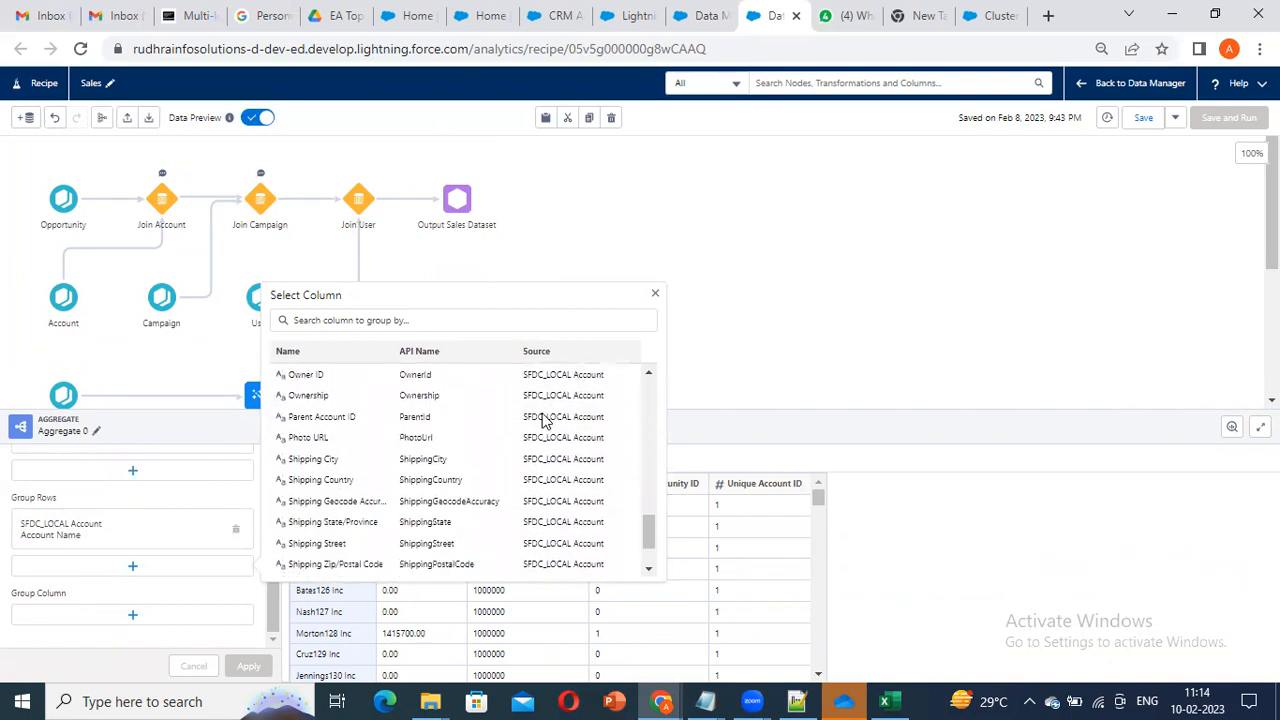
pyautogui.scroll(-2, 543, 422)
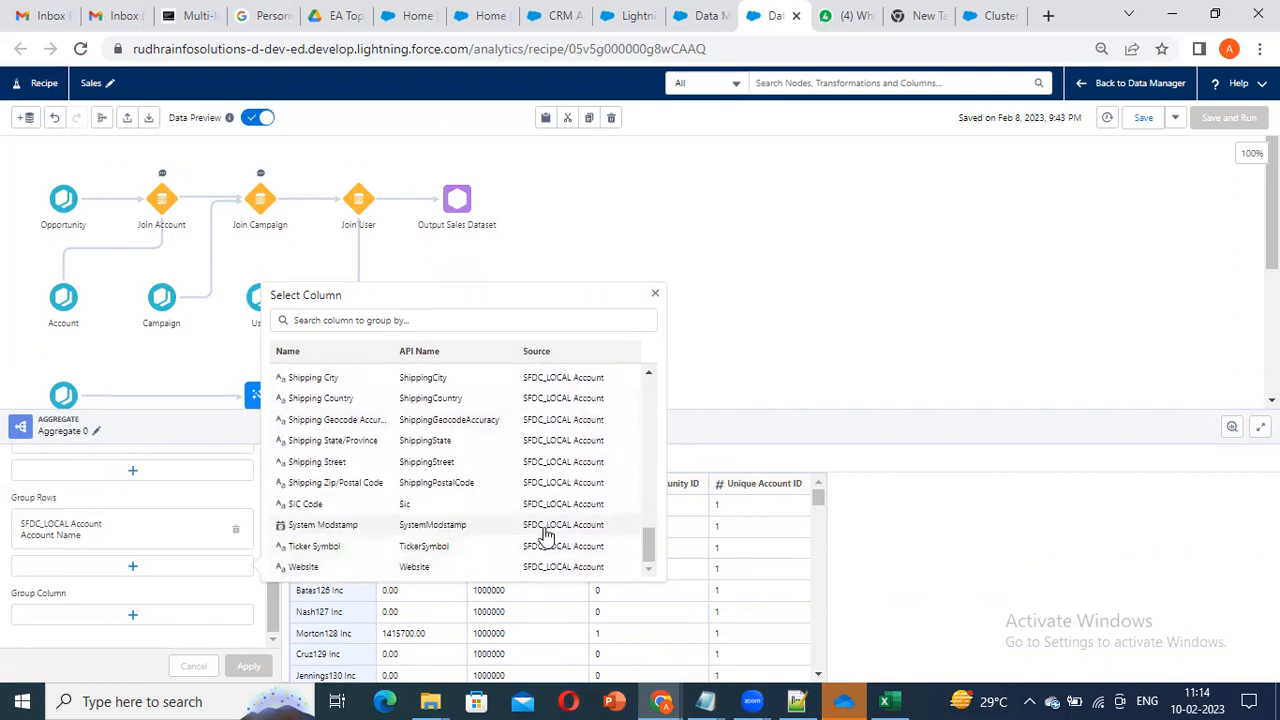
pyautogui.scroll(4, 543, 535)
pyautogui.scroll(-4, 543, 535)
pyautogui.scroll(5, 541, 535)
pyautogui.scroll(1, 541, 535)
pyautogui.scroll(10, 540, 535)
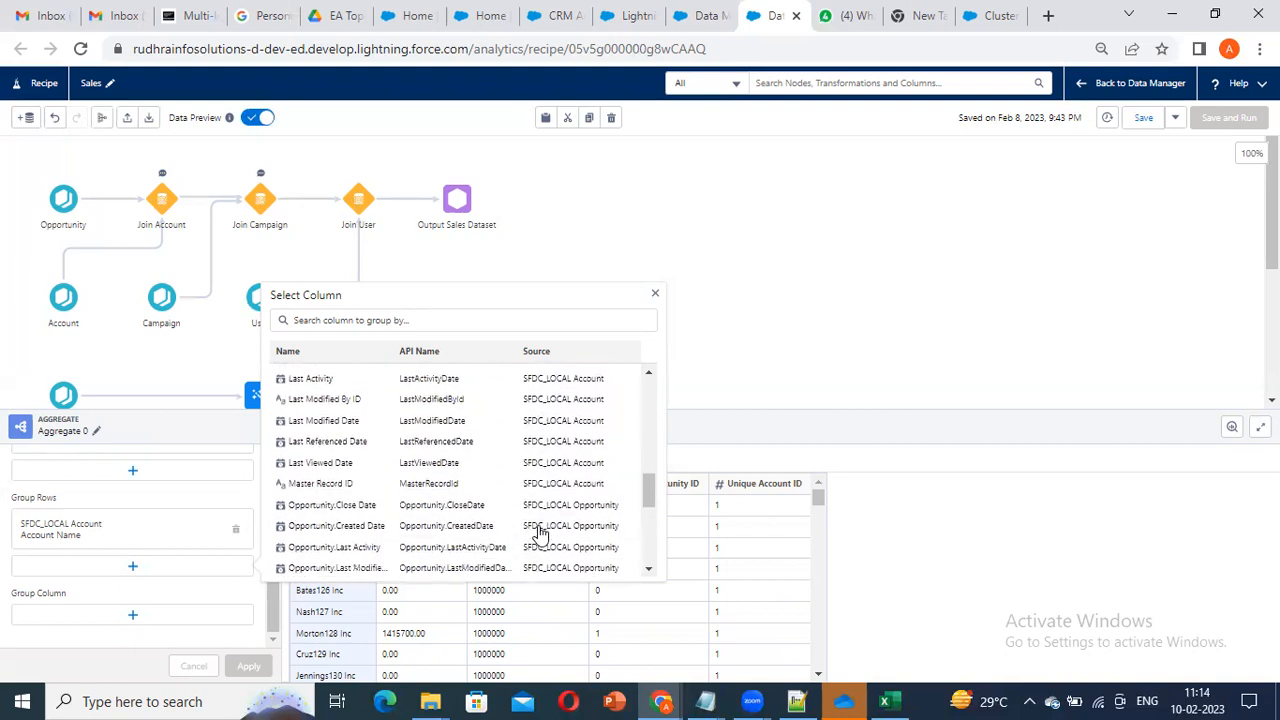
pyautogui.scroll(3, 540, 535)
pyautogui.click(75, 533)
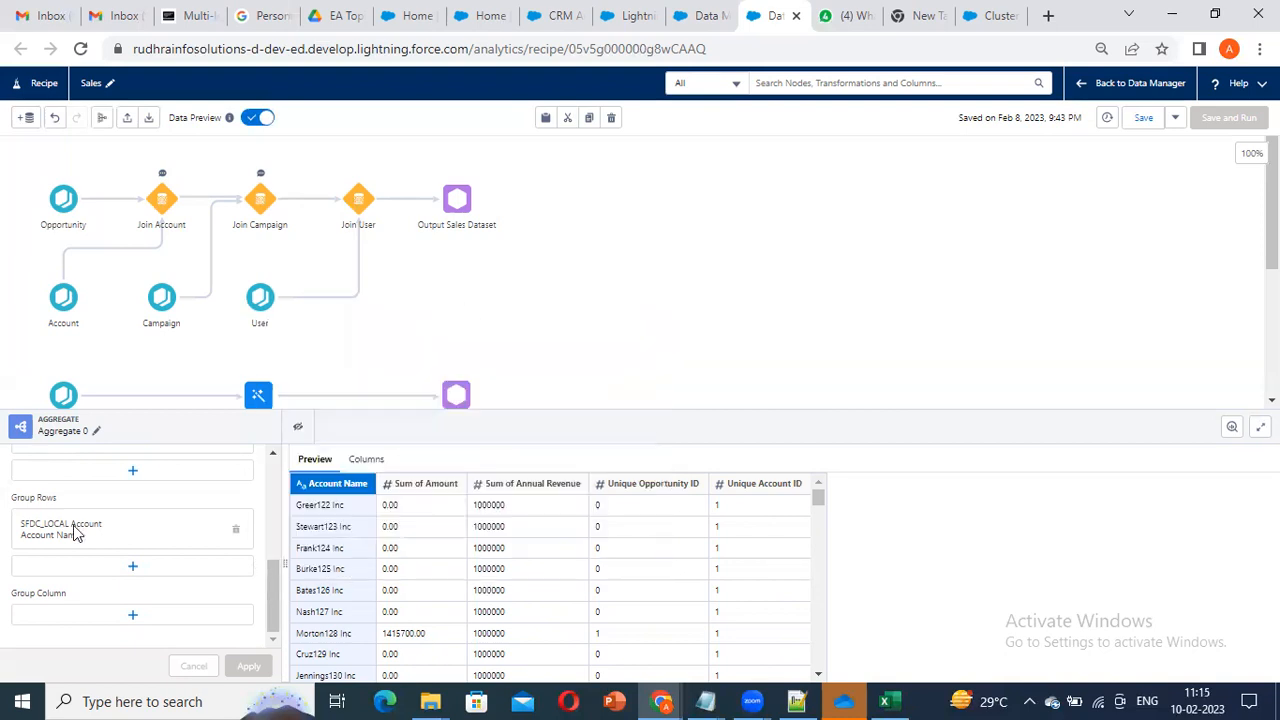
pyautogui.press('Escape')
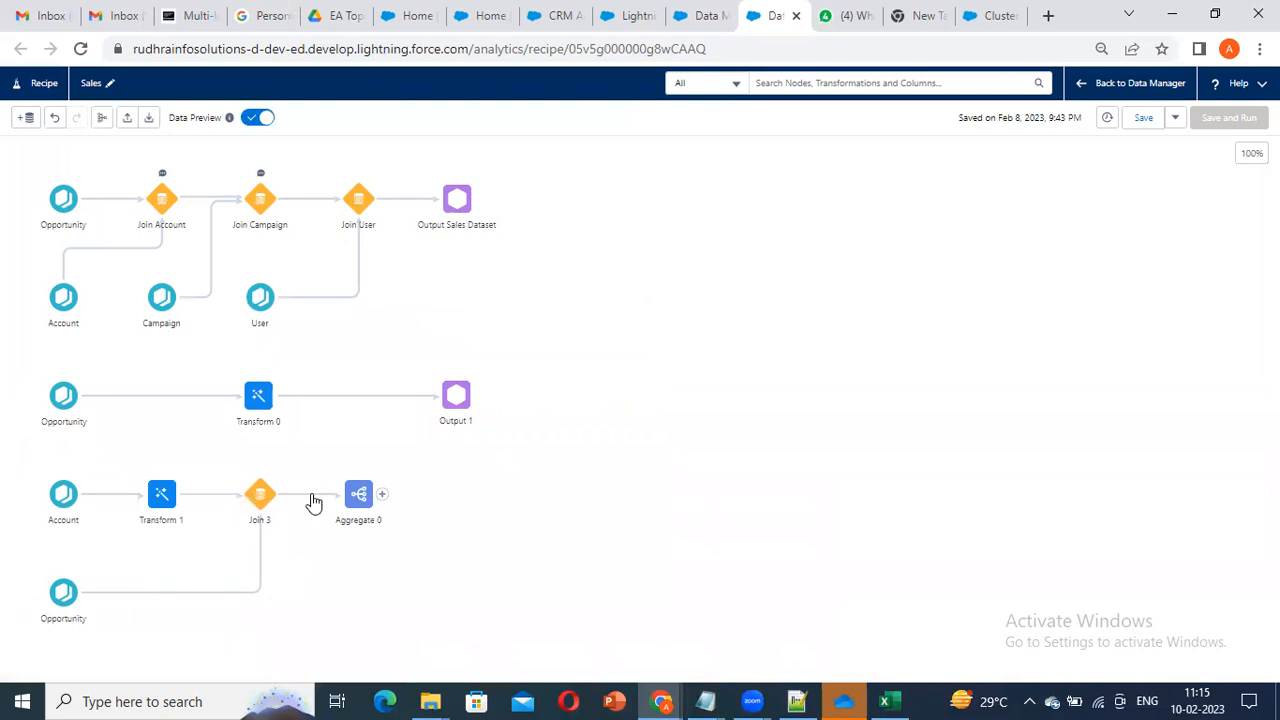
# Step: Replace the Account Name row grouping in Aggregate 0 with Account Type
pyautogui.click(348, 502)
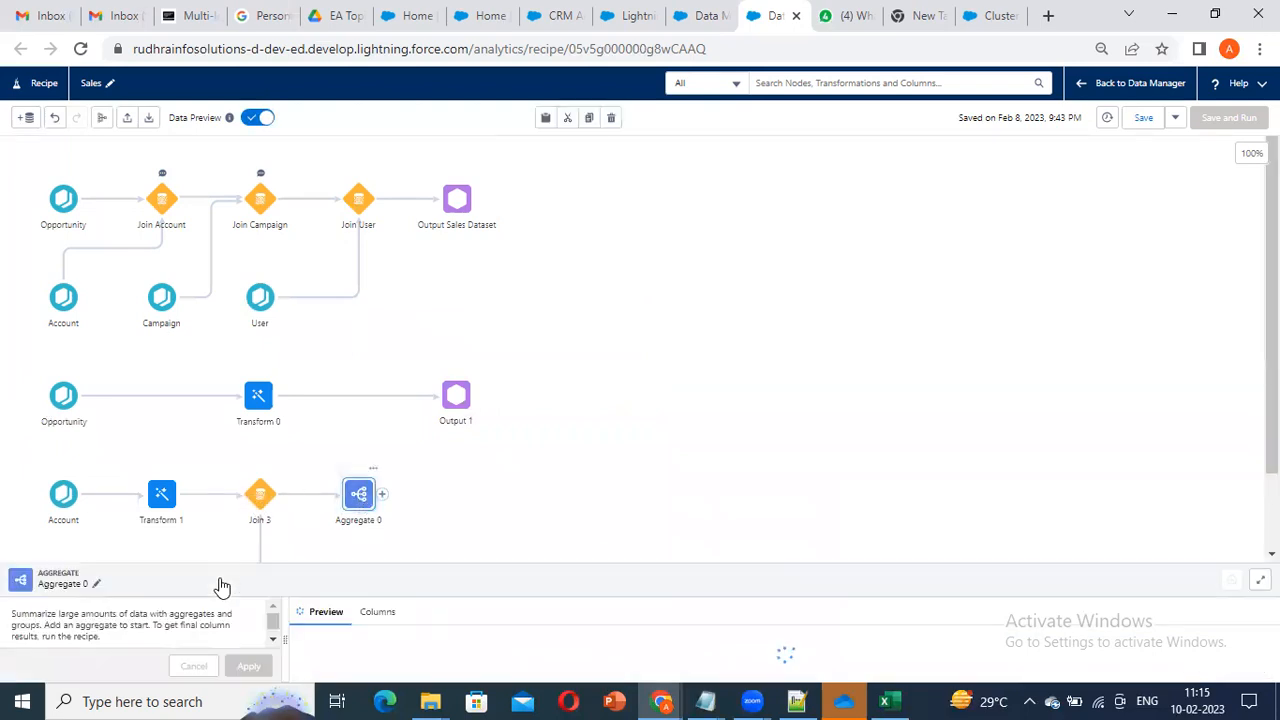
pyautogui.scroll(-5, 233, 582)
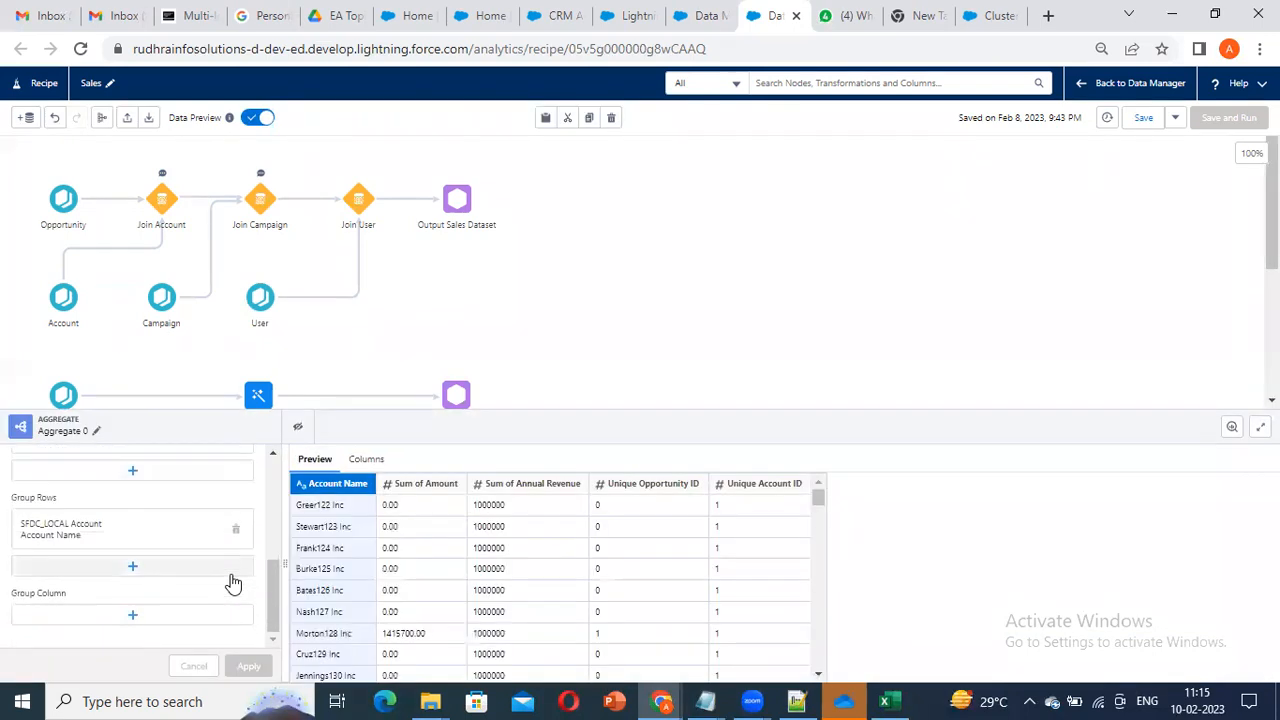
pyautogui.click(237, 534)
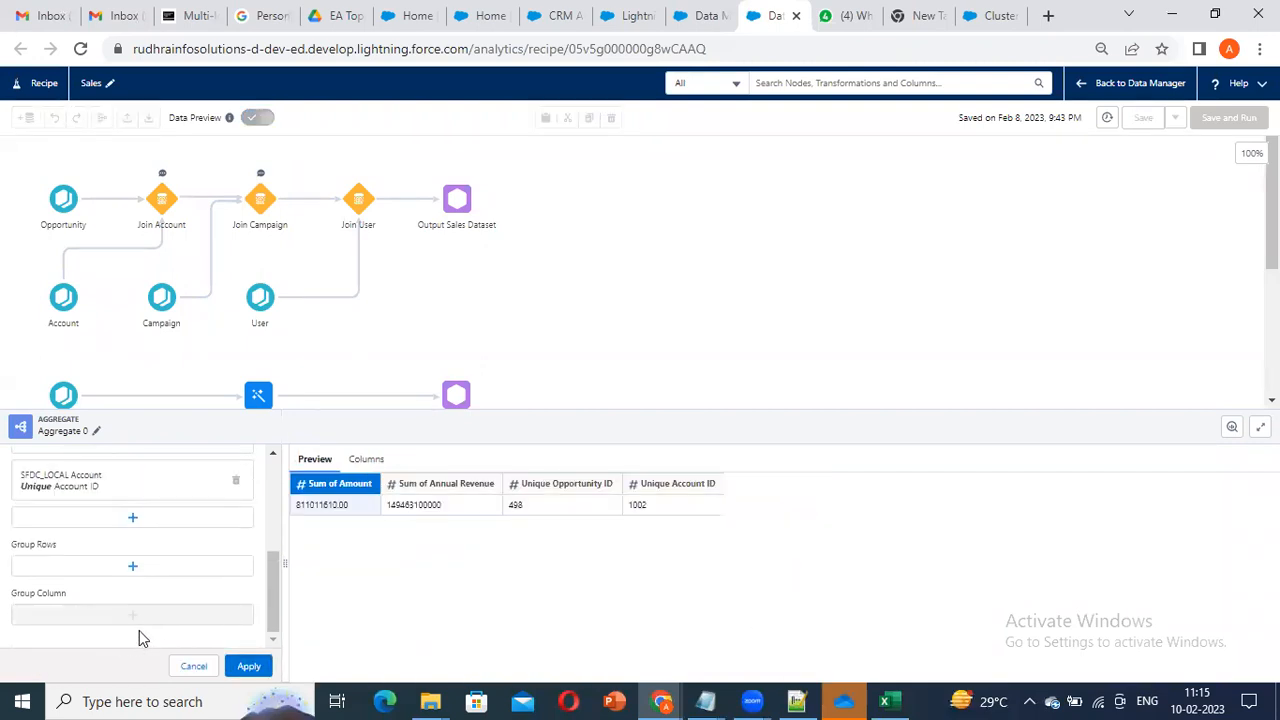
pyautogui.scroll(1, 138, 616)
pyautogui.scroll(-1, 138, 616)
pyautogui.click(140, 575)
pyautogui.scroll(-1, 398, 467)
pyautogui.scroll(-1, 398, 467)
pyautogui.click(518, 405)
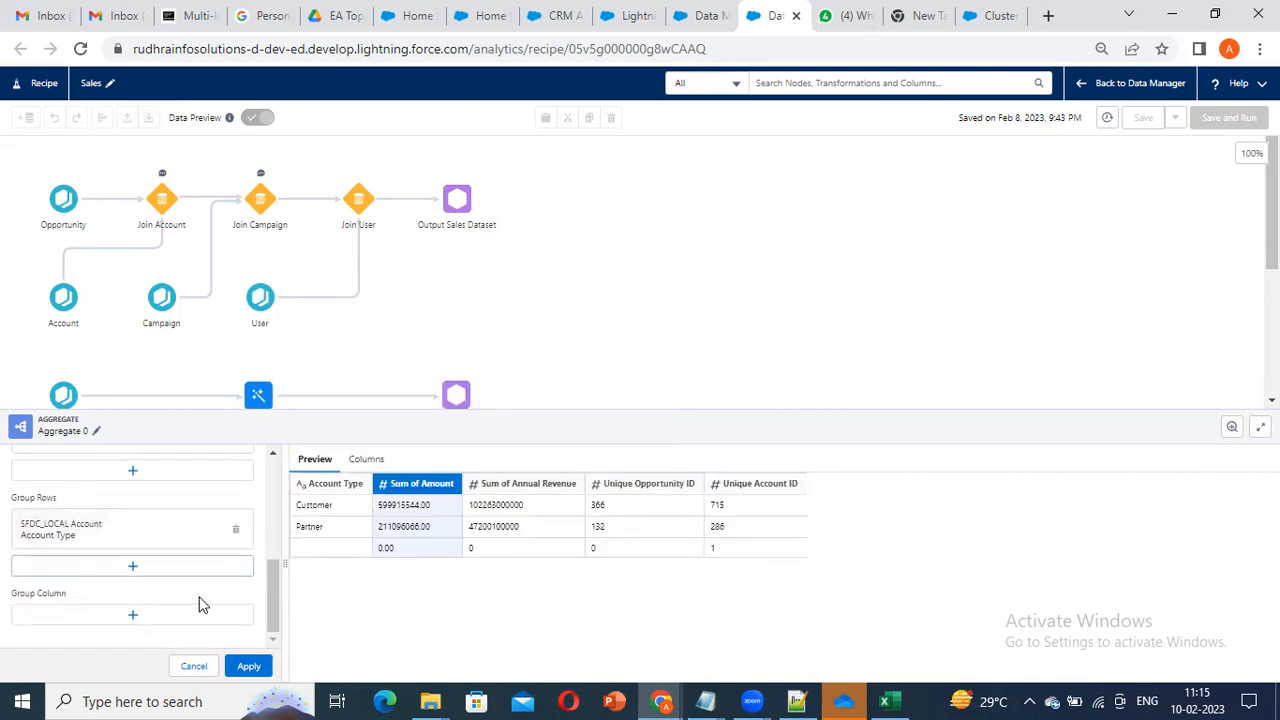
# Step: Examine the available row grouping columns in Aggregate 0 for opportunity fields
pyautogui.click(133, 570)
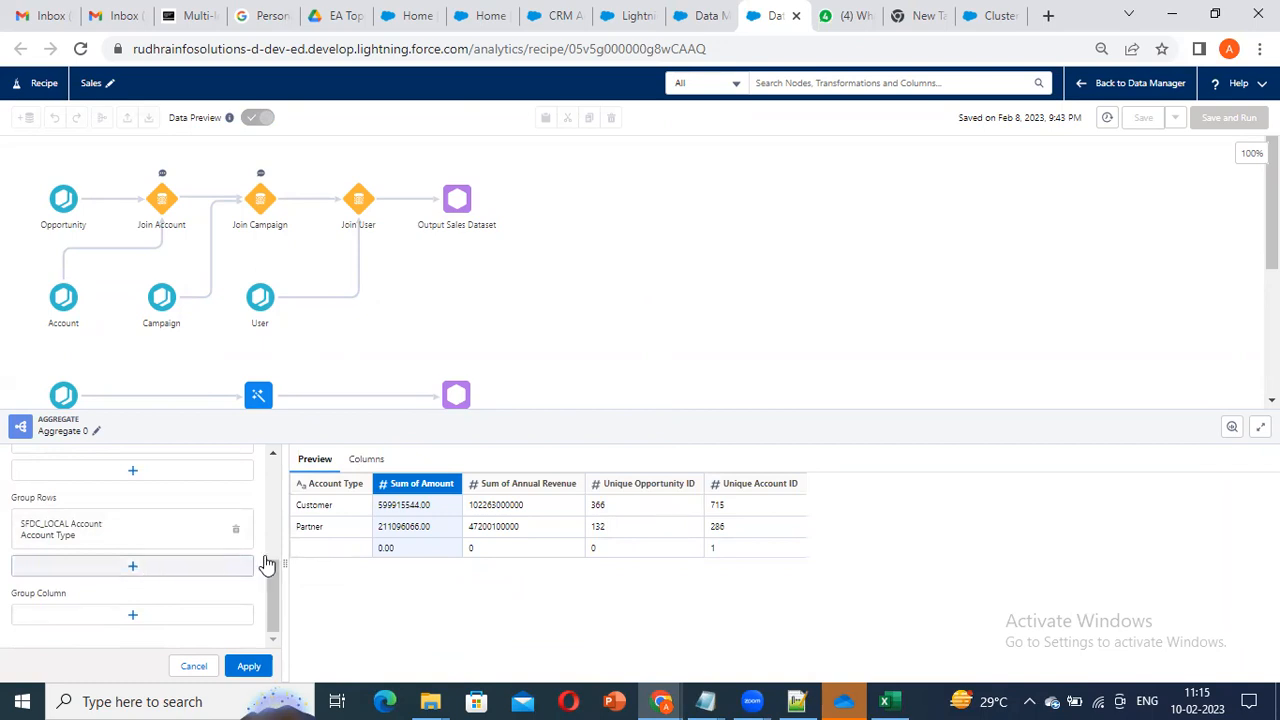
pyautogui.scroll(-5, 430, 515)
pyautogui.scroll(-8, 432, 527)
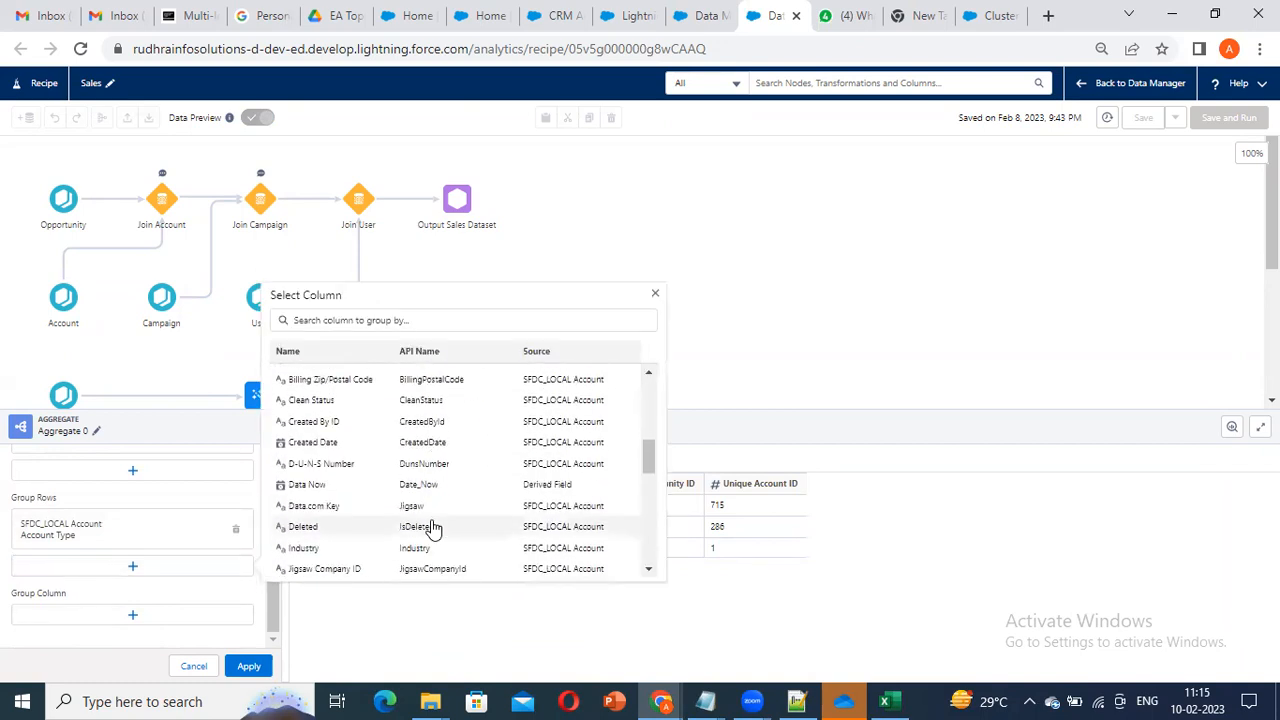
pyautogui.scroll(-5, 432, 527)
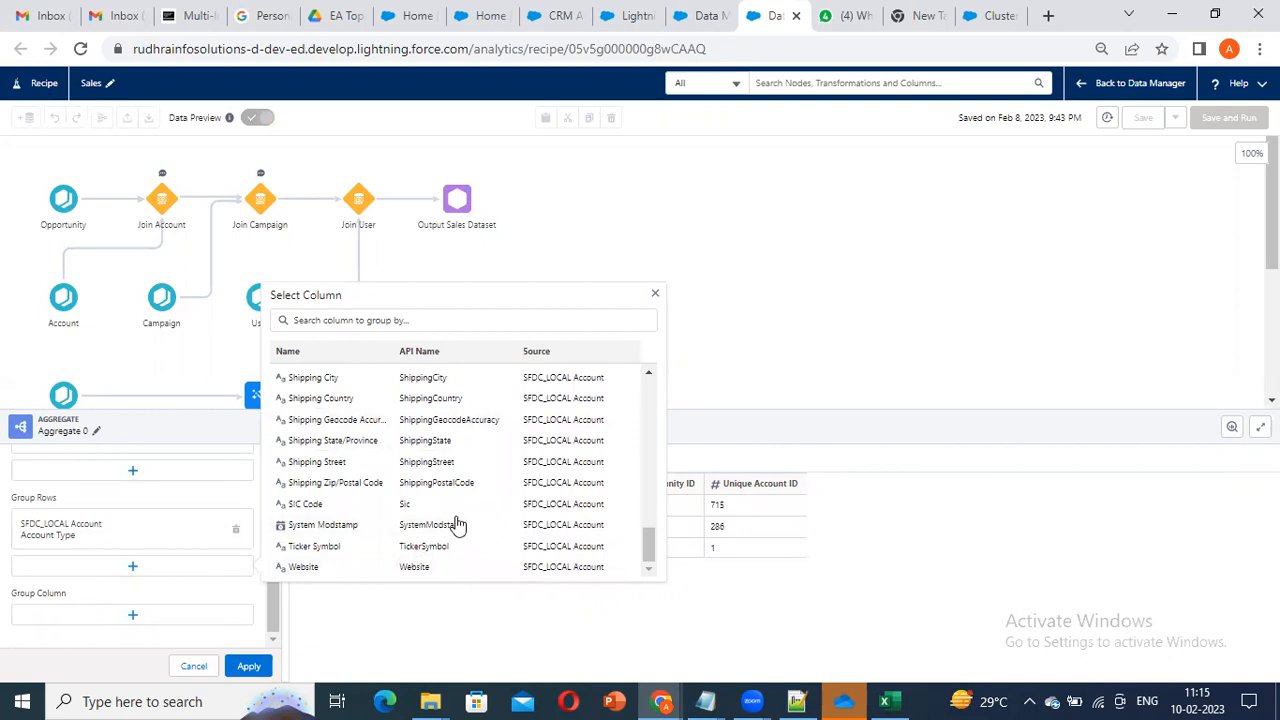
pyautogui.scroll(1, 441, 506)
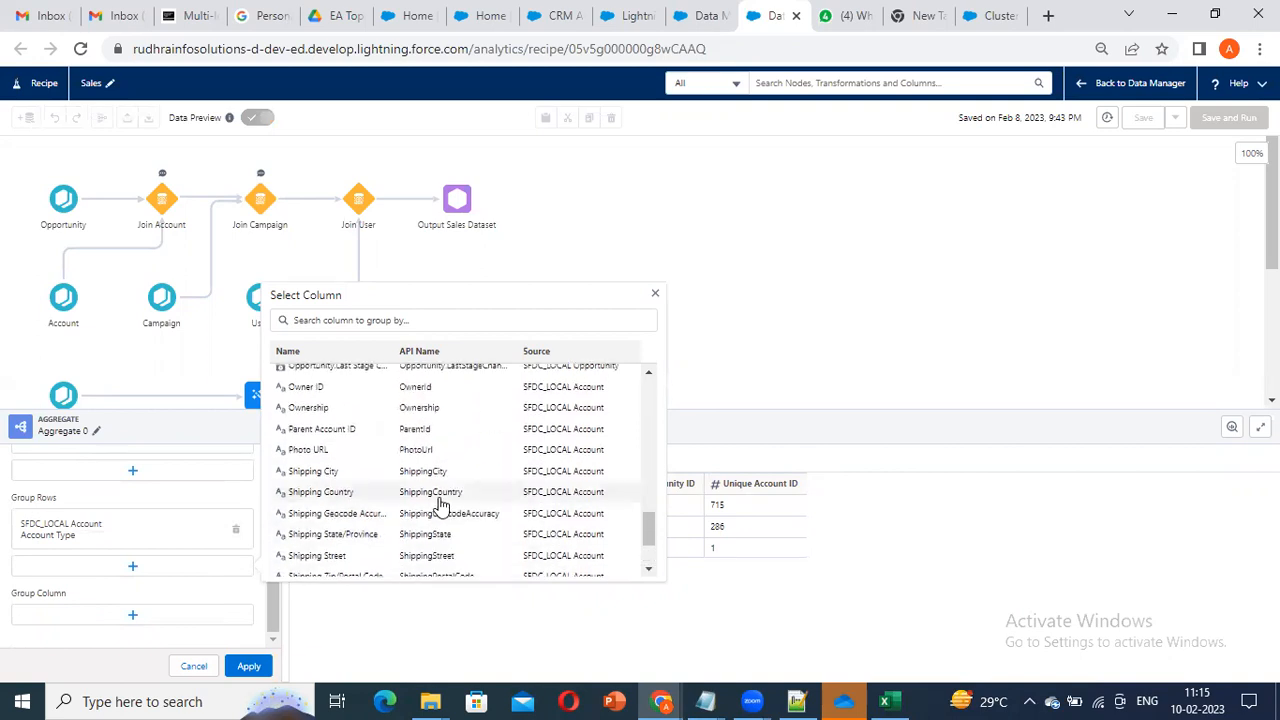
pyautogui.scroll(2, 441, 506)
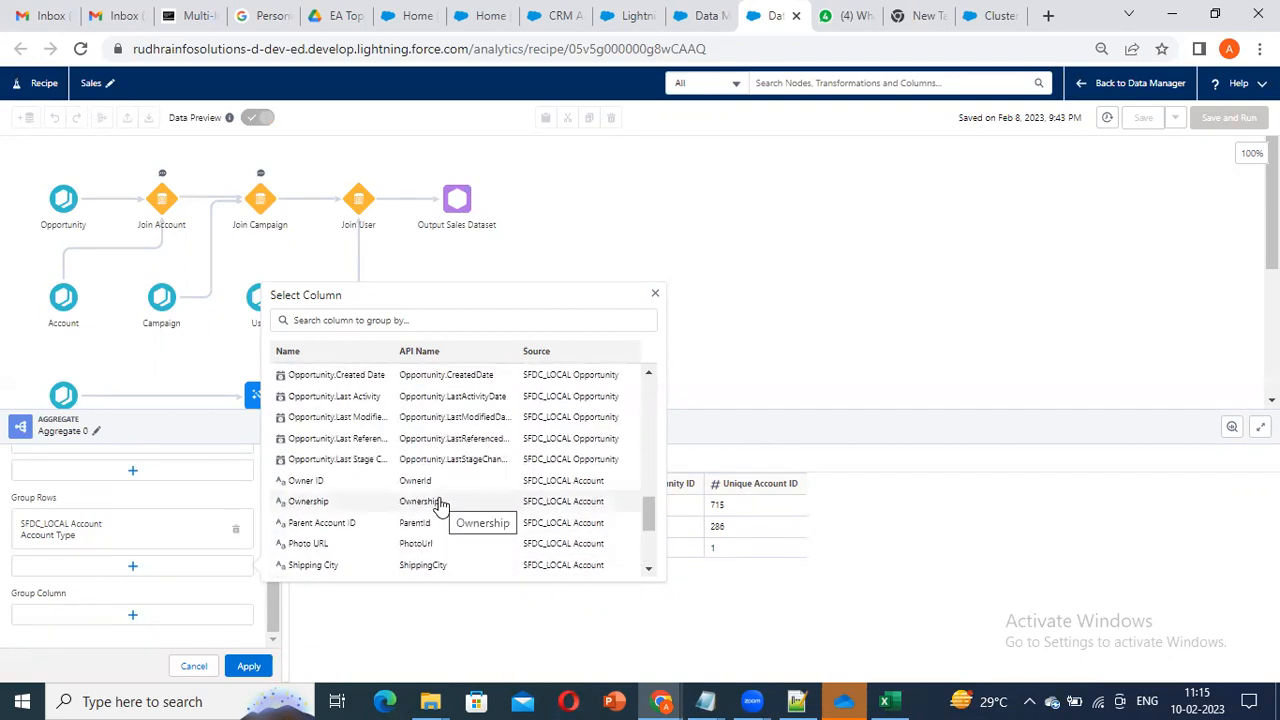
pyautogui.scroll(1, 441, 506)
pyautogui.scroll(-4, 441, 506)
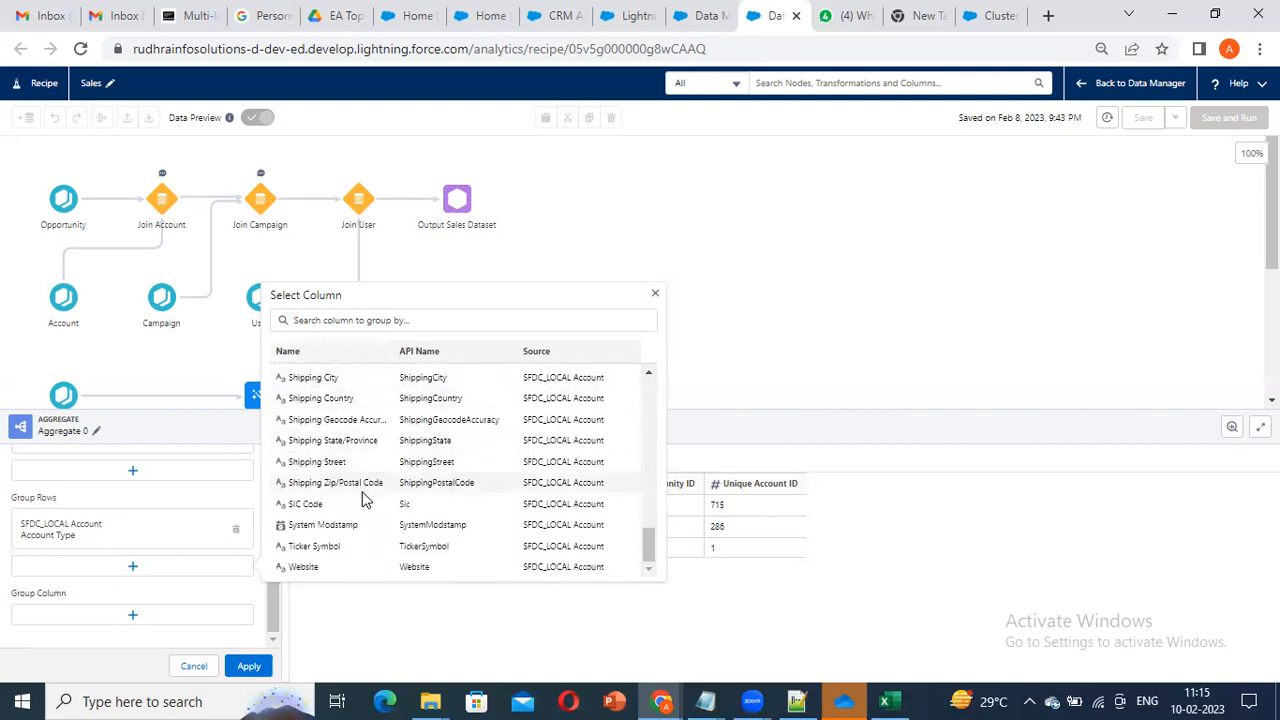
# Step: Search the row grouping choices for "sta", check the date parts of the opportunity's last stage change column, and leave without adding it
pyautogui.click(365, 320)
pyautogui.write('s')
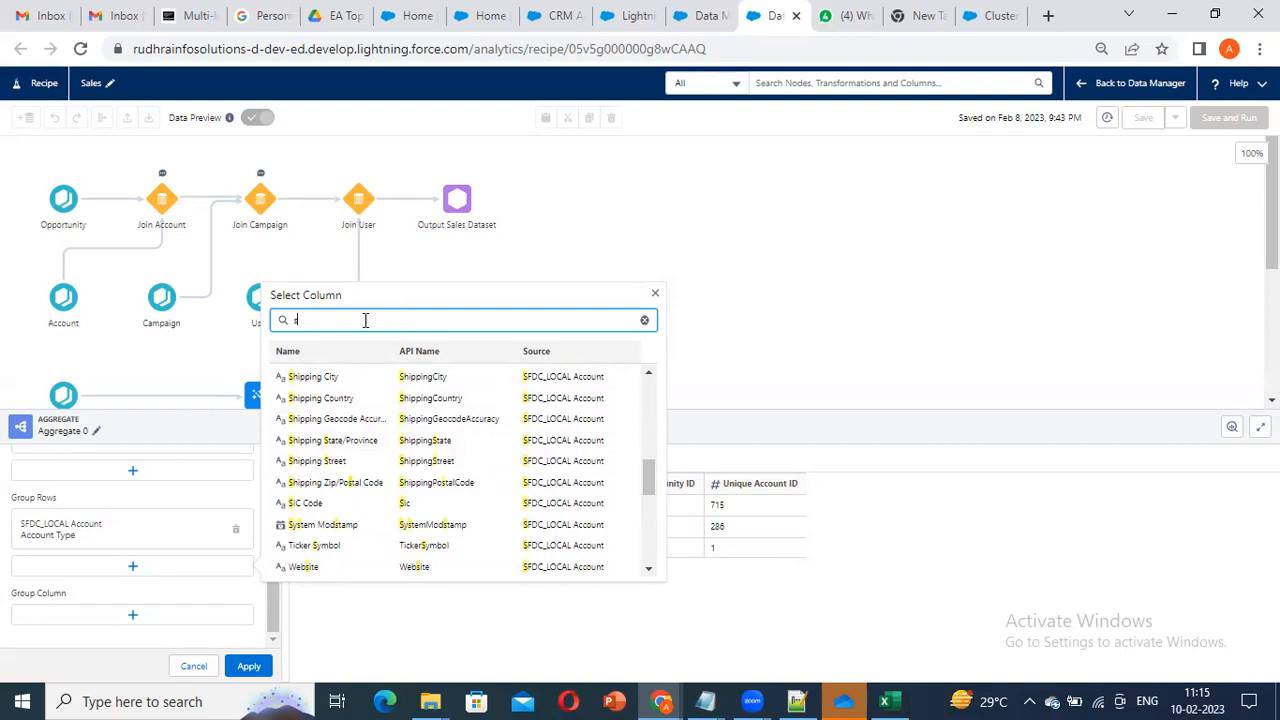
pyautogui.write('ta')
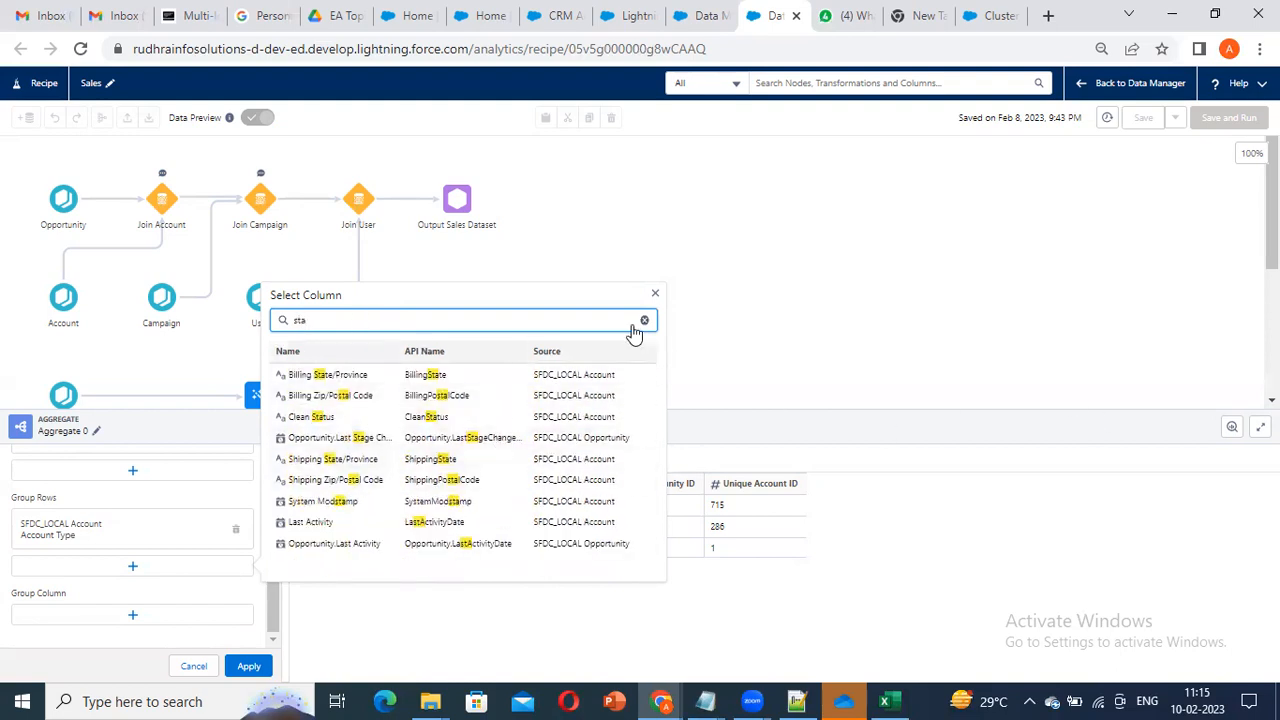
pyautogui.click(500, 442)
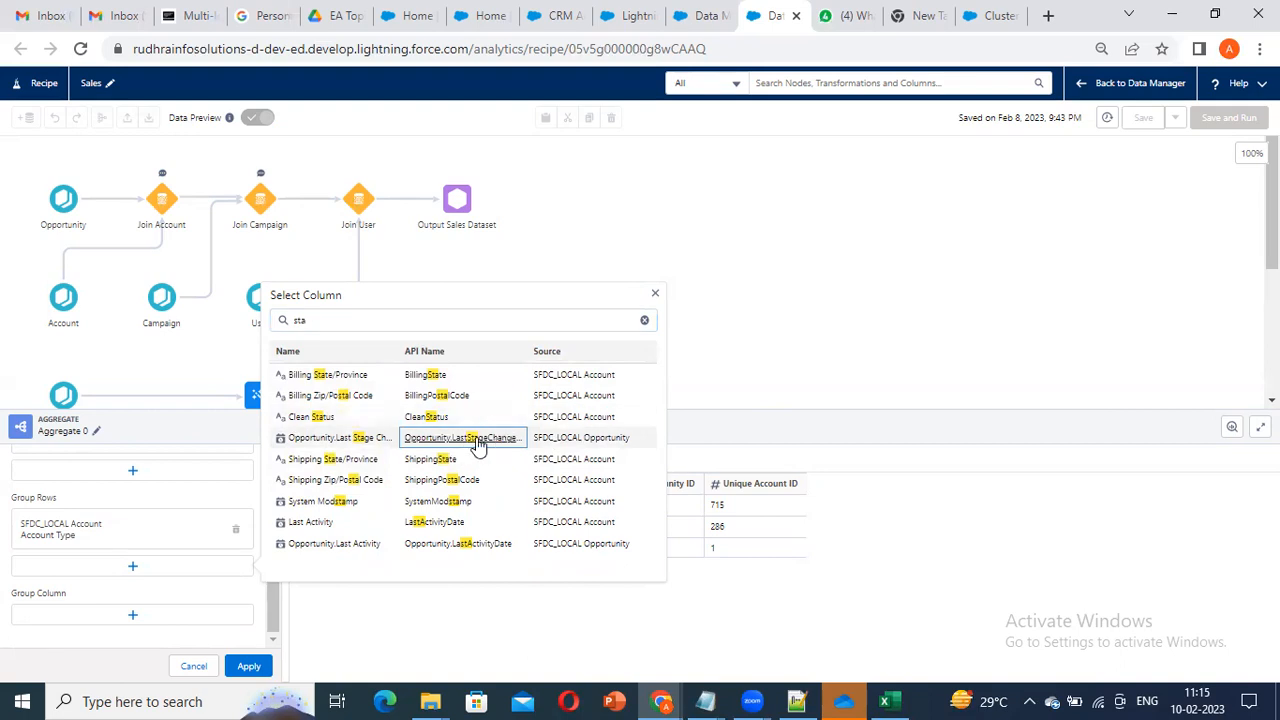
pyautogui.click(478, 445)
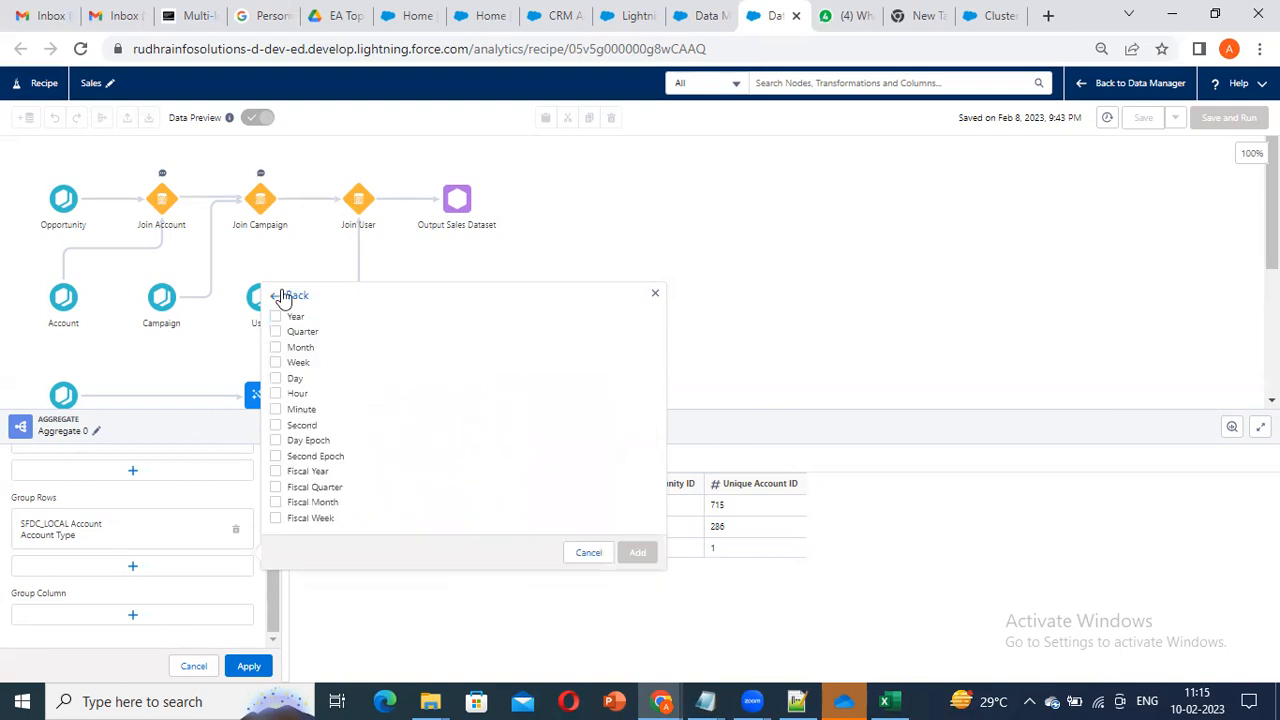
pyautogui.click(652, 296)
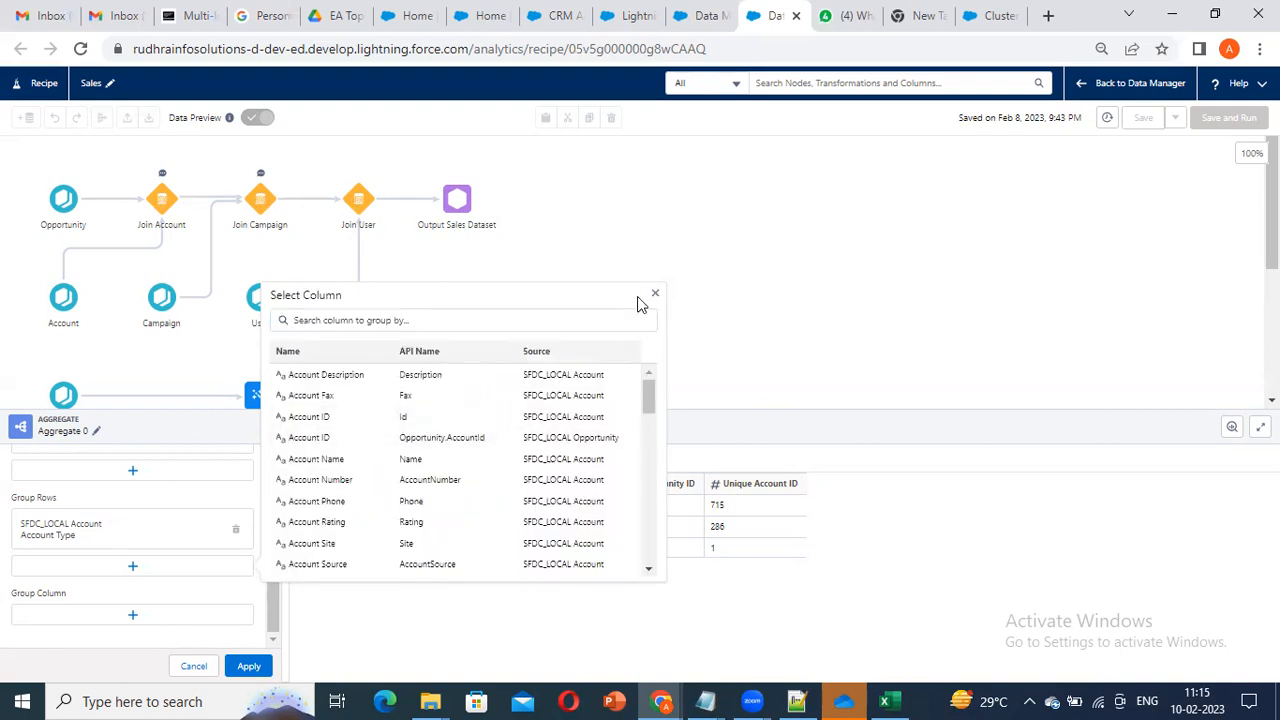
pyautogui.click(655, 295)
# Step: Browse the column grouping choices, check the values listed for Account Source, and leave Aggregate 0 without a column grouping
pyautogui.scroll(3, 131, 575)
pyautogui.scroll(-2, 131, 575)
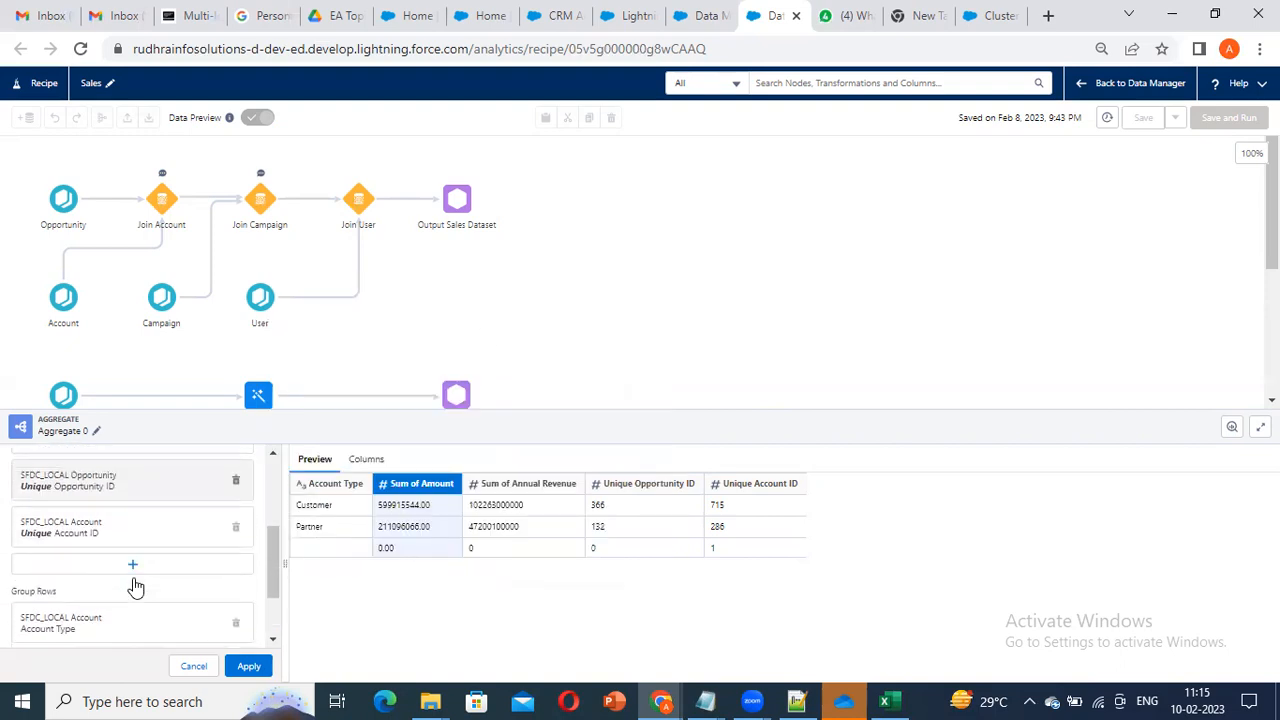
pyautogui.scroll(-2, 120, 578)
pyautogui.click(105, 615)
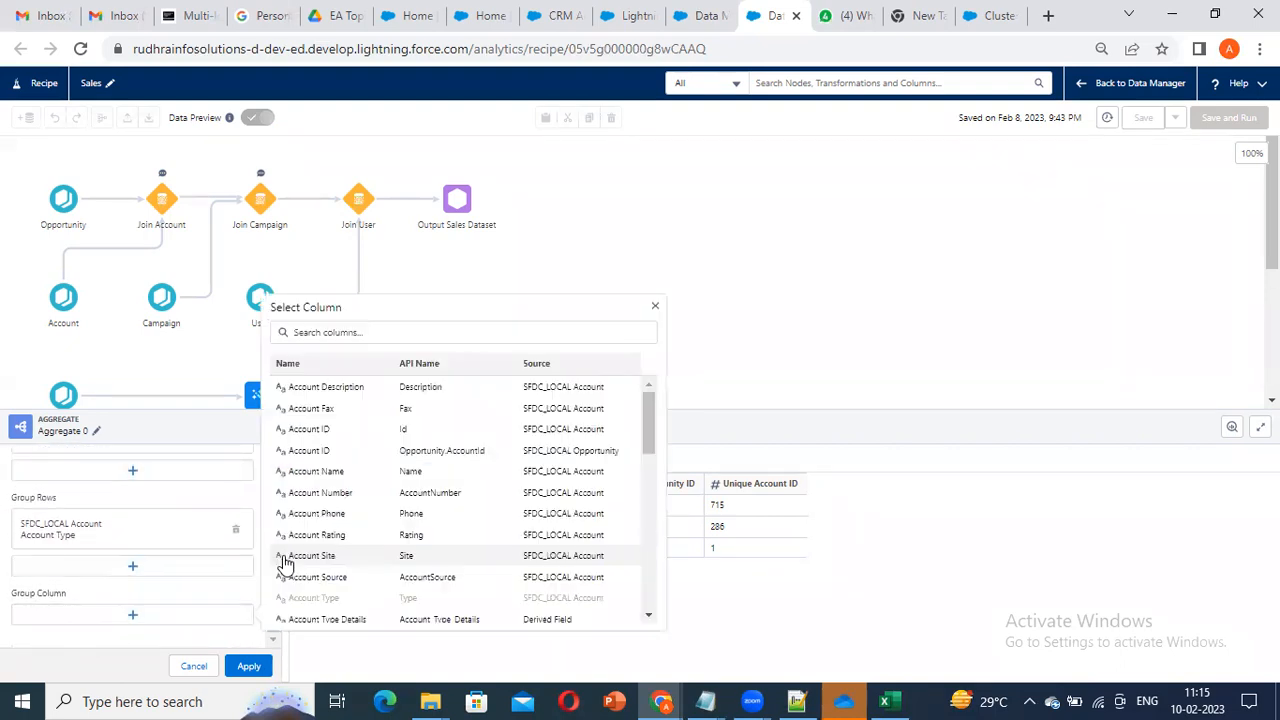
pyautogui.scroll(-10, 415, 563)
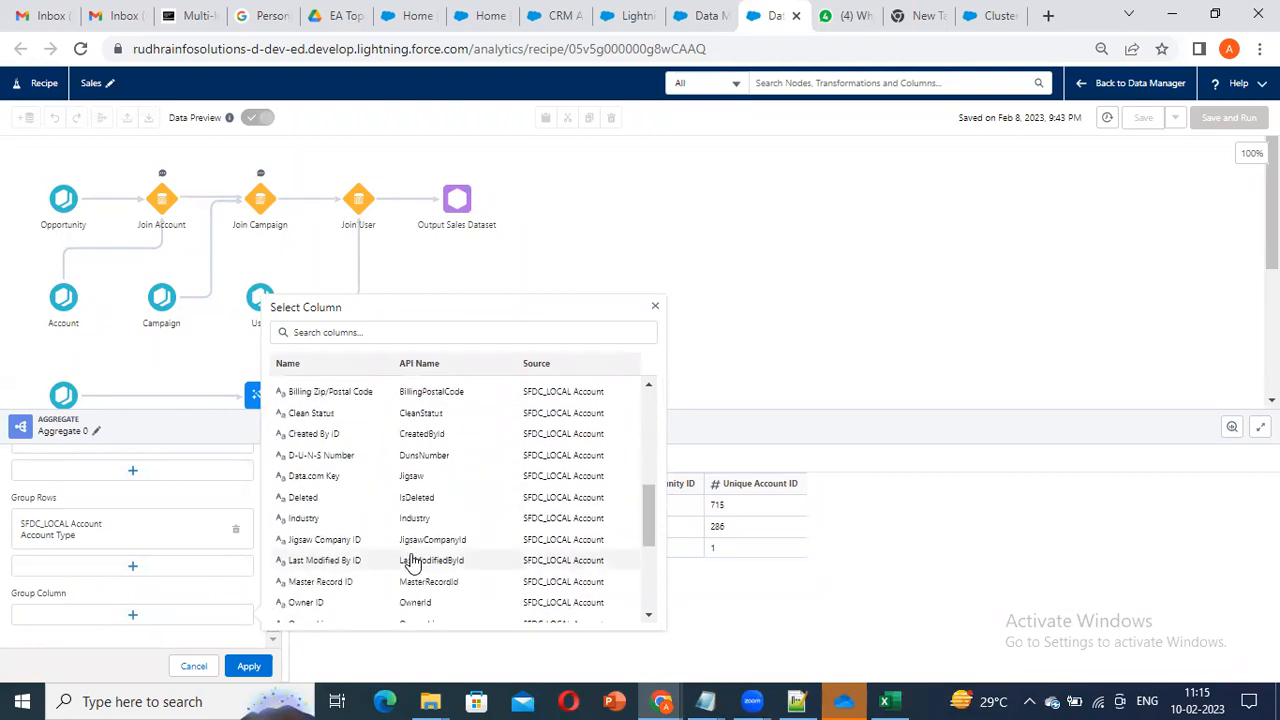
pyautogui.scroll(5, 413, 563)
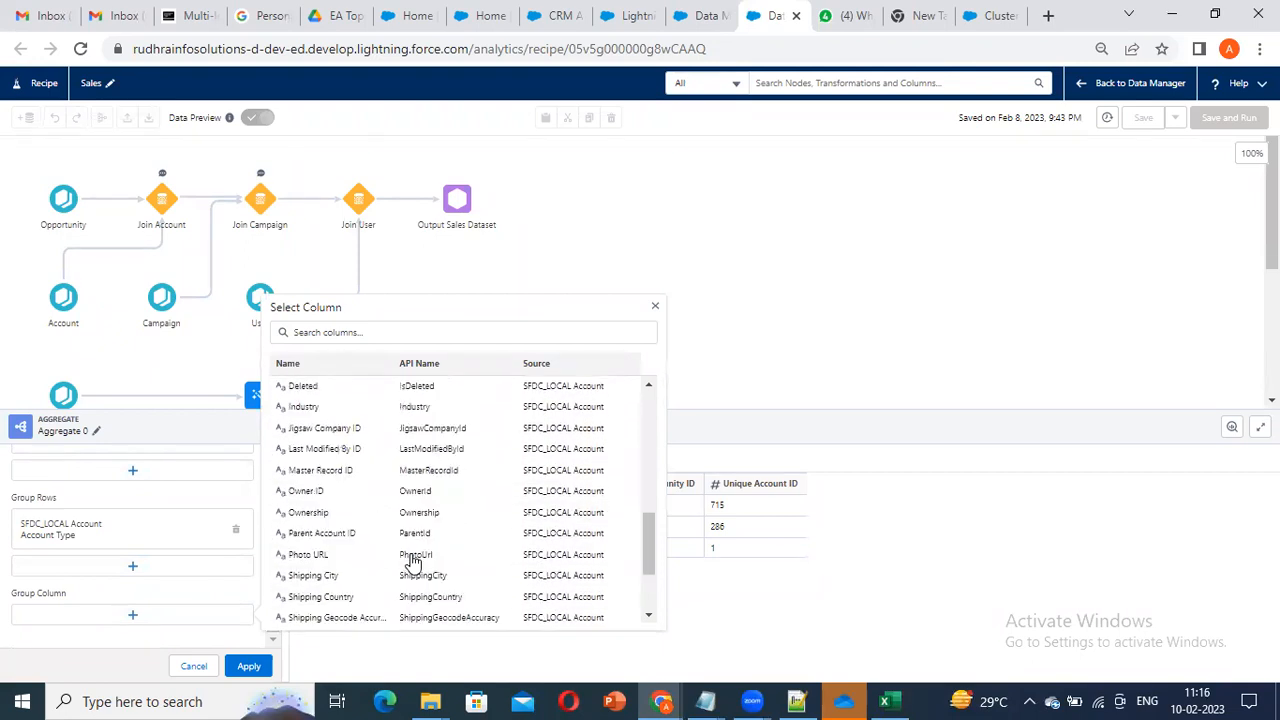
pyautogui.scroll(4, 413, 563)
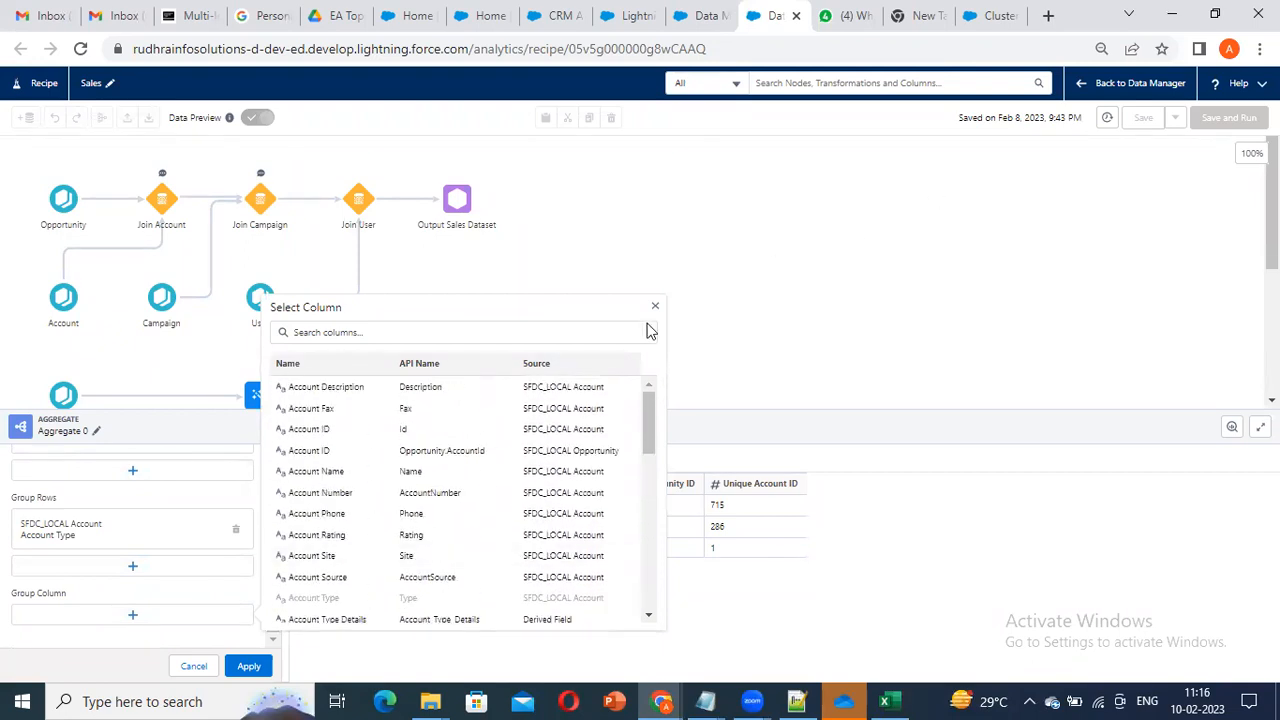
pyautogui.scroll(-3, 348, 525)
pyautogui.scroll(3, 366, 517)
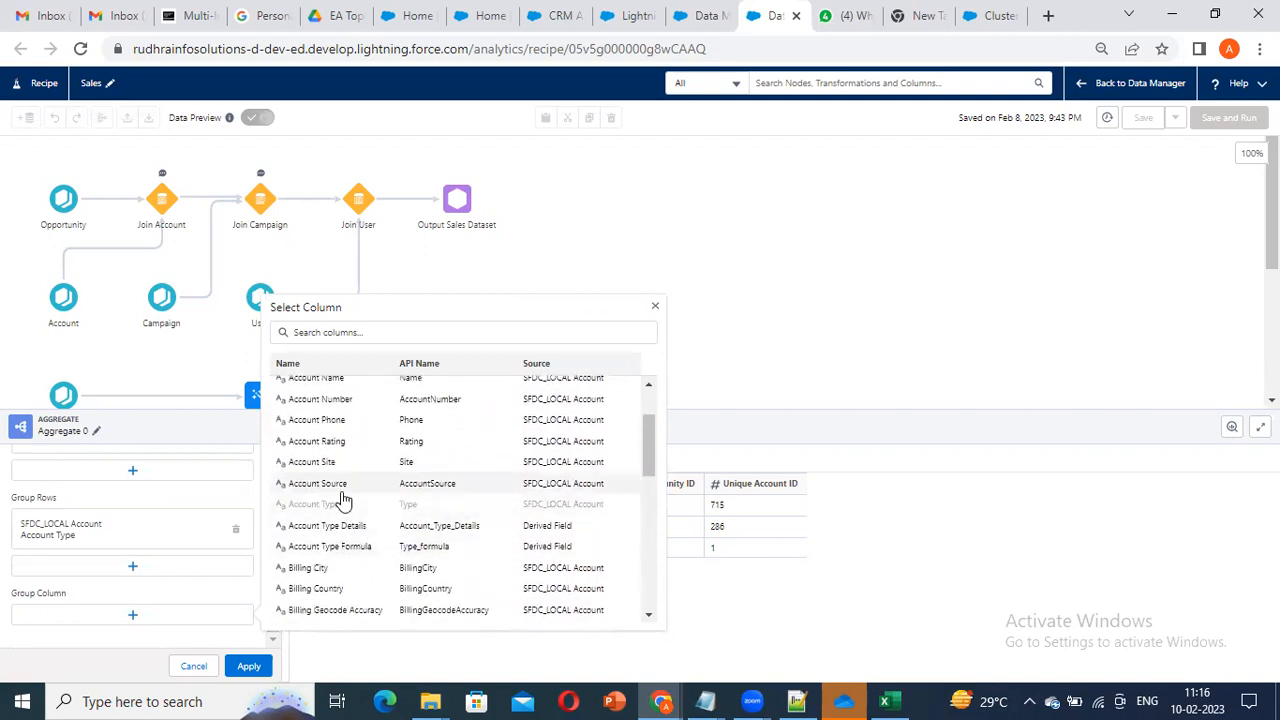
pyautogui.click(344, 486)
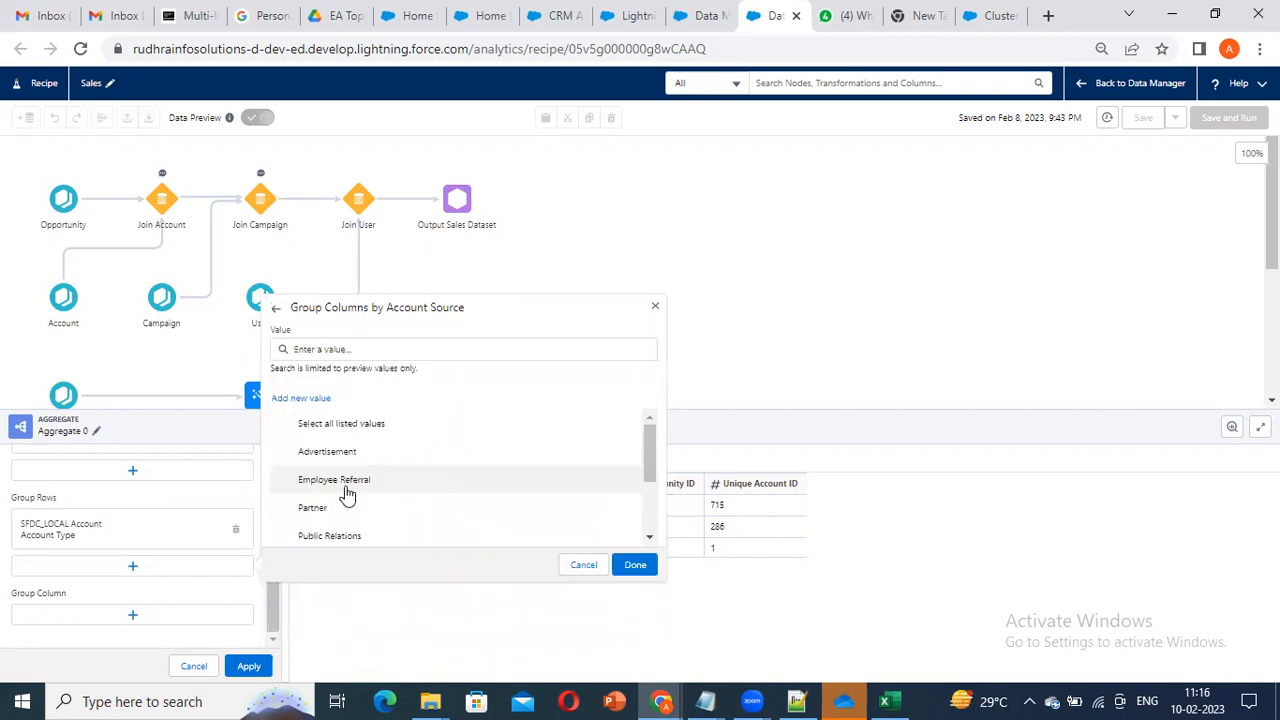
pyautogui.click(276, 308)
# Step: Add Account Source as a second row grouping in Aggregate 0
pyautogui.click(142, 570)
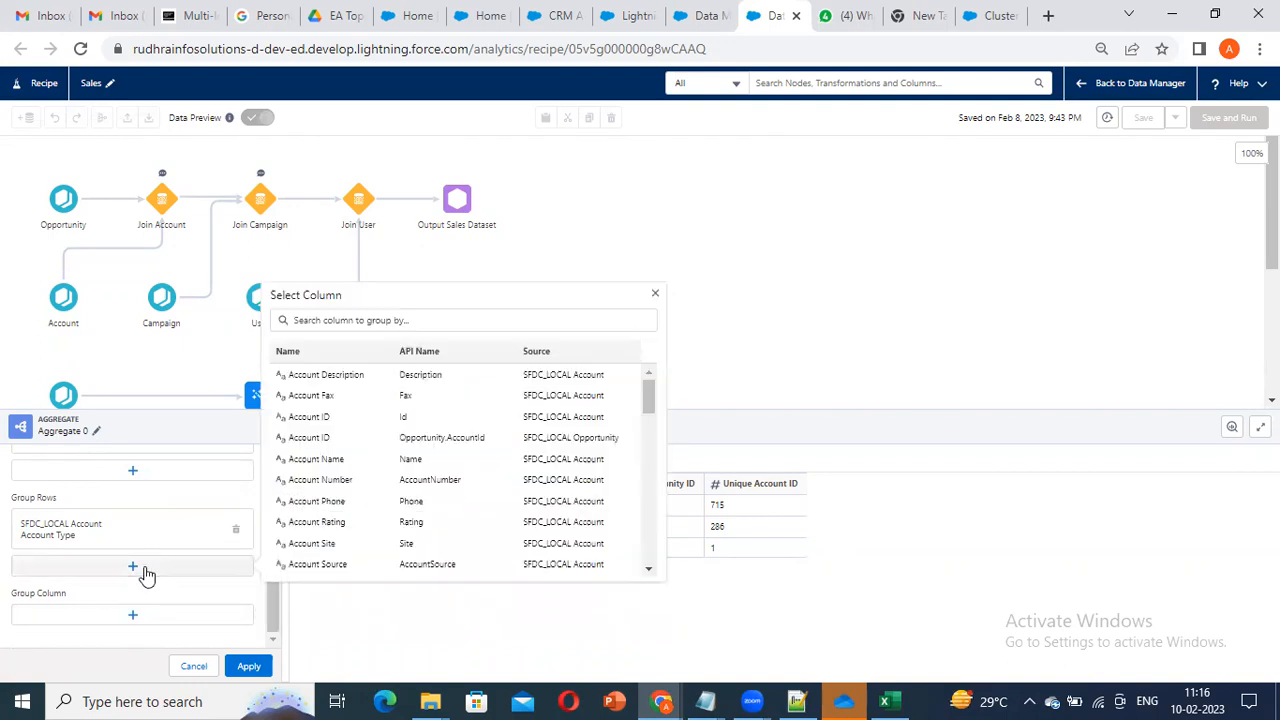
pyautogui.scroll(-1, 459, 457)
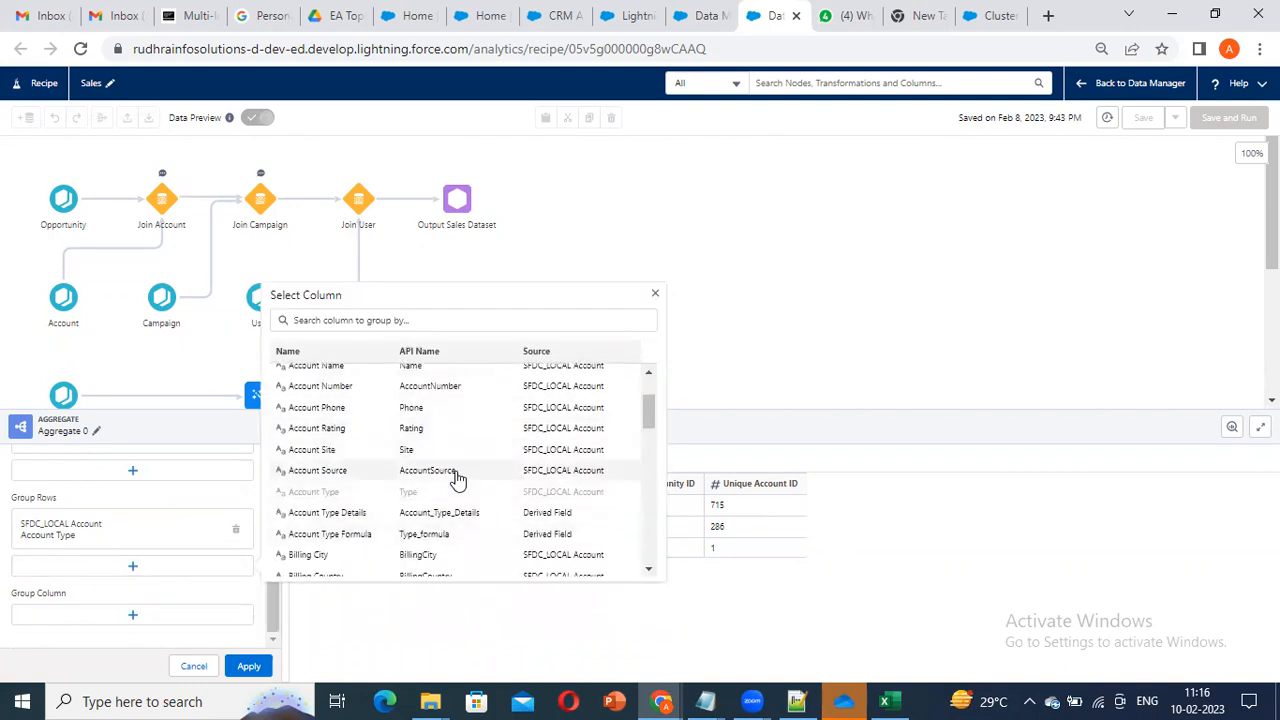
pyautogui.click(609, 470)
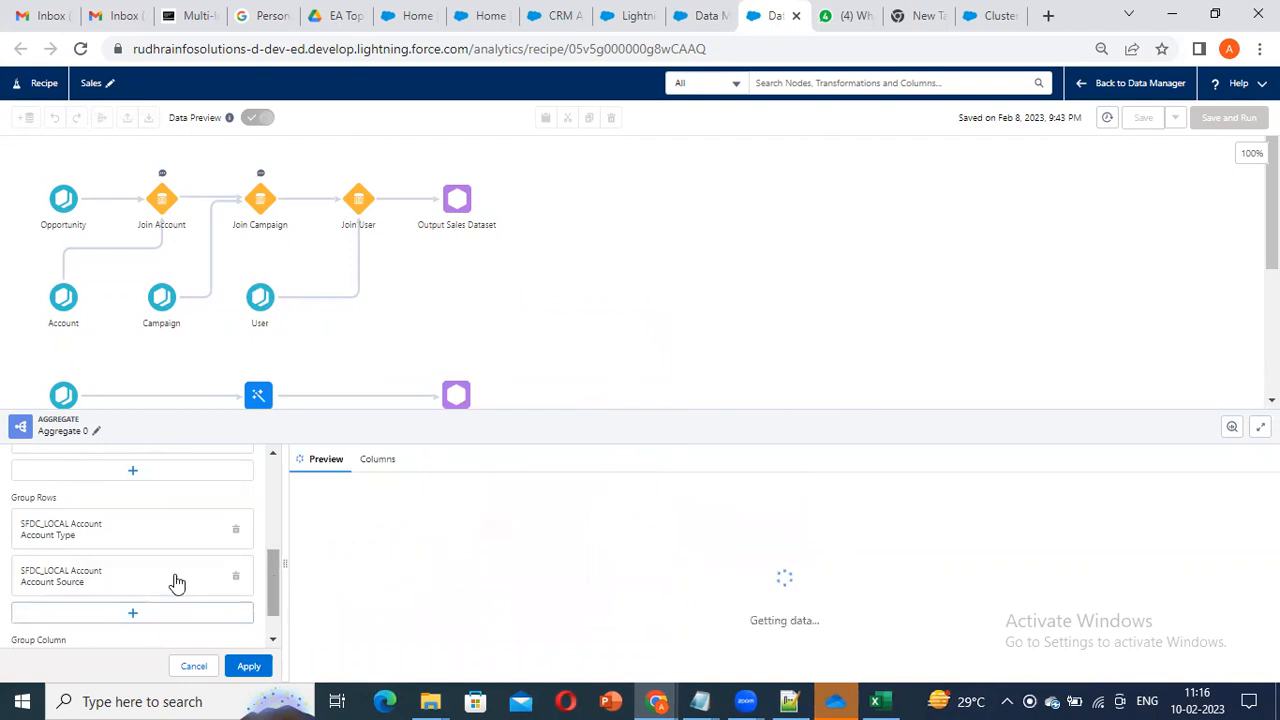
# Step: Add a third row grouping to Aggregate 0 using Opportunity.Close Date by Year
pyautogui.scroll(-1, 183, 591)
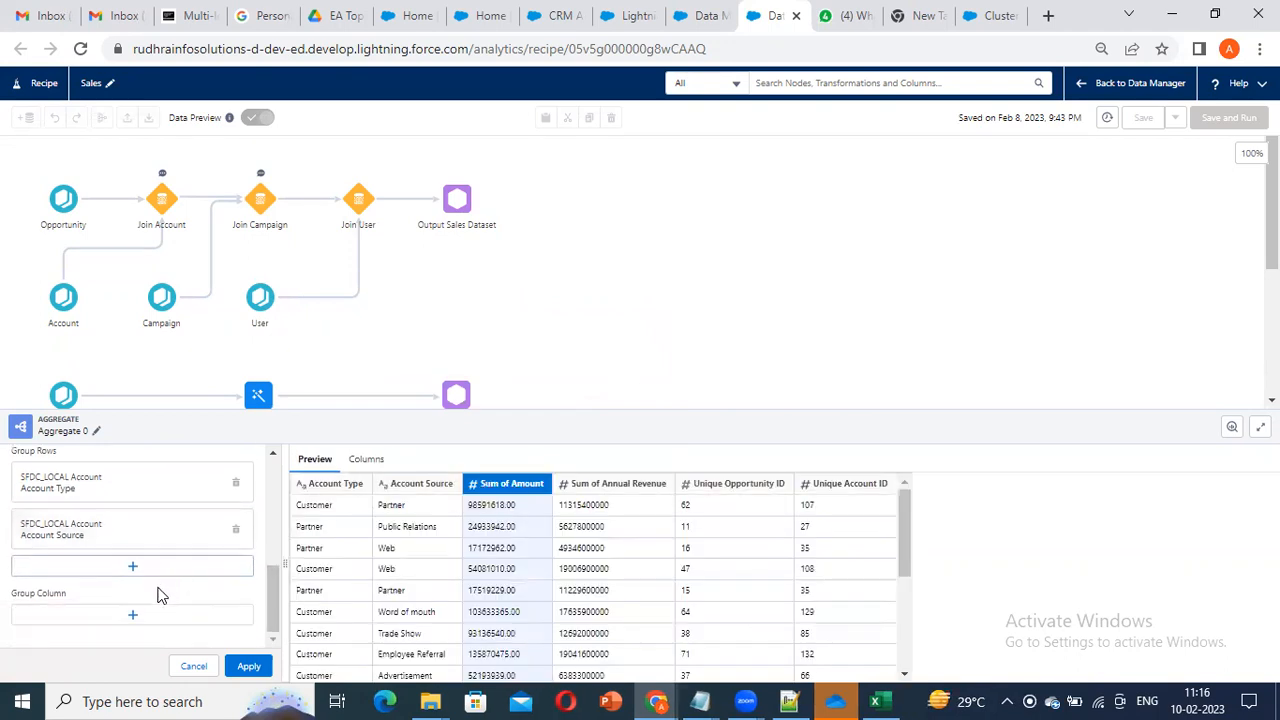
pyautogui.click(164, 574)
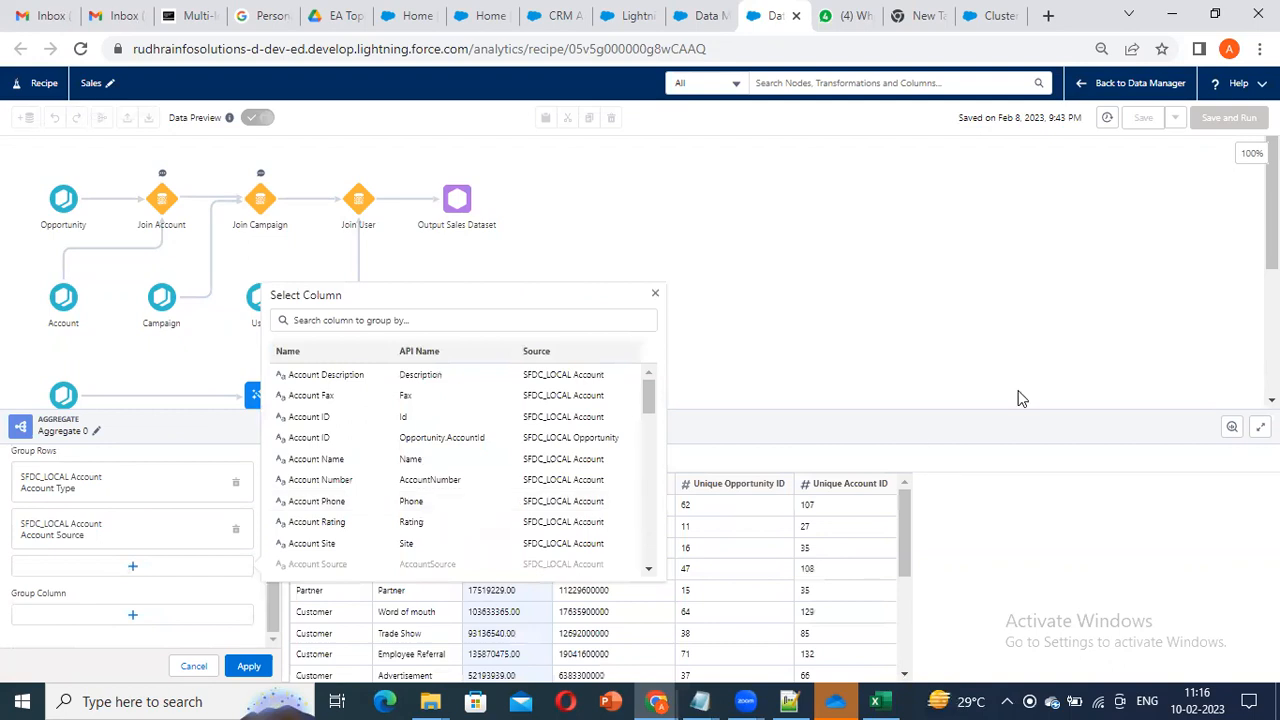
pyautogui.scroll(-5, 574, 506)
pyautogui.scroll(-1, 573, 506)
pyautogui.scroll(2, 573, 506)
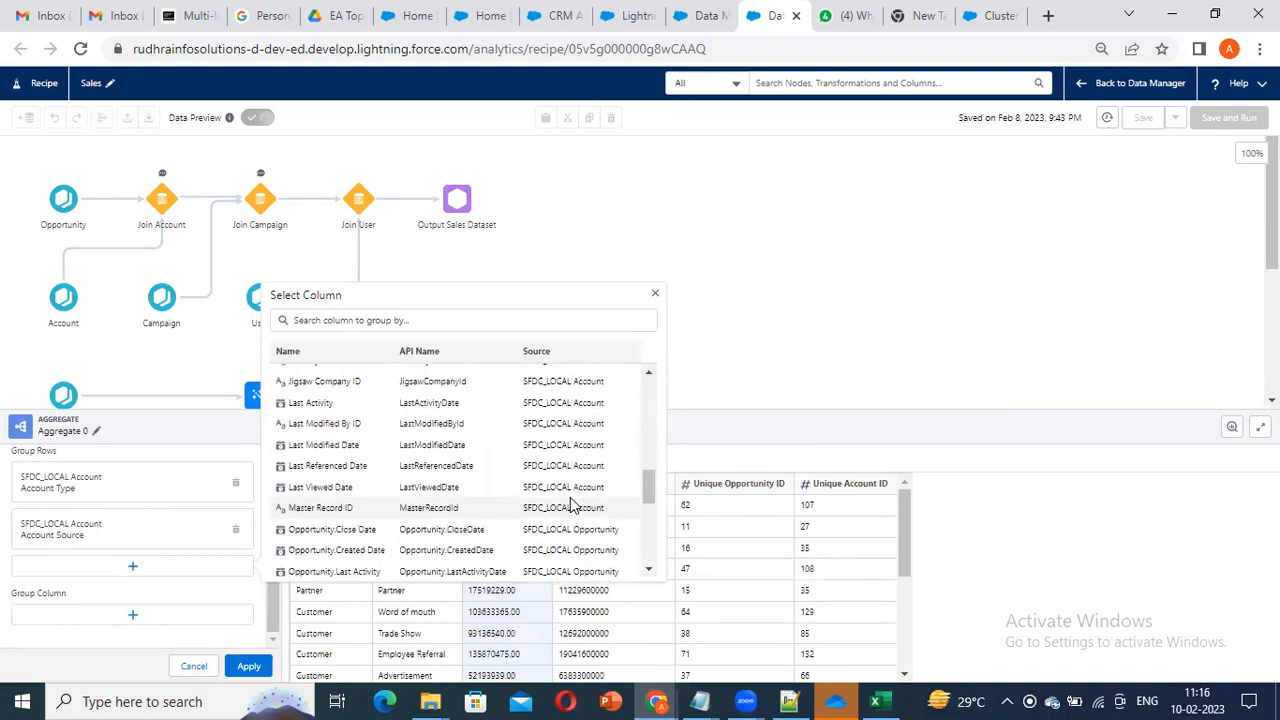
pyautogui.scroll(-1, 573, 506)
pyautogui.click(333, 452)
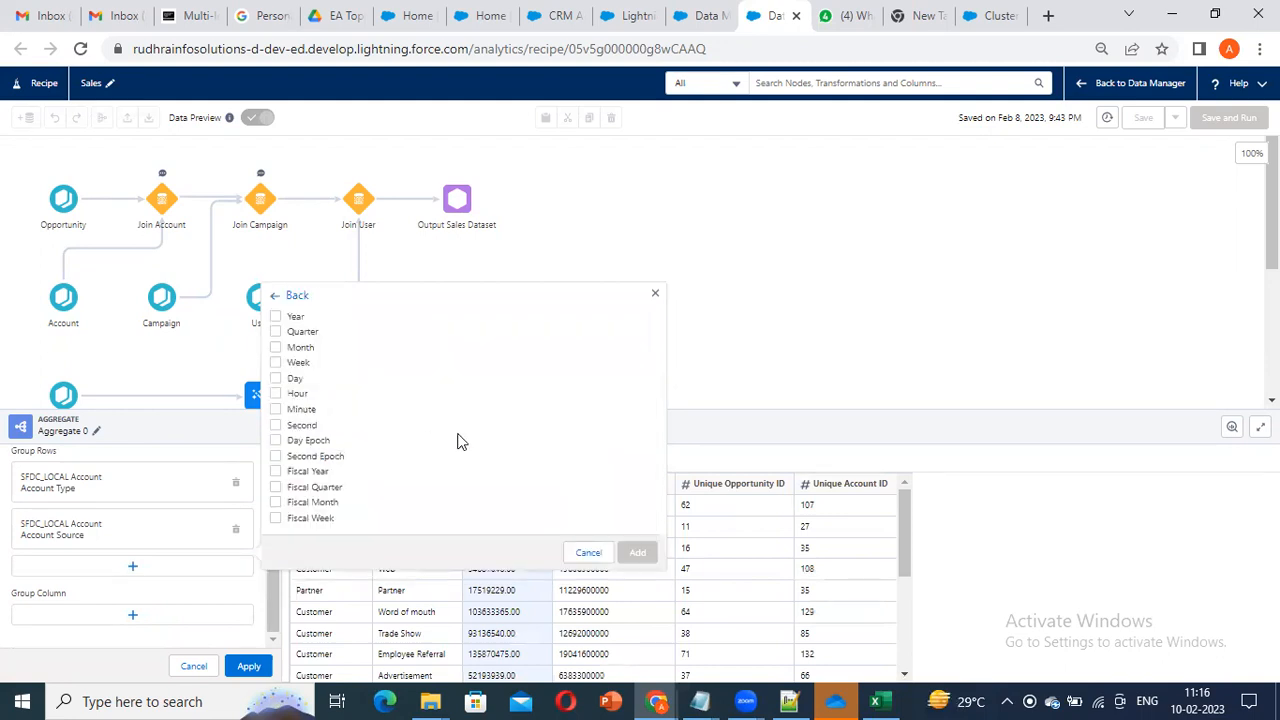
pyautogui.click(293, 318)
pyautogui.click(628, 552)
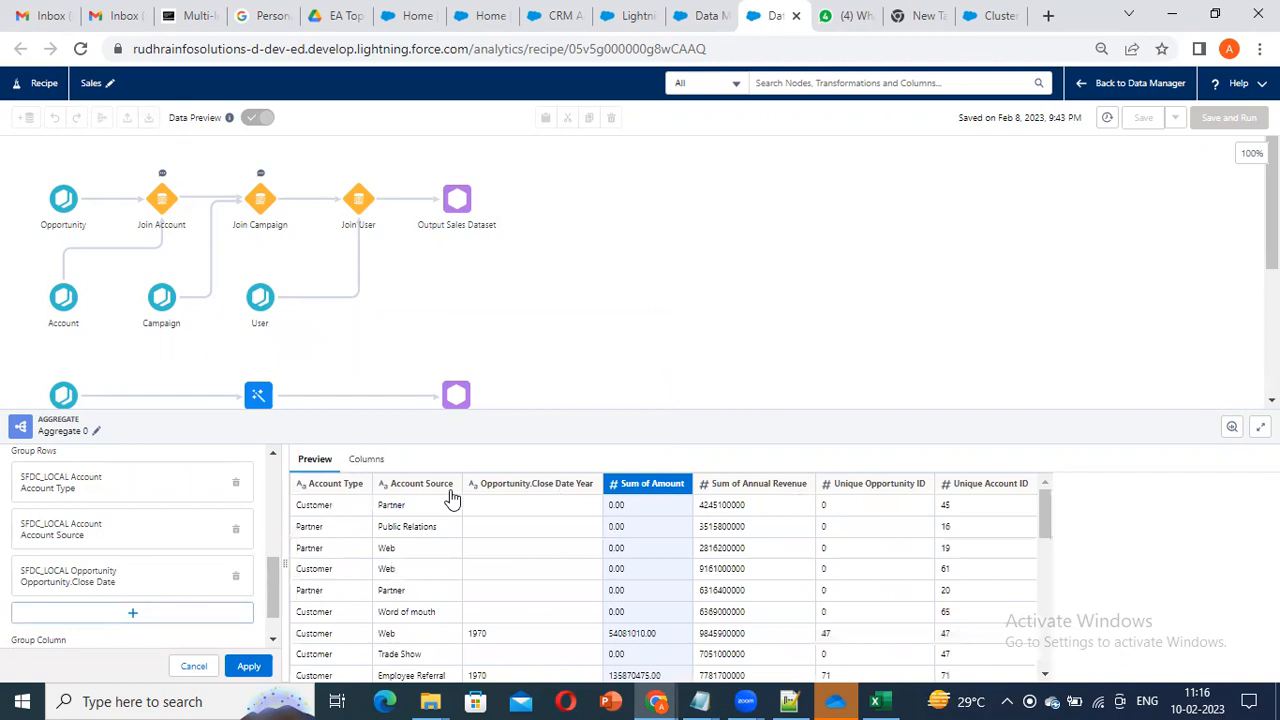
# Step: Review the grouped rows in the preview and apply the Aggregate 0 settings
pyautogui.scroll(-5, 560, 545)
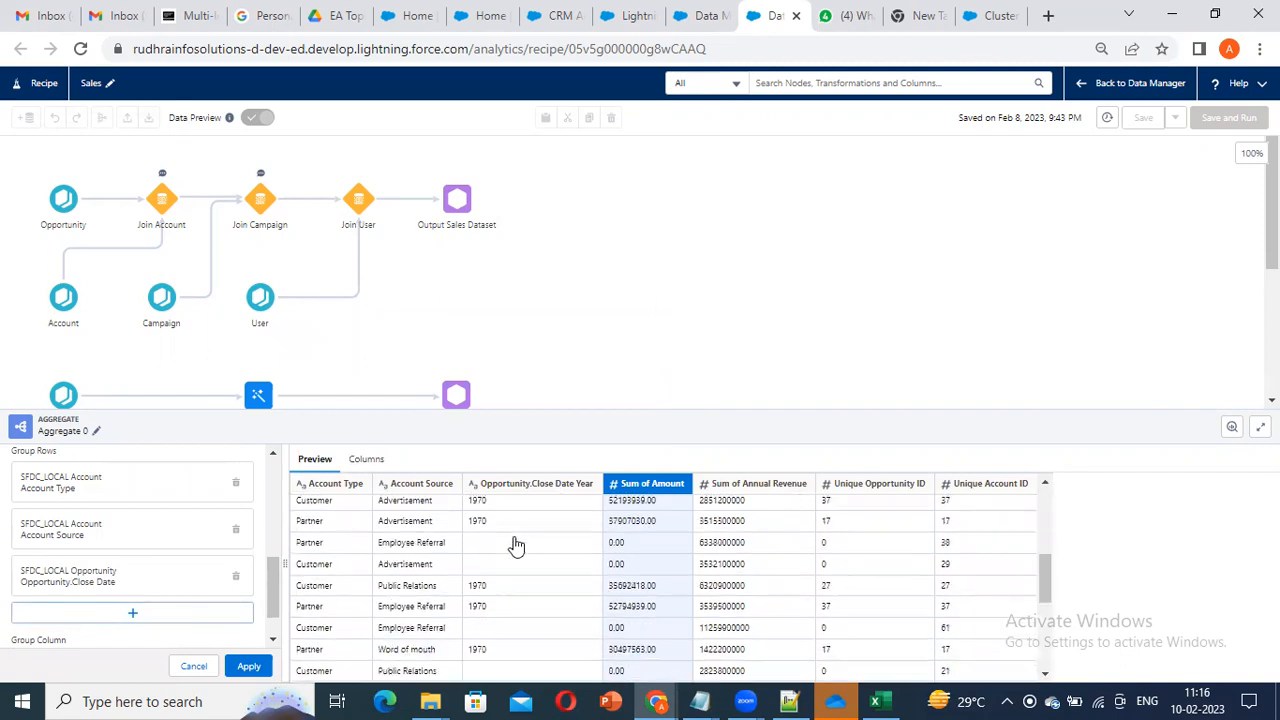
pyautogui.scroll(5, 516, 545)
pyautogui.scroll(1, 94, 583)
pyautogui.scroll(-2, 92, 583)
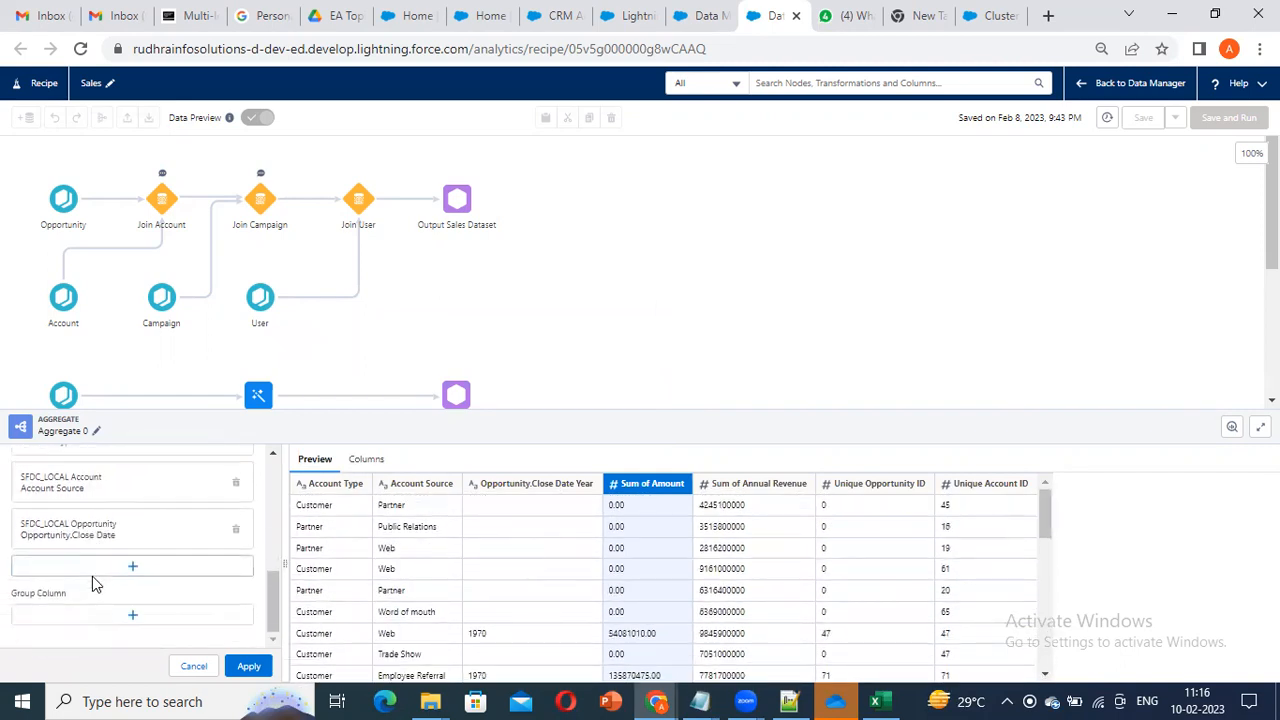
pyautogui.click(248, 665)
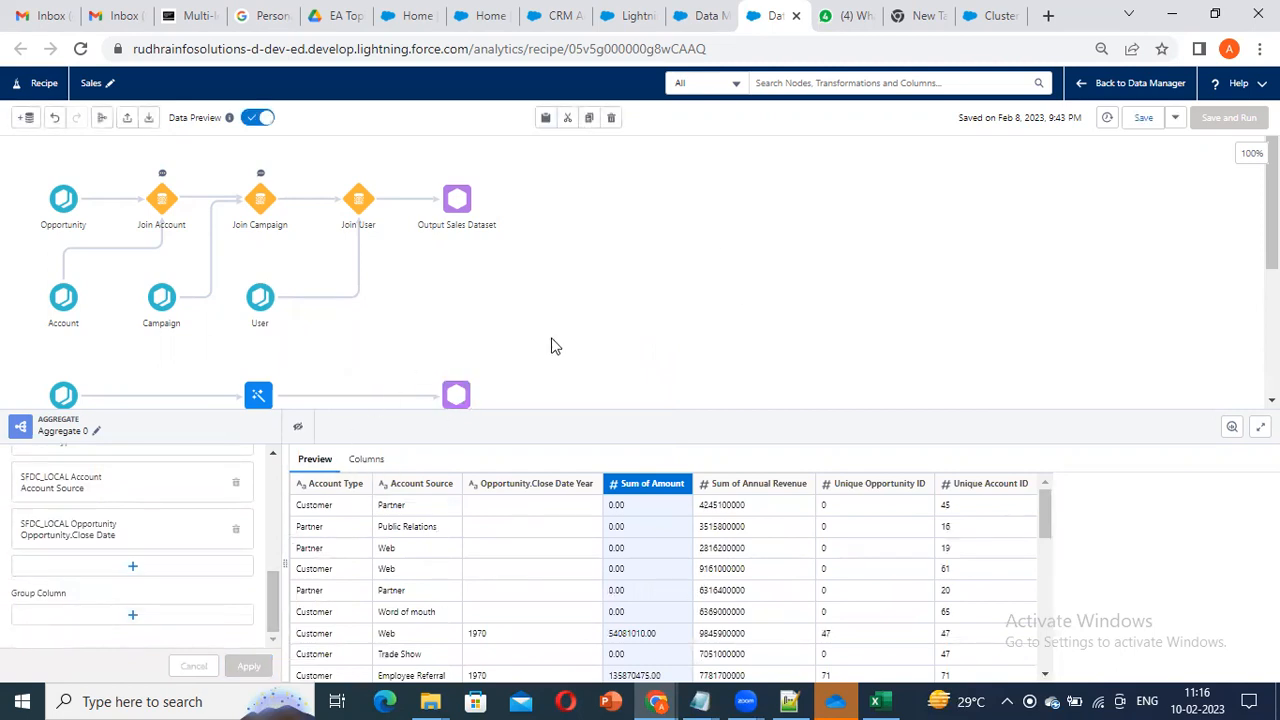
# Step: Move the Aggregate 0 node farther from Join 3, in line below Output 1
pyautogui.scroll(-3, 551, 346)
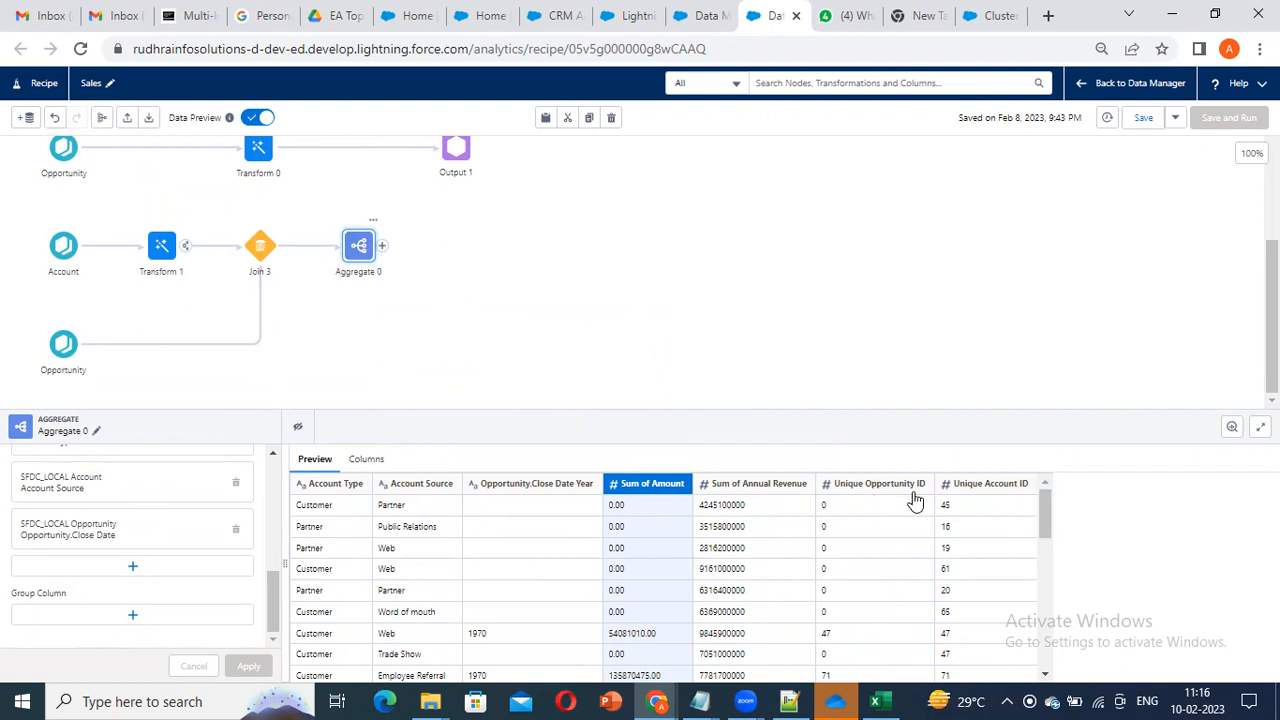
pyautogui.click(383, 246)
pyautogui.click(368, 215)
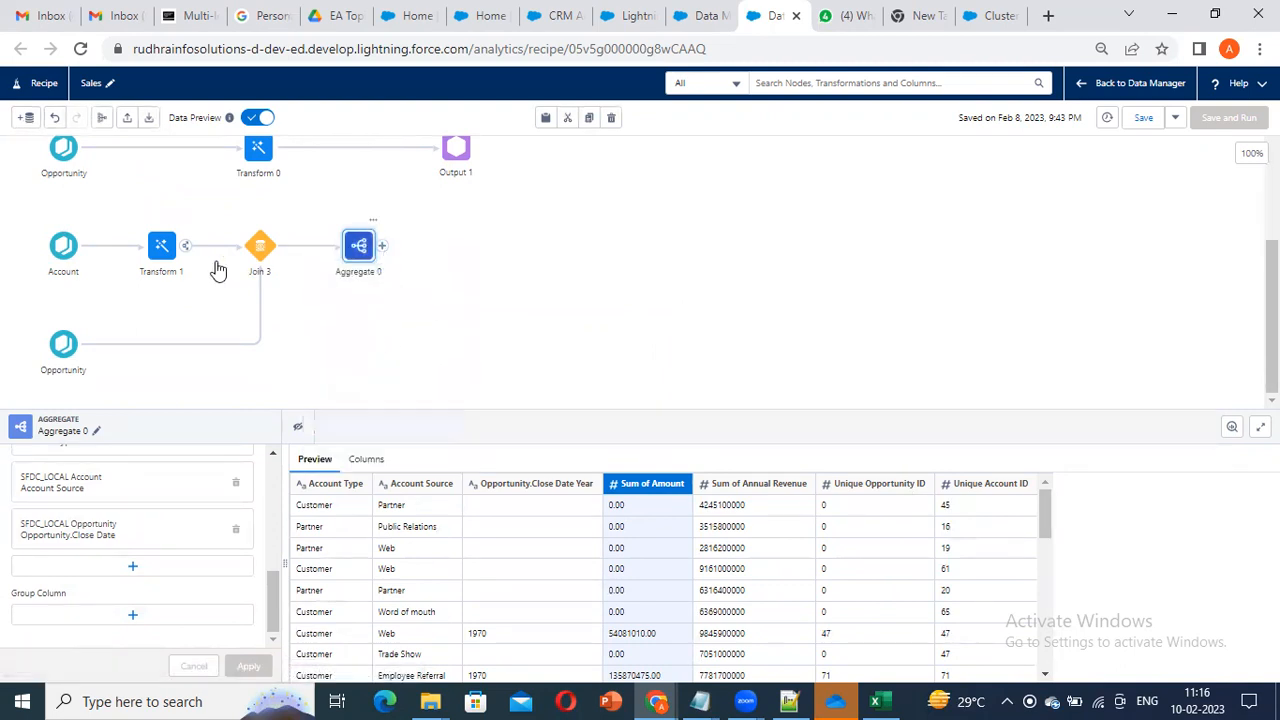
pyautogui.moveTo(360, 249); pyautogui.dragTo(469, 256)
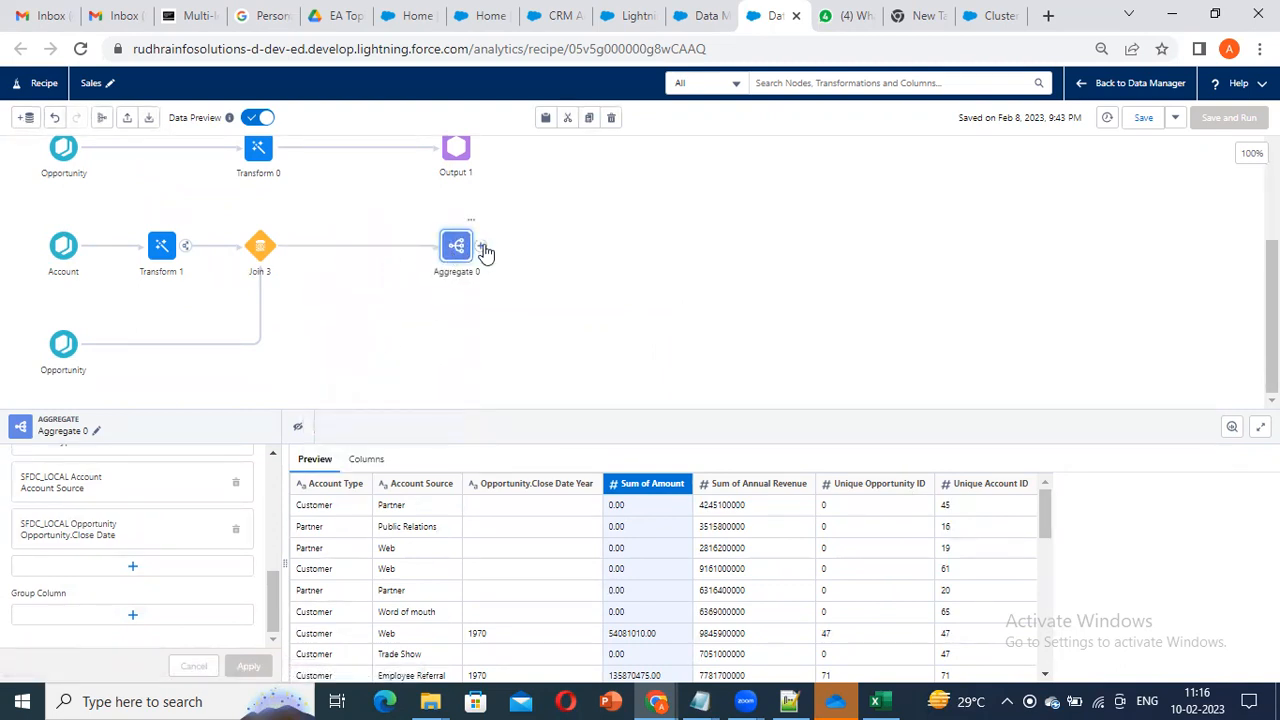
# Step: Add an output after Aggregate 0 that writes to a dataset with the display label OutputAccountopptyDS
pyautogui.click(480, 246)
pyautogui.click(466, 459)
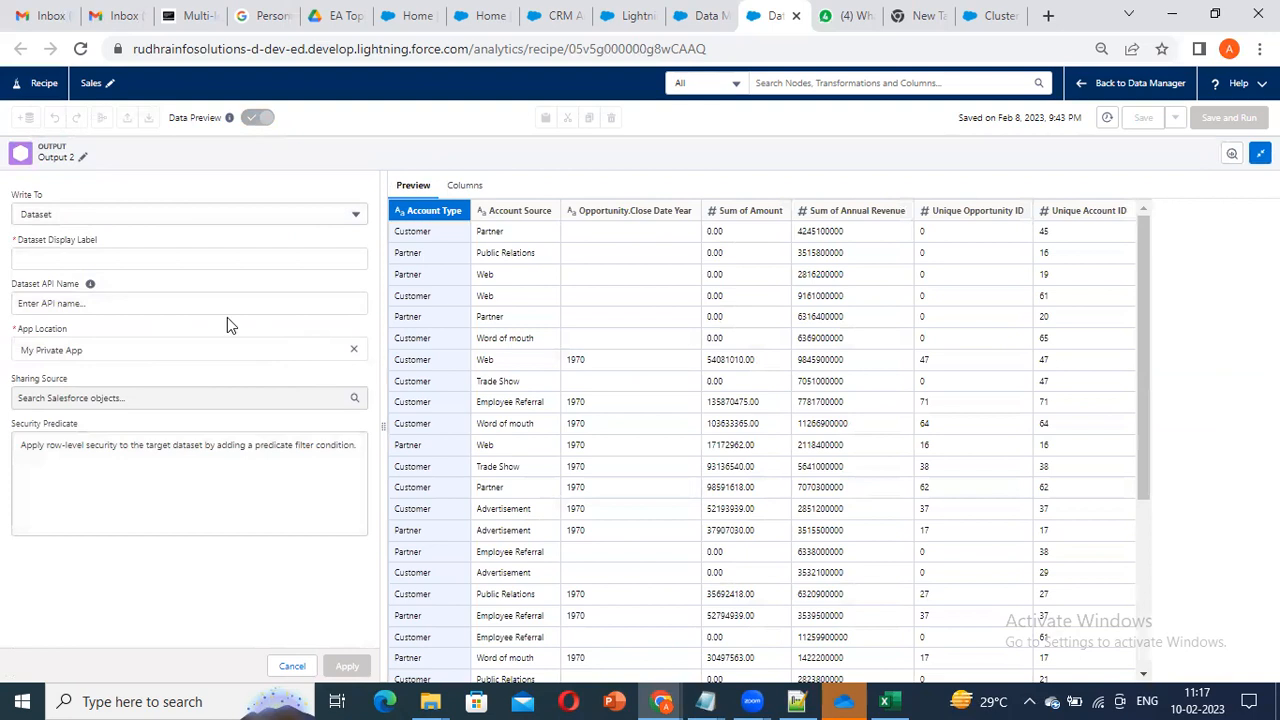
pyautogui.click(106, 256)
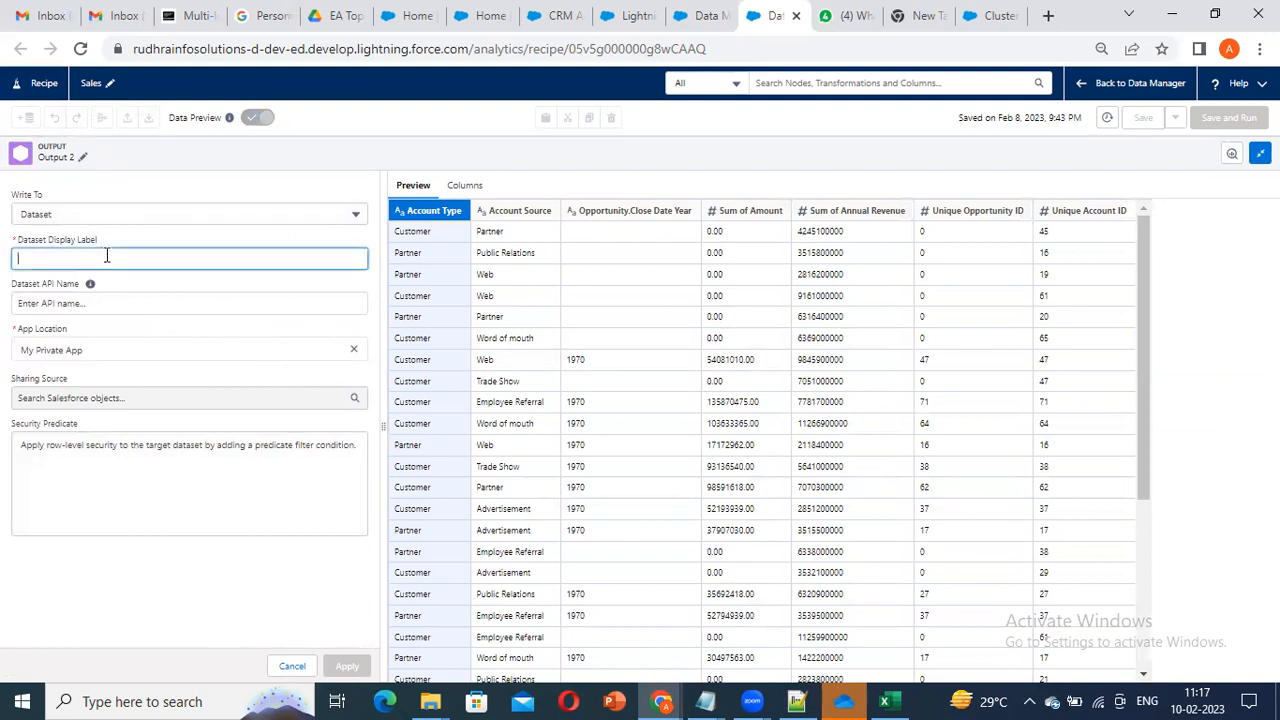
pyautogui.click(225, 215)
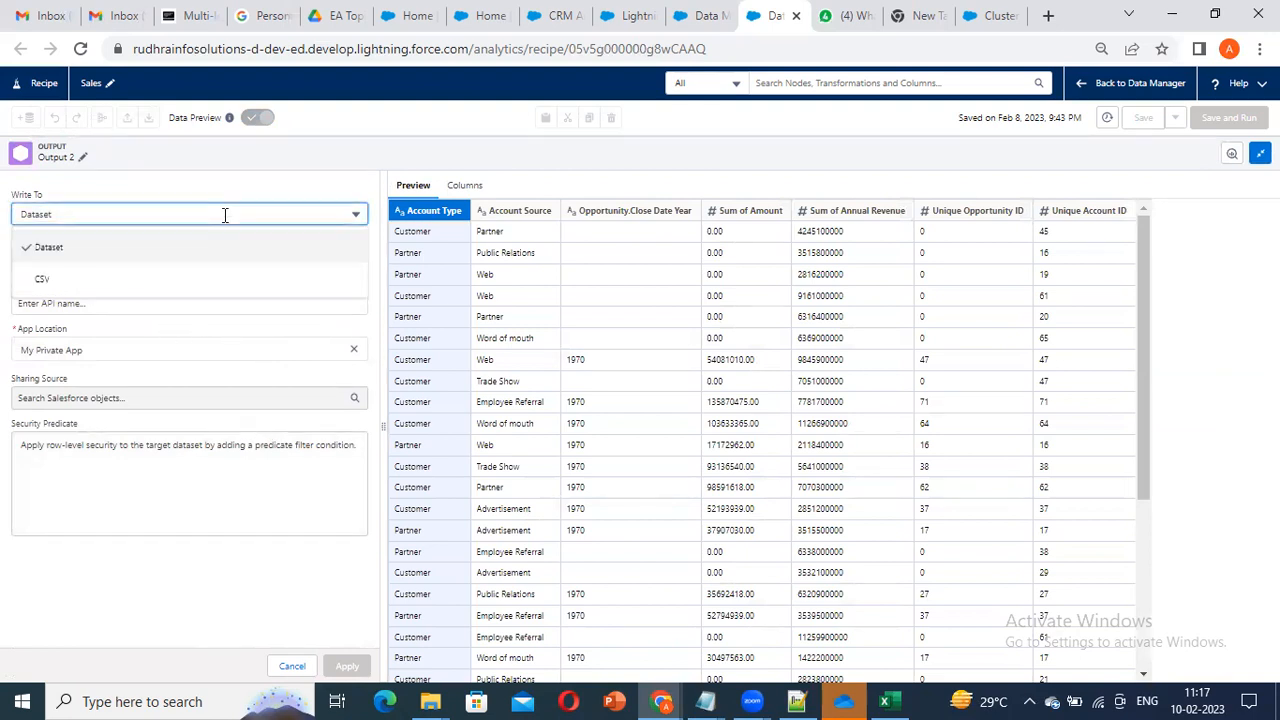
pyautogui.click(355, 190)
pyautogui.click(177, 257)
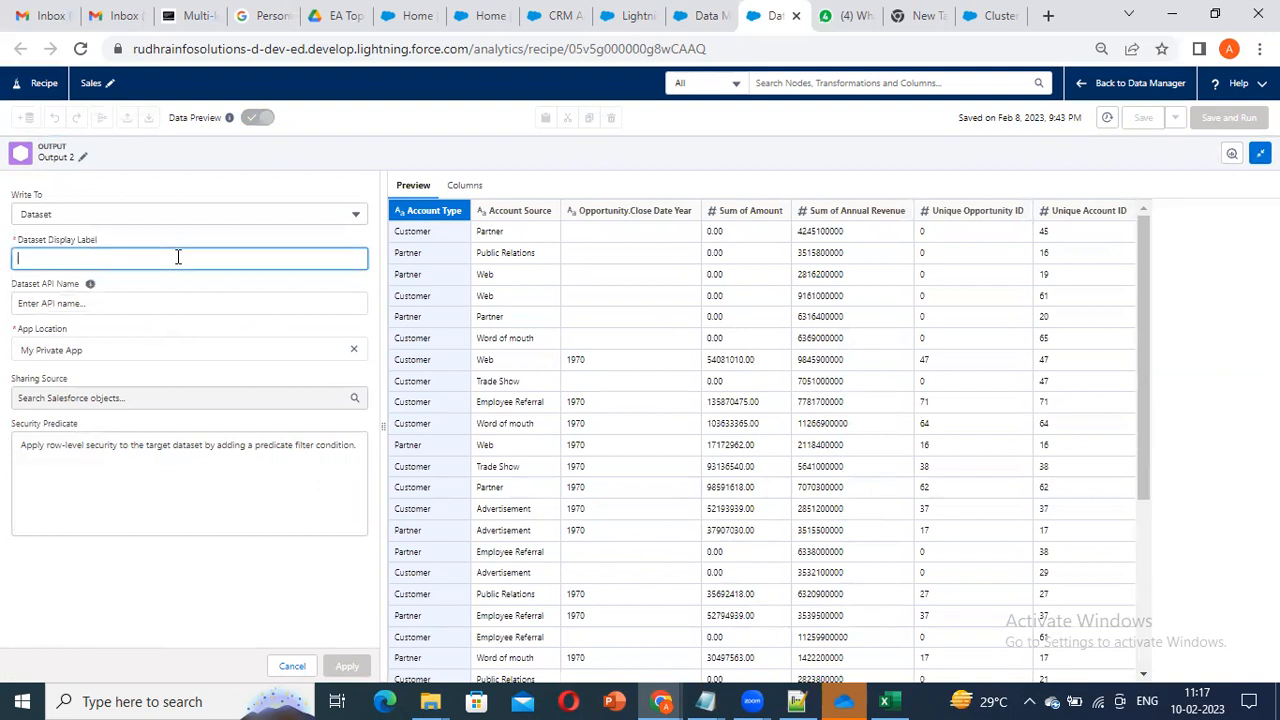
pyautogui.write('C')
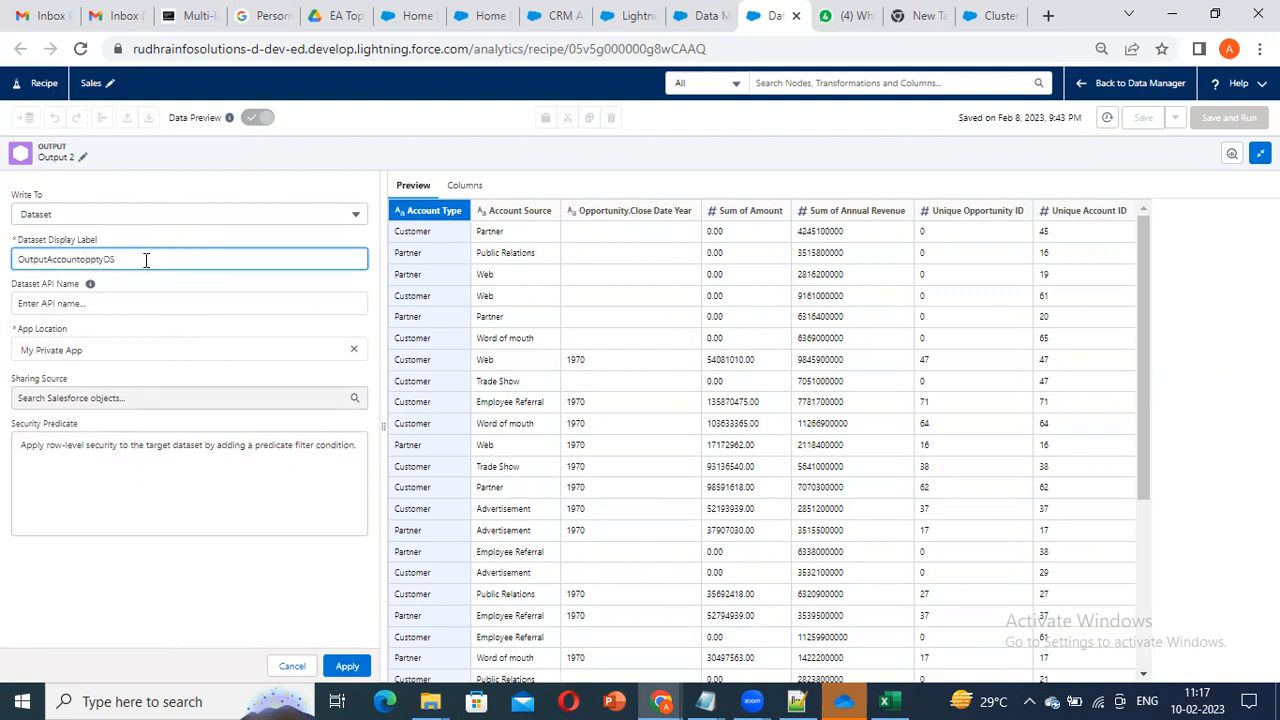
pyautogui.click(160, 306)
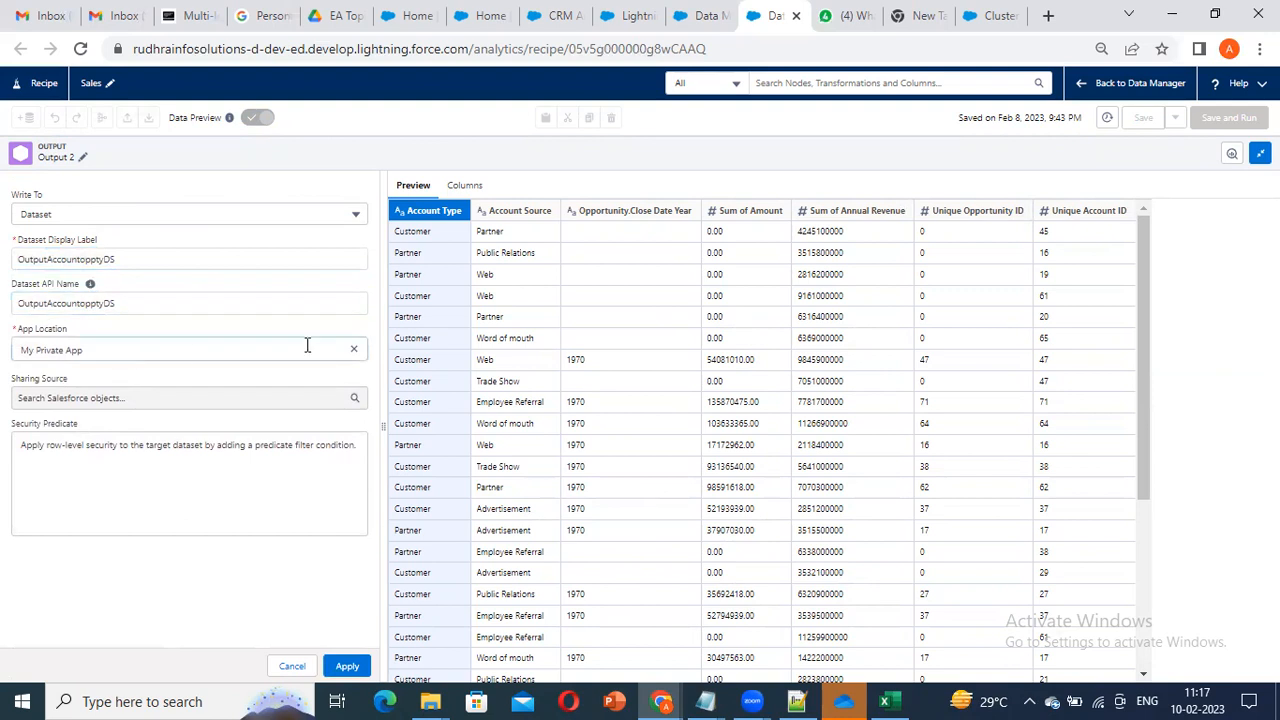
# Step: Set the output dataset's app location to Sales Database and apply the output settings
pyautogui.click(352, 354)
pyautogui.click(140, 357)
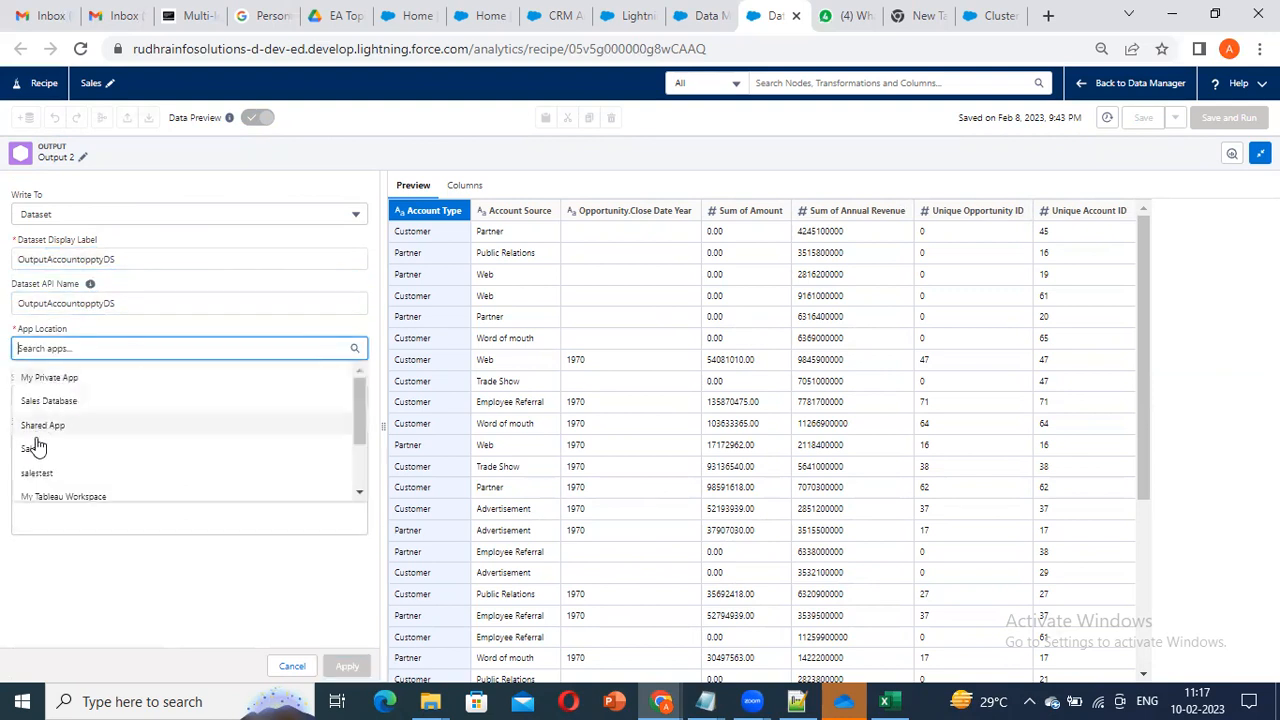
pyautogui.click(120, 420)
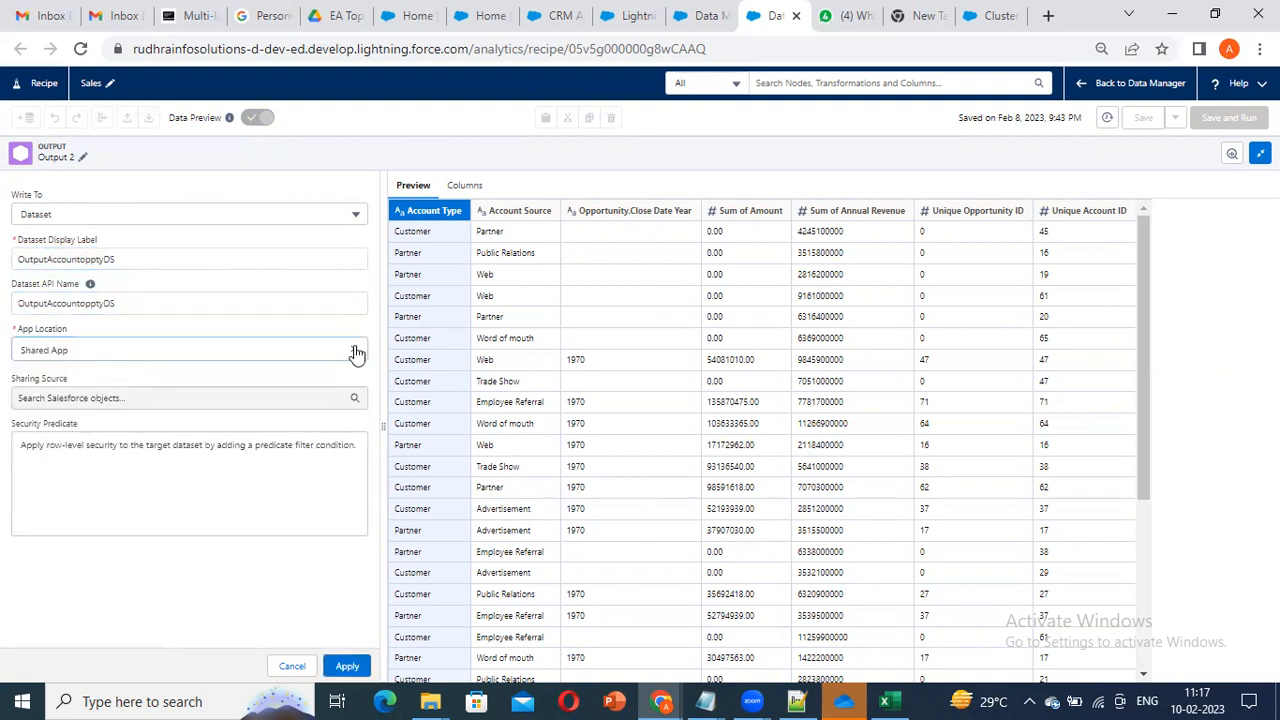
pyautogui.click(357, 354)
pyautogui.click(86, 398)
pyautogui.click(349, 667)
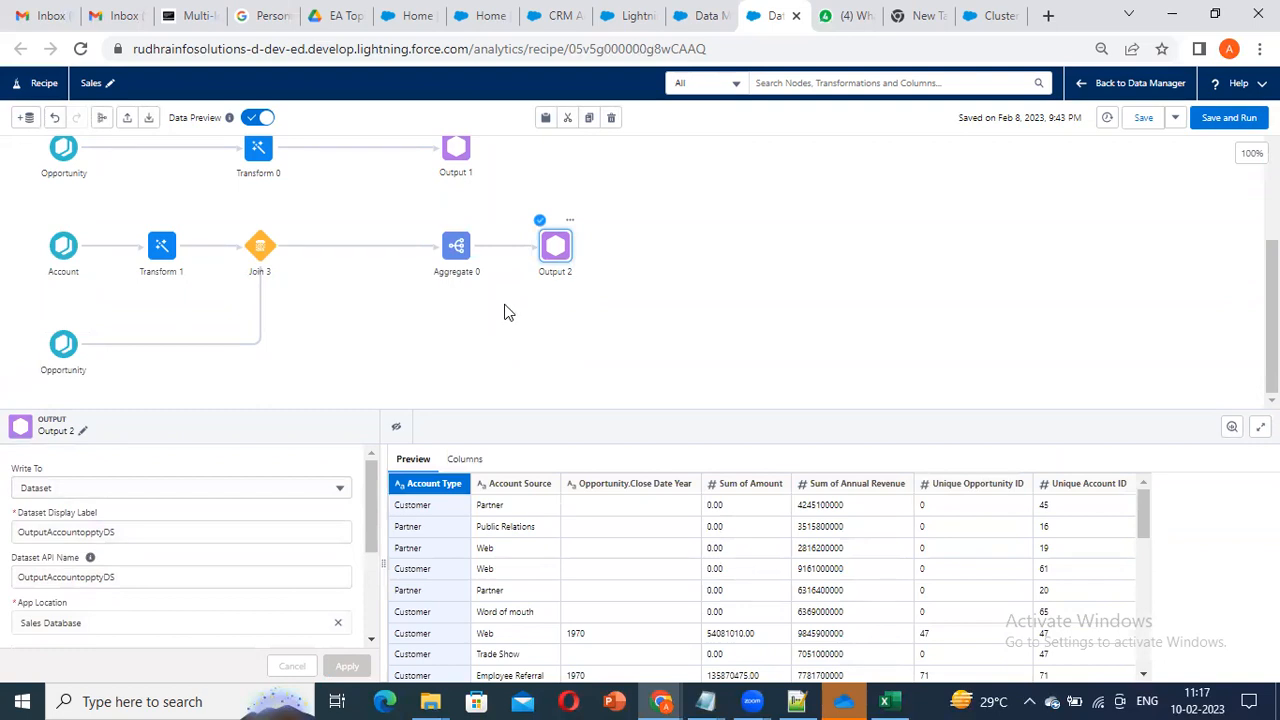
# Step: Add a Filter branch to the Opportunity input that feeds Transform 0
pyautogui.moveTo(691, 460); pyautogui.dragTo(688, 519)
pyautogui.scroll(2, 29, 343)
pyautogui.scroll(-3, 145, 360)
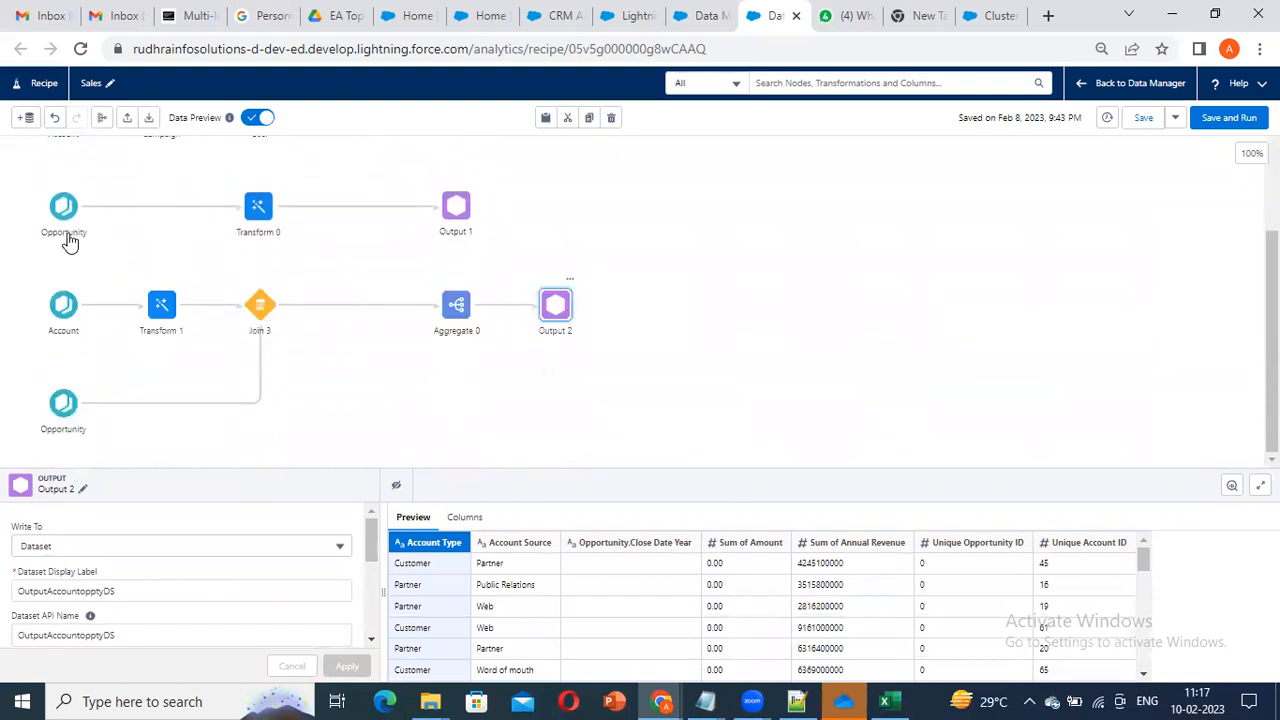
pyautogui.scroll(2, 72, 235)
pyautogui.click(89, 301)
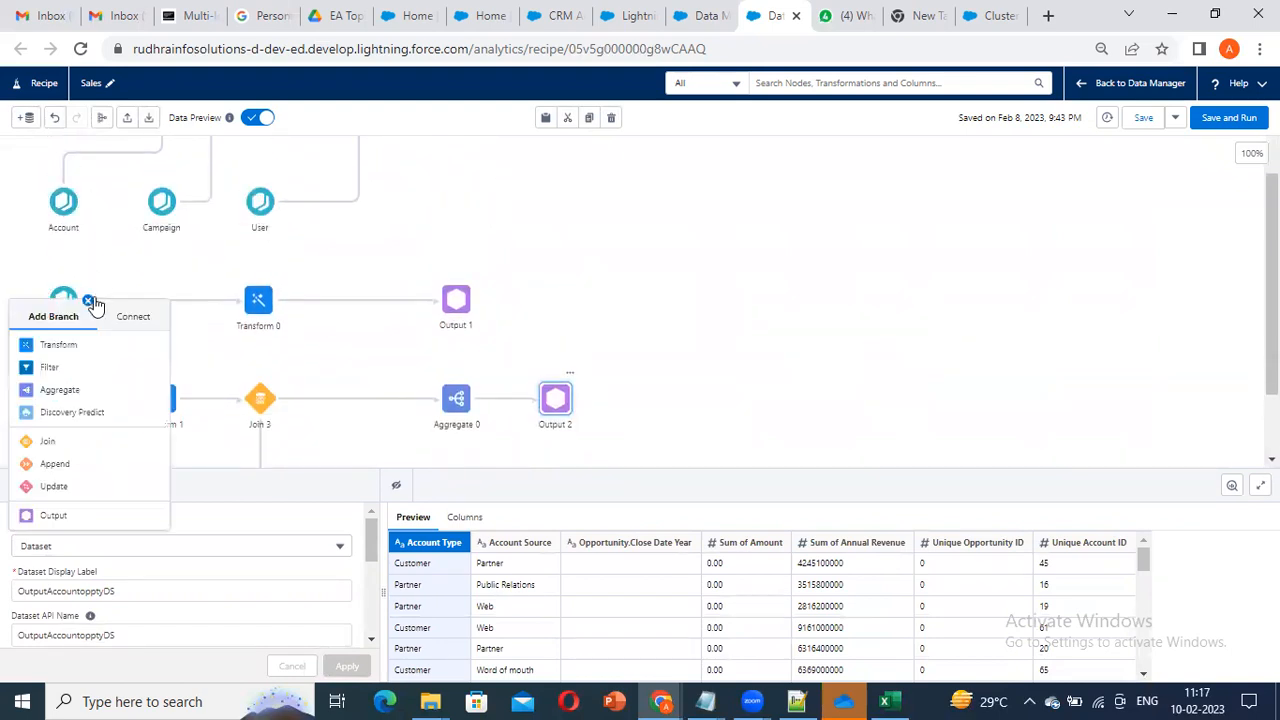
pyautogui.click(246, 302)
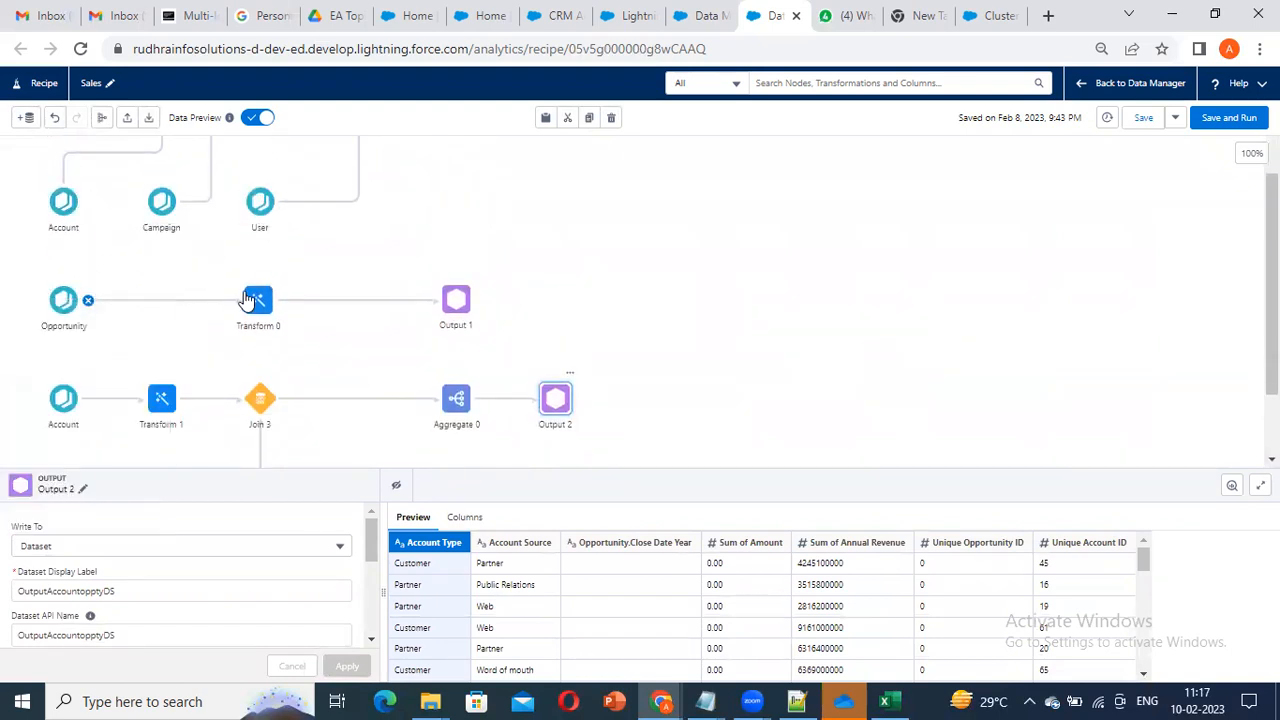
pyautogui.click(87, 302)
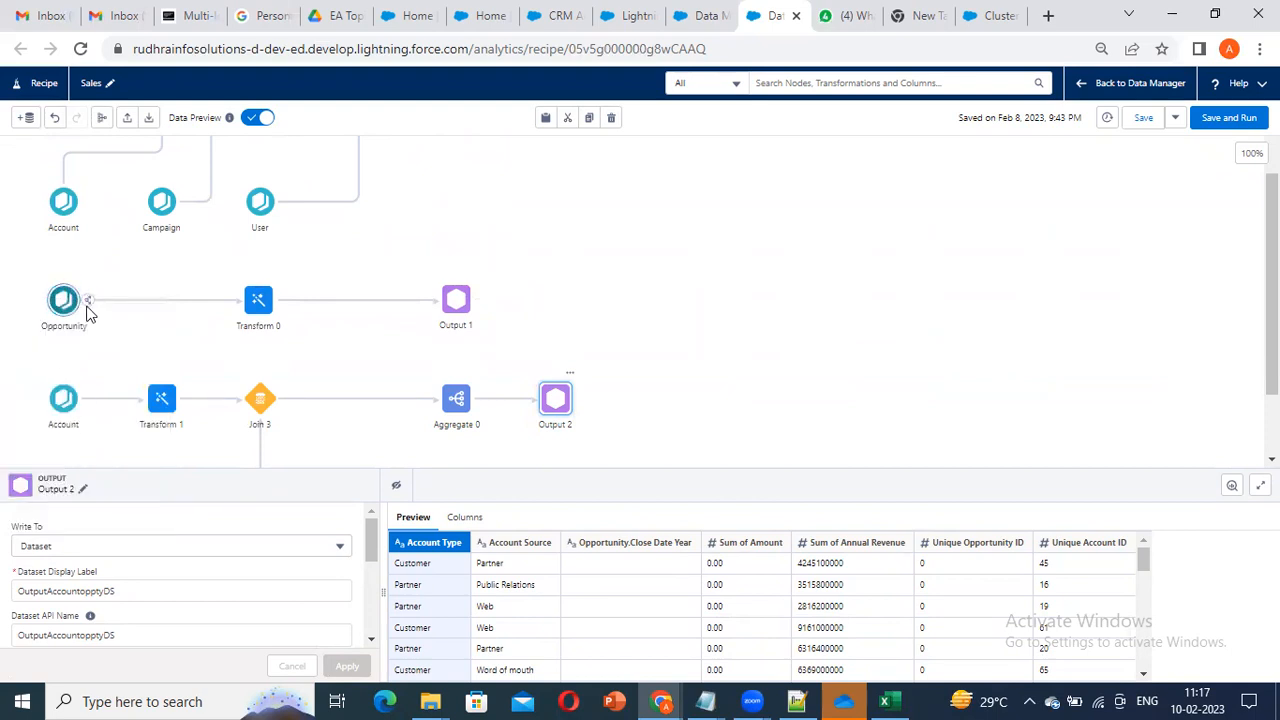
pyautogui.click(89, 302)
pyautogui.click(88, 396)
pyautogui.click(151, 462)
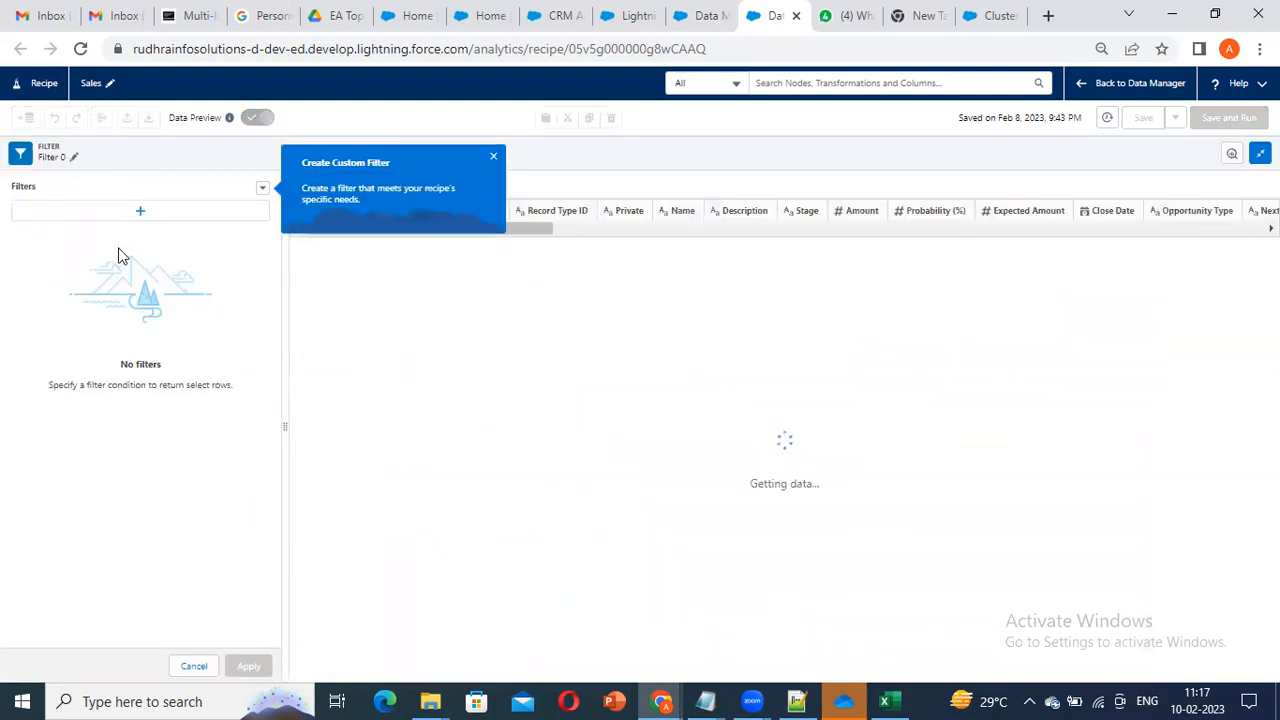
# Step: Define Filter 0 on Stage with the equals operator and the values Closed Lost and Closed Won, and apply it
pyautogui.click(140, 210)
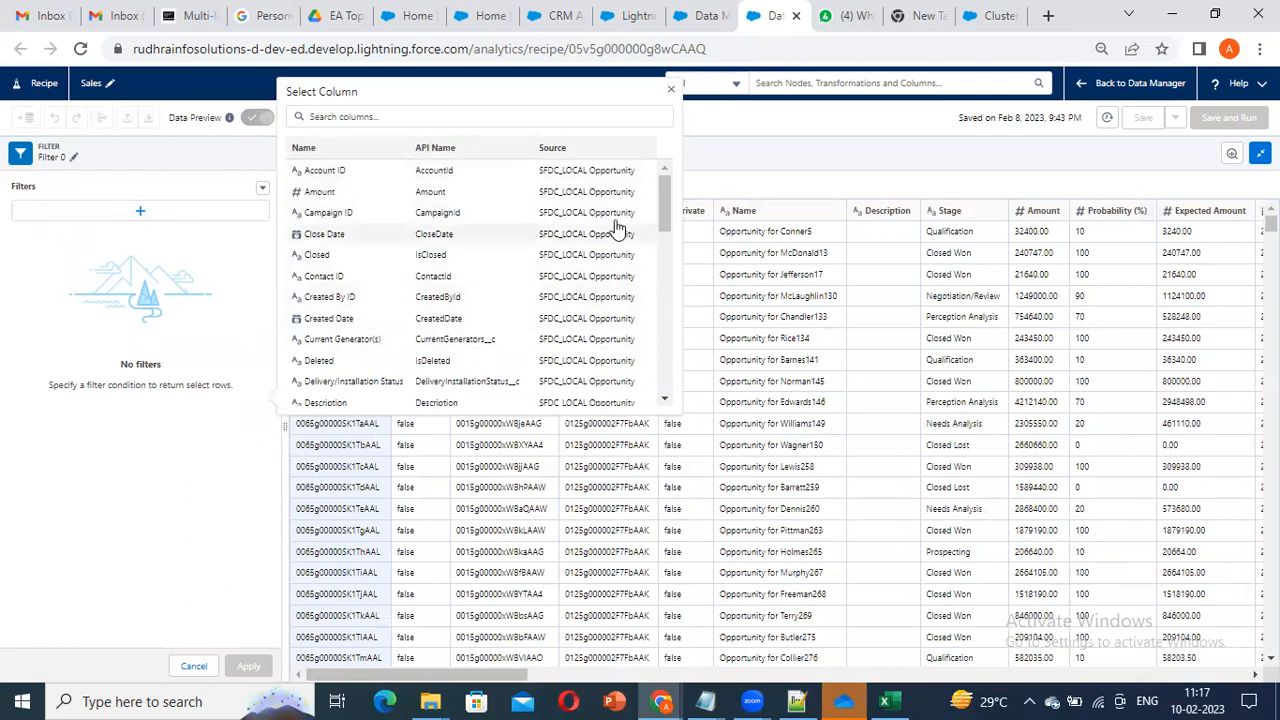
pyautogui.moveTo(663, 201); pyautogui.dragTo(668, 130)
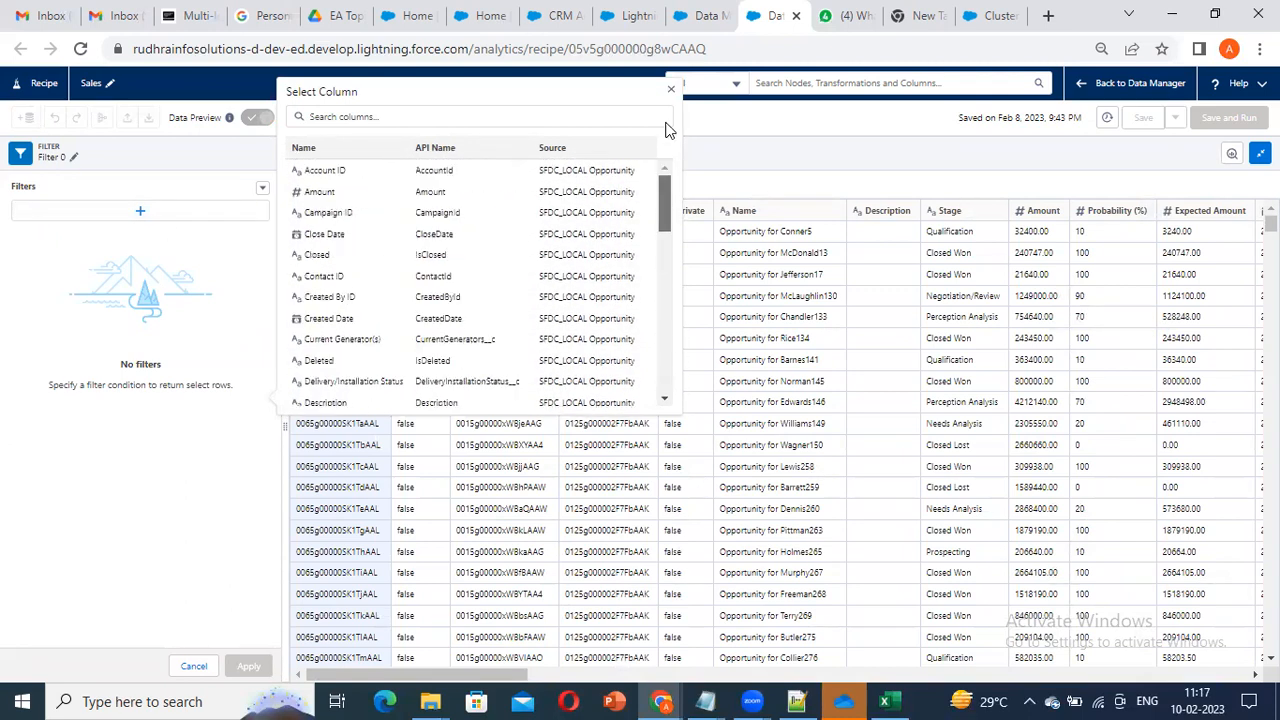
pyautogui.scroll(-5, 389, 331)
pyautogui.click(350, 354)
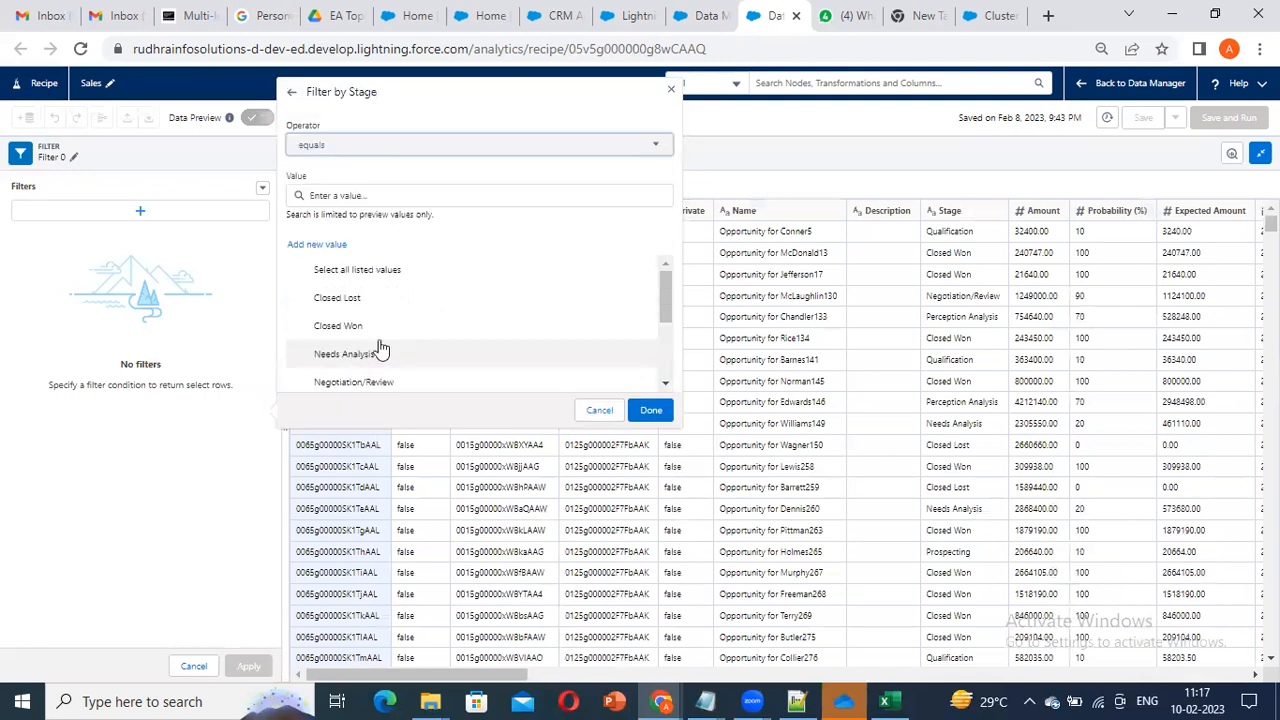
pyautogui.click(340, 298)
pyautogui.click(340, 326)
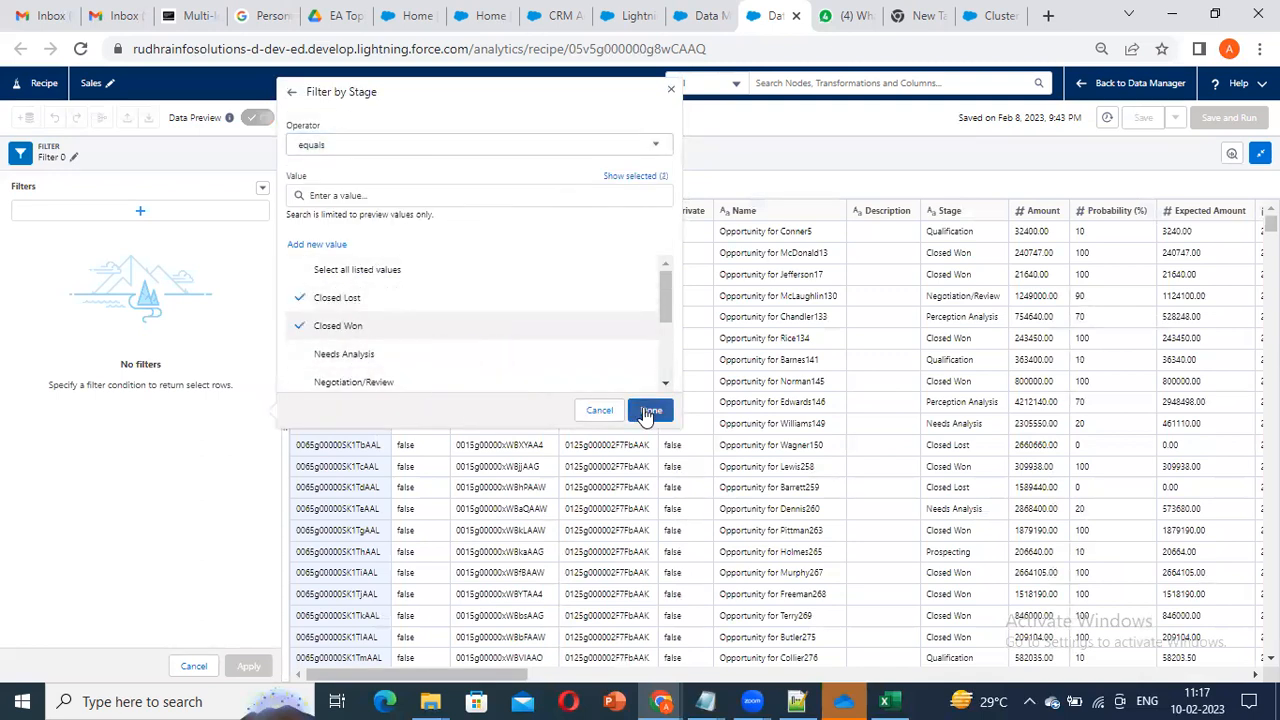
pyautogui.click(651, 410)
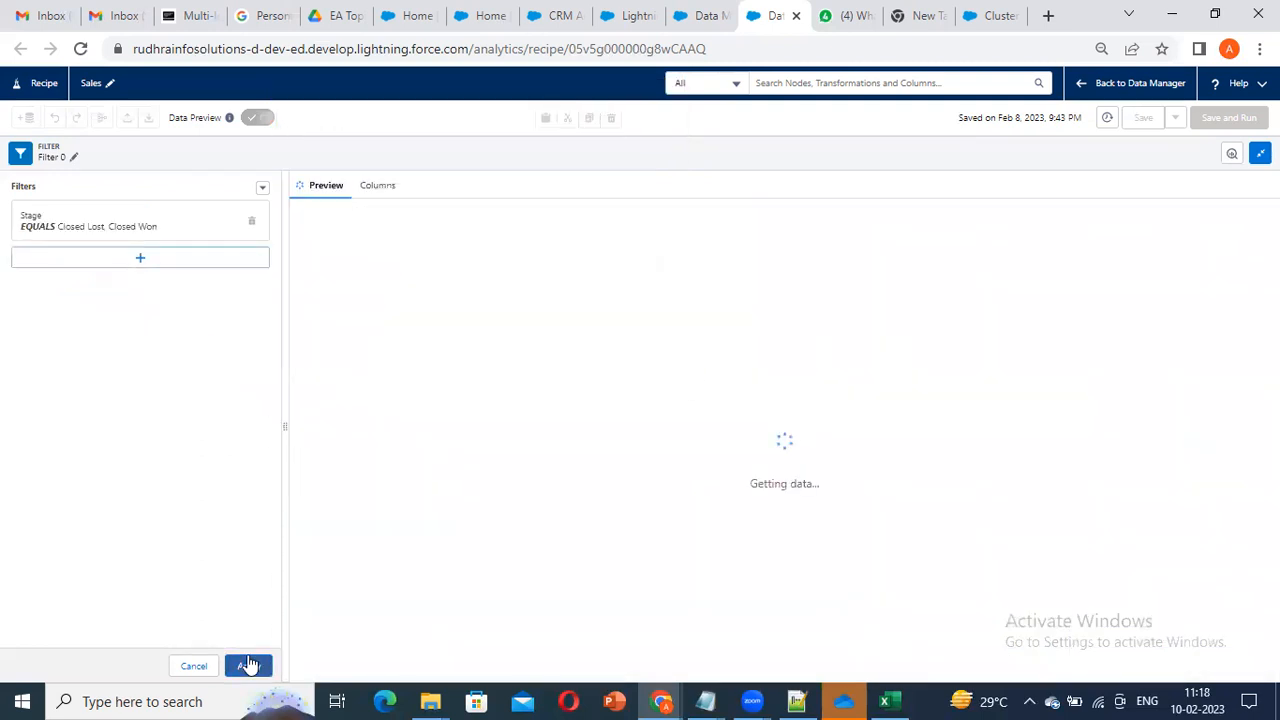
pyautogui.click(248, 665)
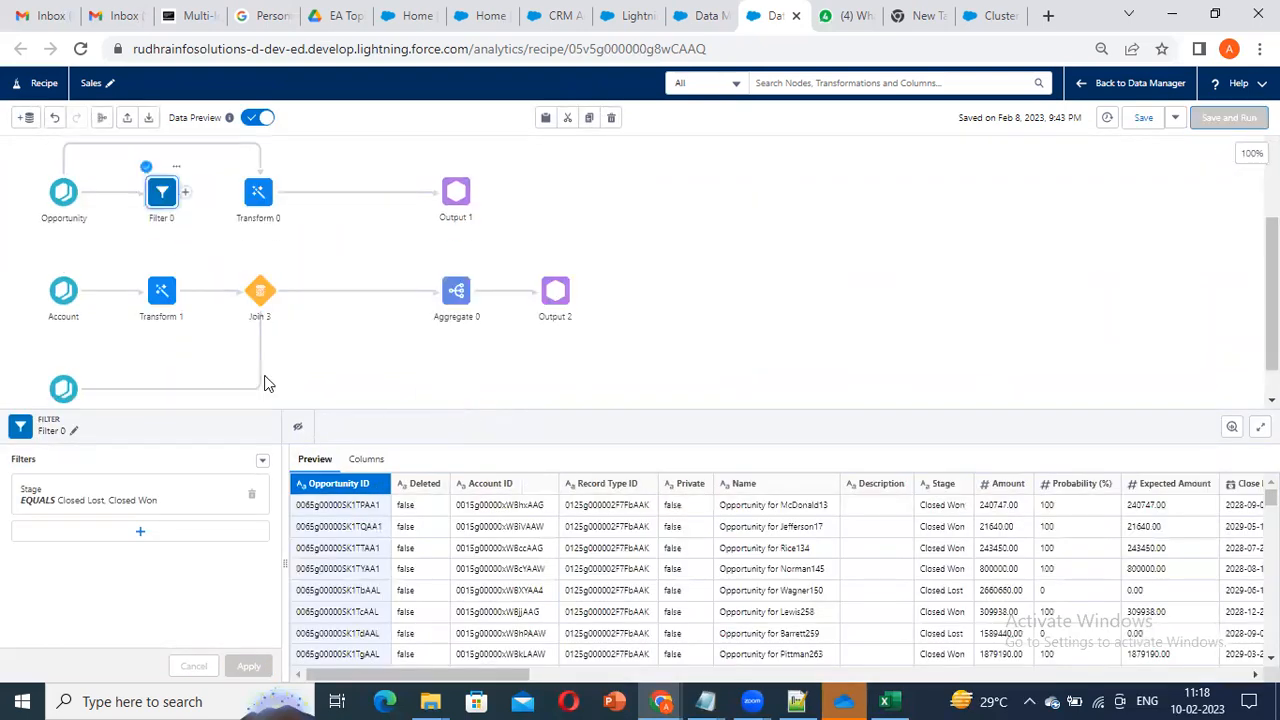
# Step: Delete the direct connection from Opportunity to Transform 0 and connect Filter 0 to Transform 0 instead
pyautogui.scroll(3, 210, 270)
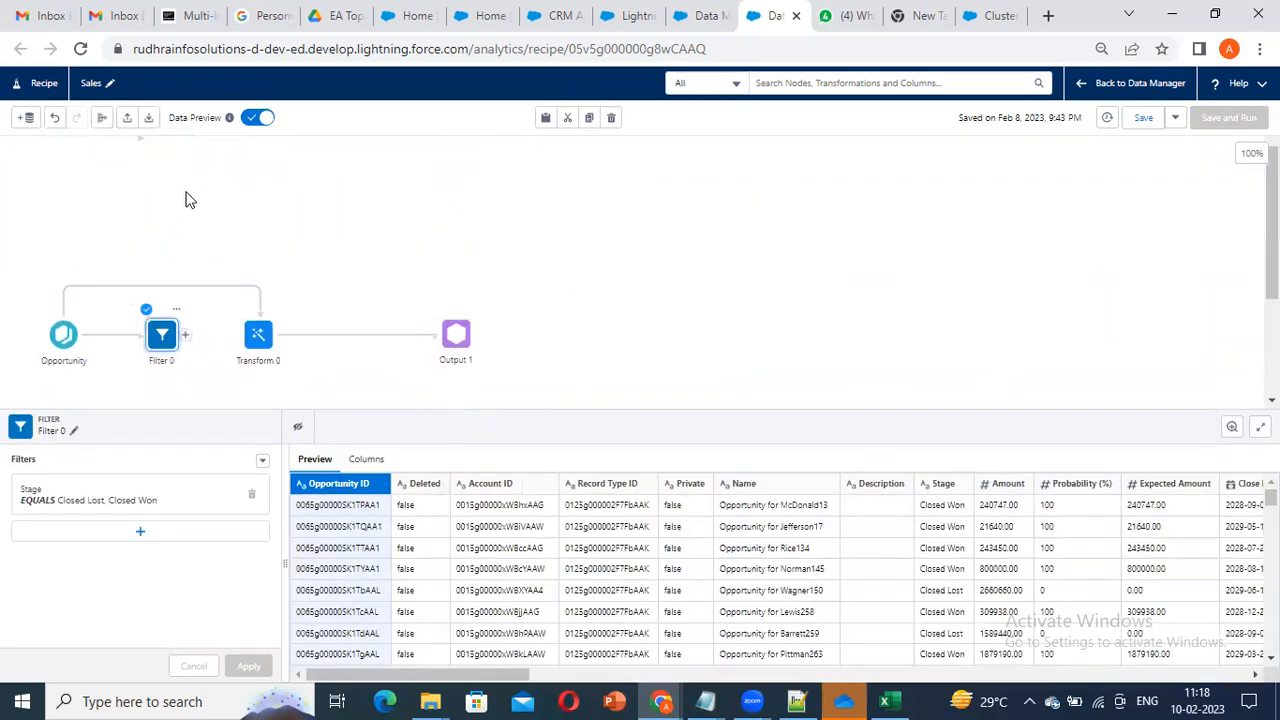
pyautogui.click(163, 338)
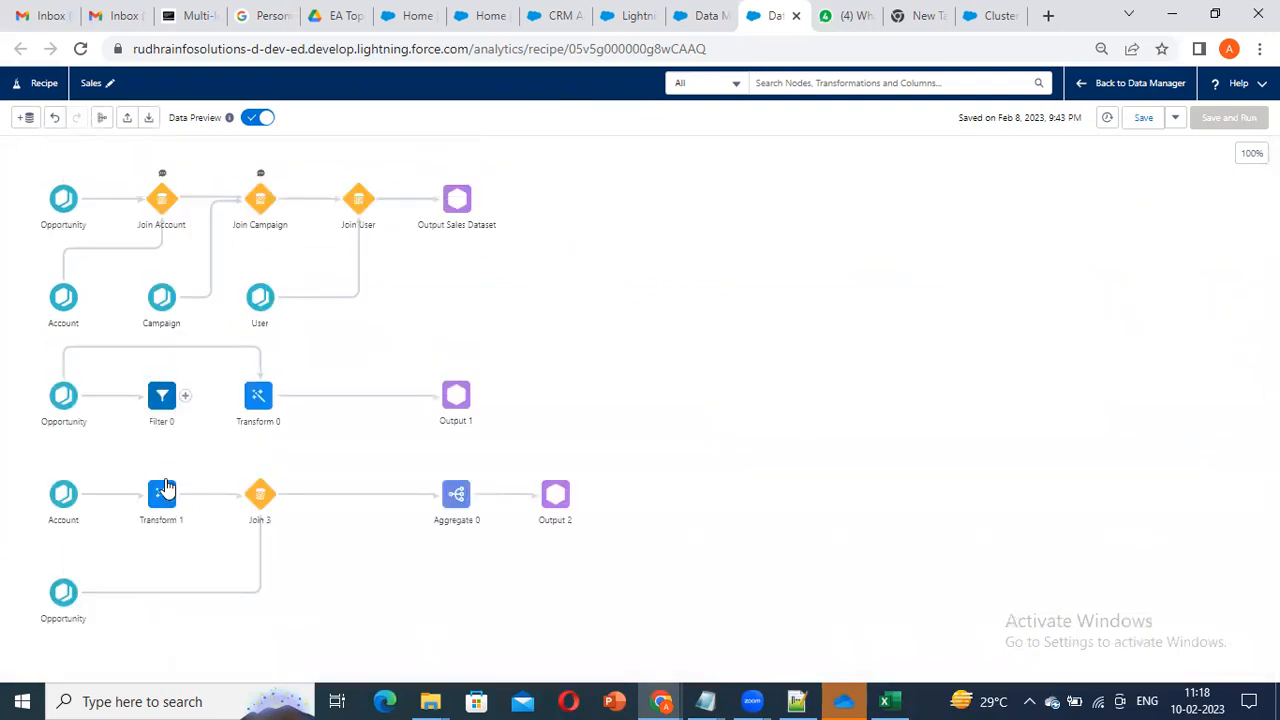
pyautogui.click(162, 400)
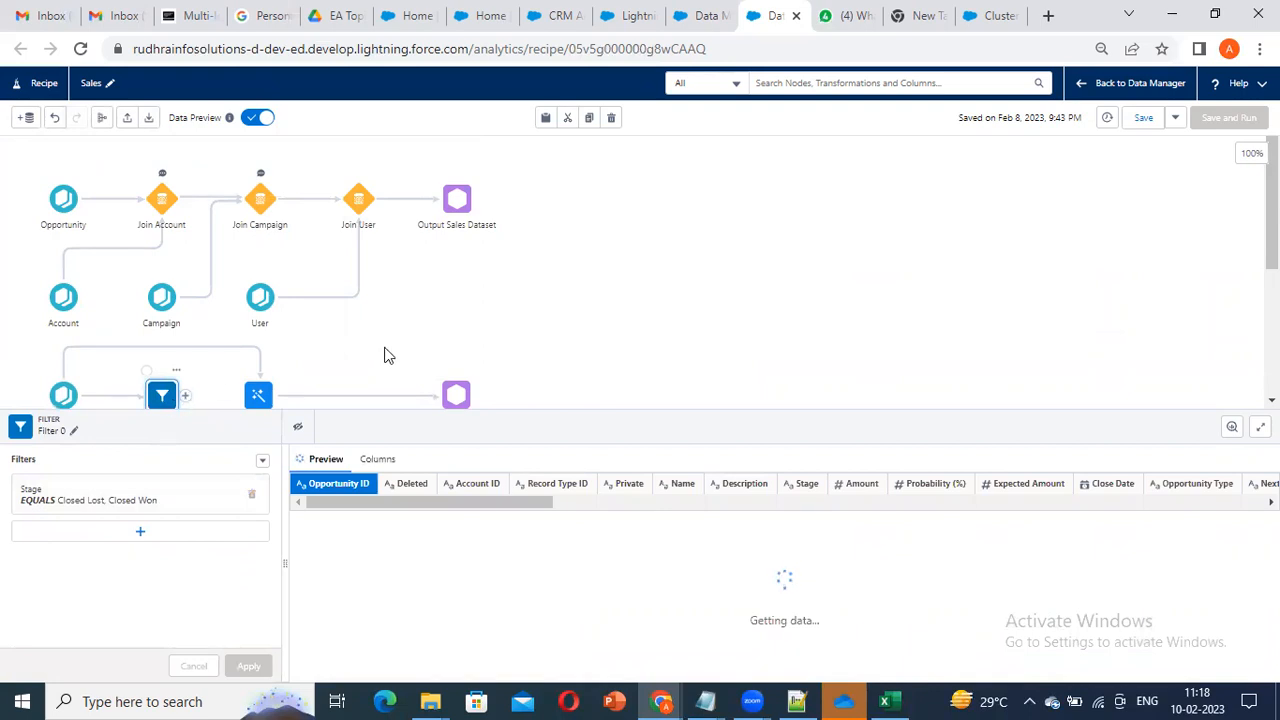
pyautogui.moveTo(427, 420); pyautogui.dragTo(428, 455)
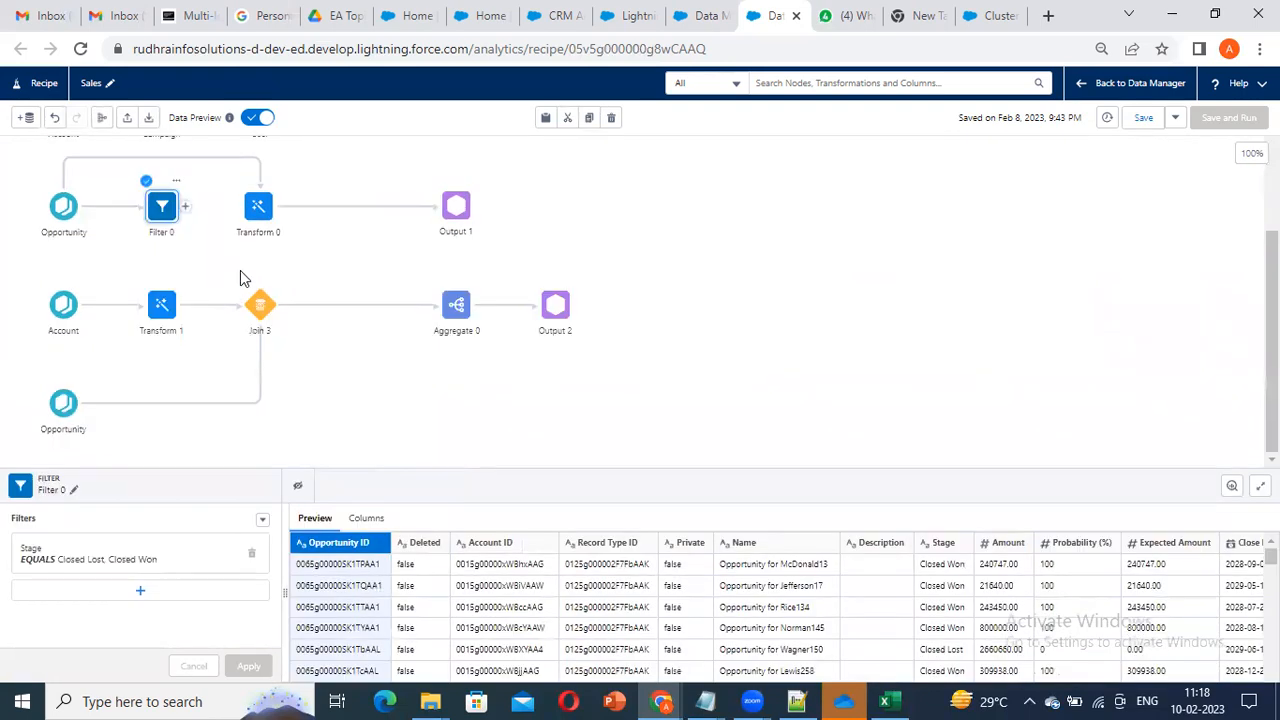
pyautogui.click(242, 163)
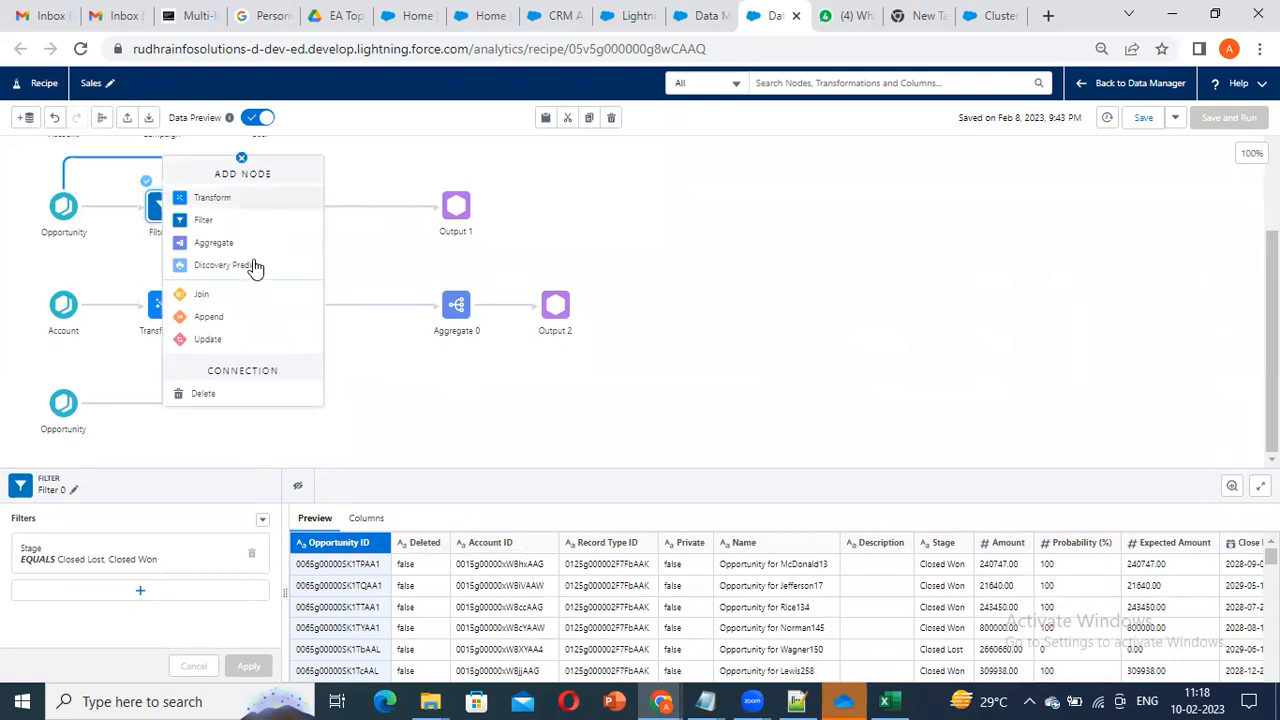
pyautogui.click(229, 397)
pyautogui.moveTo(186, 208); pyautogui.dragTo(260, 222)
pyautogui.click(232, 271)
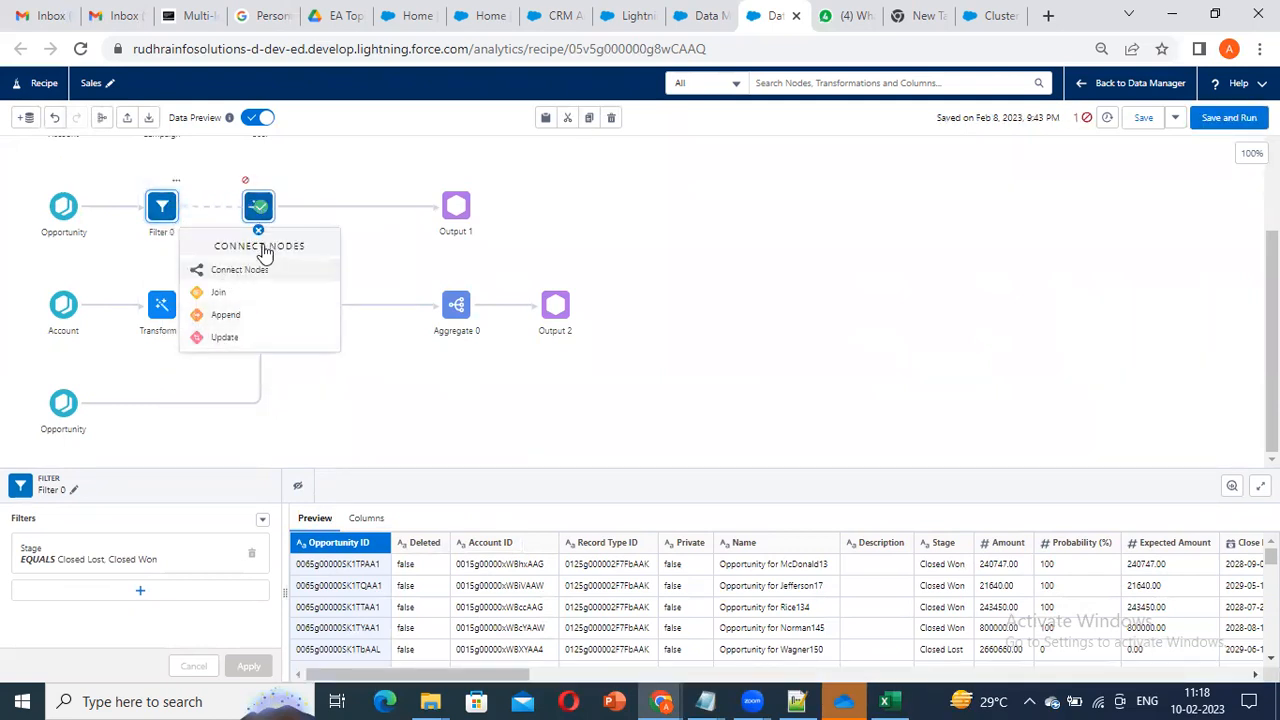
# Step: Review the Stage condition of Filter 0 and the data of the Opportunity input that feeds Join Account
pyautogui.click(163, 212)
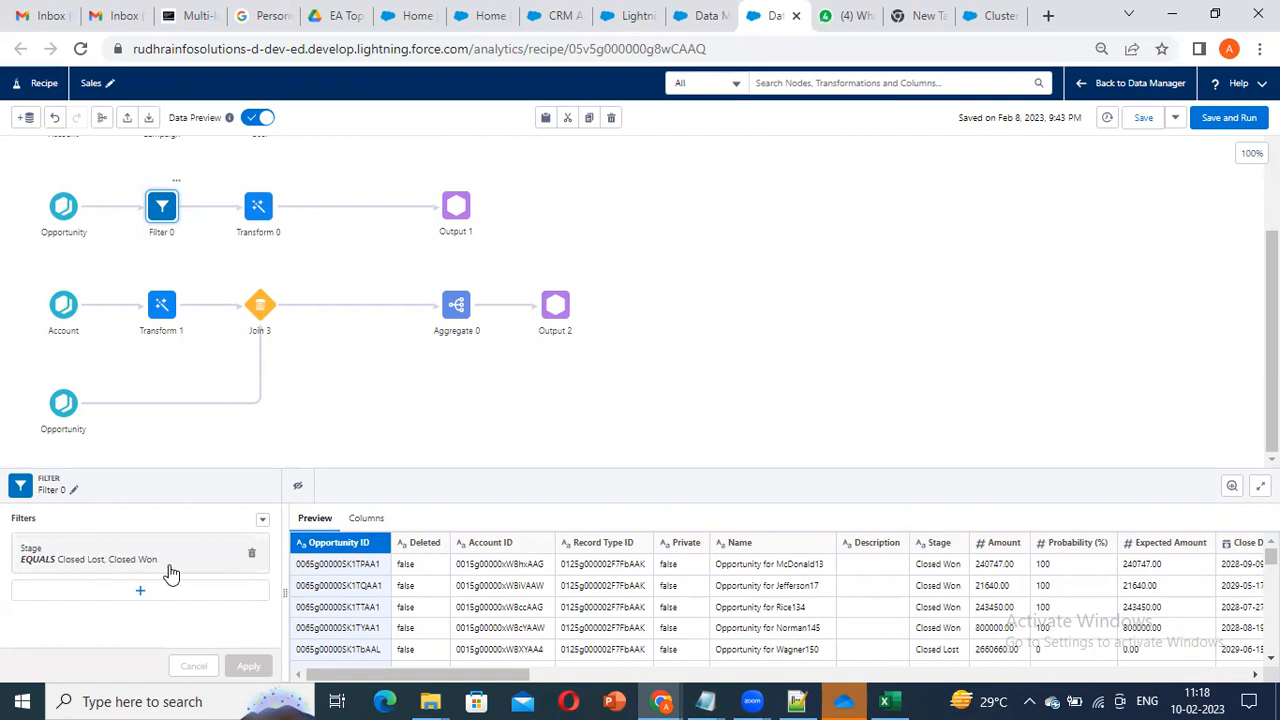
pyautogui.click(491, 87)
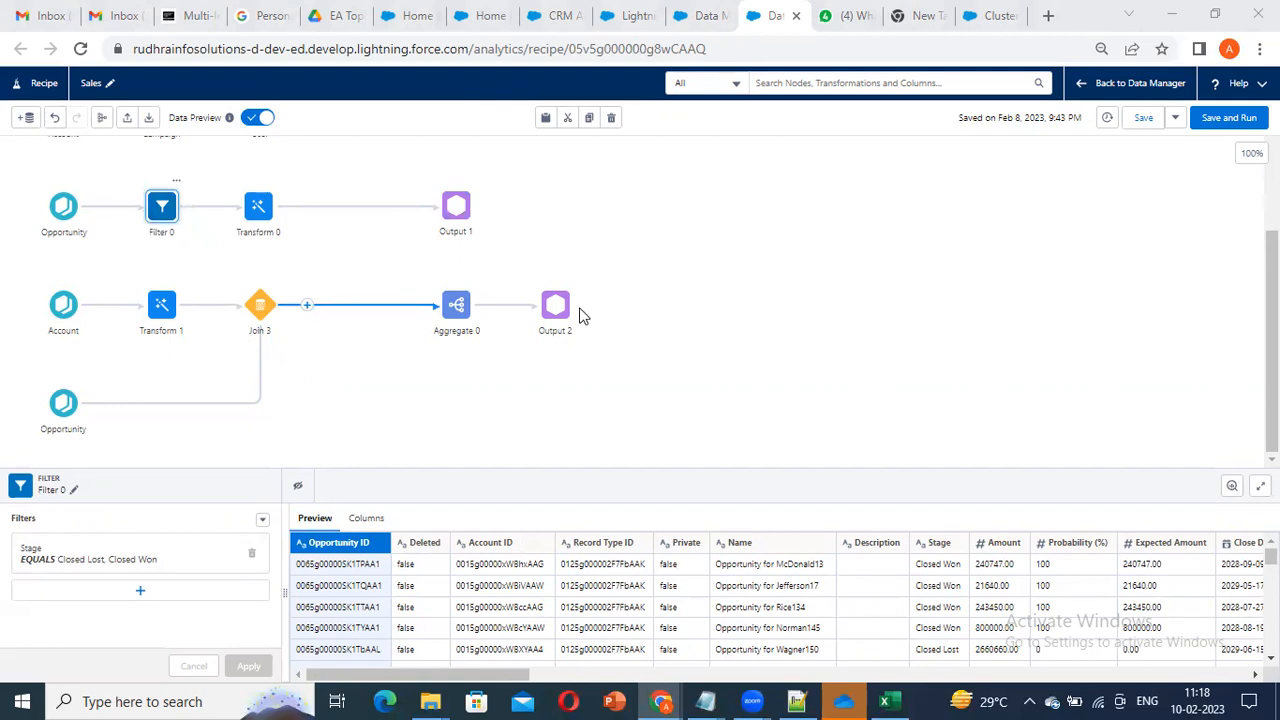
pyautogui.scroll(2, 500, 418)
pyautogui.scroll(-2, 480, 407)
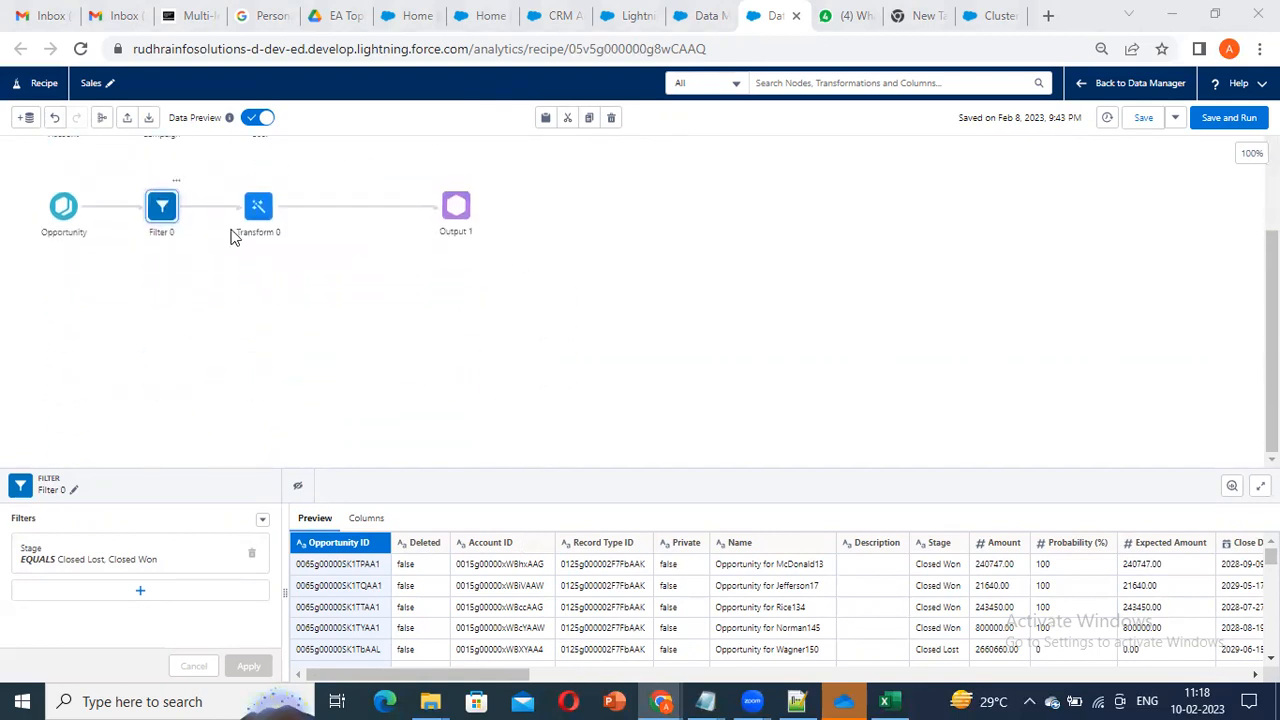
pyautogui.click(162, 204)
pyautogui.scroll(2, 60, 218)
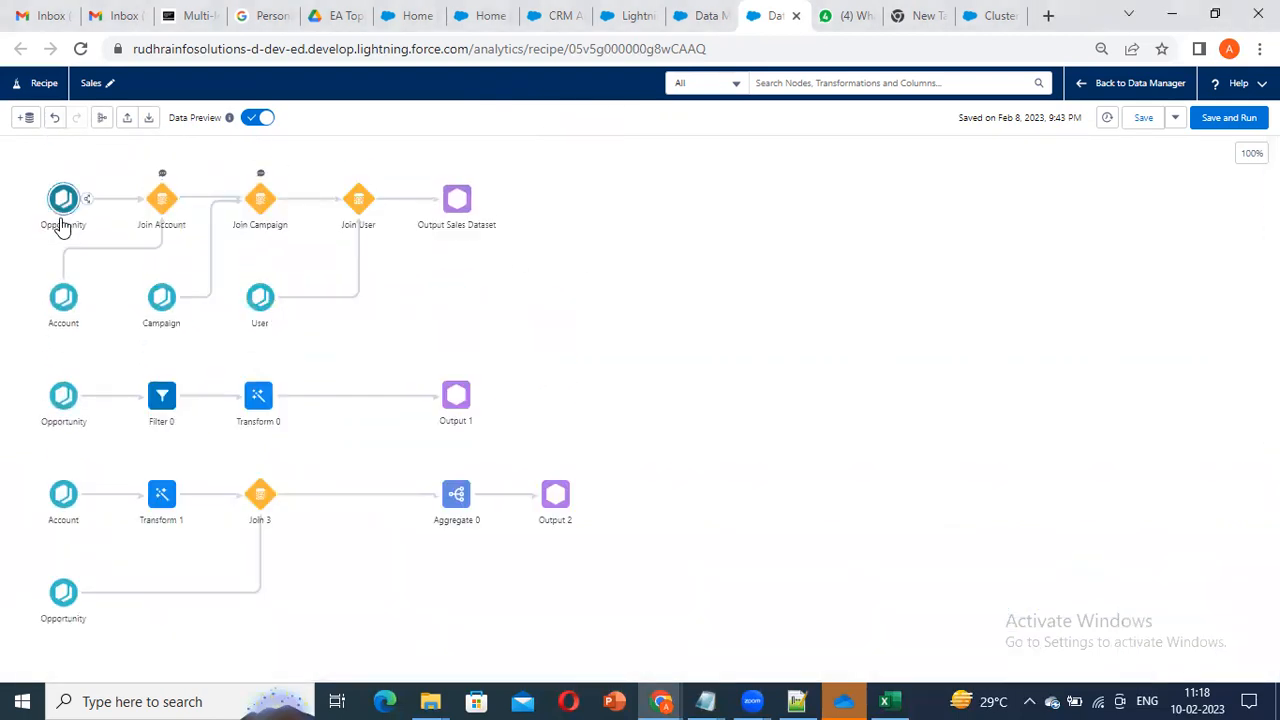
pyautogui.click(63, 200)
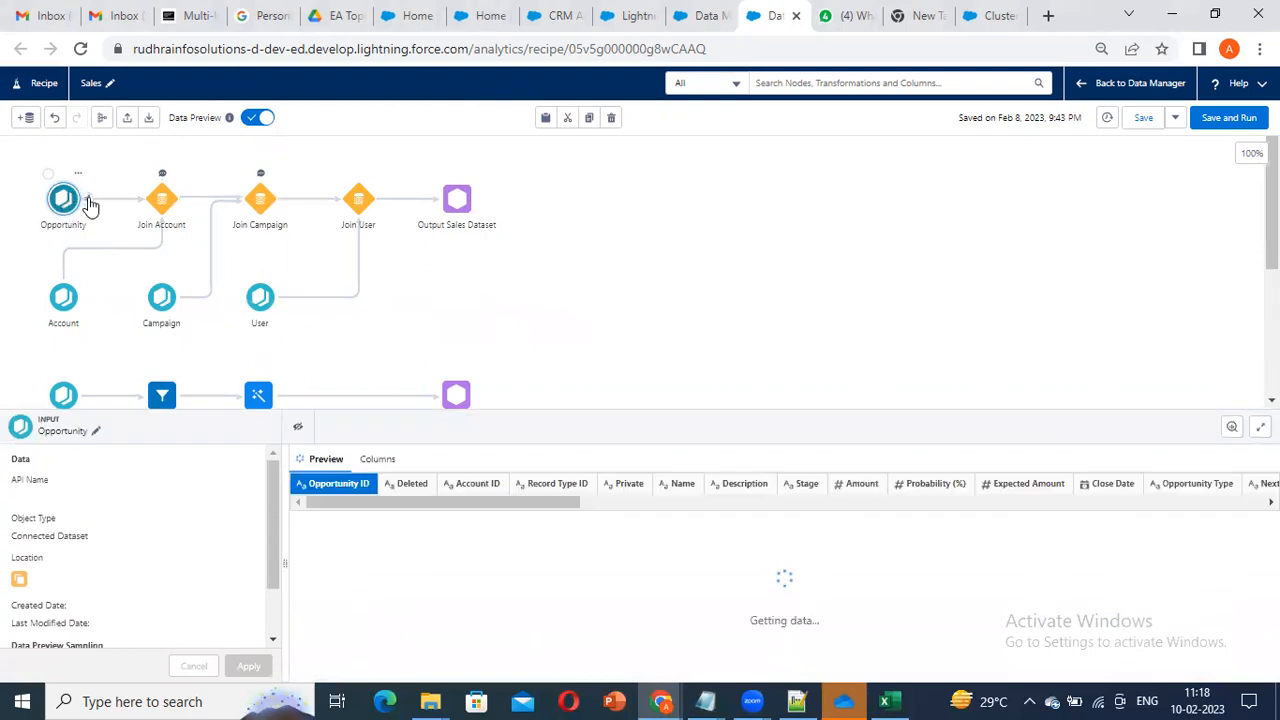
pyautogui.scroll(-3, 437, 377)
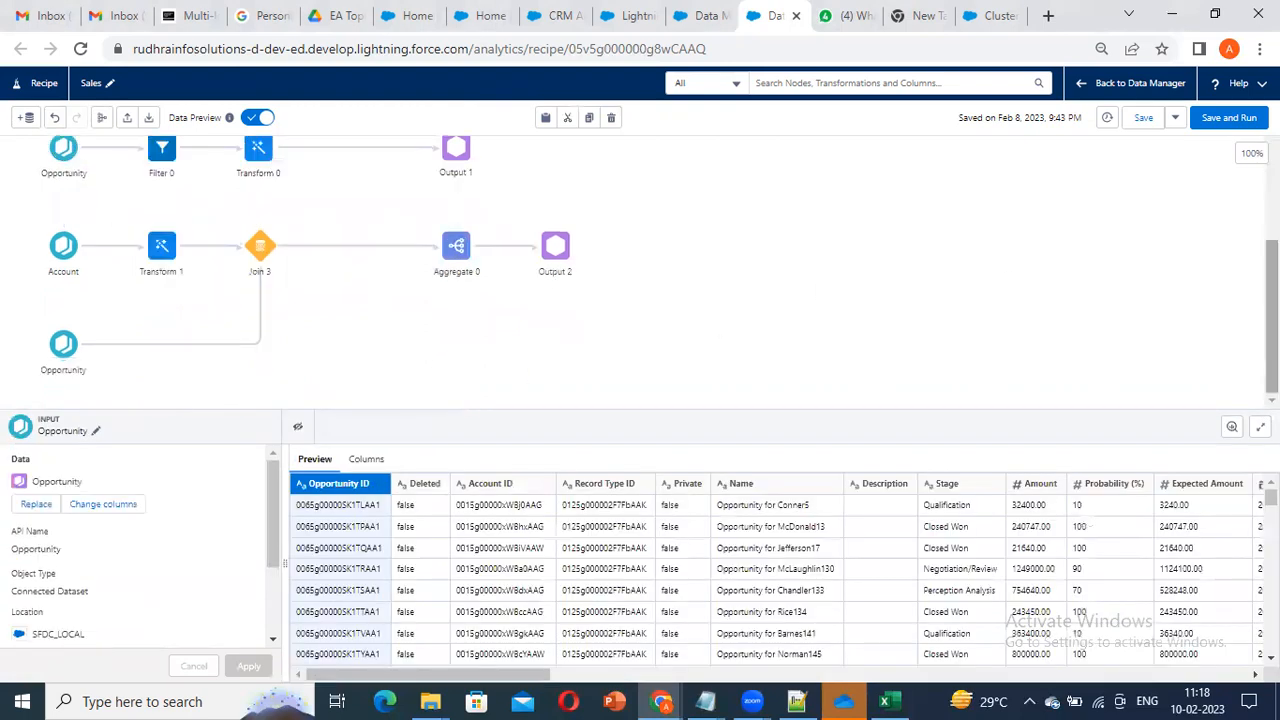
# Step: Examine the grouped rows and summed columns in the Aggregate 0 preview
pyautogui.click(455, 247)
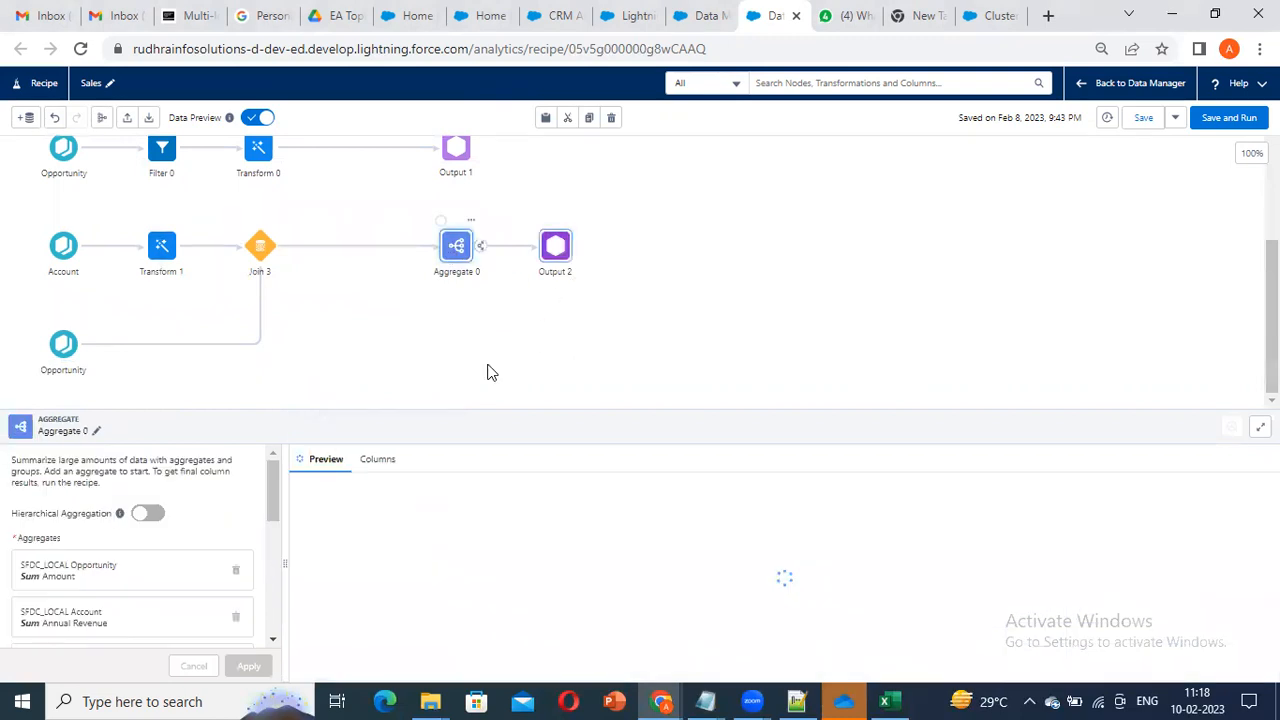
pyautogui.scroll(-1, 1018, 562)
pyautogui.scroll(-5, 1018, 562)
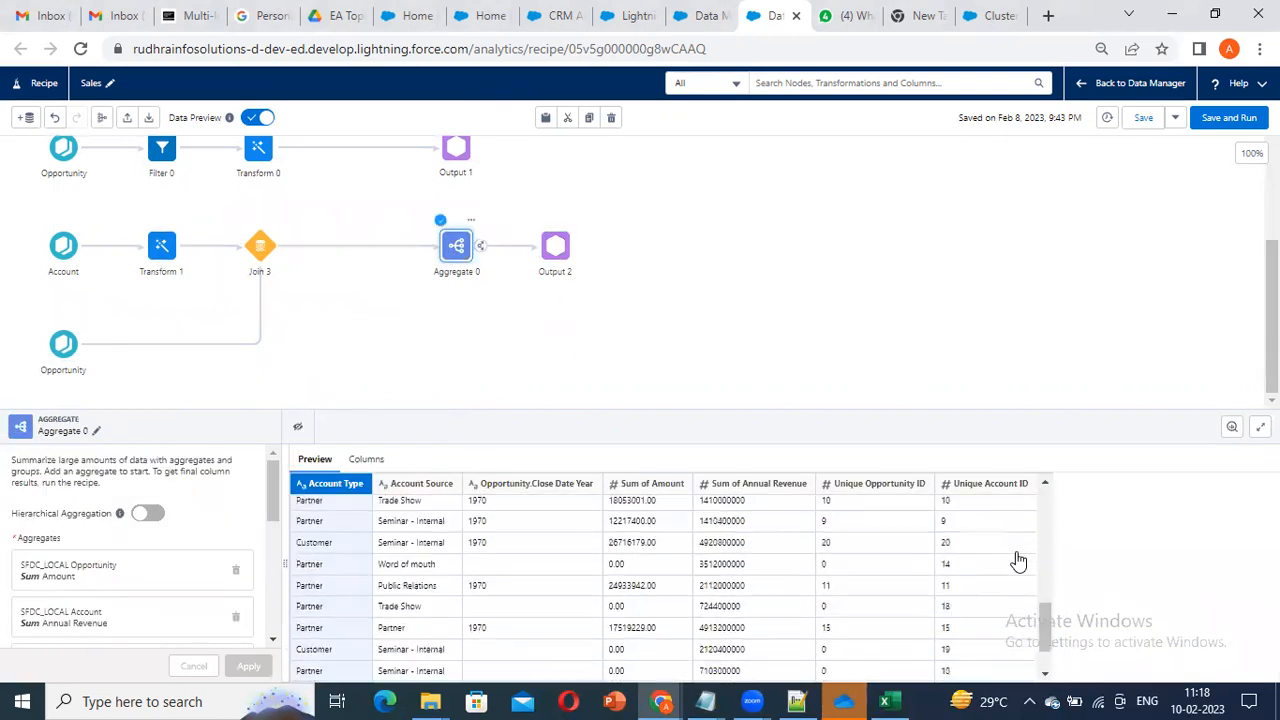
pyautogui.scroll(5, 428, 572)
pyautogui.scroll(-5, 395, 530)
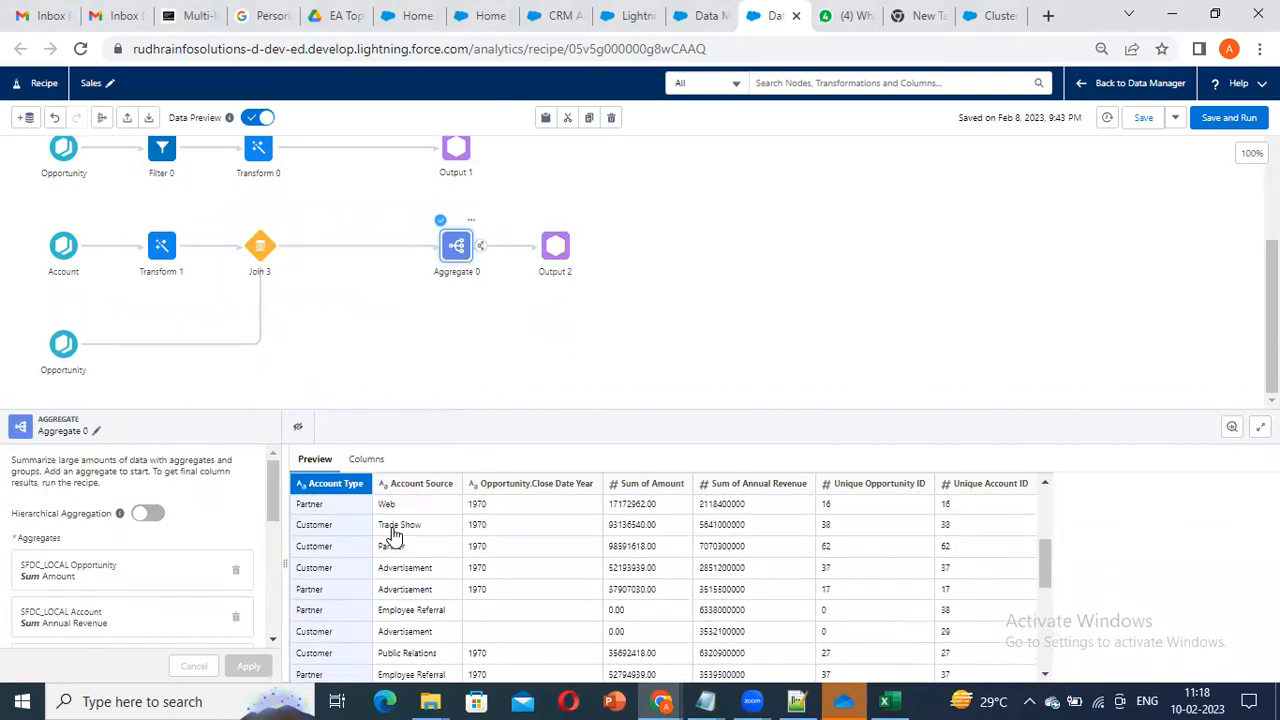
# Step: Compare the account type and account source groups across all rows of the Aggregate 0 preview, including the blank groups
pyautogui.scroll(5, 558, 582)
pyautogui.scroll(-5, 508, 536)
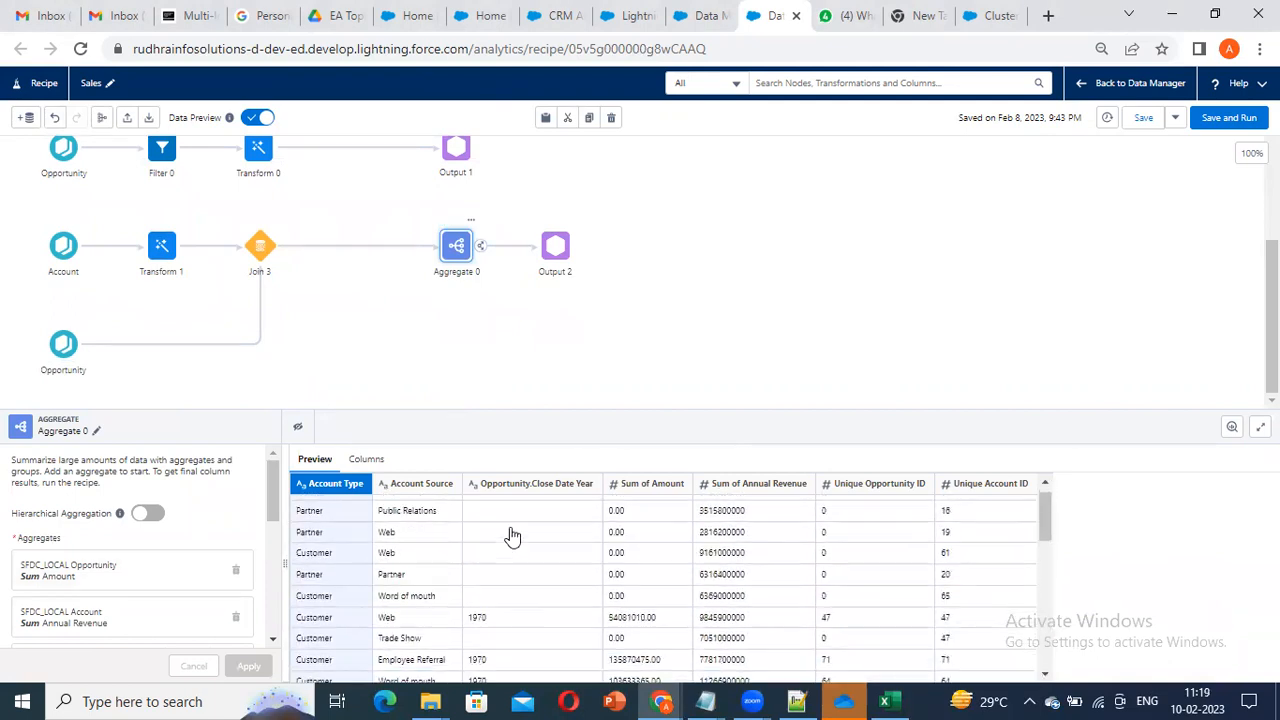
pyautogui.scroll(3, 407, 570)
pyautogui.scroll(-3, 407, 570)
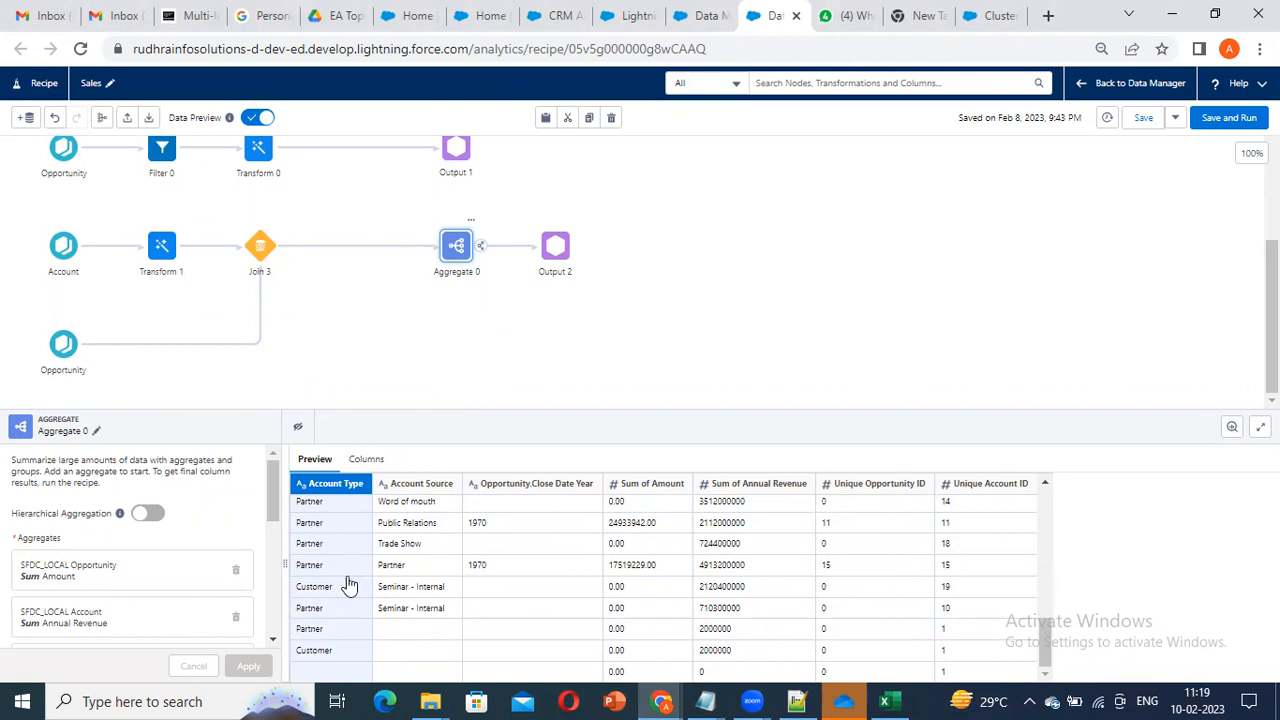
pyautogui.scroll(10, 349, 587)
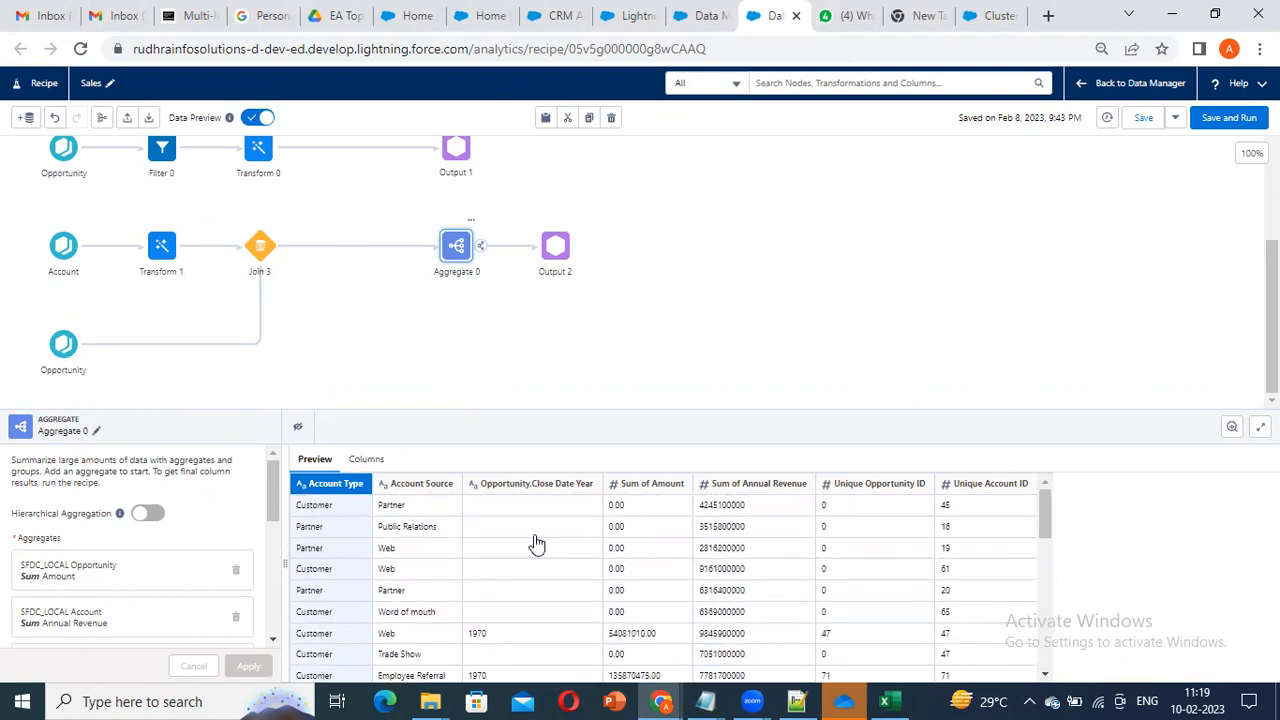
pyautogui.scroll(-10, 531, 543)
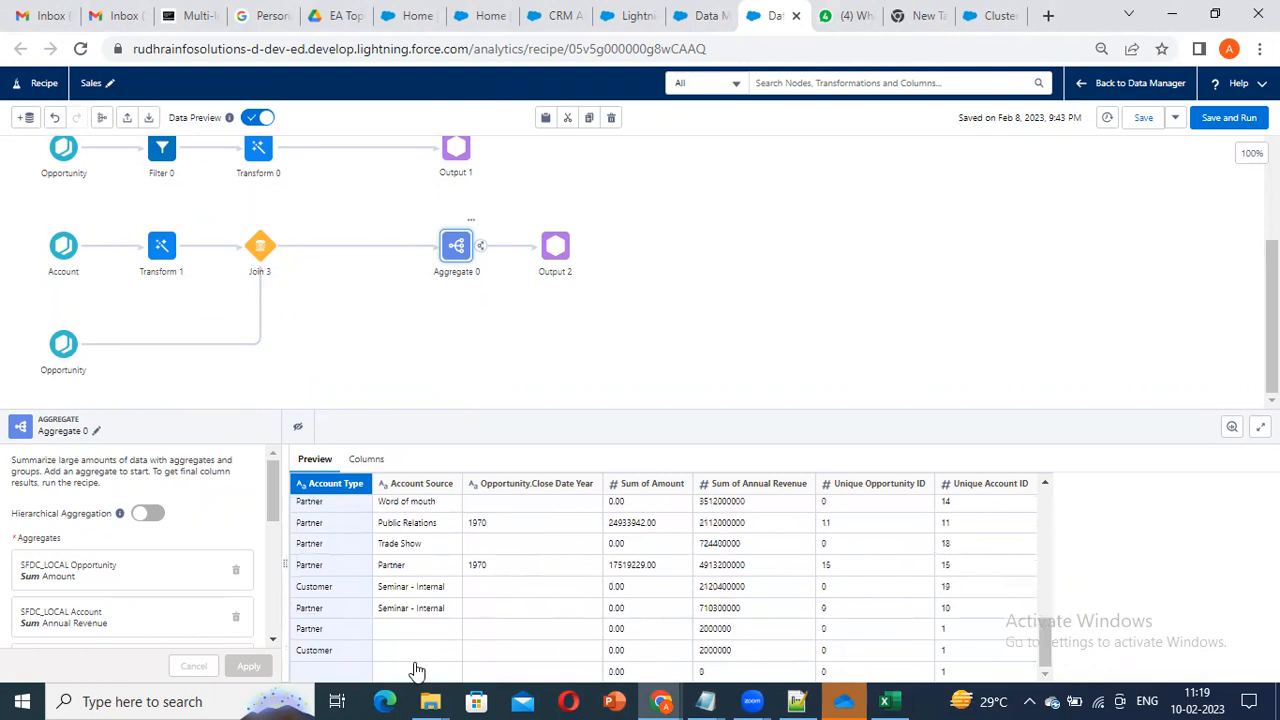
pyautogui.scroll(2, 684, 632)
pyautogui.scroll(-2, 680, 625)
pyautogui.scroll(10, 680, 625)
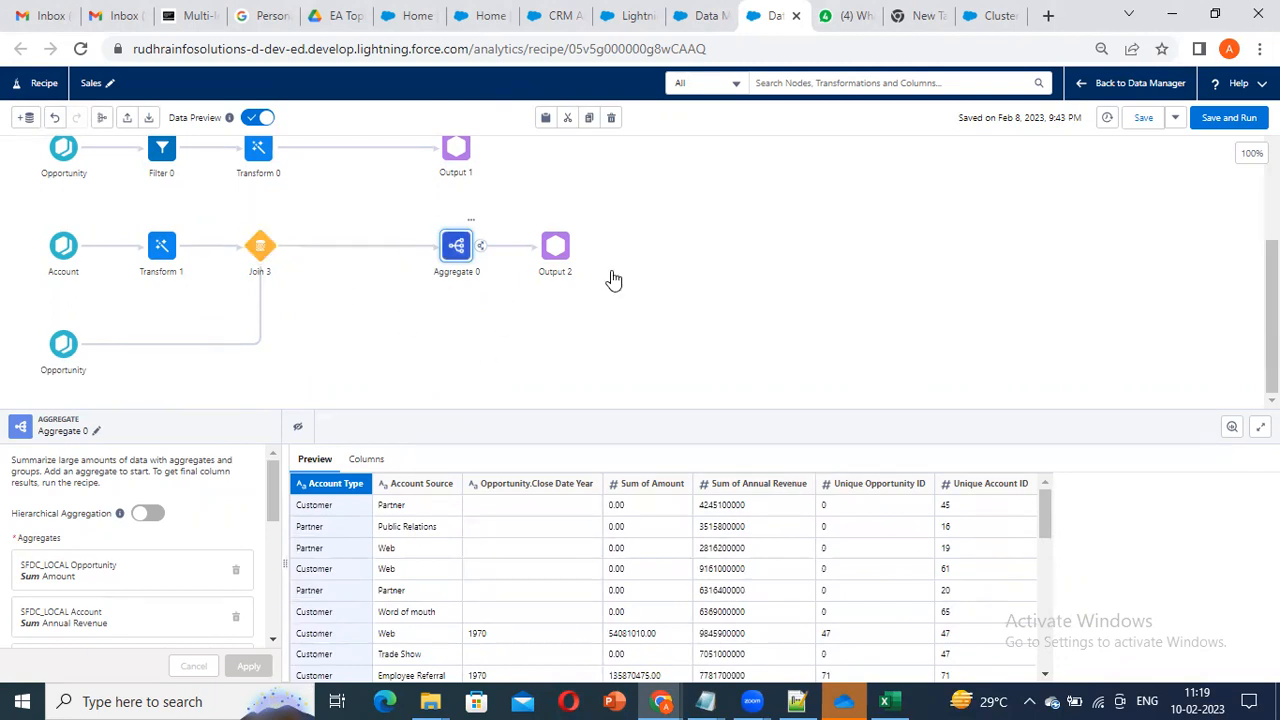
# Step: Examine the node types that can be added as a branch from the Opportunity inputs in the recipe
pyautogui.scroll(5, 640, 270)
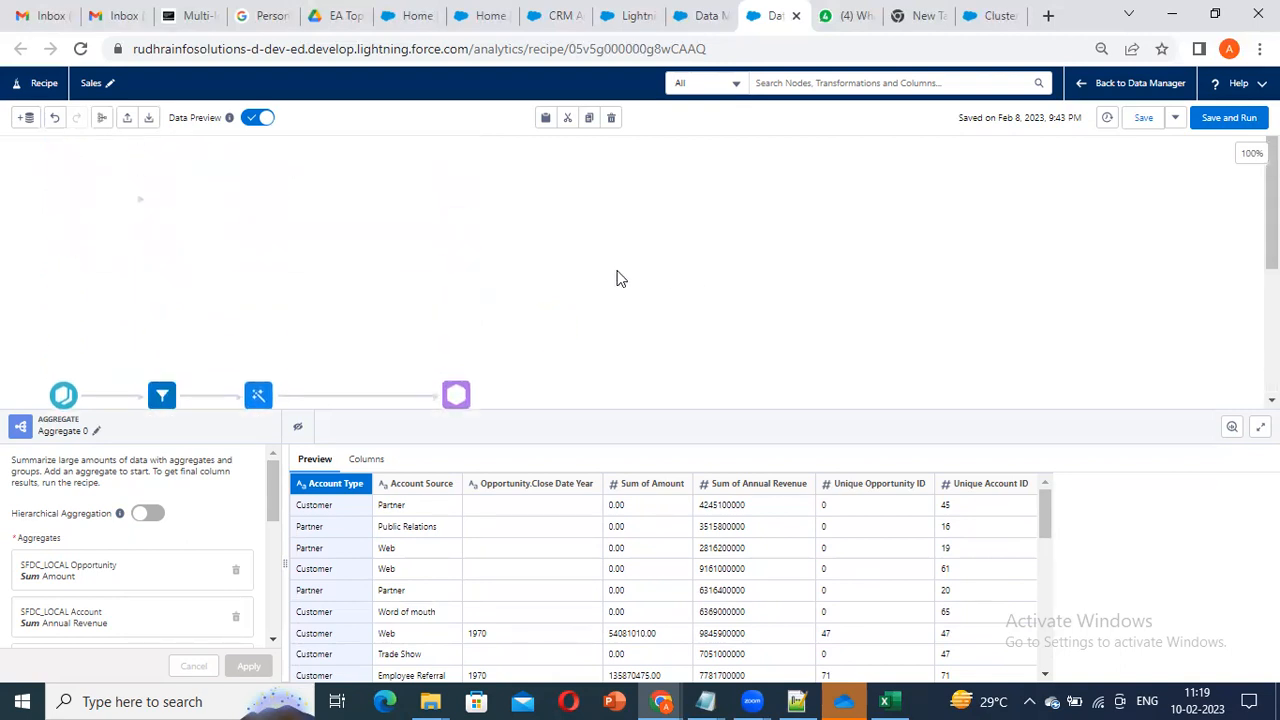
pyautogui.scroll(-4, 109, 309)
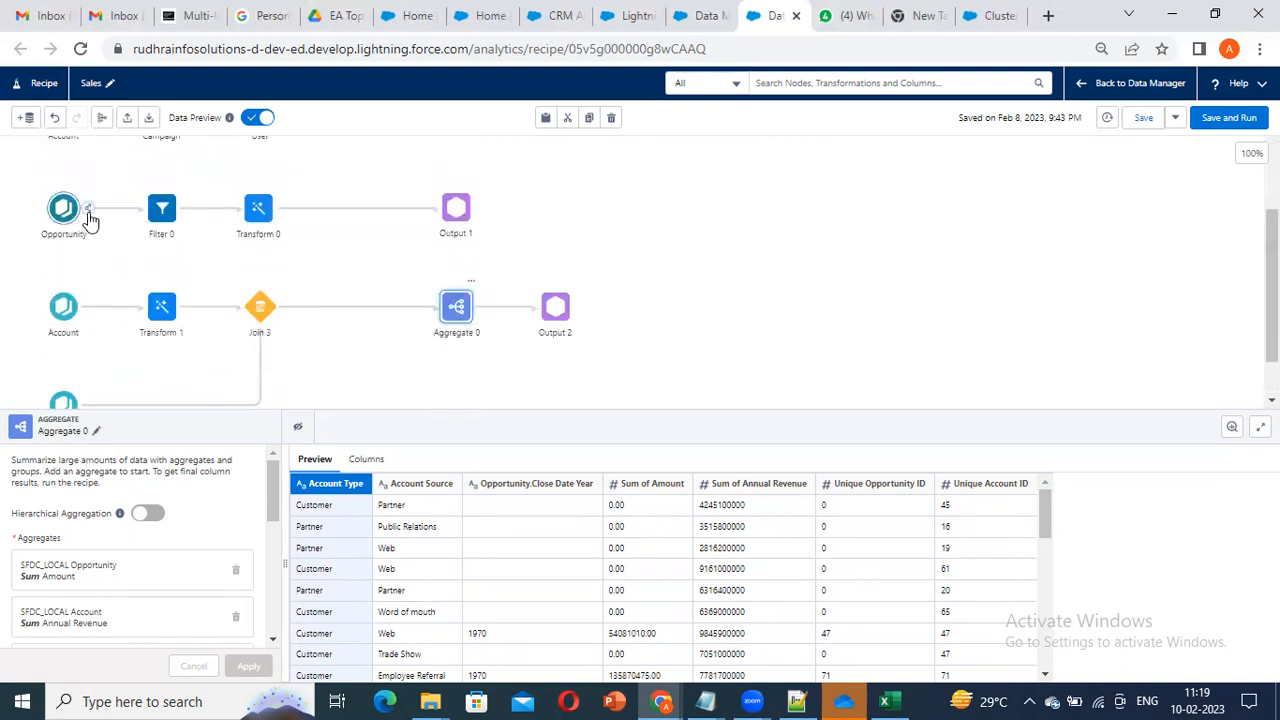
pyautogui.click(87, 209)
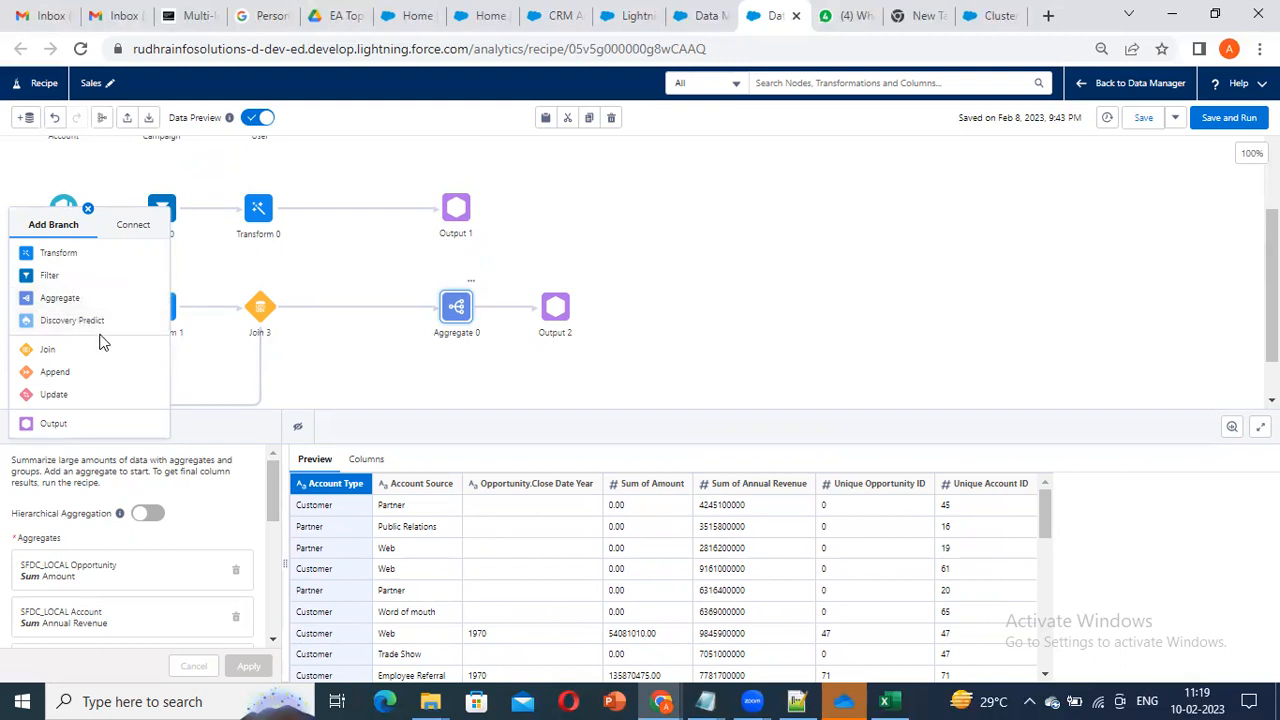
pyautogui.click(87, 421)
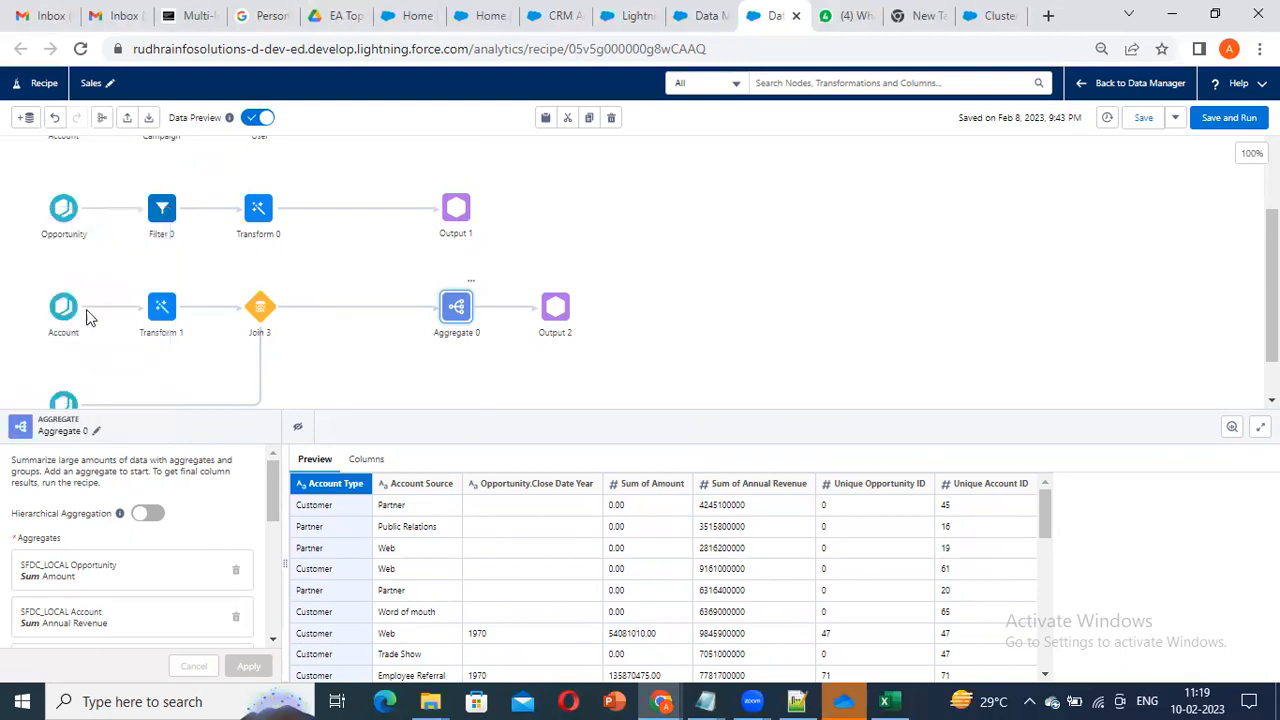
pyautogui.click(88, 213)
pyautogui.click(88, 214)
pyautogui.click(90, 212)
pyautogui.scroll(2, 487, 295)
pyautogui.scroll(-3, 487, 295)
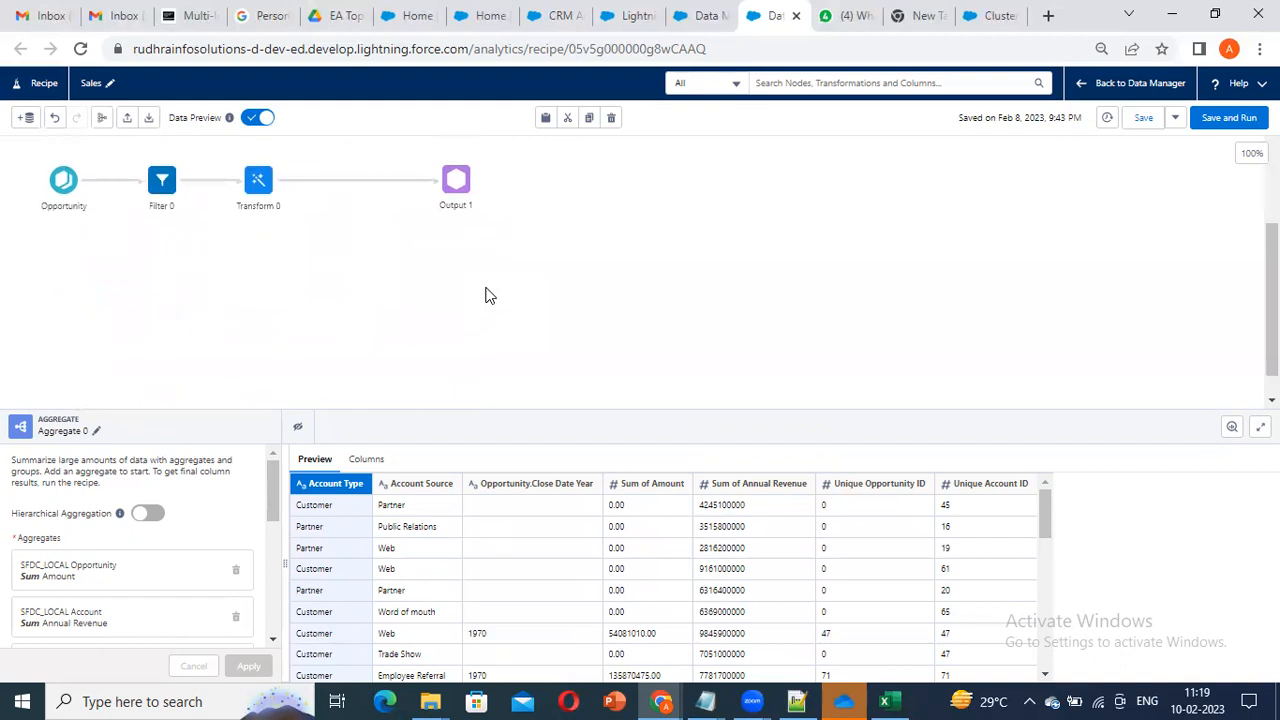
pyautogui.scroll(2, 300, 305)
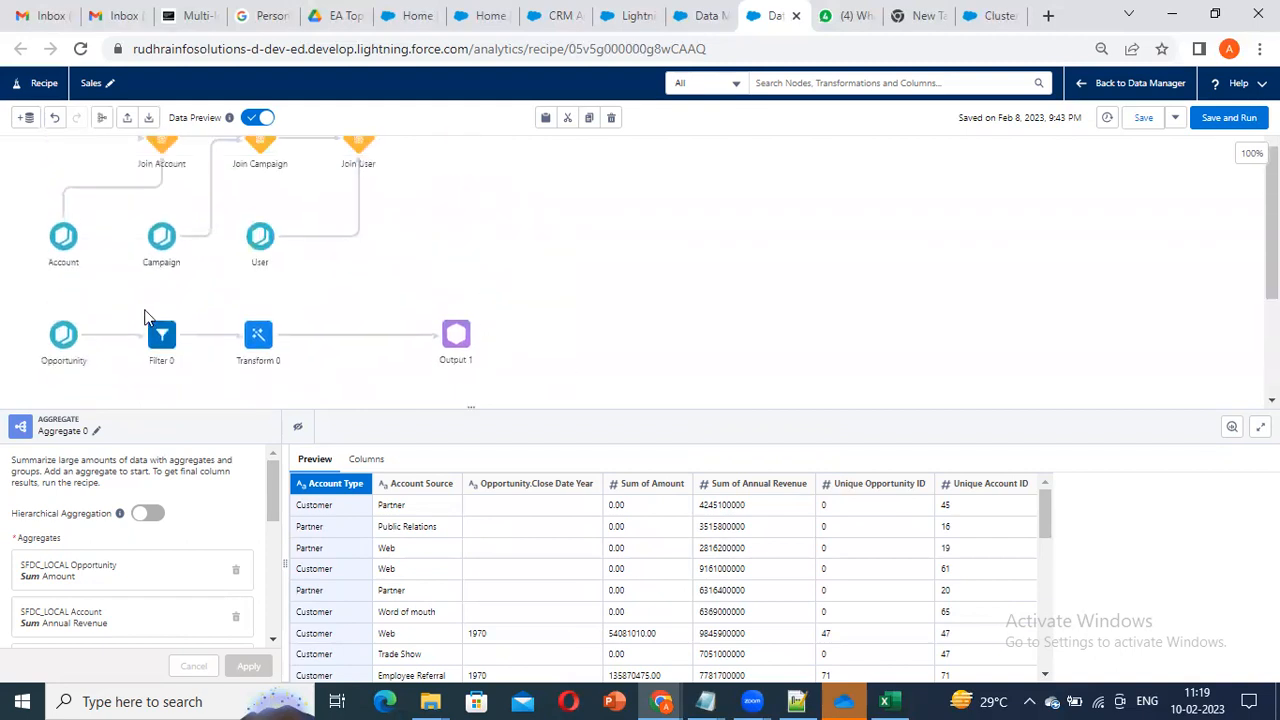
pyautogui.click(86, 248)
pyautogui.scroll(1, 66, 235)
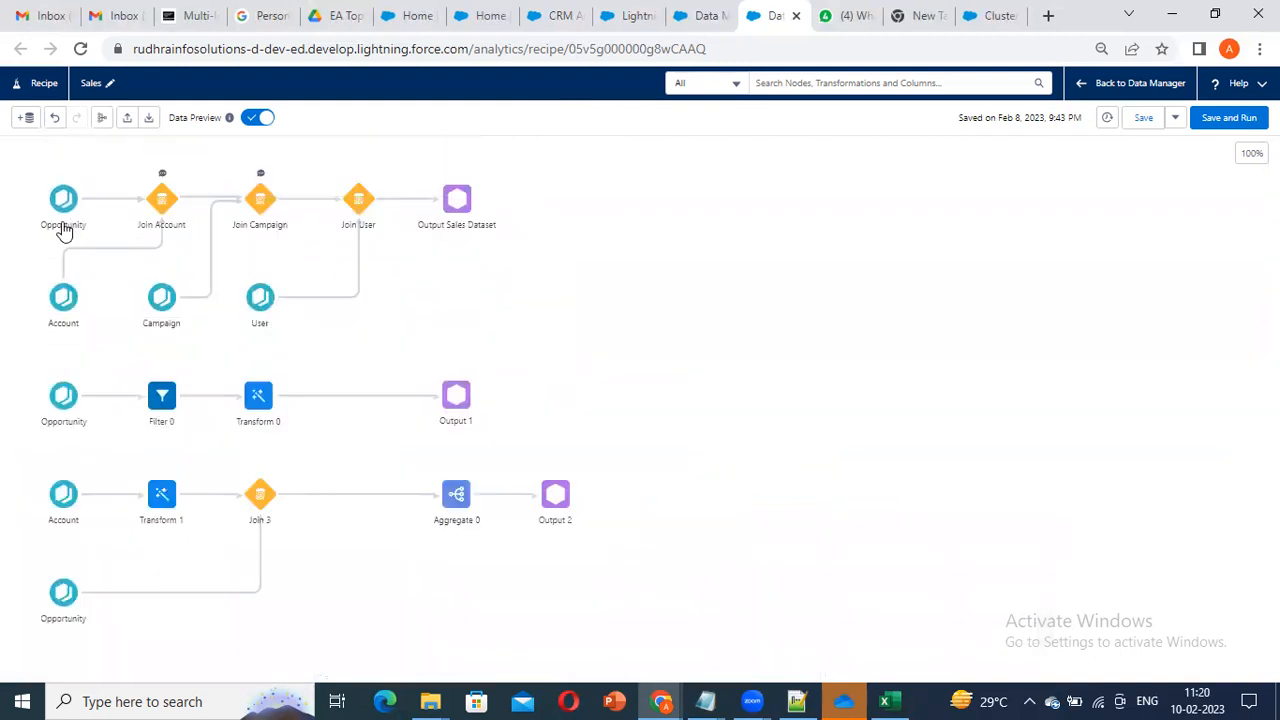
pyautogui.click(70, 202)
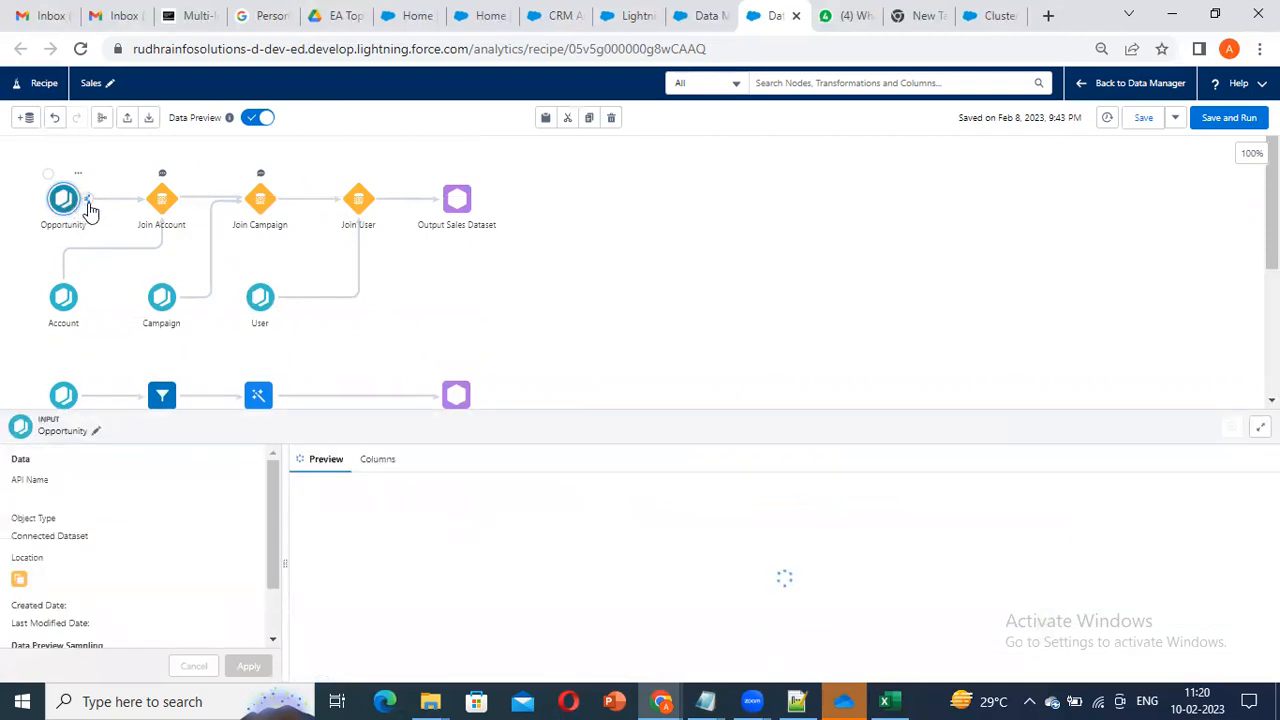
pyautogui.click(88, 200)
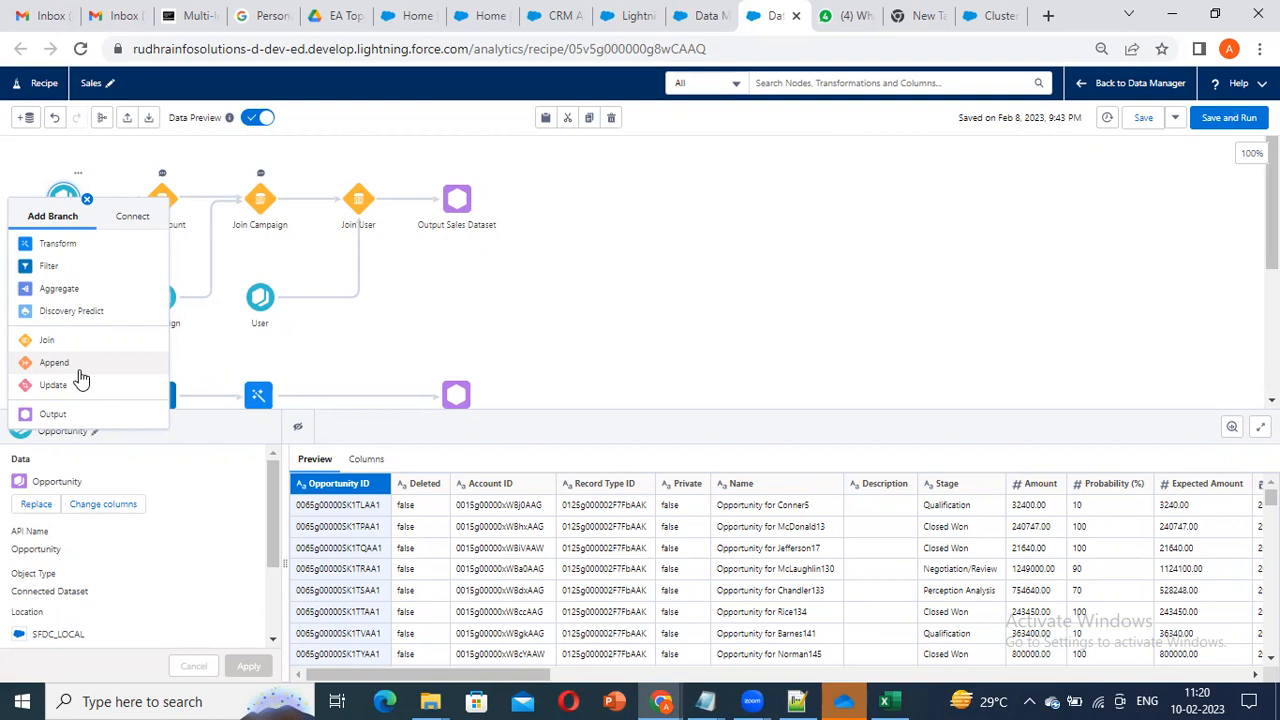
# Step: Start a custom formula in Transform 0 with the expression 0 and the output type Number
pyautogui.scroll(-2, 664, 304)
pyautogui.click(256, 210)
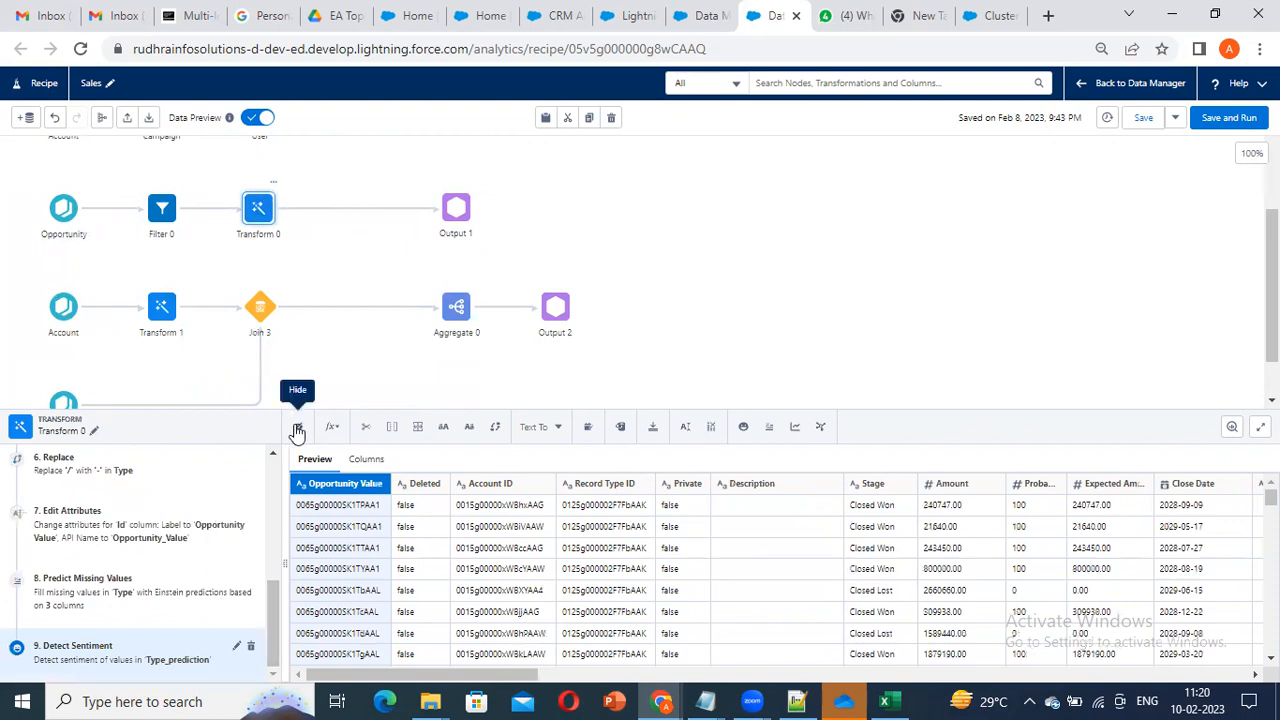
pyautogui.click(332, 427)
pyautogui.click(338, 508)
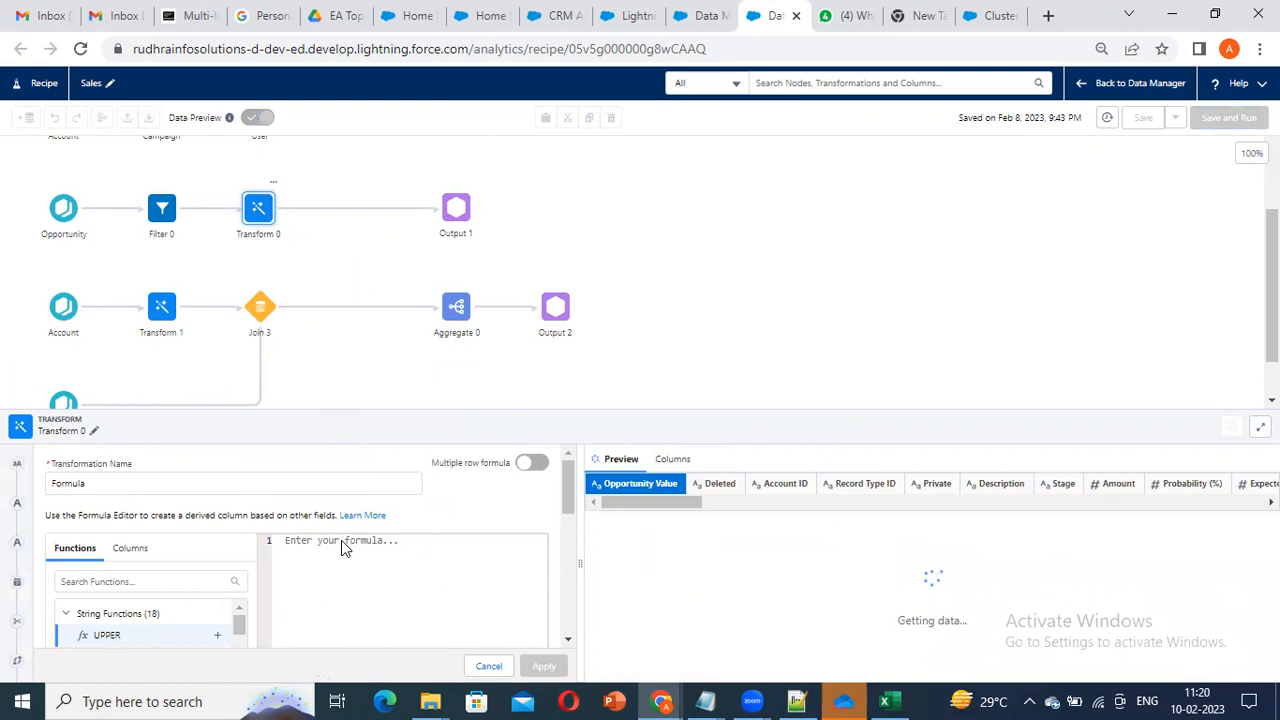
pyautogui.scroll(-2, 283, 542)
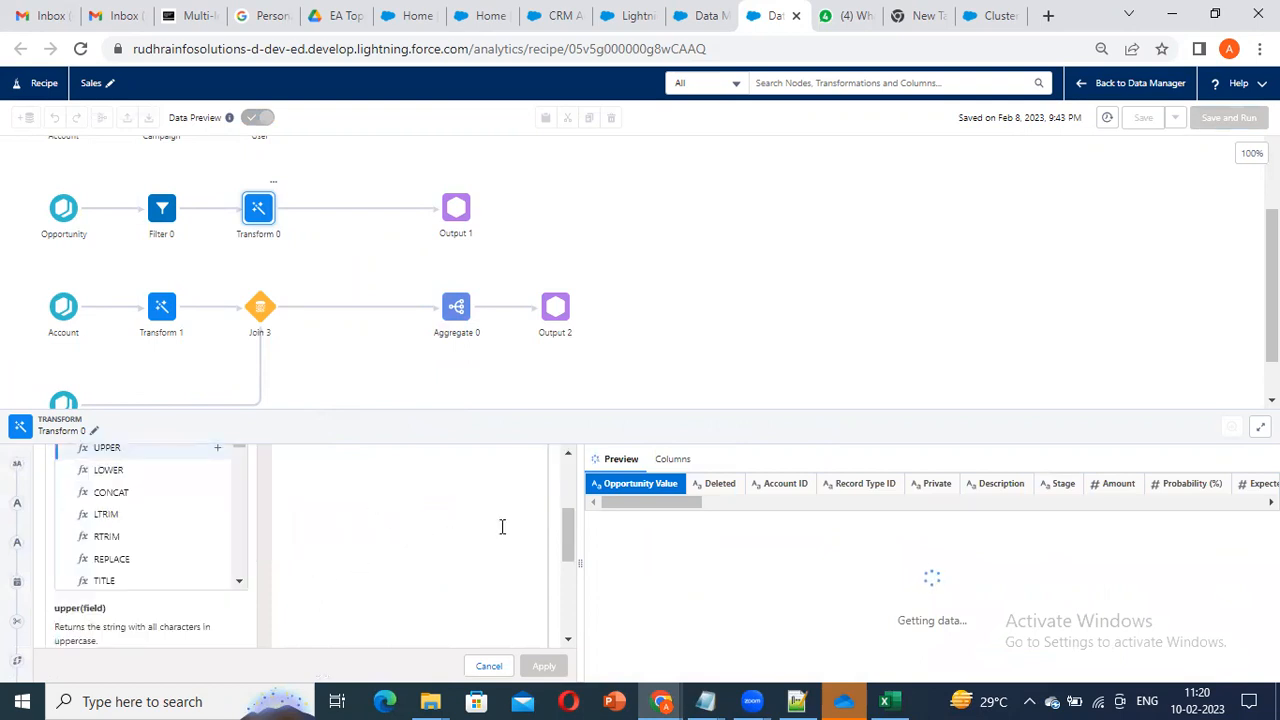
pyautogui.moveTo(566, 540); pyautogui.dragTo(566, 455)
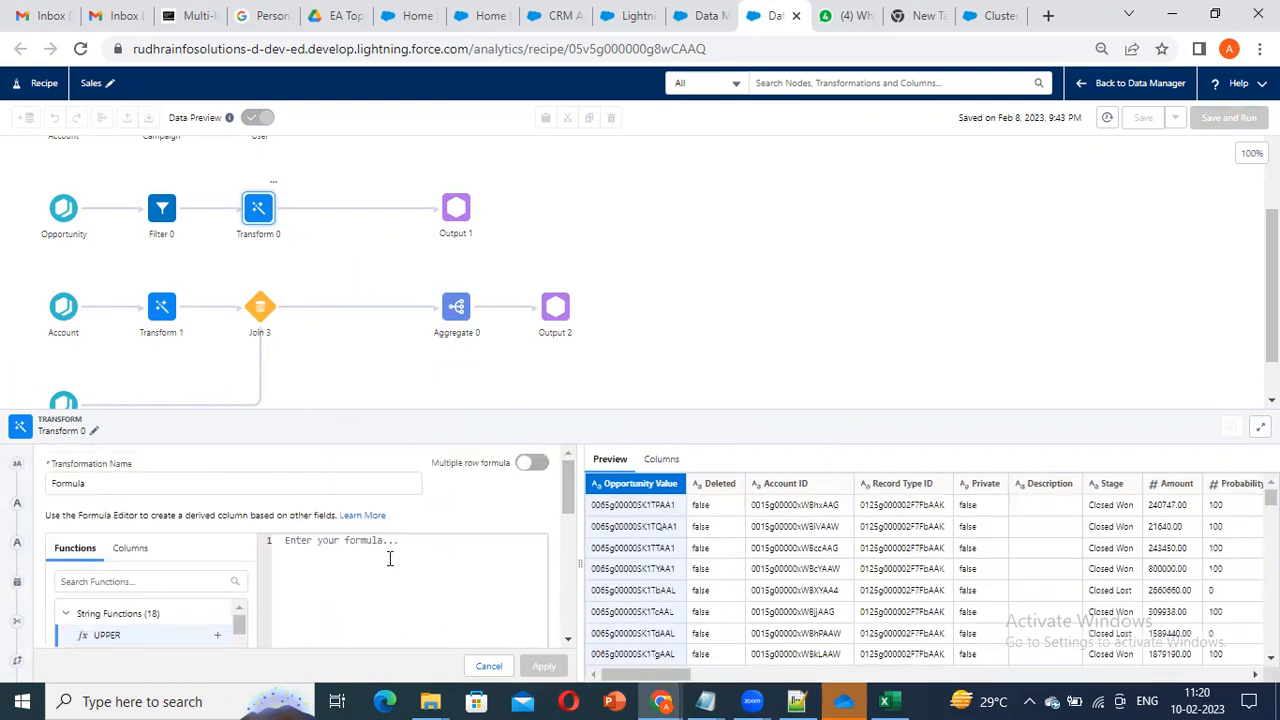
pyautogui.write('0')
pyautogui.moveTo(572, 503); pyautogui.dragTo(567, 605)
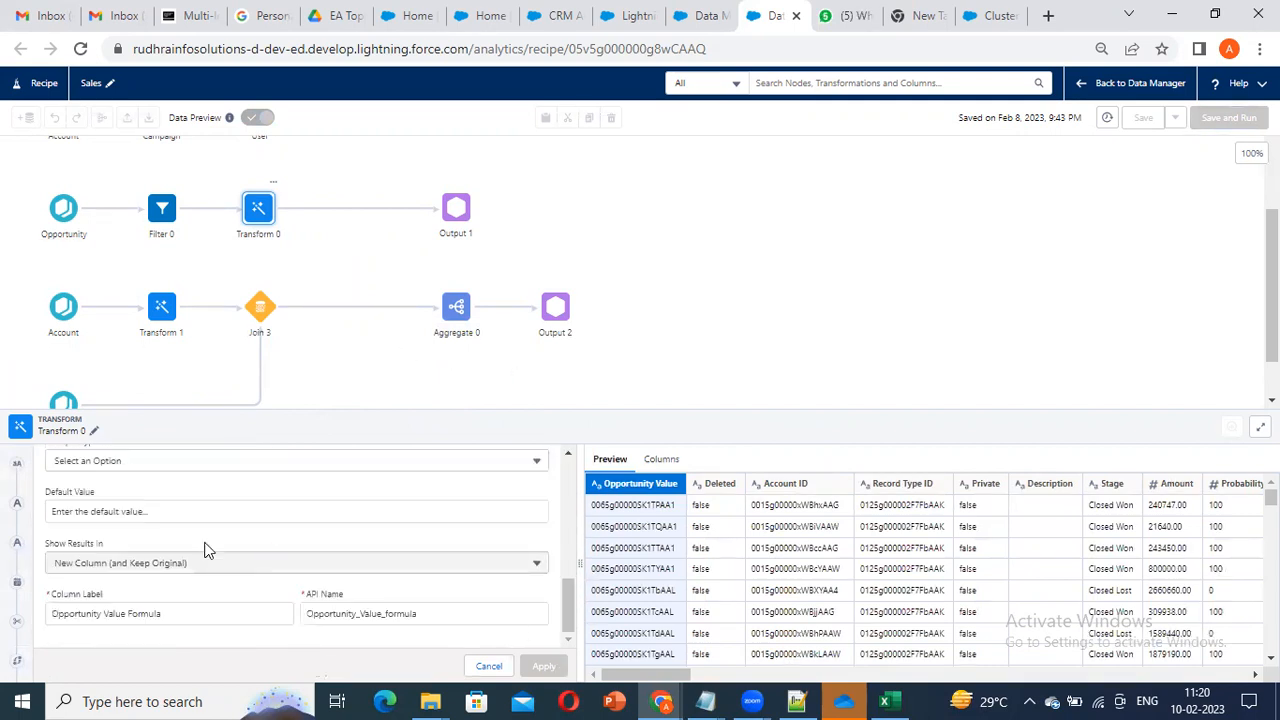
pyautogui.scroll(6, 114, 560)
pyautogui.moveTo(568, 528); pyautogui.dragTo(568, 605)
pyautogui.click(187, 461)
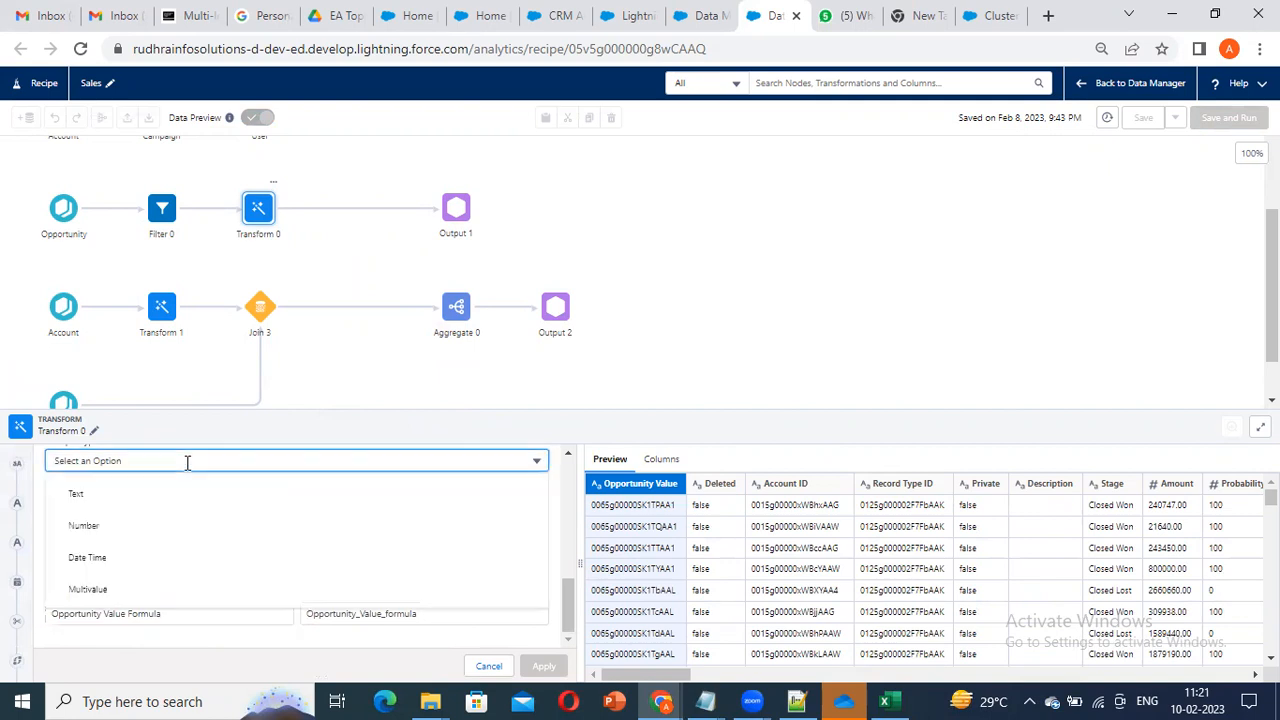
pyautogui.click(124, 530)
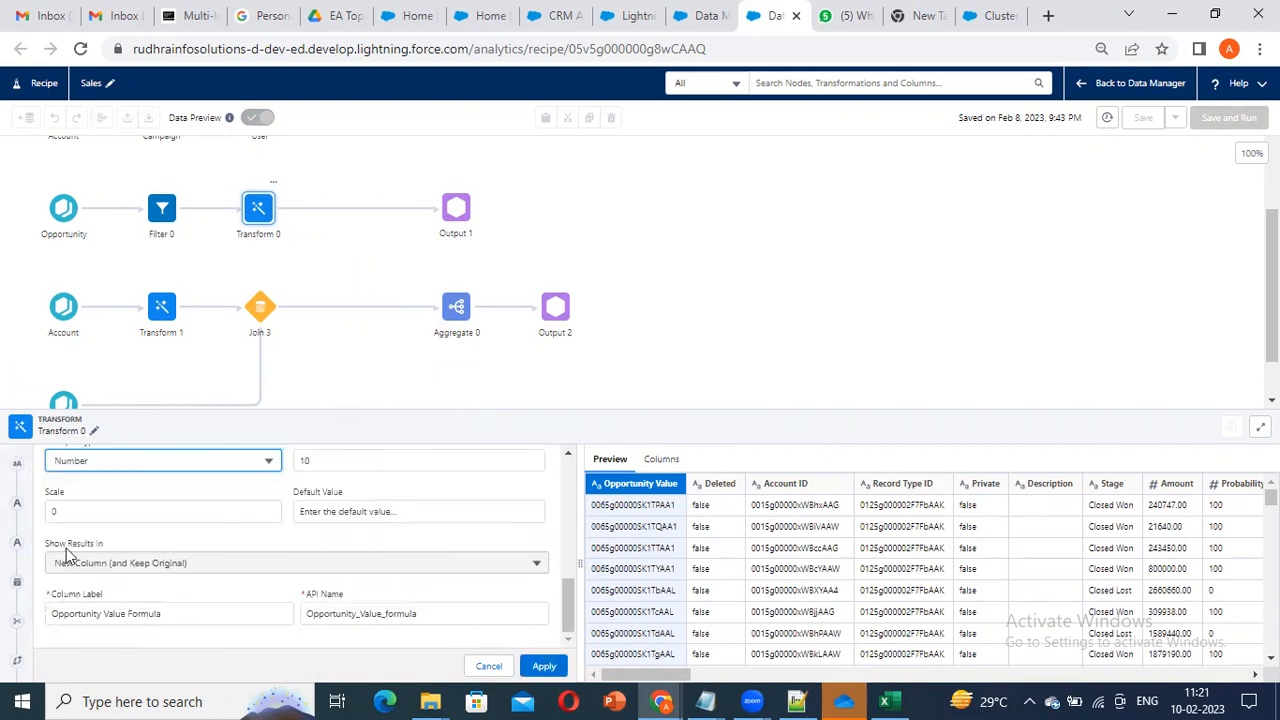
# Step: Set the formula's column label and API name to Sales_Value and apply it to Transform 0
pyautogui.tripleClick(170, 613)
pyautogui.write('Sales_Valu')
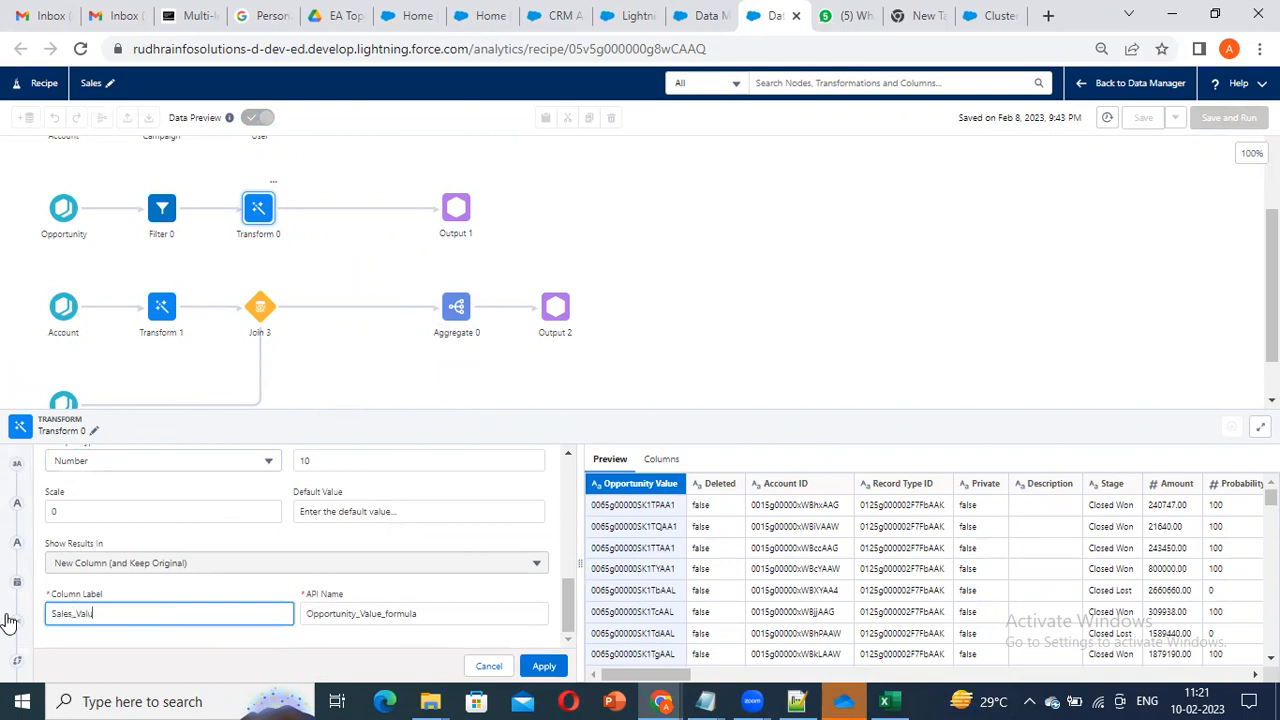
pyautogui.write('e')
pyautogui.doubleClick(116, 614)
pyautogui.hotkey('ctrl', 'c')
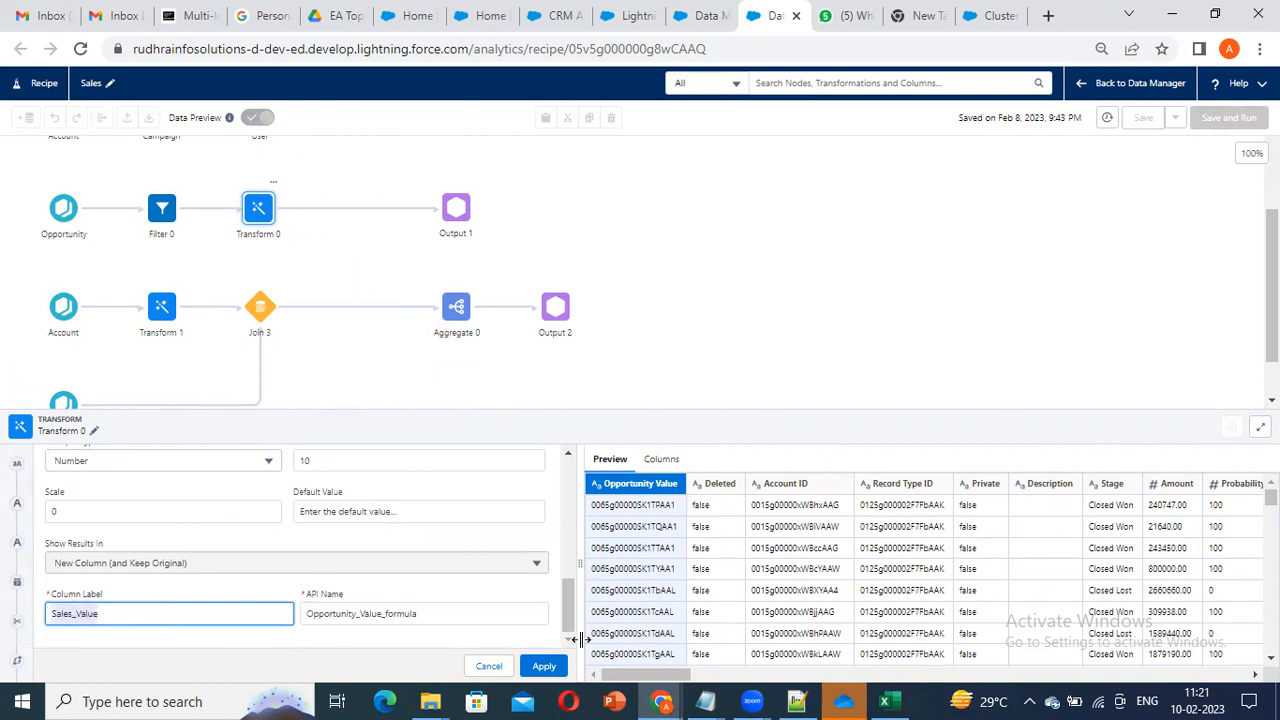
pyautogui.doubleClick(494, 614)
pyautogui.hotkey('ctrl', 'v')
pyautogui.scroll(5, 506, 583)
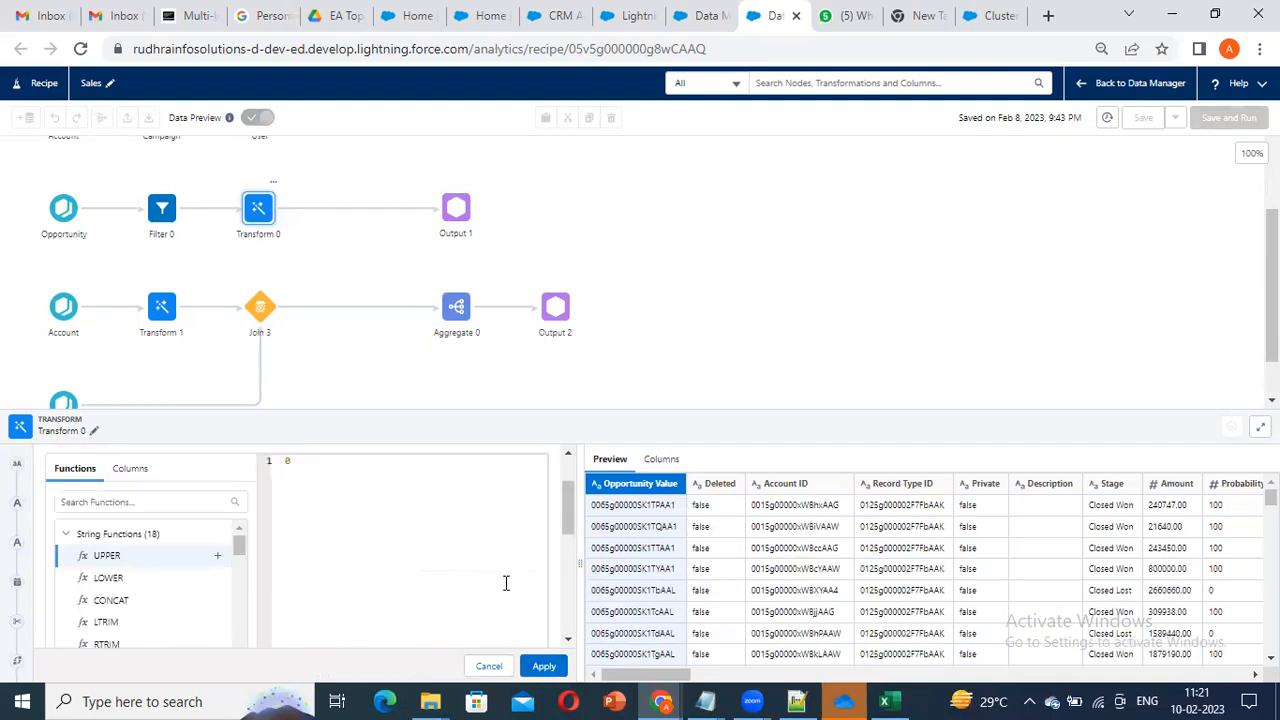
pyautogui.click(542, 666)
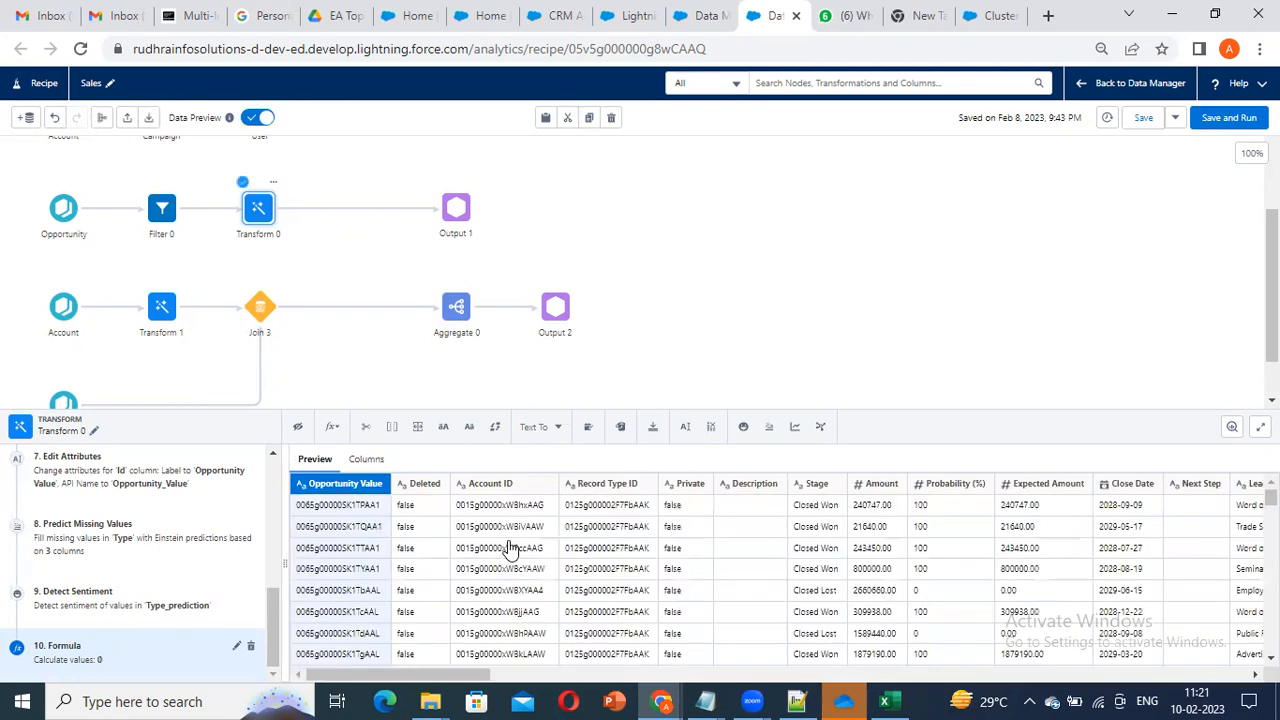
# Step: Check the values of the new Sales_Value column at the end of the Transform 0 preview
pyautogui.moveTo(420, 674); pyautogui.dragTo(1222, 676)
pyautogui.scroll(-1, 534, 391)
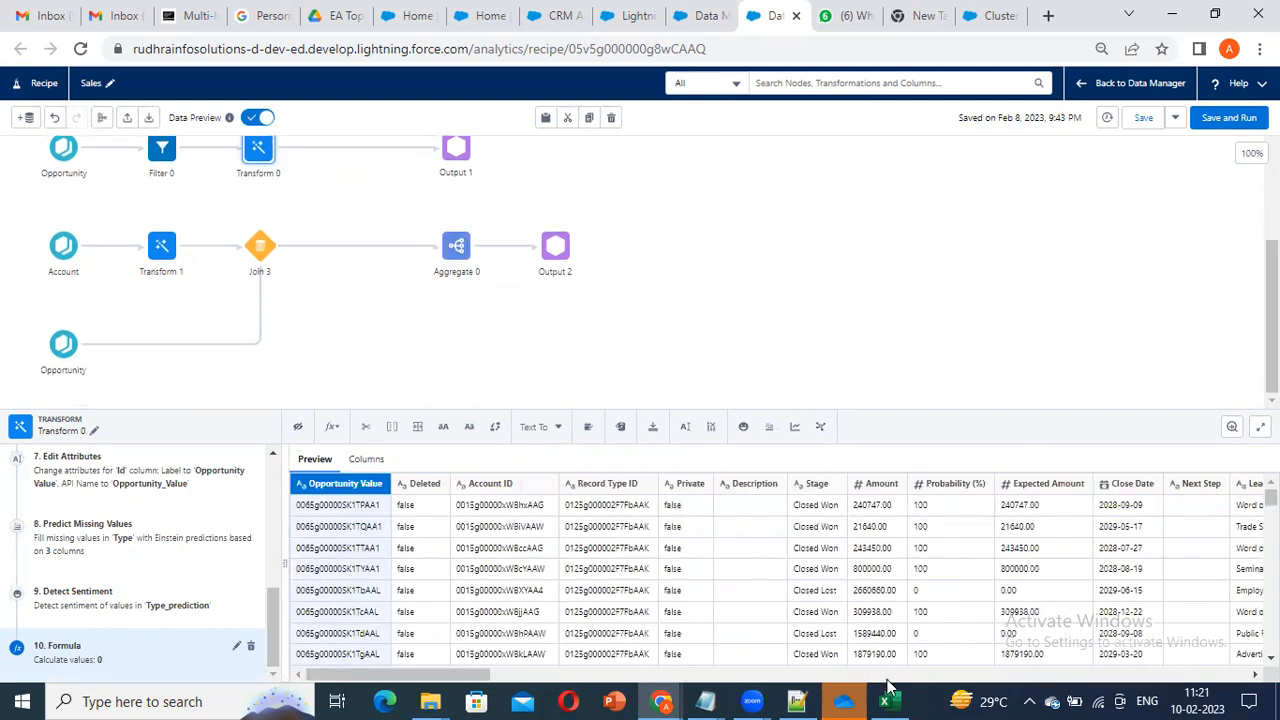
pyautogui.moveTo(473, 678); pyautogui.dragTo(1230, 677)
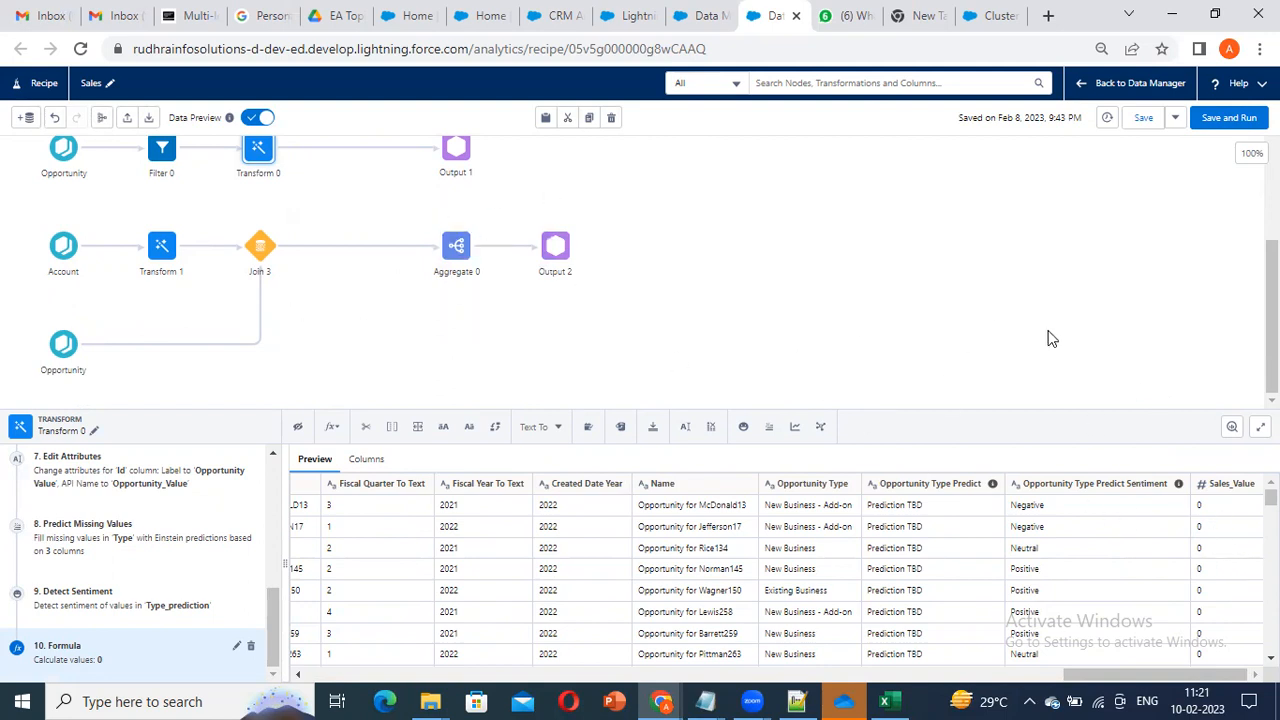
pyautogui.scroll(2, 394, 271)
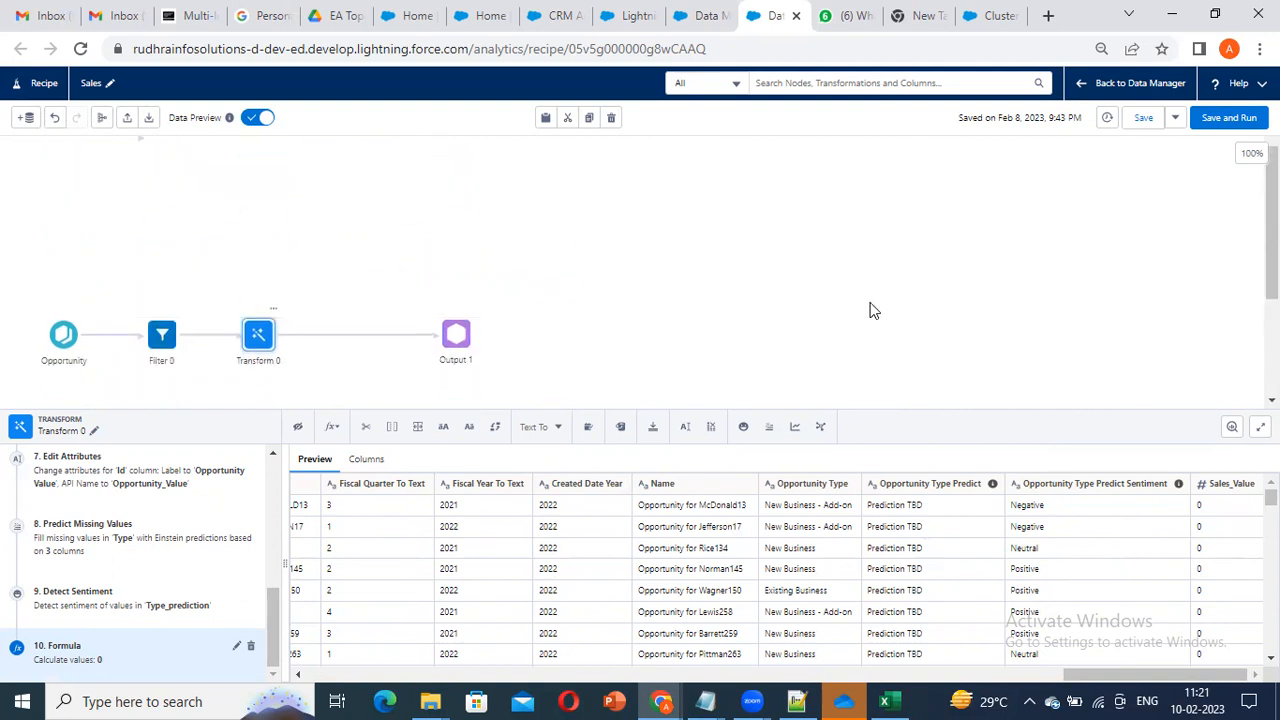
pyautogui.scroll(-2, 874, 311)
# Step: Move Output 2 farther from Aggregate 0 and Output 1 farther from Transform 0, and save the recipe
pyautogui.moveTo(556, 247); pyautogui.dragTo(752, 266)
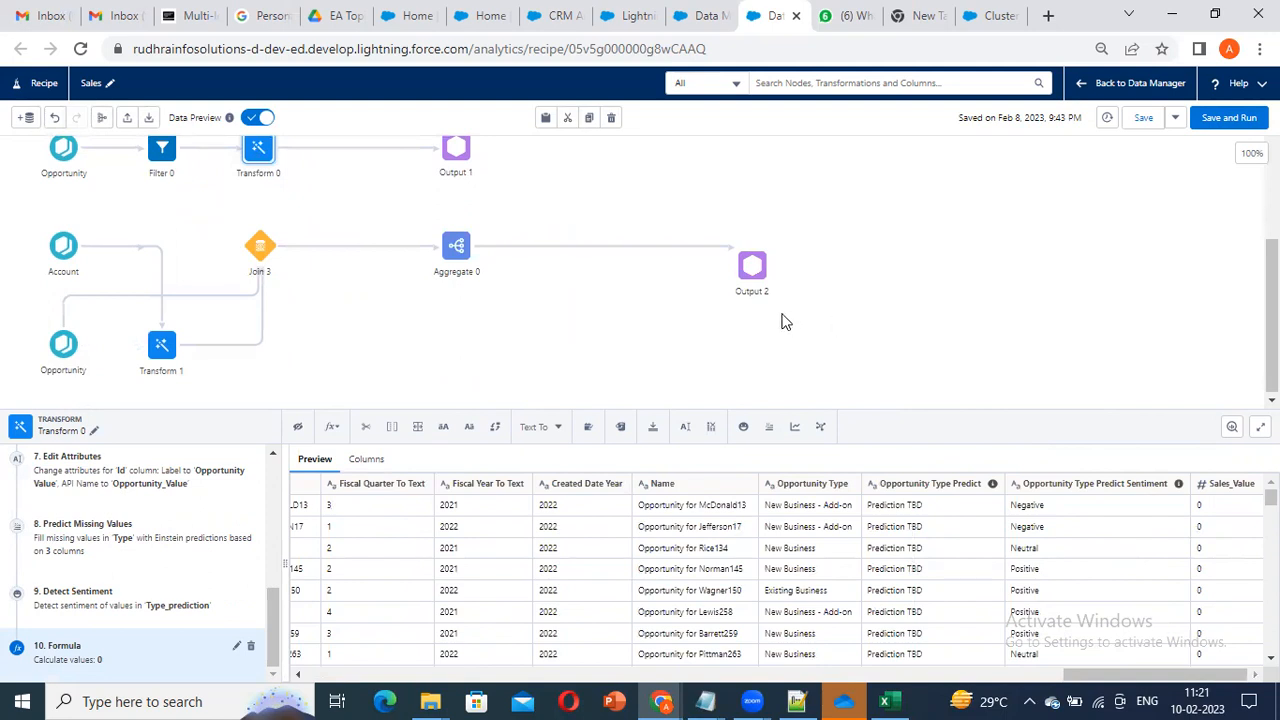
pyautogui.click(62, 350)
pyautogui.scroll(1, 409, 229)
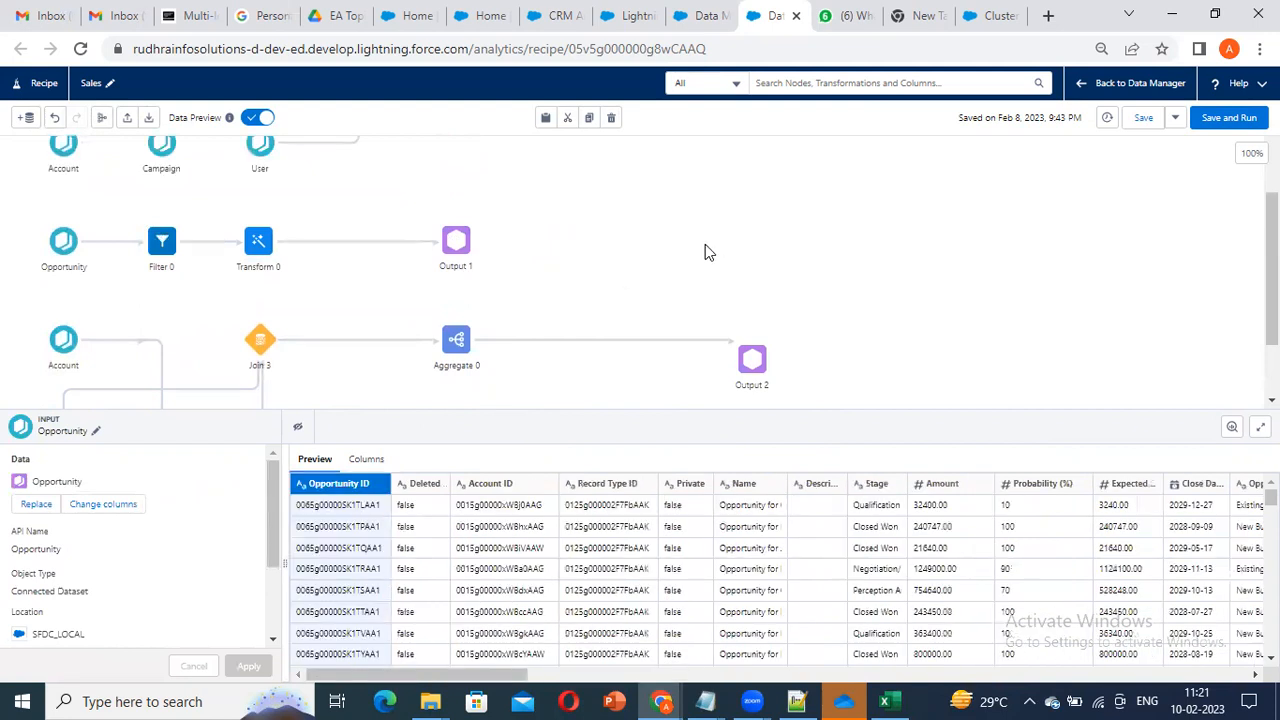
pyautogui.moveTo(452, 251); pyautogui.dragTo(611, 253)
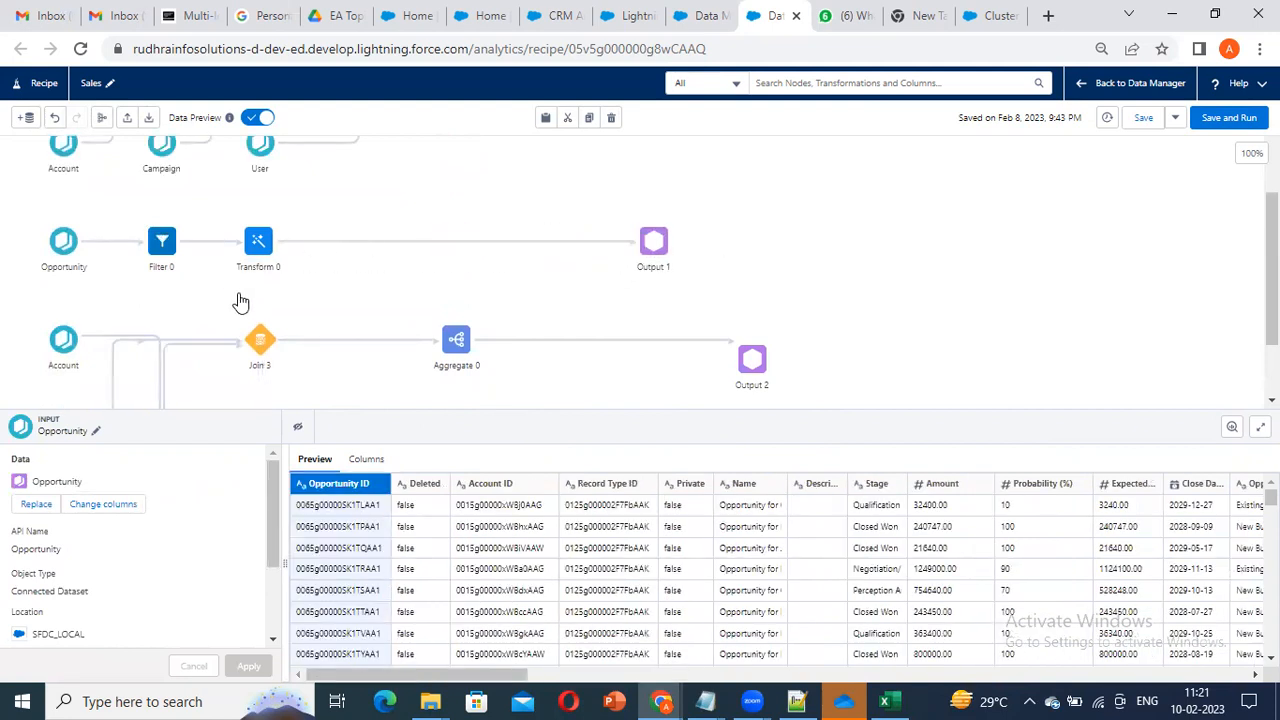
pyautogui.scroll(2, 257, 310)
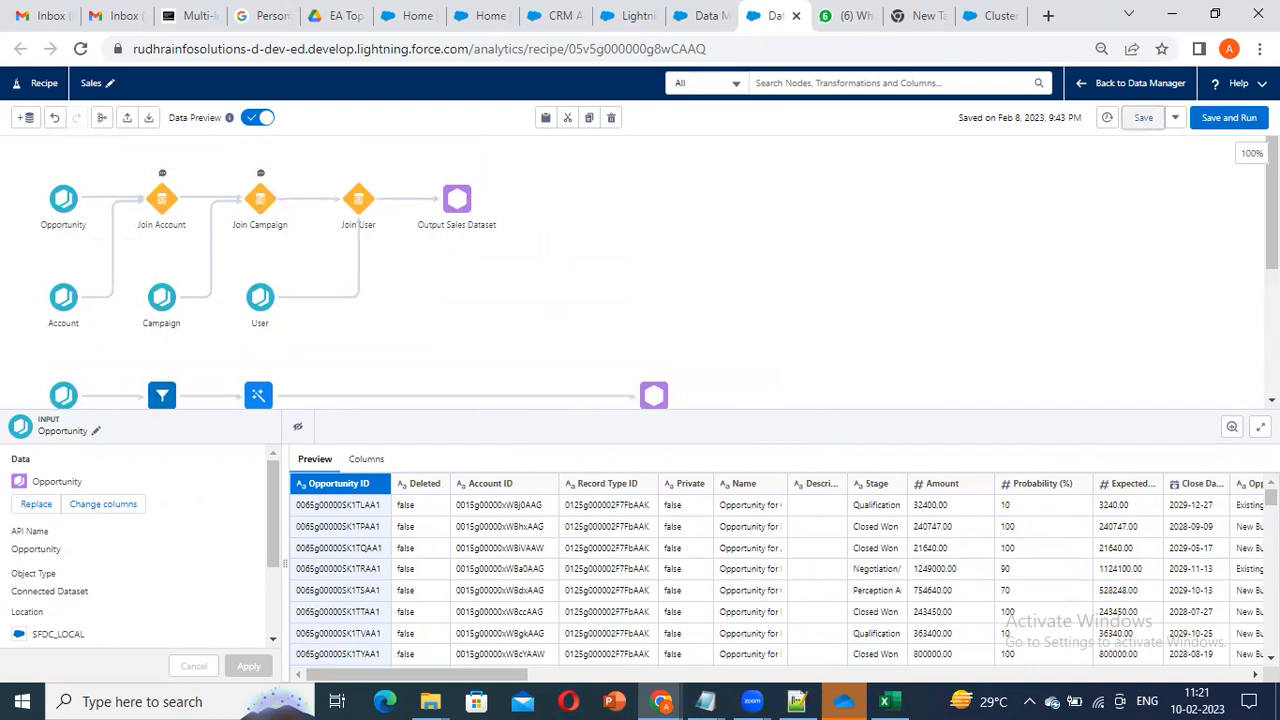
pyautogui.click(1143, 117)
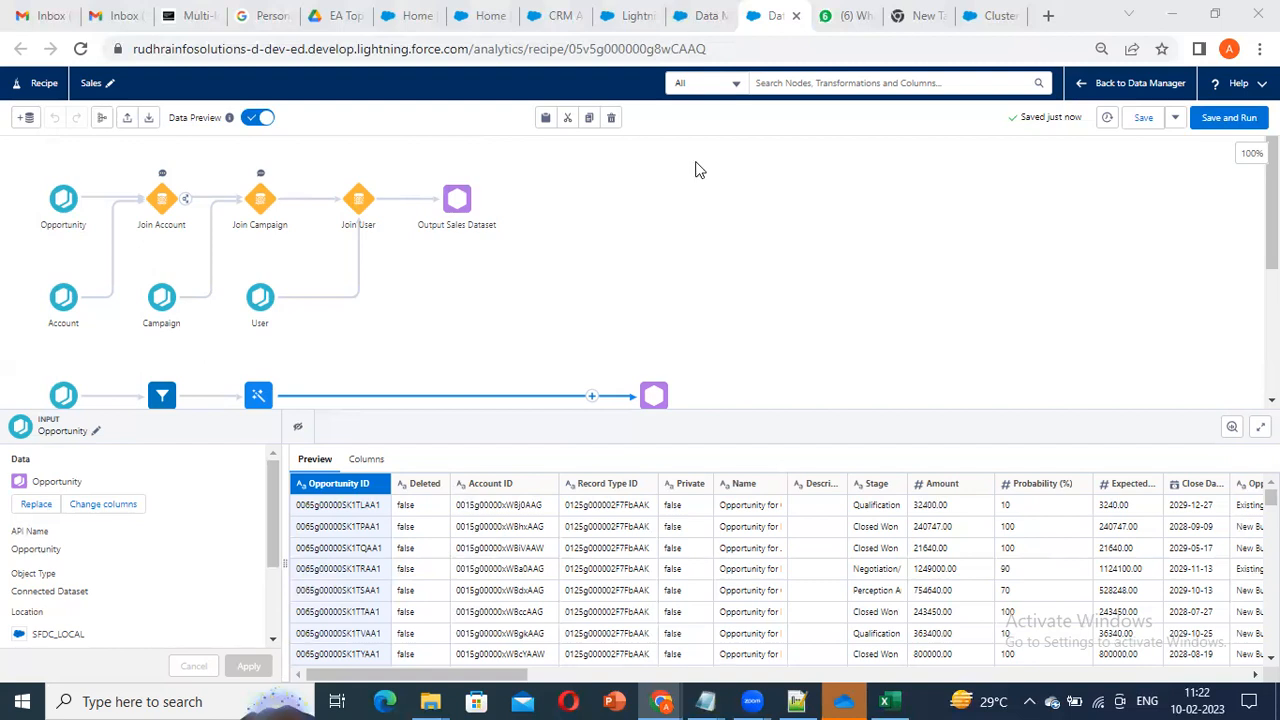
pyautogui.scroll(-3, 613, 316)
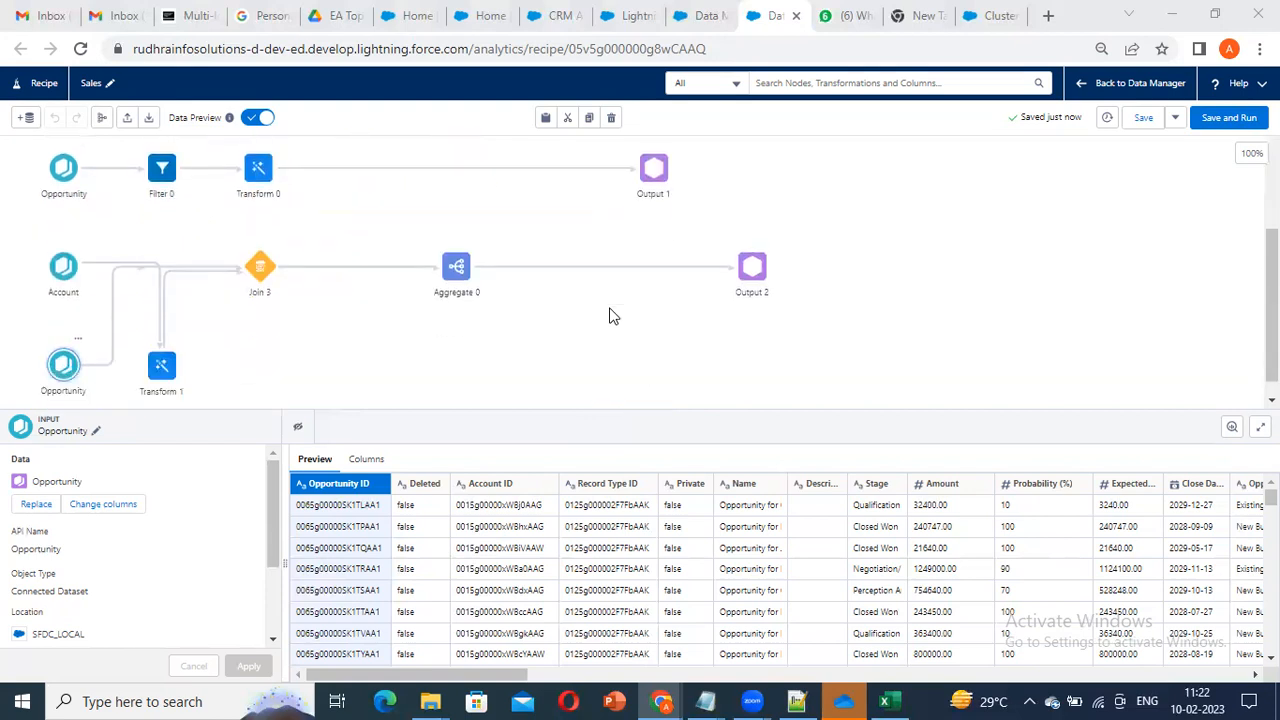
pyautogui.scroll(3, 613, 316)
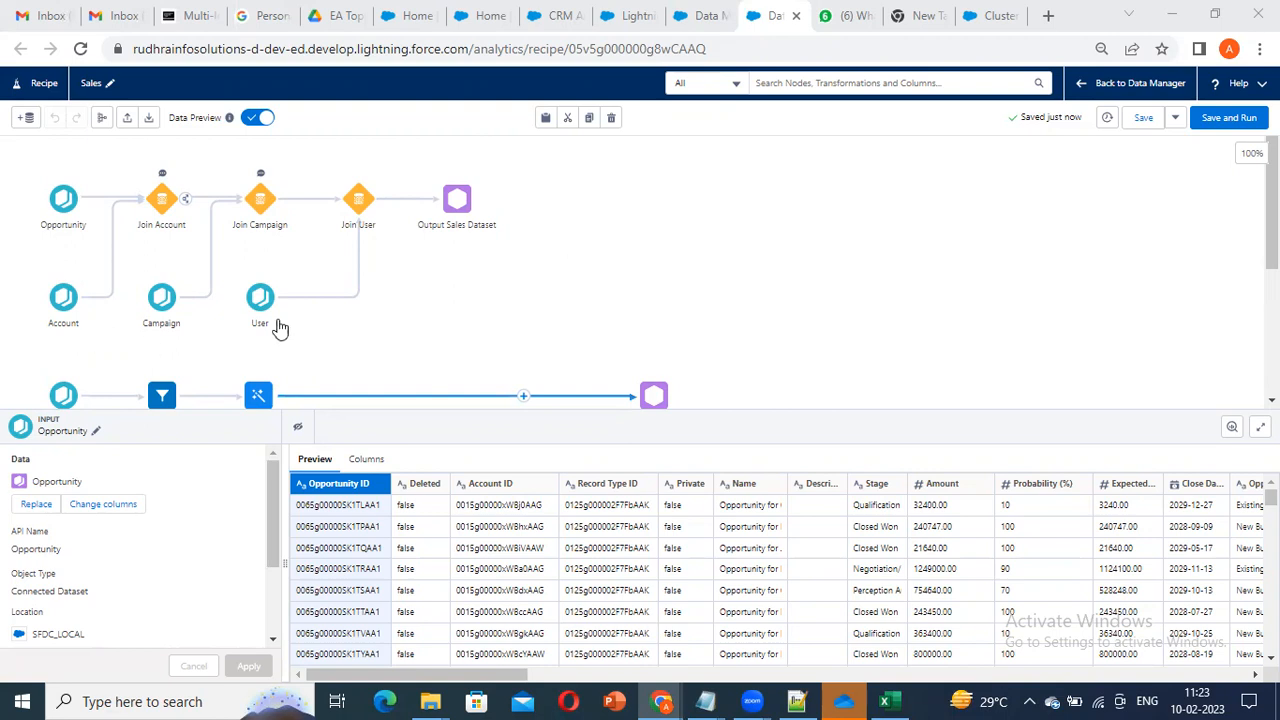
# Step: Examine the recipe's branches and compare the Opportunity and Account input nodes that feed each of them
pyautogui.scroll(-5, 90, 198)
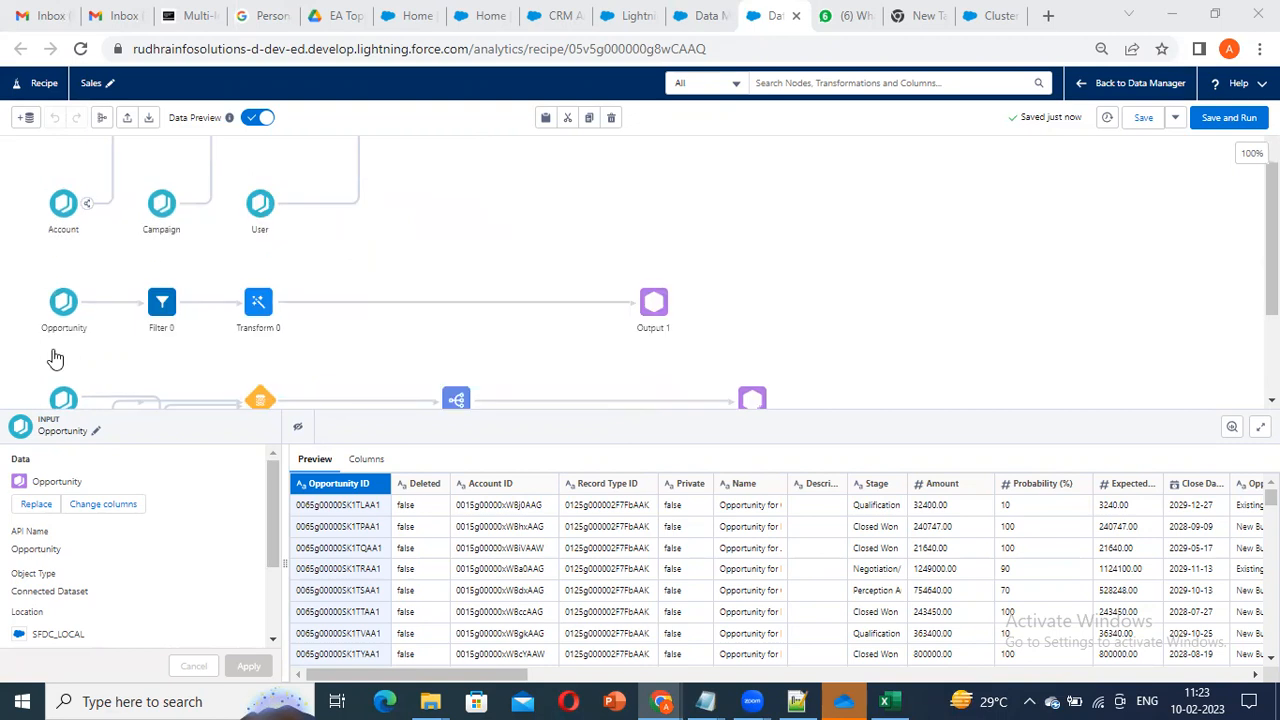
pyautogui.scroll(3, 103, 320)
pyautogui.scroll(-2, 94, 340)
pyautogui.scroll(-1, 60, 260)
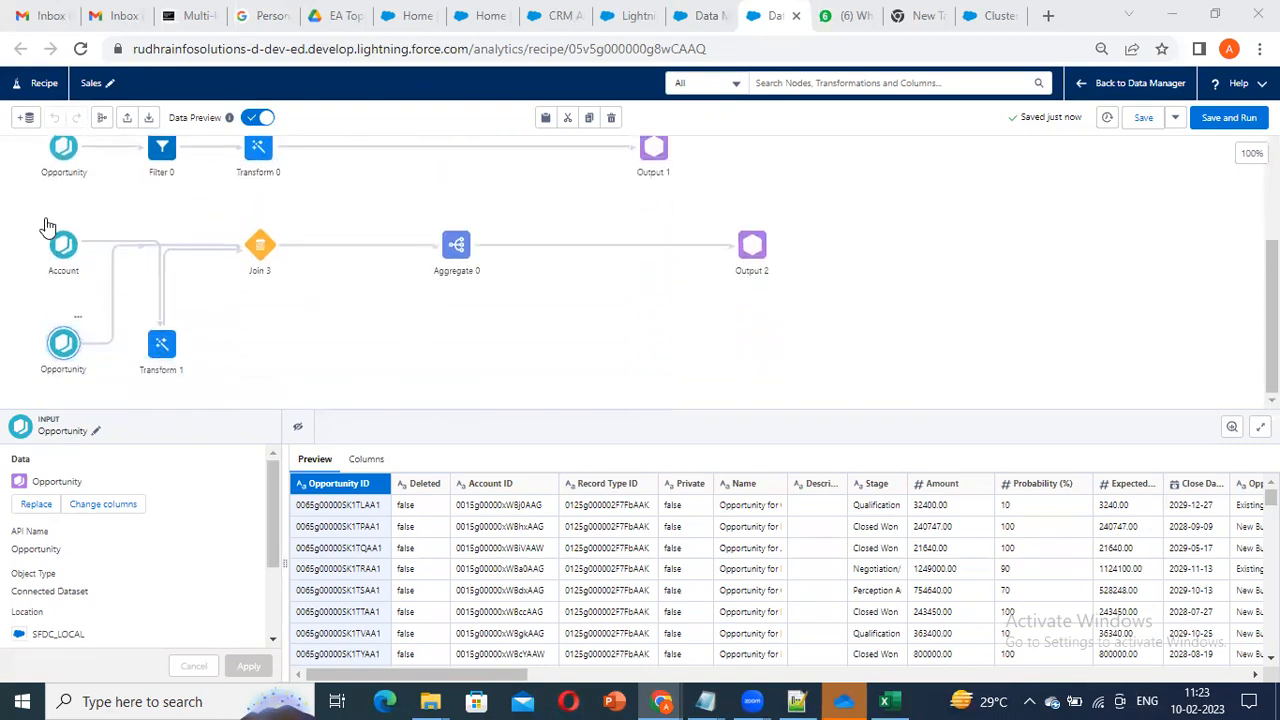
pyautogui.scroll(1, 92, 195)
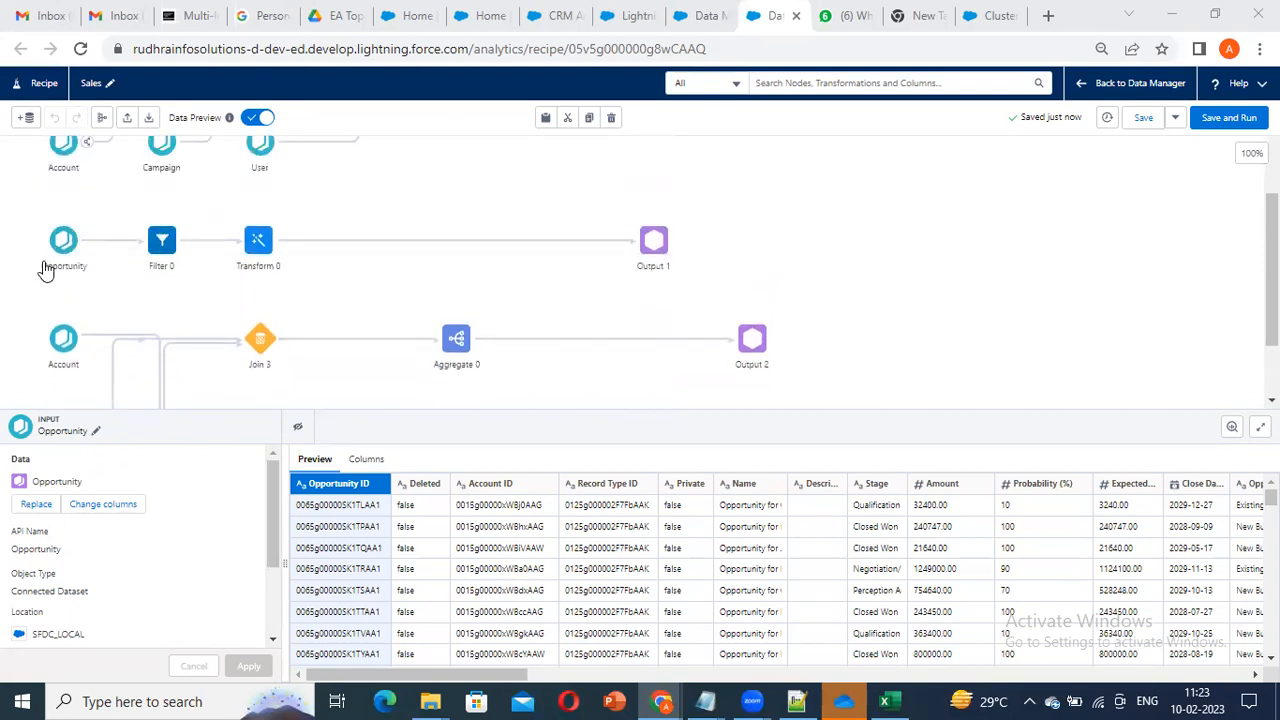
pyautogui.scroll(1, 66, 250)
pyautogui.scroll(1, 70, 300)
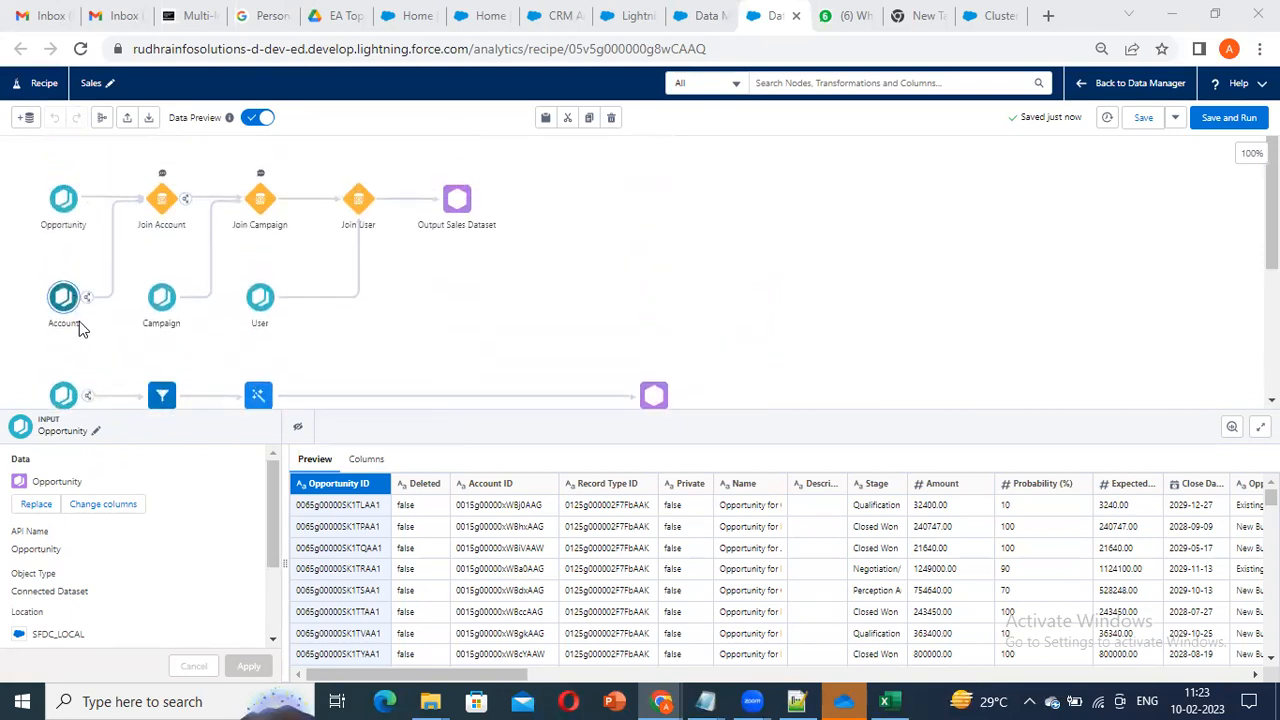
pyautogui.scroll(-2, 64, 398)
pyautogui.scroll(2, 60, 245)
pyautogui.scroll(-2, 62, 260)
pyautogui.scroll(1, 64, 259)
pyautogui.scroll(1, 85, 320)
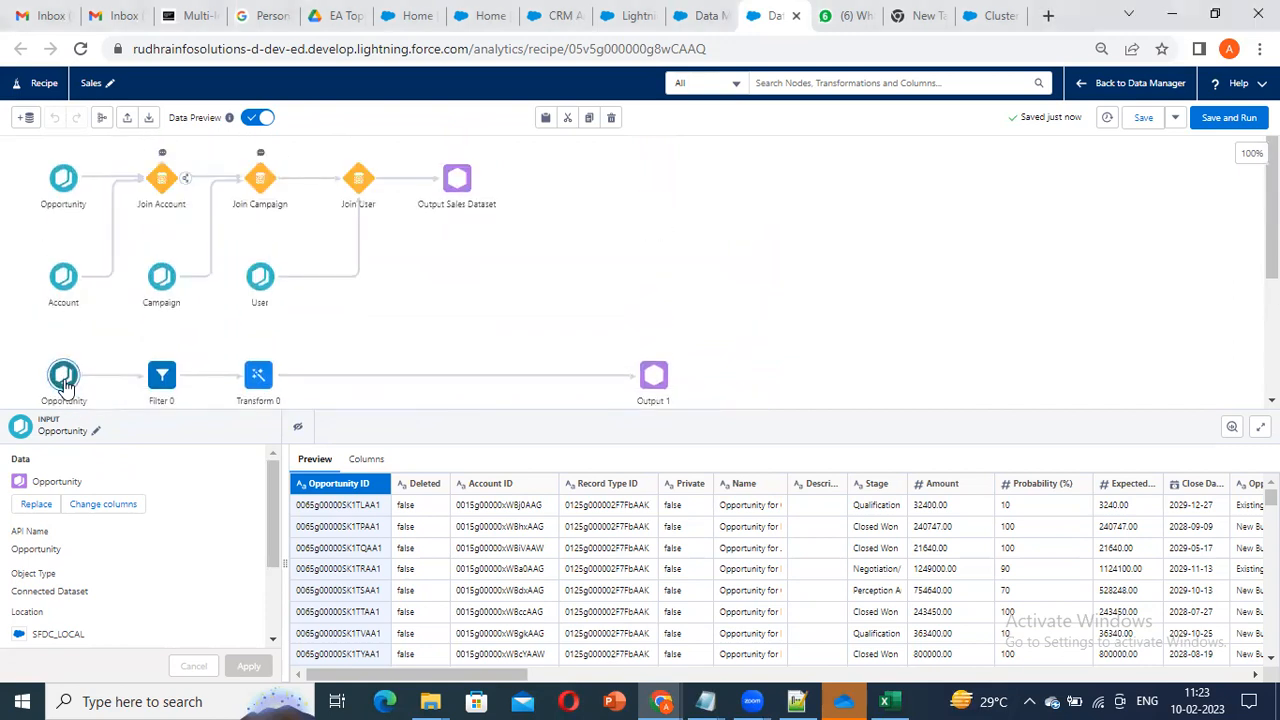
pyautogui.scroll(-1, 62, 388)
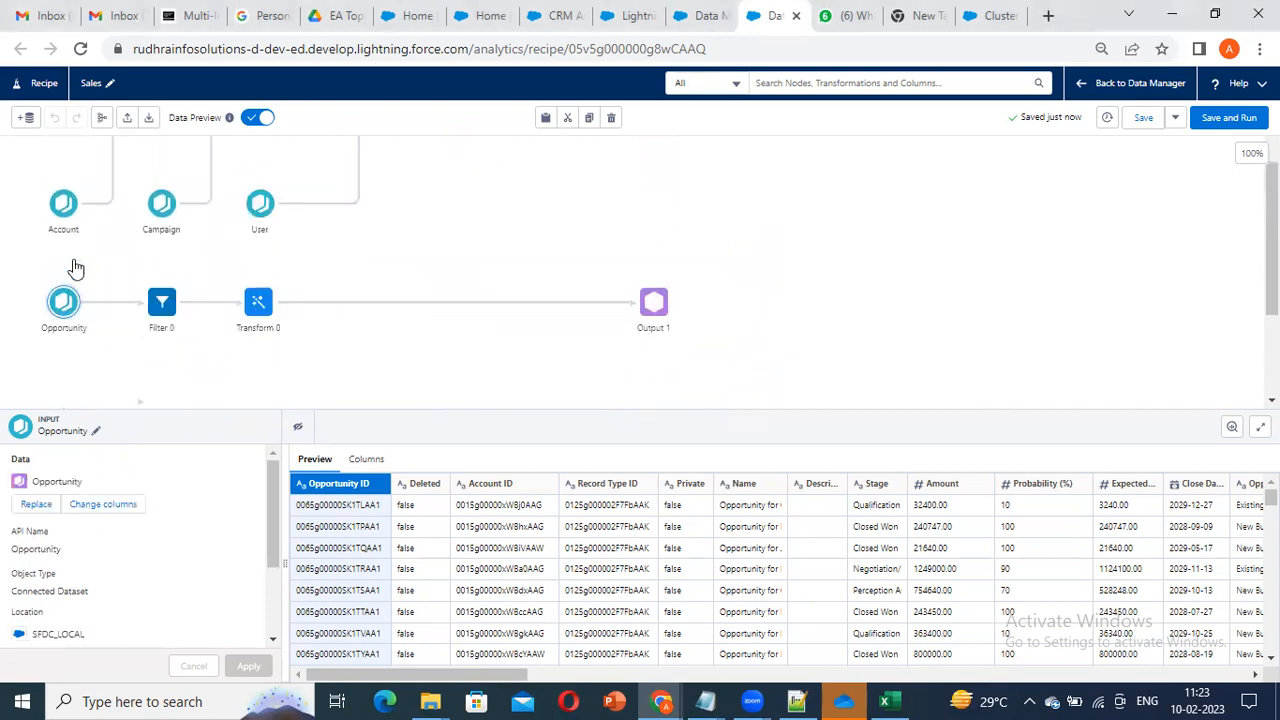
pyautogui.scroll(1, 63, 209)
pyautogui.scroll(-1, 75, 319)
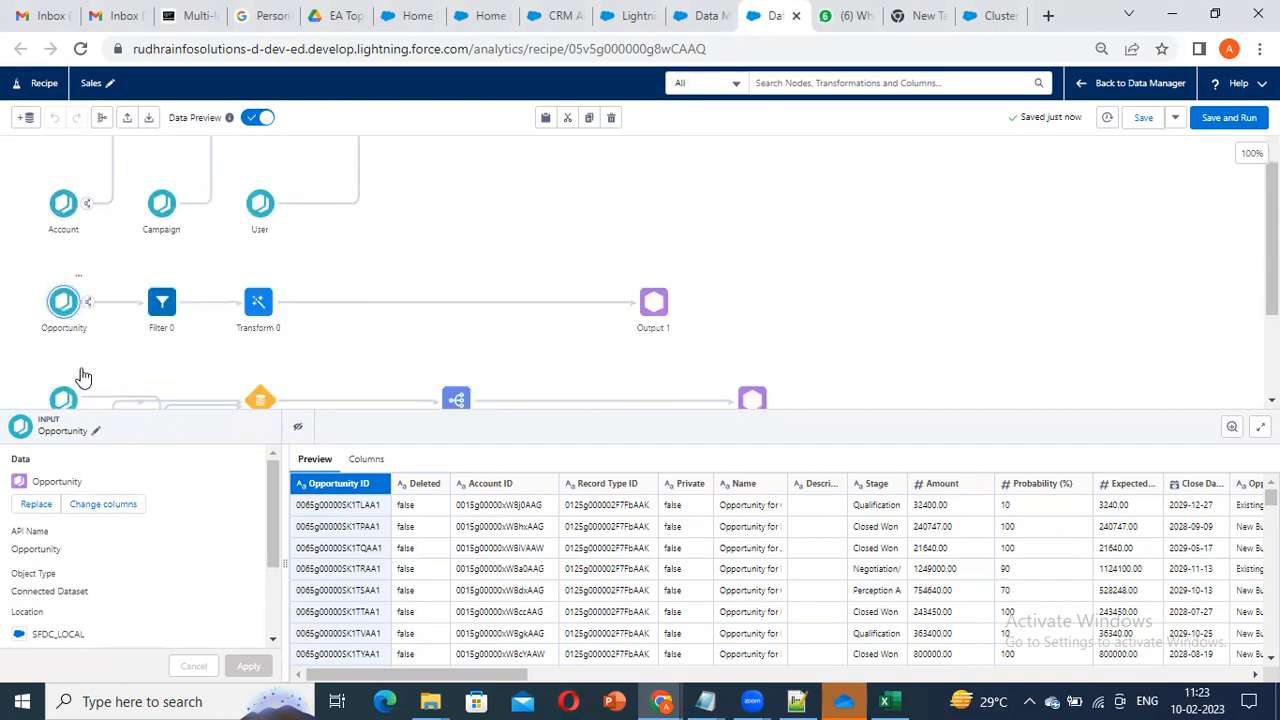
# Step: Delete the separate Opportunity input of Filter 0, connect the Opportunity node of the Join Account branch to Filter 0, and apply the filter
pyautogui.click(78, 275)
pyautogui.click(100, 334)
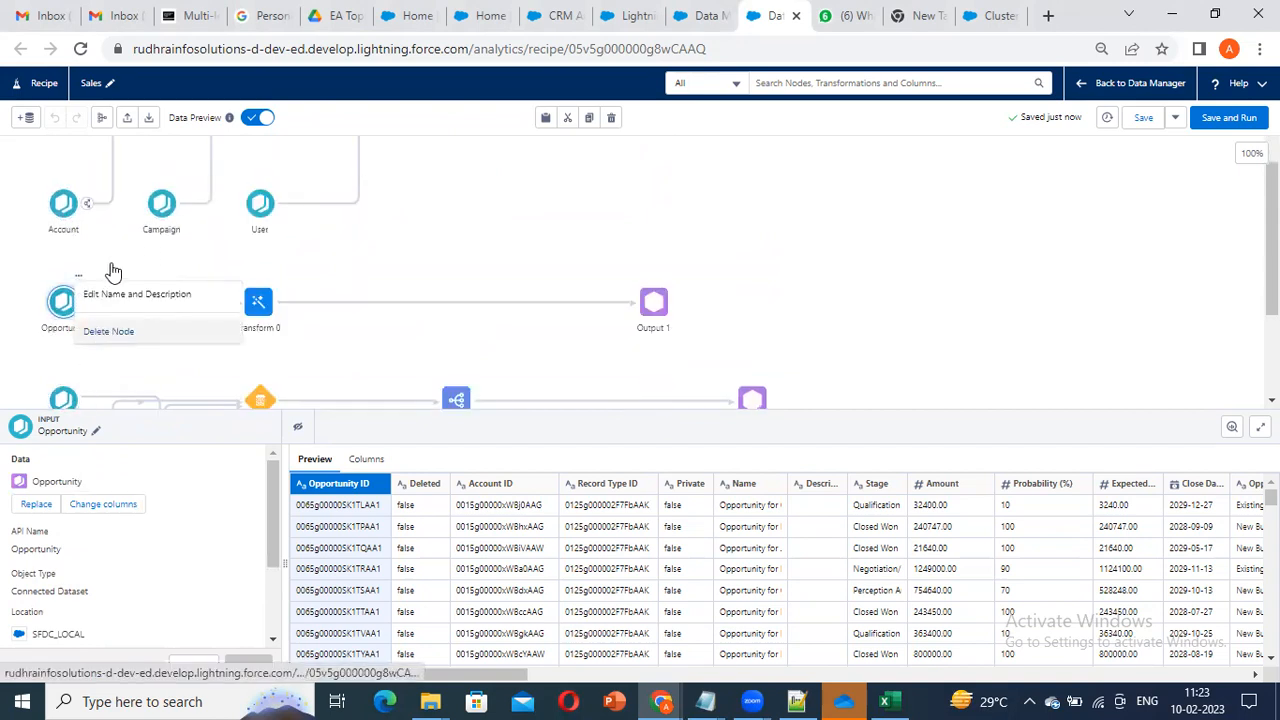
pyautogui.moveTo(85, 205); pyautogui.dragTo(164, 408)
pyautogui.click(172, 459)
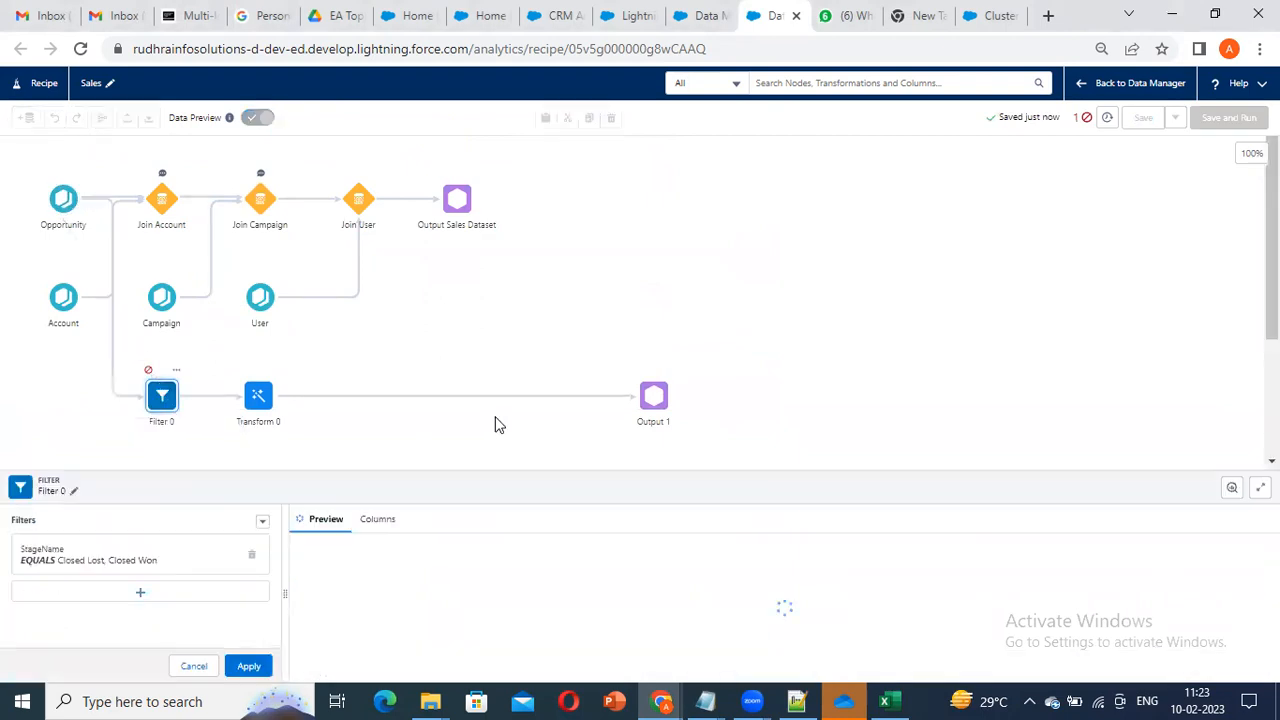
pyautogui.click(242, 667)
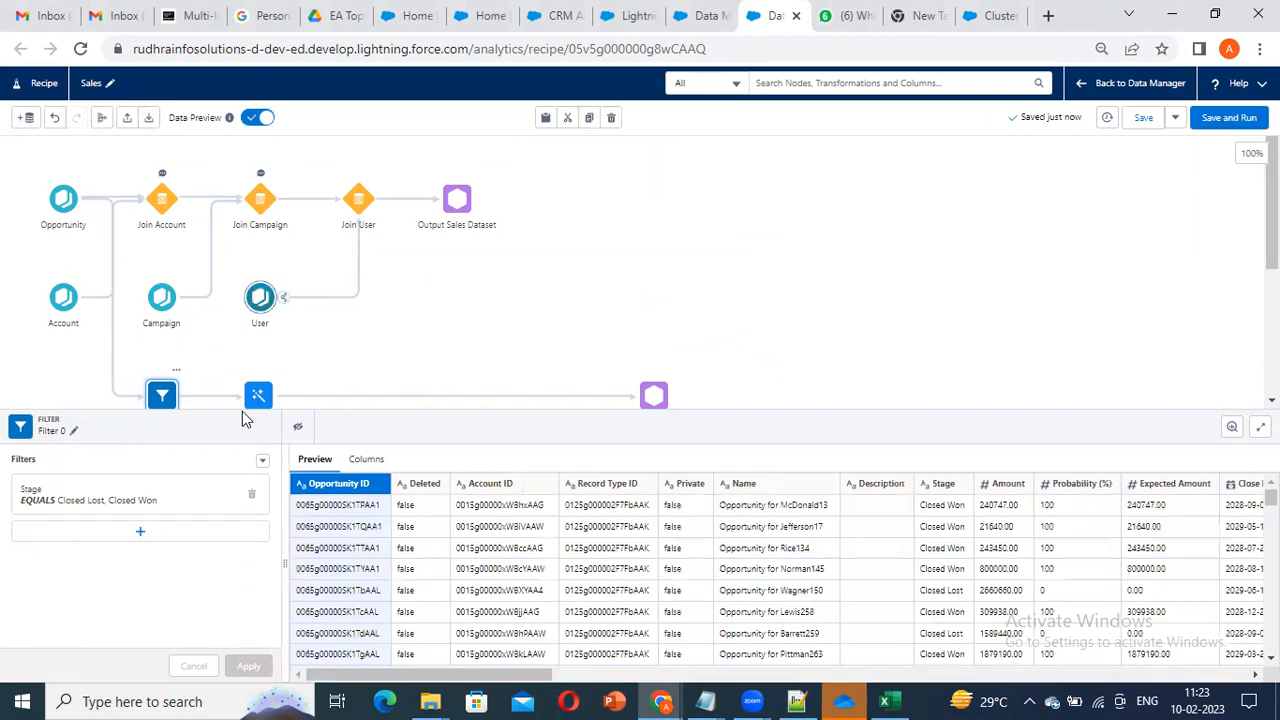
# Step: Review the paths of the recipe's branches to Output Sales Dataset, Output 1 and Output 2
pyautogui.scroll(-2, 134, 398)
pyautogui.scroll(2, 134, 398)
pyautogui.scroll(-2, 184, 351)
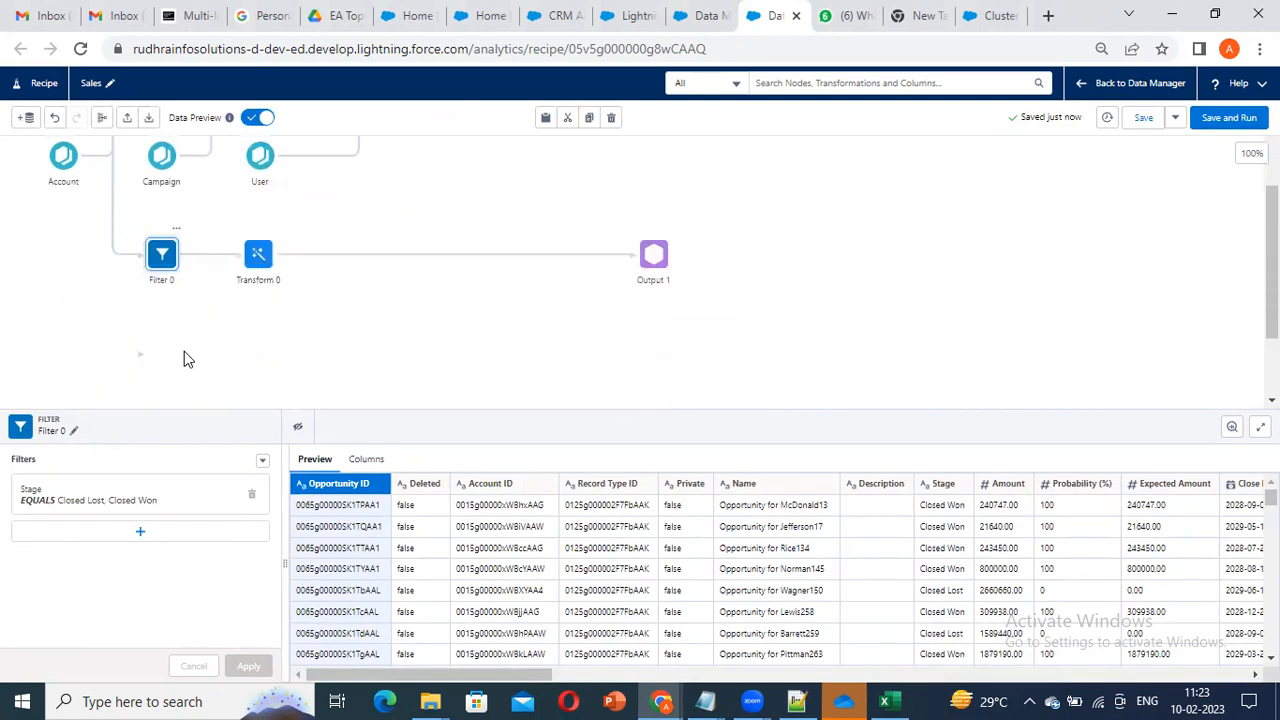
pyautogui.scroll(2, 477, 294)
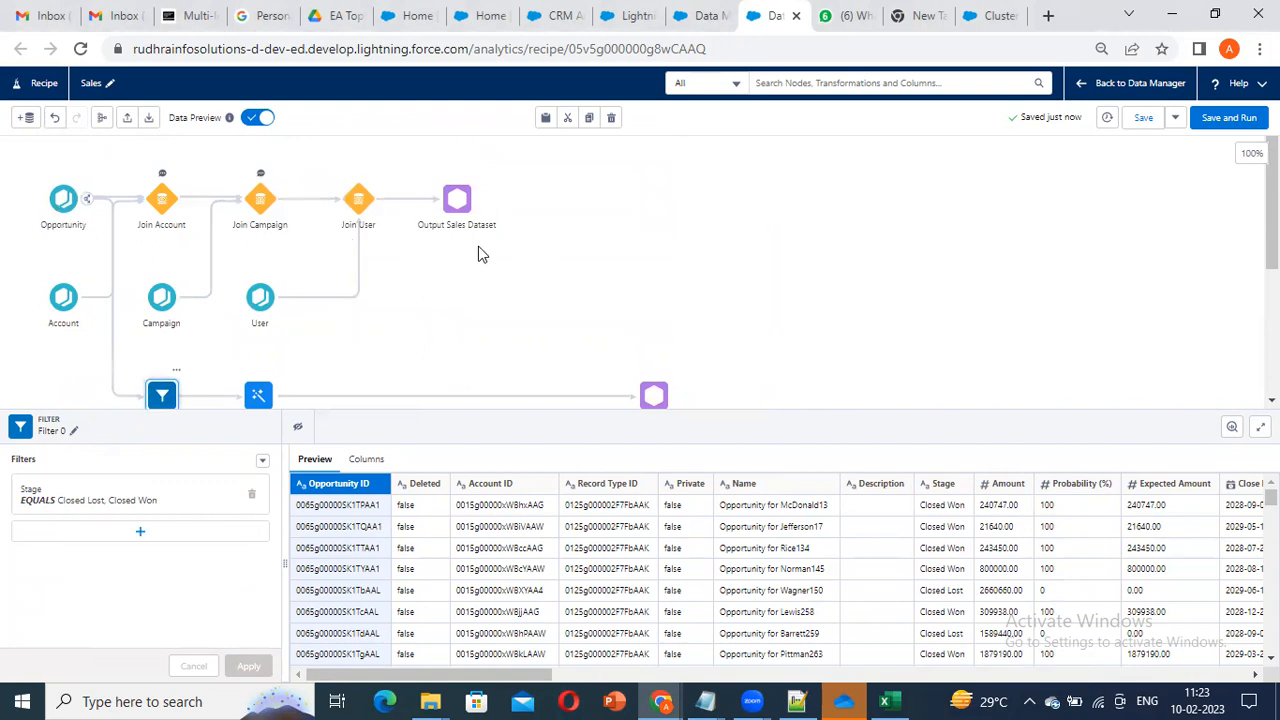
pyautogui.scroll(-3, 478, 254)
pyautogui.scroll(1, 478, 254)
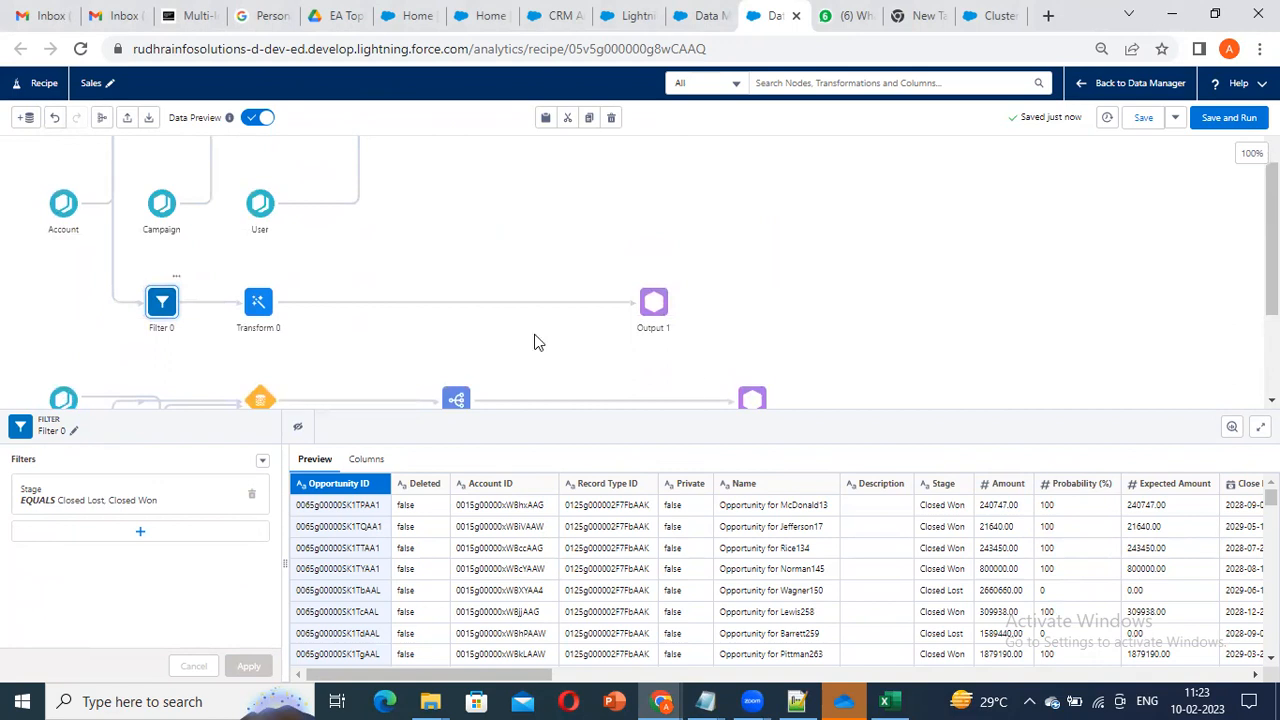
pyautogui.scroll(-2, 700, 342)
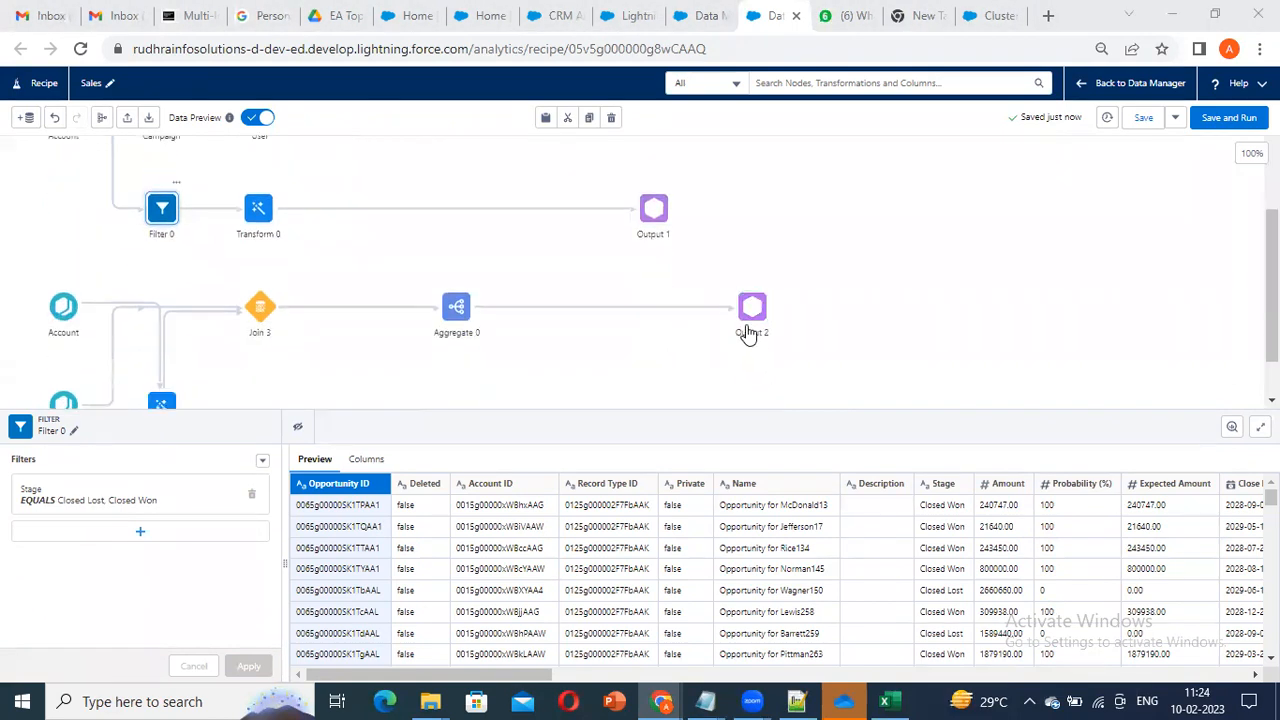
# Step: Check the recipe list and the job monitor in Data Manager, and return to the Sales recipe's outputs
pyautogui.click(700, 15)
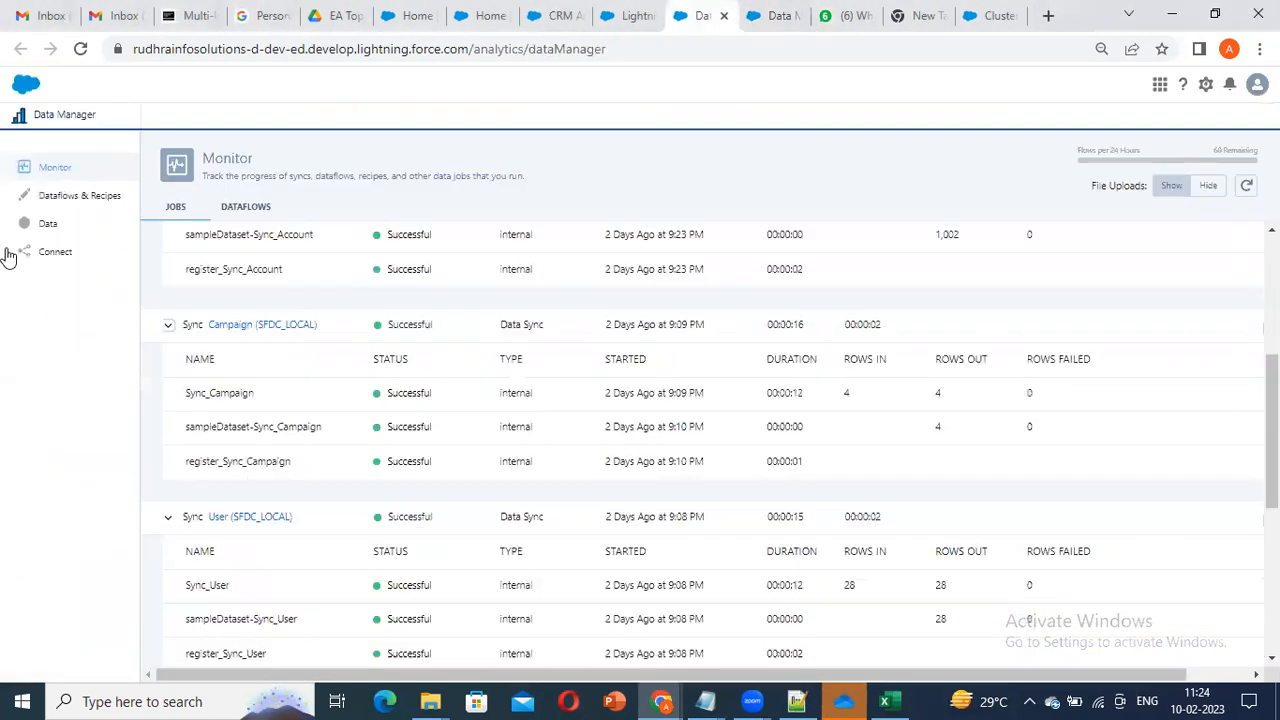
pyautogui.click(112, 196)
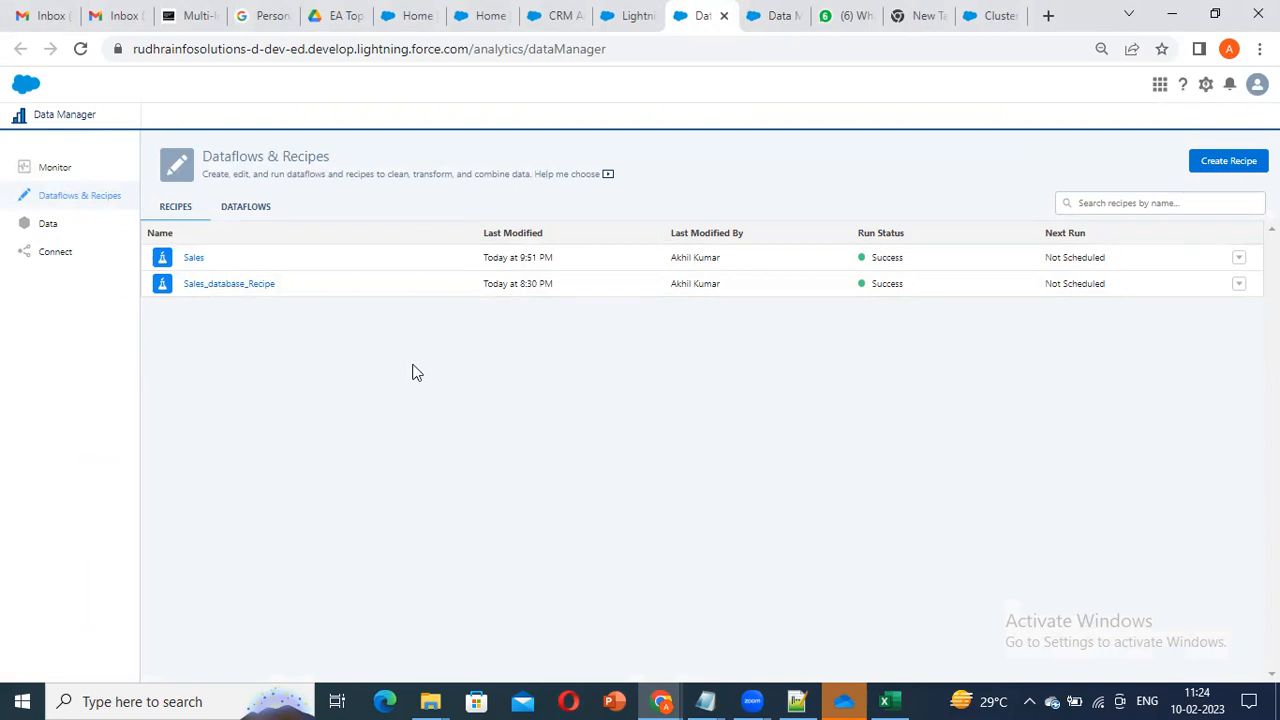
pyautogui.click(62, 168)
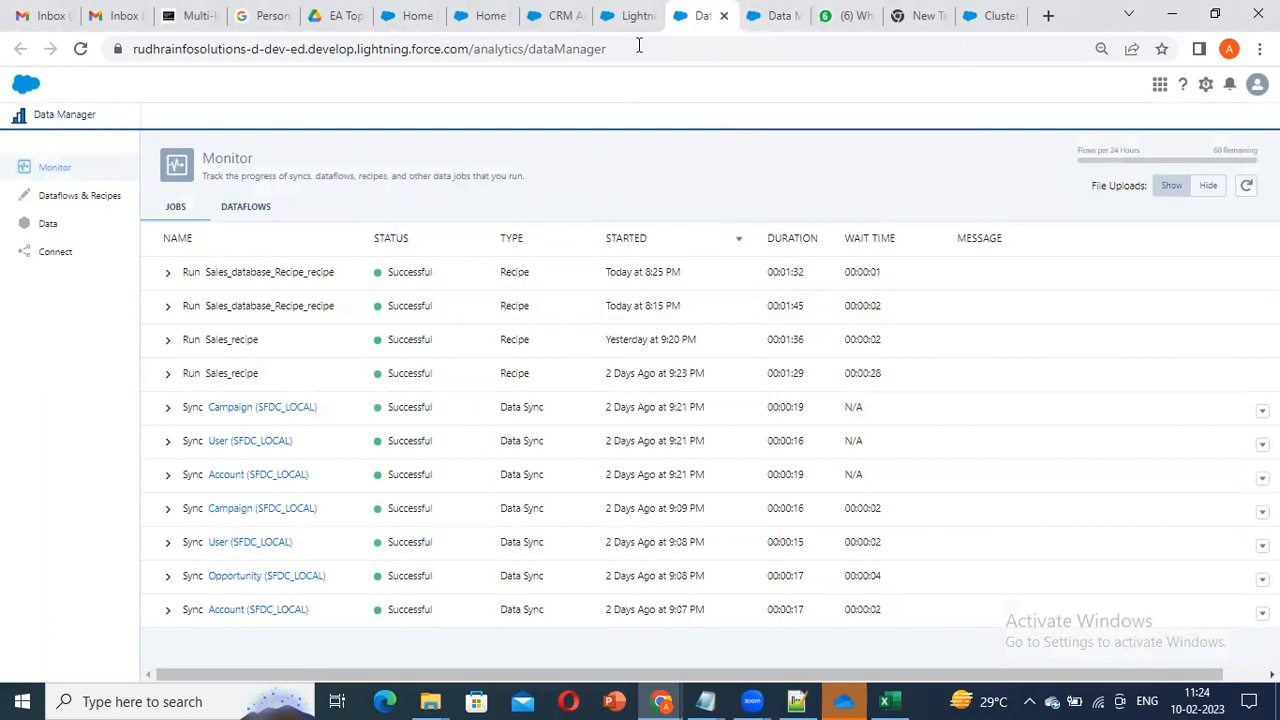
pyautogui.click(762, 12)
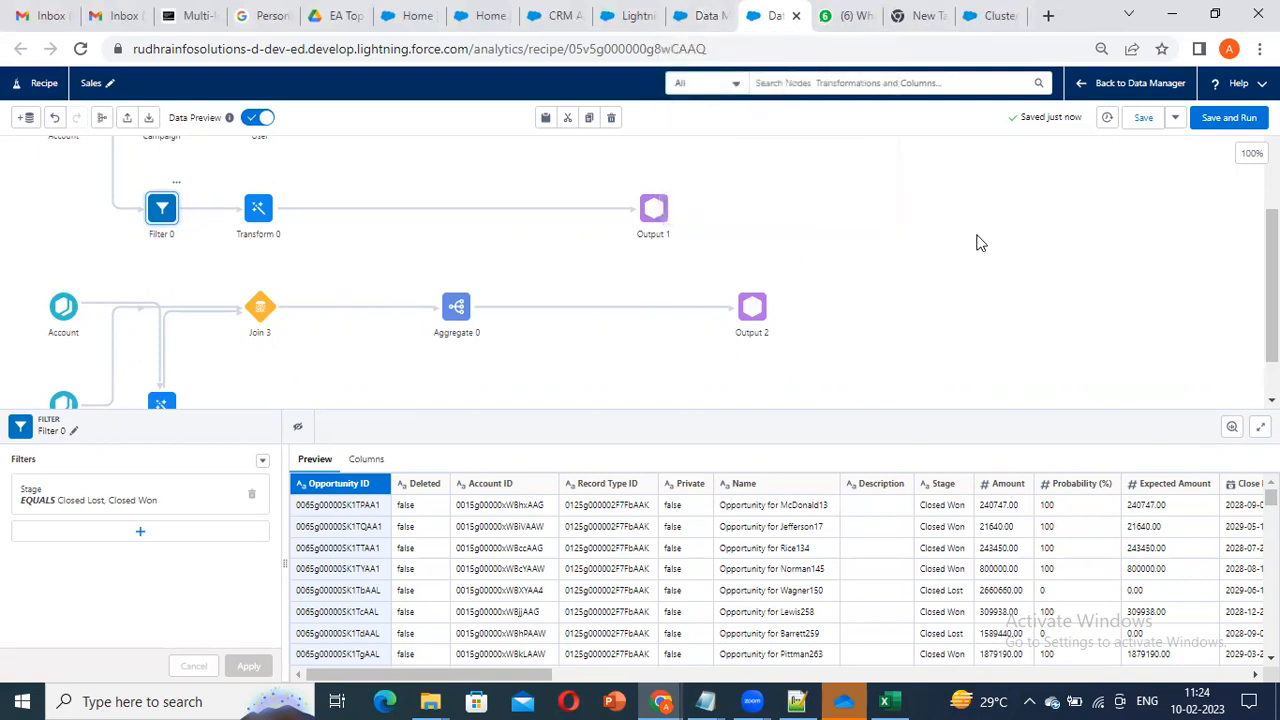
pyautogui.scroll(2, 852, 362)
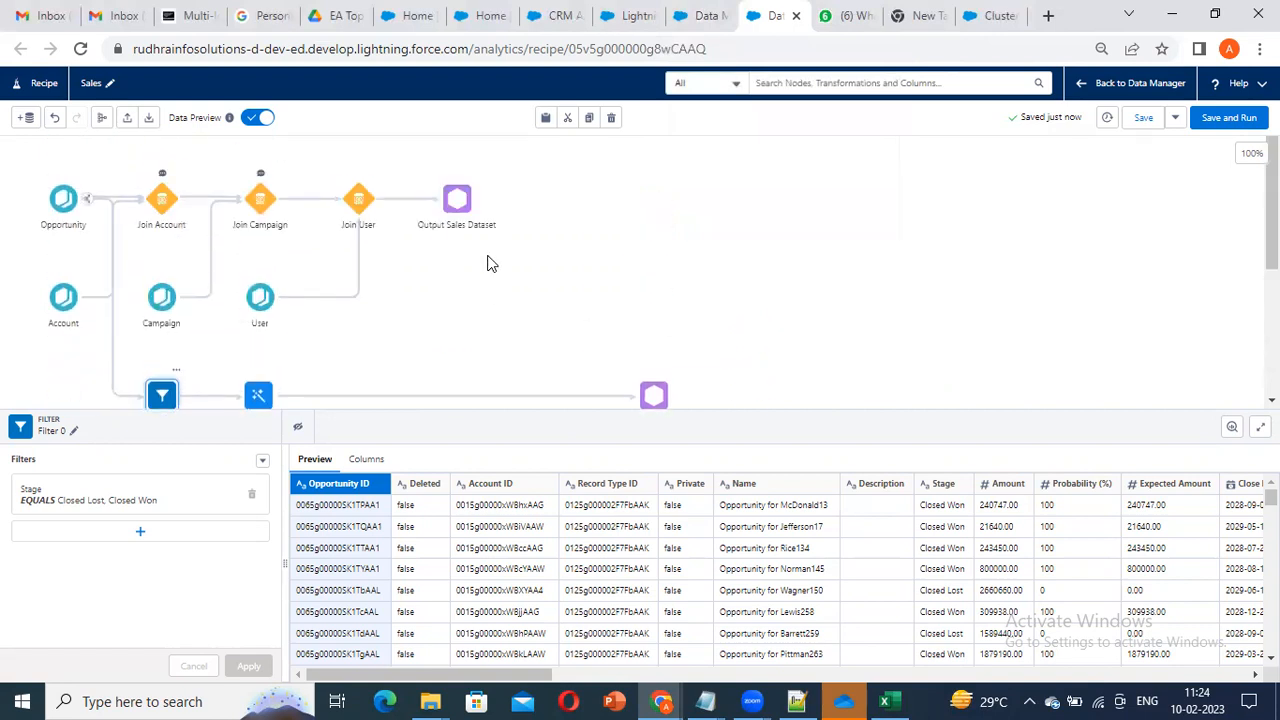
pyautogui.scroll(-2, 543, 266)
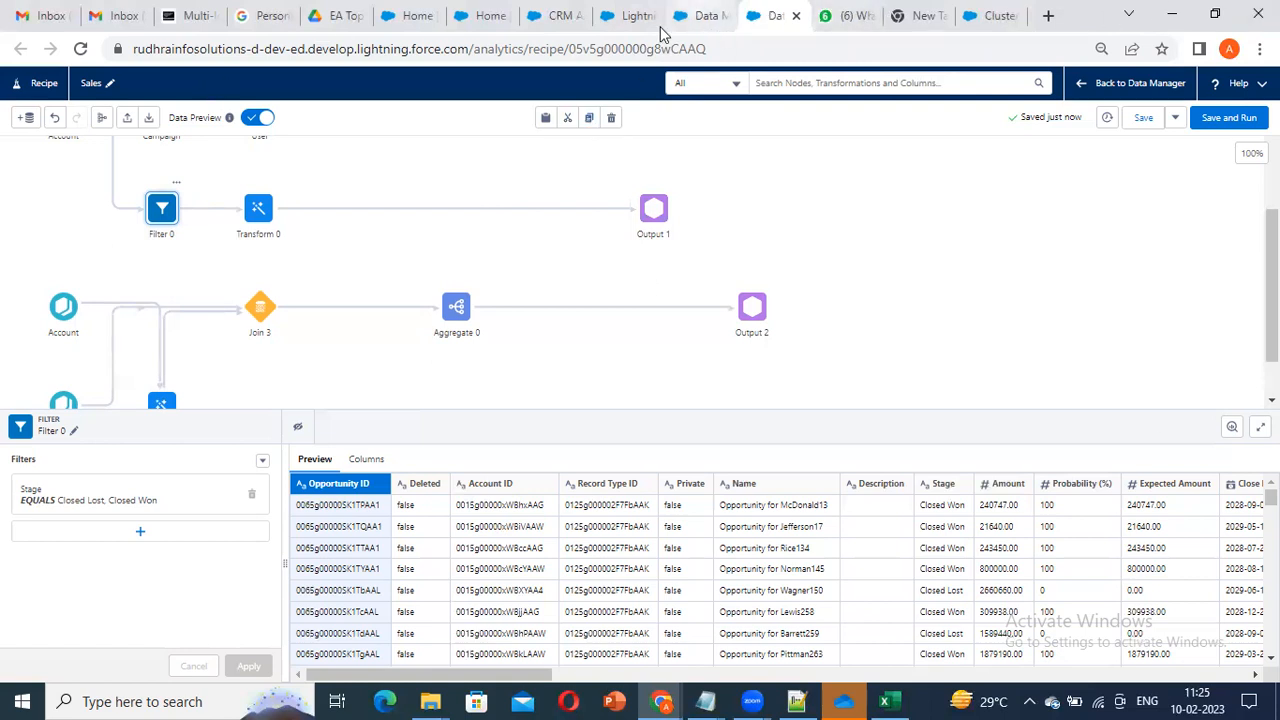
# Step: Compare the lists of dataflows and recipes in Data Manager, and go back to the Sales recipe
pyautogui.click(697, 15)
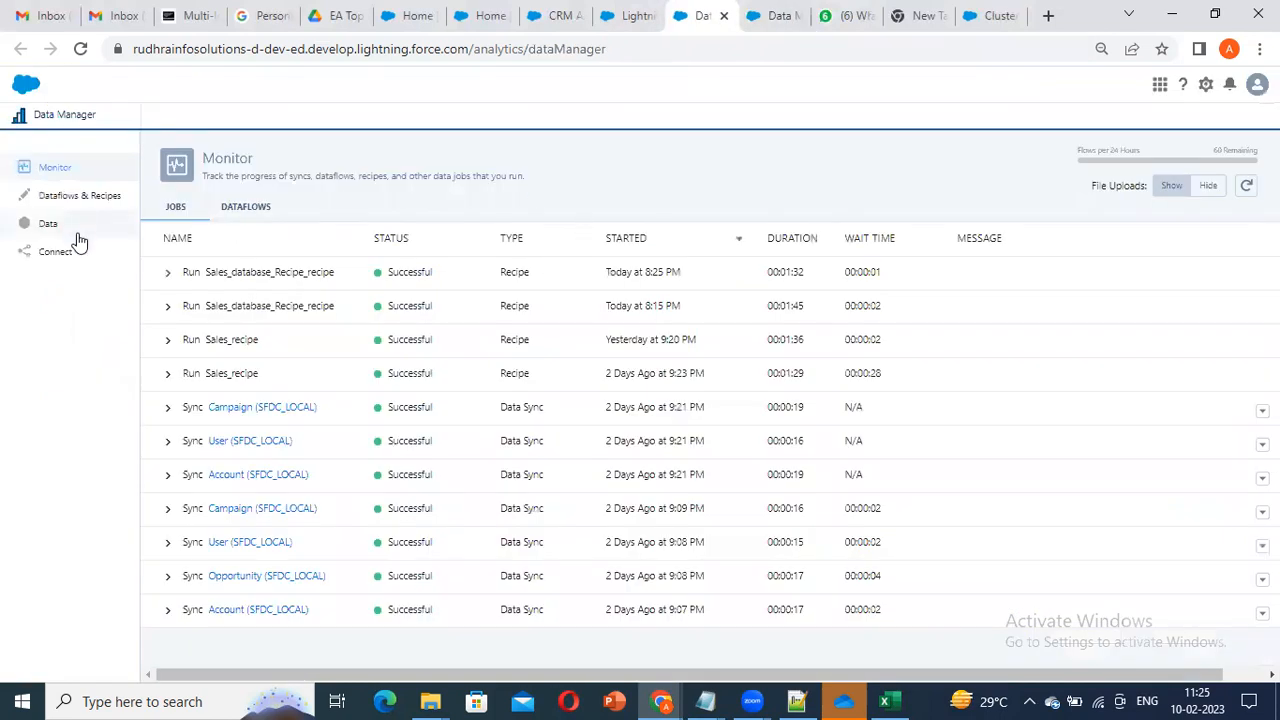
pyautogui.click(80, 195)
pyautogui.click(264, 208)
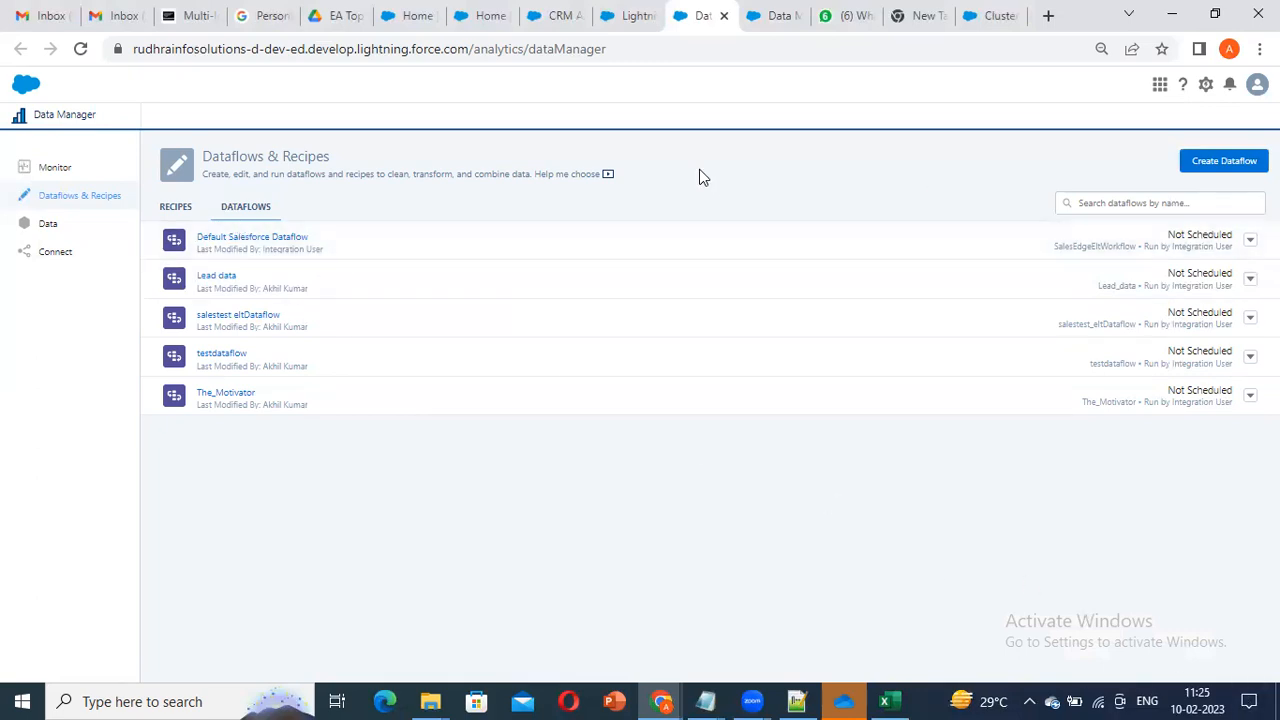
pyautogui.click(186, 212)
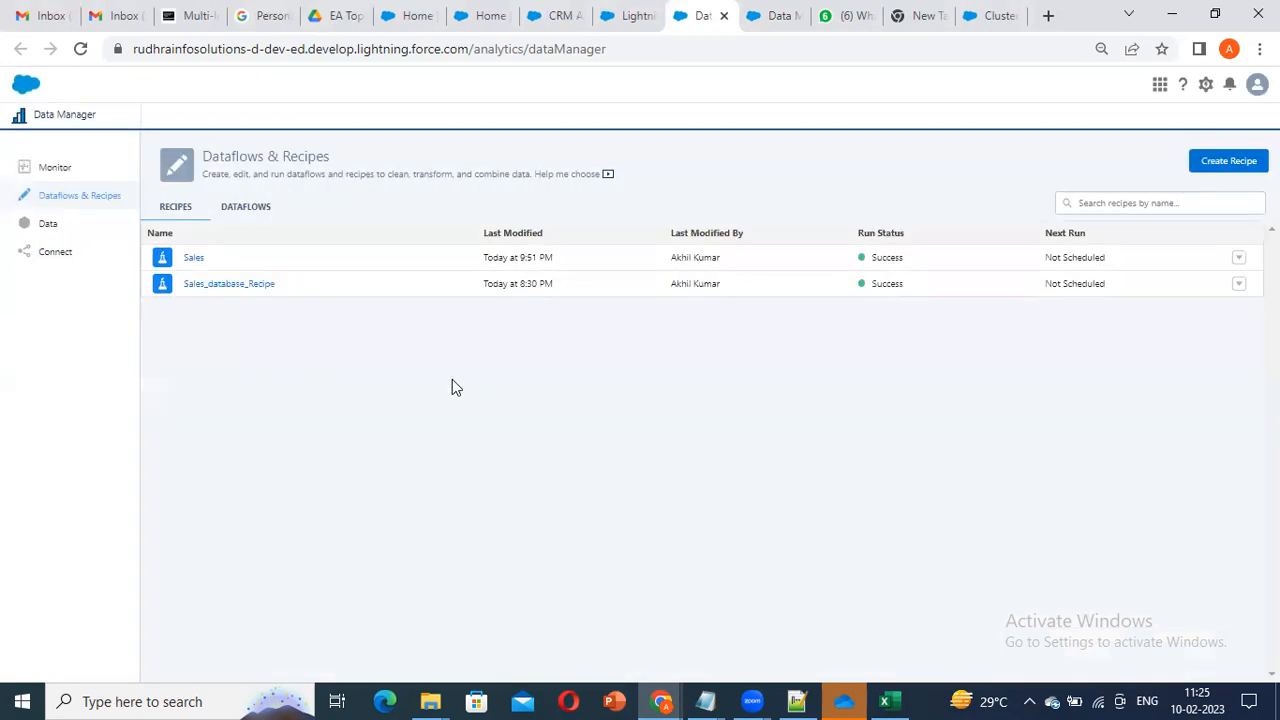
pyautogui.click(234, 216)
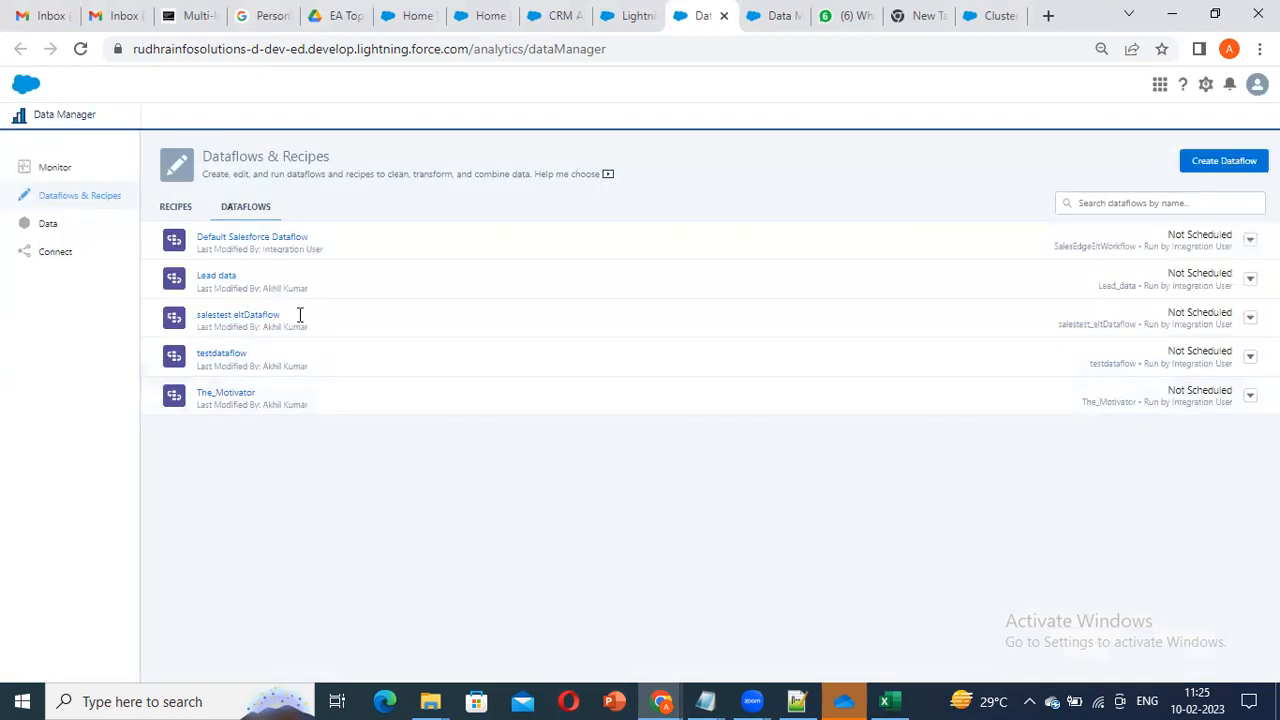
pyautogui.click(176, 210)
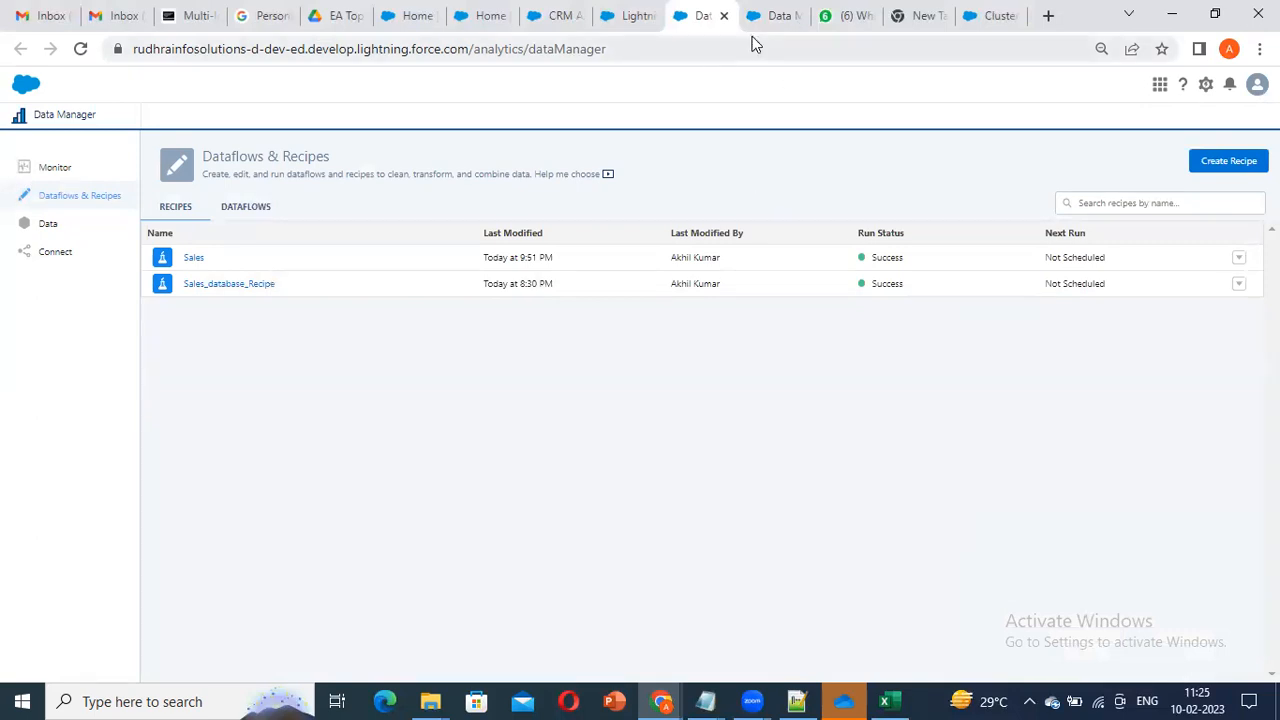
pyautogui.click(266, 198)
pyautogui.click(173, 208)
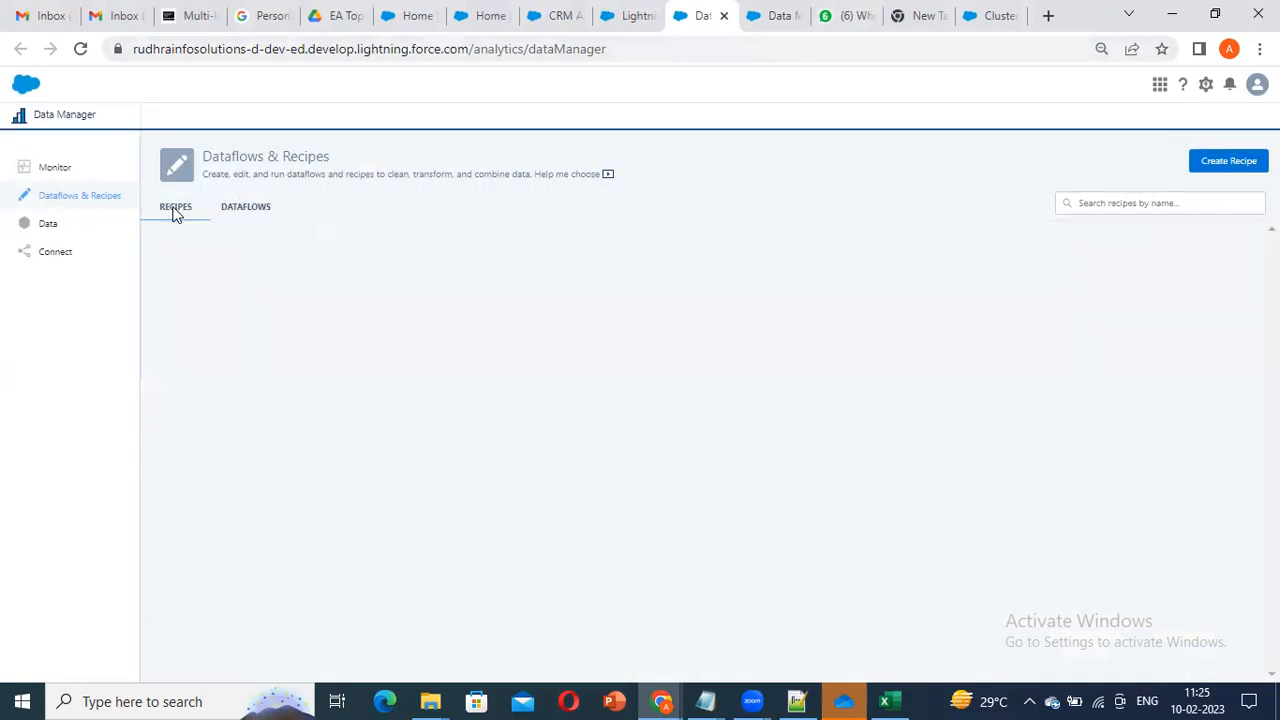
pyautogui.click(760, 20)
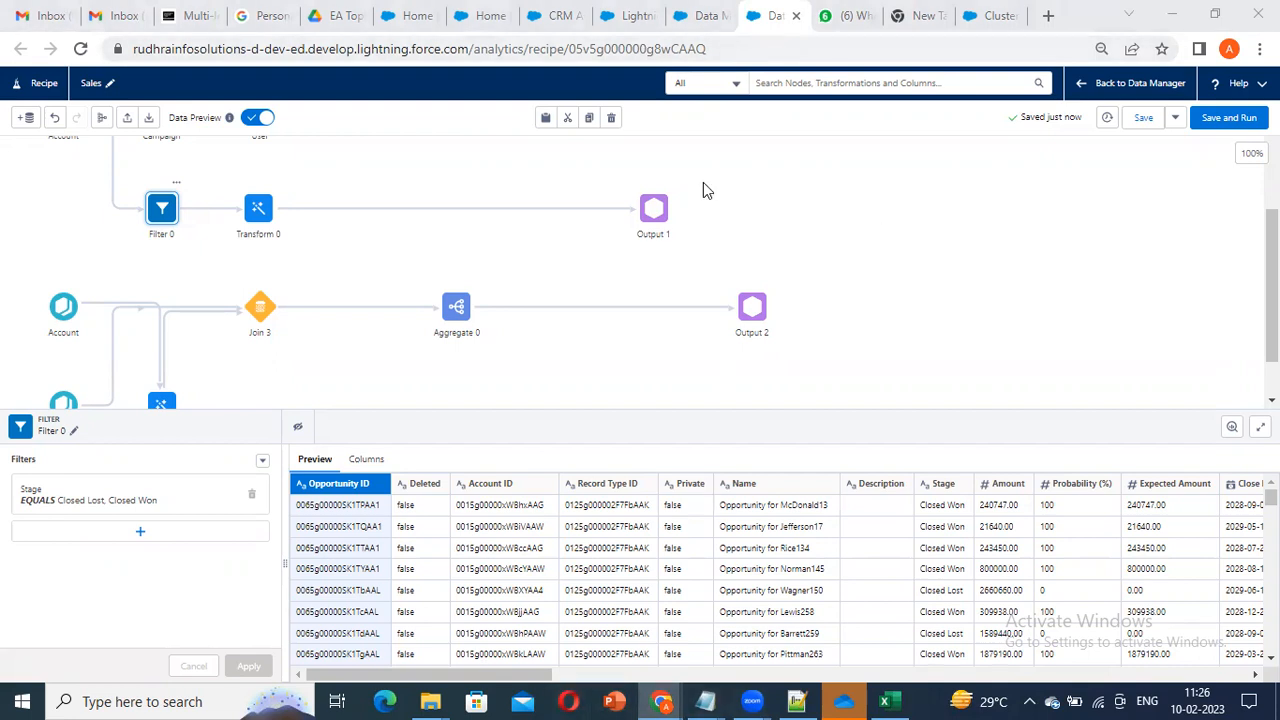
pyautogui.click(706, 16)
pyautogui.click(770, 15)
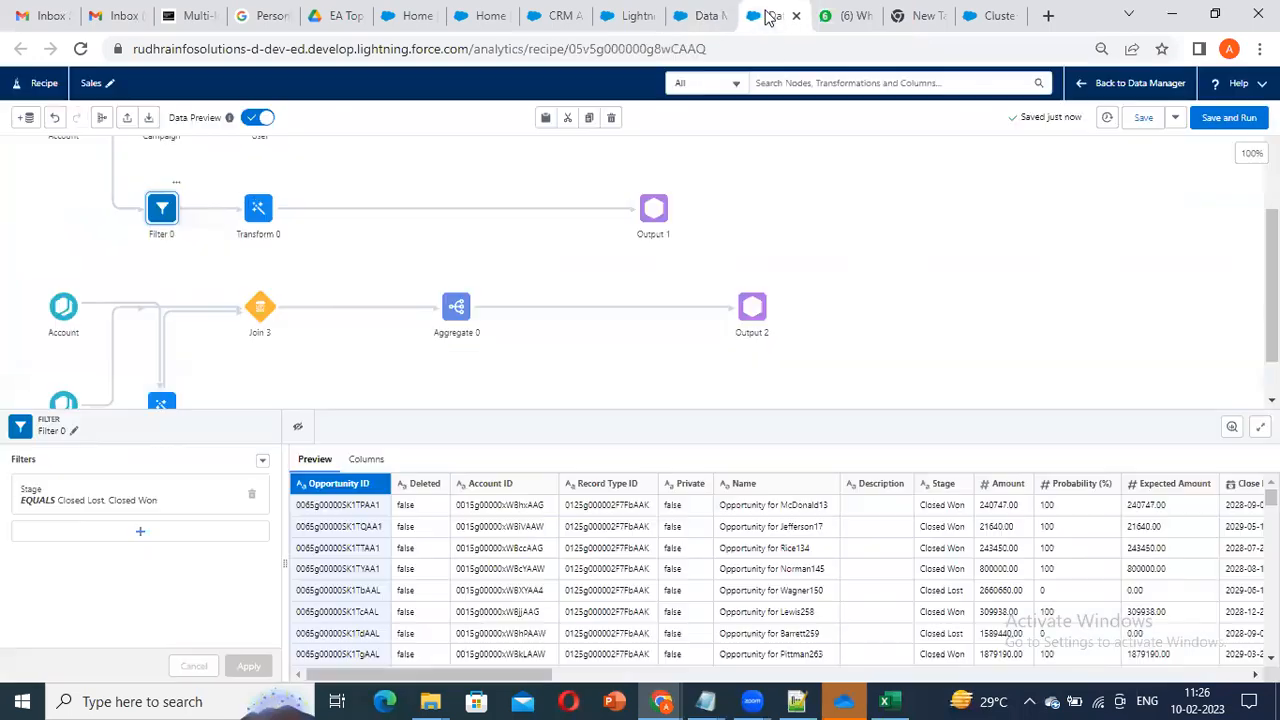
pyautogui.click(708, 18)
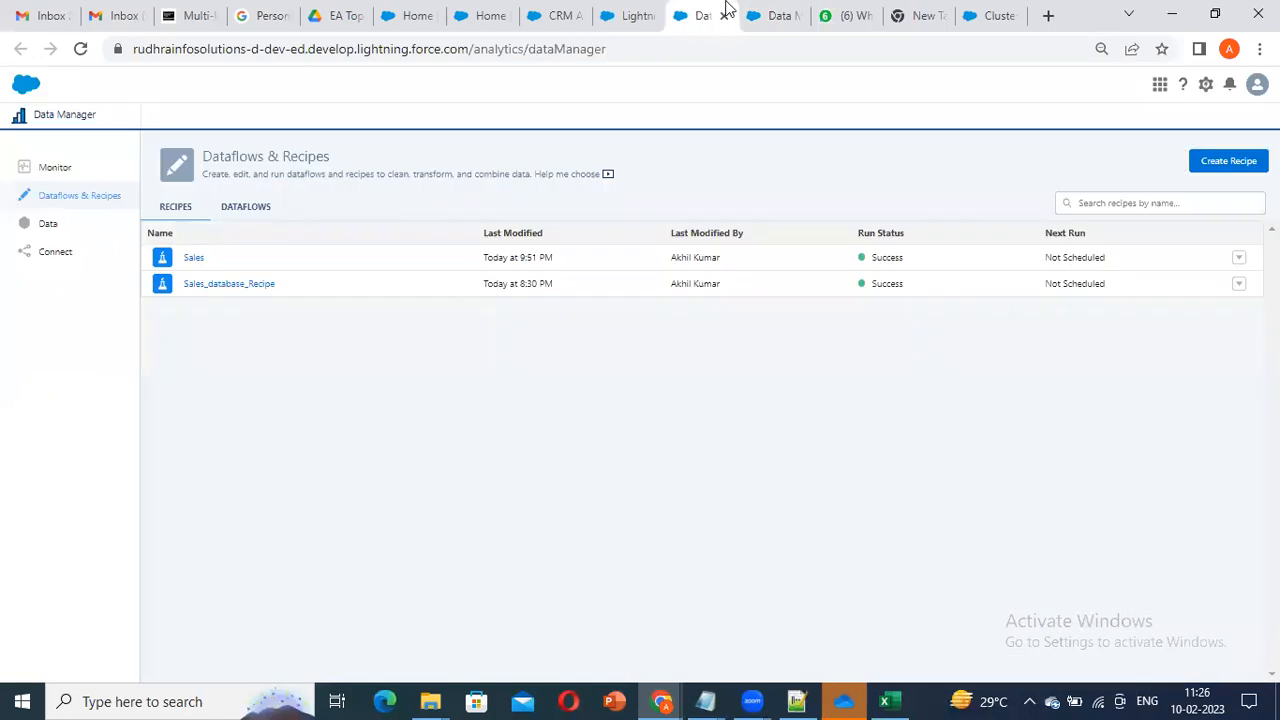
pyautogui.click(755, 16)
pyautogui.click(718, 16)
pyautogui.click(752, 18)
pyautogui.click(724, 20)
pyautogui.click(756, 18)
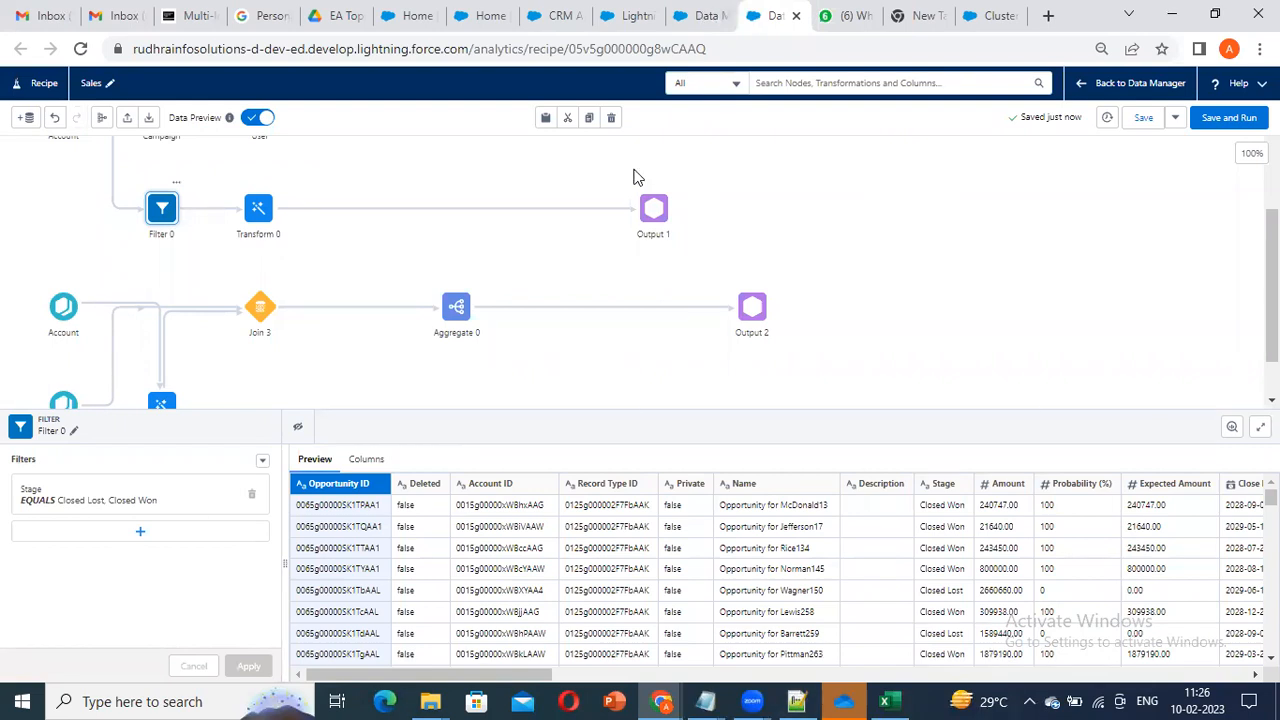
pyautogui.click(703, 14)
pyautogui.click(608, 18)
pyautogui.click(706, 20)
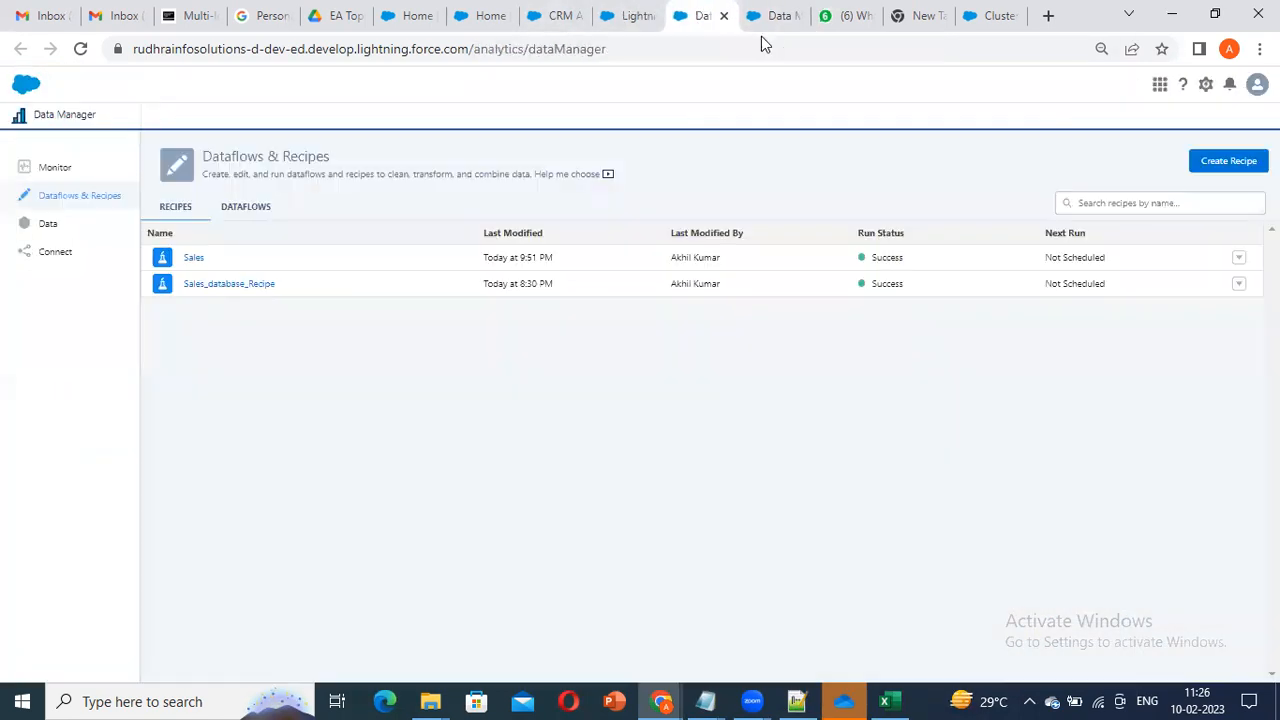
pyautogui.click(762, 22)
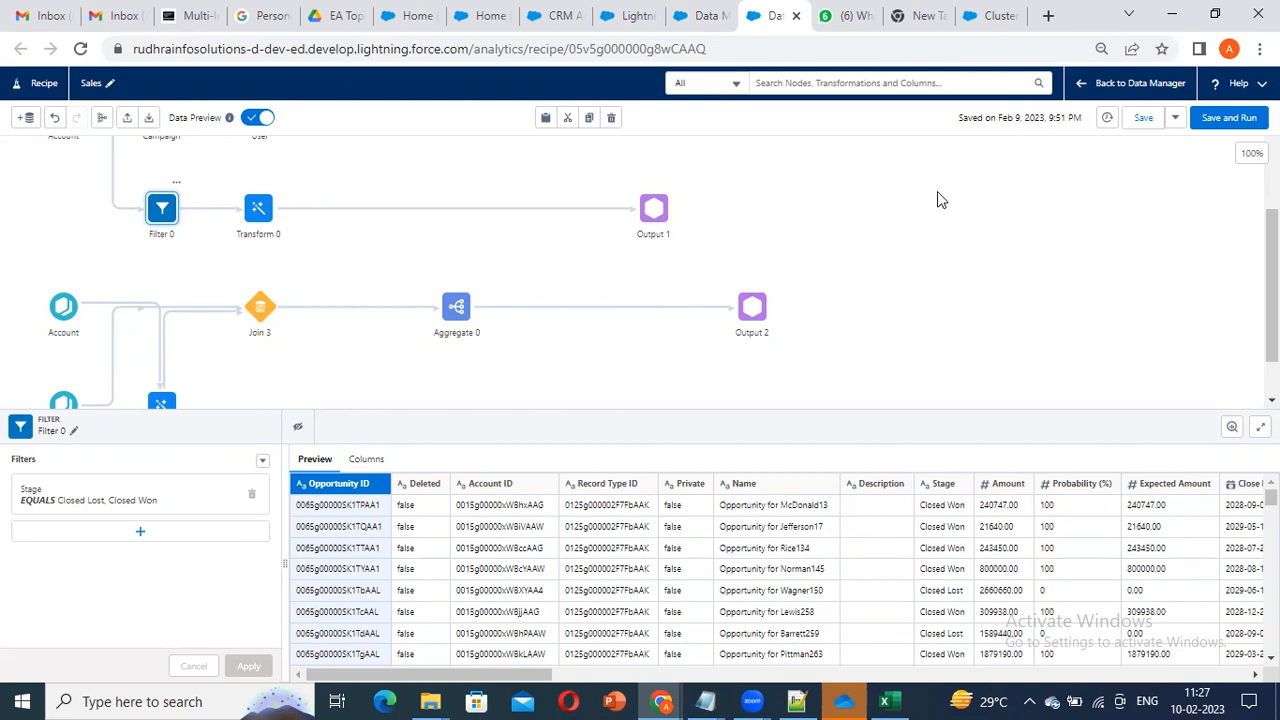
# Step: Hide the Opportunity ID, Deleted, Name and Description columns in the Filter 0 preview
pyautogui.click(299, 431)
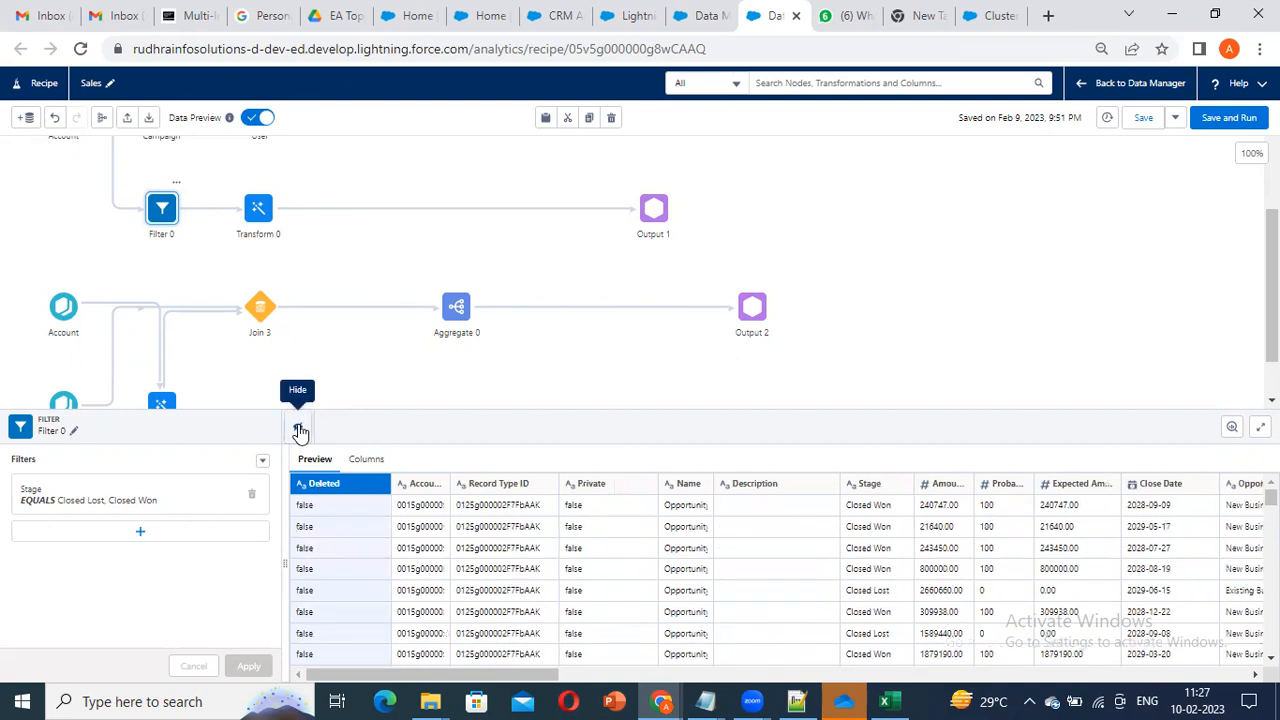
pyautogui.click(300, 431)
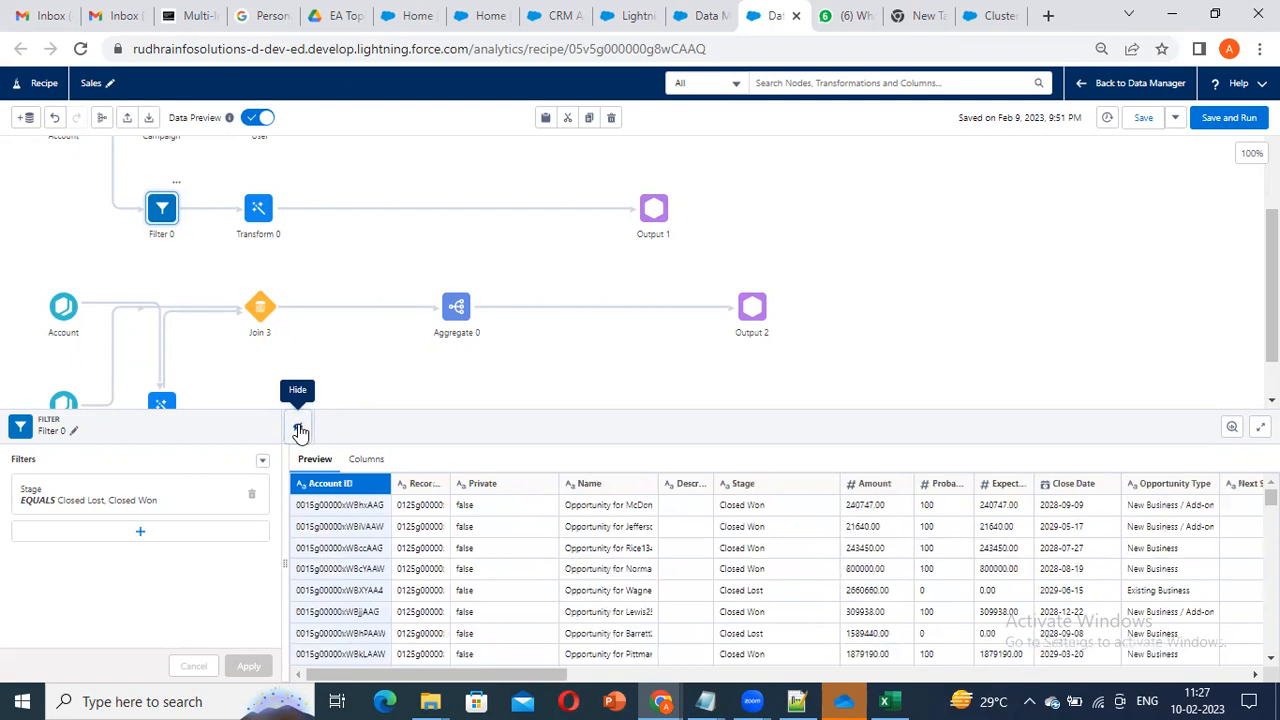
pyautogui.click(615, 484)
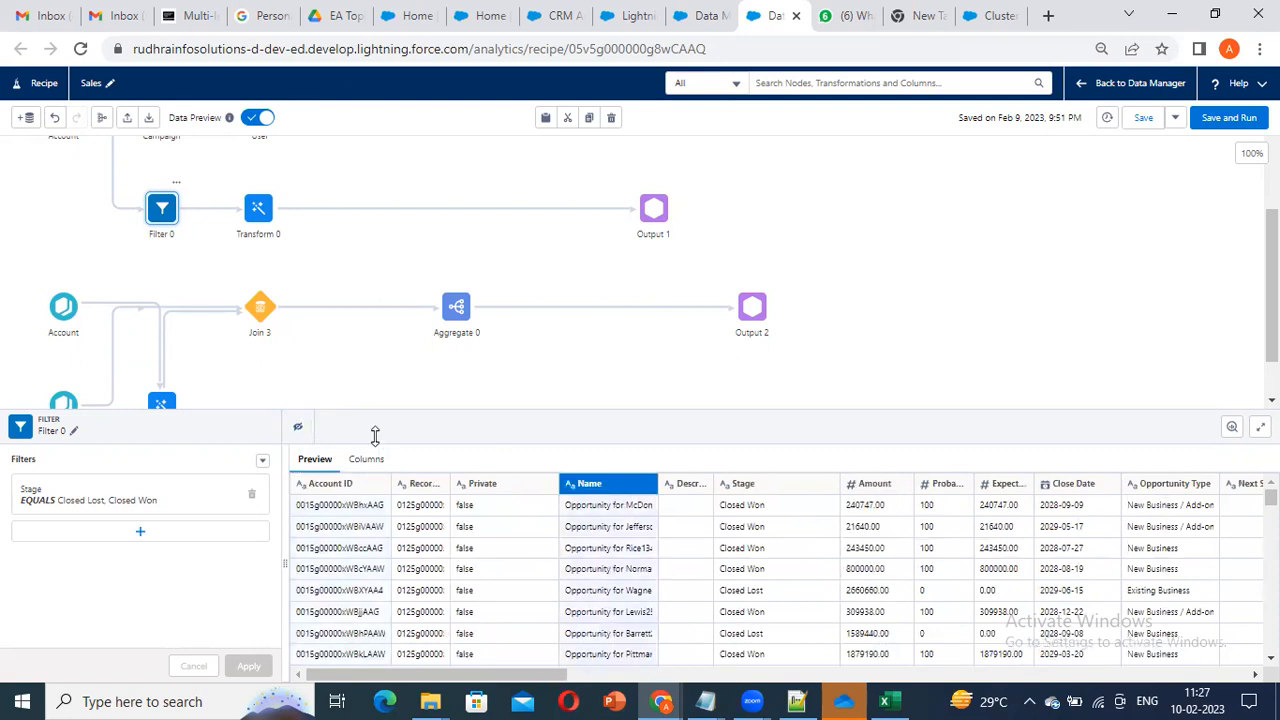
pyautogui.click(298, 430)
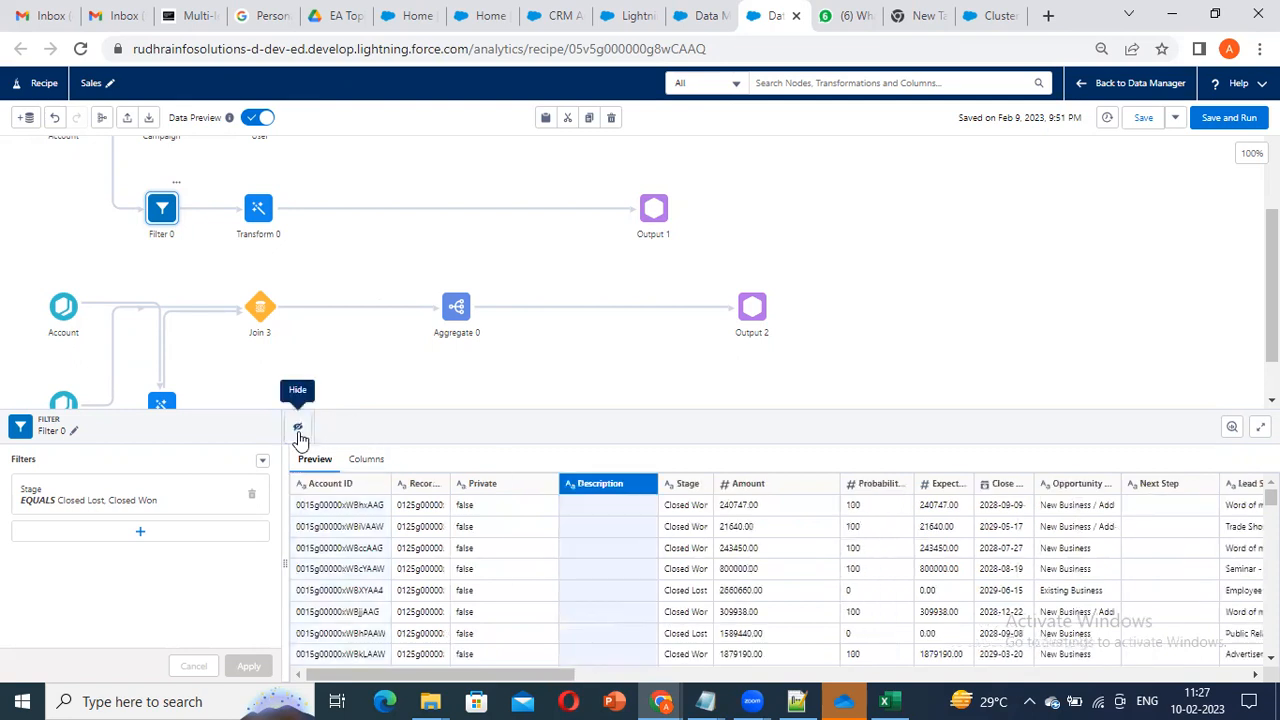
pyautogui.click(298, 430)
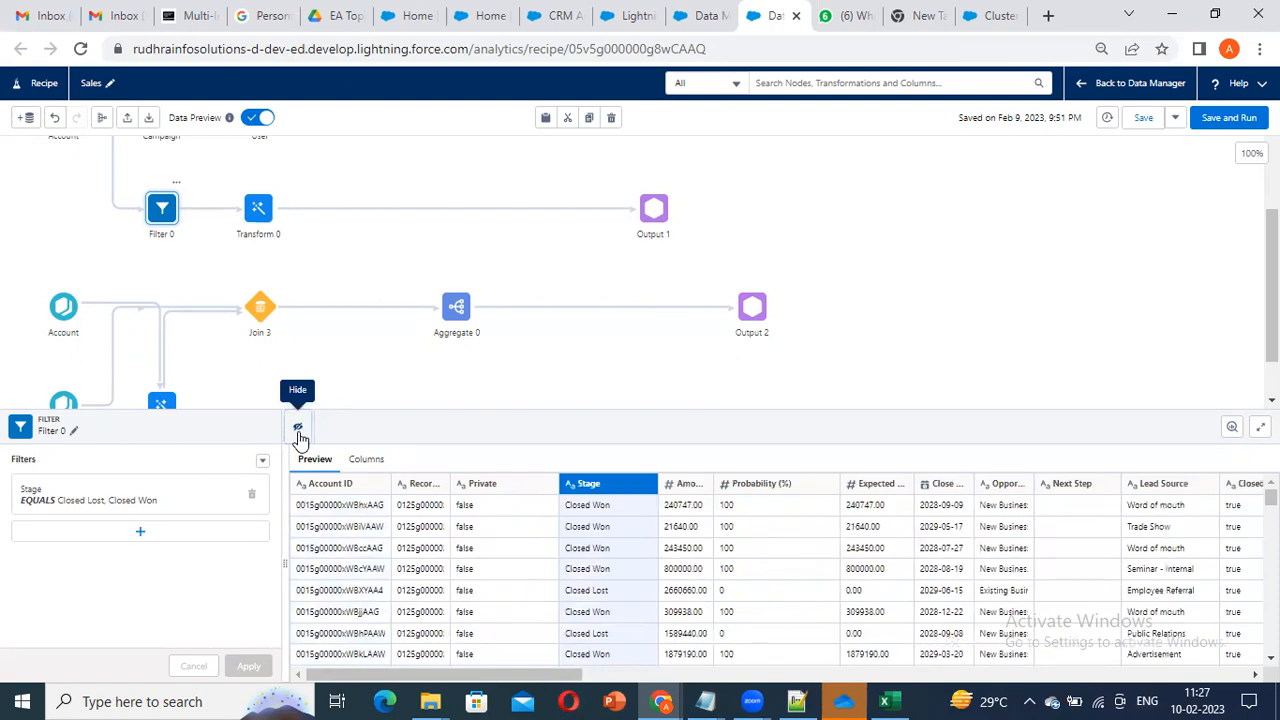